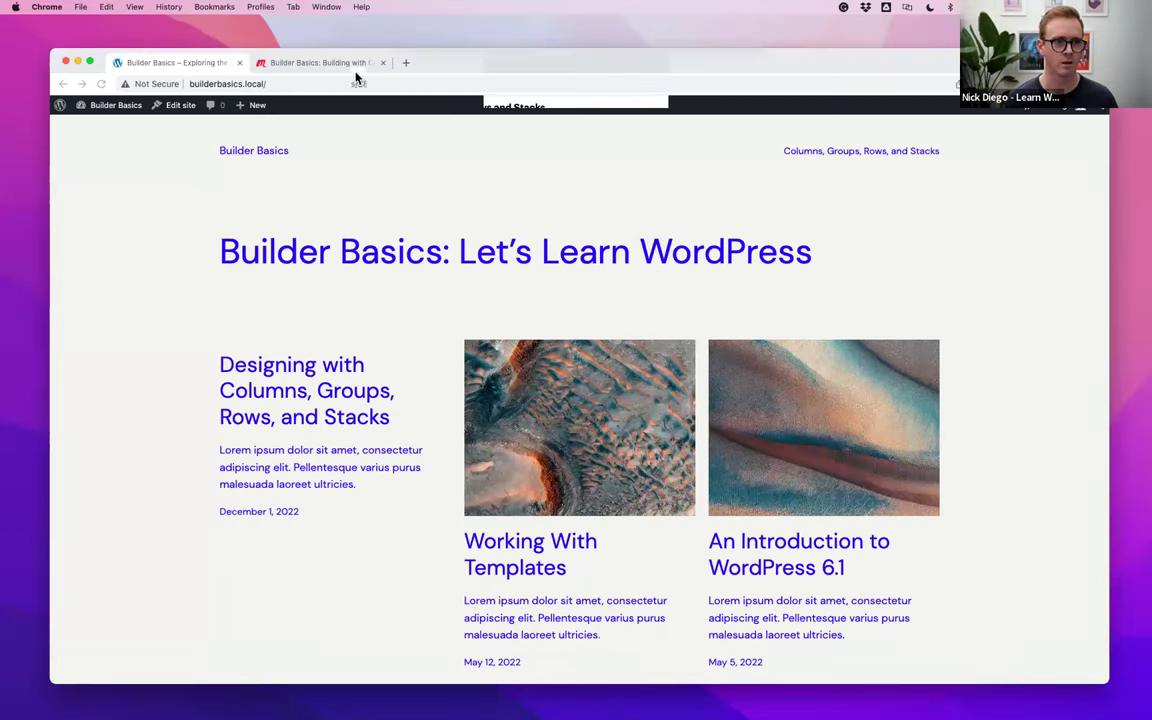
Look over the Meetup event page for the workshop, including its details, and return to the Builder Basics site
click(320, 64)
scroll(611, 316, up, 15)
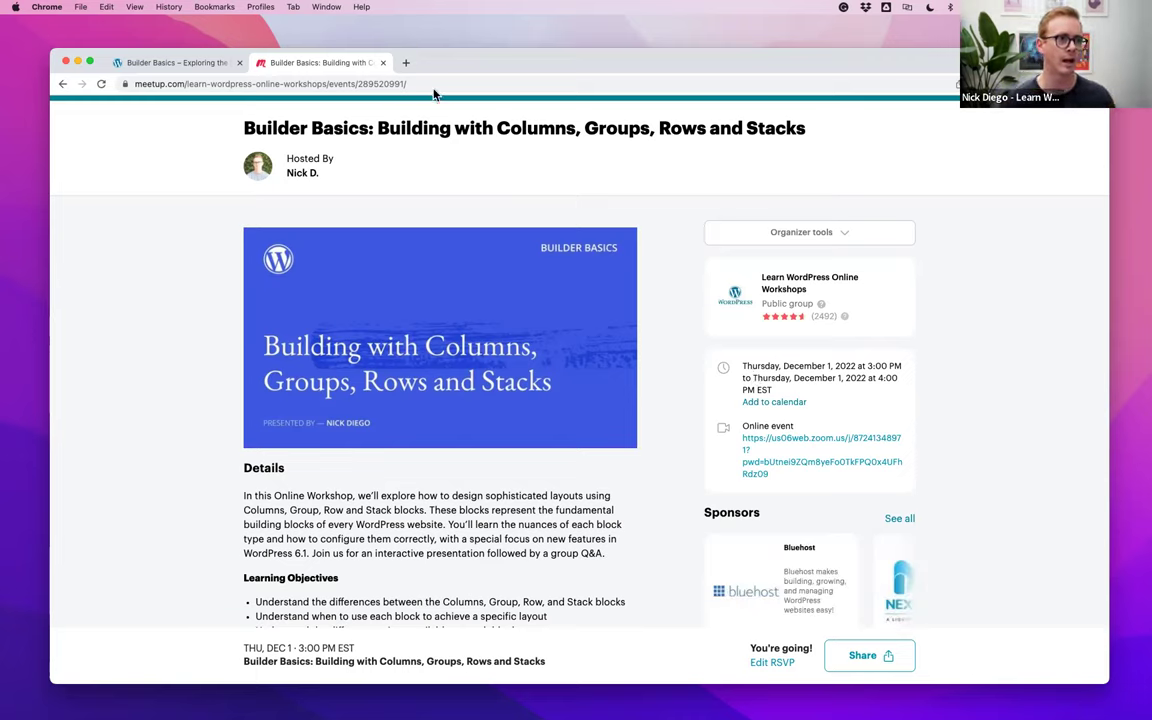
click(178, 66)
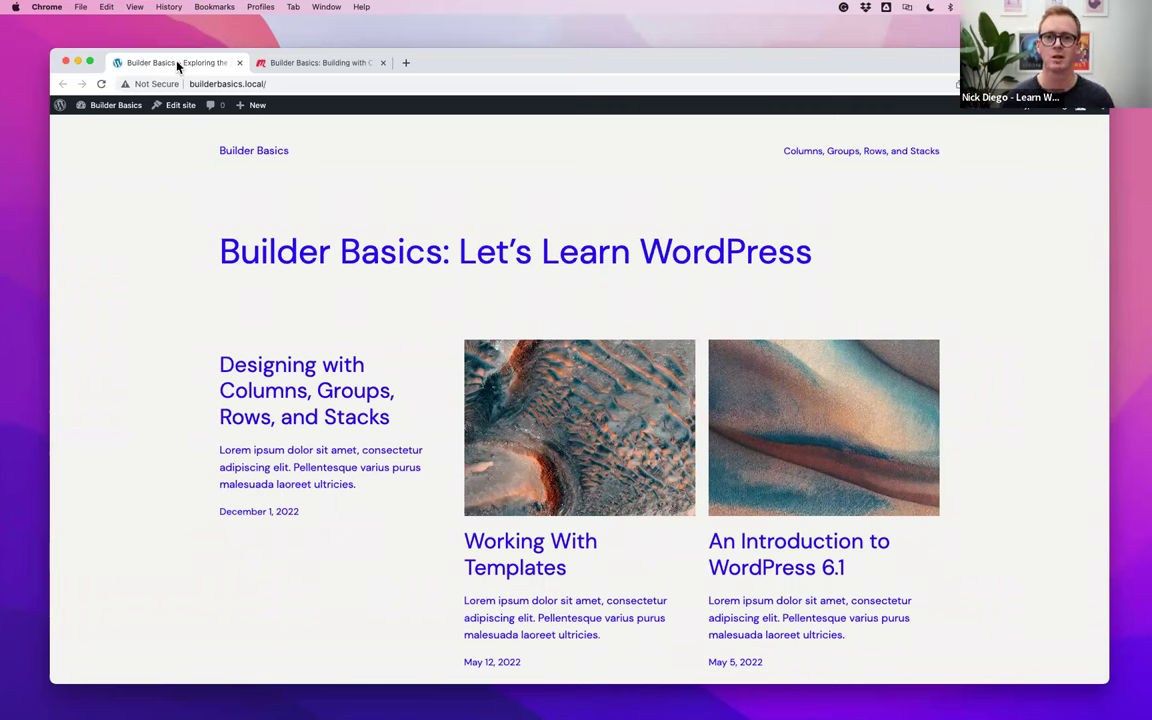
Open the WordPress site editor from the dashboard and browse the theme's available style variations
mouse_move(120, 119)
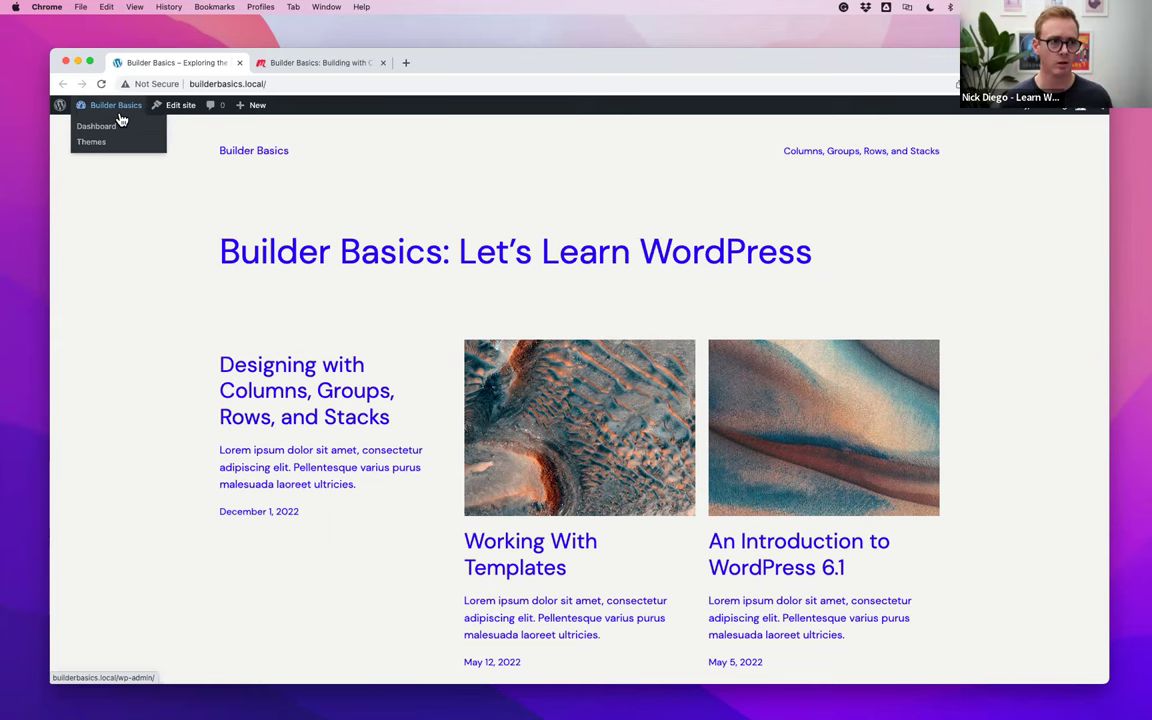
click(120, 118)
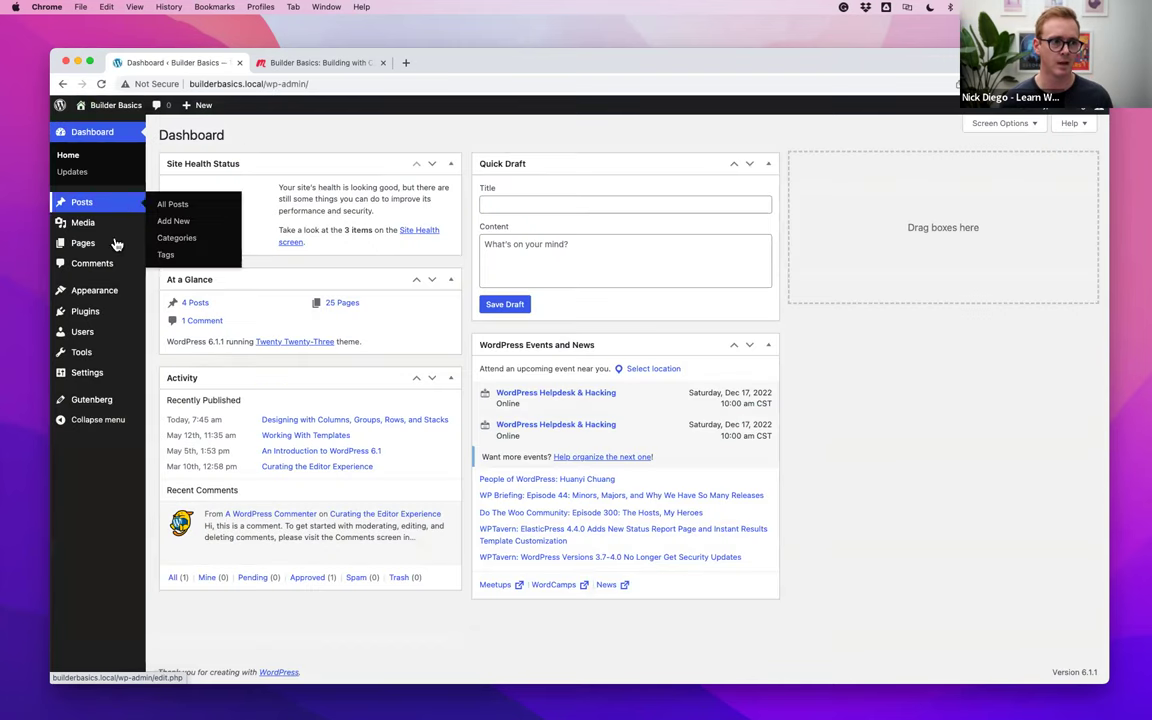
mouse_move(112, 303)
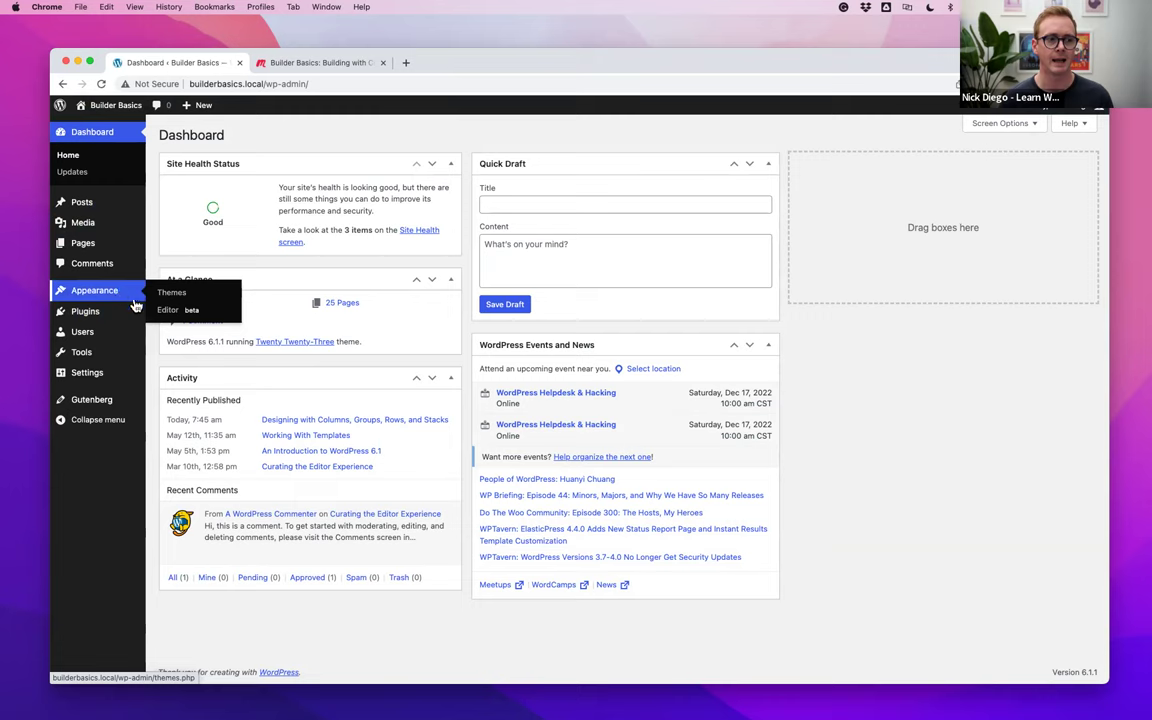
click(170, 309)
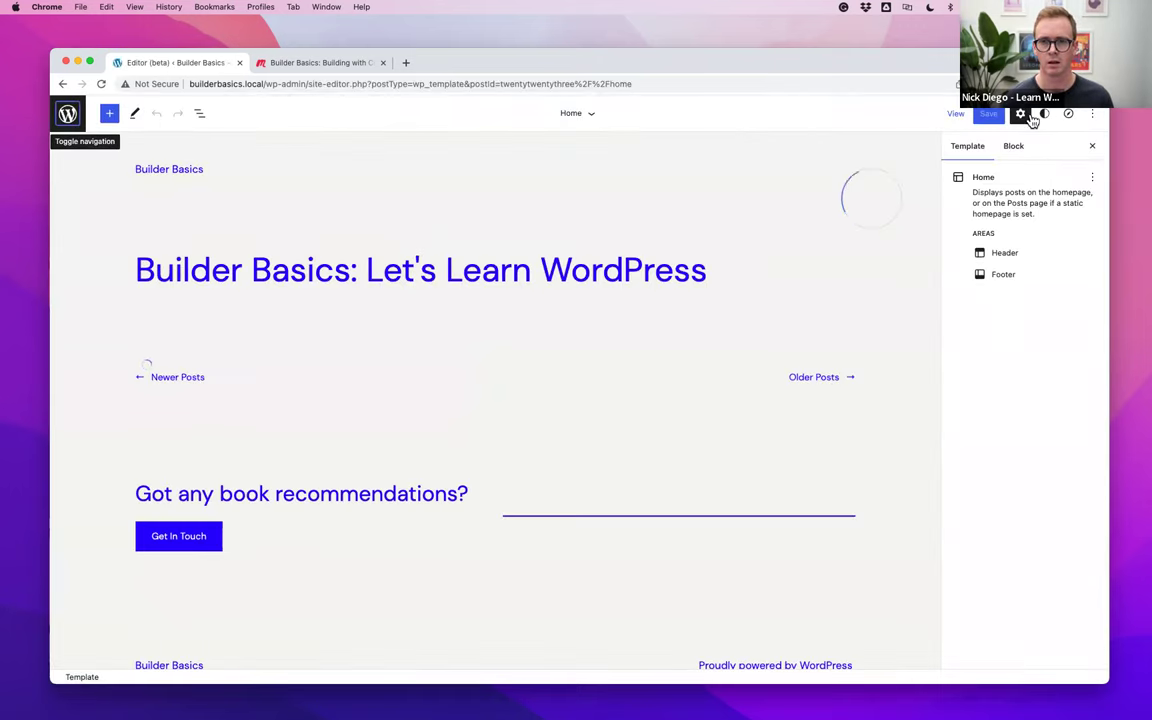
click(1044, 114)
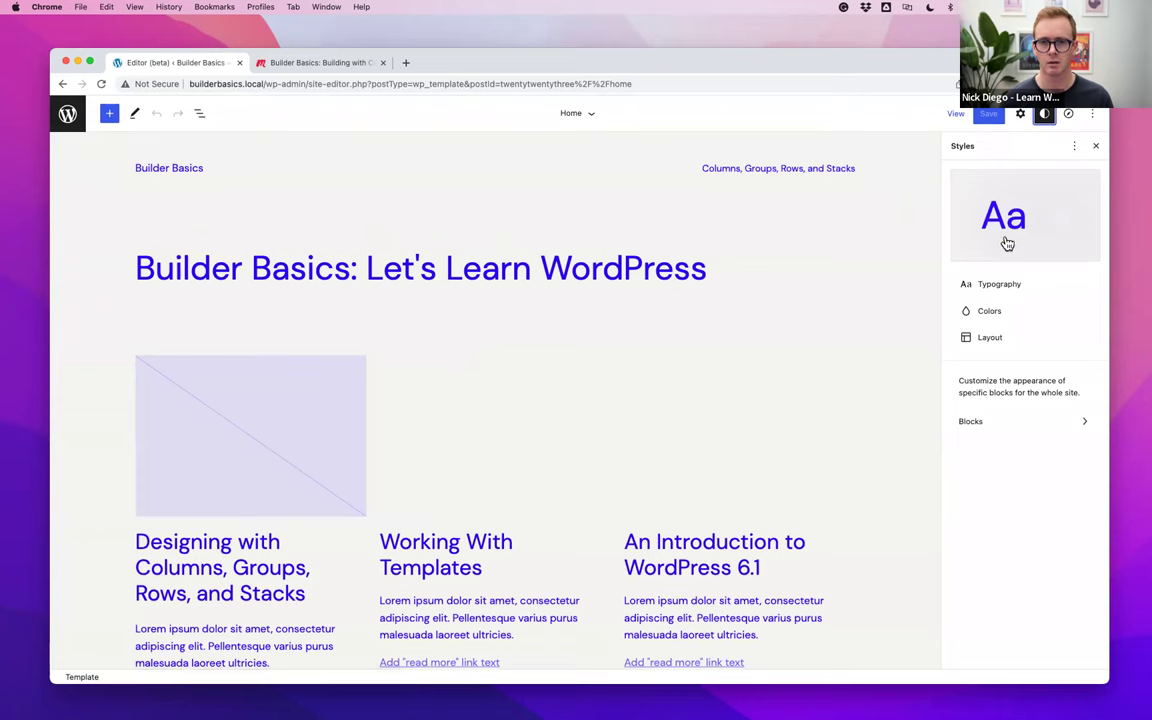
click(1007, 286)
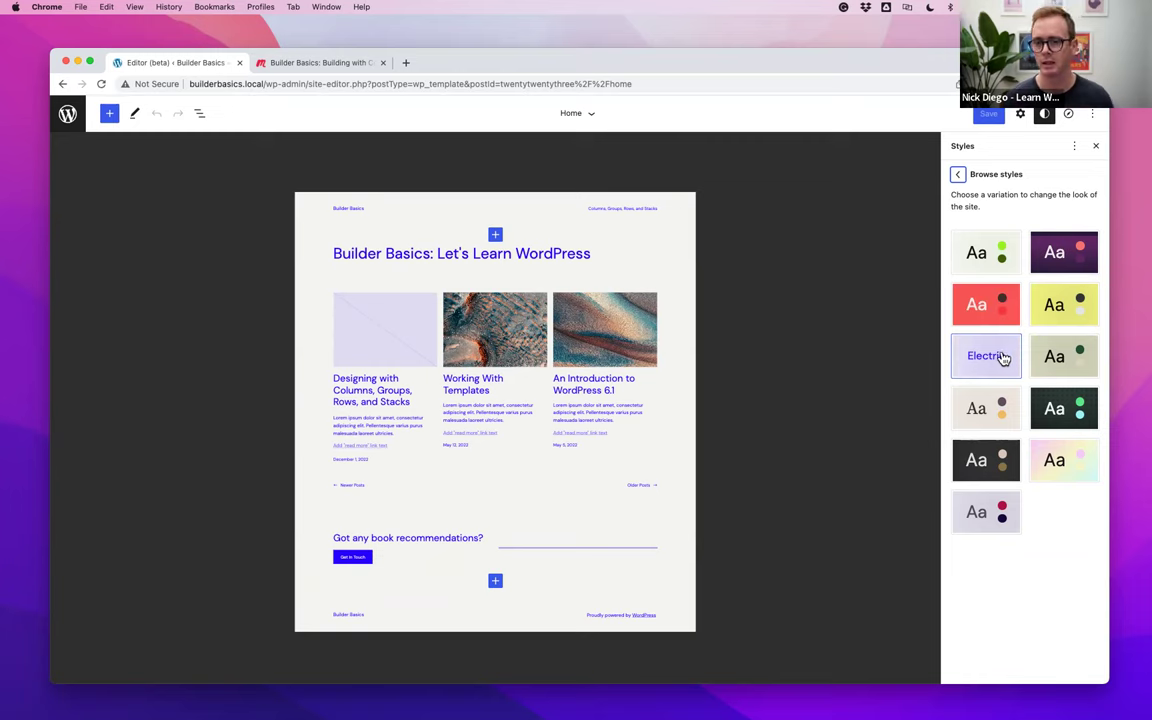
Return to the WordPress dashboard and examine the list of installed plugins
click(86, 124)
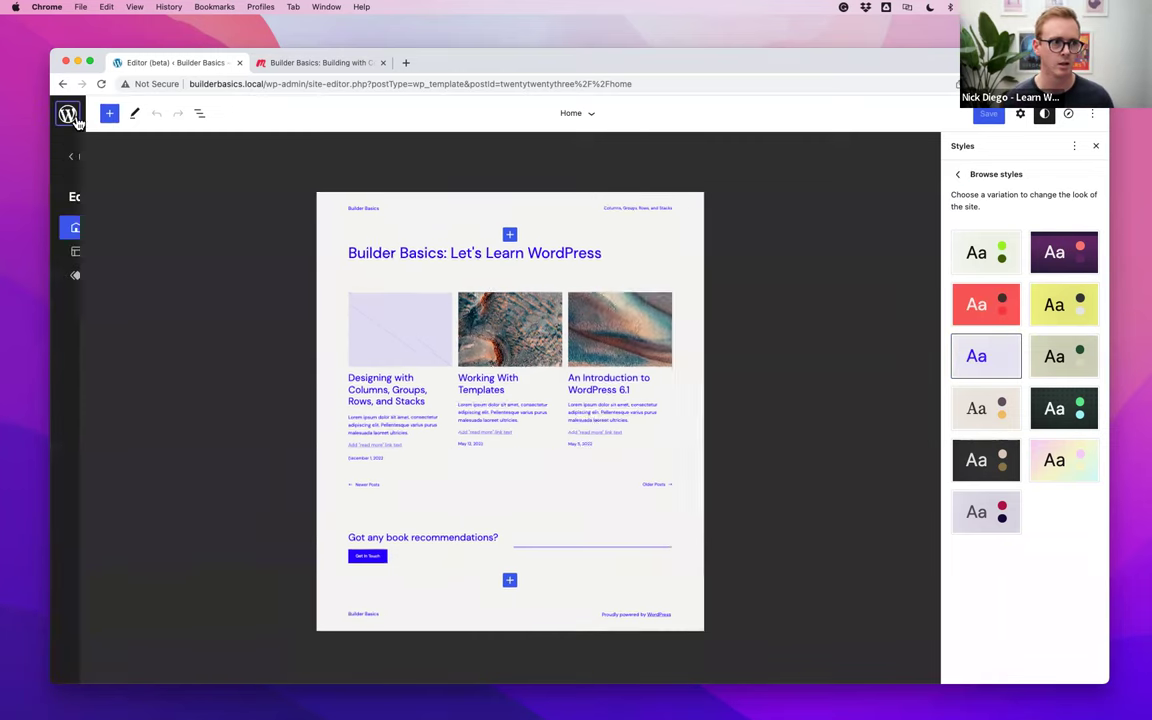
click(84, 160)
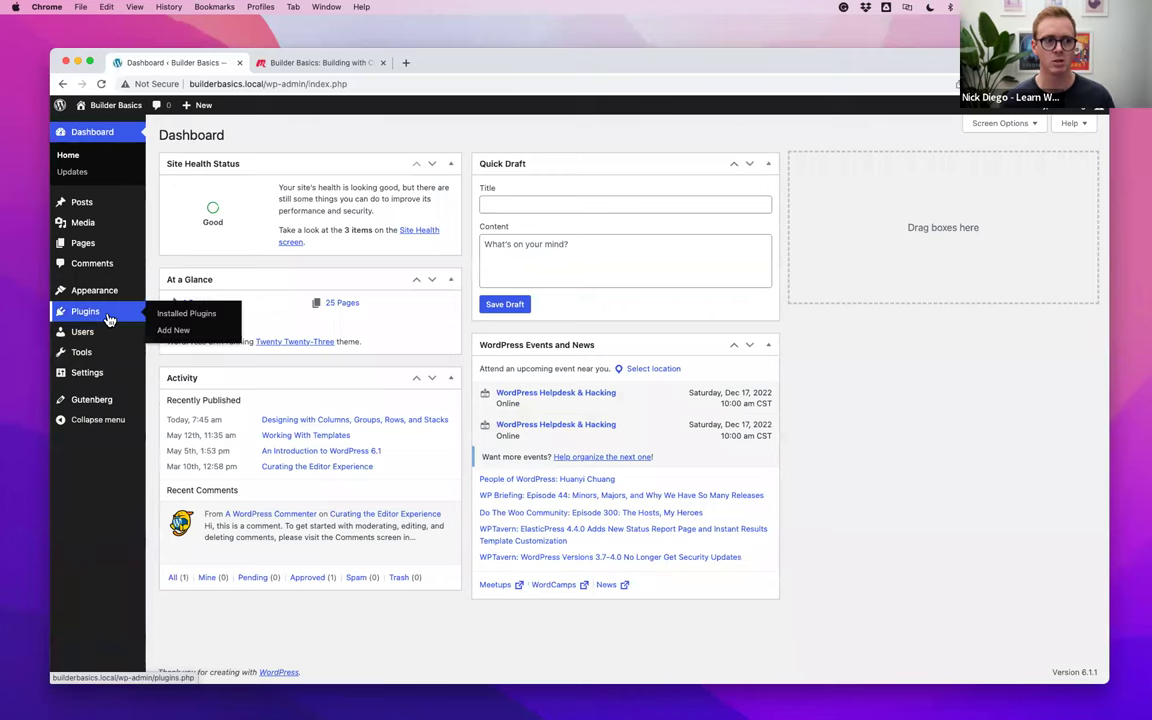
click(110, 316)
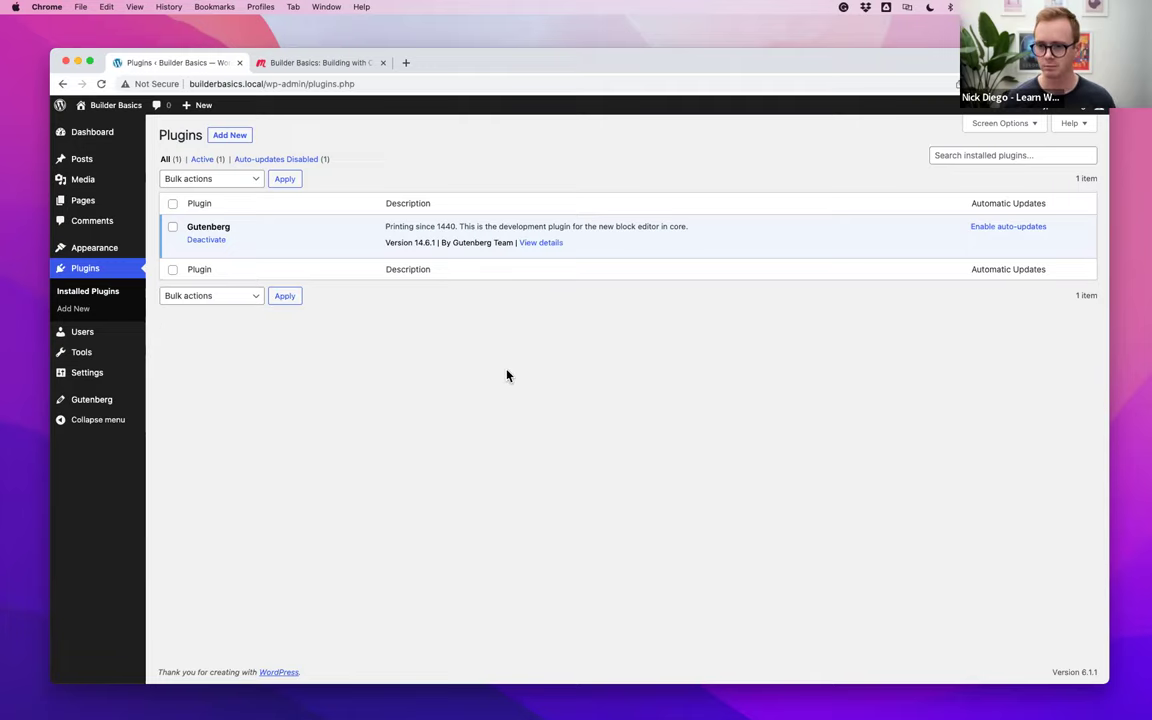
Visit the site's Columns, Groups, Rows, and Stacks page and open it for editing
click(120, 106)
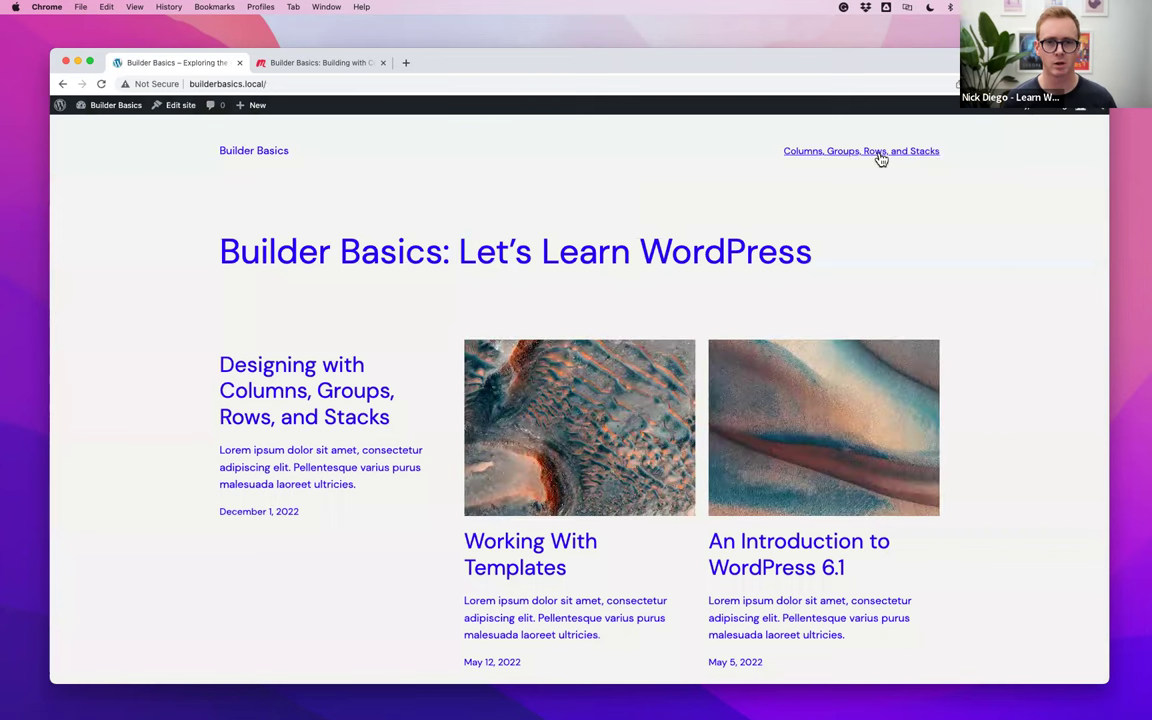
click(877, 152)
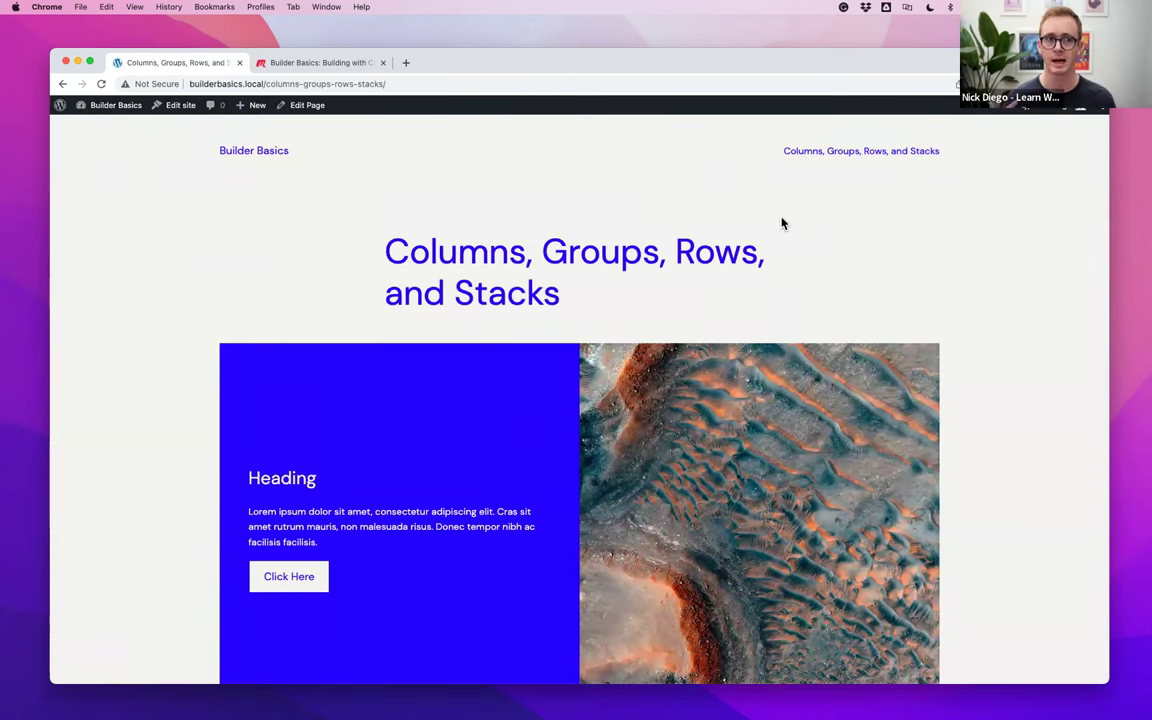
click(303, 106)
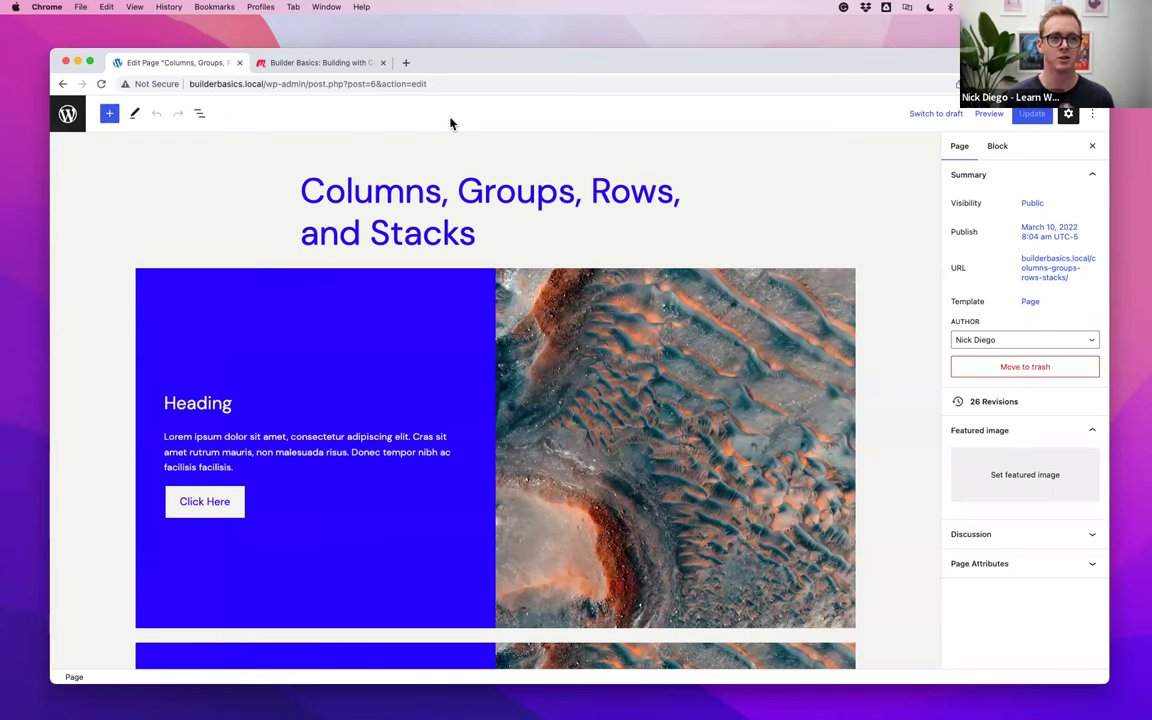
Insert a Spacer block directly below the page title, above the existing blue media and text section
click(509, 247)
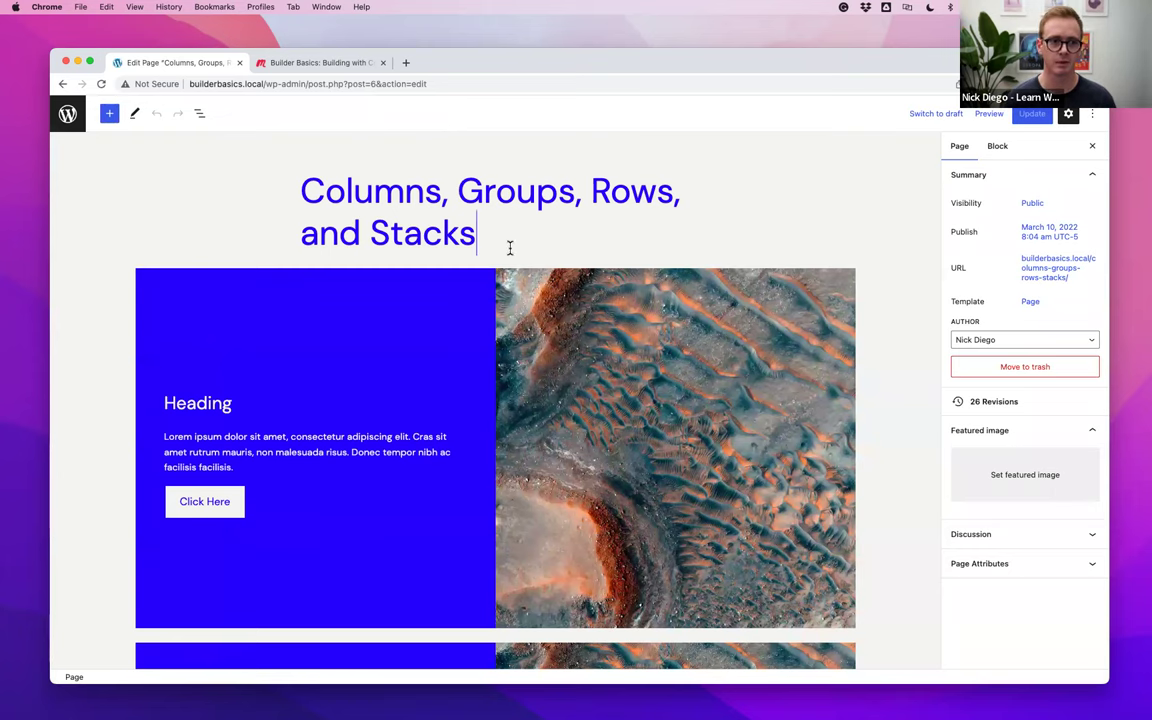
key(Return)
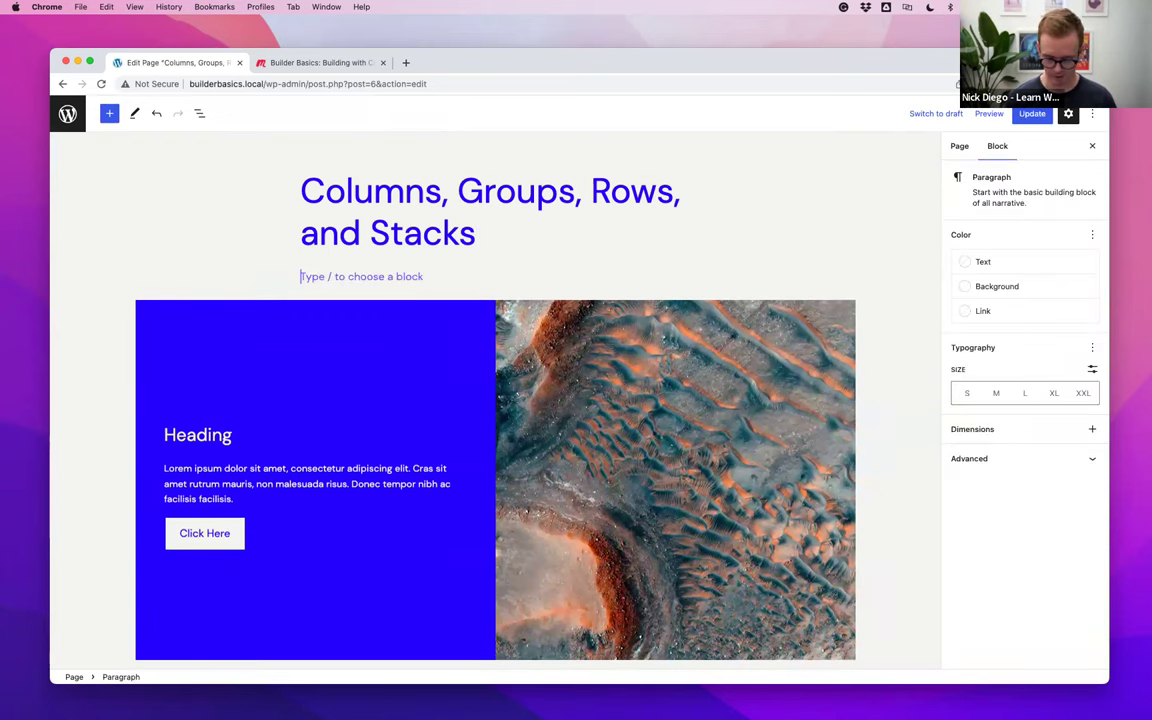
text(/sp)
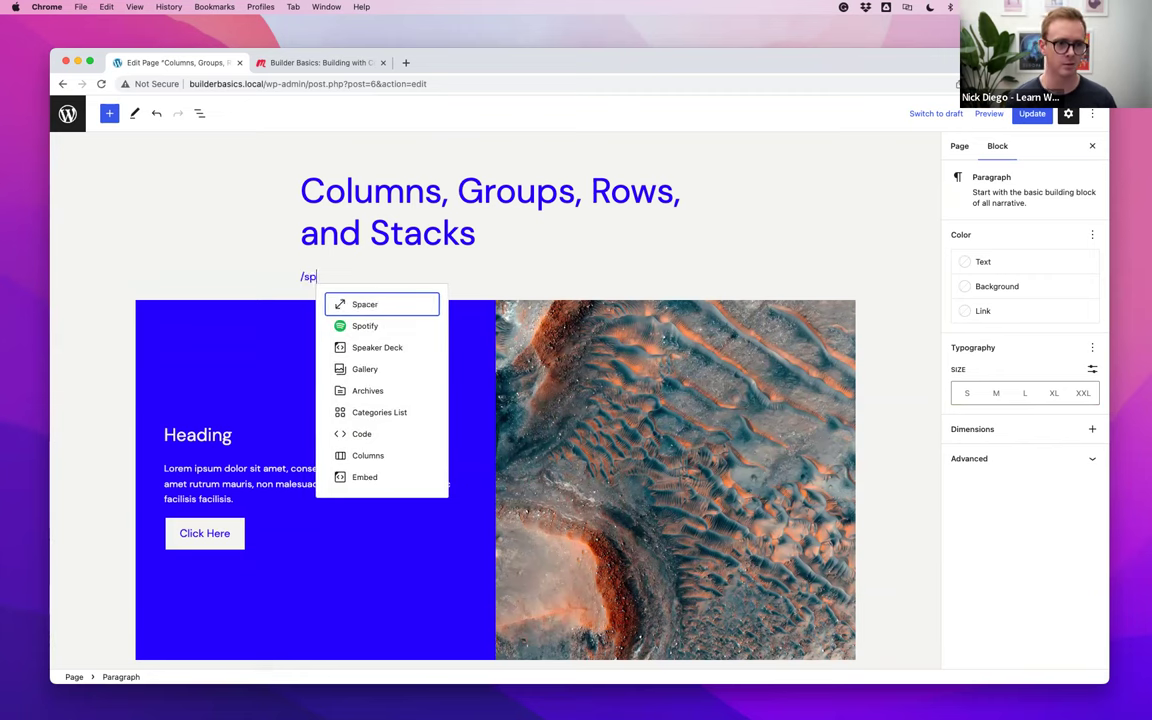
click(373, 304)
key(BackSpace)
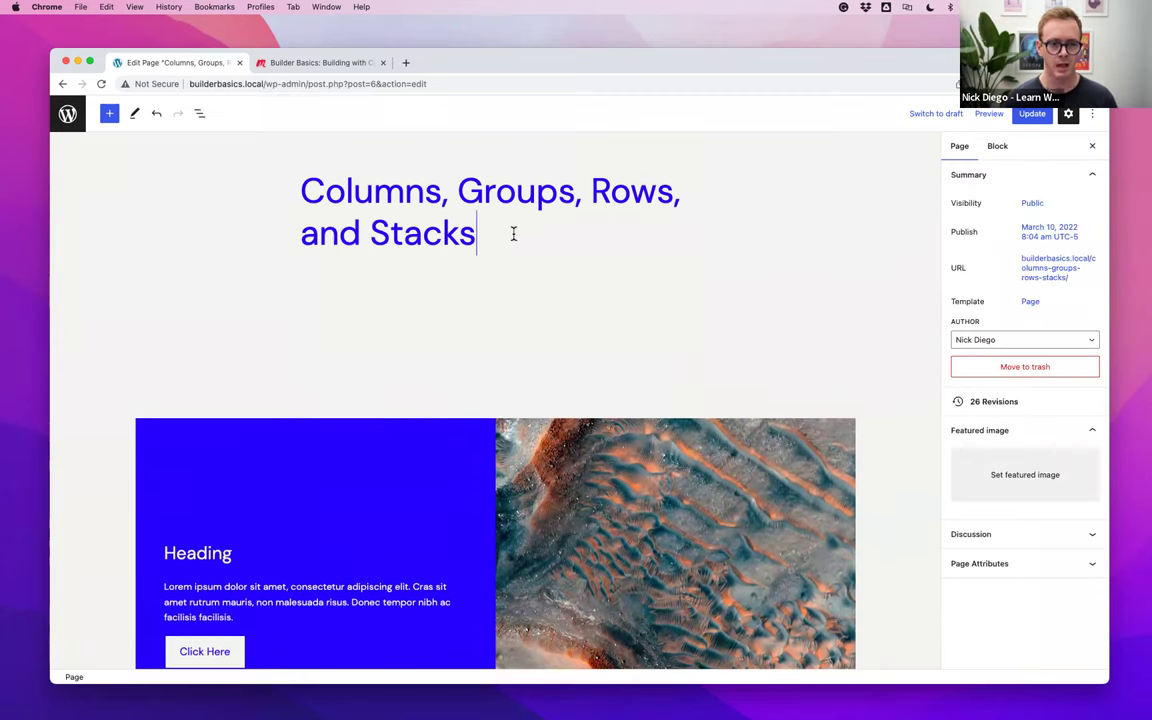
Insert a Columns block with three equal columns between the page title and the spacer
key(Return)
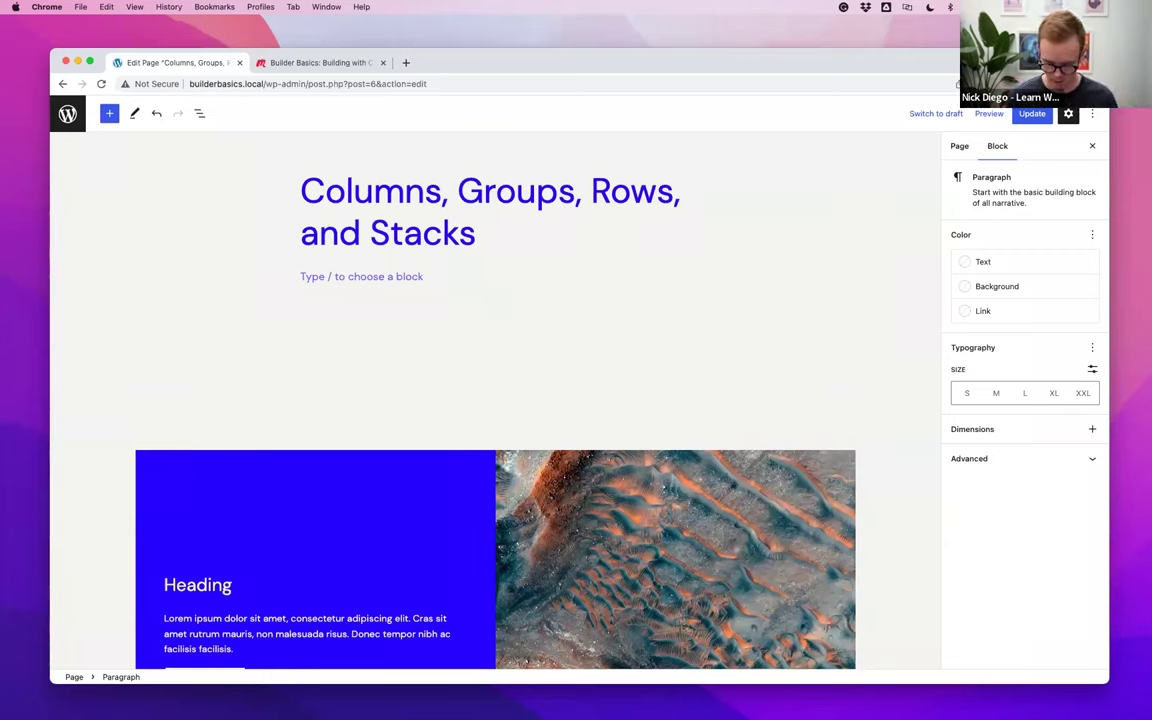
text(/co)
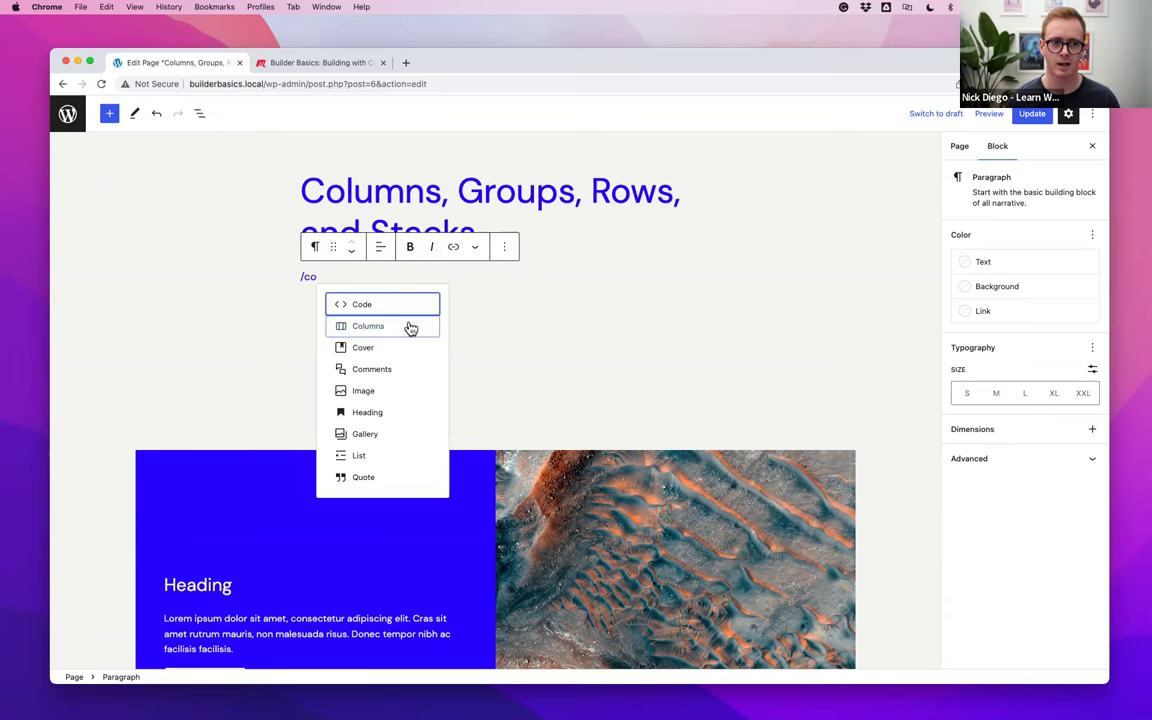
click(410, 328)
click(535, 355)
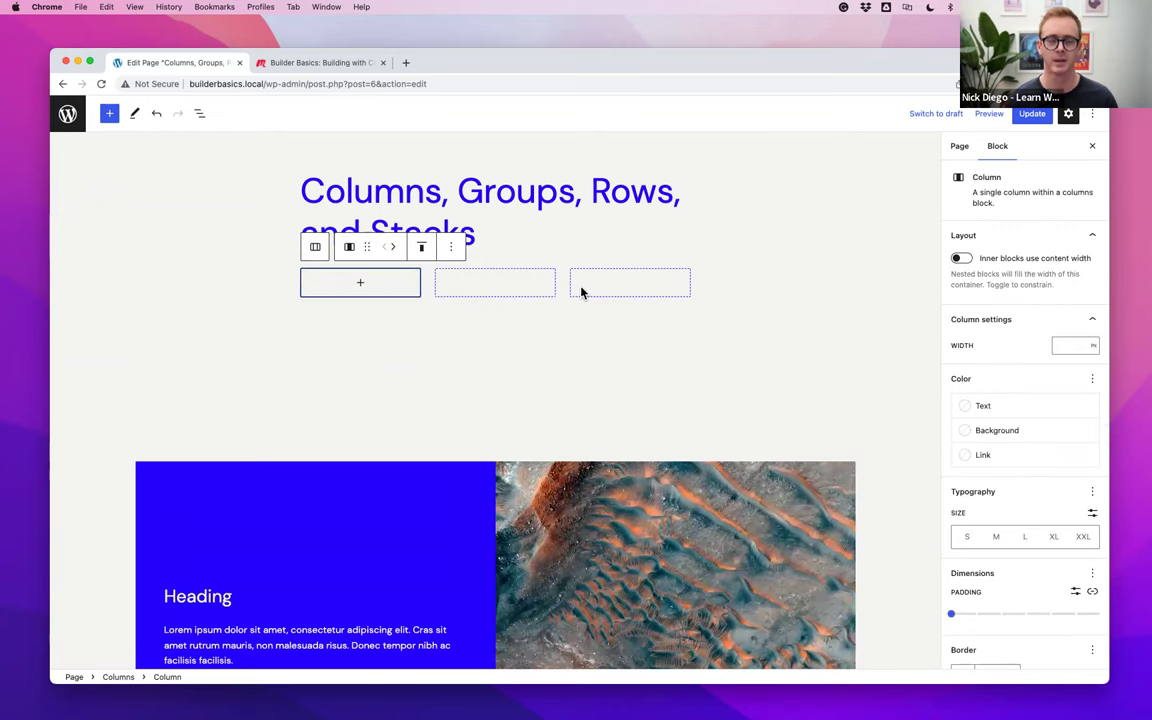
Add a paragraph to the first column and fill it with lorem ipsum text copied from the media and text section
click(360, 283)
click(305, 385)
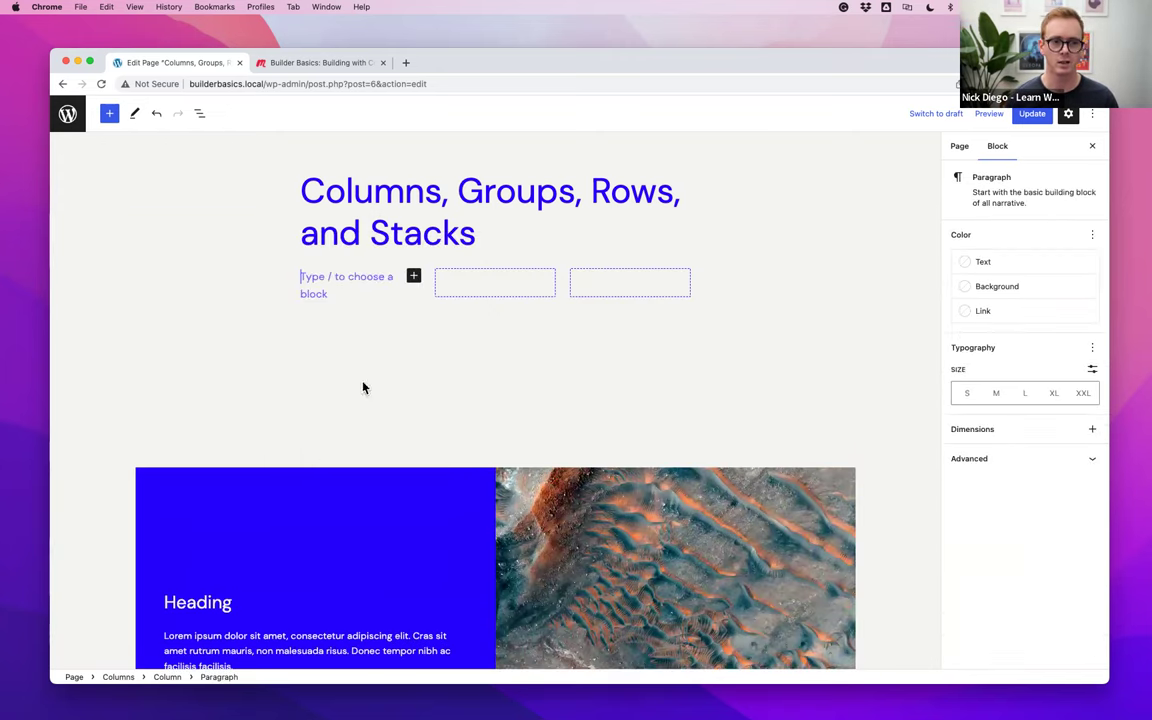
scroll(319, 496, down, 2)
triple_click(219, 571)
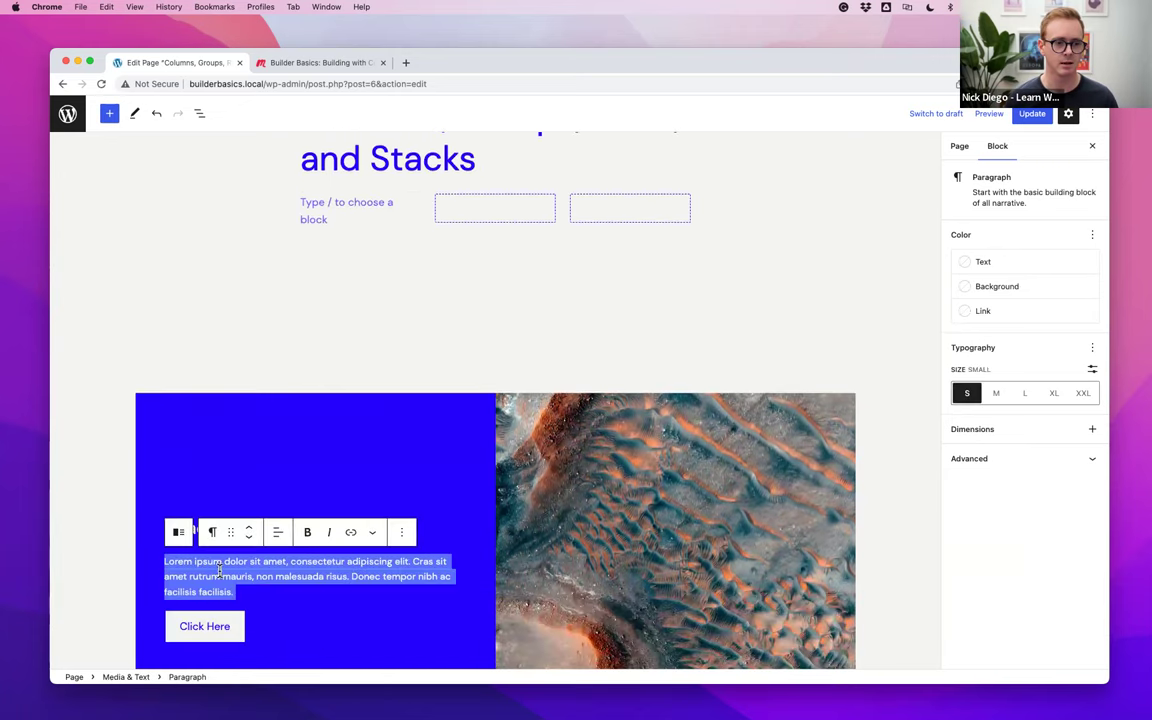
key(ctrl+c)
click(350, 205)
key(ctrl+v)
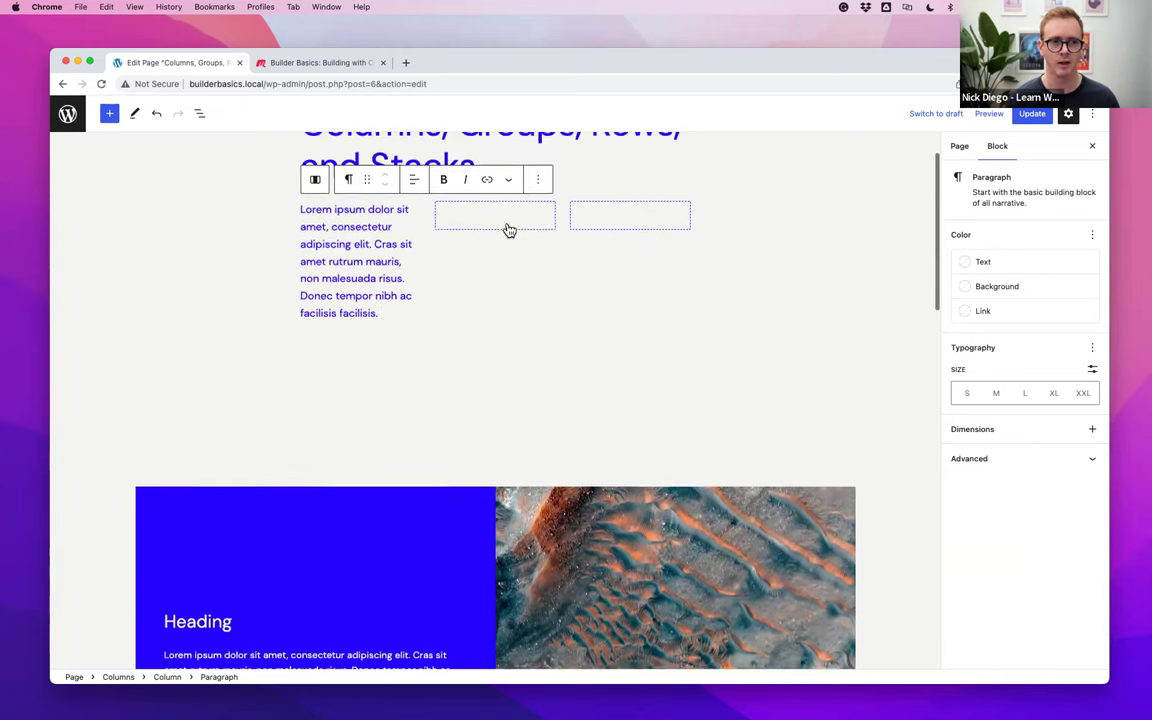
scroll(509, 231, up, 1)
click(501, 295)
click(497, 284)
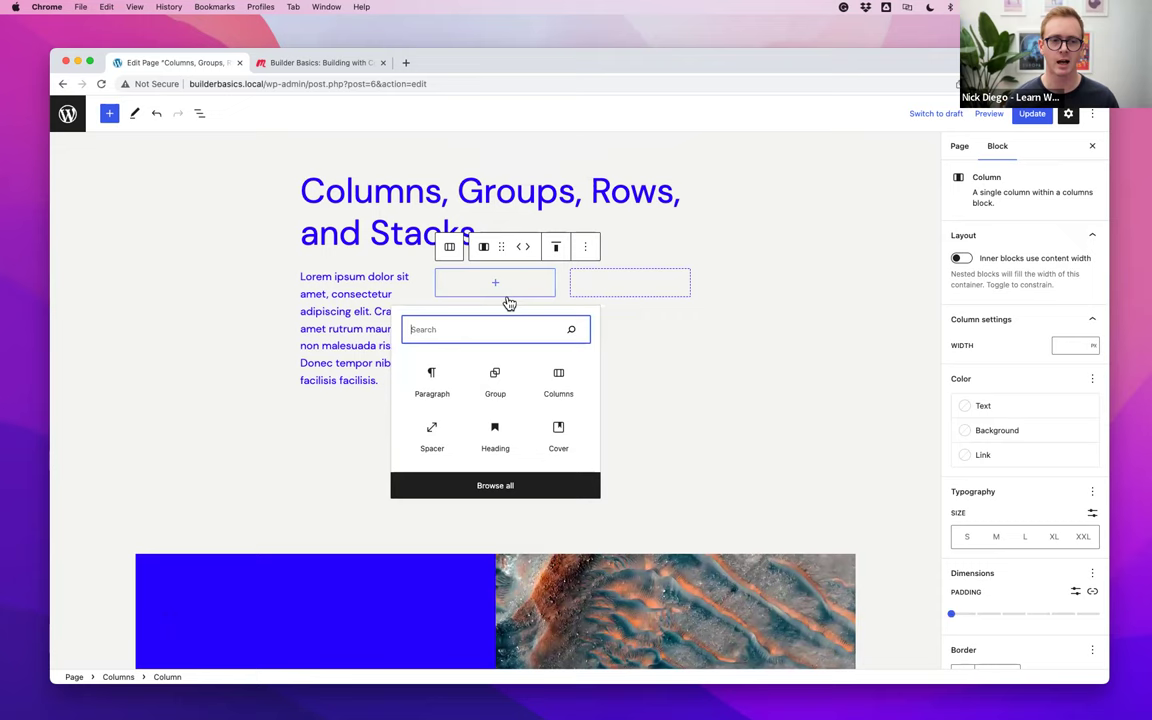
click(394, 294)
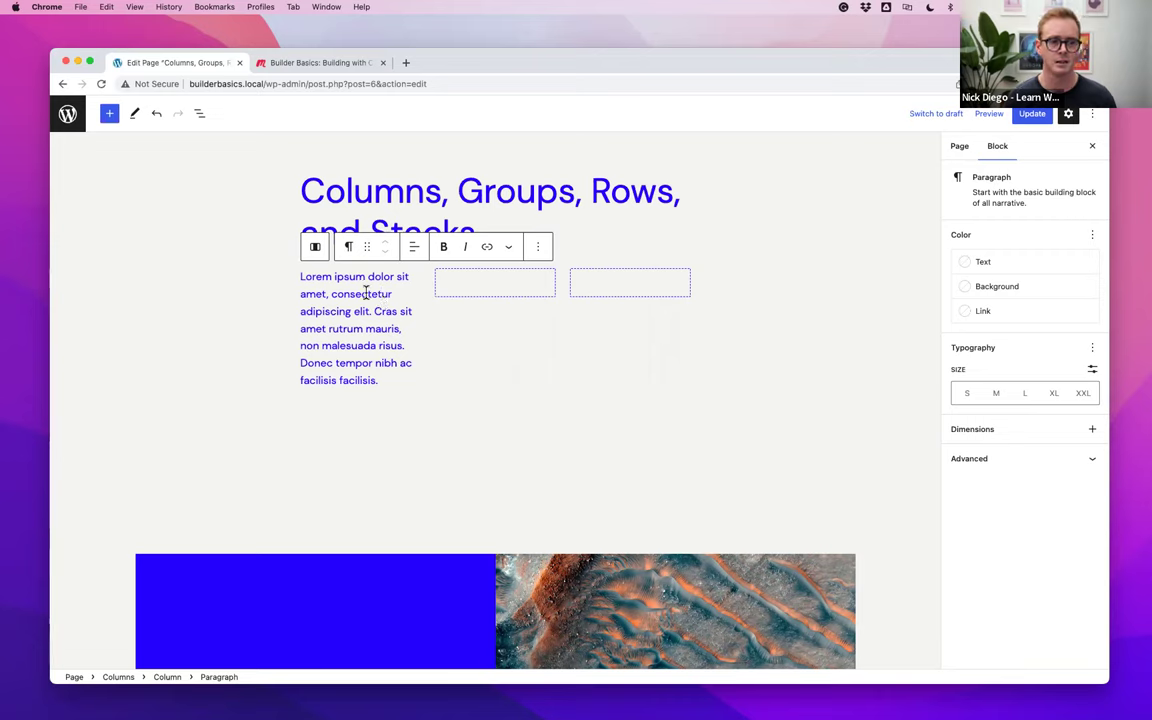
Add a heading reading "Header" above the first column's paragraph and set its size to Large
triple_click(367, 292)
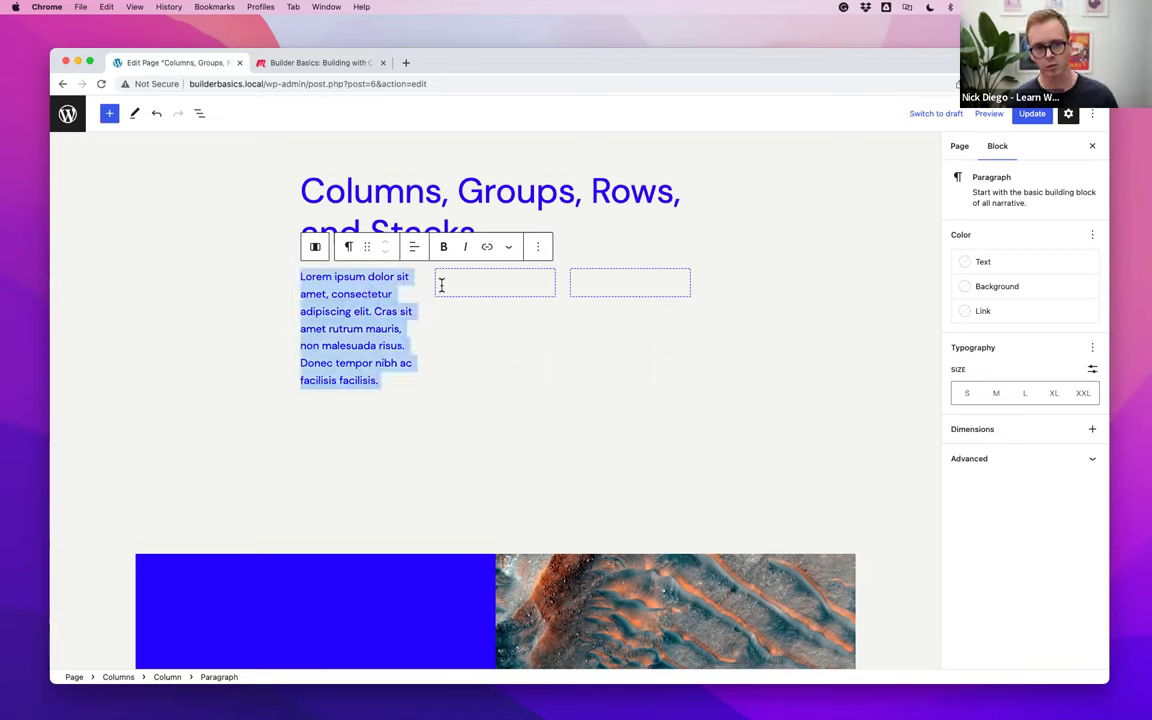
click(303, 276)
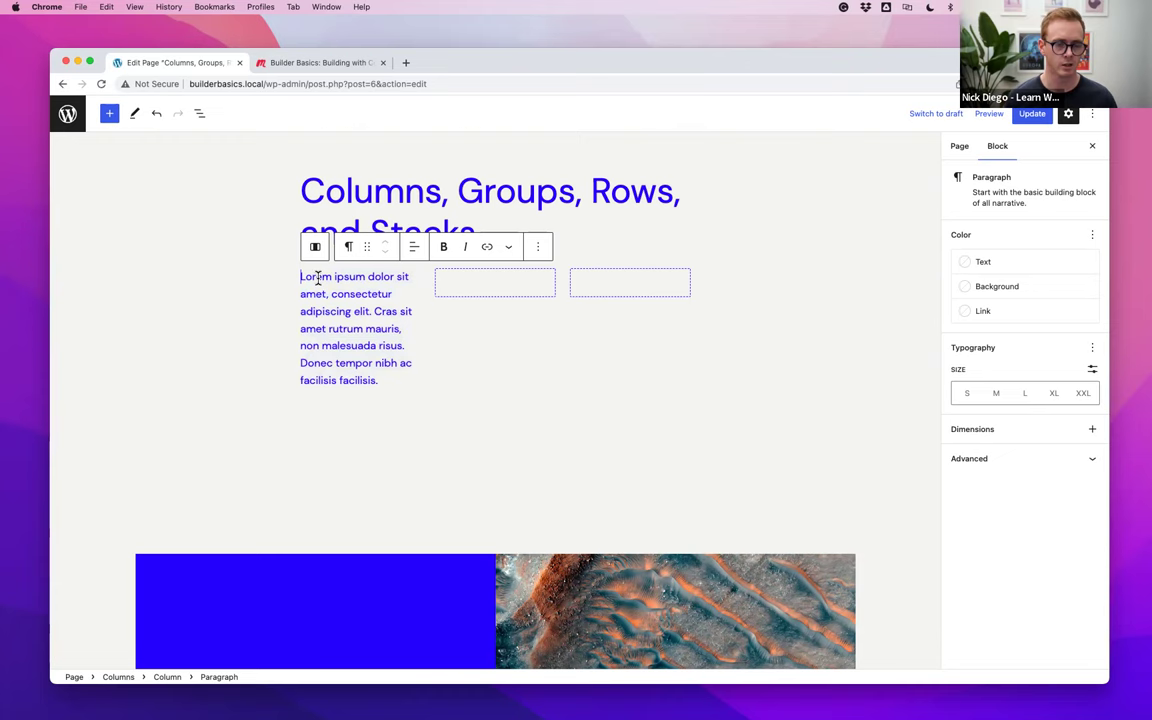
key(Return)
text(/h)
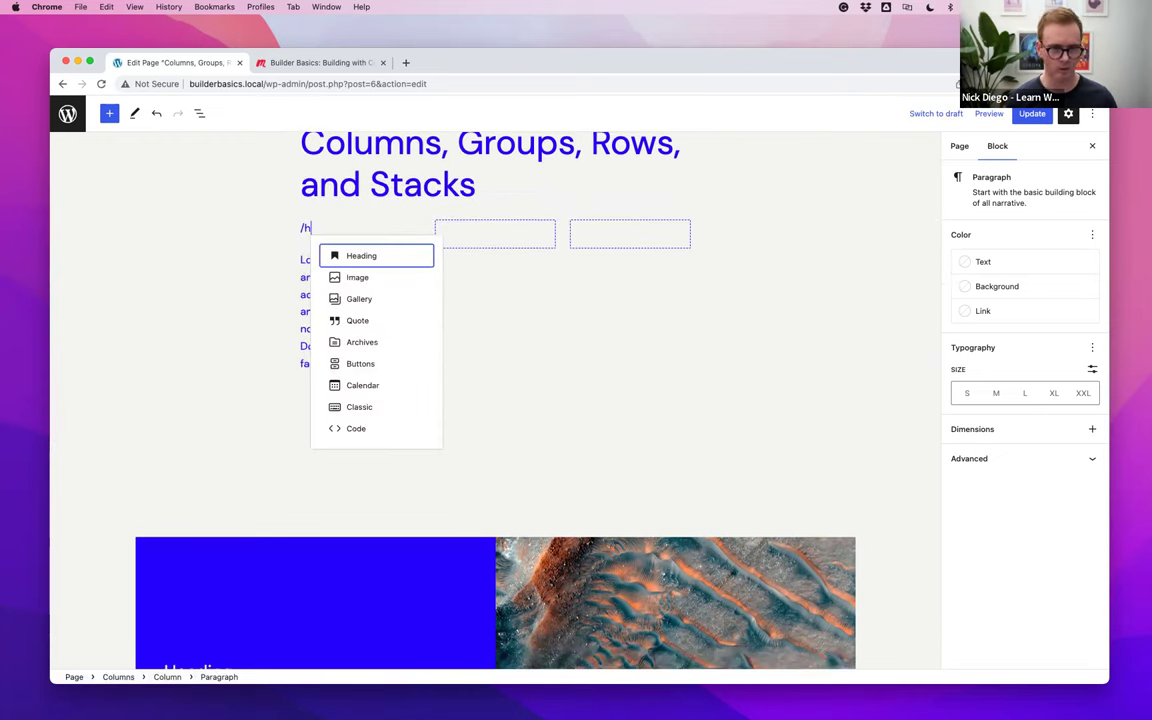
click(365, 256)
text(He)
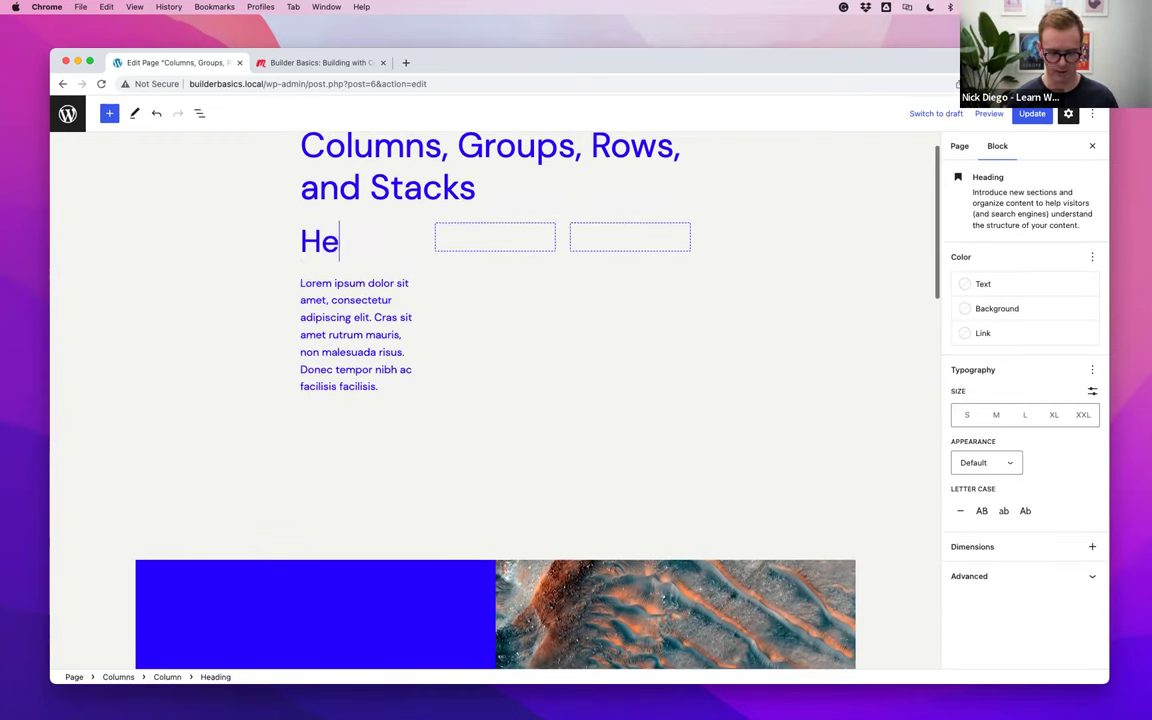
text(ader)
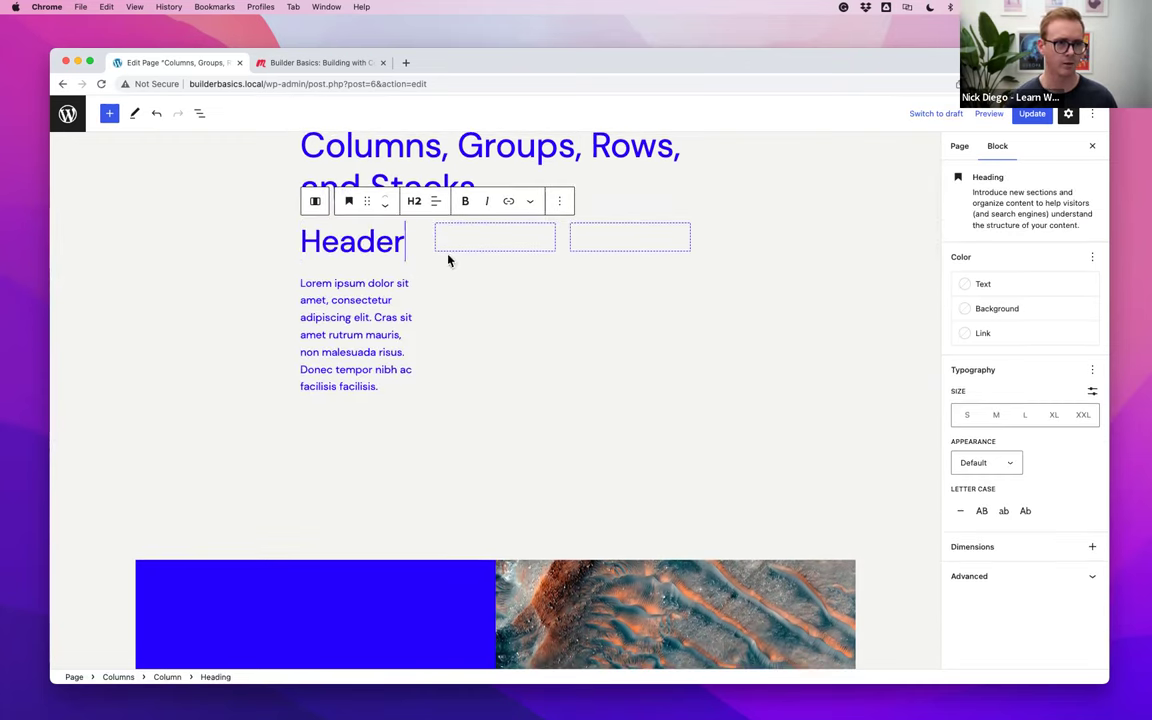
click(1003, 417)
click(1024, 415)
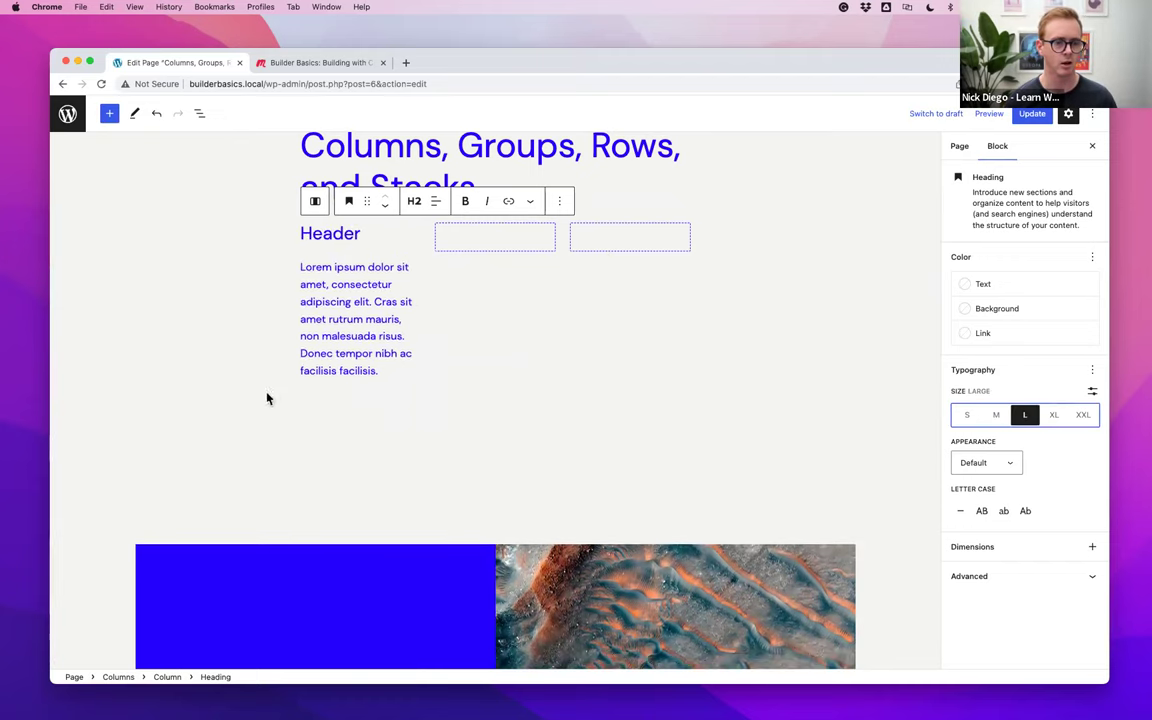
Shorten the first column's paragraph to its opening sentence, ending at "adipiscing elit."
drag(390, 369, 376, 305)
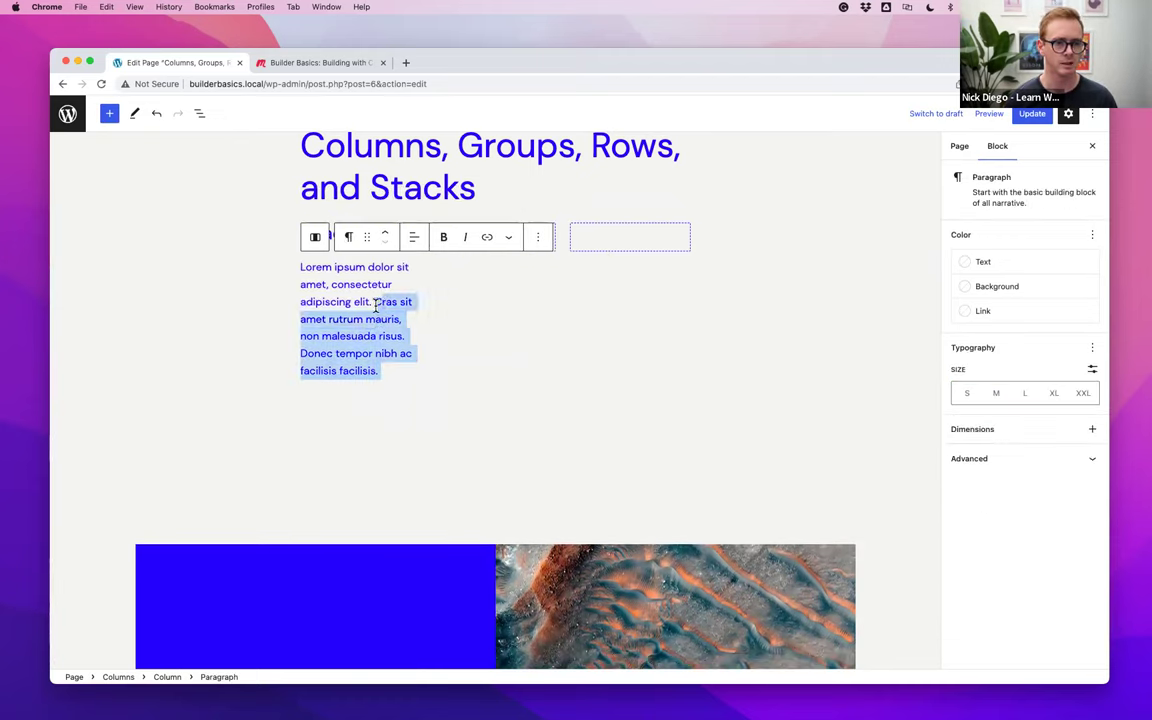
key(BackSpace)
Add a button labelled "Click Here" below the first column's paragraph
key(Return)
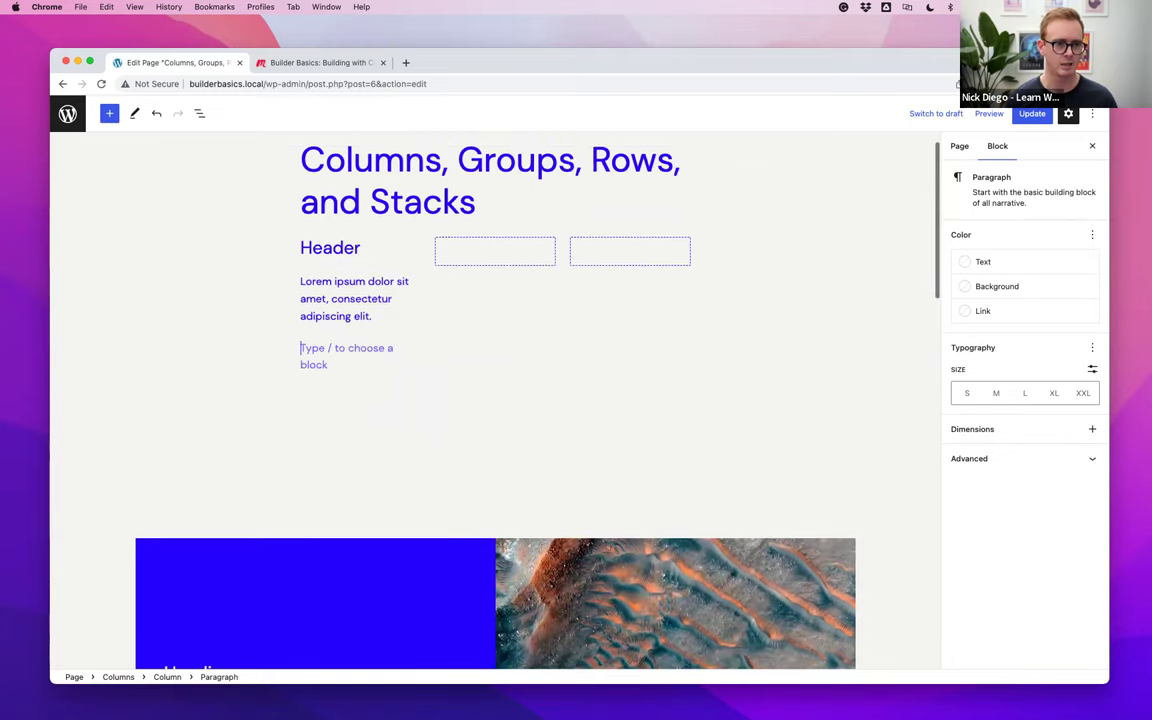
text(/button)
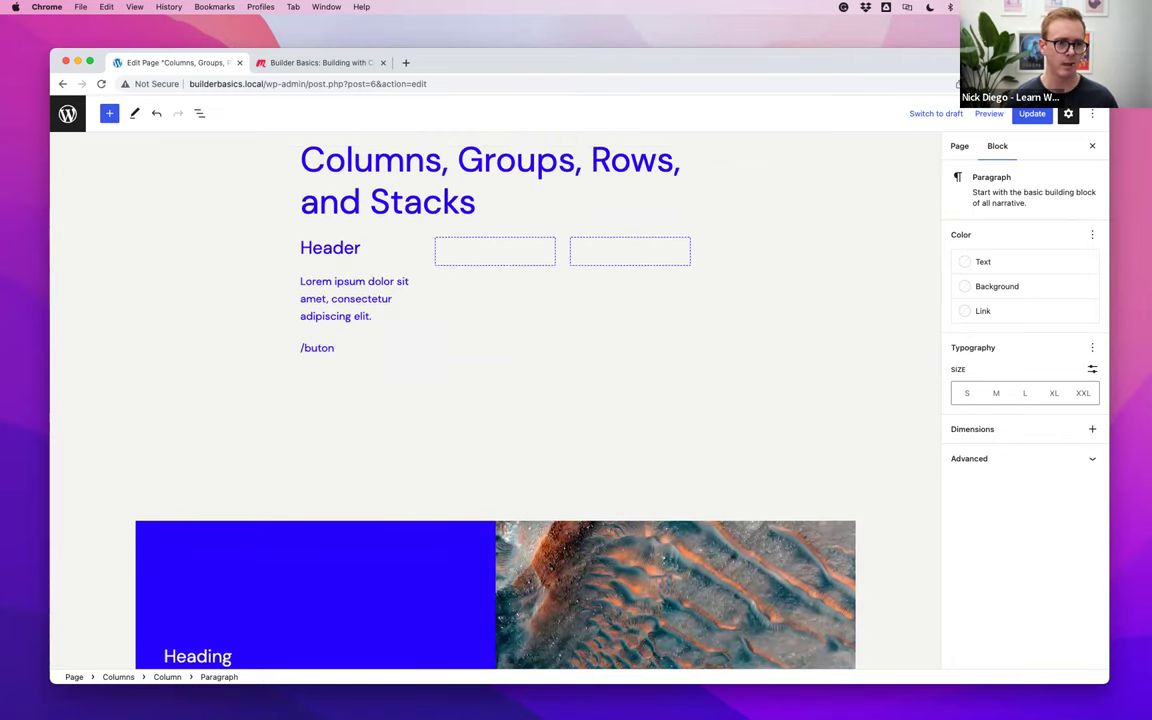
key(BackSpace)
key(BackSpace)
key(BackSpace)
click(378, 321)
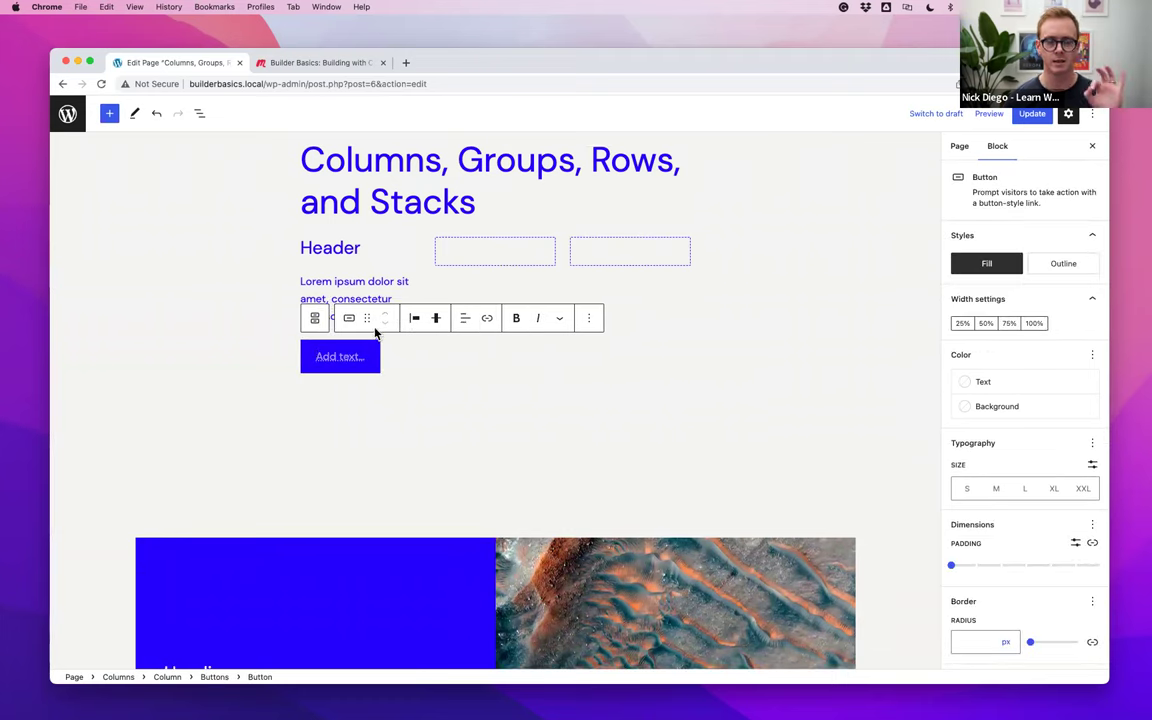
text(Click Here)
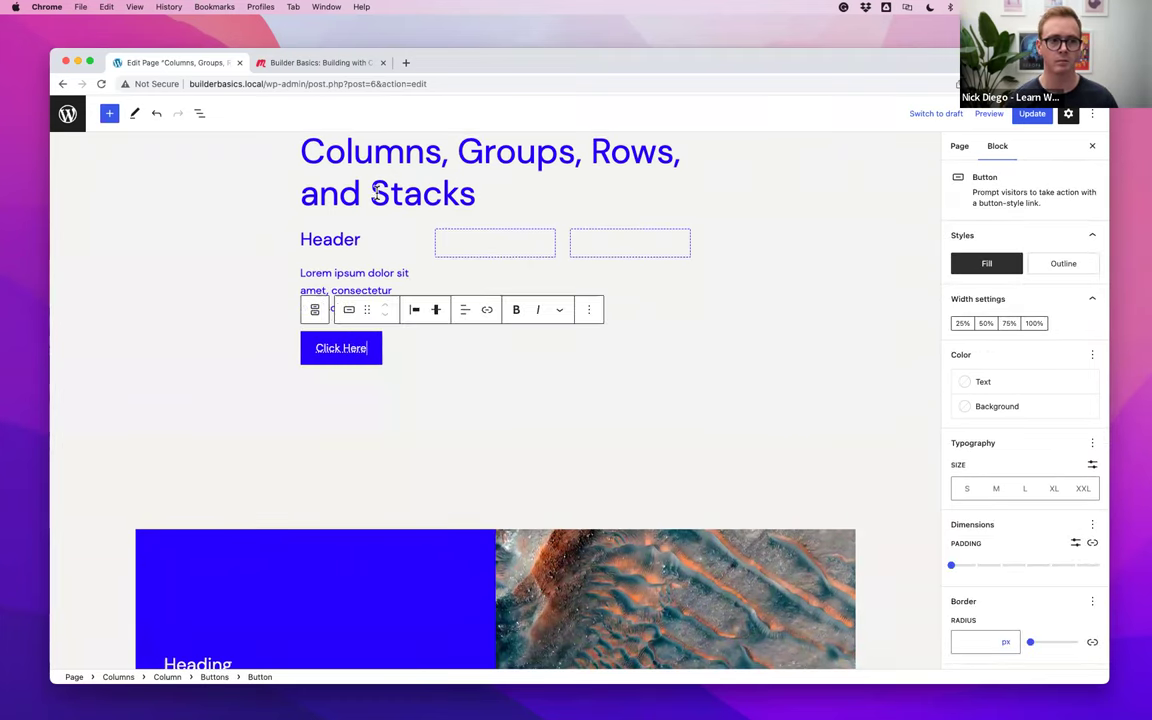
Duplicate the first column twice and remove the two empty columns beside the copies
scroll(506, 319, up, 2)
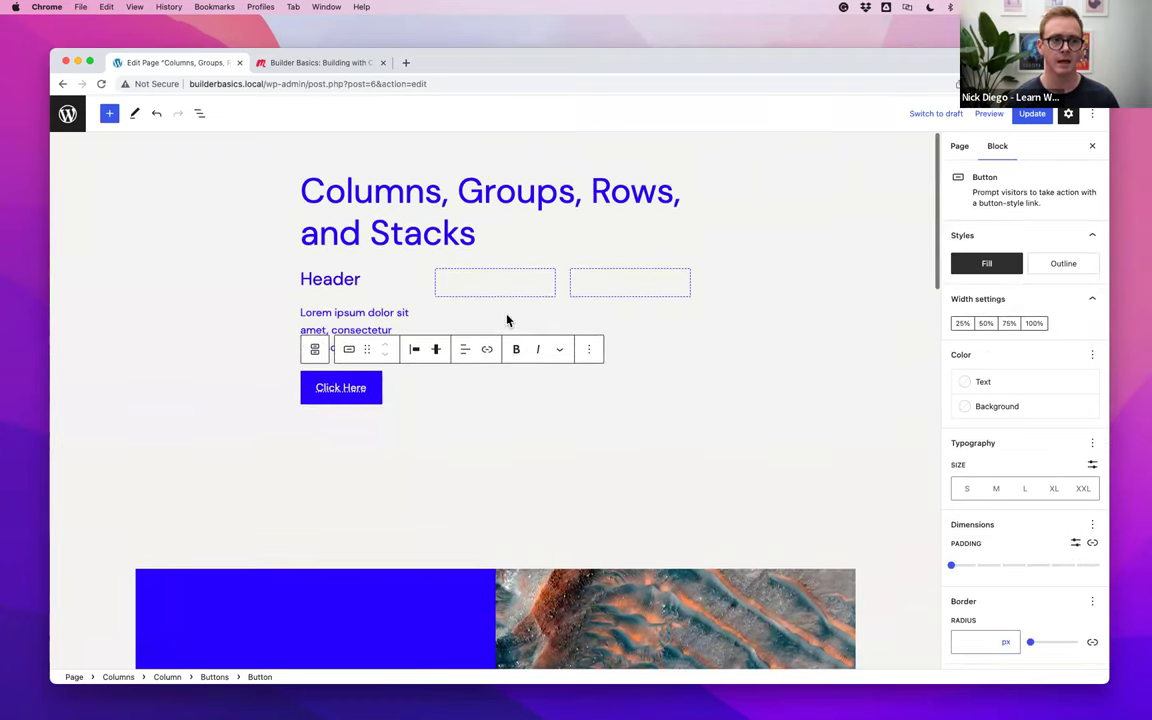
click(358, 284)
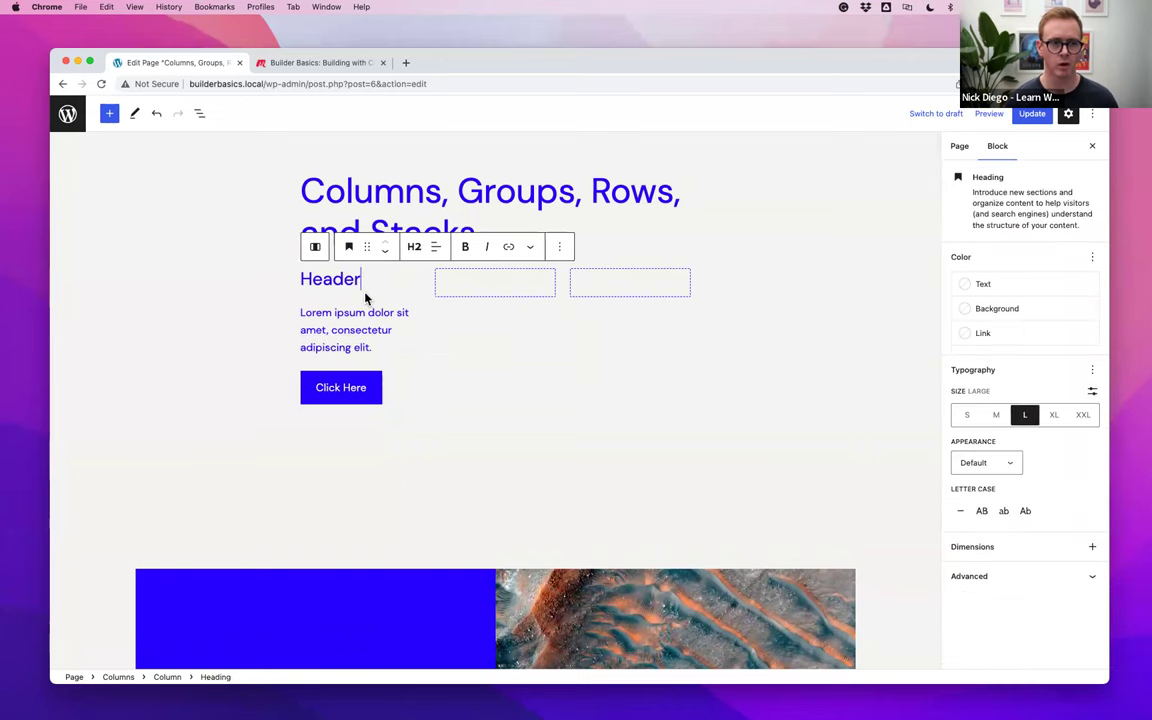
click(314, 249)
click(450, 247)
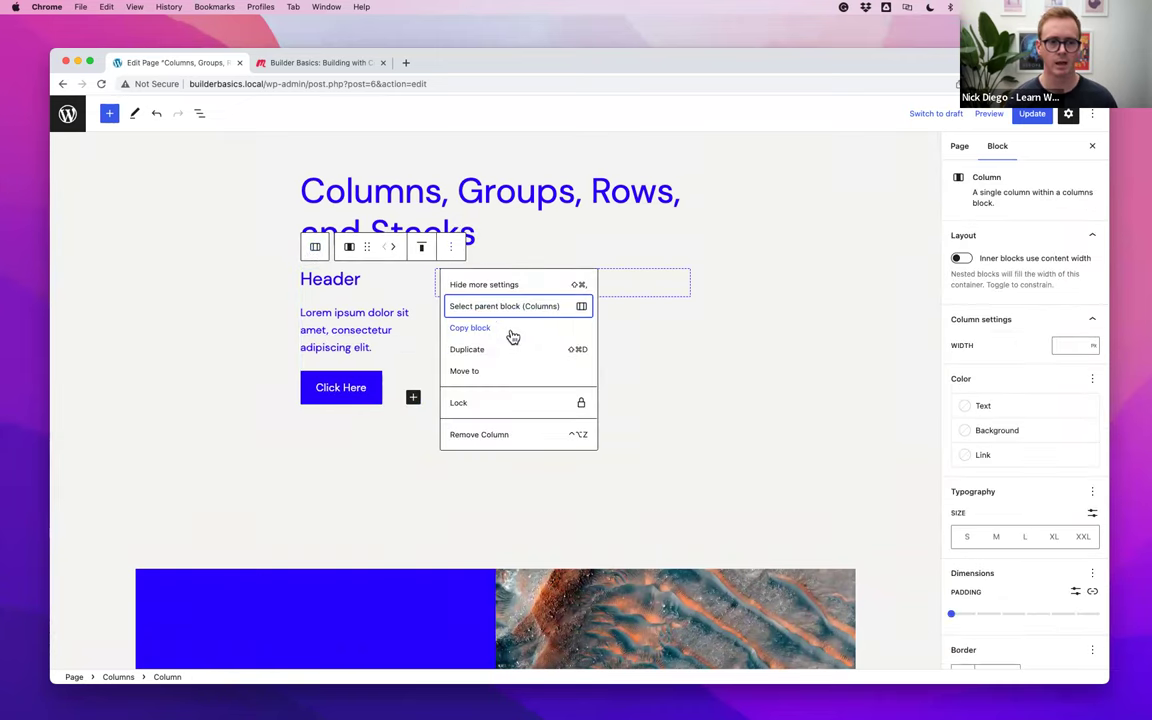
click(505, 352)
click(551, 246)
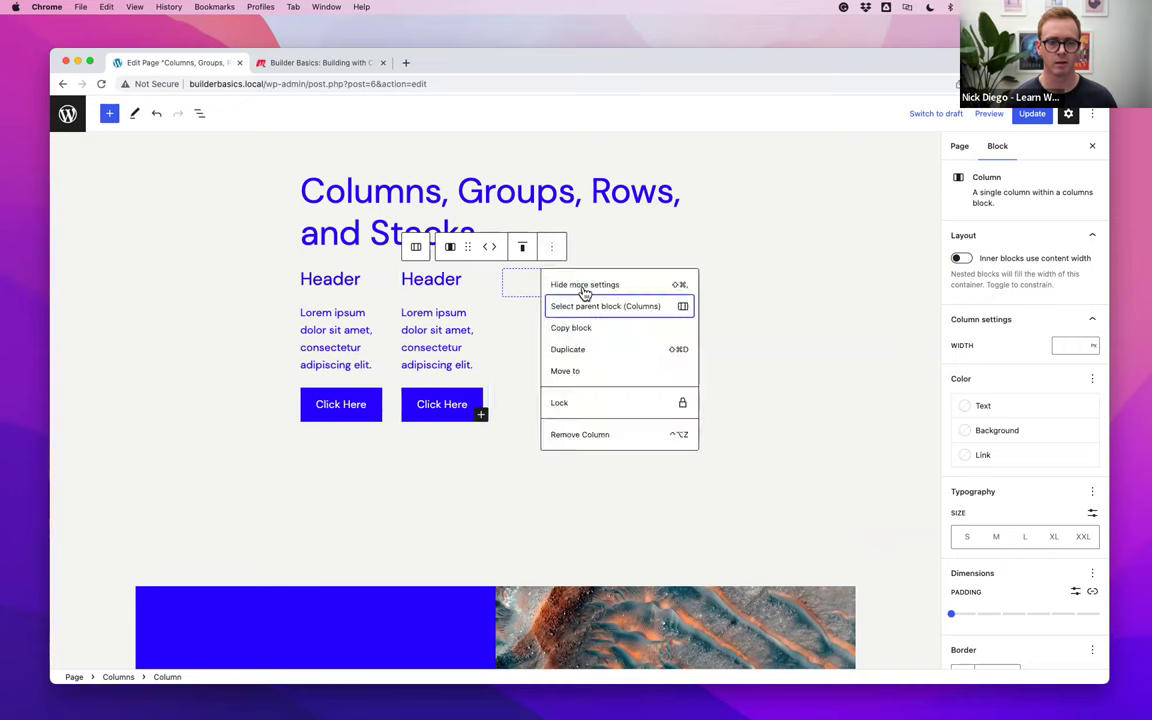
click(577, 349)
click(575, 352)
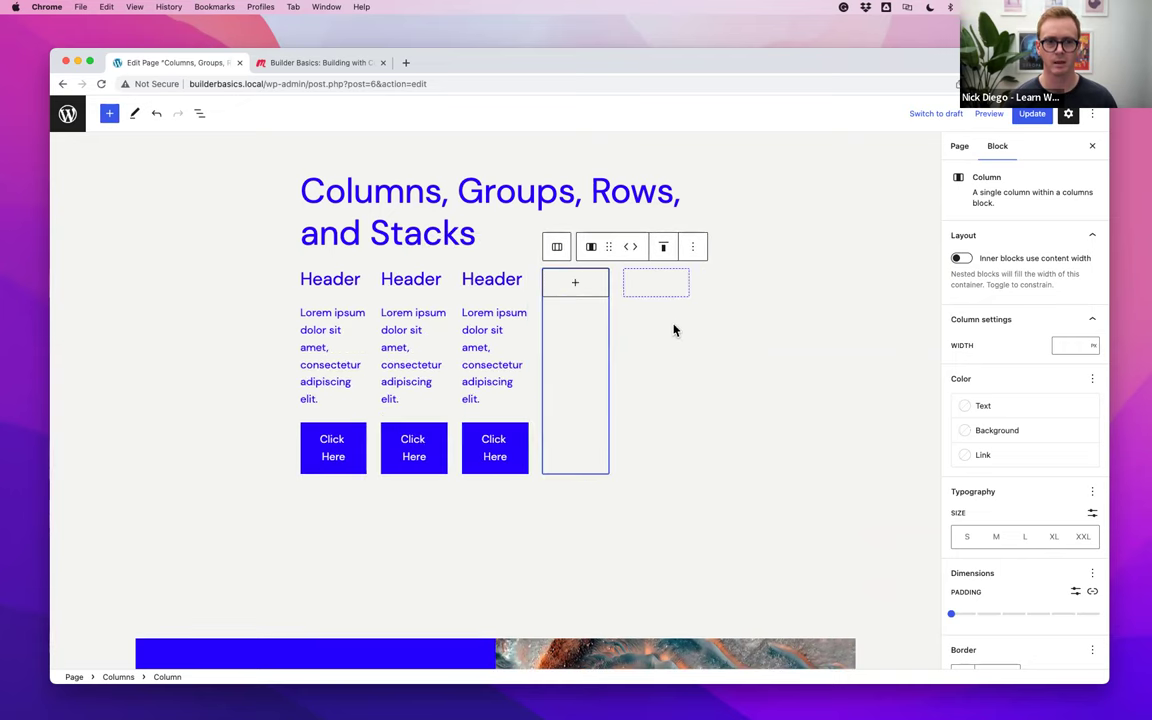
shift+click(673, 323)
key(BackSpace)
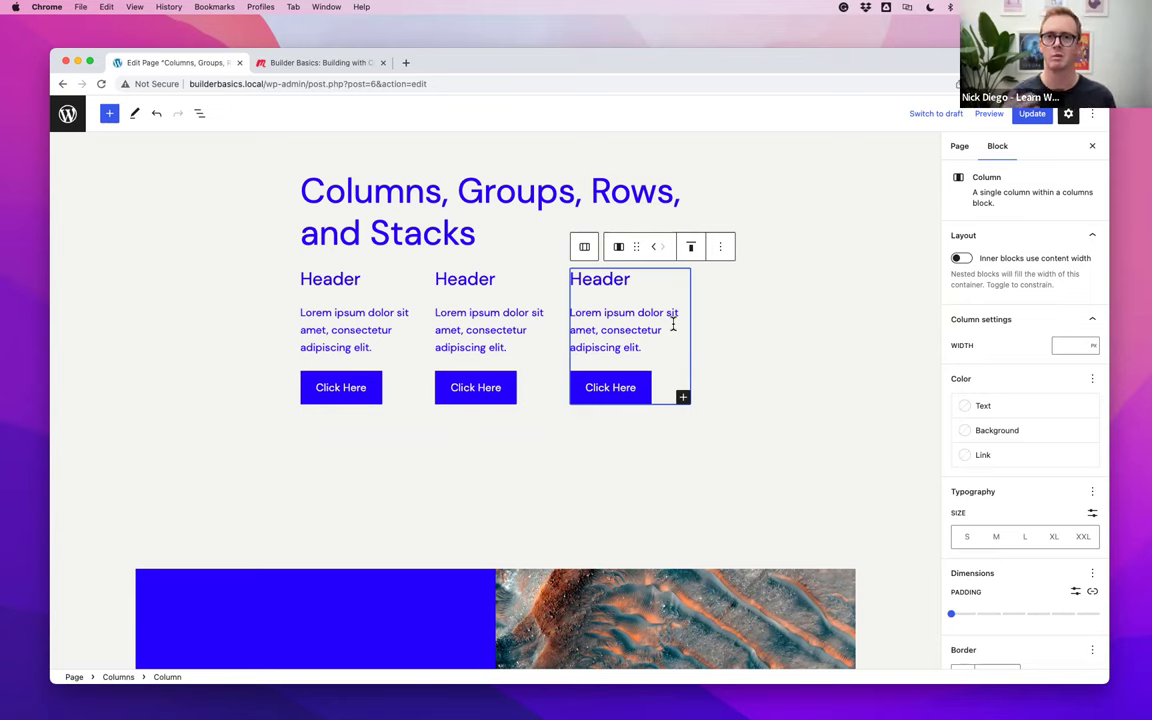
Select all three columns together and give them a Pale cyan blue background and padding of 1
scroll(996, 385, down, 2)
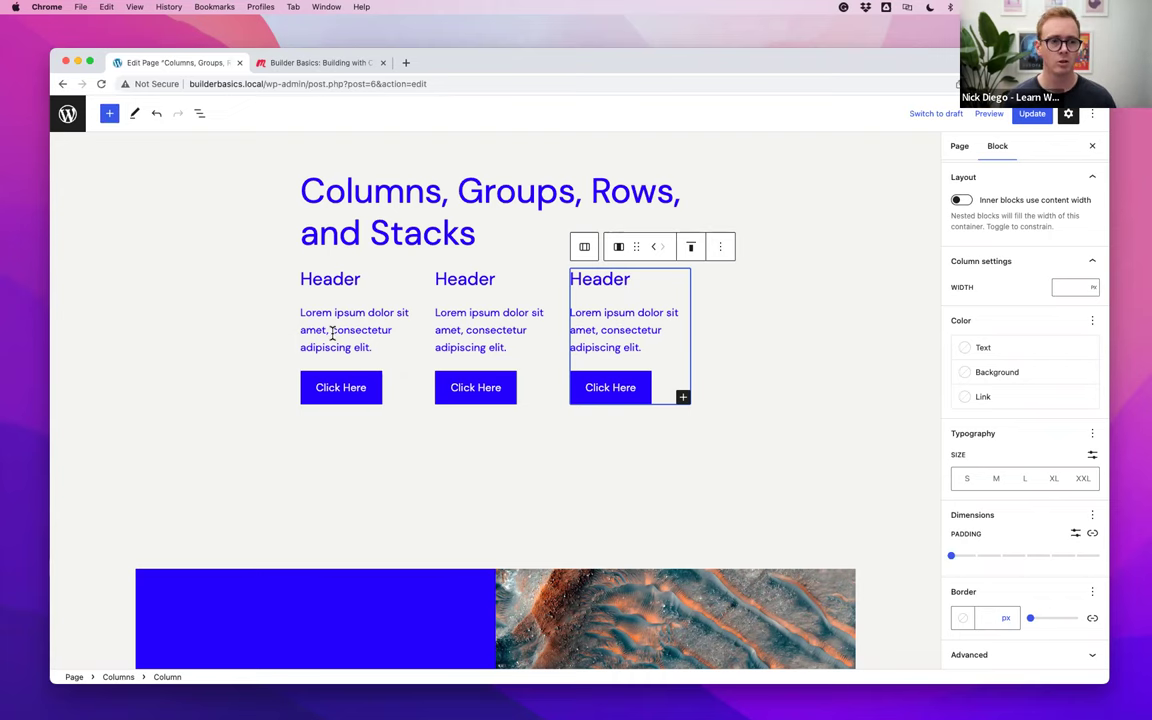
click(201, 114)
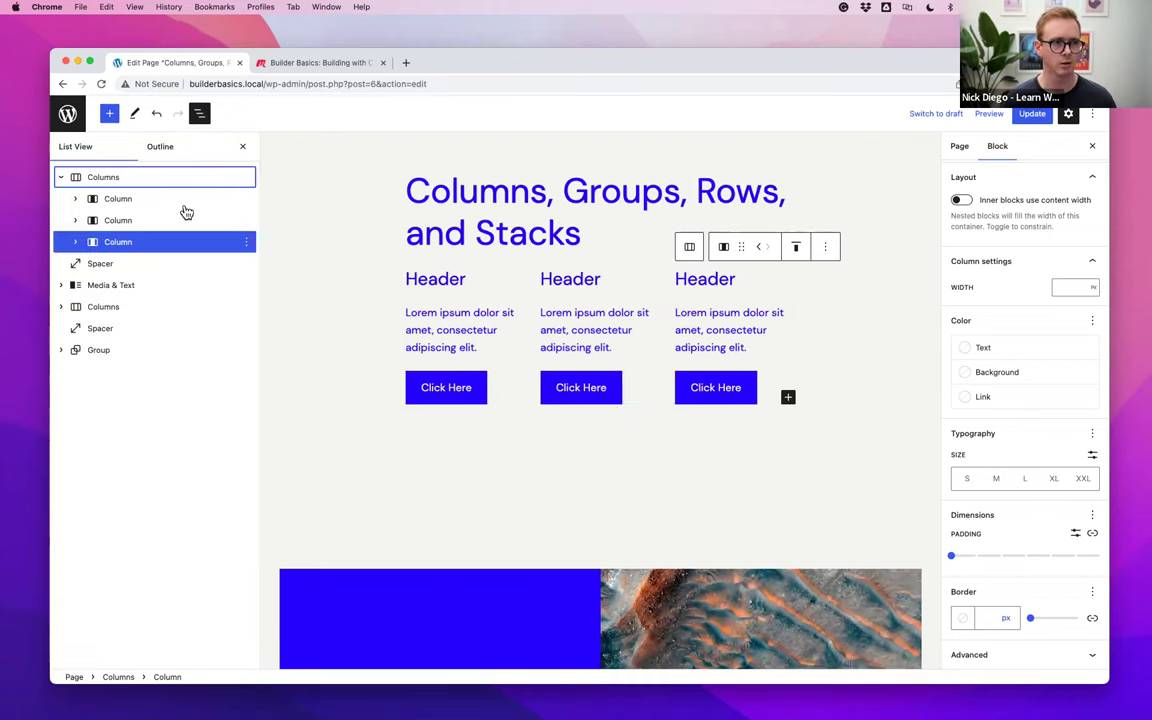
shift+click(116, 198)
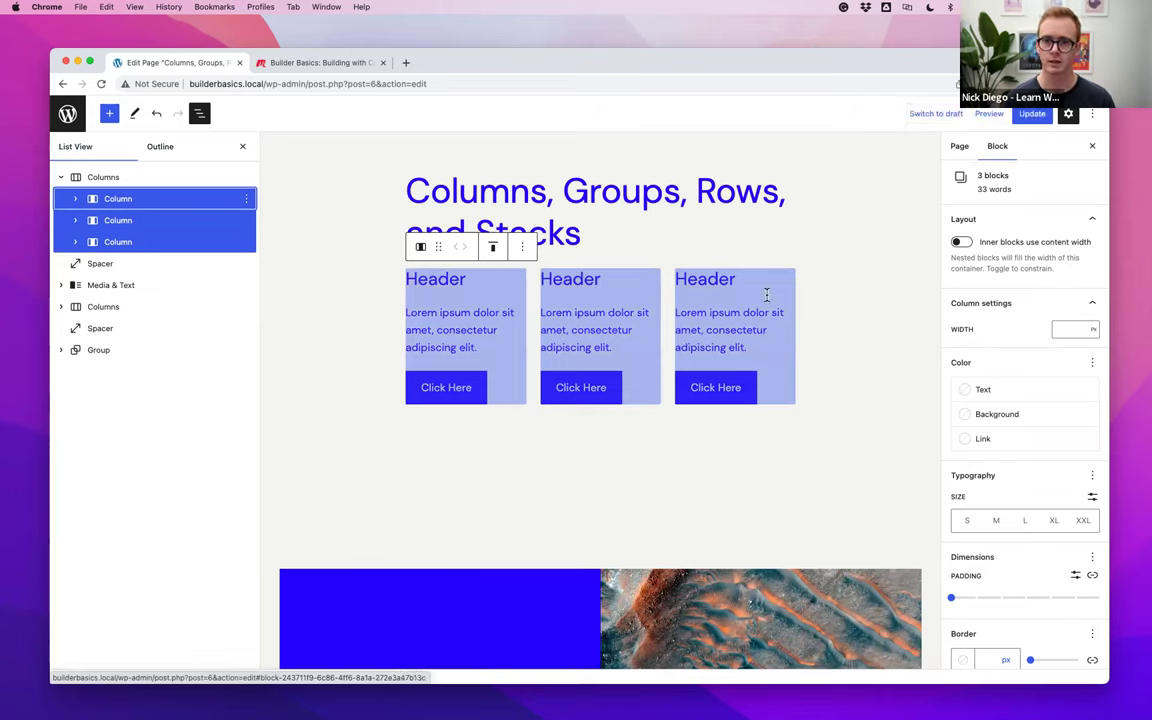
scroll(1051, 405, down, 1)
scroll(1066, 275, up, 1)
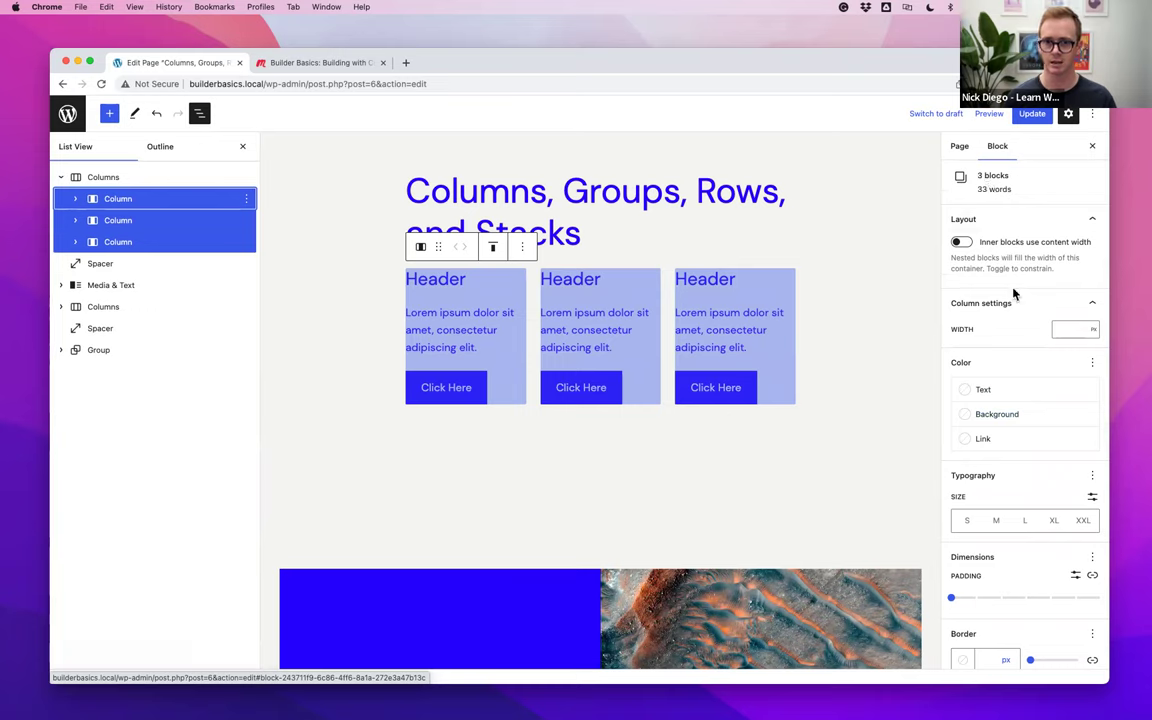
scroll(1016, 300, down, 1)
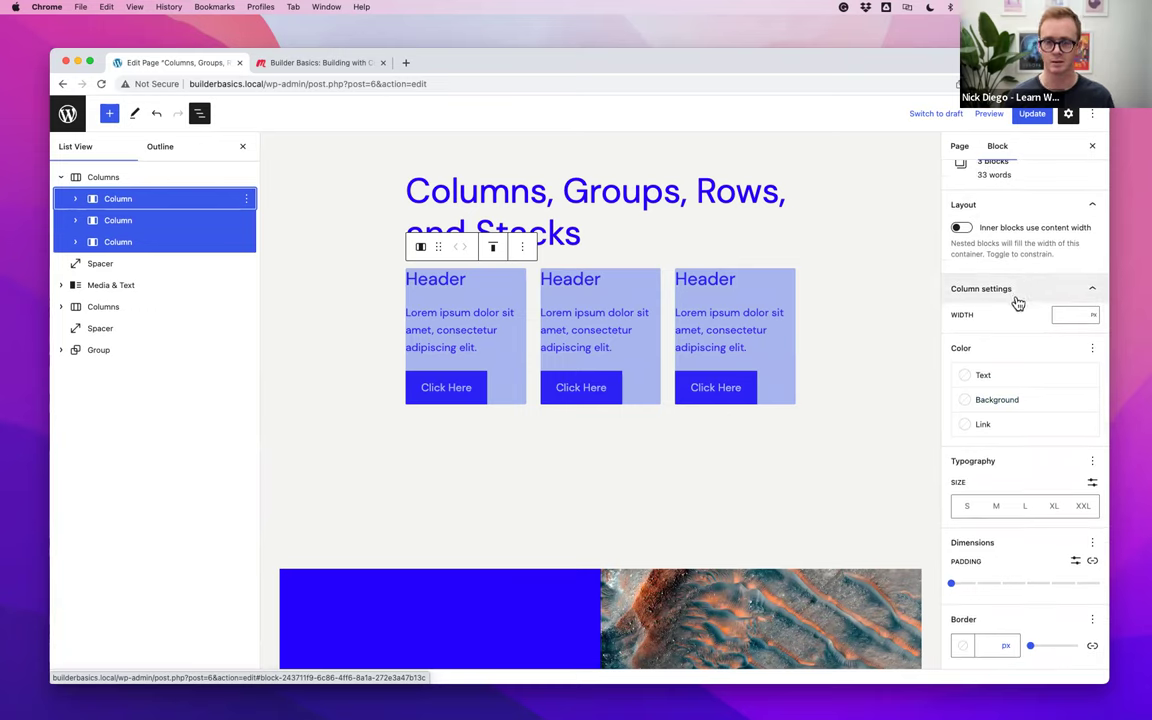
scroll(1002, 388, down, 1)
click(970, 402)
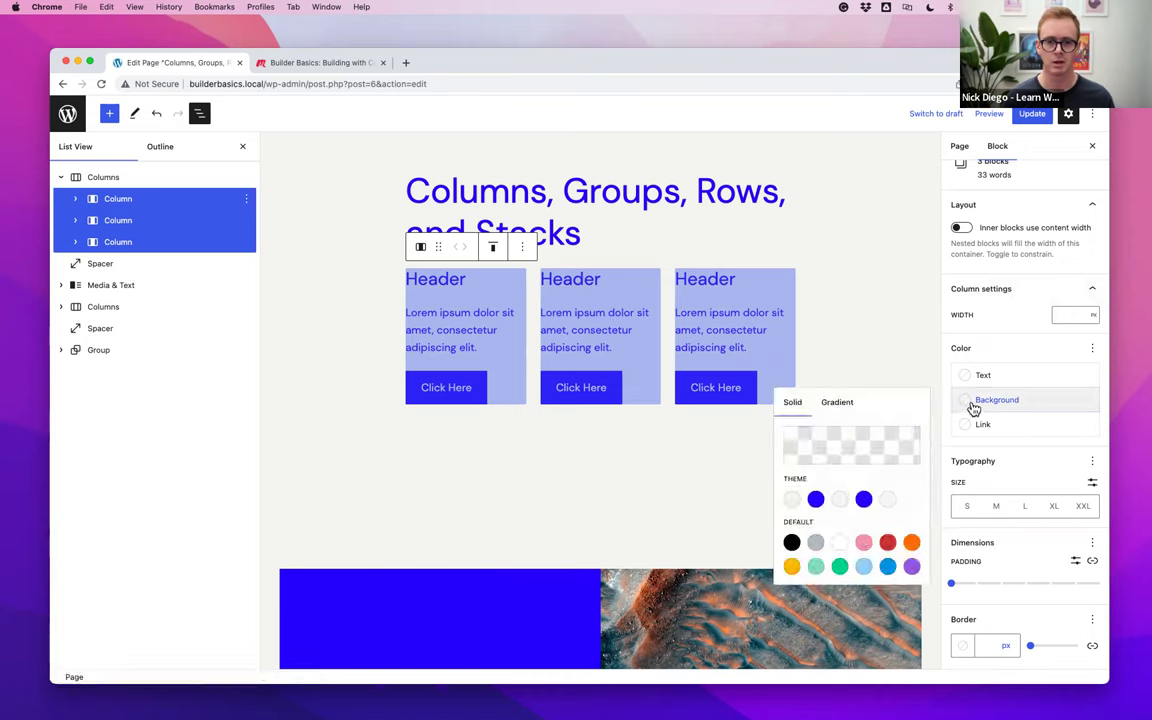
click(863, 566)
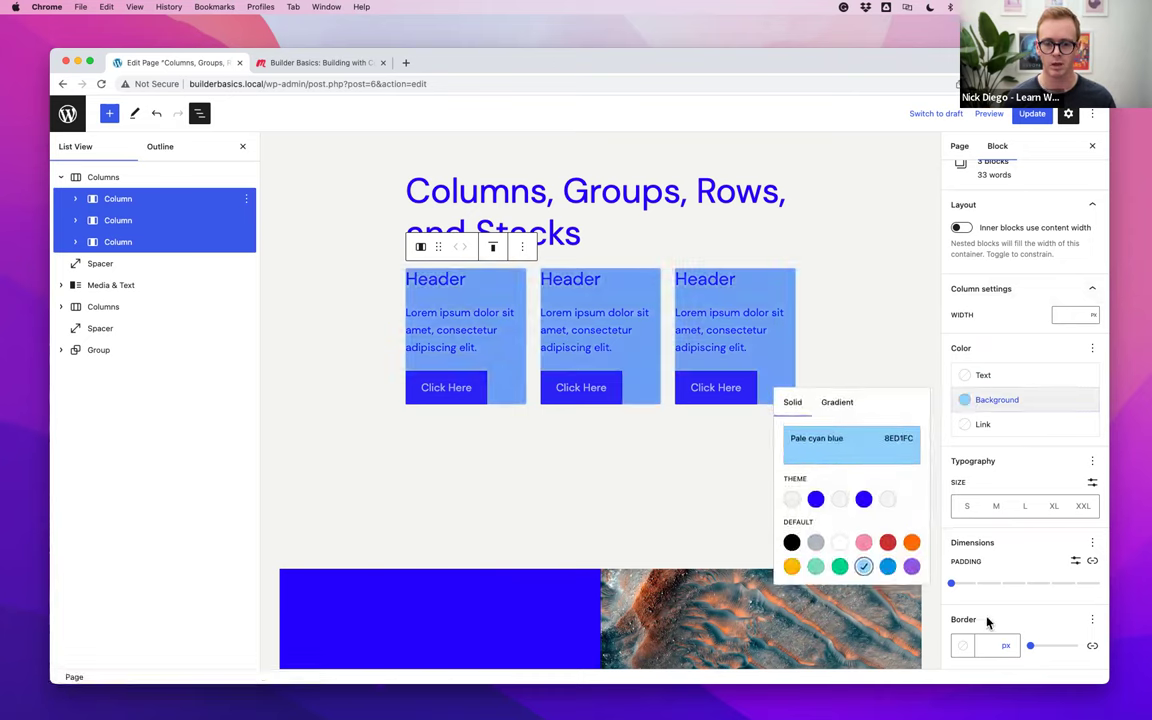
click(977, 585)
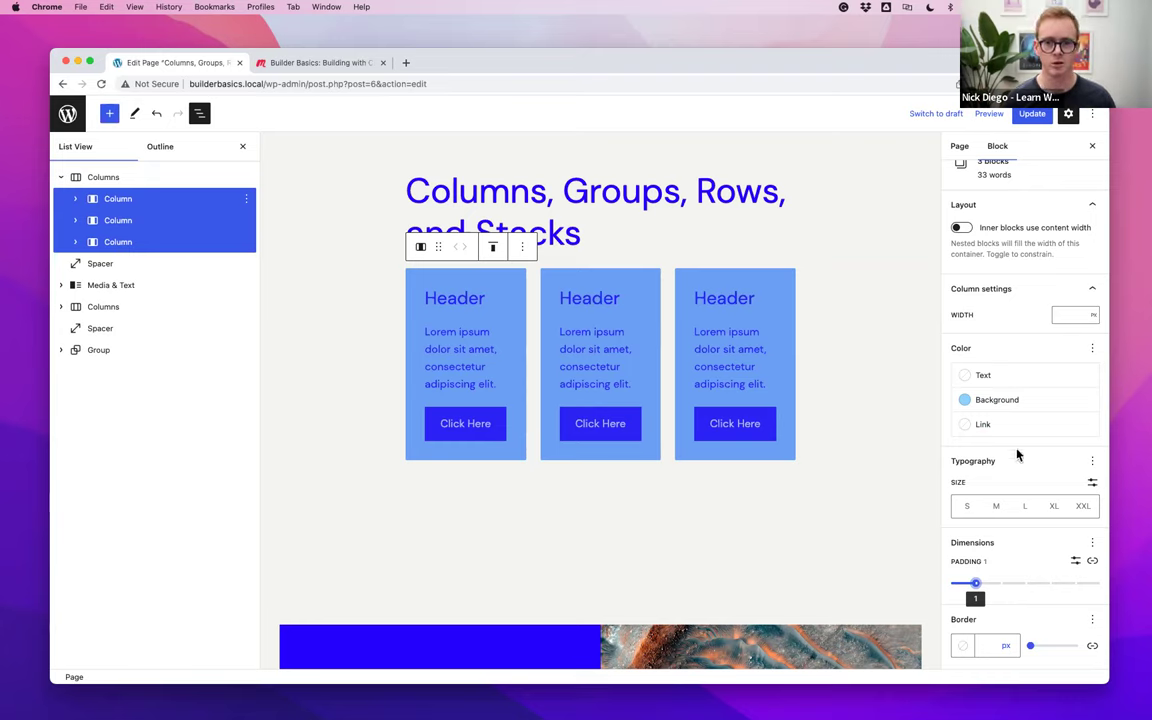
click(885, 409)
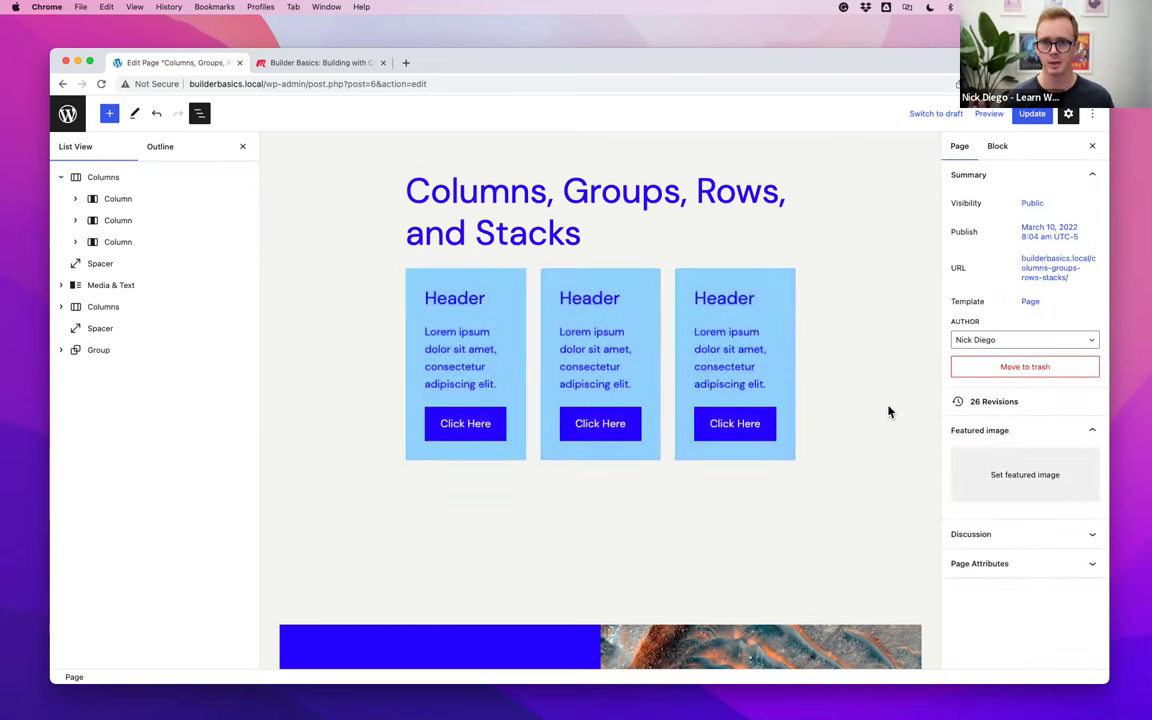
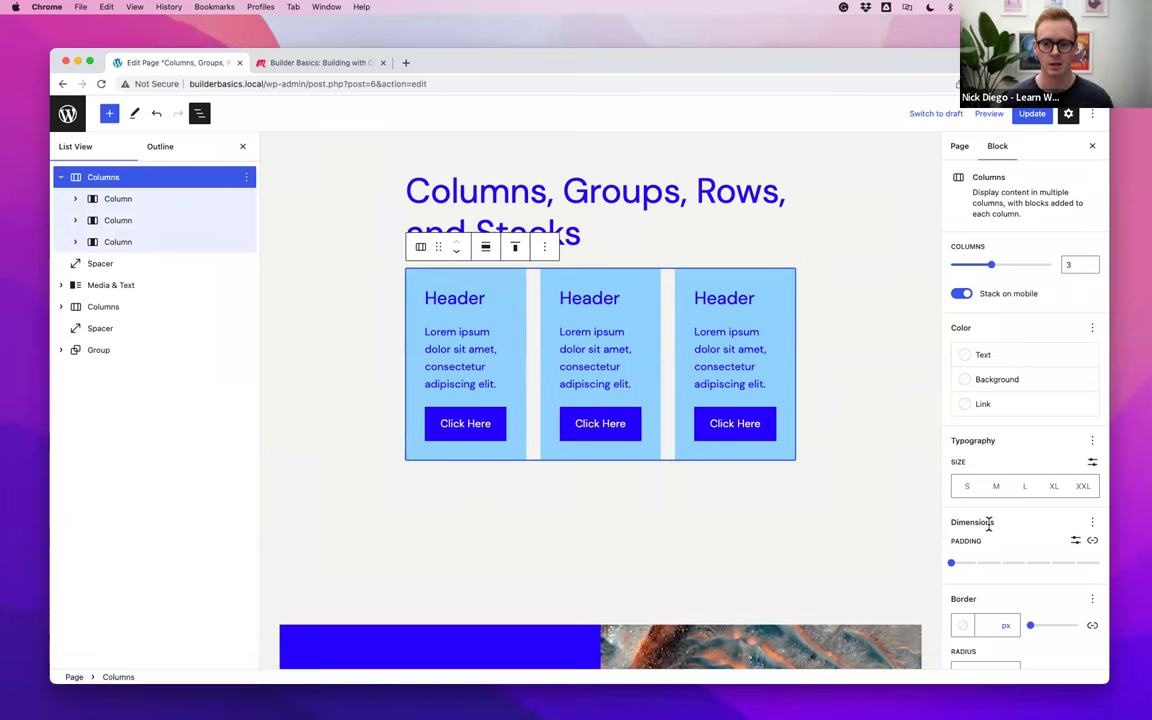
Enable the block spacing option for the parent Columns block and set the spacing to 2
scroll(987, 522, down, 2)
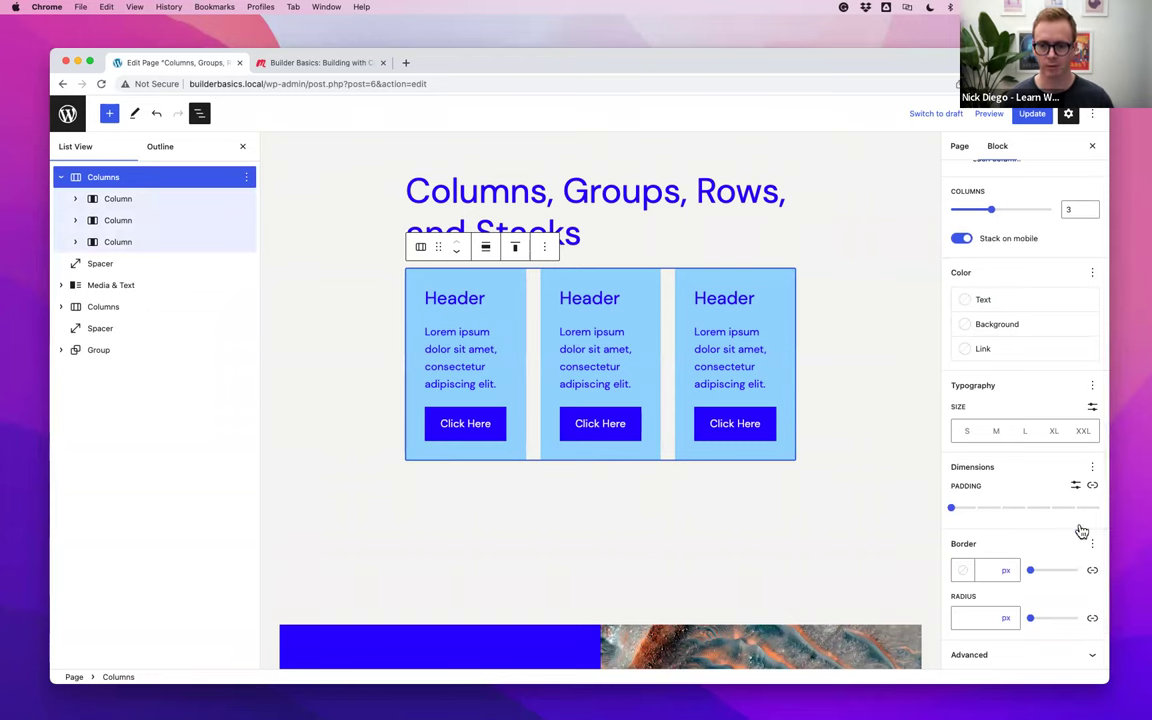
click(1093, 468)
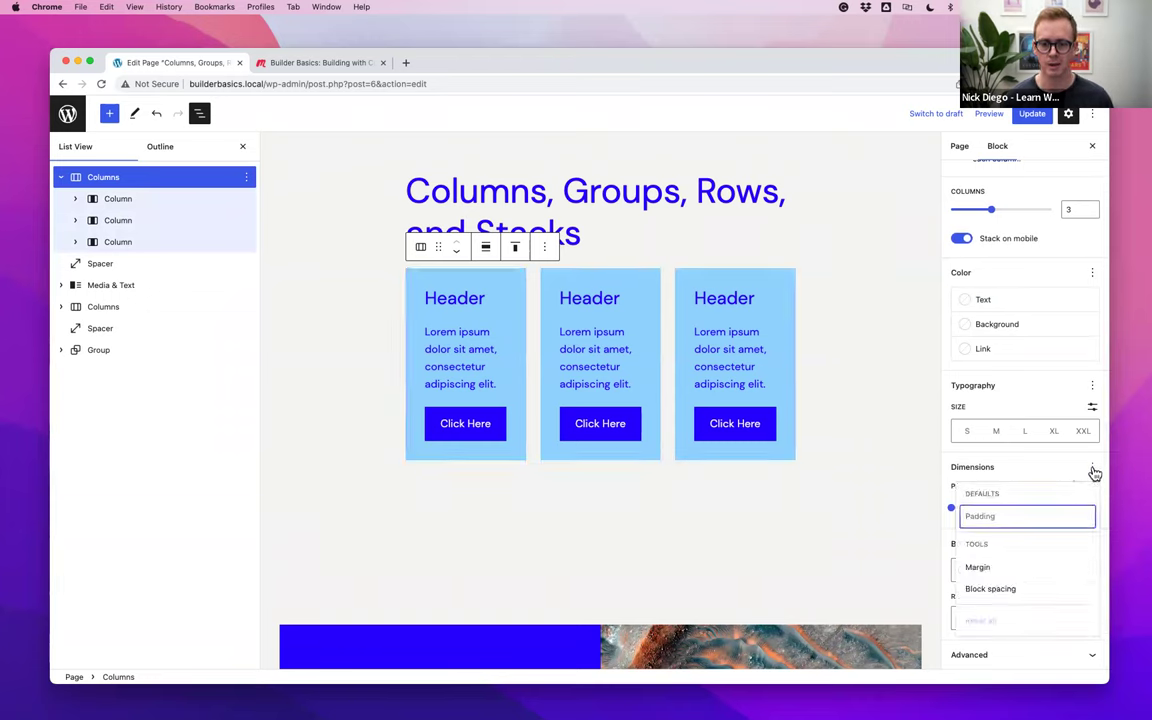
click(1000, 589)
click(1013, 479)
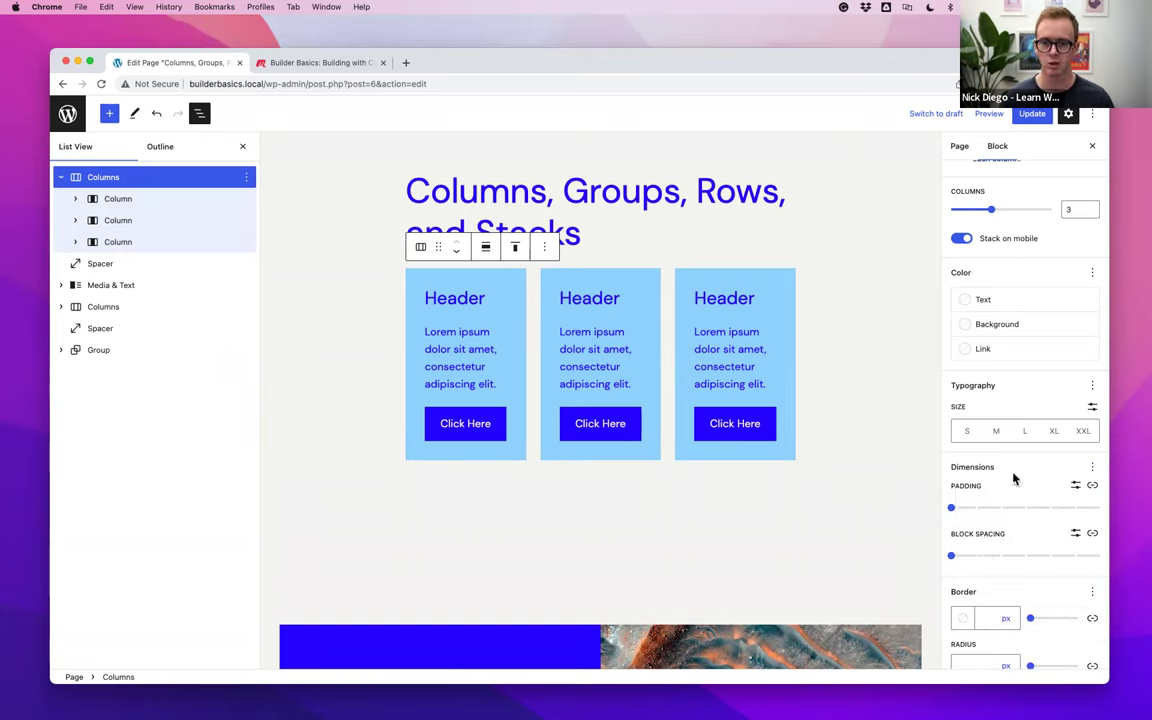
click(999, 559)
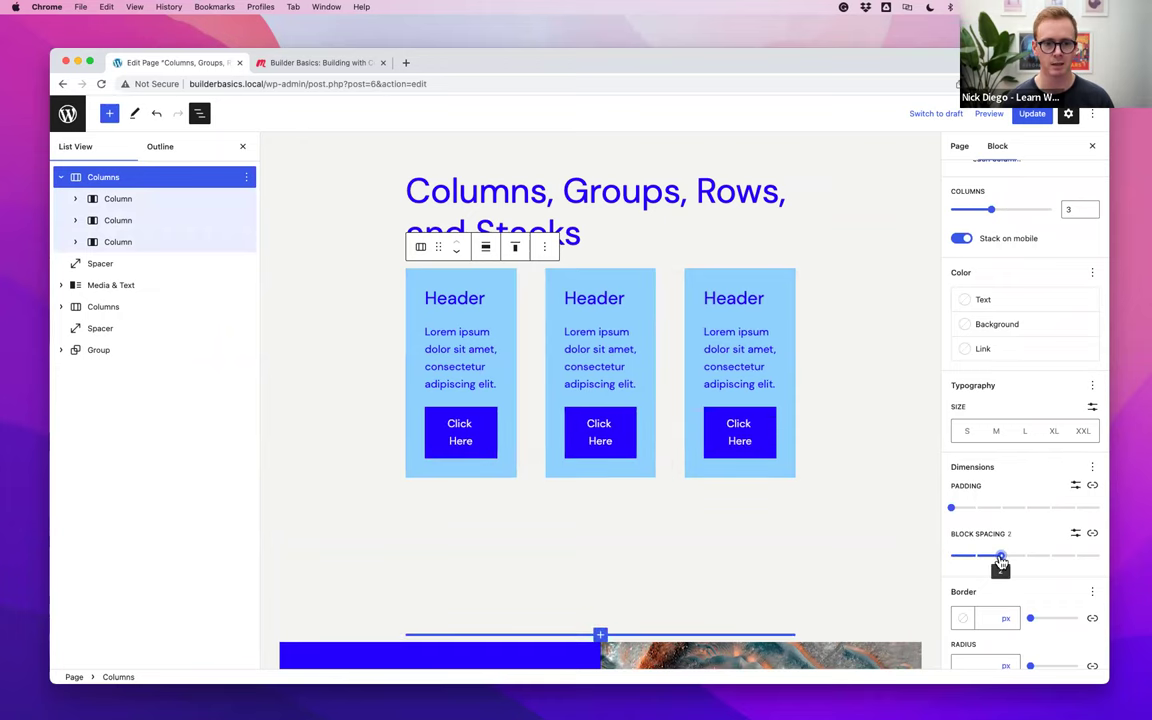
Unlink the Columns block's spacing and set vertical spacing to 4 and horizontal spacing to 1
click(1094, 535)
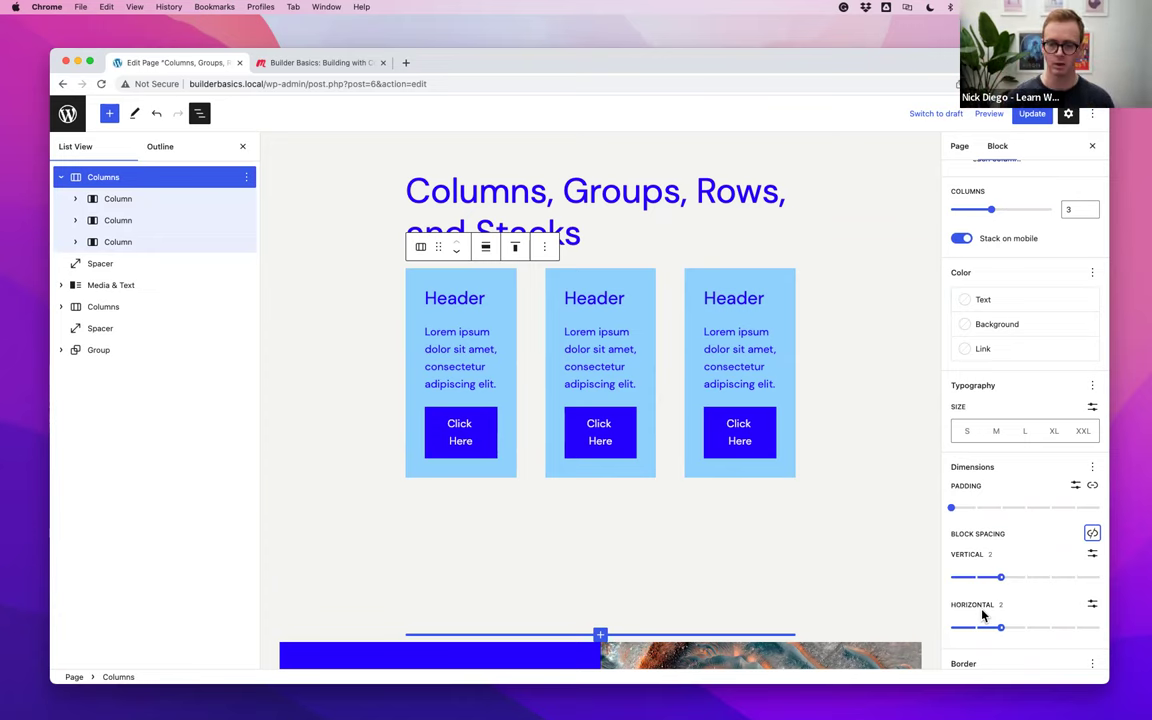
drag(1000, 577, 977, 581)
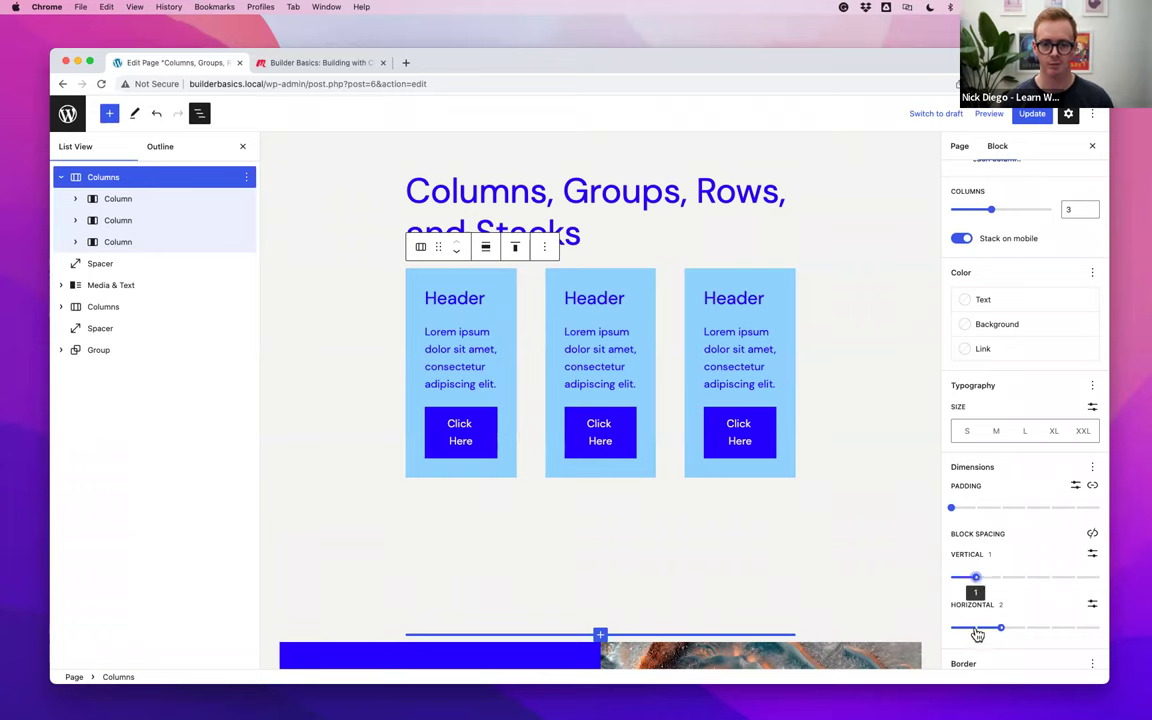
click(1050, 578)
click(976, 627)
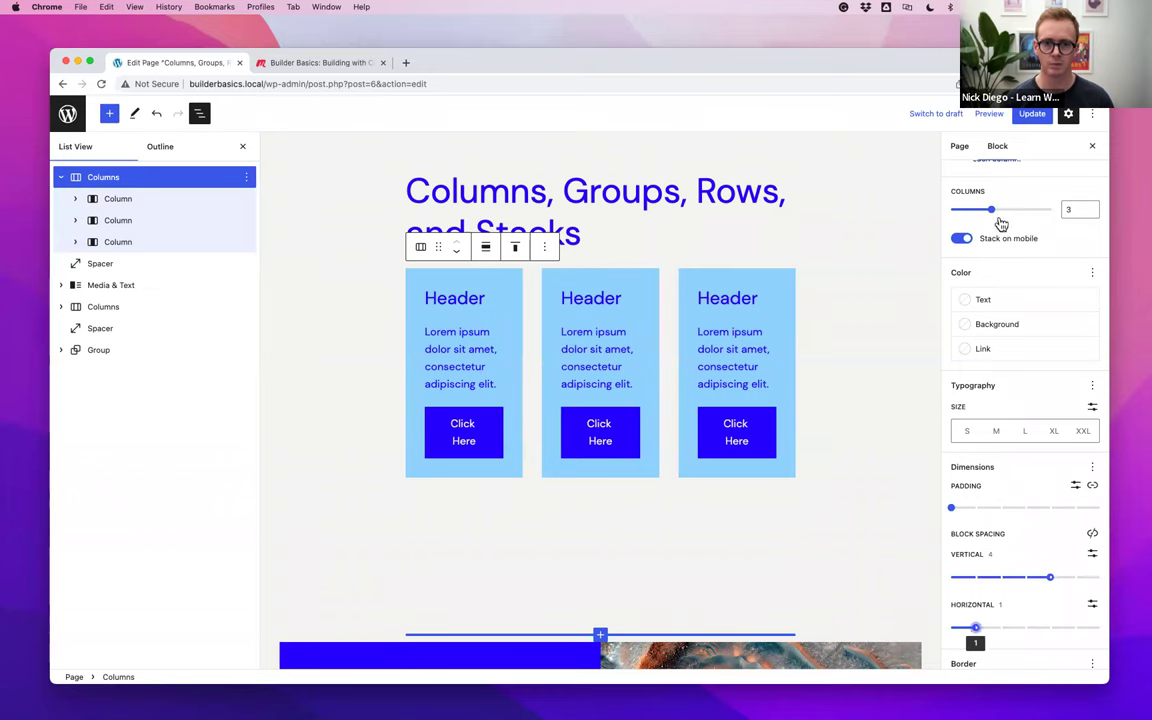
Preview the page at mobile size to examine how the columns stack, and return to the desktop view
click(989, 113)
click(893, 190)
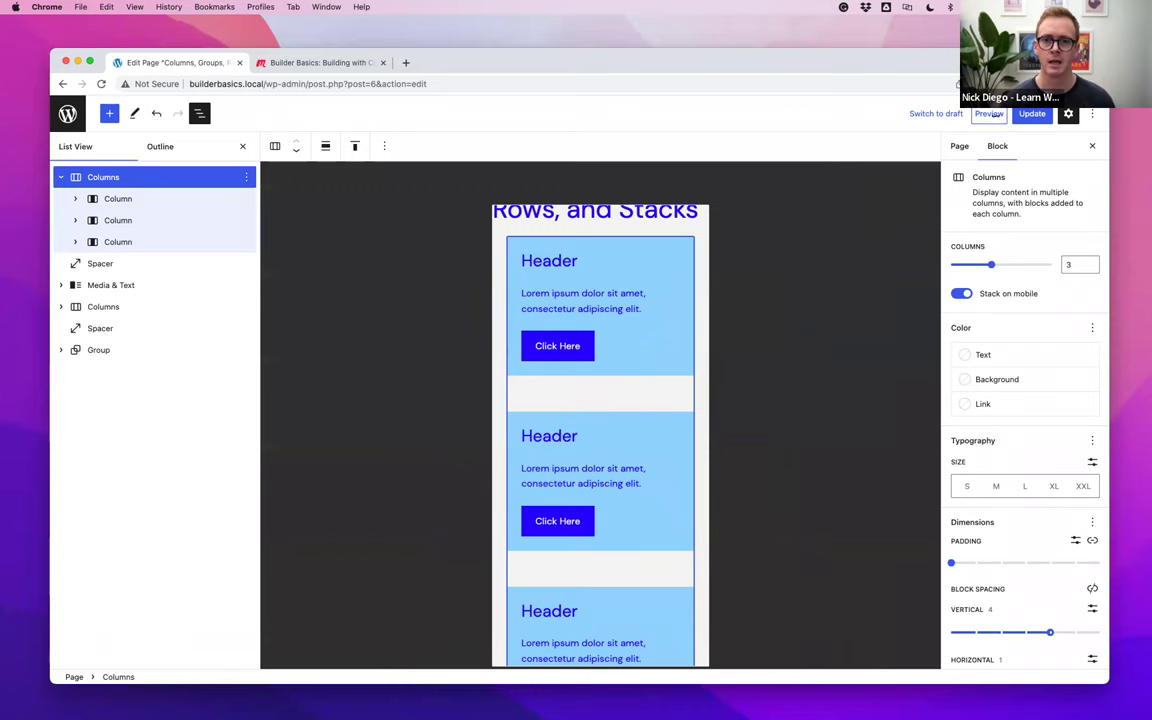
click(989, 113)
click(910, 150)
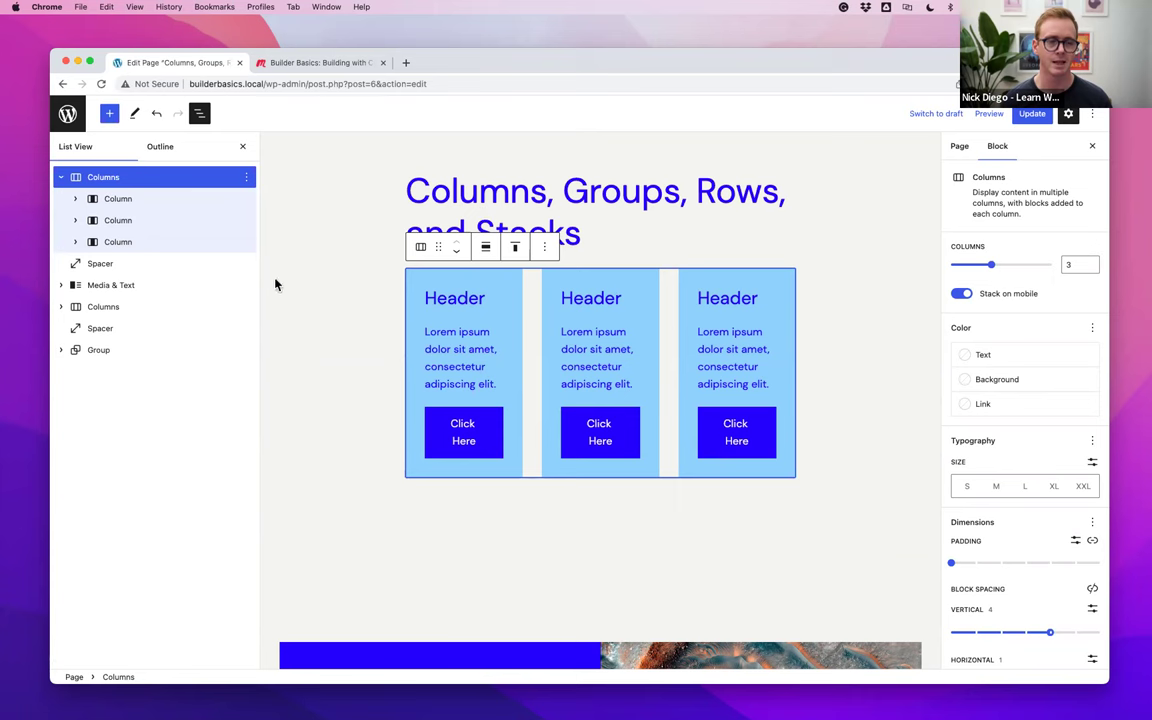
Duplicate the spacer above the Media & Text block and move the copy below that block
click(138, 286)
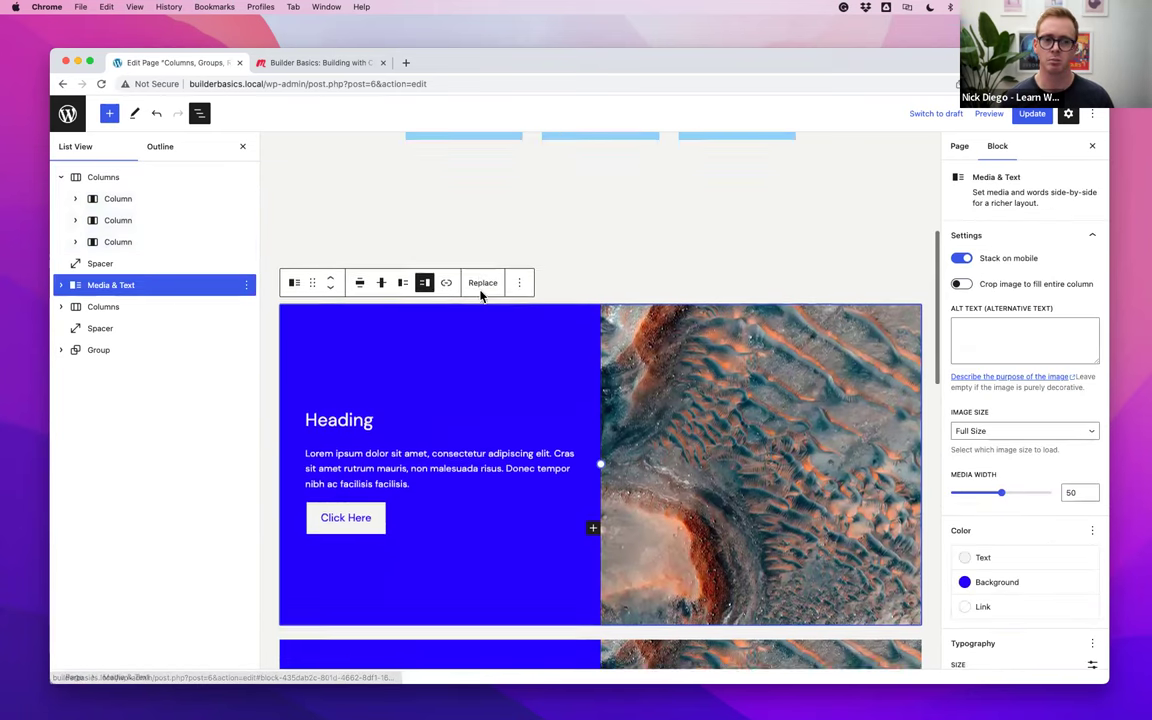
click(573, 224)
key(ctrl+shift+d)
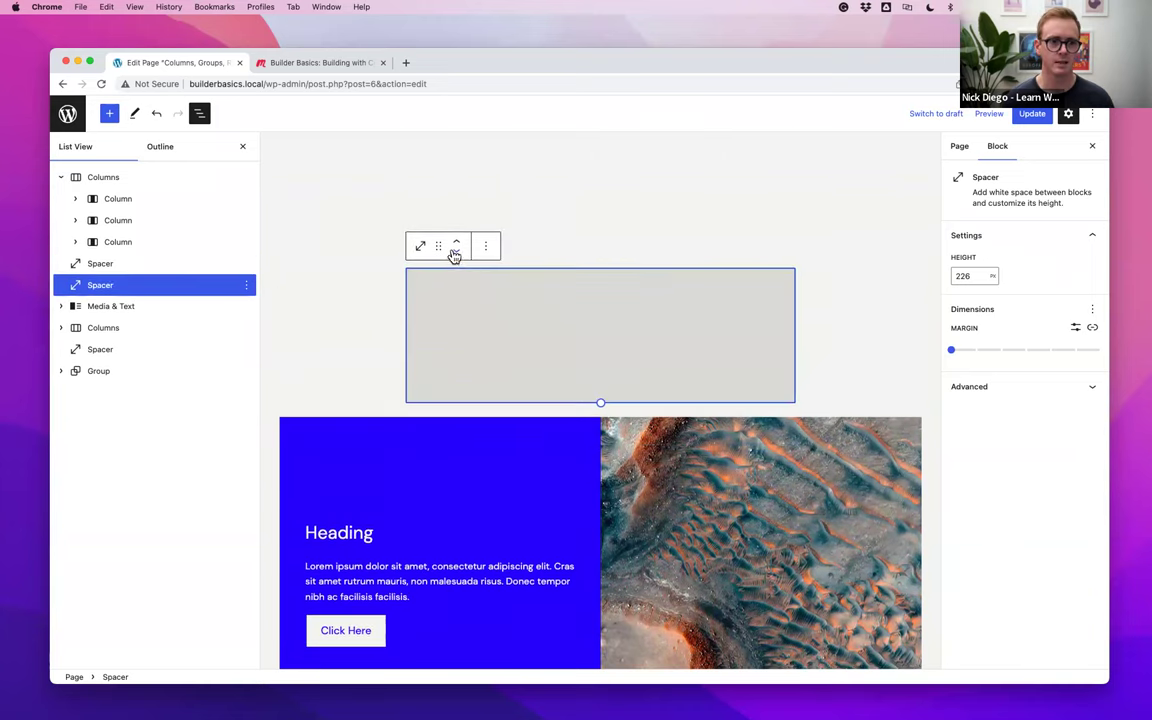
click(455, 256)
scroll(511, 264, up, 2)
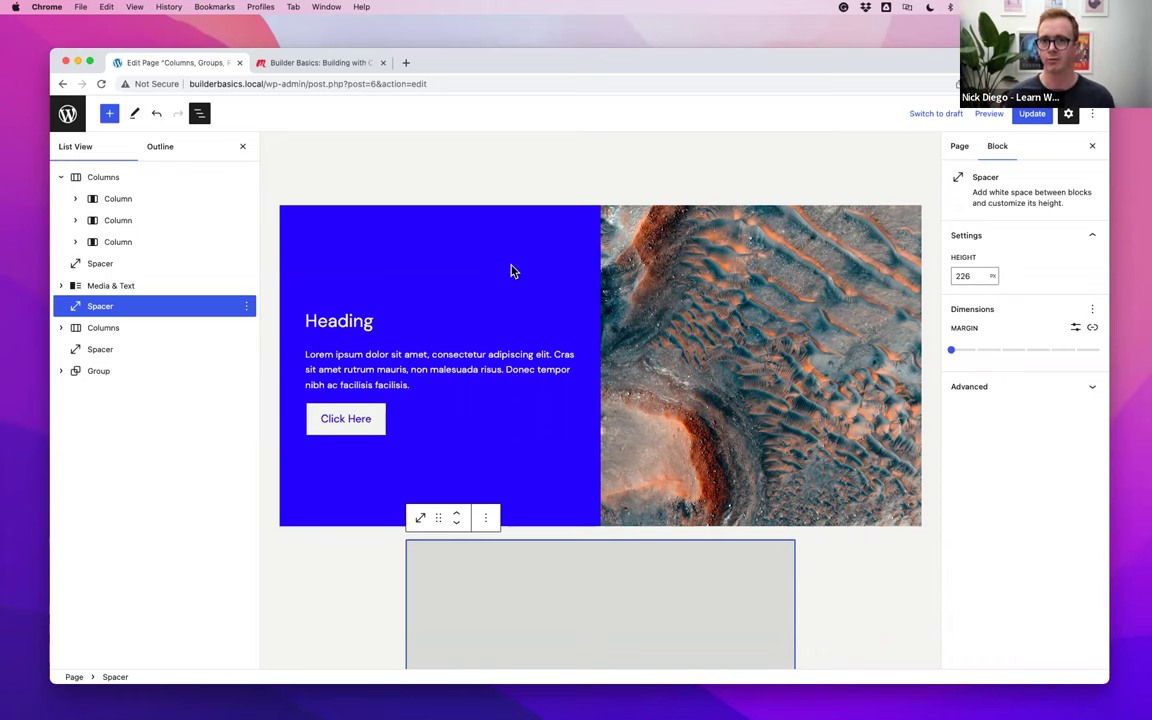
Insert an empty Media & Text block between the spacer and the existing Media & Text block and select its content paragraph
click(503, 249)
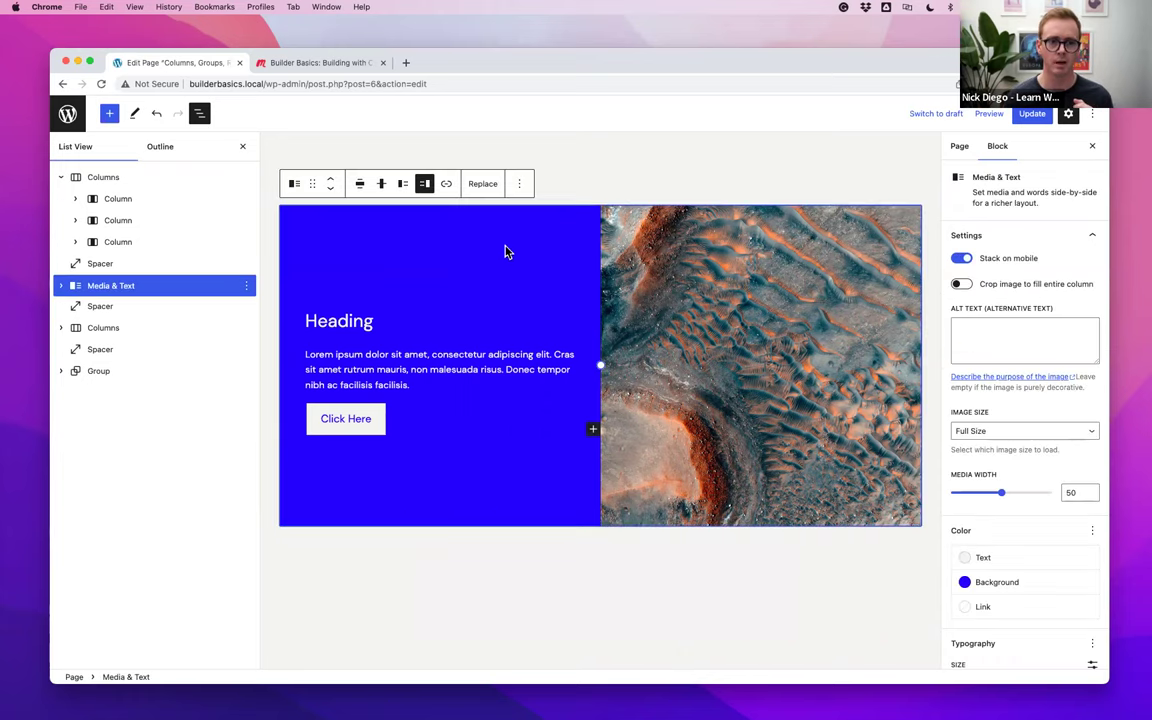
scroll(546, 243, up, 1)
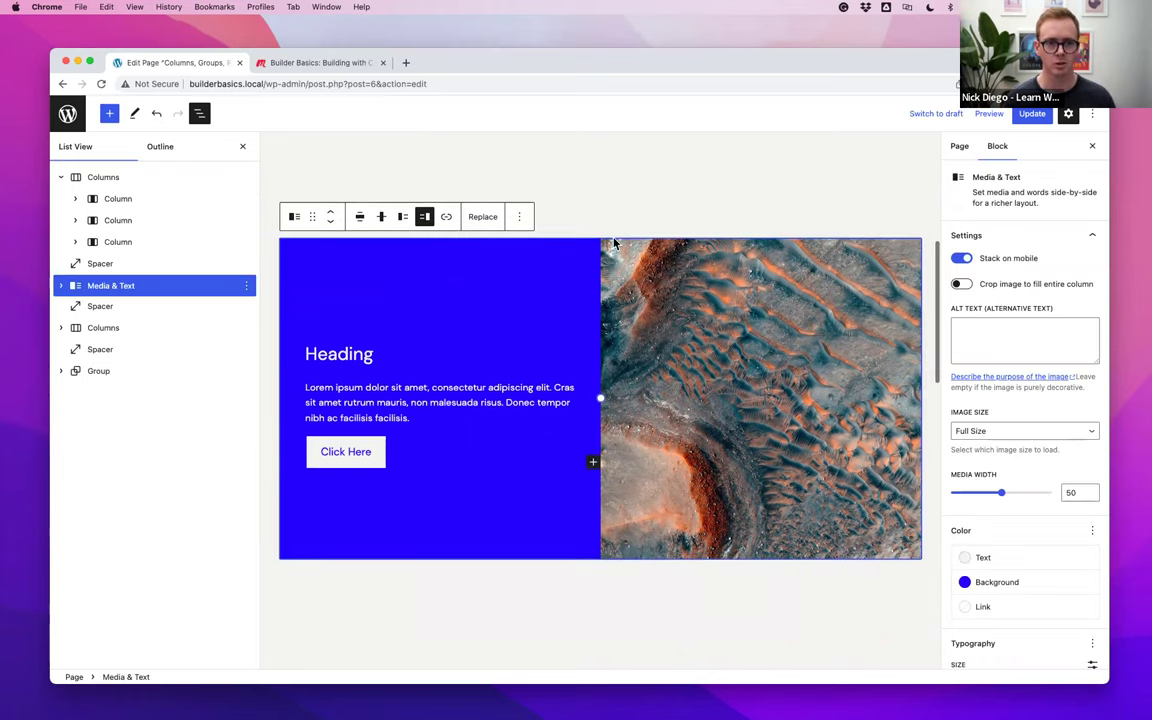
click(635, 226)
click(635, 206)
key(Return)
text(/me)
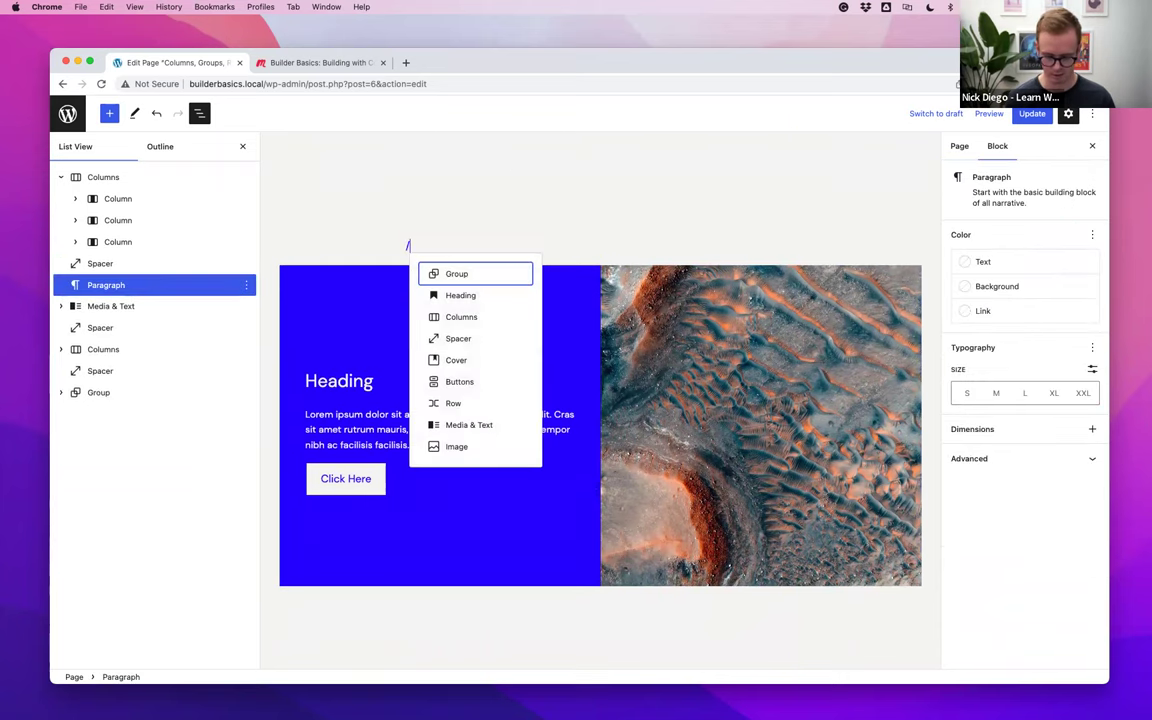
click(539, 277)
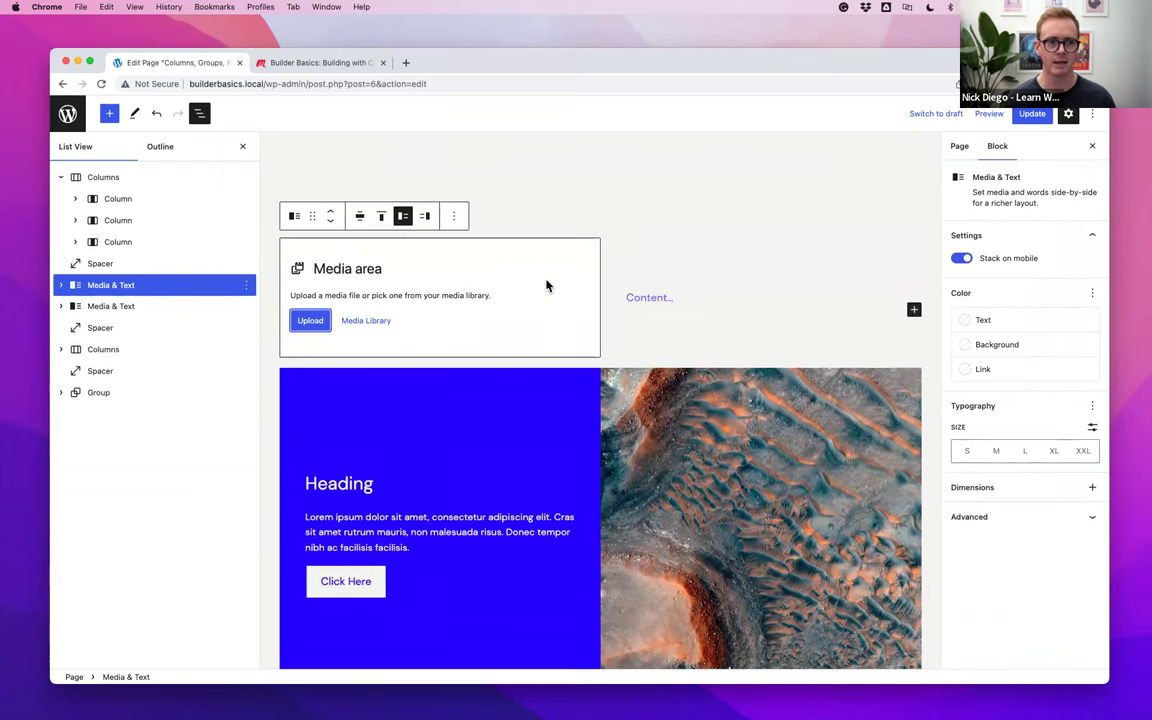
click(669, 304)
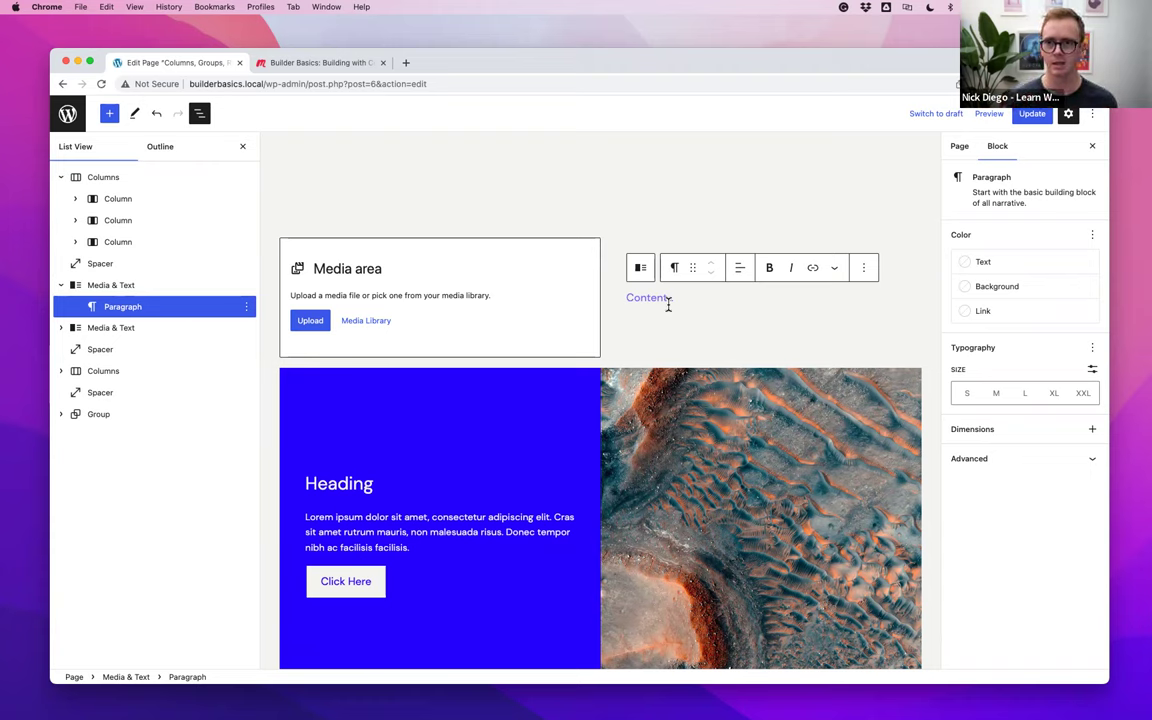
mouse_move(600, 231)
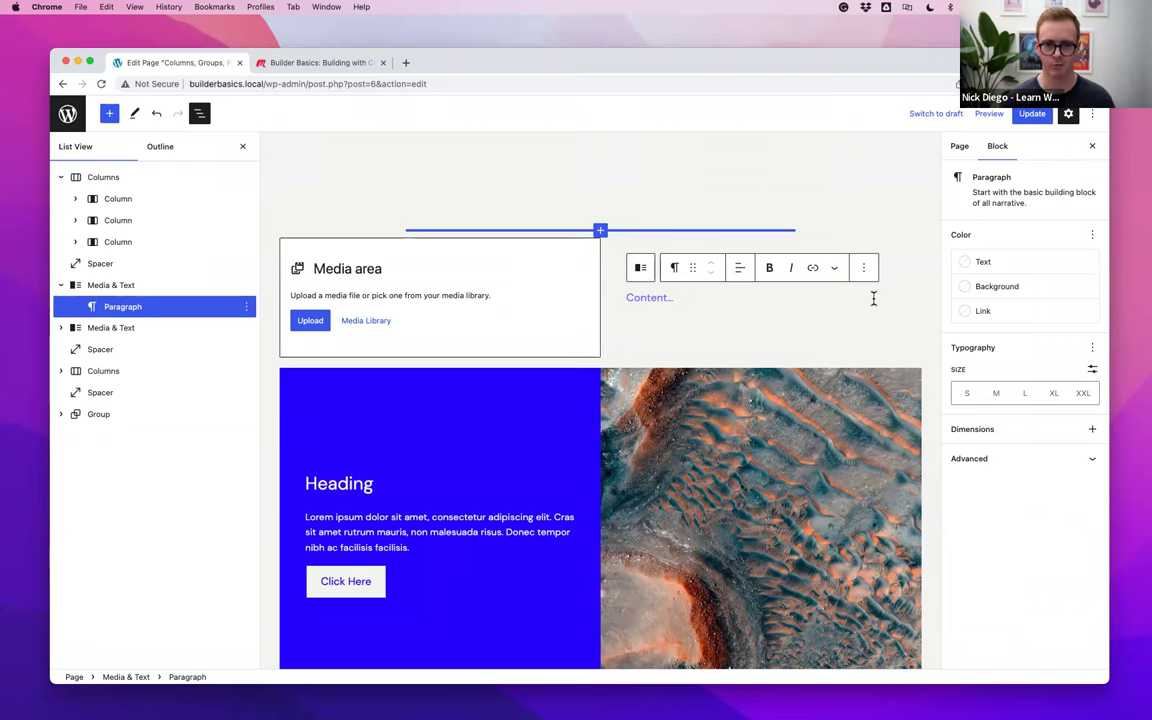
Delete the empty Media & Text block above the finished one
click(787, 293)
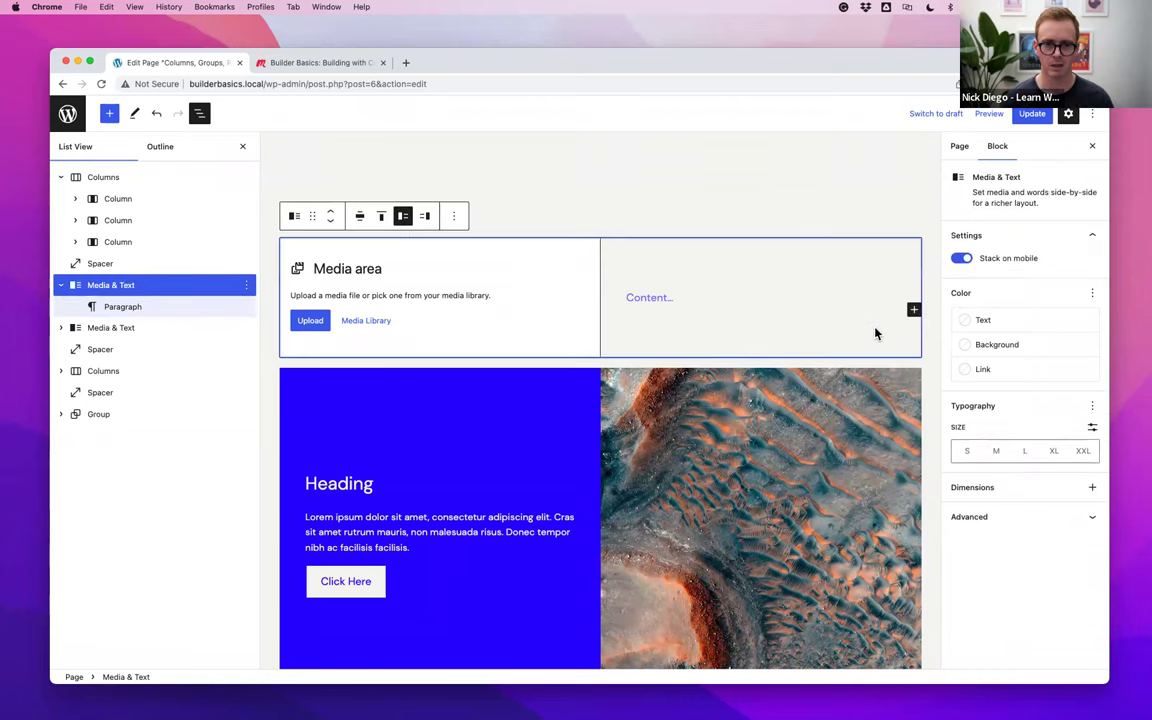
click(453, 216)
click(494, 469)
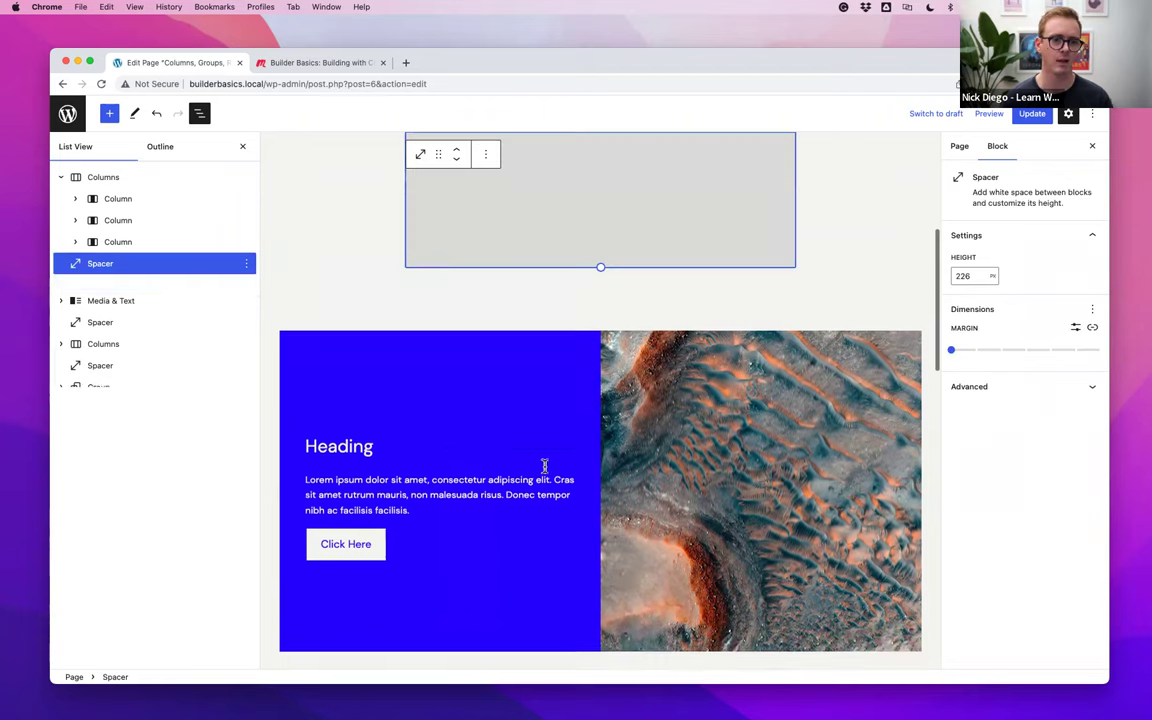
Preview the page at mobile size to examine how the Media & Text block stacks, and return to the desktop view
scroll(544, 466, down, 2)
click(733, 385)
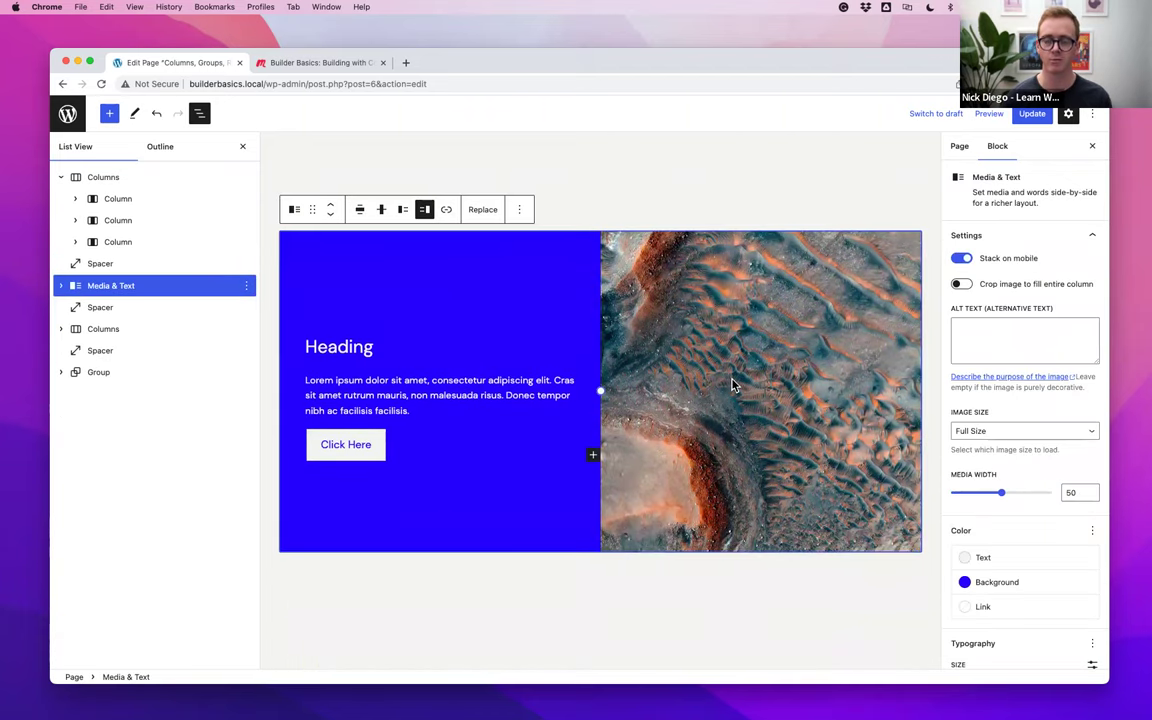
click(989, 113)
click(895, 192)
scroll(583, 393, down, 5)
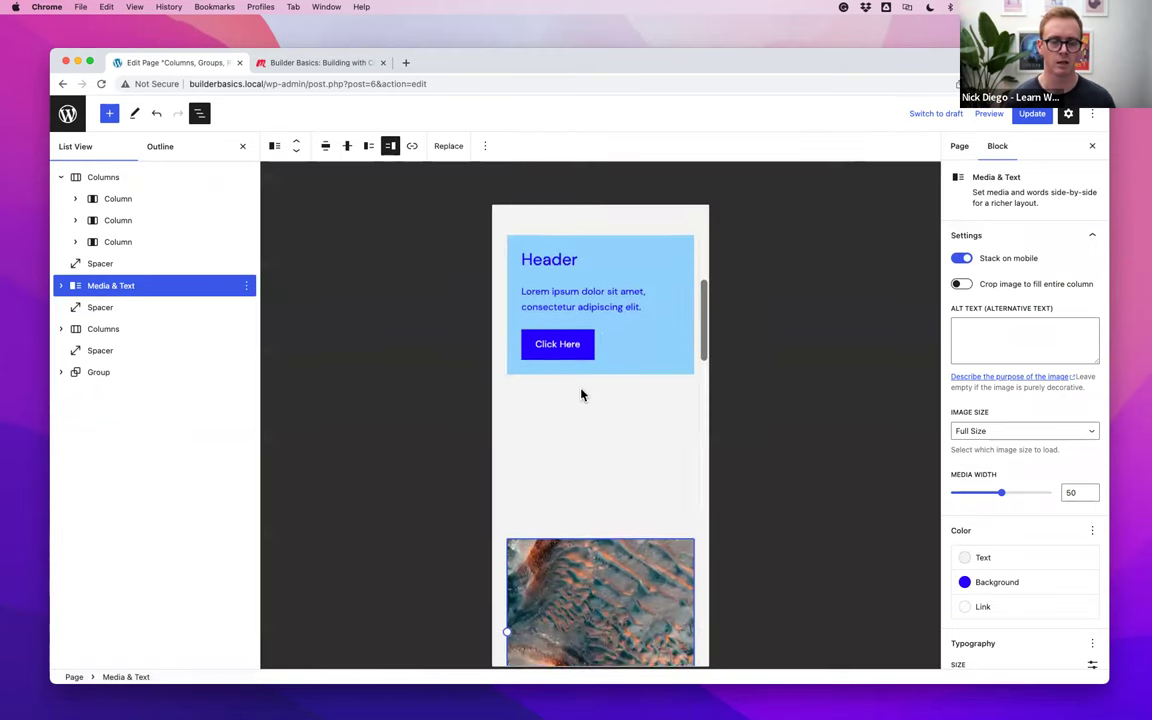
scroll(588, 395, down, 1)
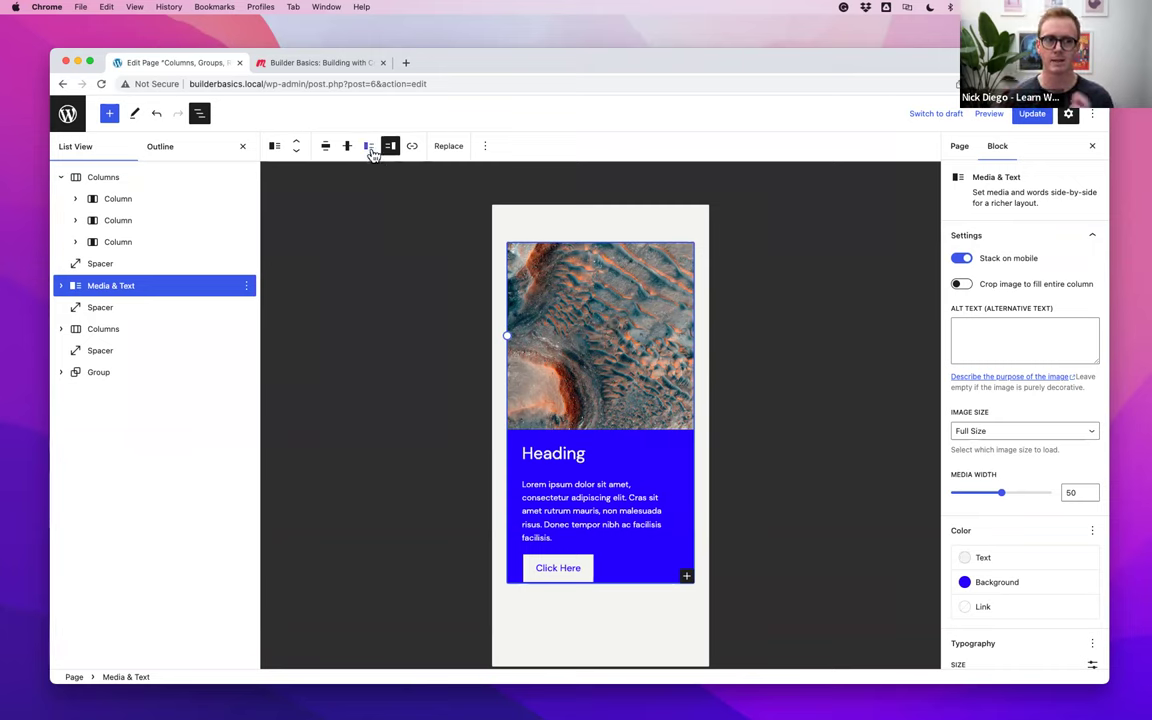
click(986, 113)
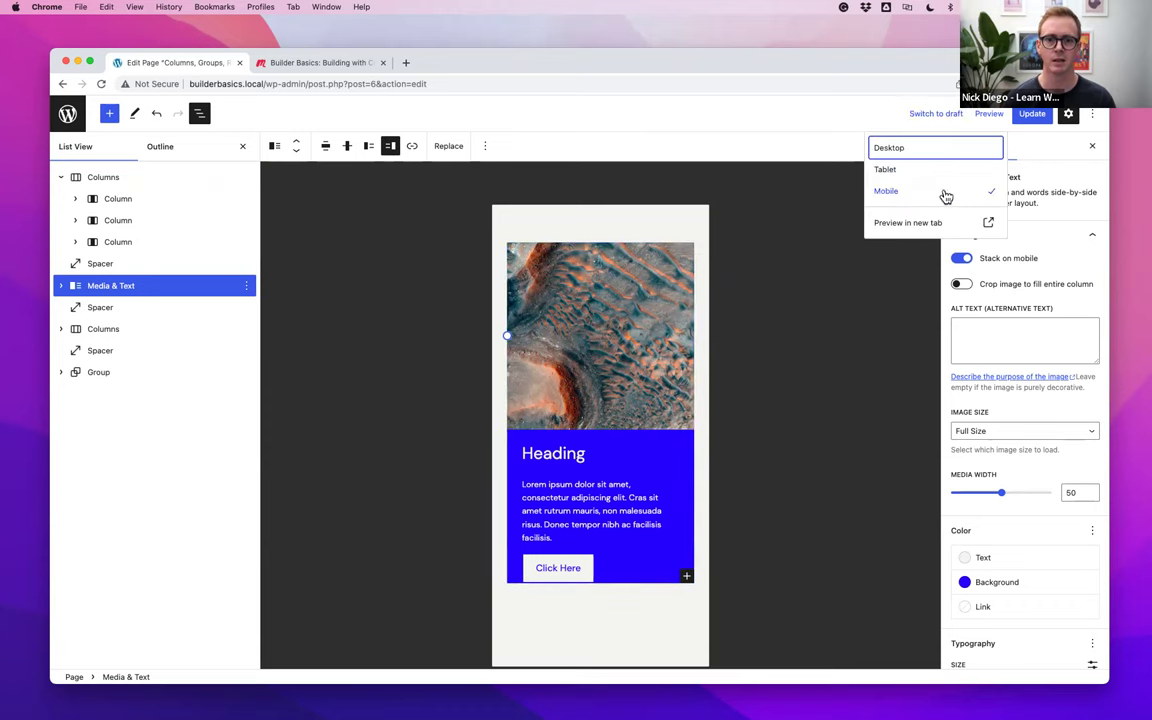
click(913, 155)
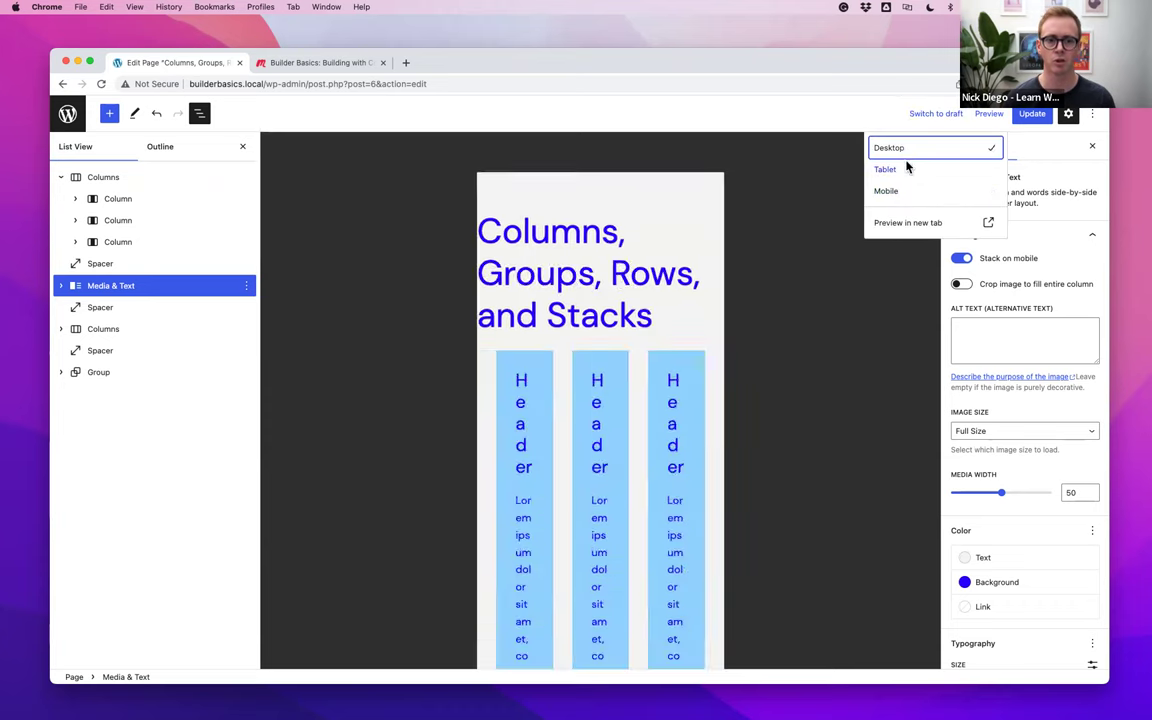
scroll(612, 393, down, 5)
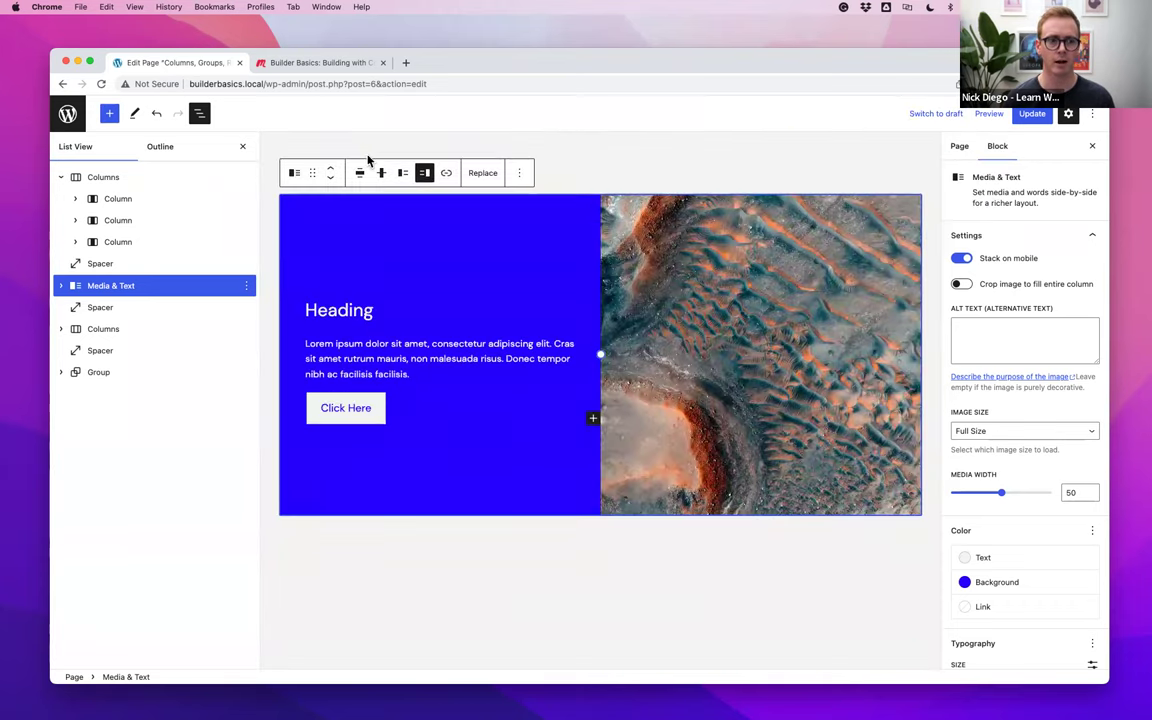
Show the Media & Text block's image on the left of its text and check the stacking in the mobile preview before returning to desktop
click(402, 173)
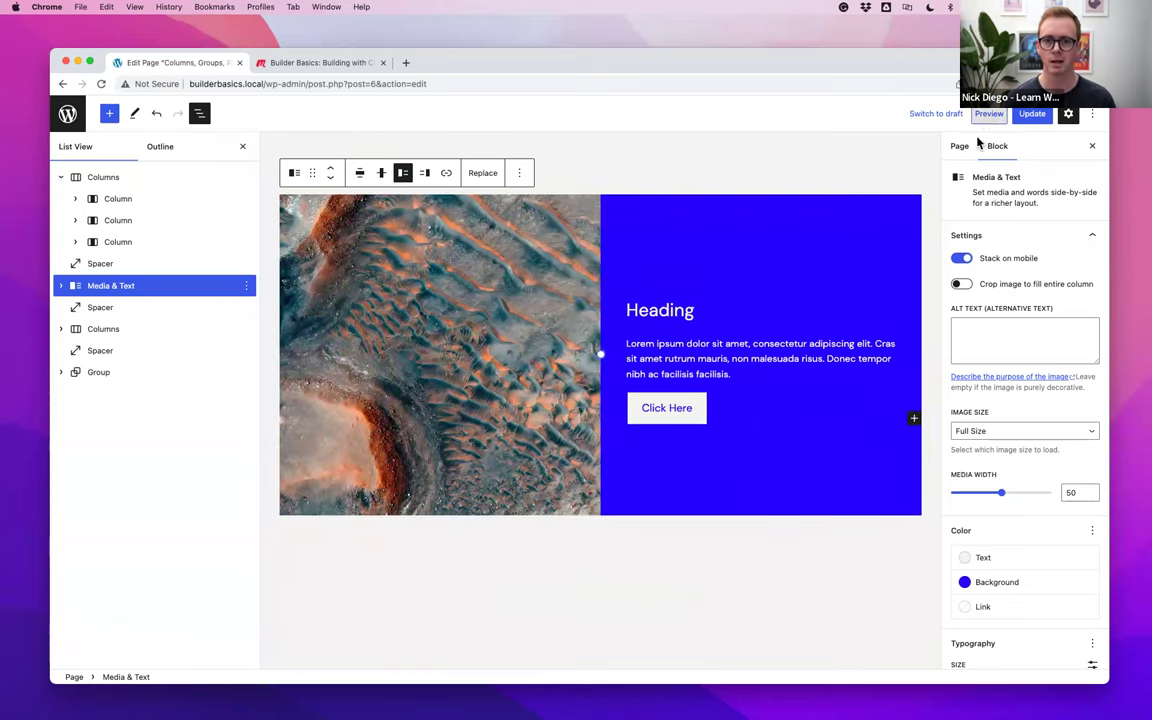
click(988, 113)
click(882, 191)
scroll(670, 366, down, 1)
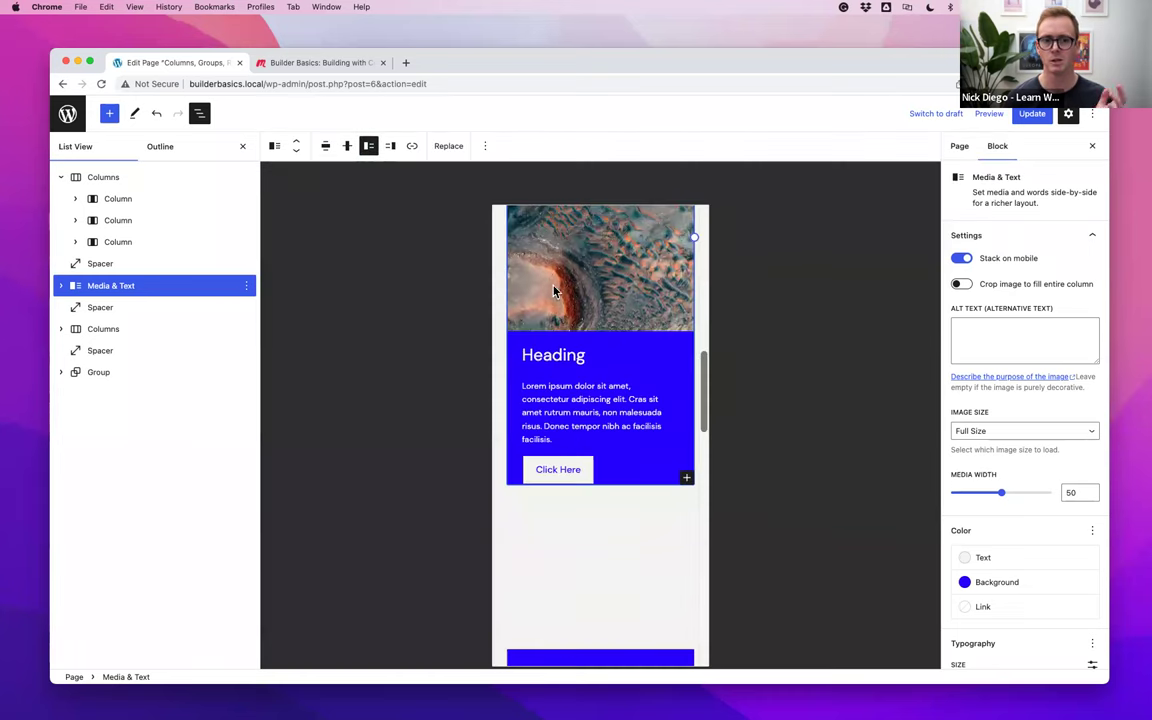
scroll(553, 290, up, 2)
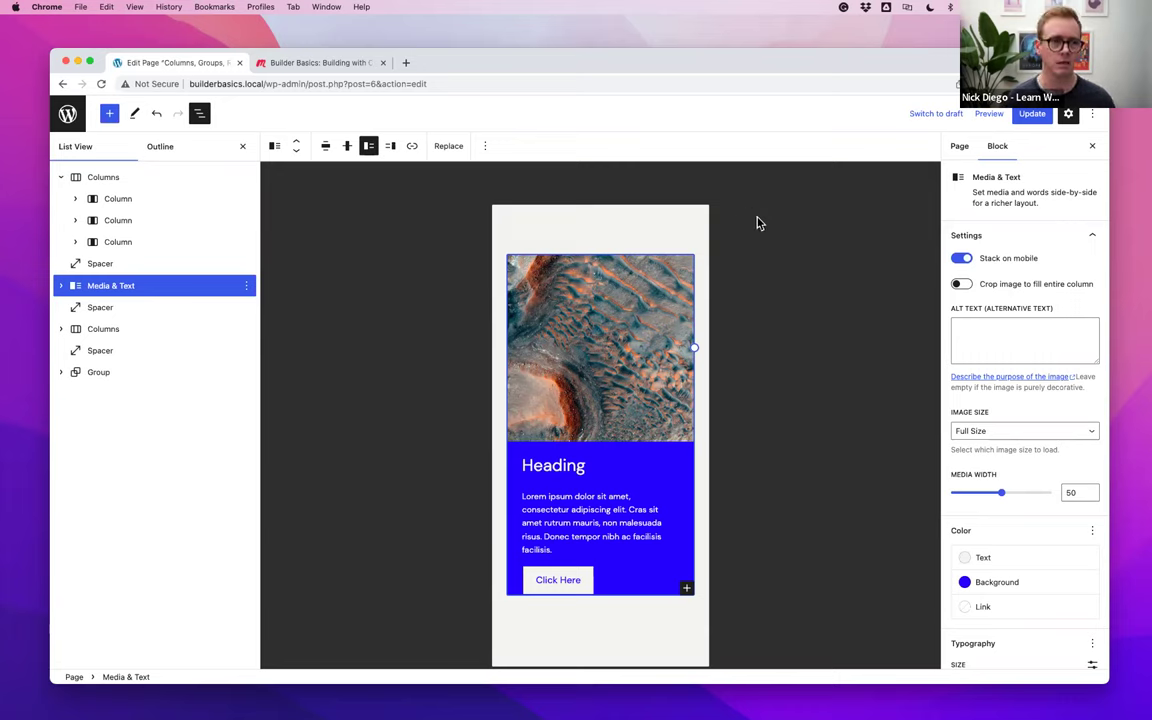
click(985, 114)
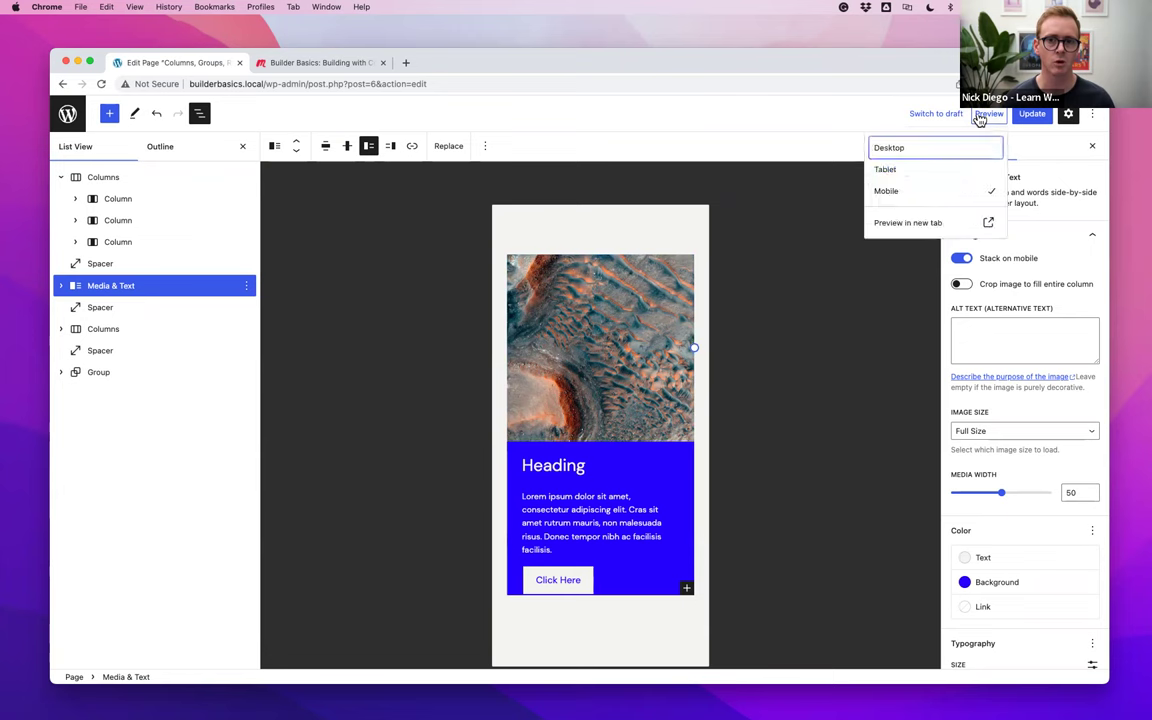
click(893, 150)
scroll(762, 238, down, 5)
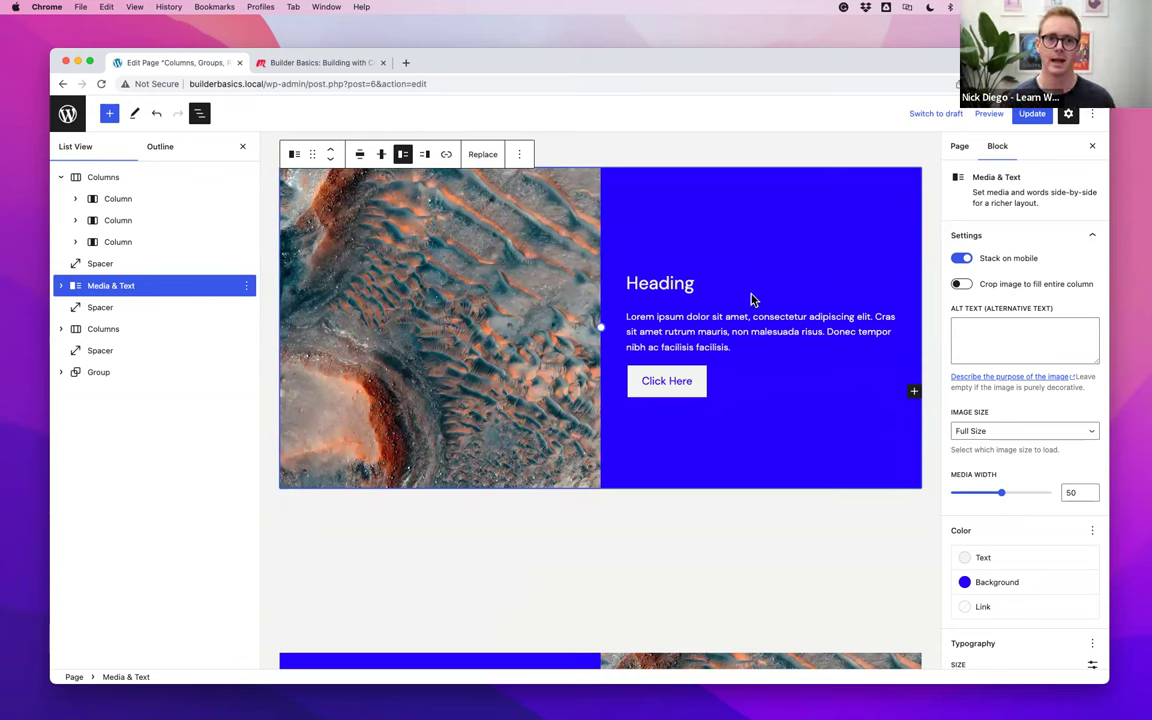
Compare the Media & Text block with the two-column section below and expand its block structure to inspect the nested heading, paragraph and buttons
scroll(751, 300, down, 3)
scroll(751, 307, down, 4)
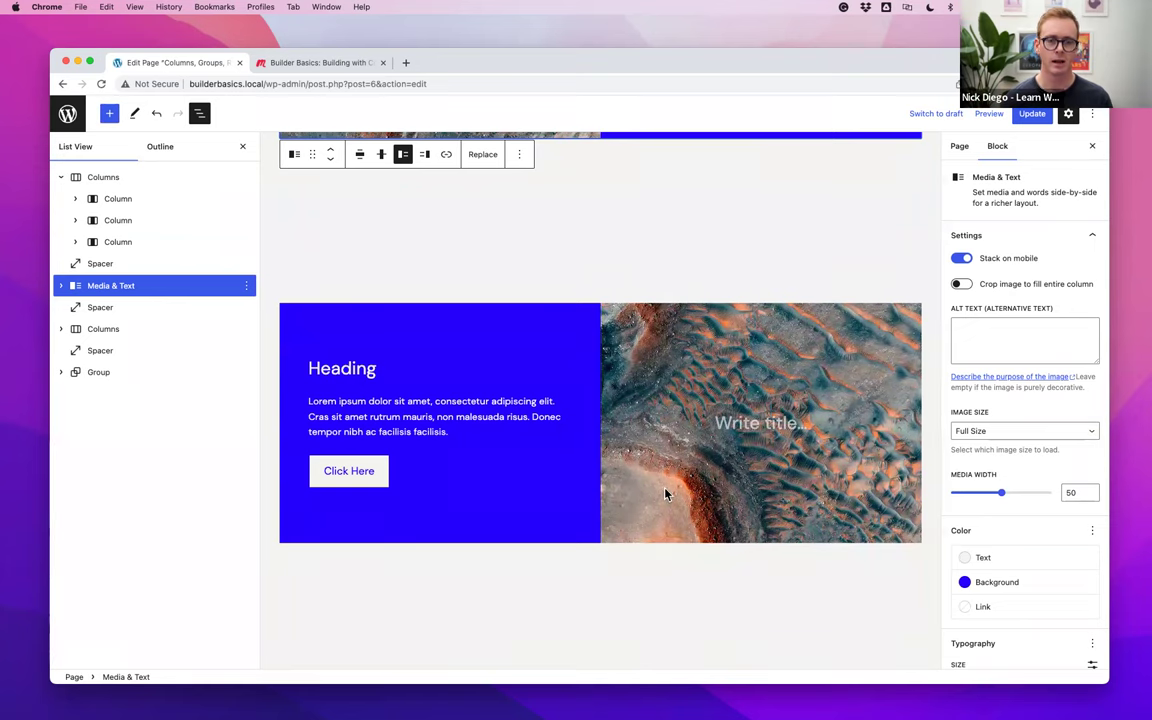
scroll(616, 229, up, 1)
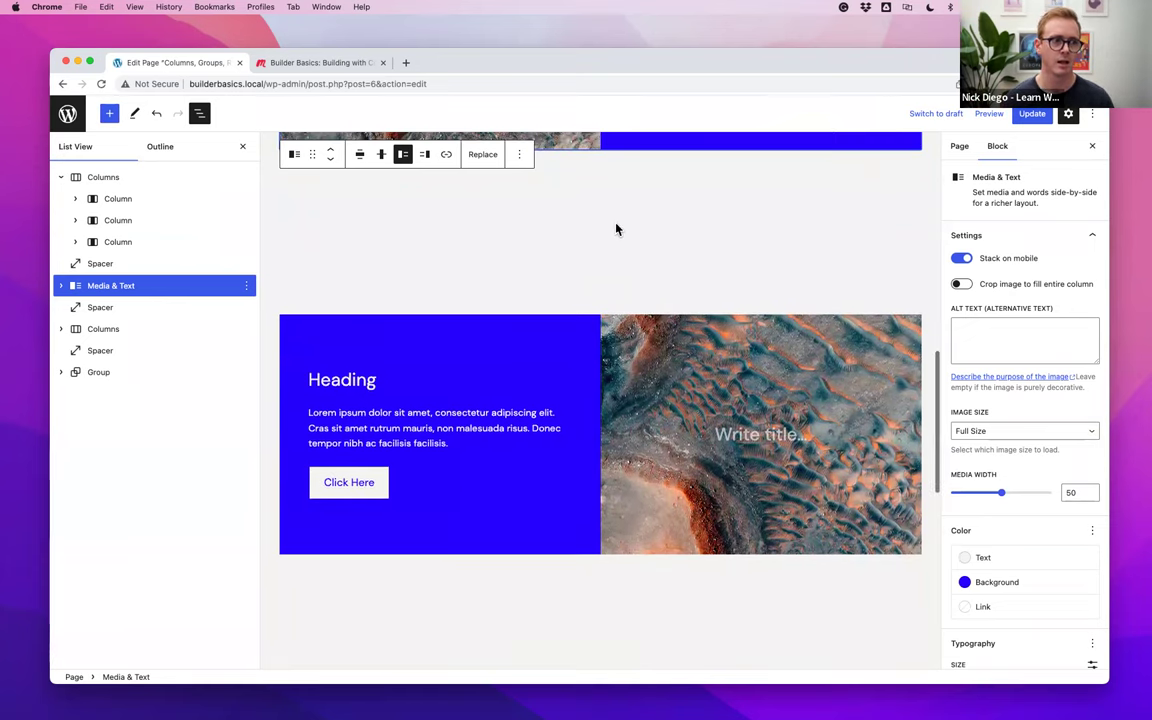
scroll(616, 229, up, 5)
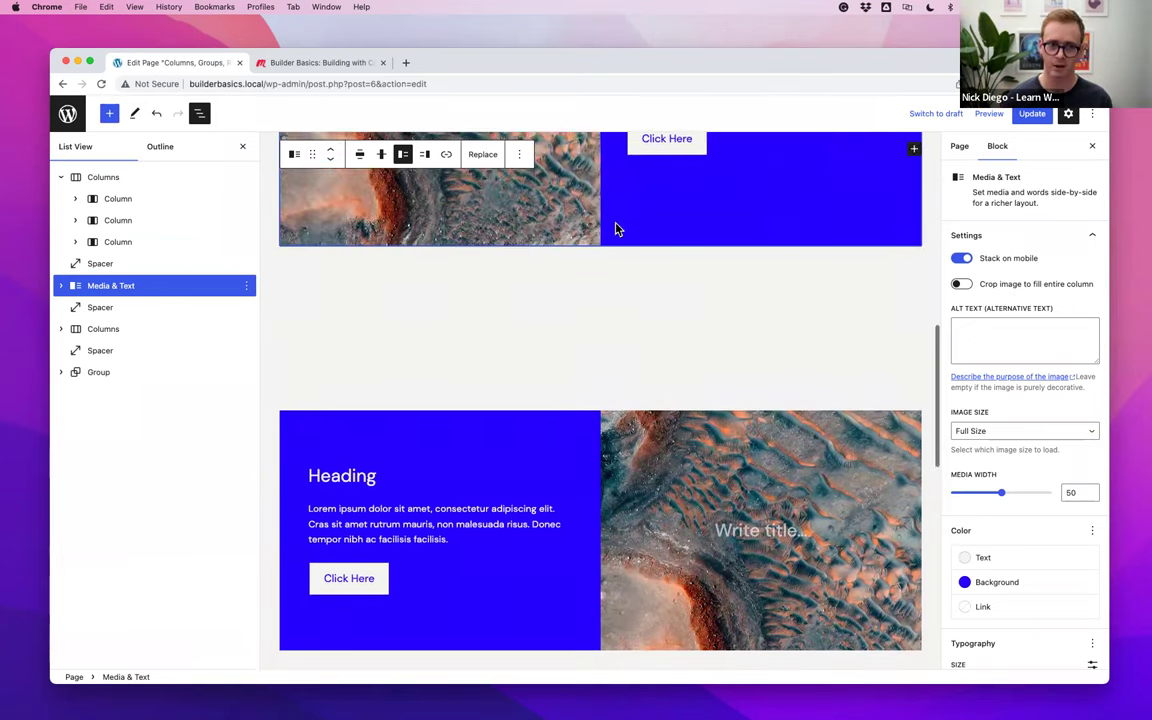
scroll(616, 229, up, 1)
click(61, 286)
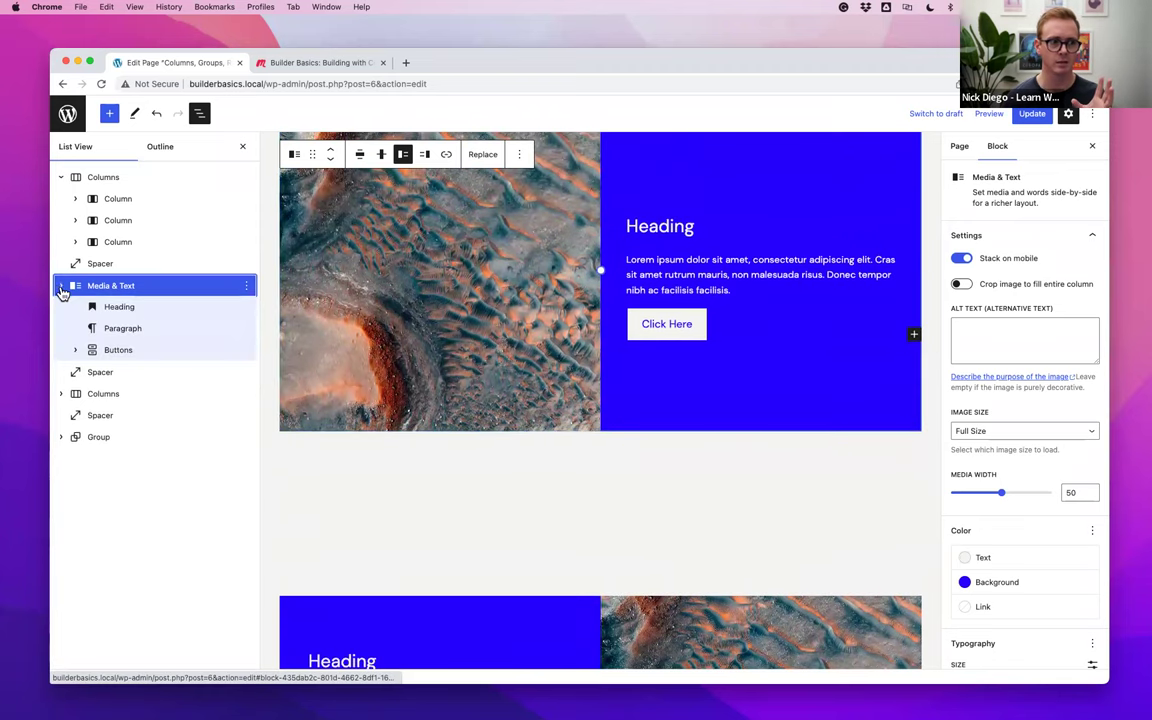
click(117, 307)
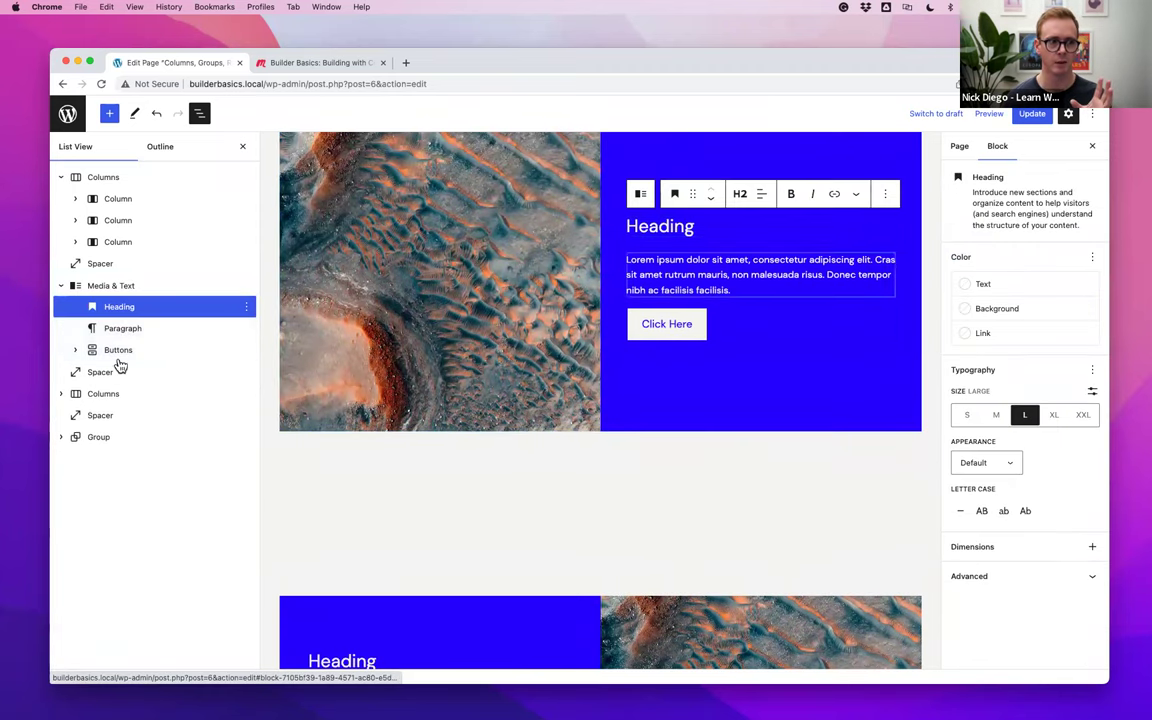
Expand the two-column Columns block and both of its columns to examine the blocks nested inside them
scroll(341, 408, down, 5)
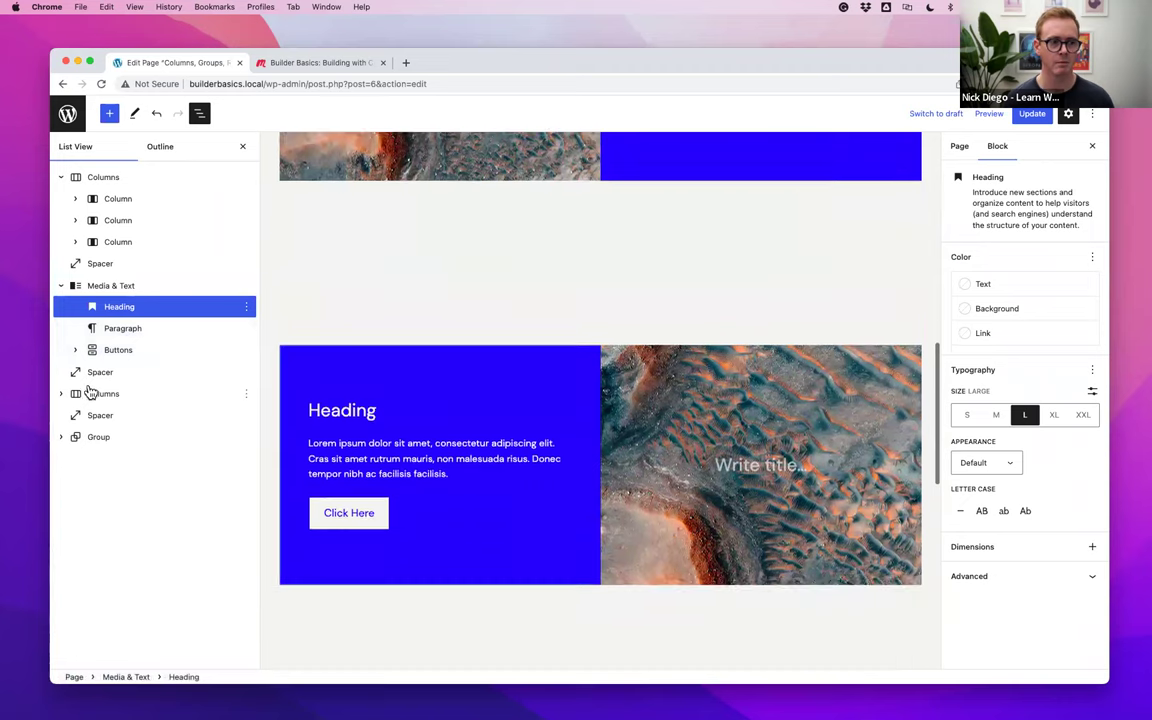
click(106, 395)
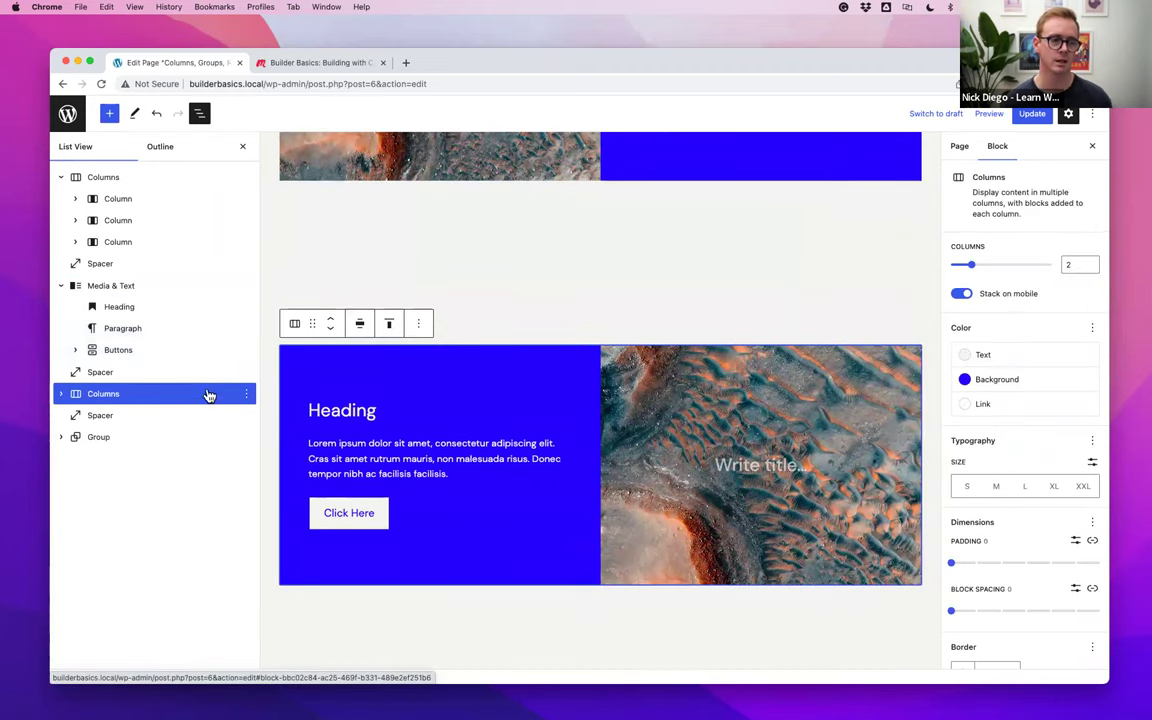
click(61, 393)
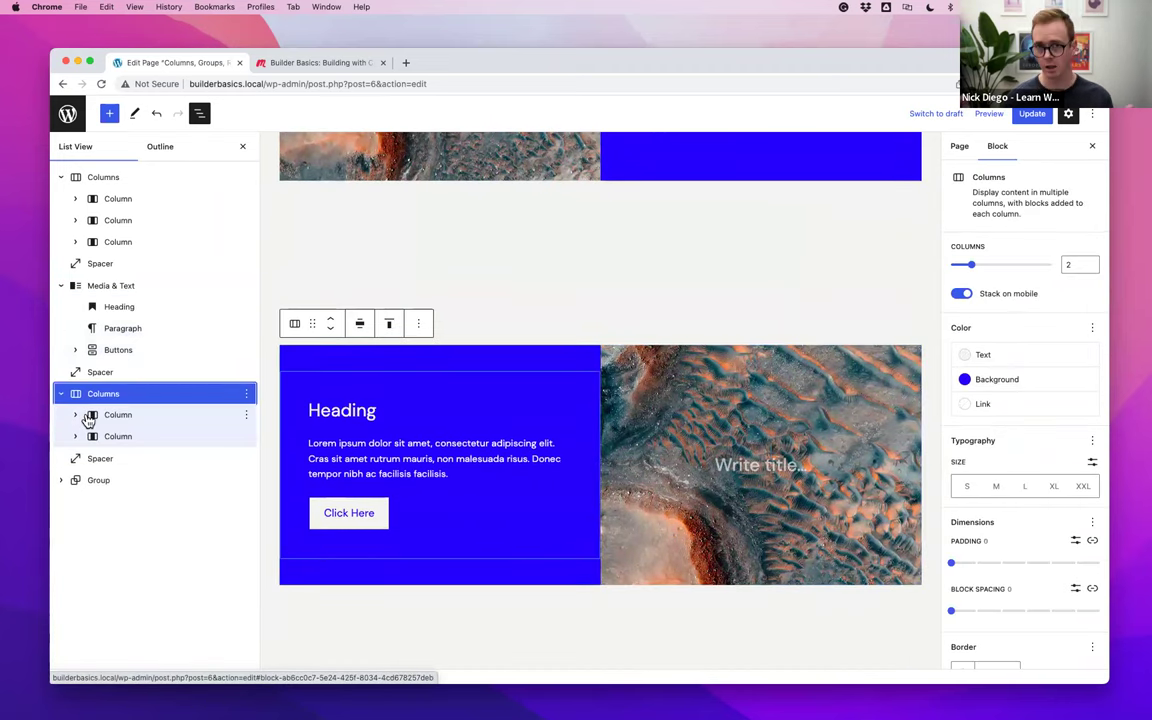
click(76, 415)
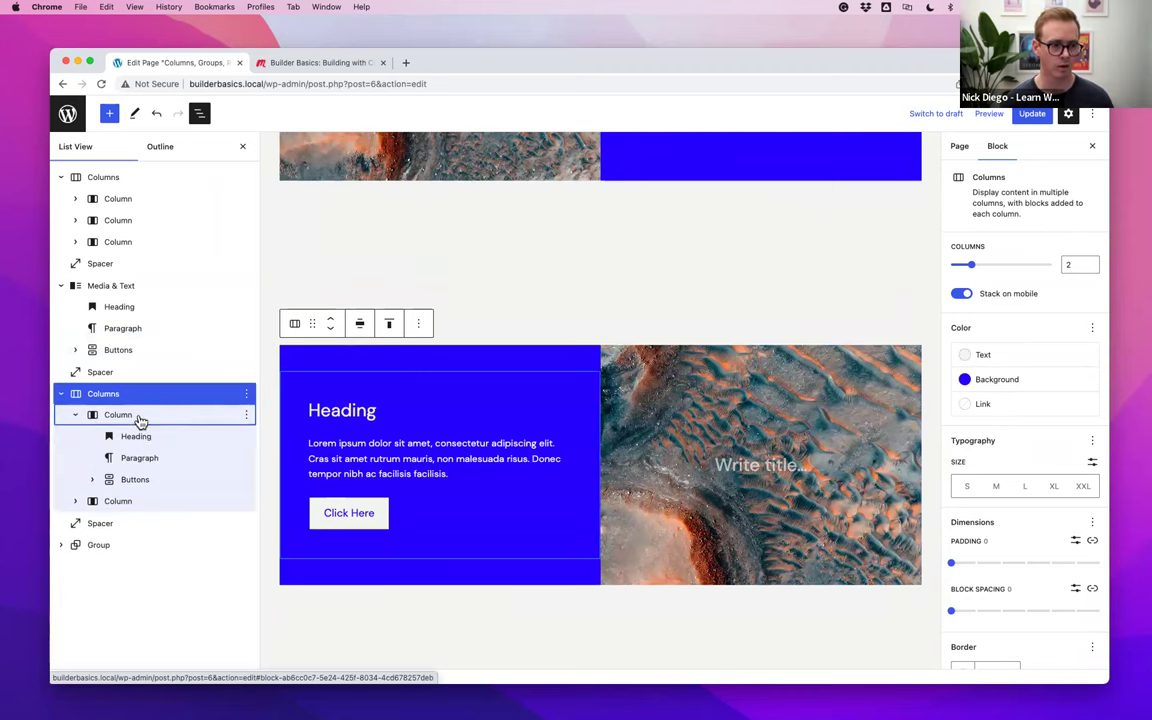
click(75, 501)
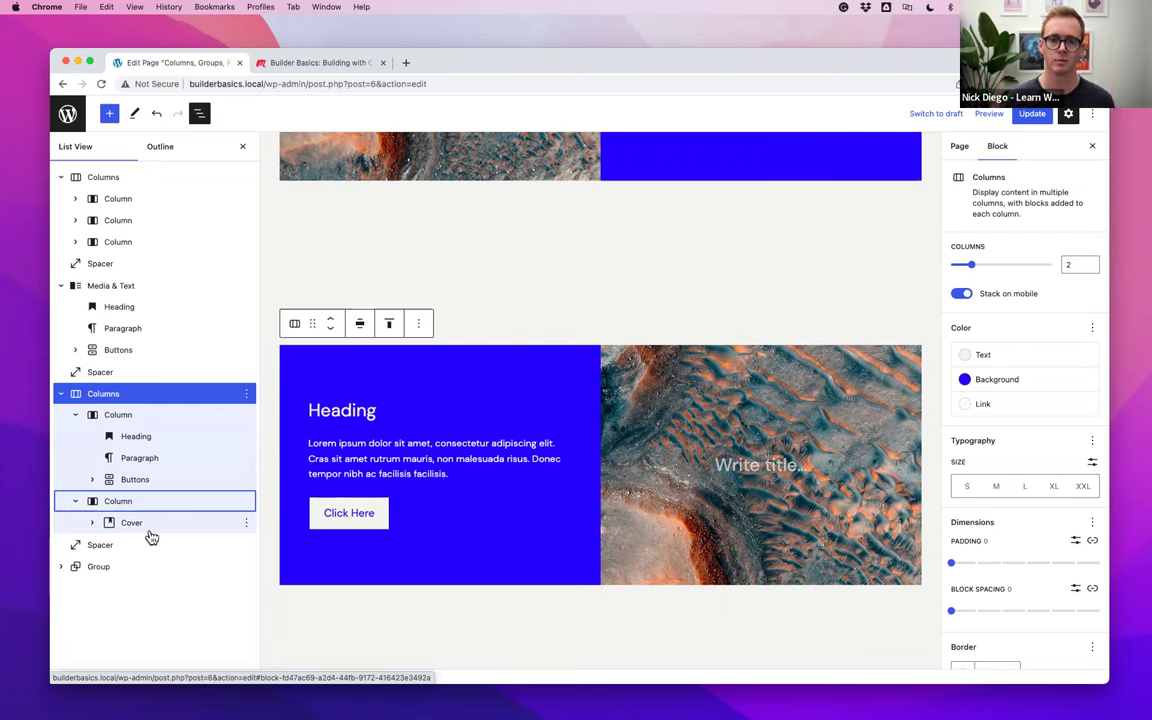
Insert a Columns block with the 50 / 50 variation after the spacer below the Media & Text block
click(642, 296)
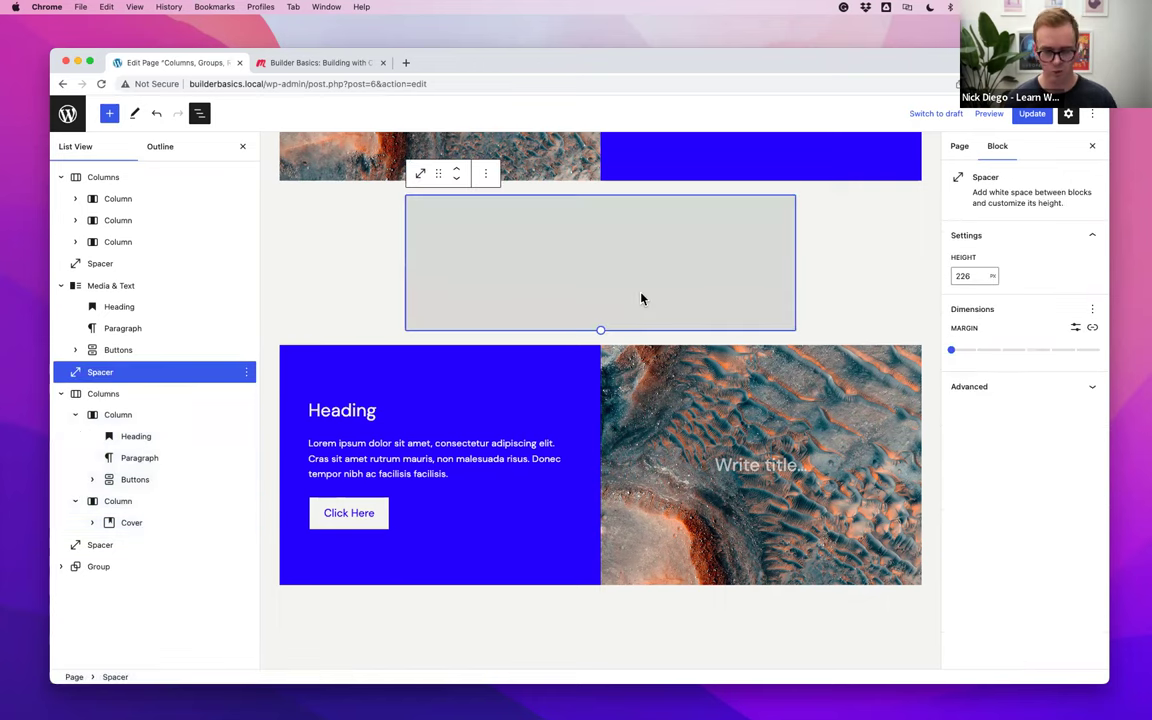
key(Return)
text(/col)
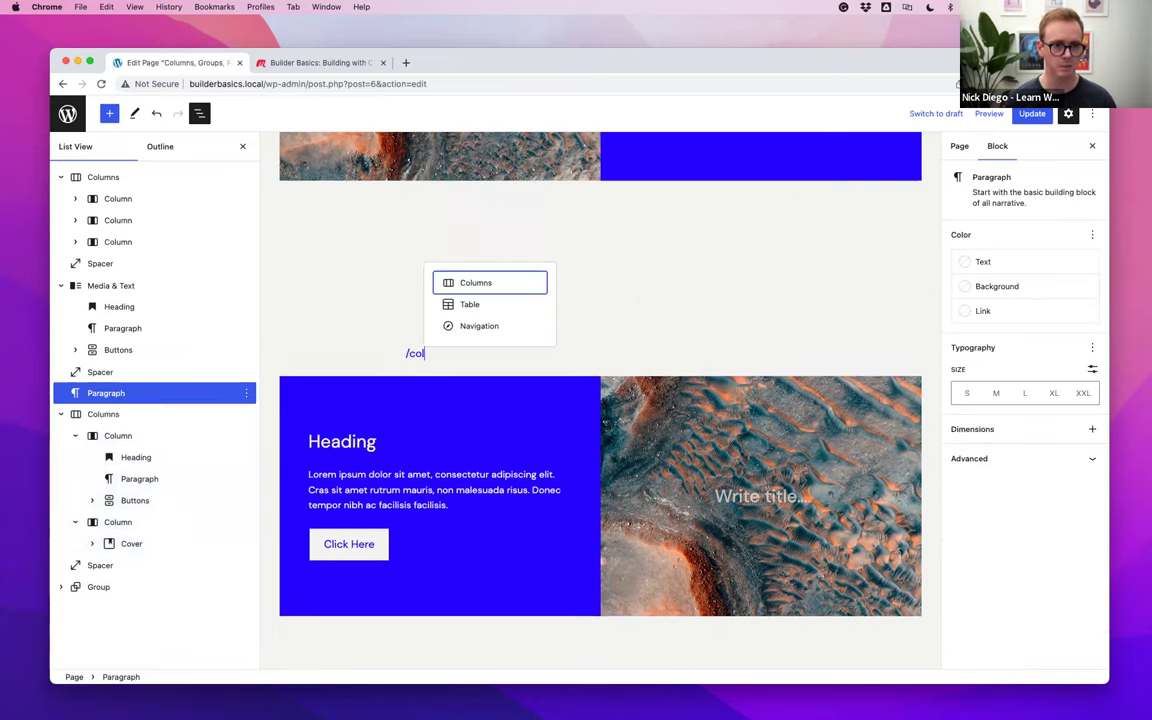
key(Return)
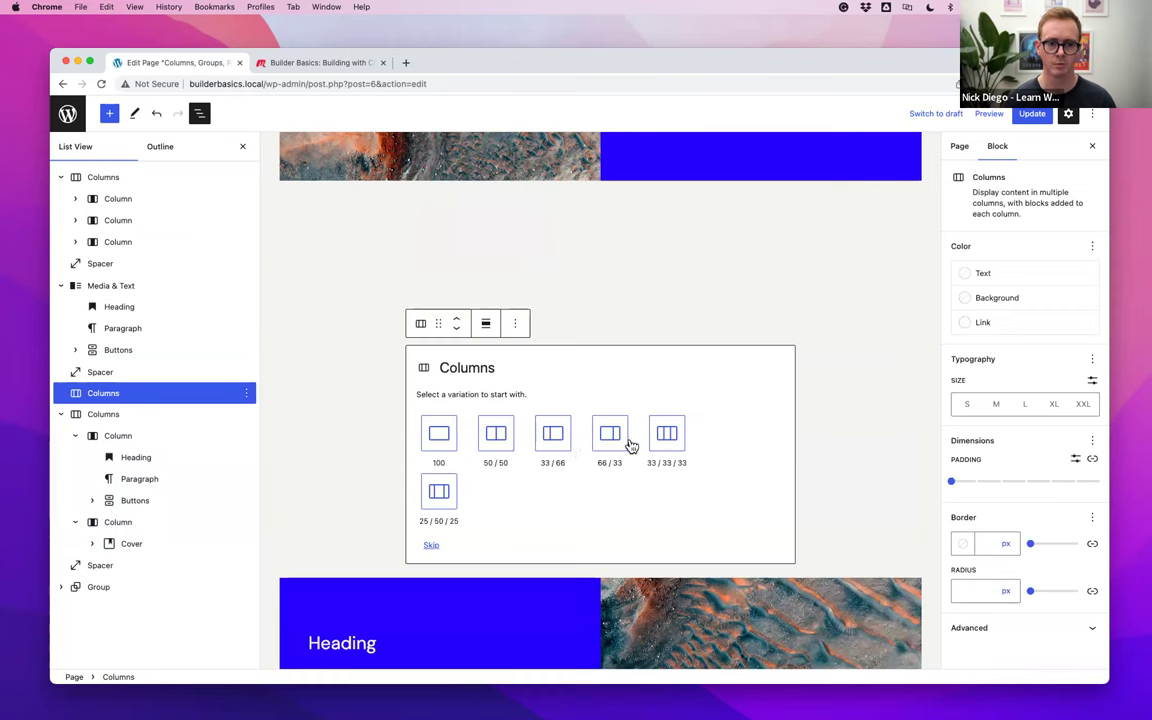
click(496, 433)
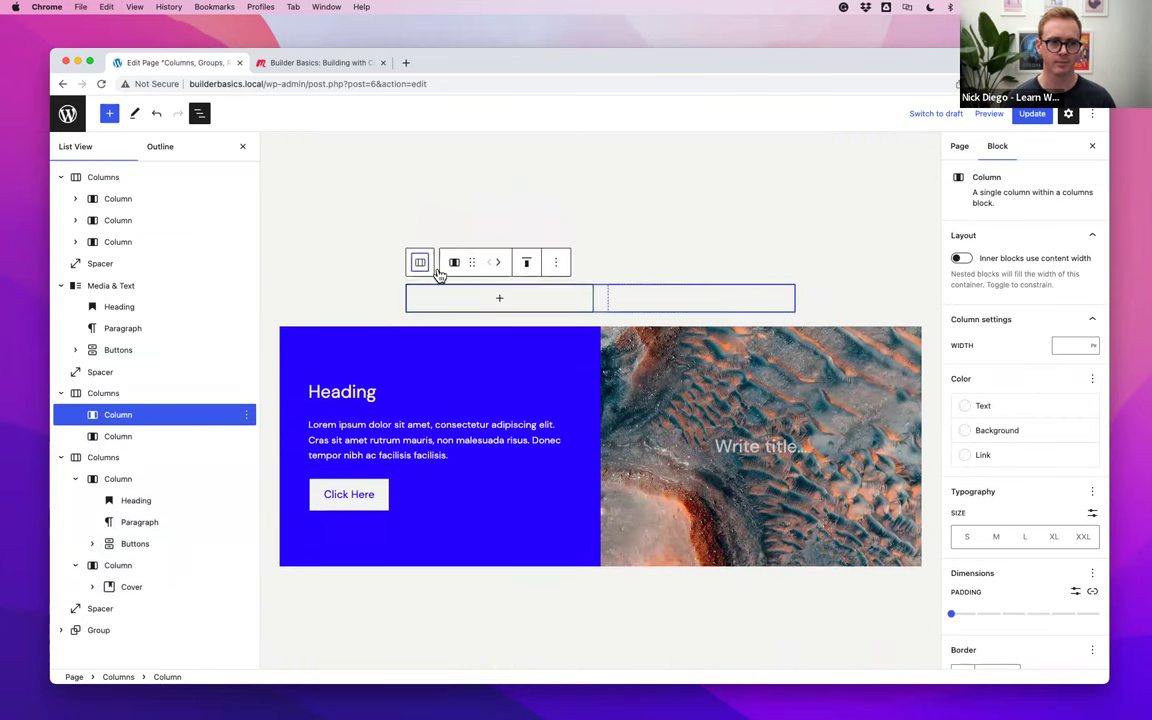
Set the alignment of the new two-column Columns block to wide width
click(420, 262)
click(485, 262)
click(527, 331)
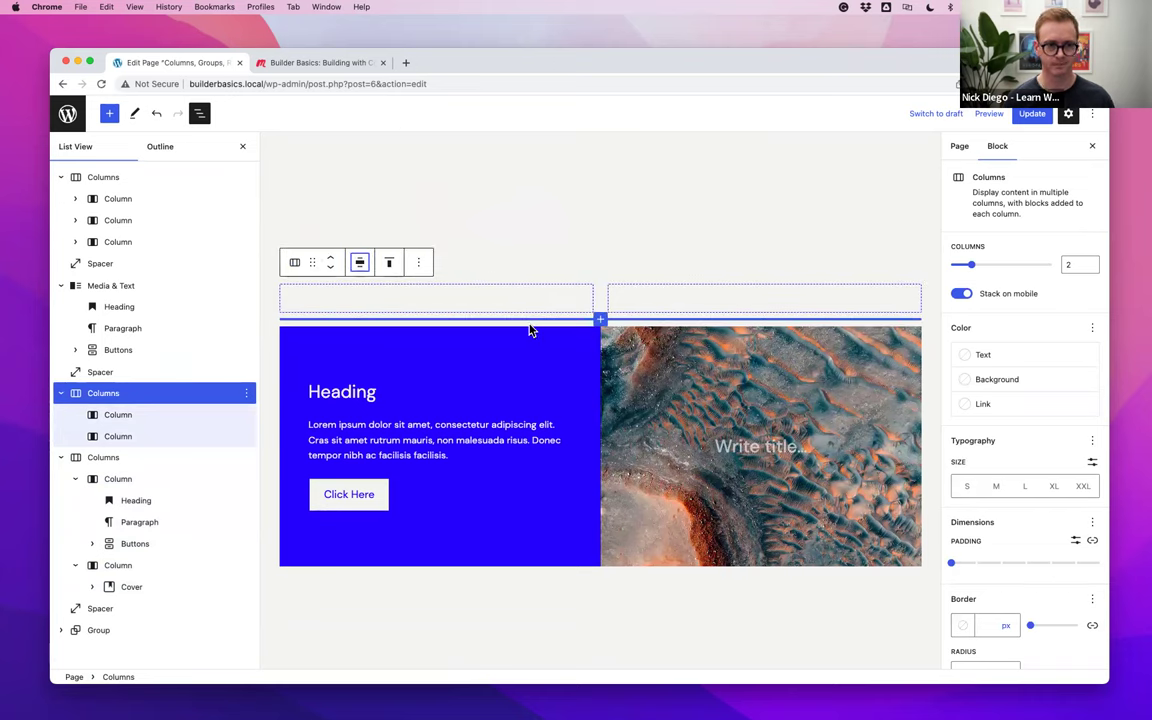
Copy the heading, paragraph and buttons from the blue section below into the first column of the new Columns block
click(438, 301)
click(438, 301)
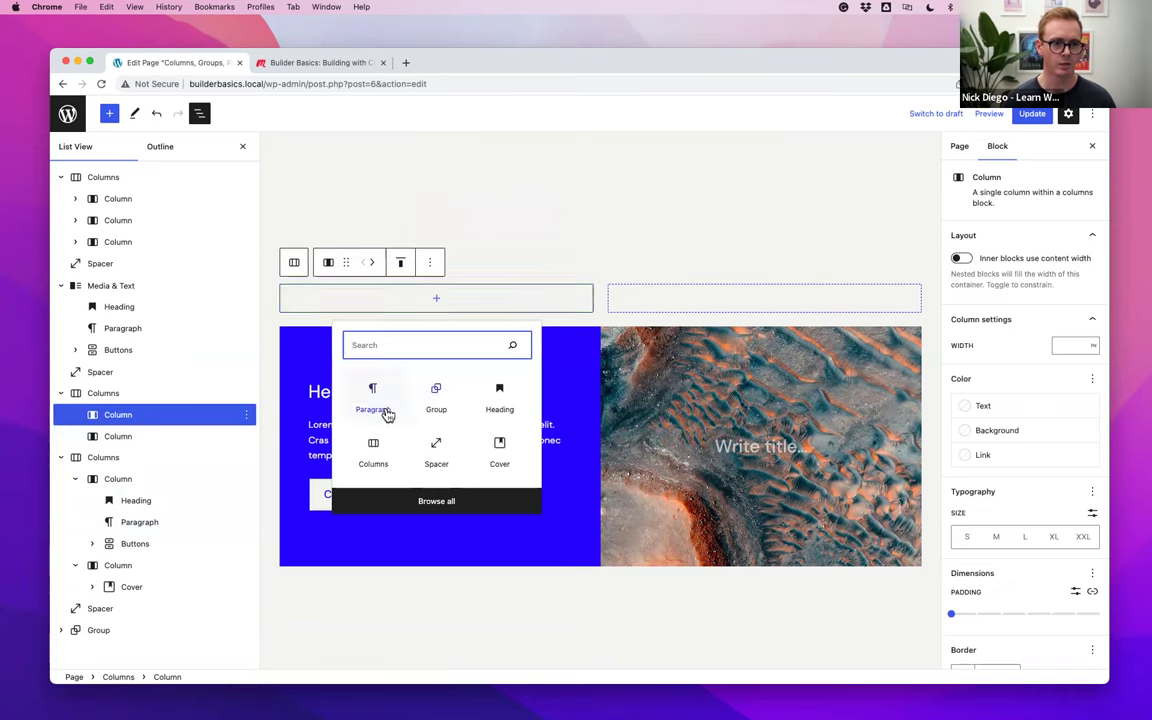
click(510, 410)
drag(400, 392, 427, 491)
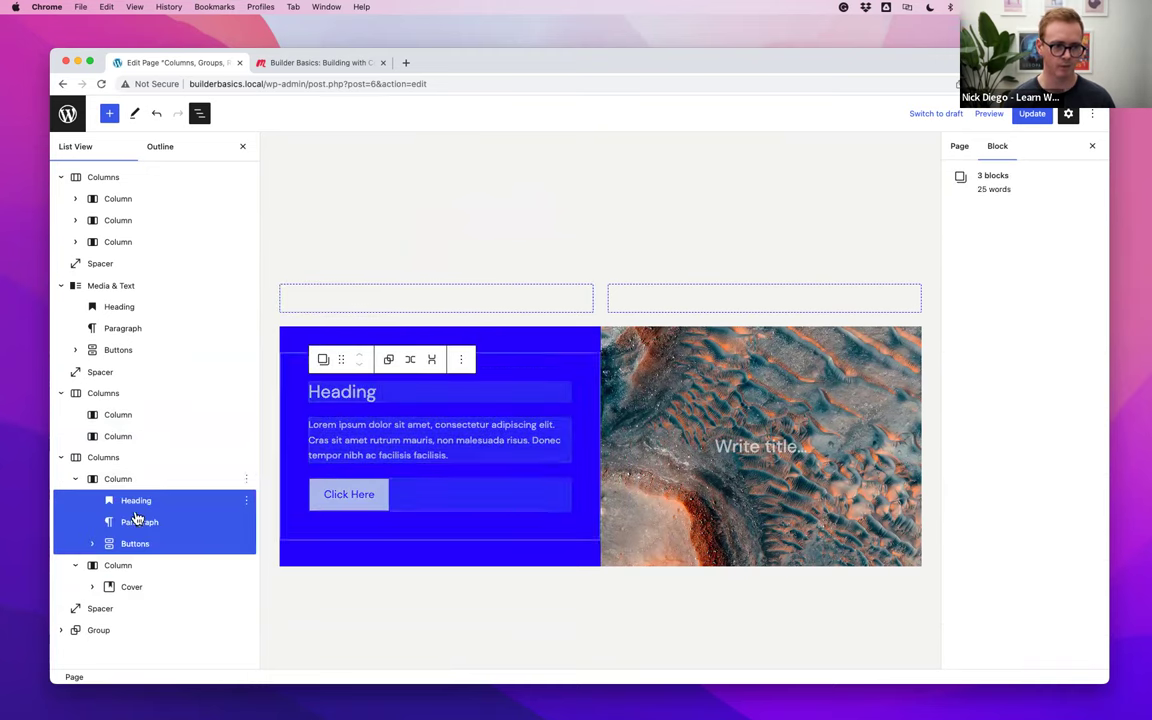
click(461, 359)
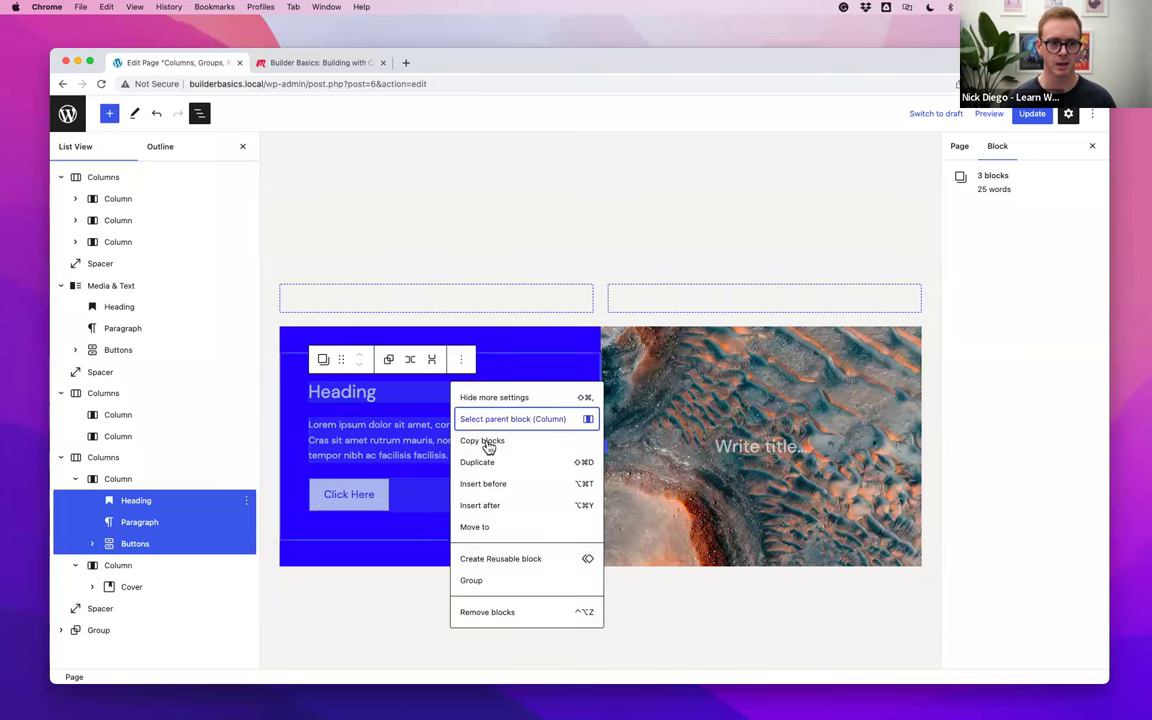
click(482, 440)
click(437, 303)
click(437, 295)
click(385, 393)
key(super+v)
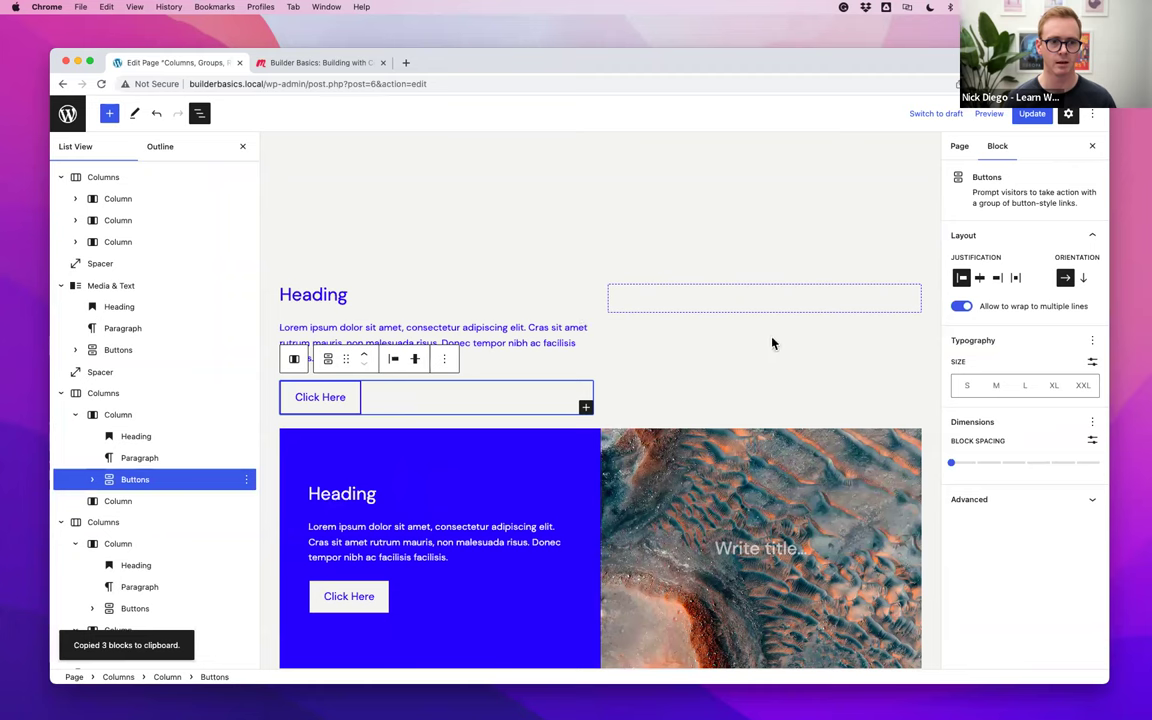
Examine the minimum height setting of the Cover block in the finished two-column section
click(733, 488)
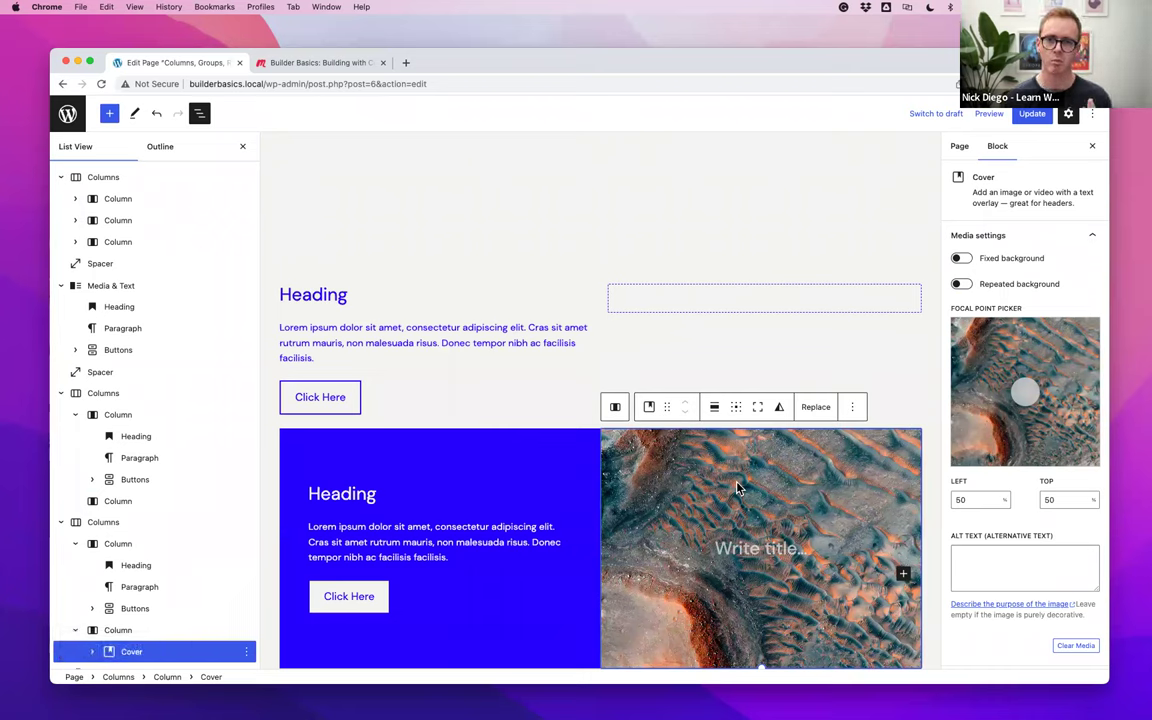
scroll(1018, 417, down, 5)
scroll(1018, 420, down, 2)
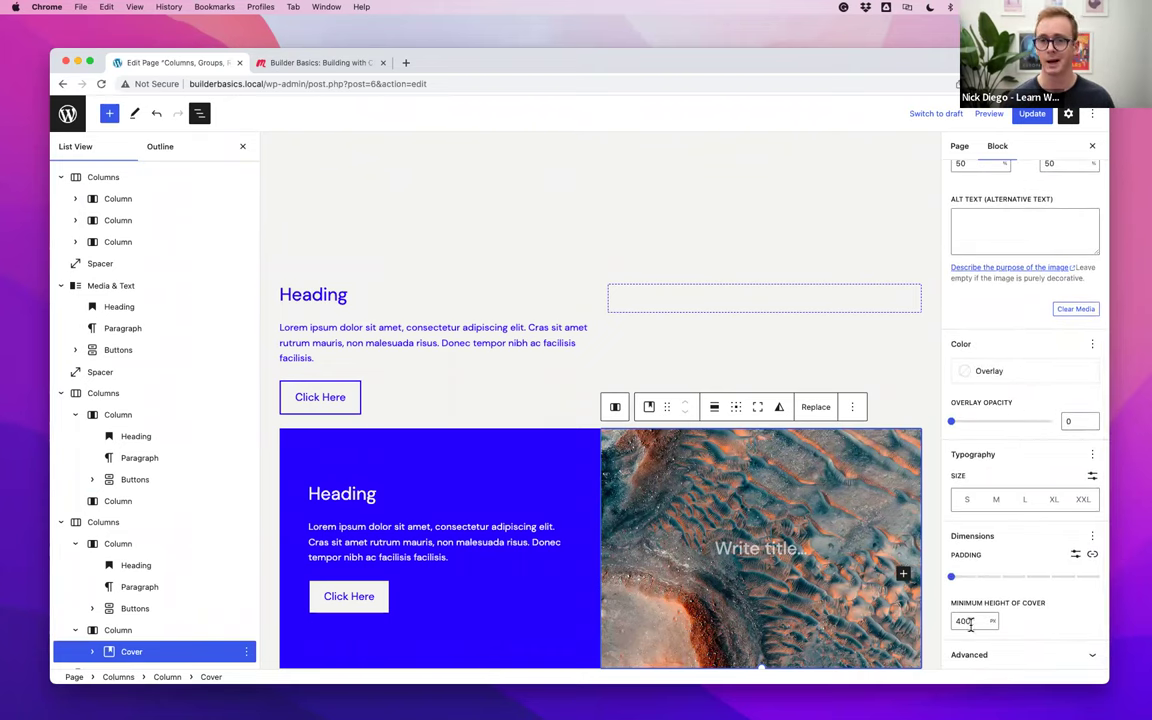
Insert an Image block in the empty second column using ESP_016136_1525_desktop-edited.jpg from the Media Library
click(764, 300)
click(764, 298)
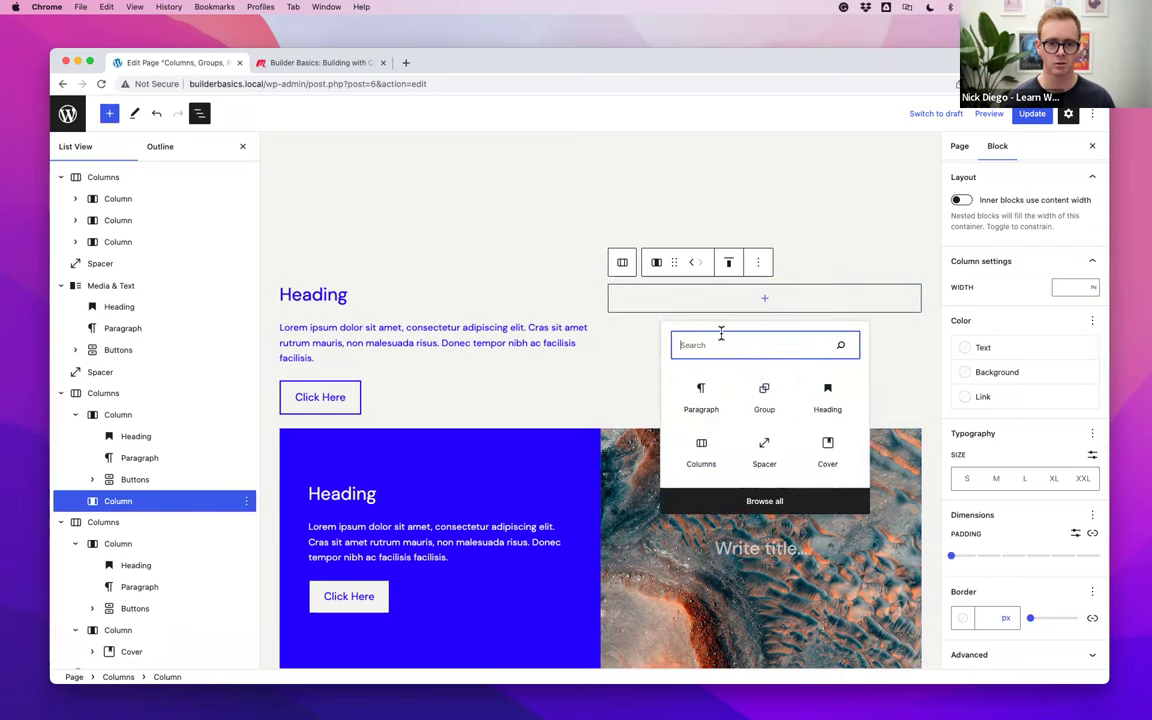
text(imag)
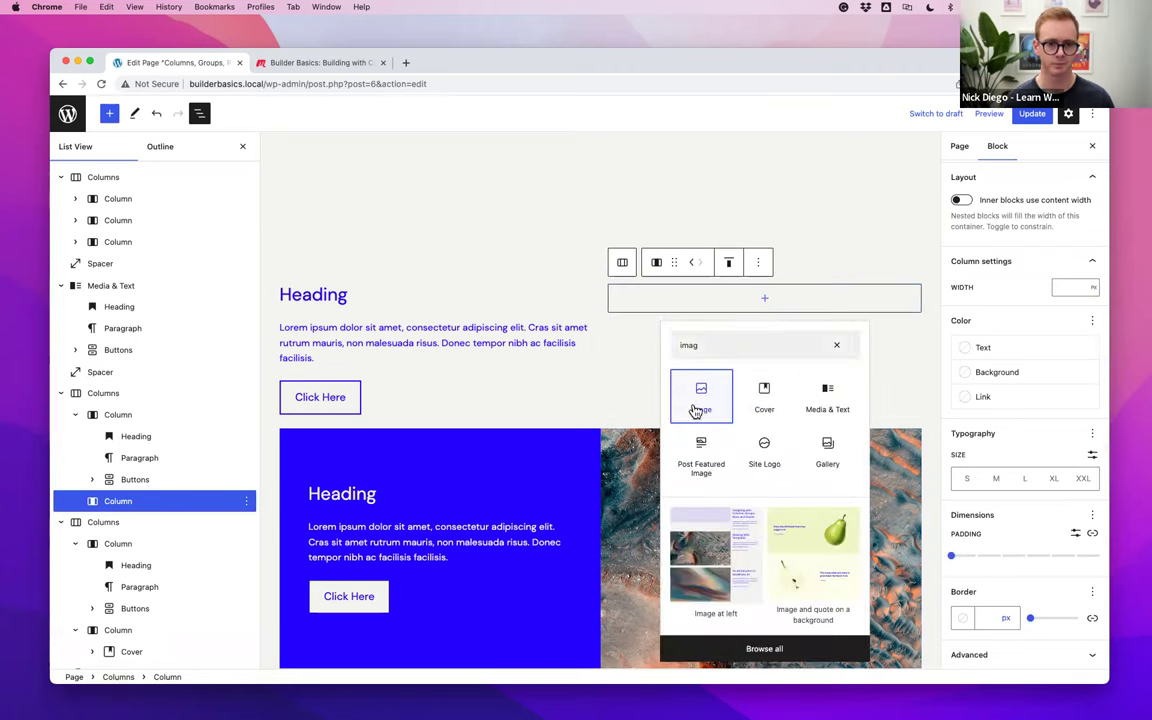
click(696, 405)
click(690, 365)
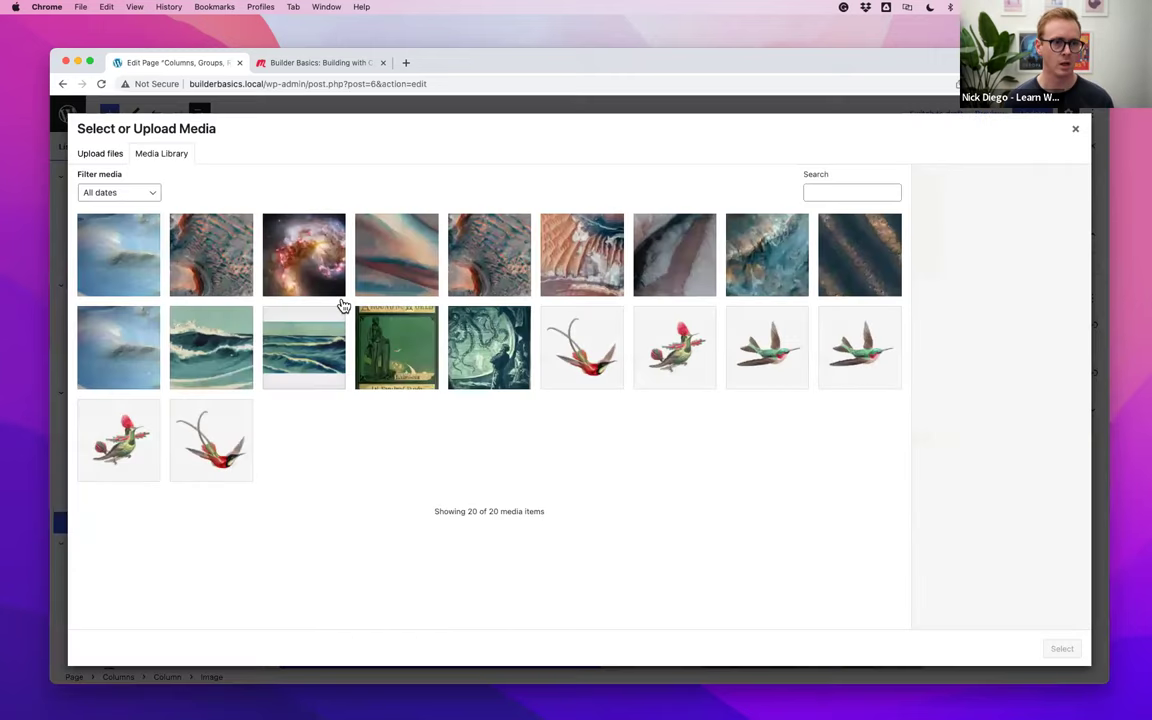
click(130, 240)
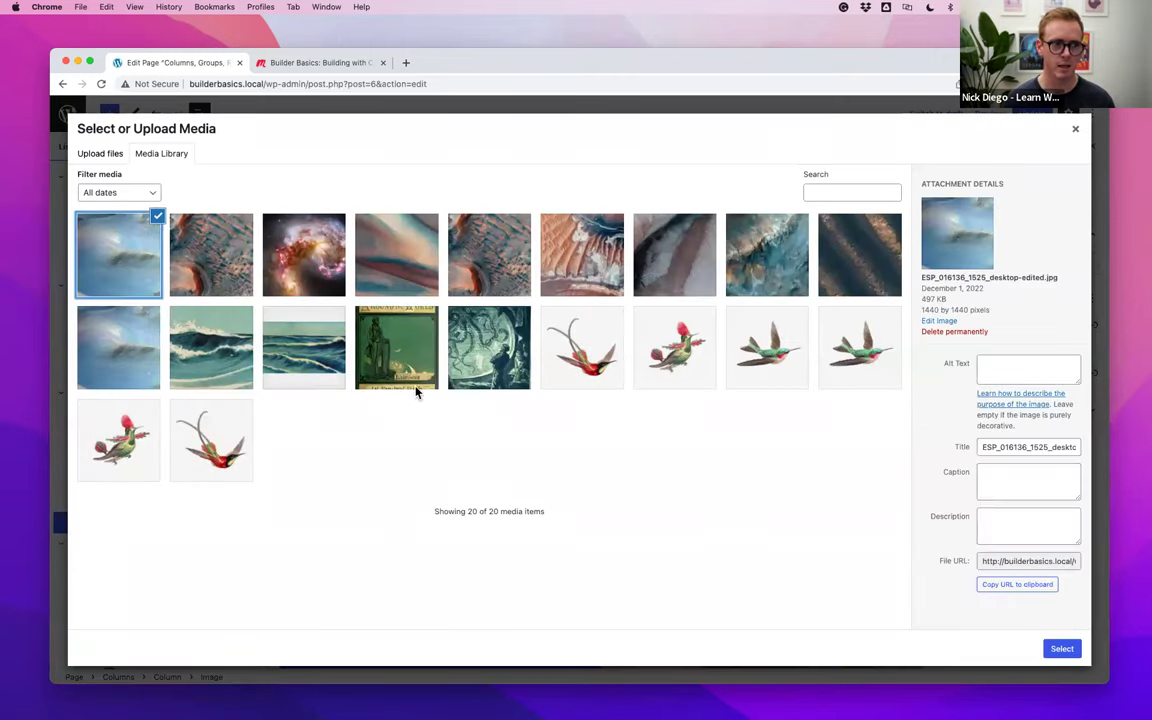
click(1061, 649)
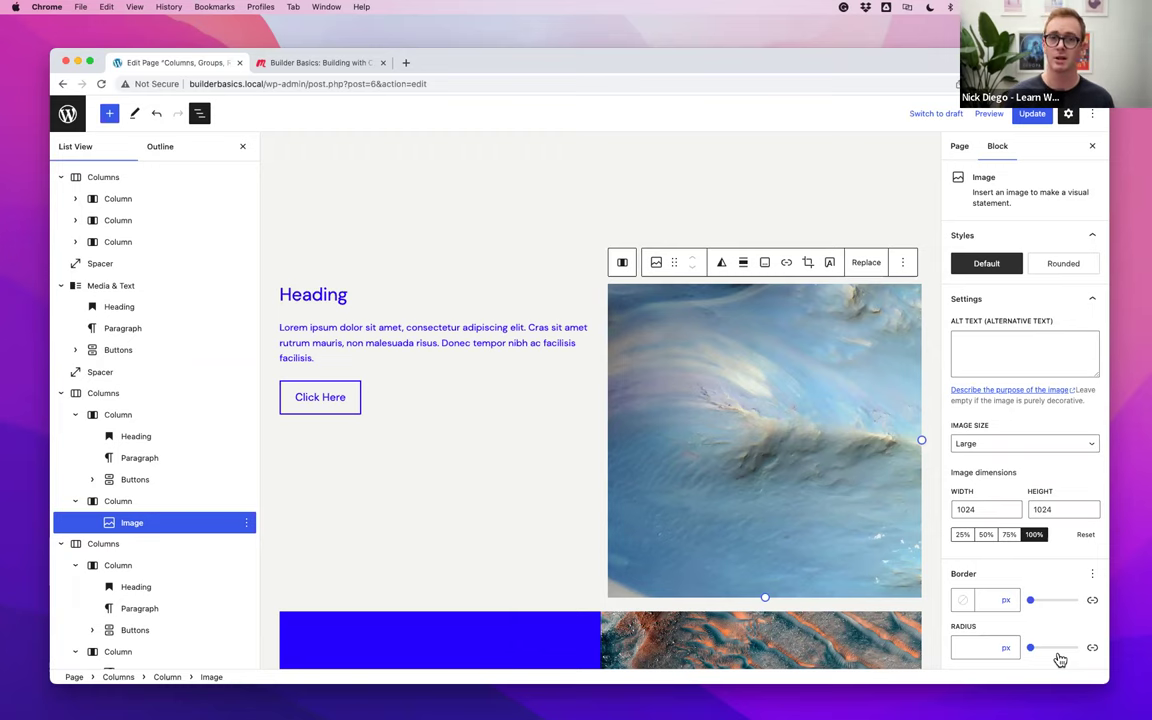
Compare the image in the new two-column section with the finished Columns section below it
scroll(869, 656, down, 8)
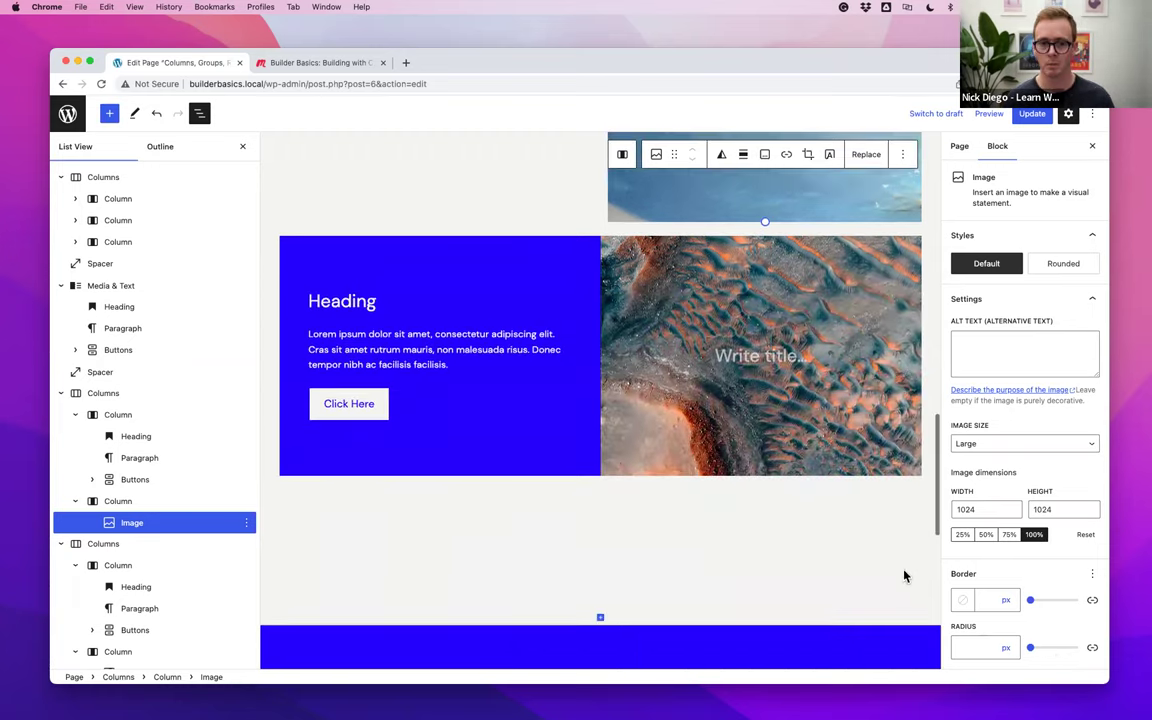
click(478, 244)
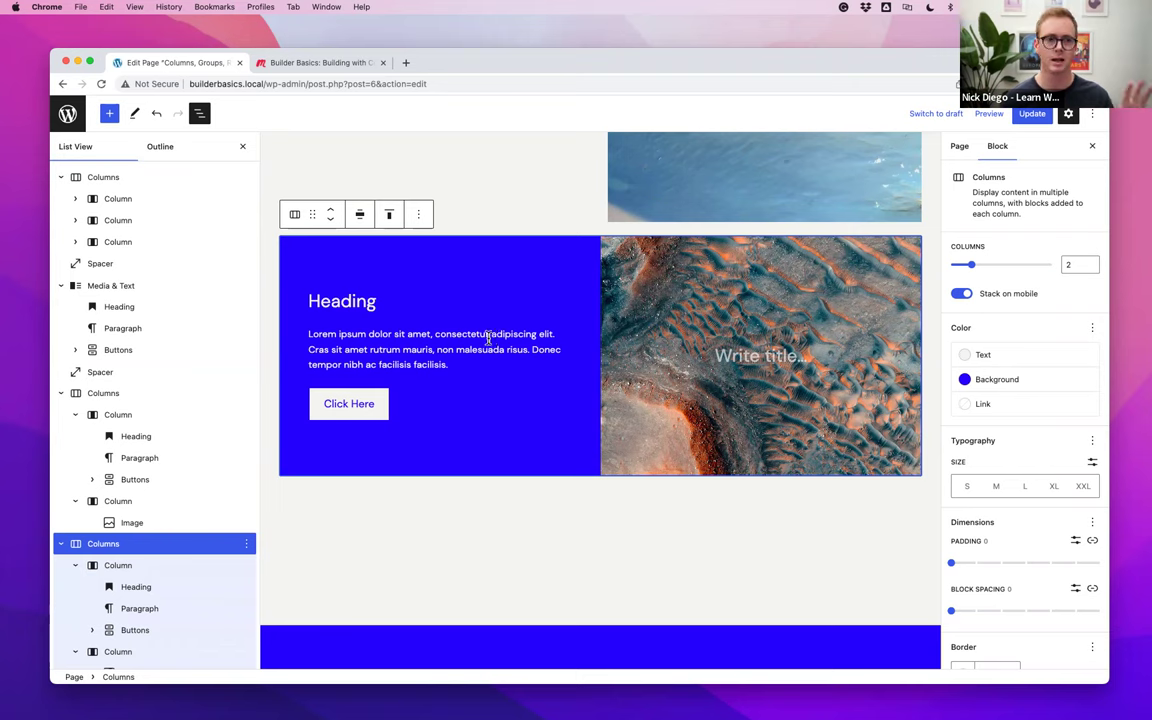
scroll(490, 340, up, 4)
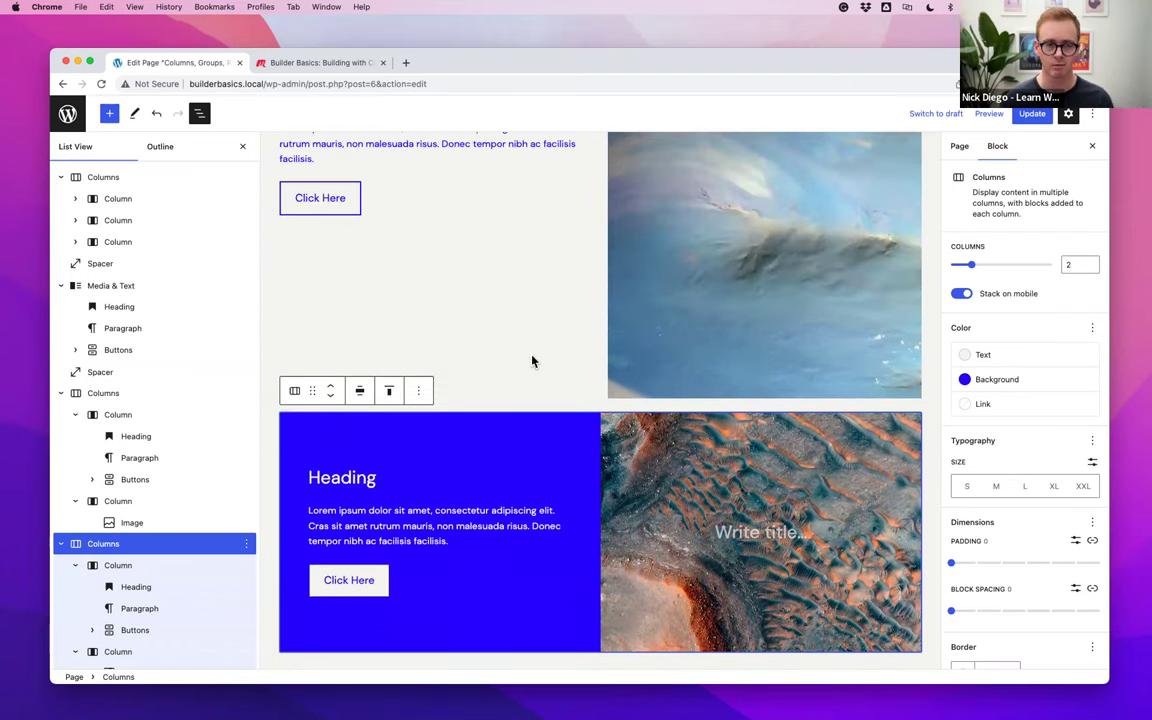
scroll(532, 360, up, 3)
click(805, 357)
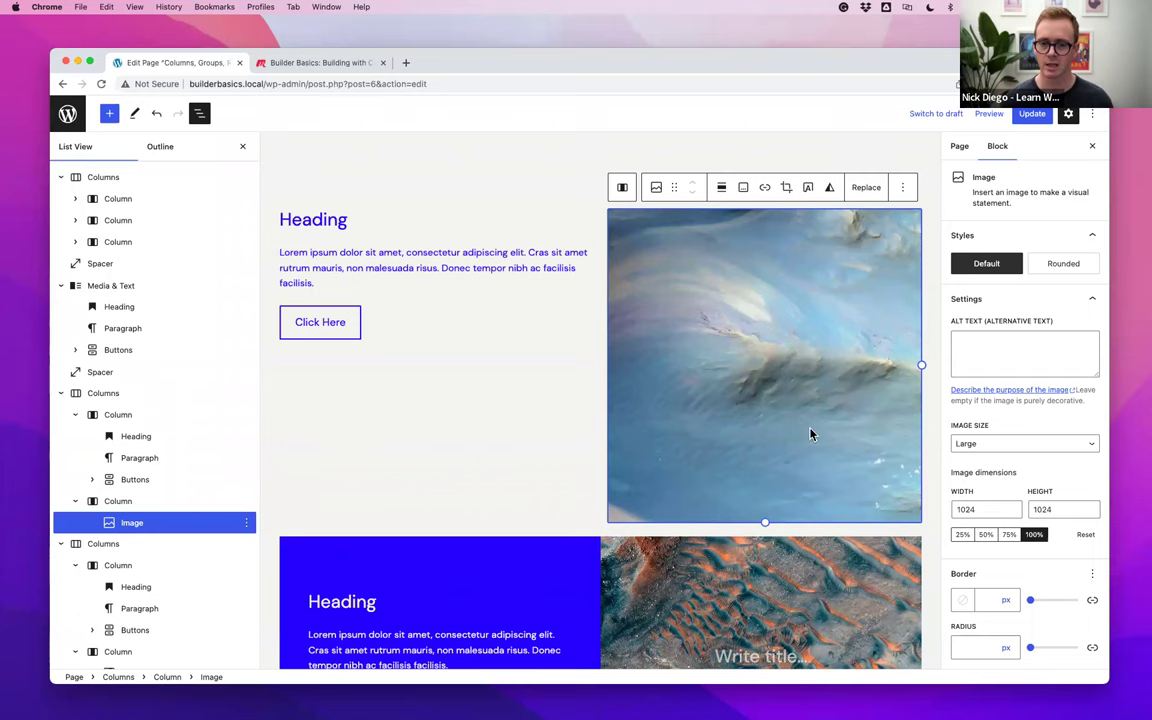
Set the minimum height of the Cover block in the blue two-column section to 500 px
scroll(780, 410, down, 3)
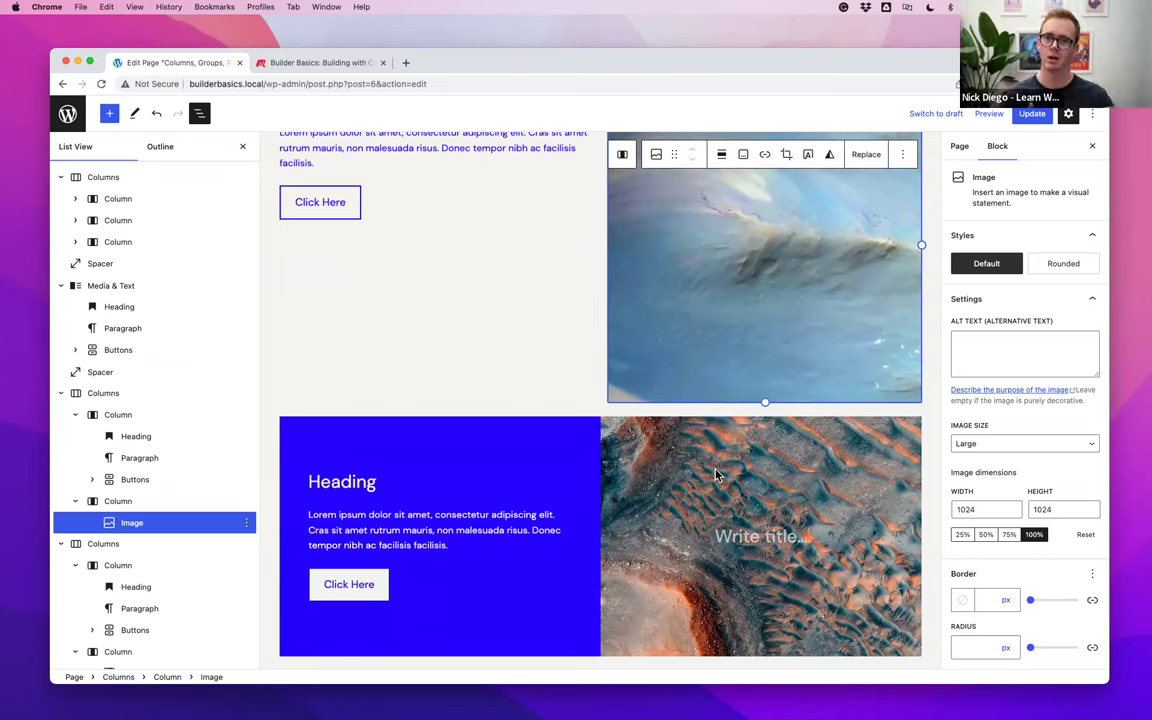
scroll(716, 475, down, 2)
click(716, 475)
scroll(990, 620, down, 5)
click(961, 621)
key(BackSpace)
text(500)
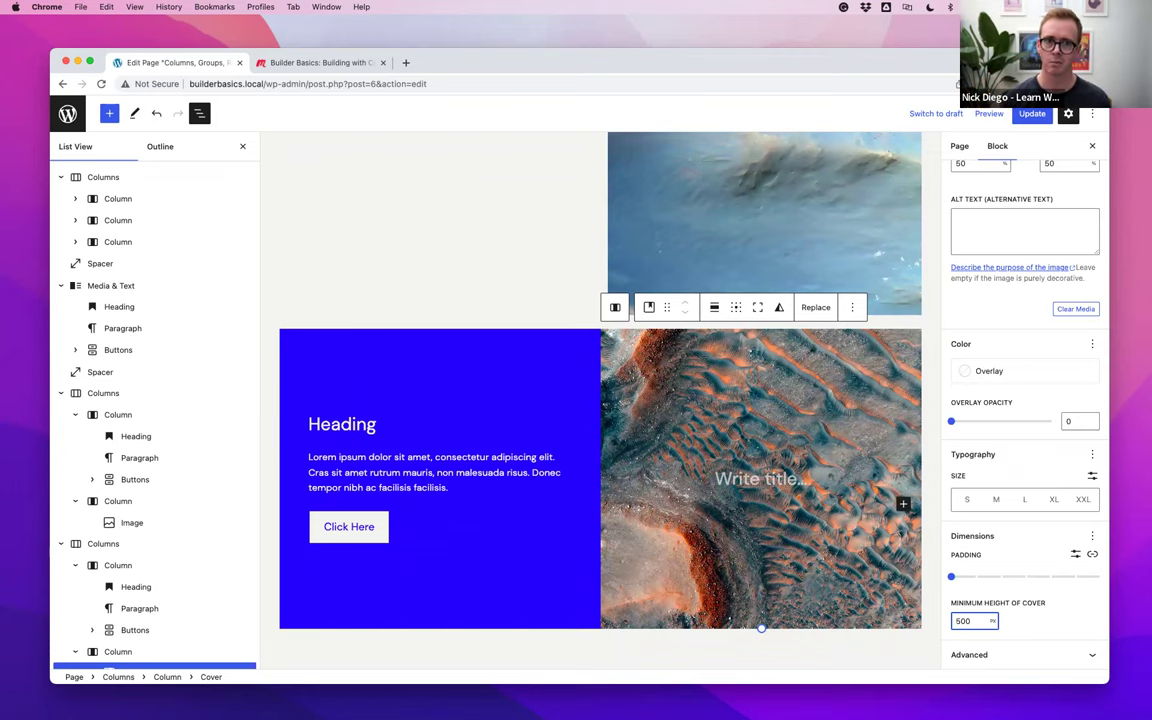
Transform the Image block in the new section's second column into a Cover block
scroll(790, 390, up, 2)
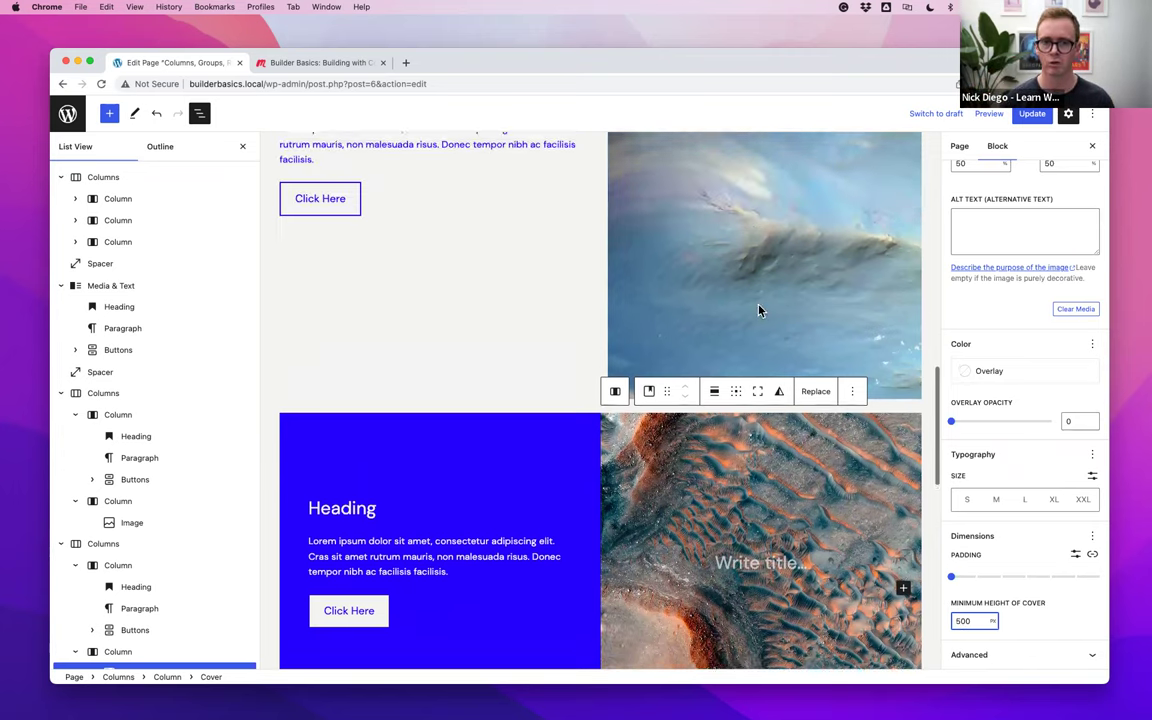
click(776, 304)
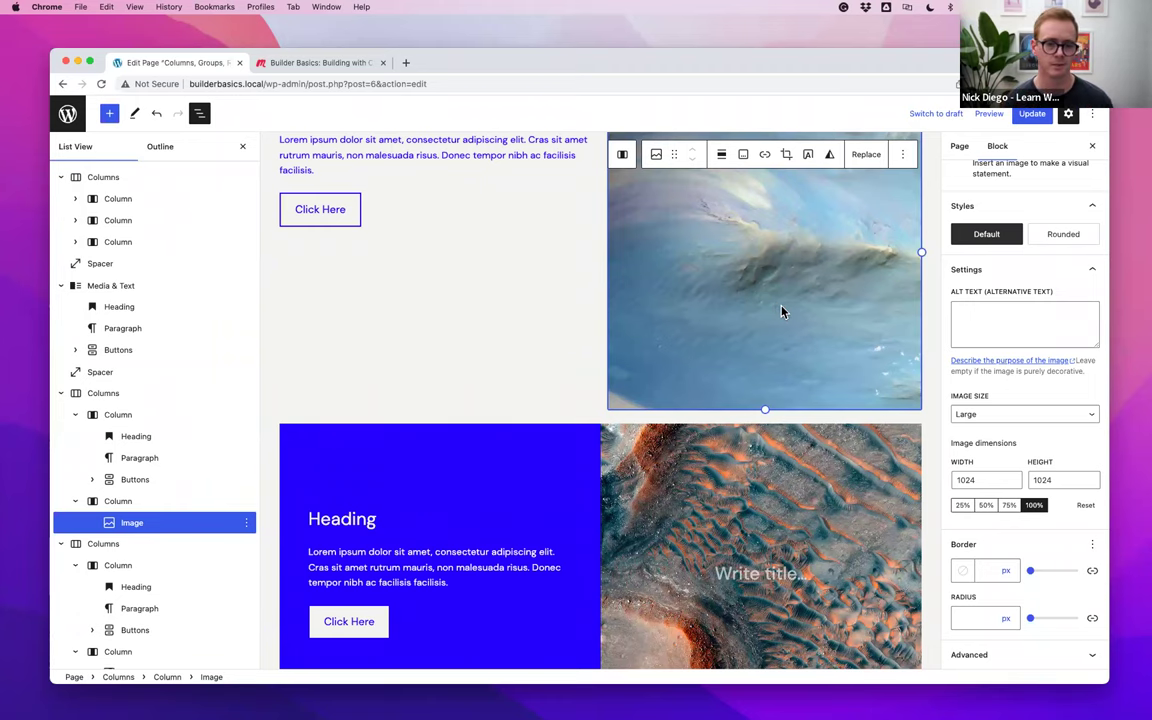
scroll(778, 310, up, 1)
scroll(778, 310, down, 1)
scroll(760, 295, up, 2)
scroll(757, 290, up, 2)
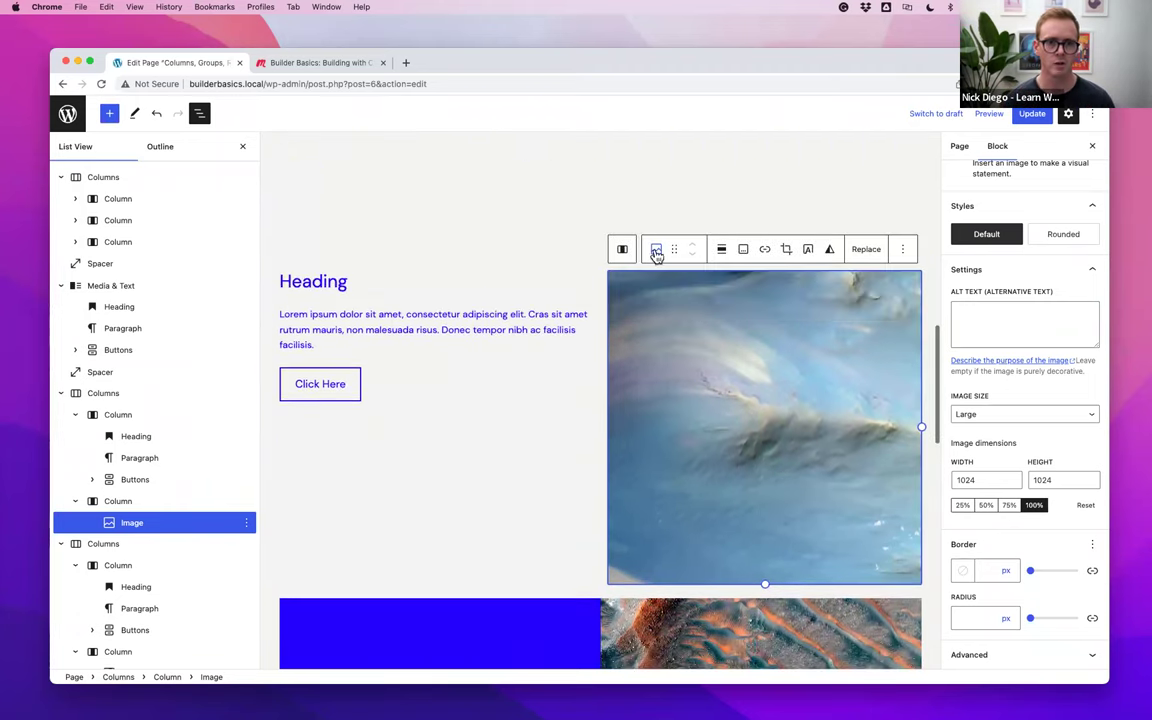
click(656, 249)
click(687, 333)
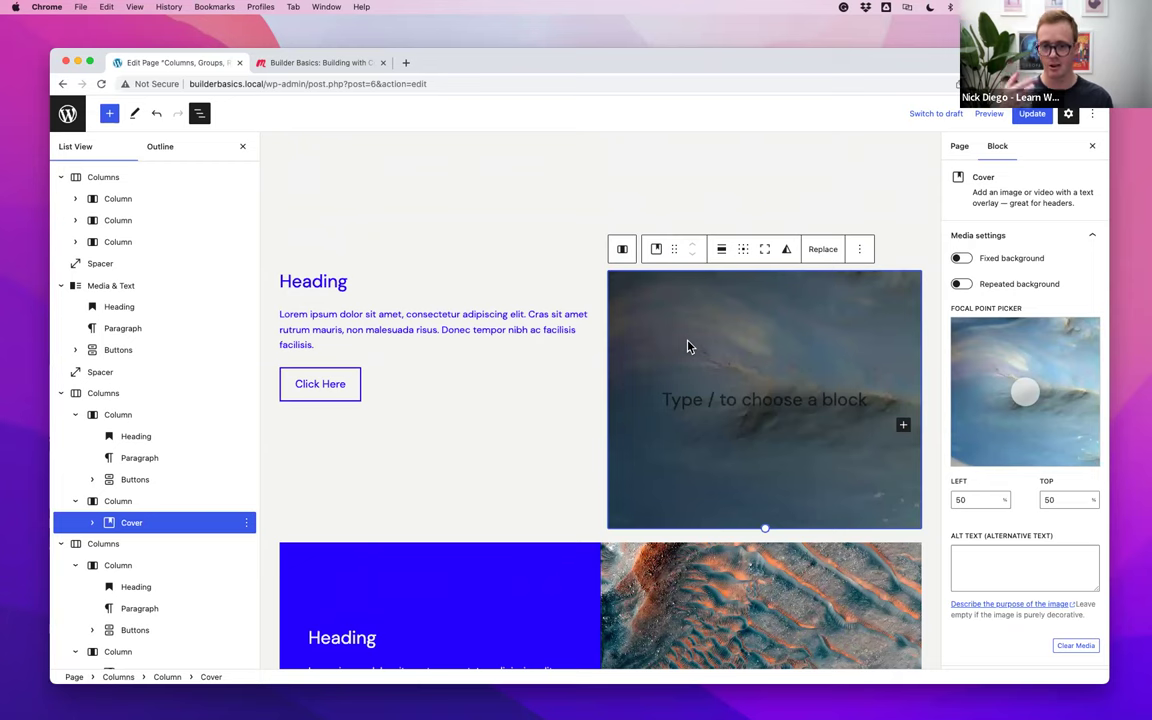
Set the new Cover block's overlay opacity to 0 and its minimum height to 400 px
scroll(1044, 360, down, 5)
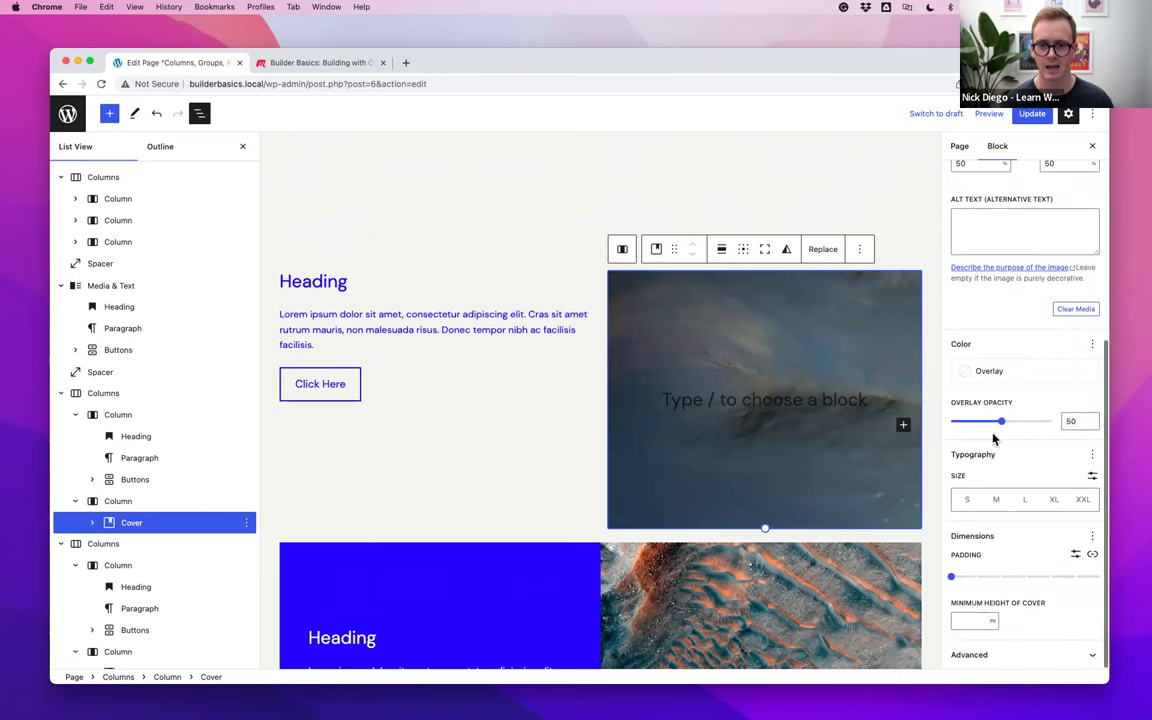
drag(1005, 427, 900, 424)
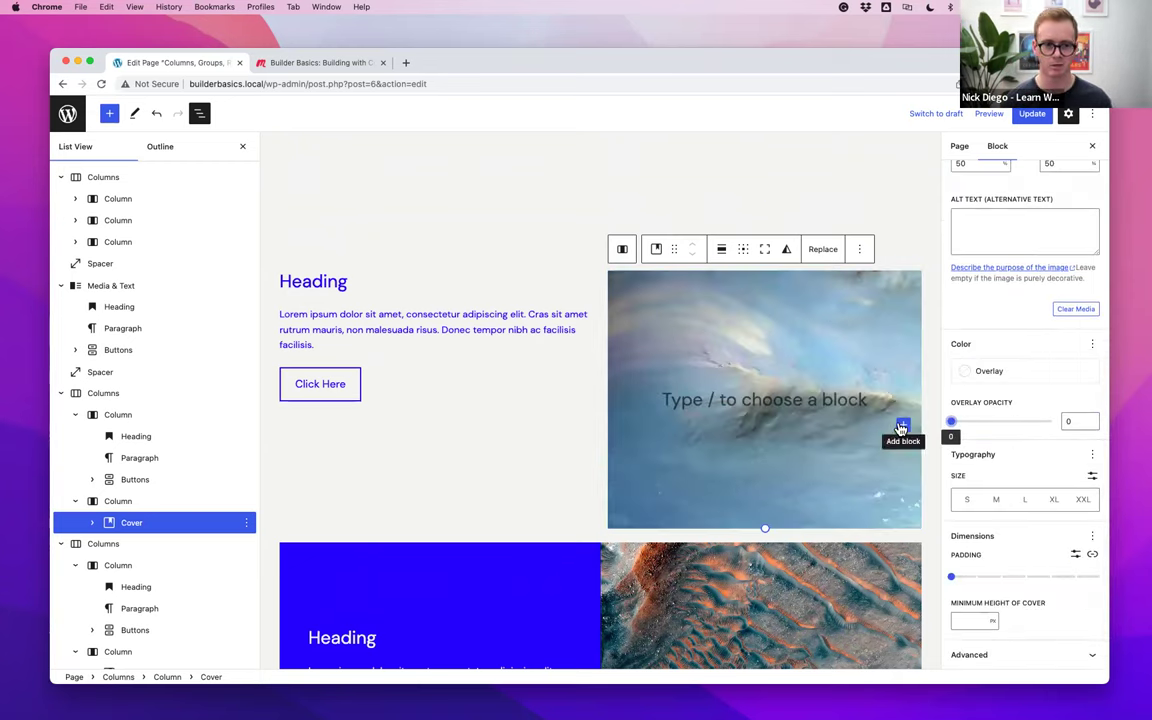
click(985, 620)
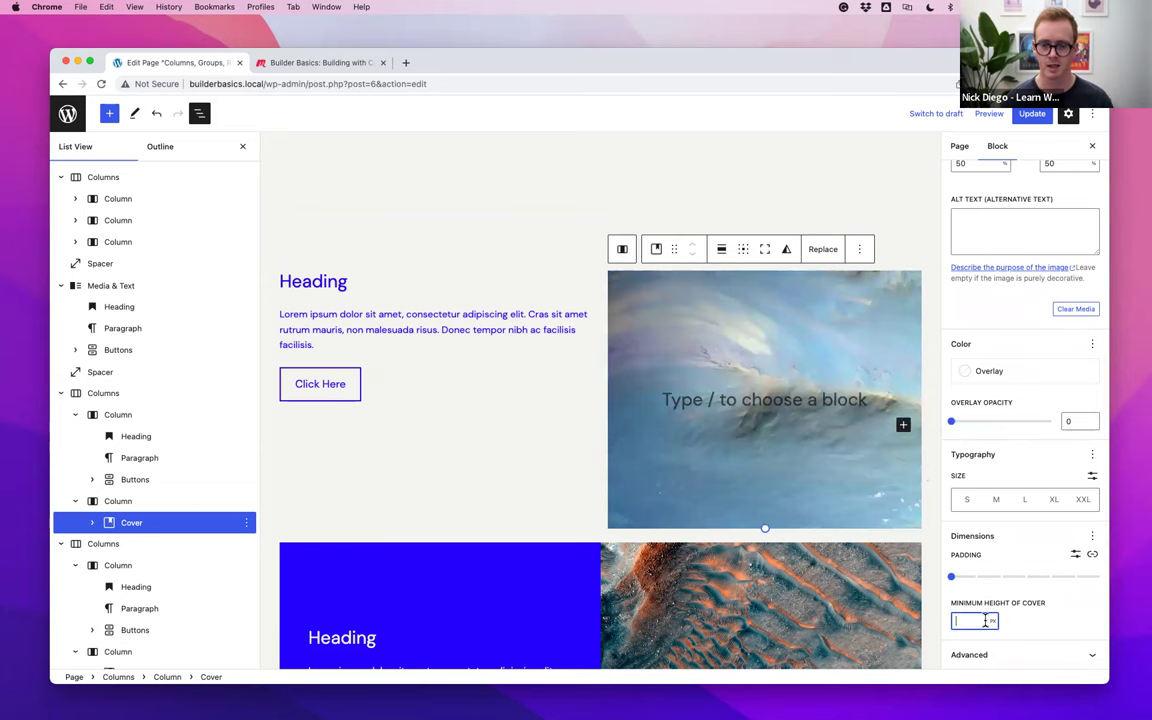
text(400)
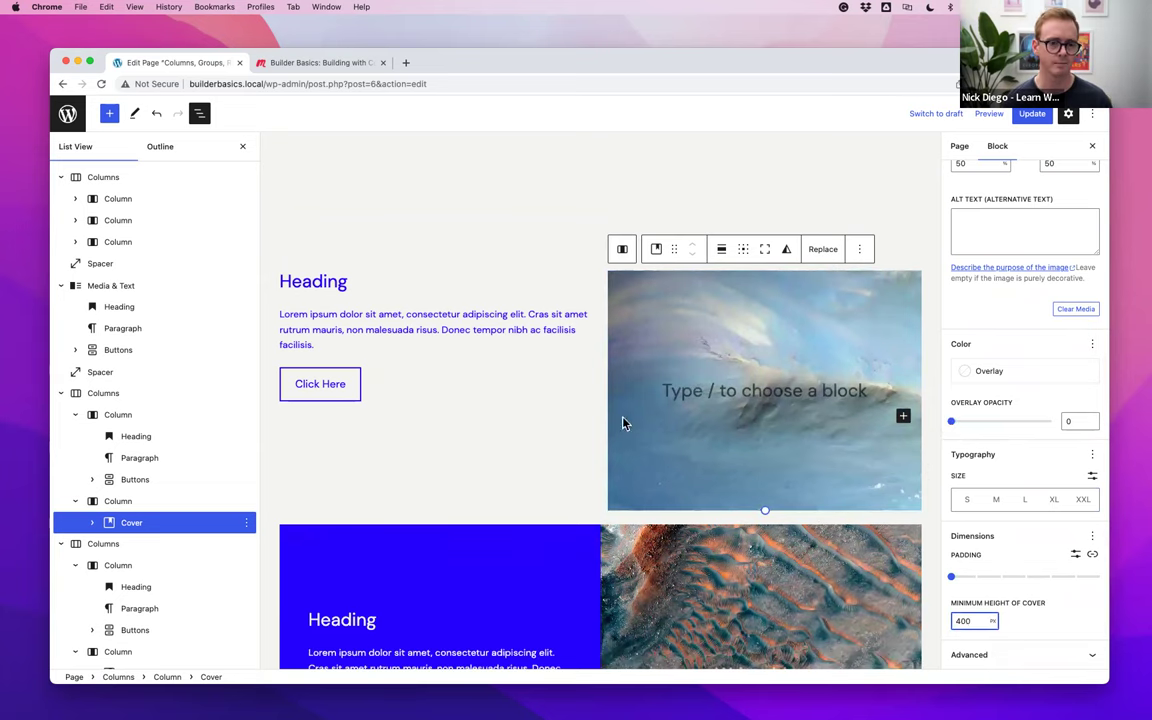
Swap the new section's columns so the text column sits to the right of the Cover column
click(656, 315)
scroll(656, 315, up, 6)
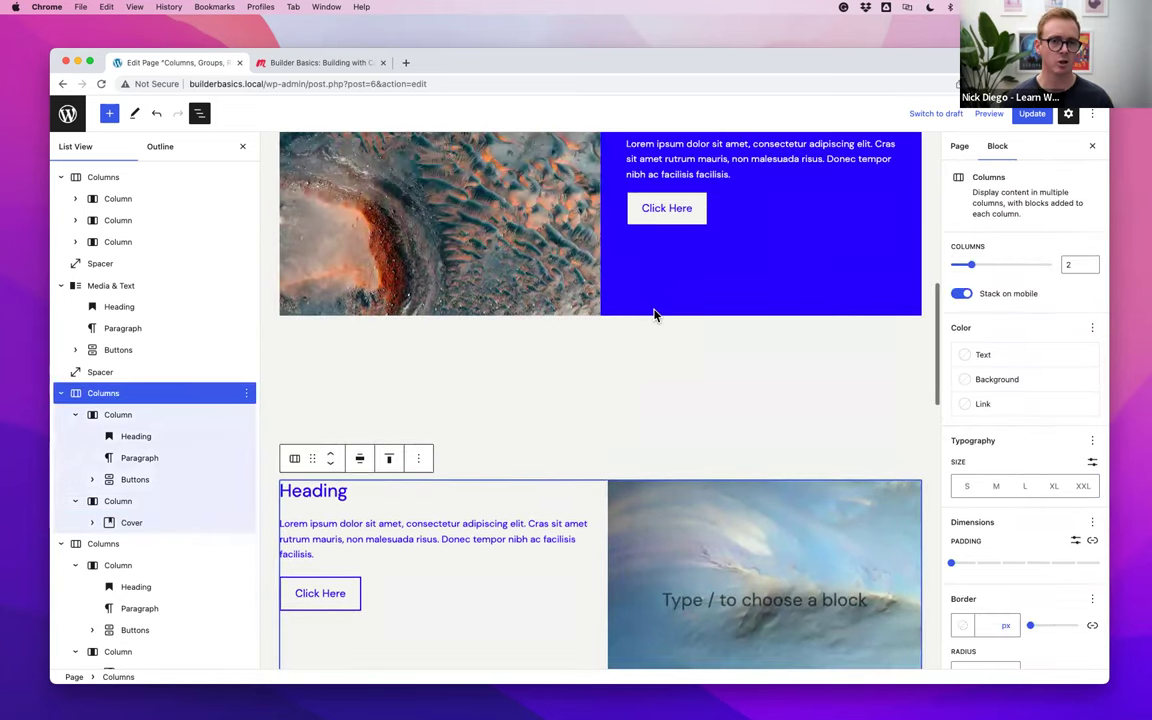
scroll(655, 315, down, 3)
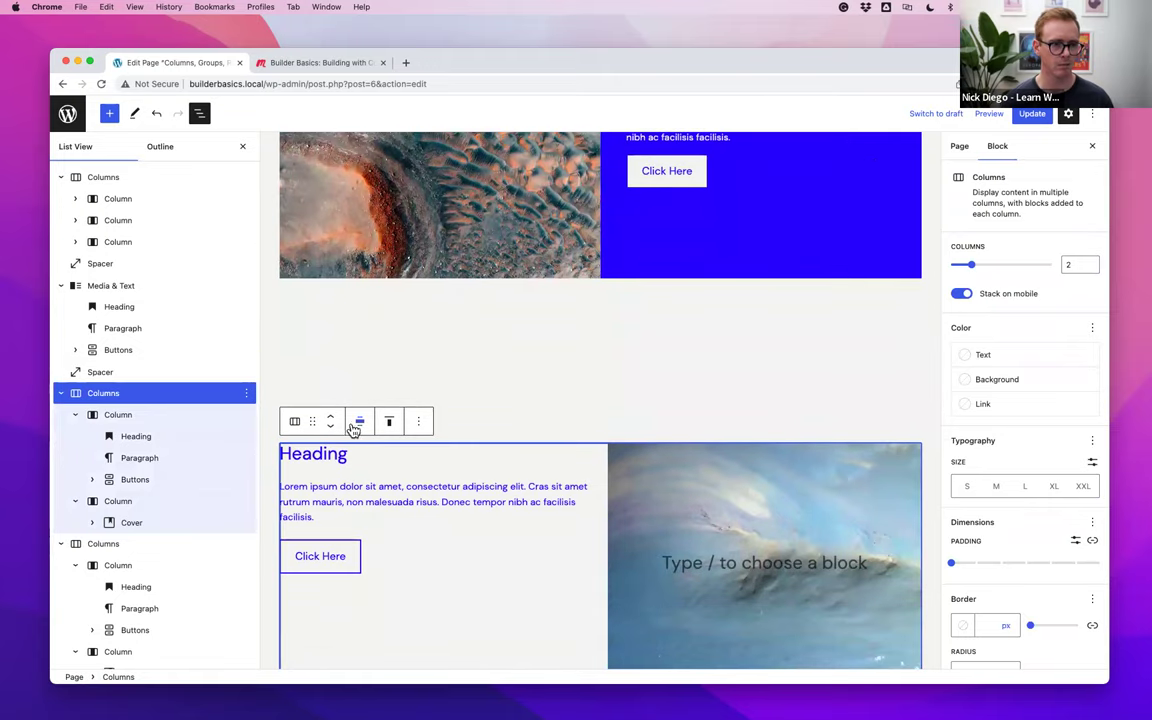
click(120, 414)
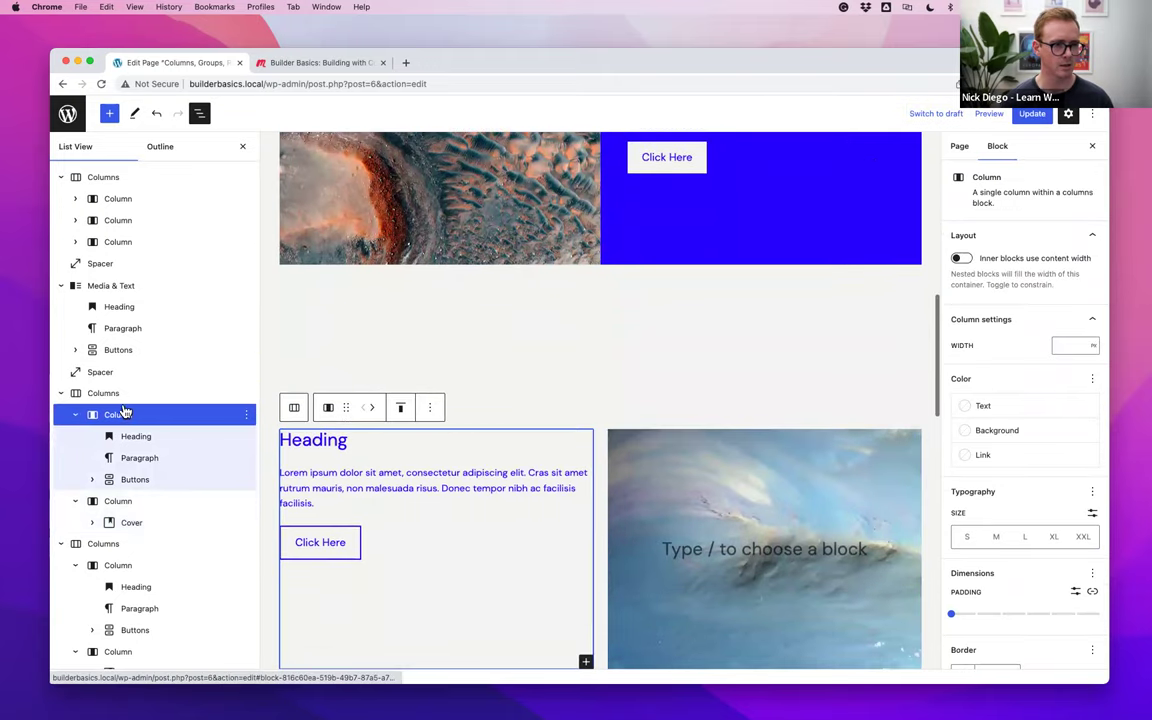
click(375, 413)
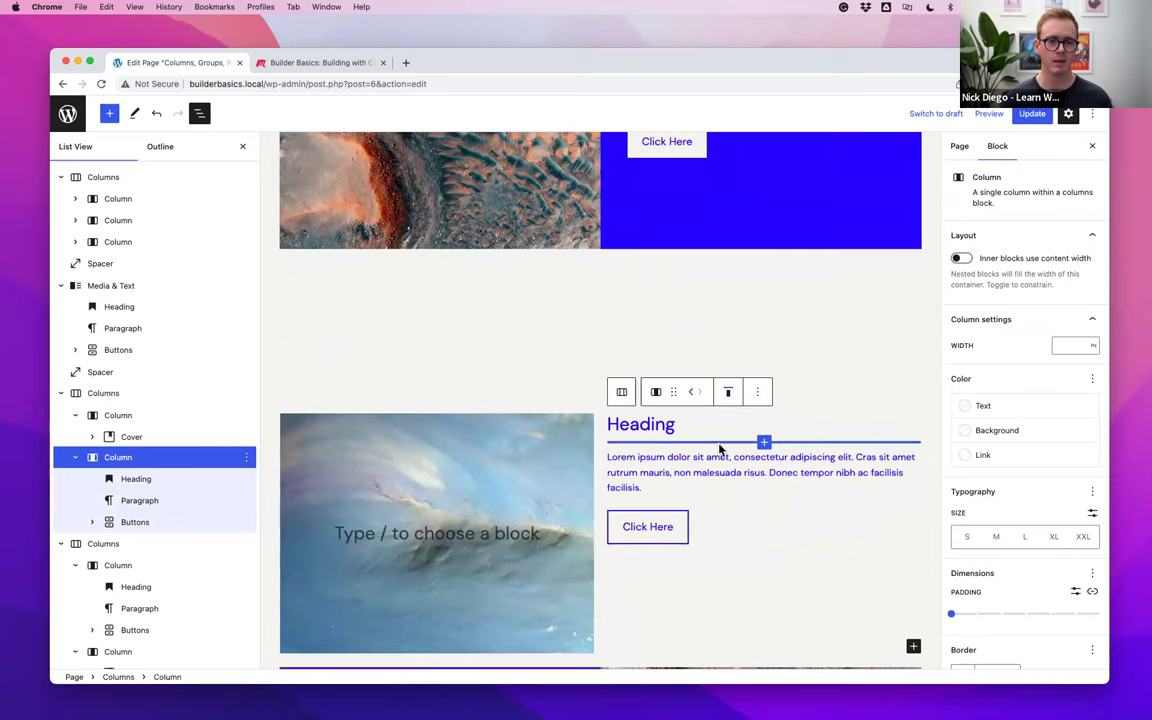
Enable the block spacing option on the new Columns block and set the spacing to 0
scroll(700, 430, up, 3)
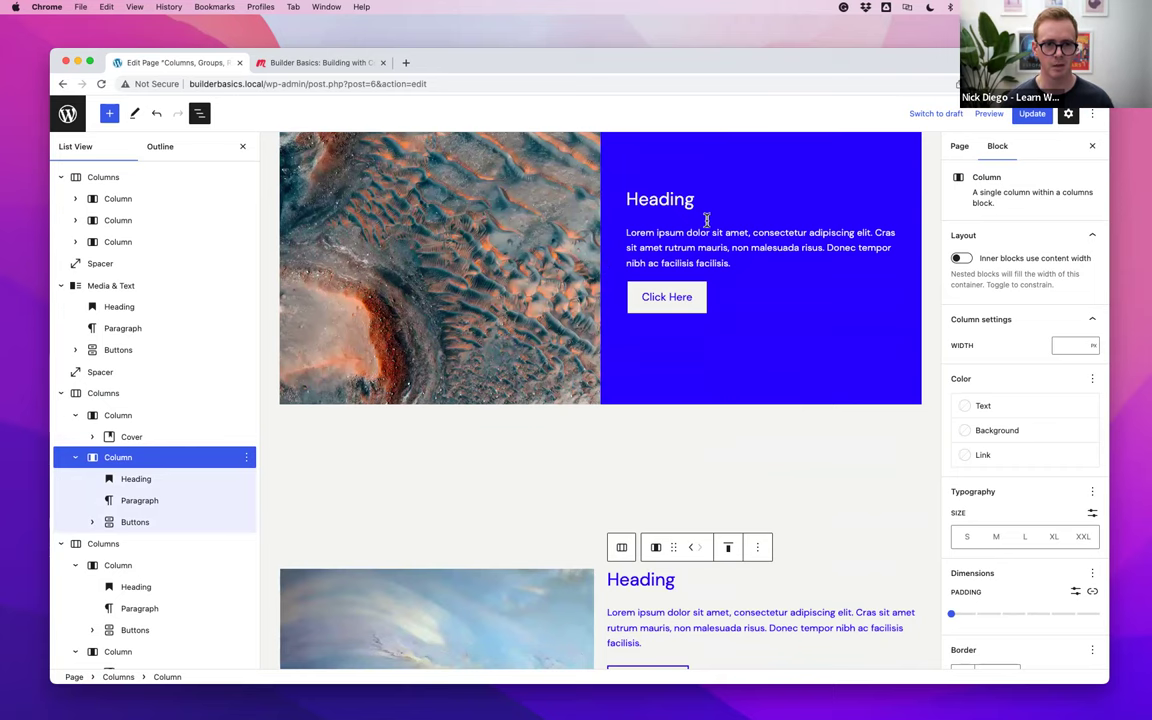
scroll(700, 480, down, 2)
scroll(712, 505, down, 1)
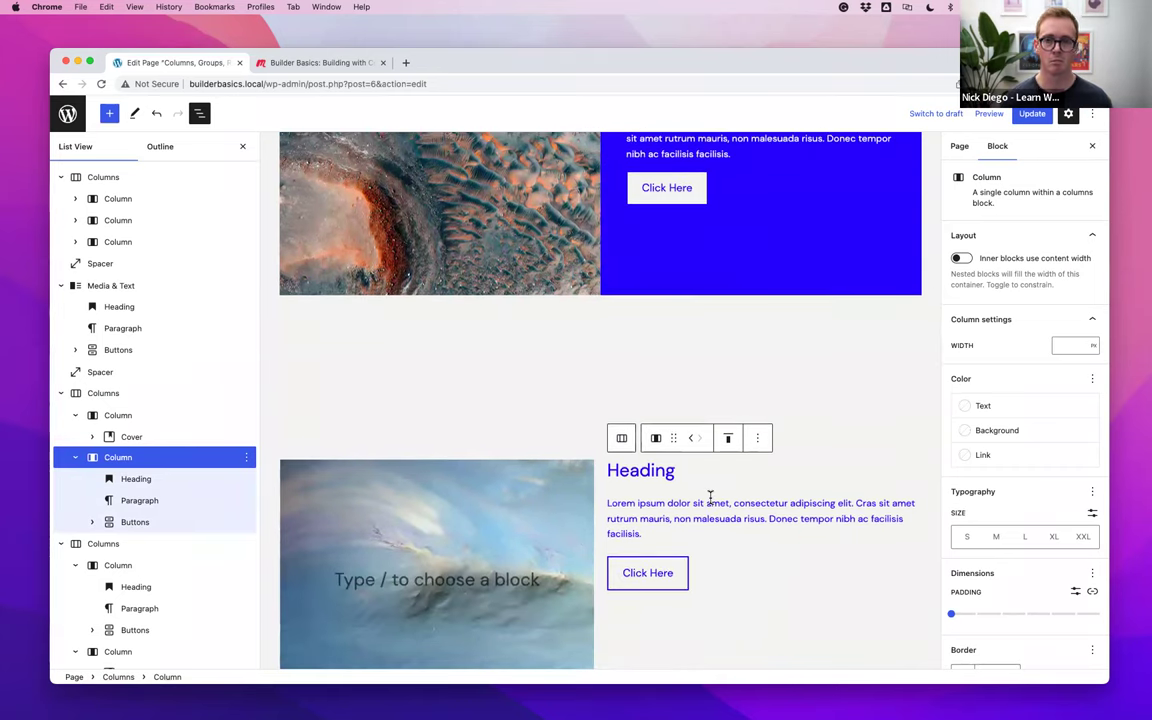
click(92, 393)
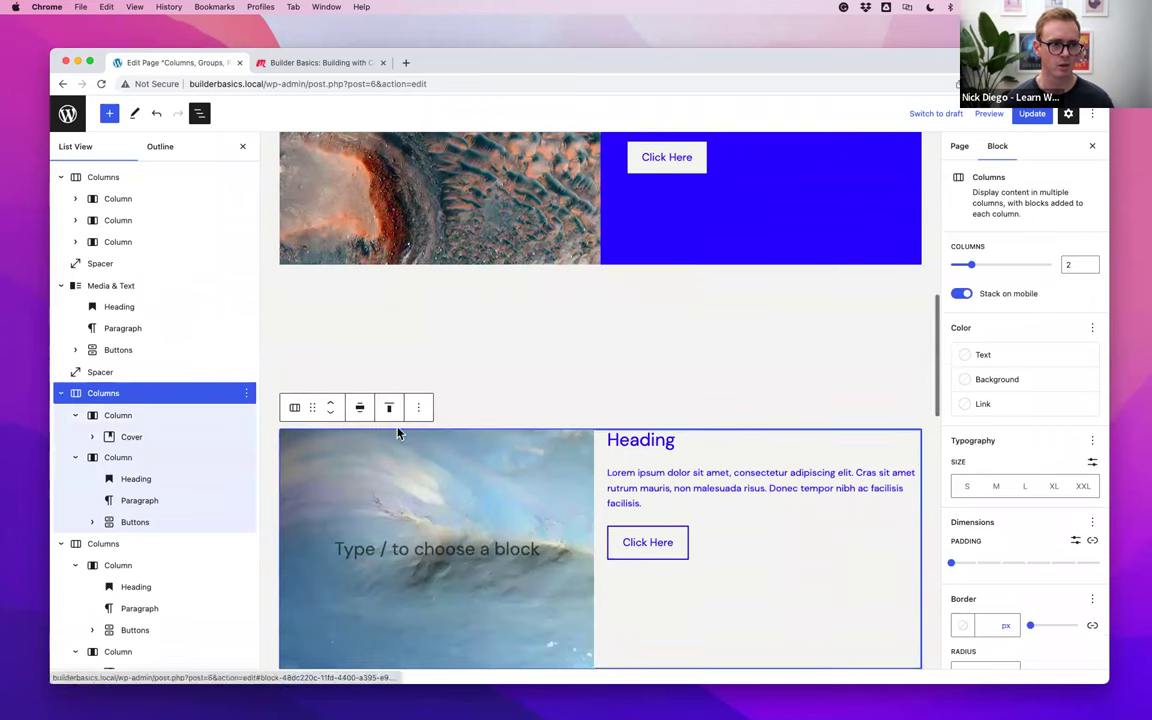
scroll(549, 506, down, 1)
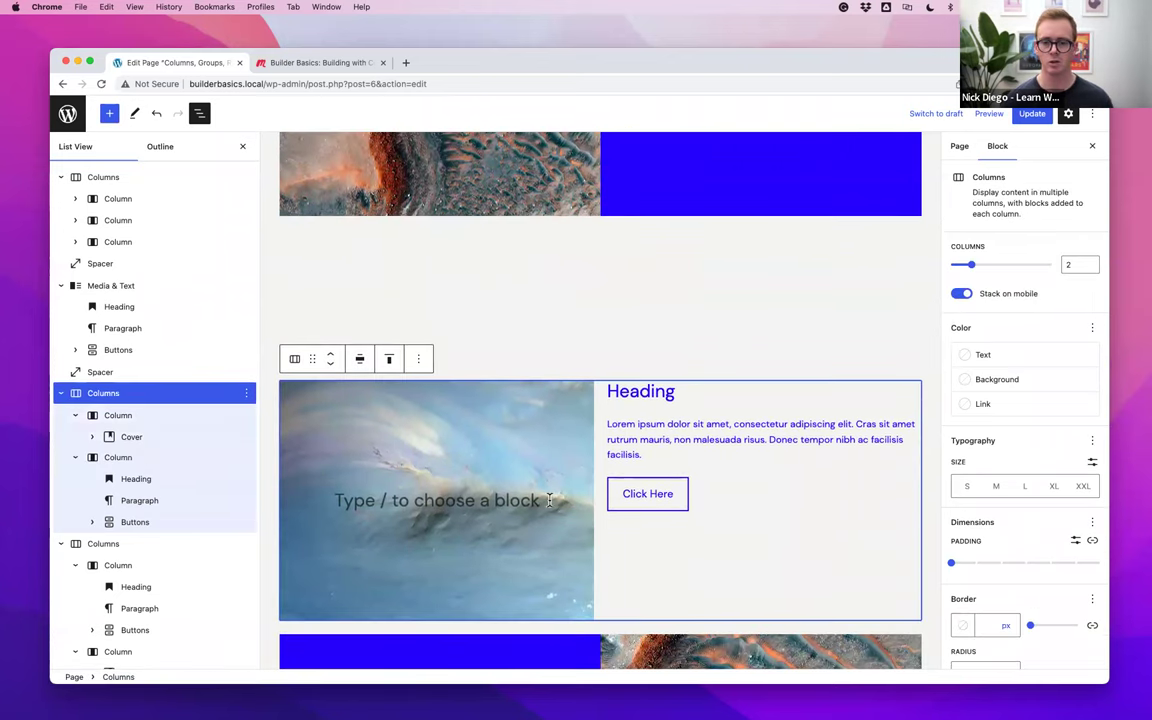
click(1091, 522)
click(1015, 460)
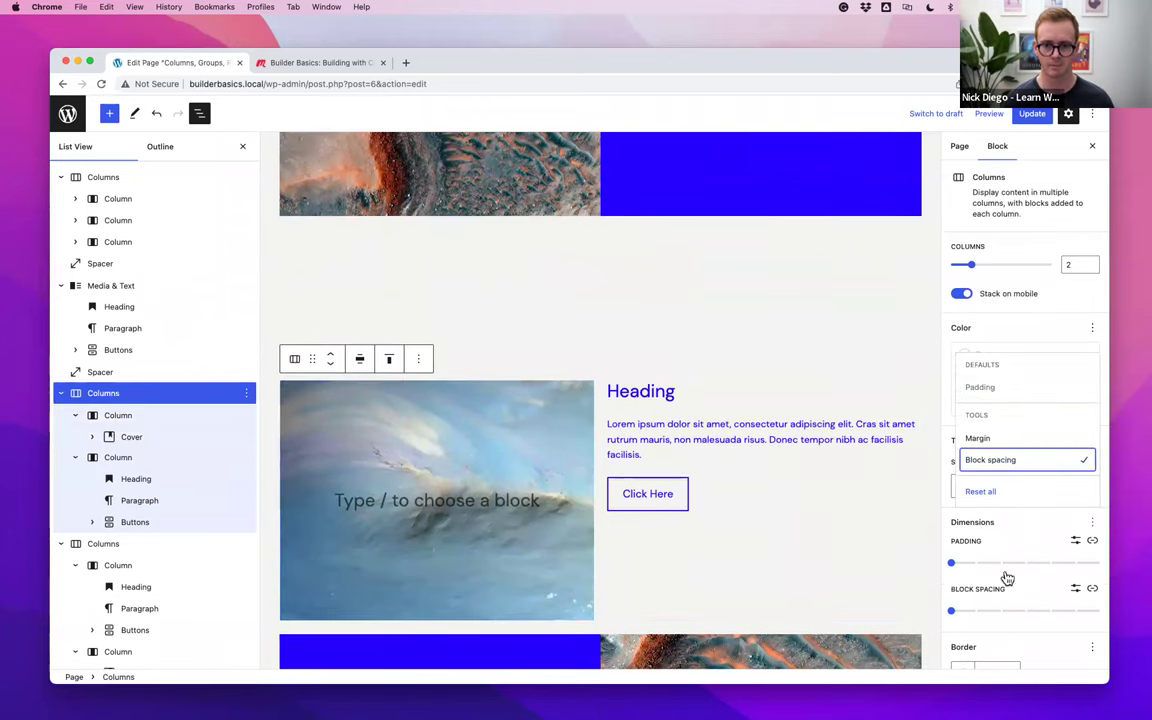
click(953, 612)
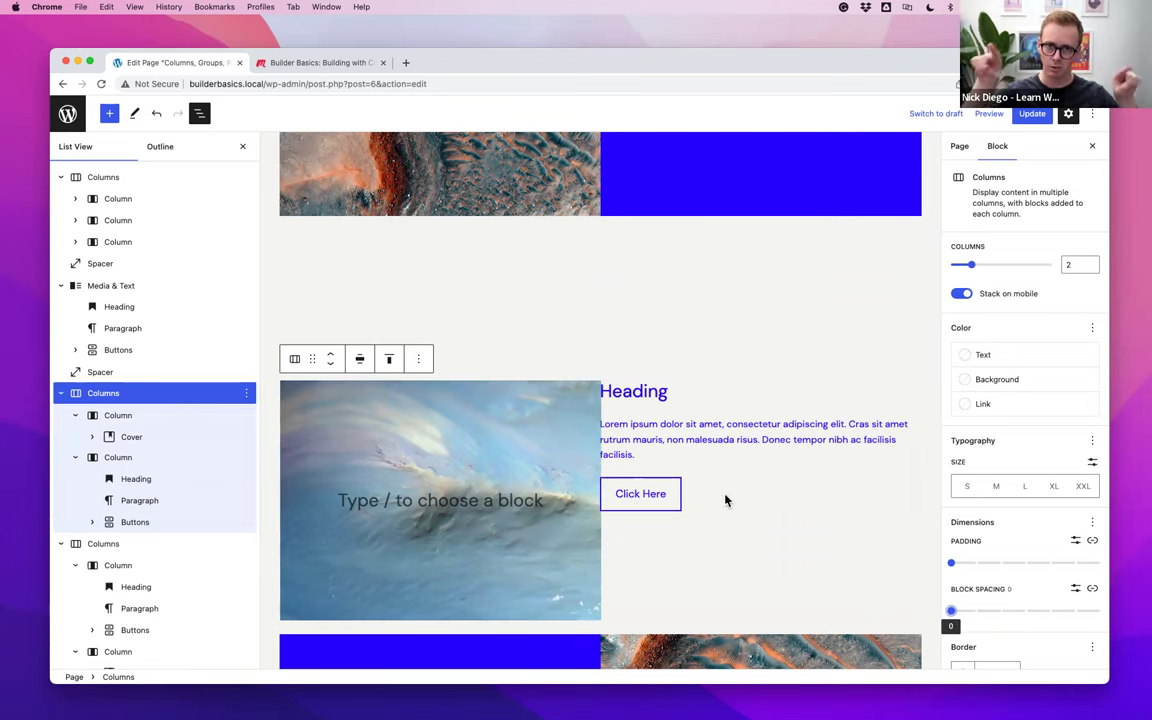
Set the text column's padding to 2 and give both columns of the new section a width of 50%
click(164, 463)
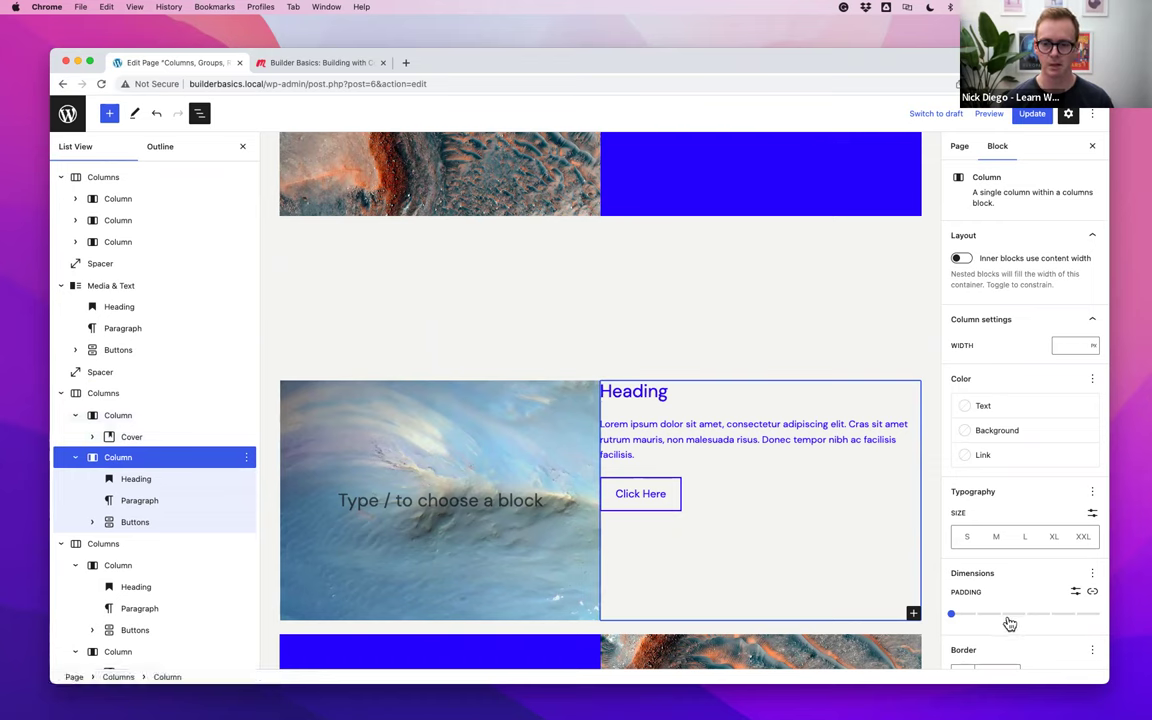
click(1000, 614)
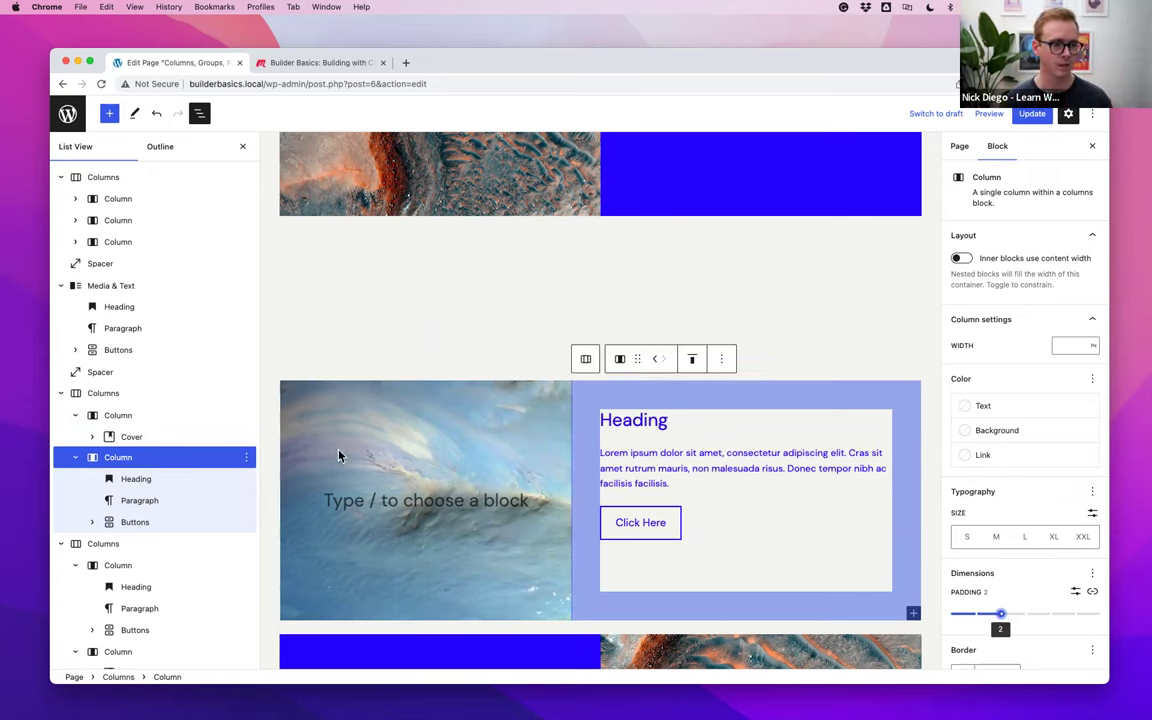
click(150, 415)
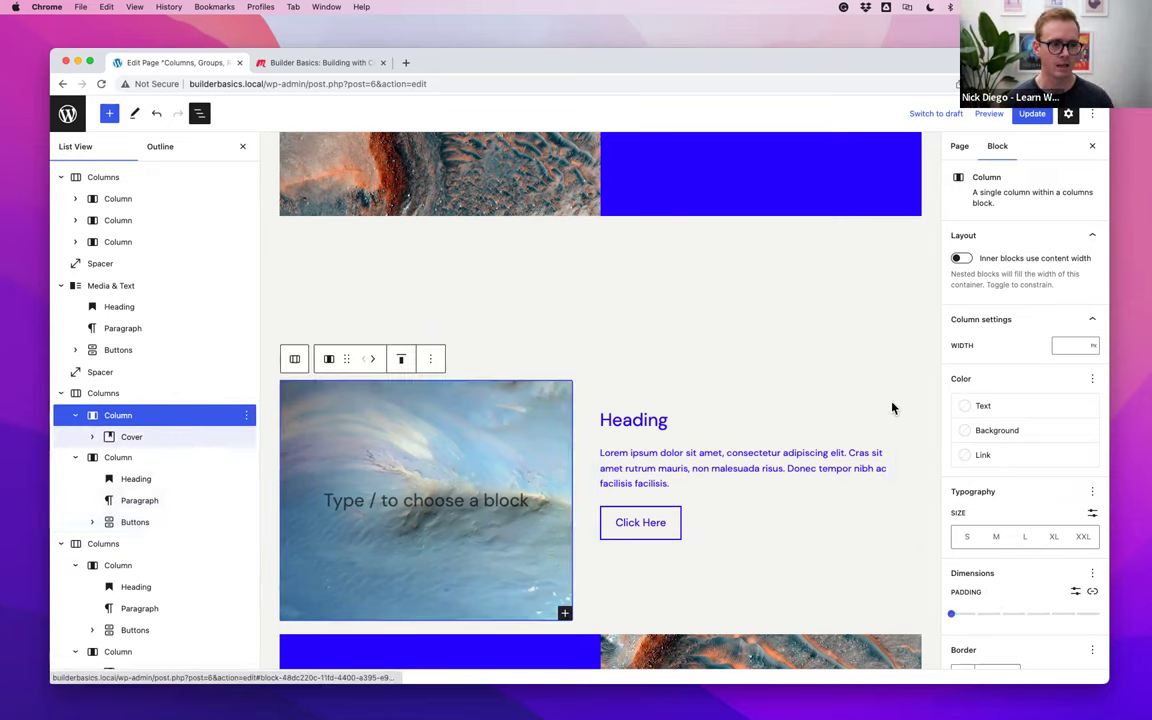
click(1093, 345)
click(1093, 360)
click(1061, 345)
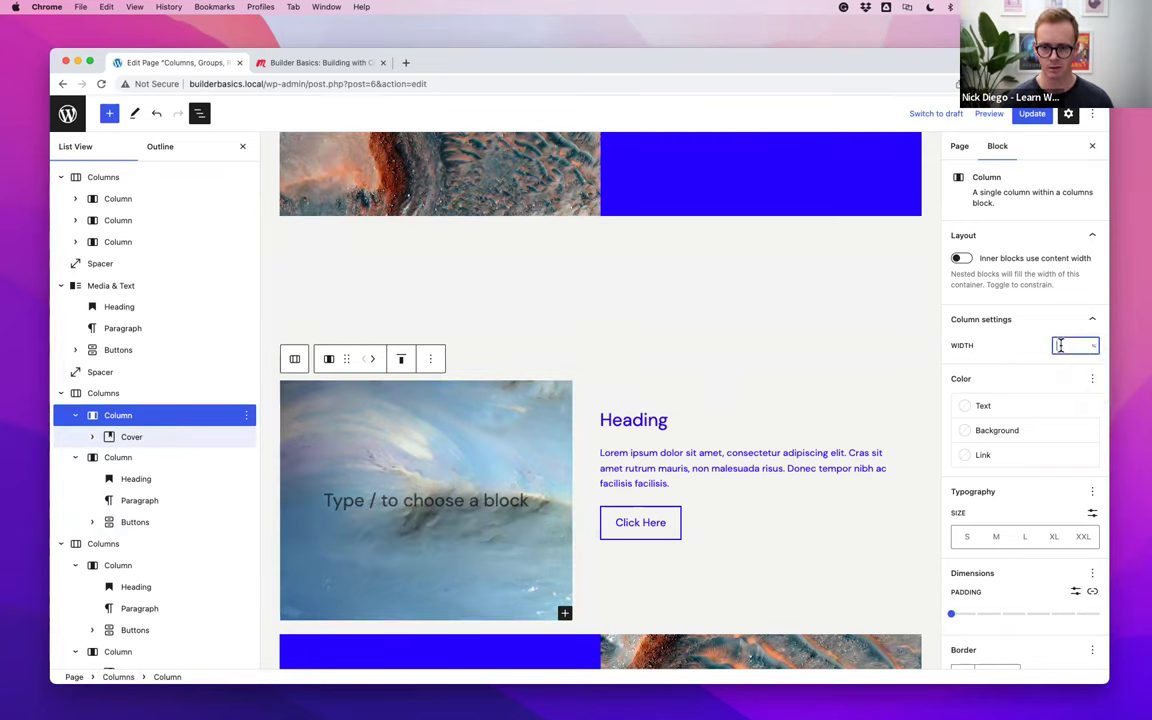
text(50)
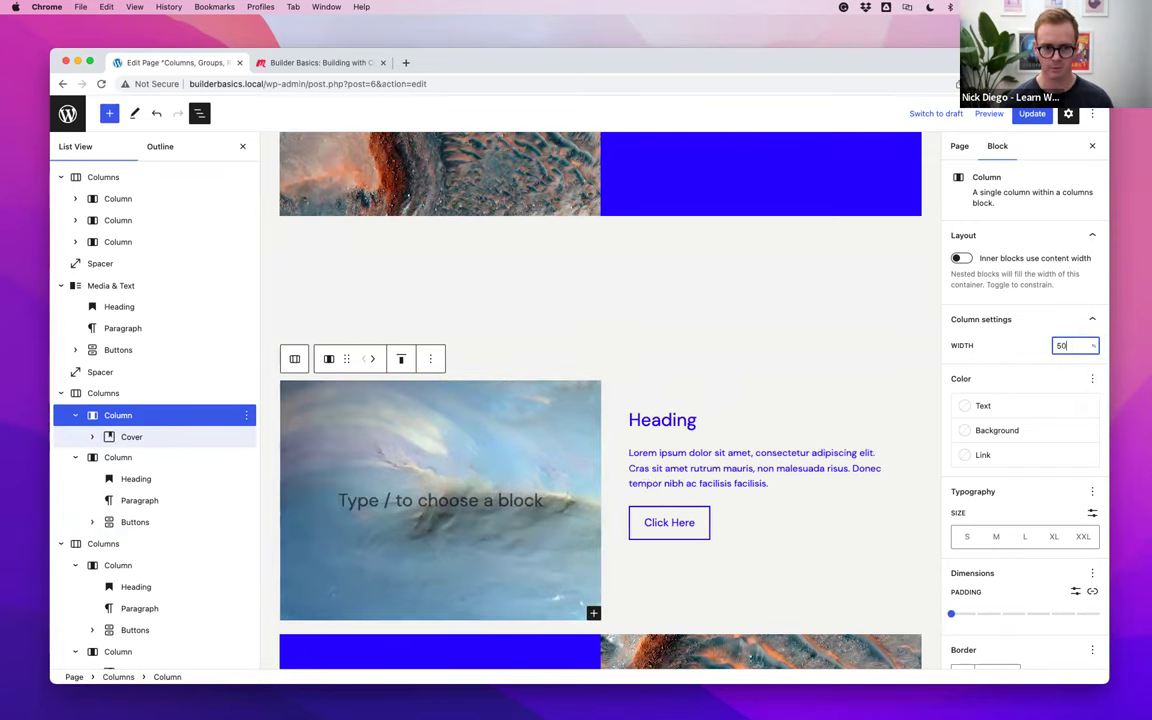
click(149, 460)
click(1093, 345)
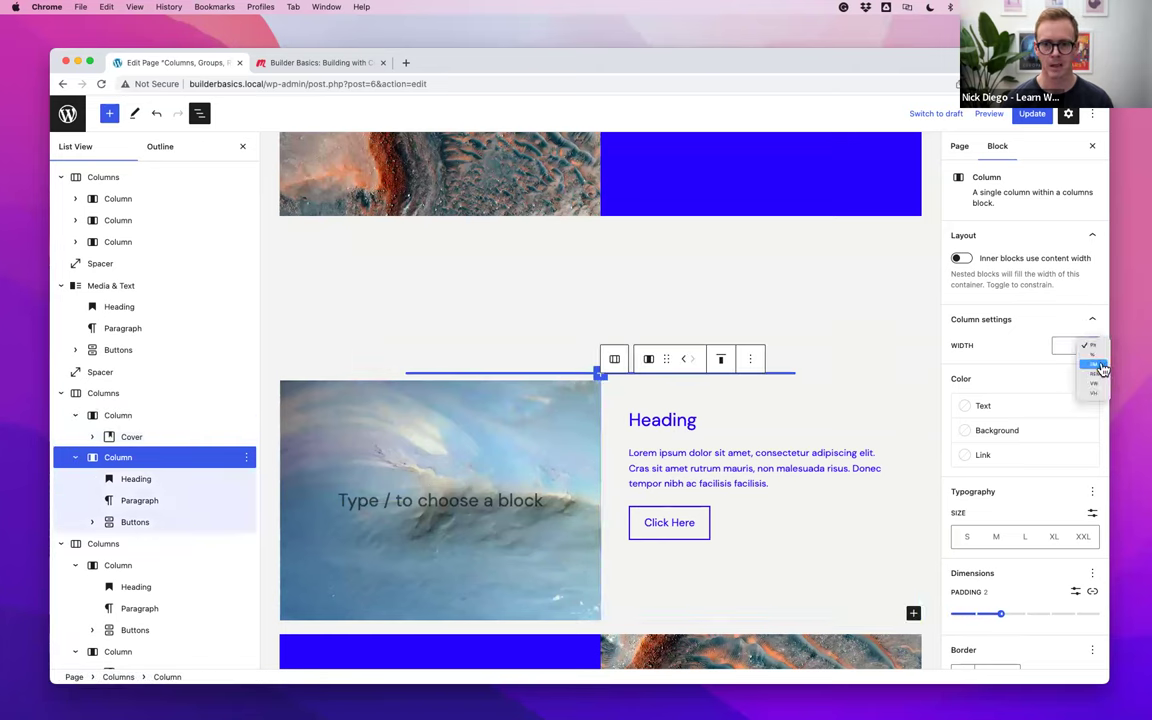
click(1069, 346)
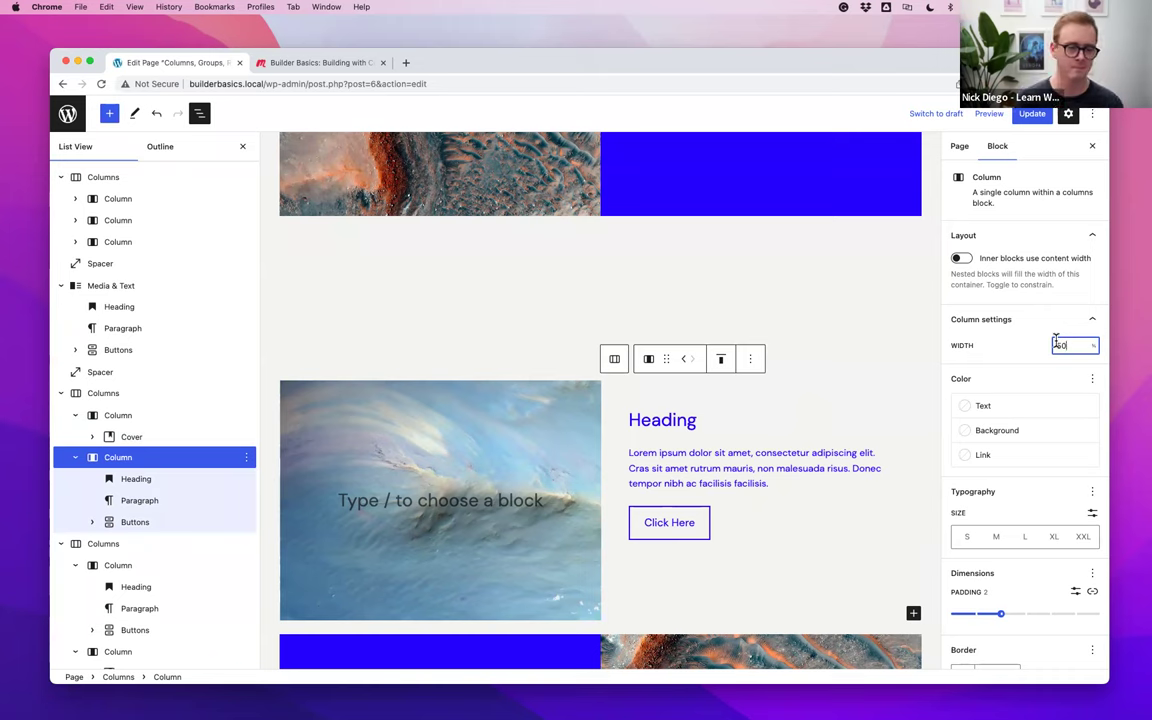
Align the new Columns block's content vertically to the middle
click(117, 393)
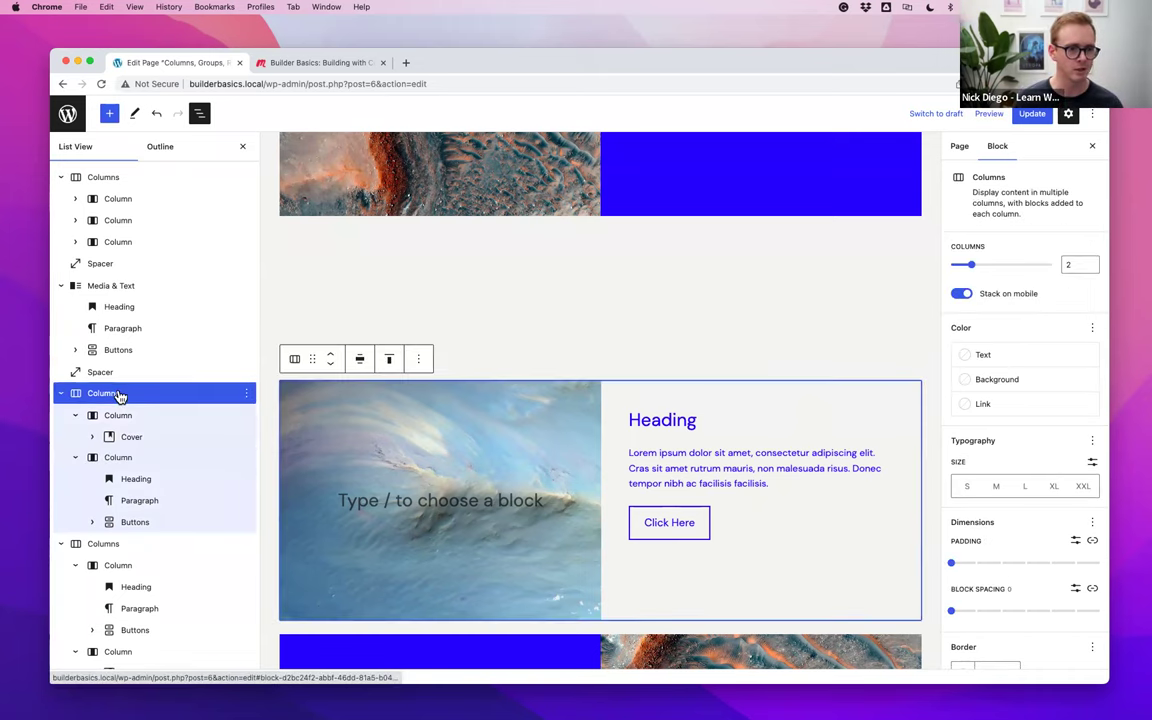
click(390, 360)
click(422, 428)
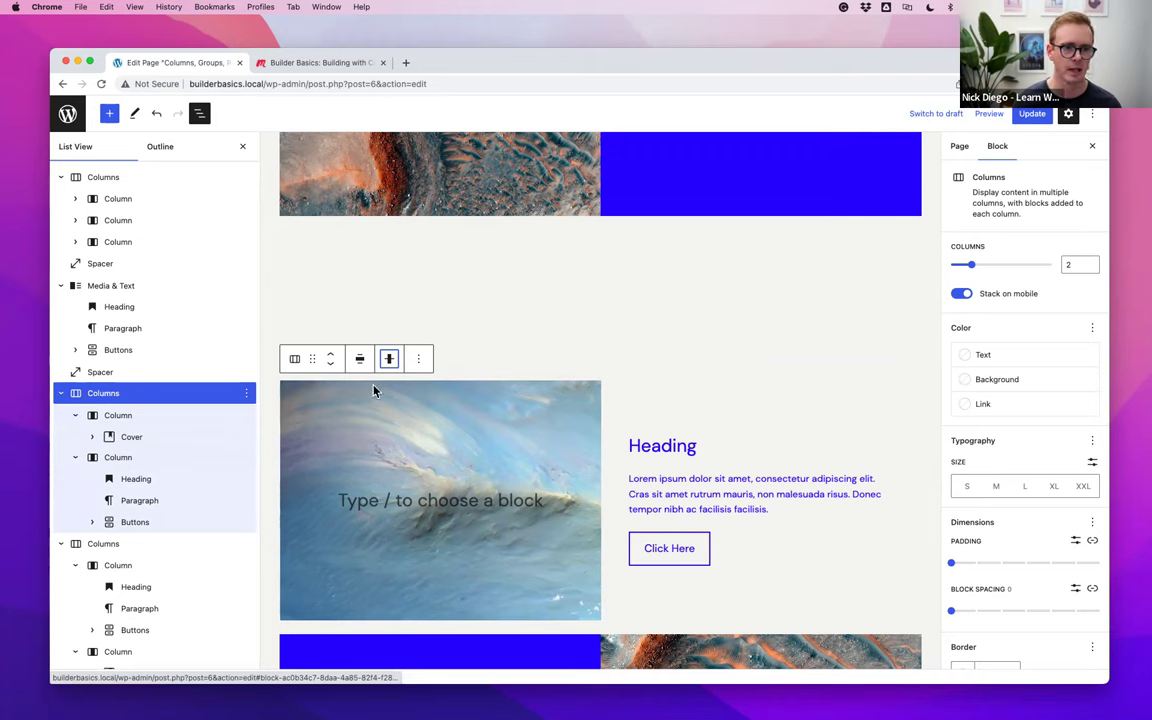
Give the new Columns block the Contrast (2500FF) background color and set its padding to 0
click(965, 381)
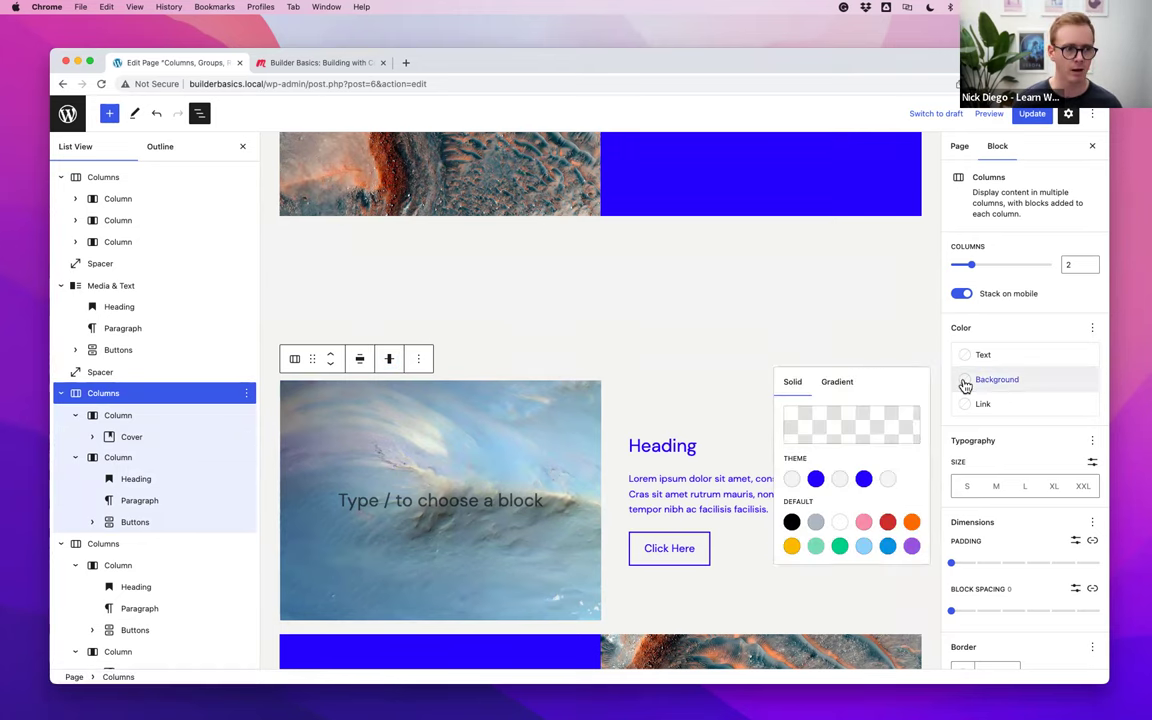
click(816, 479)
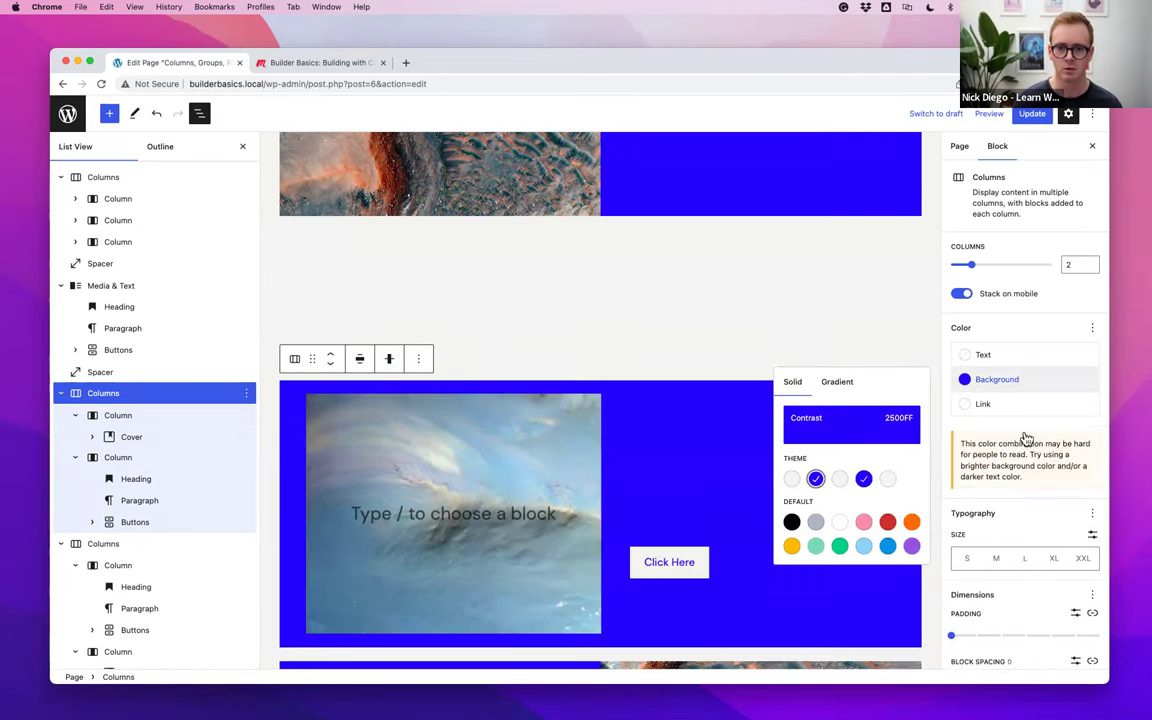
scroll(1040, 500, down, 3)
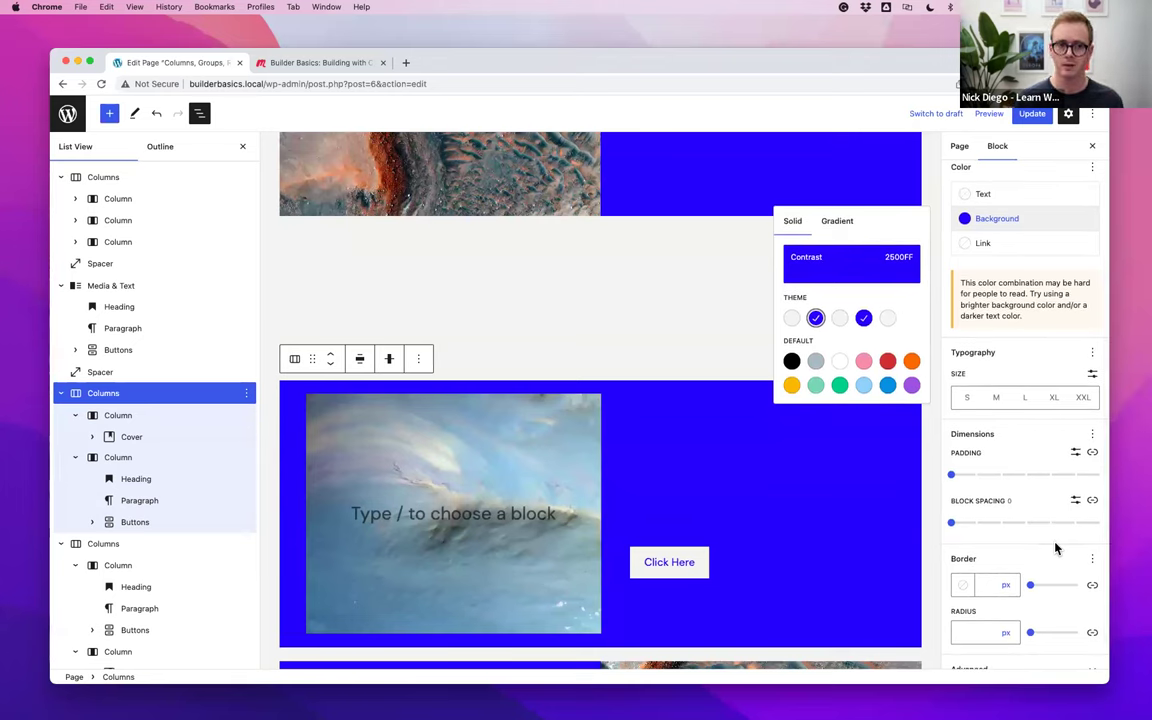
click(952, 477)
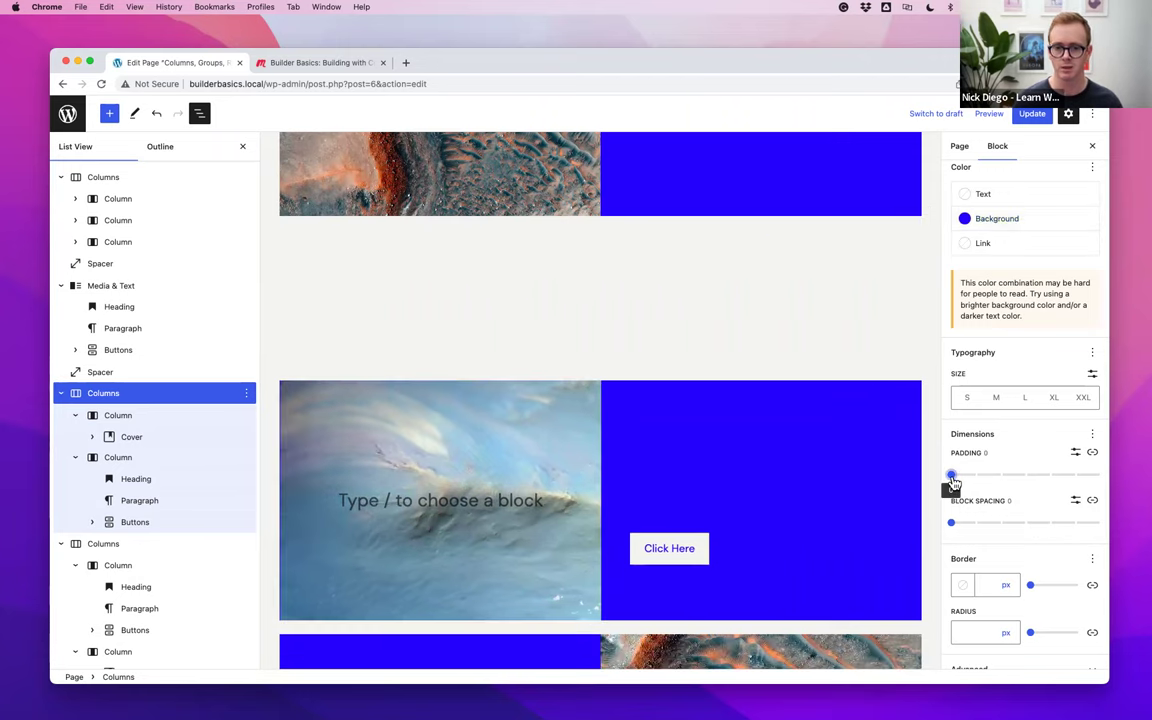
Set the new Columns block's text color to the theme's Base color (F3F3F1)
scroll(952, 482, up, 3)
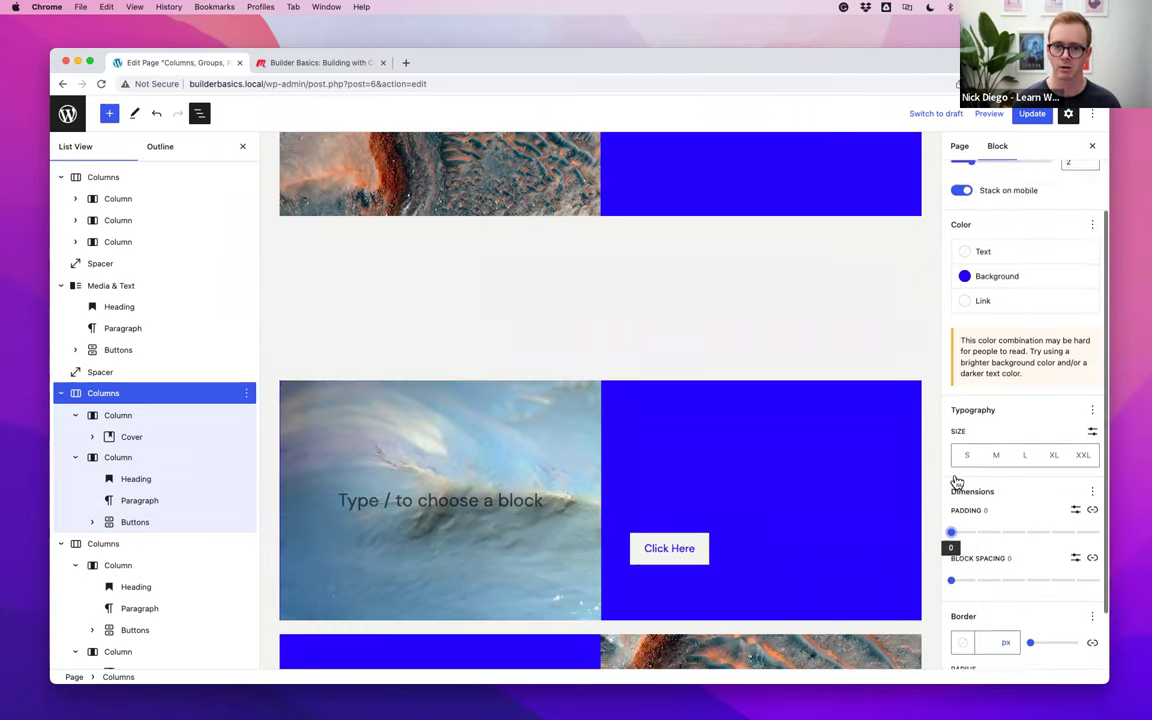
click(983, 316)
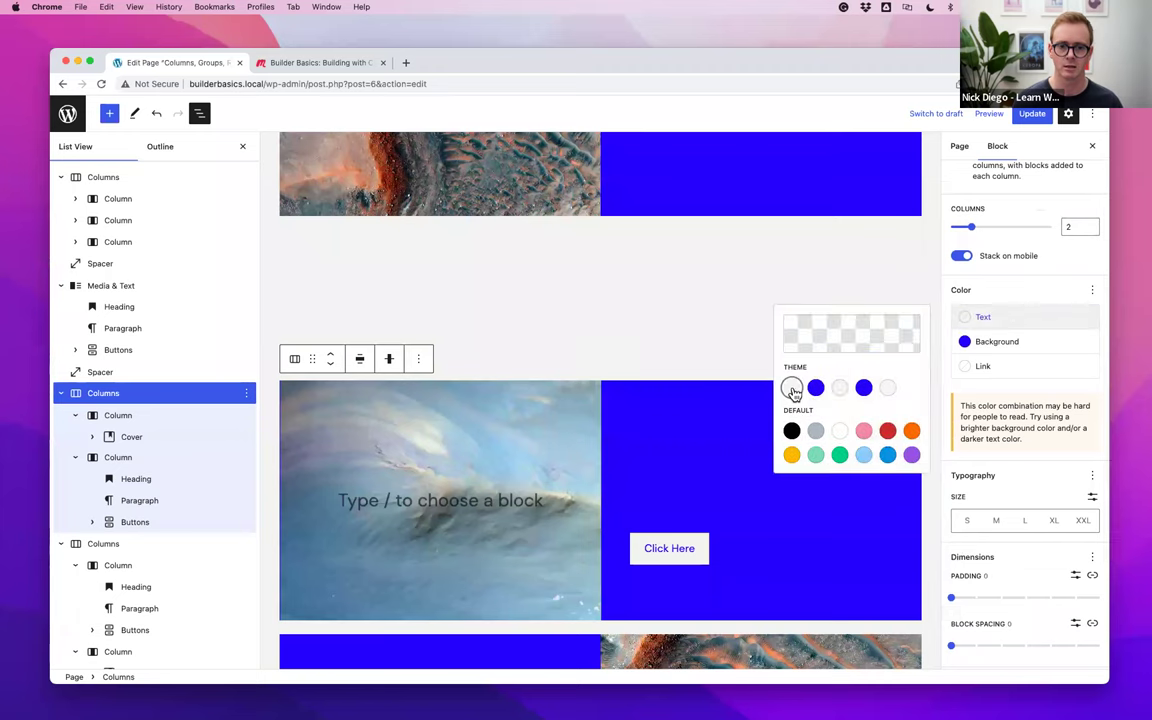
click(791, 388)
Compare the rebuilt Columns section with the original Media & Text section above it
scroll(643, 463, up, 3)
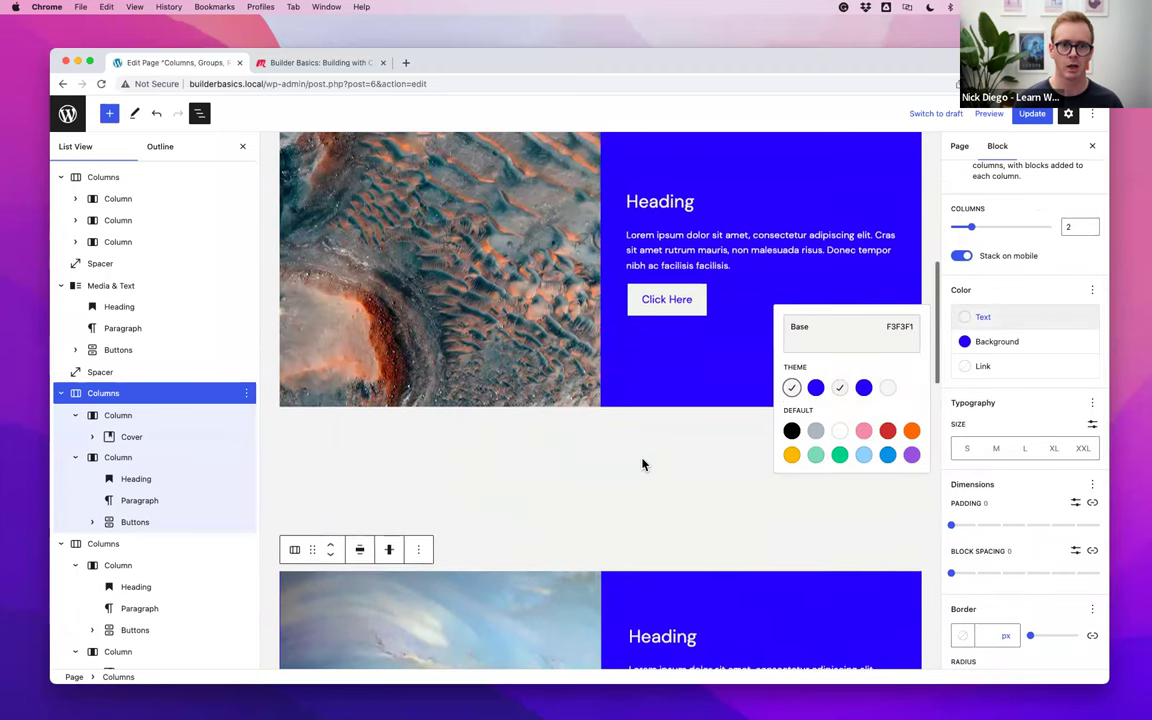
scroll(684, 378, down, 2)
scroll(684, 378, up, 3)
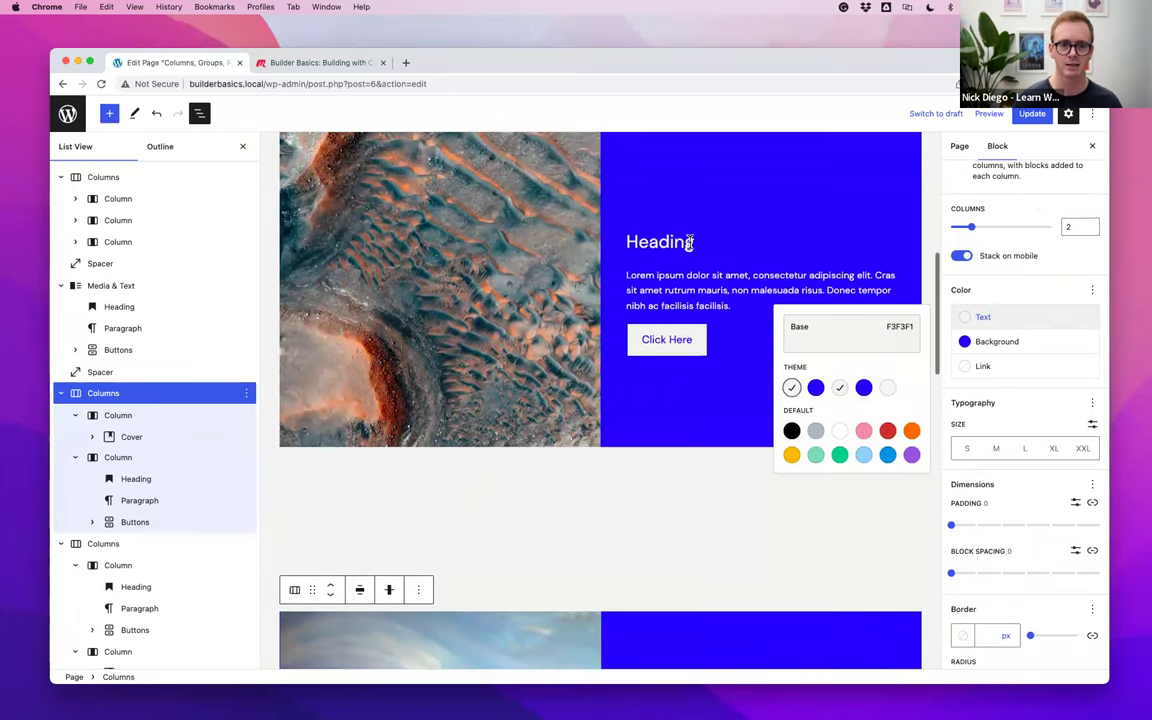
scroll(738, 411, down, 3)
scroll(740, 411, down, 2)
scroll(743, 411, up, 1)
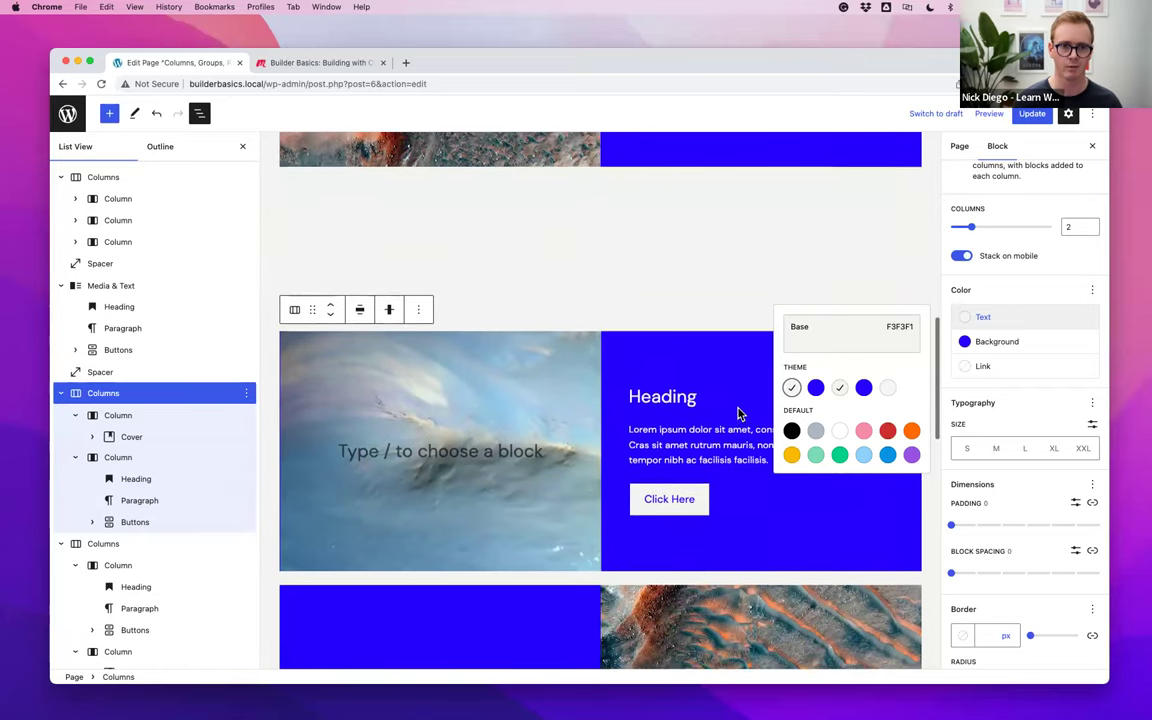
click(658, 407)
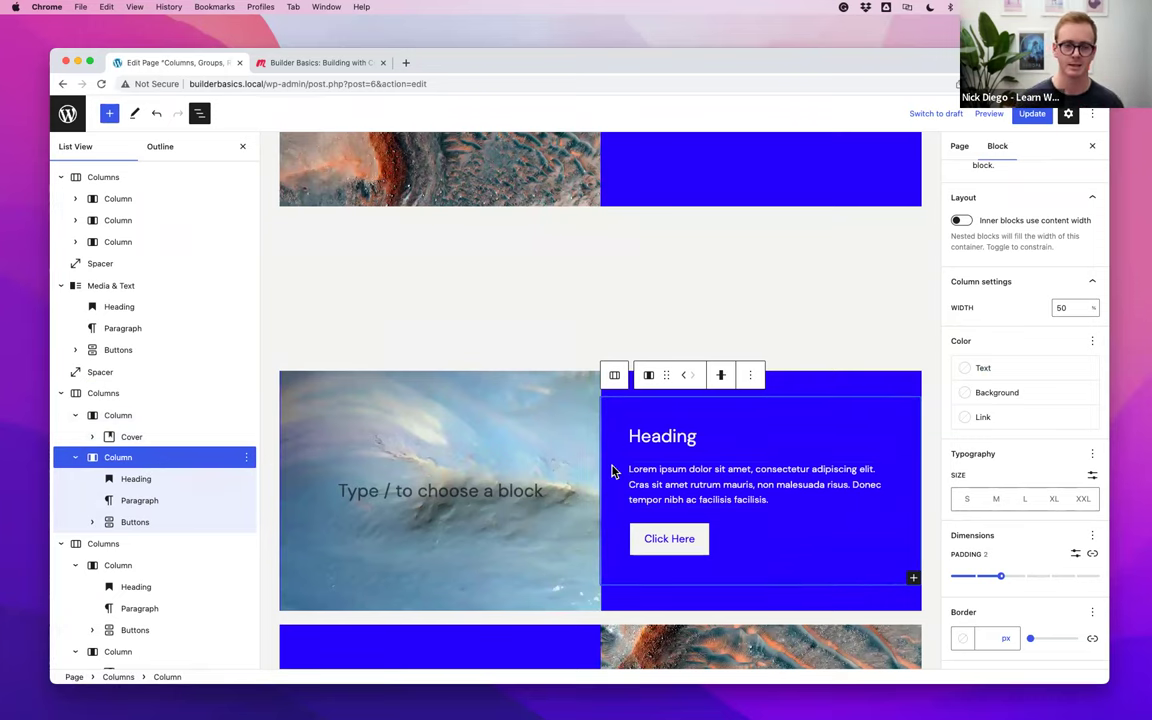
scroll(589, 368, up, 2)
Preview the page at mobile size to check how both sections stack, and return to the desktop view
click(989, 113)
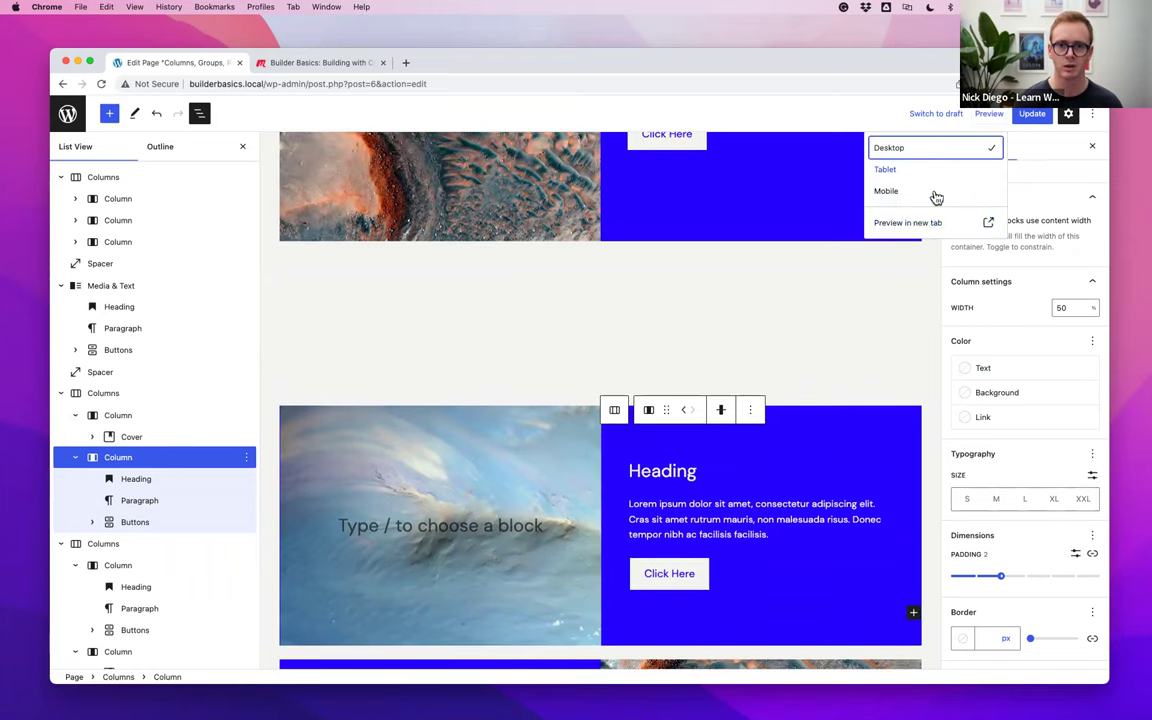
click(900, 191)
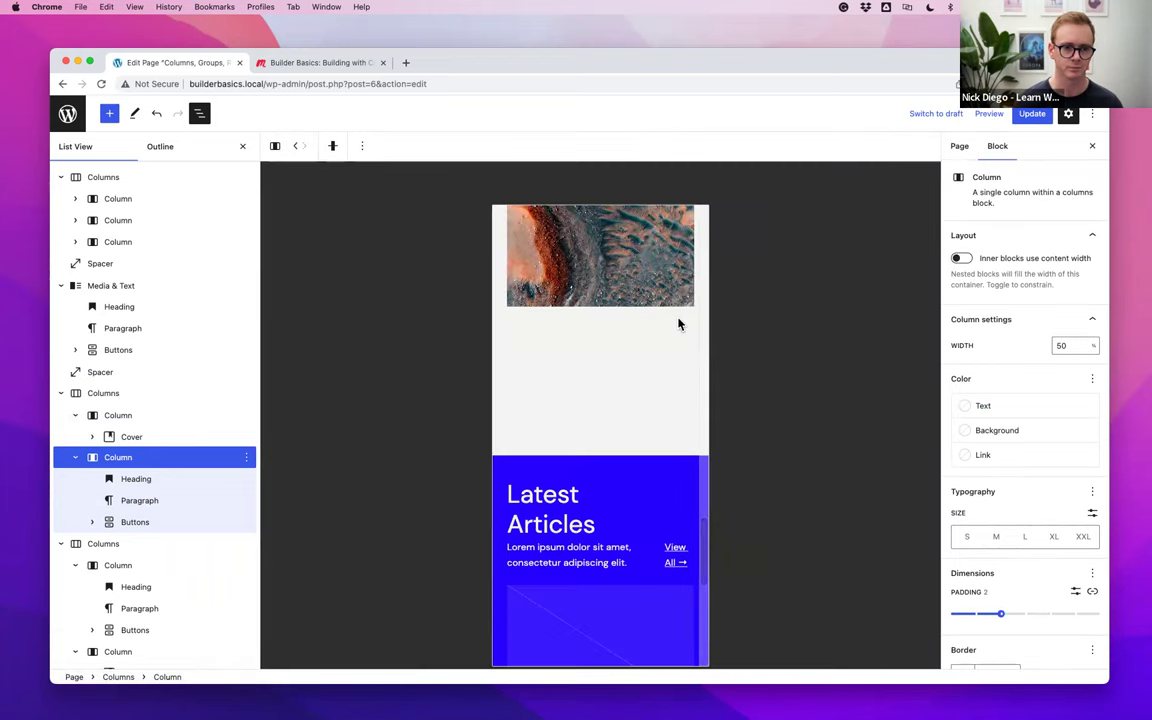
scroll(678, 323, down, 1)
scroll(676, 325, up, 3)
scroll(676, 325, up, 5)
scroll(676, 325, down, 6)
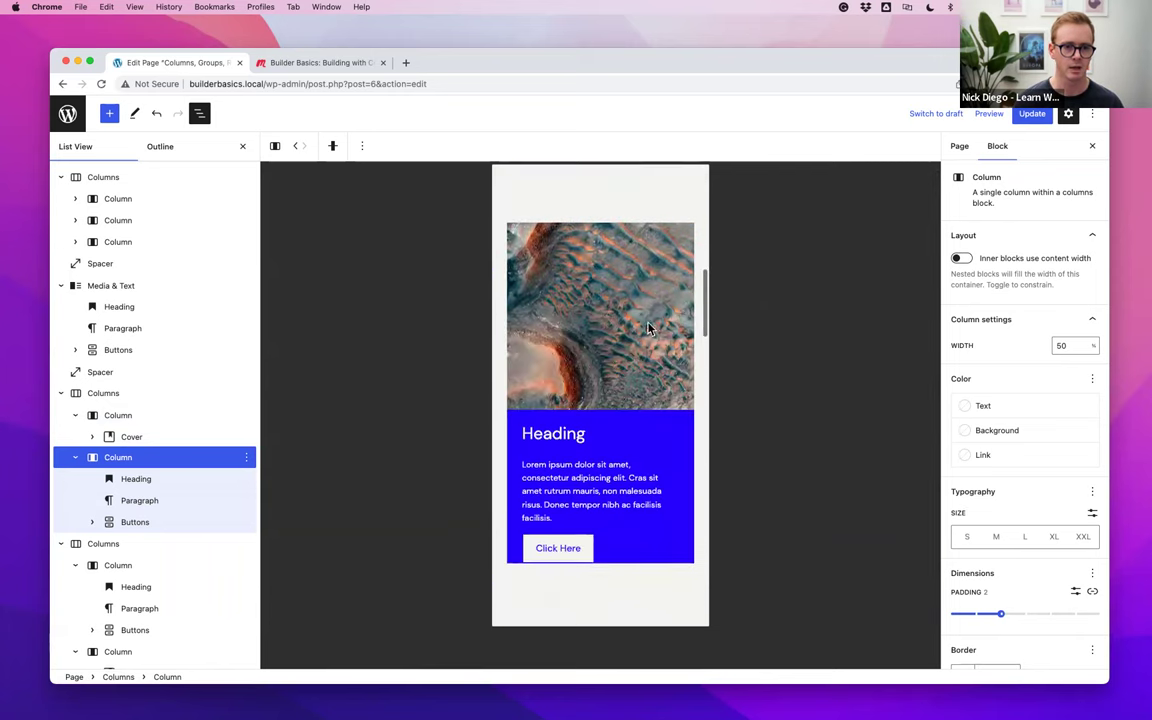
scroll(609, 542, down, 5)
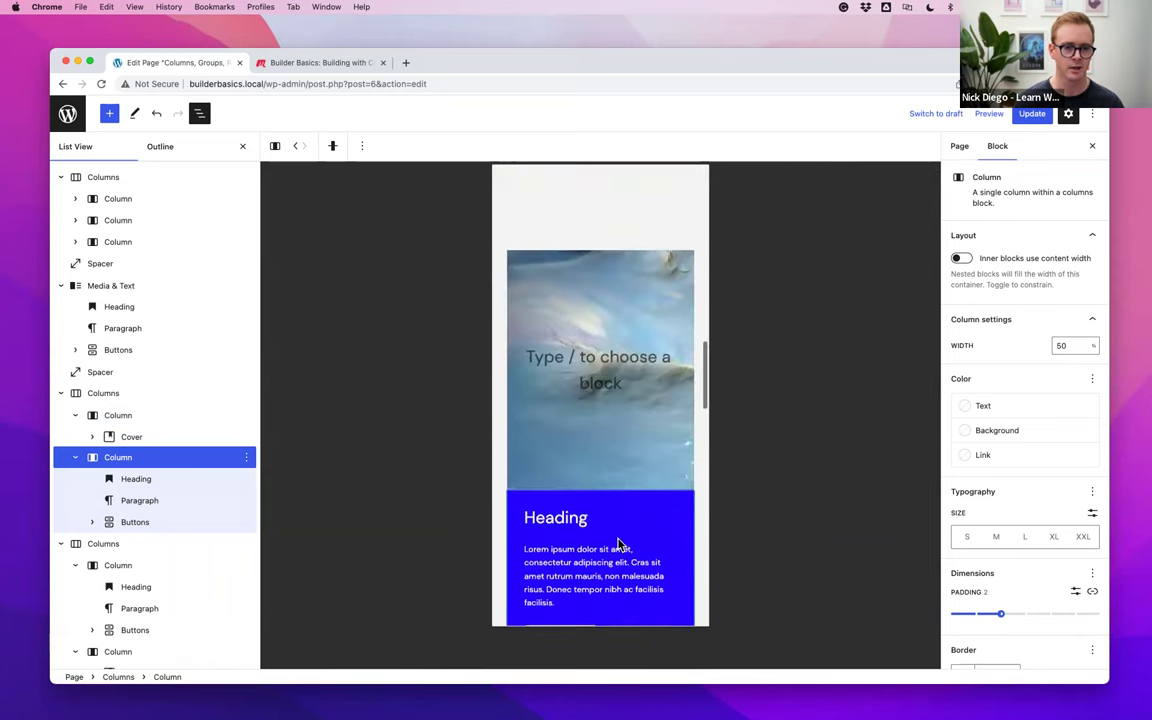
scroll(630, 542, down, 3)
scroll(627, 545, up, 1)
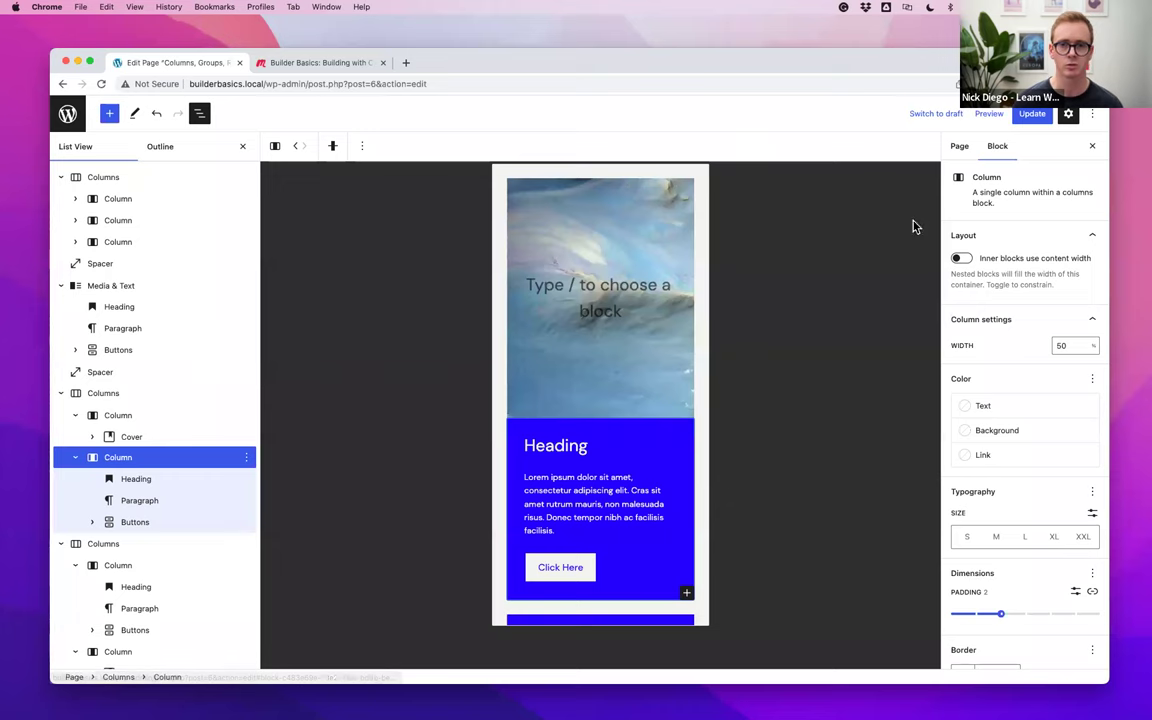
click(987, 115)
click(980, 152)
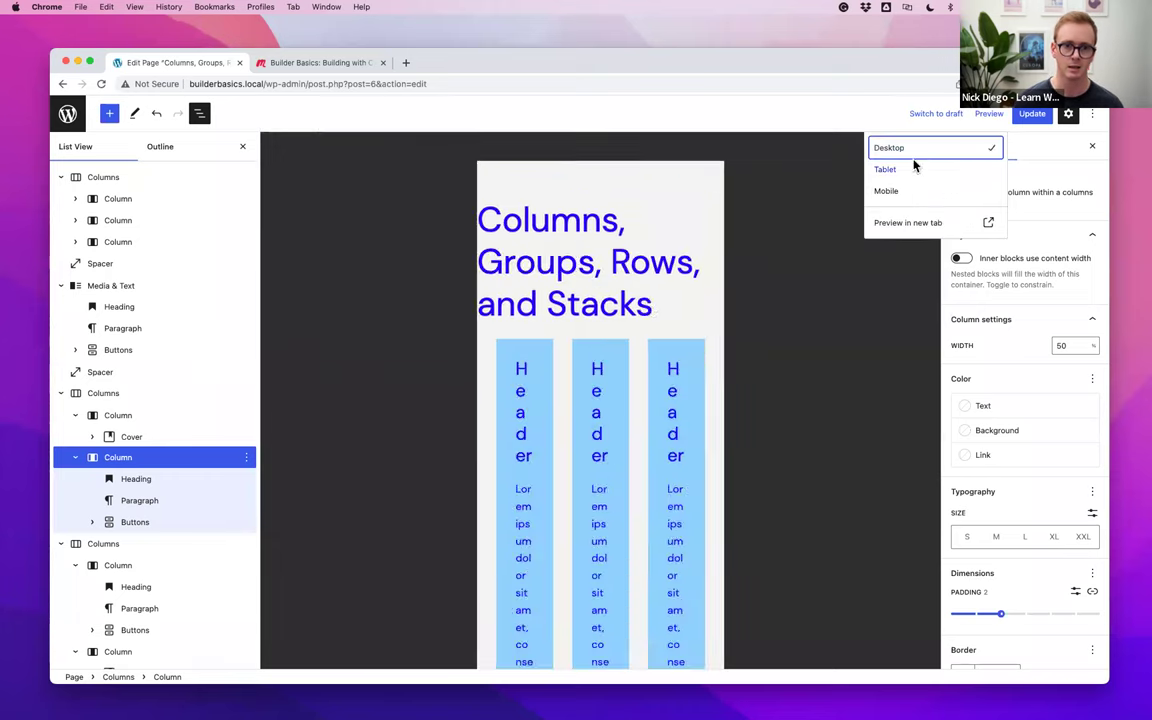
Show the Media & Text block's media on the right side of its text
scroll(522, 506, down, 5)
click(483, 476)
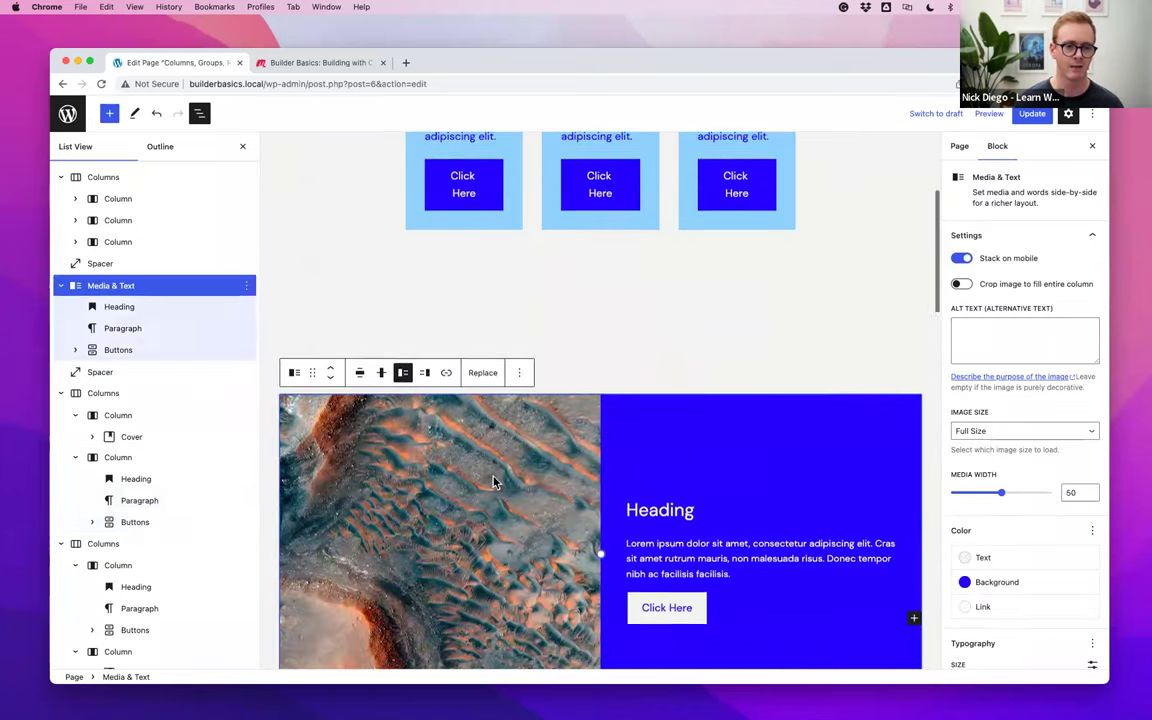
scroll(440, 420, down, 3)
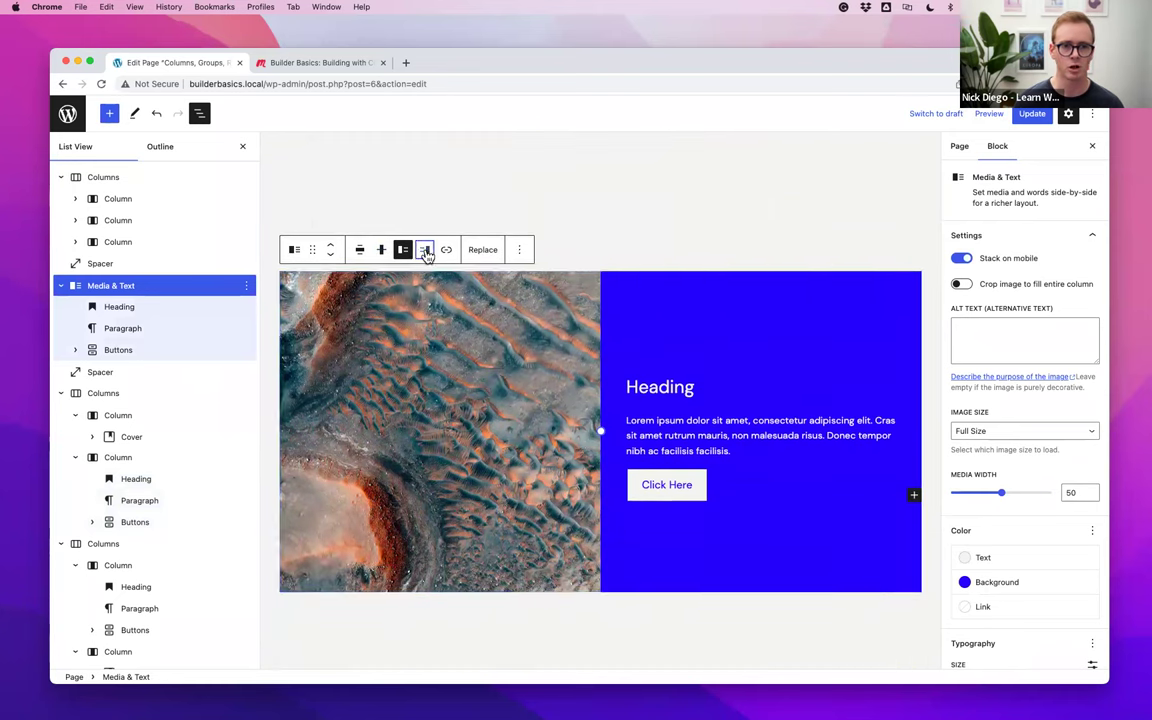
click(424, 249)
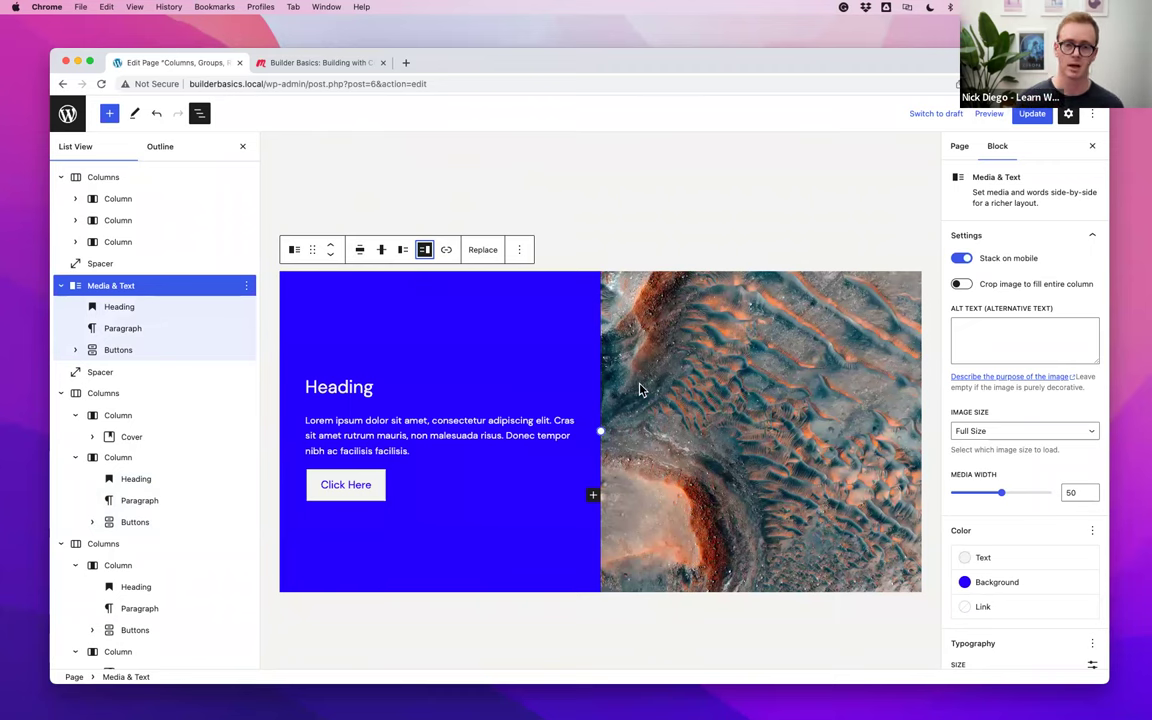
Move the Cover column of the rebuilt Columns section to the right of its text column
scroll(641, 390, down, 10)
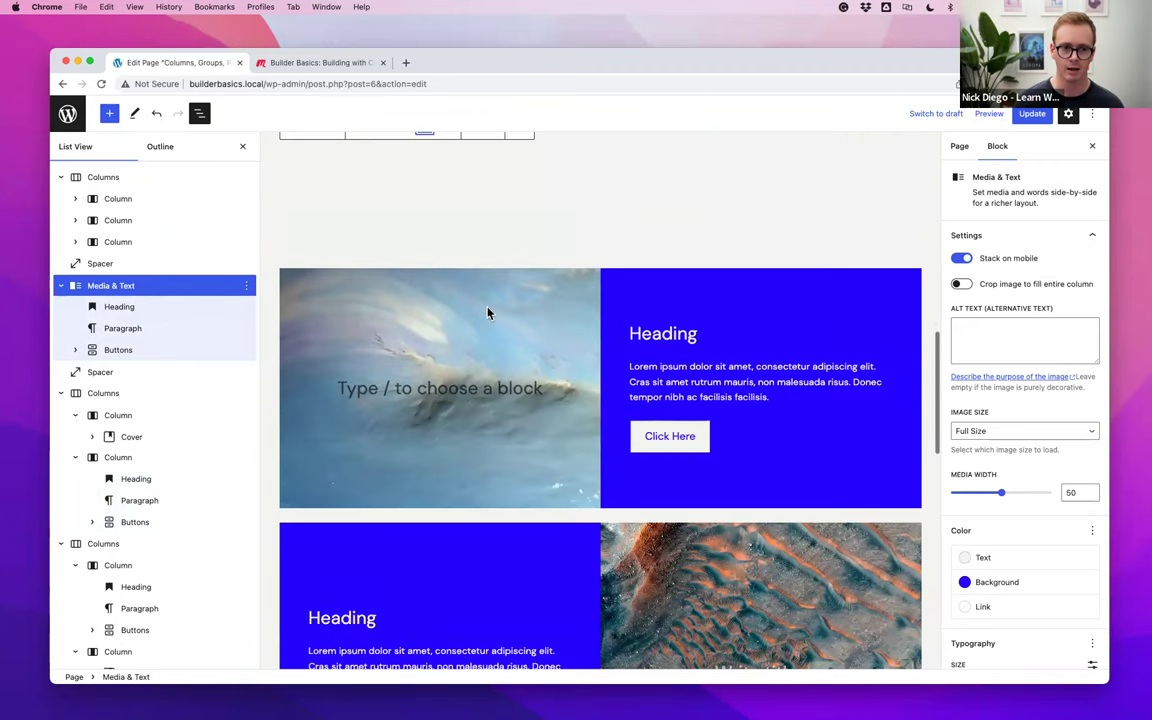
click(487, 313)
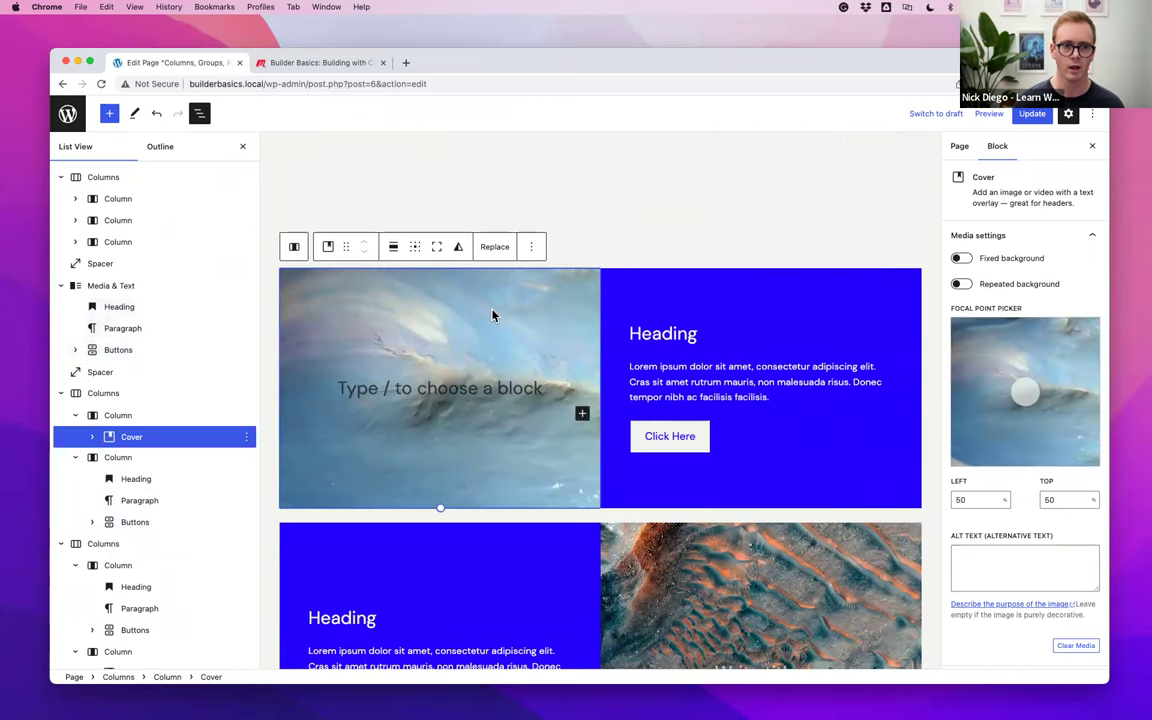
click(144, 419)
click(380, 246)
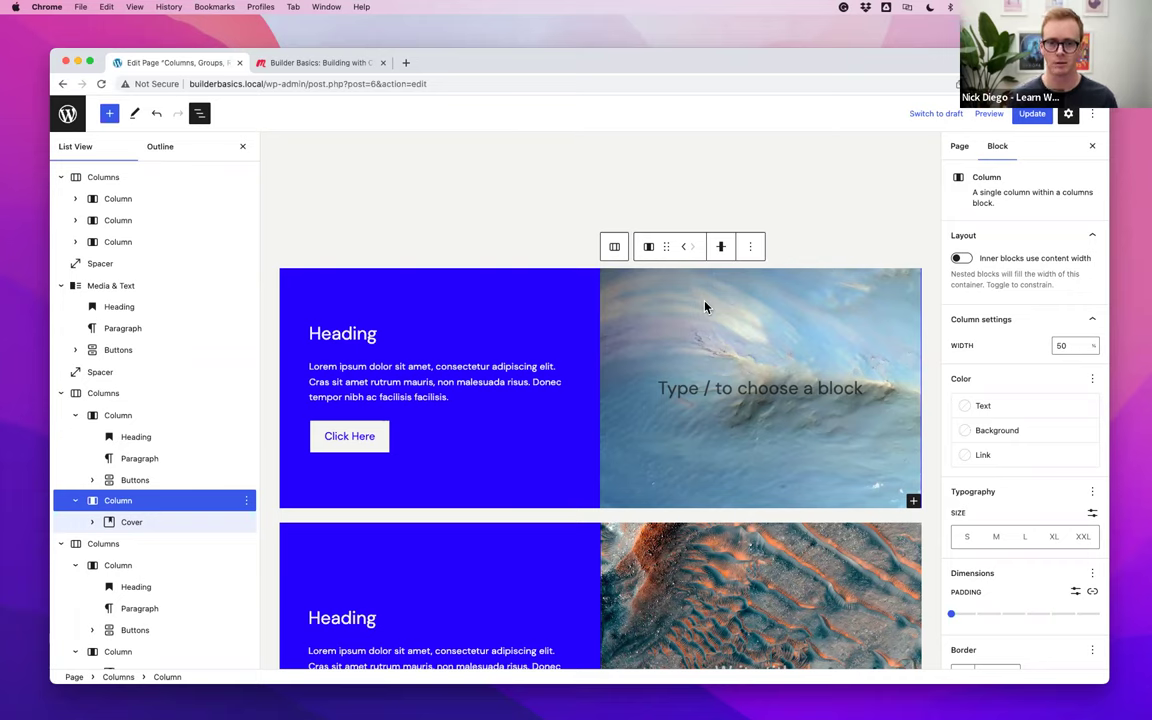
Examine the rebuilt Columns block's advanced settings, including its additional CSS classes field
scroll(1052, 350, down, 2)
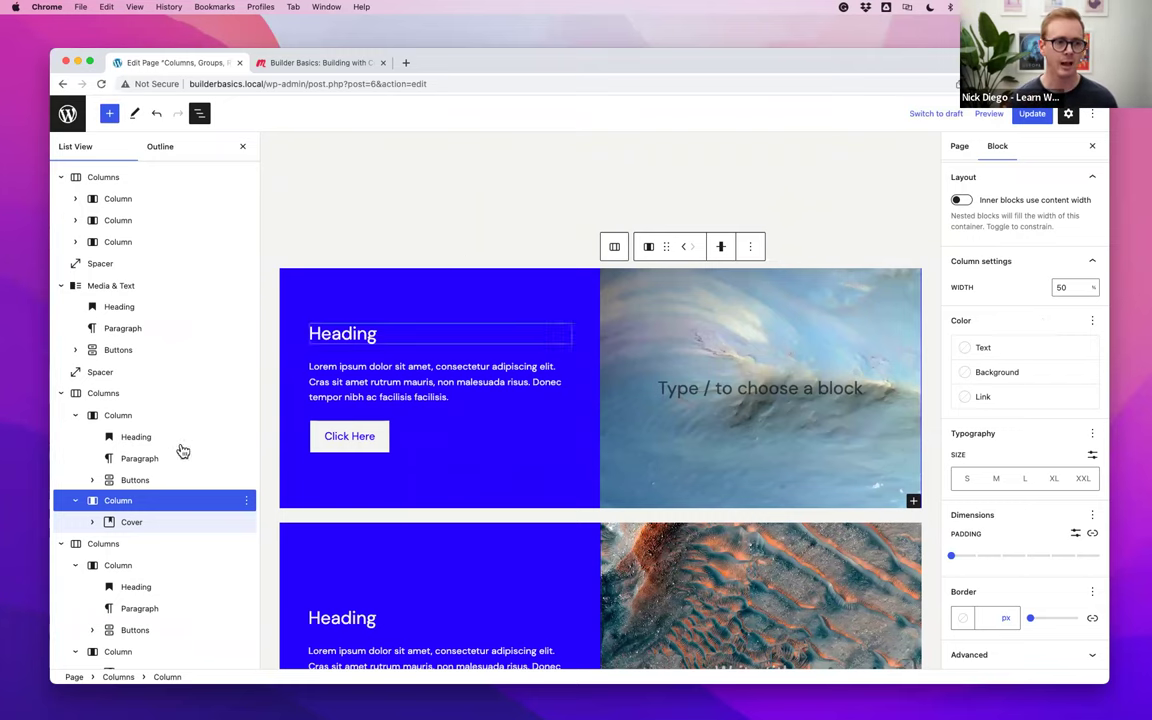
click(175, 397)
scroll(995, 522, down, 3)
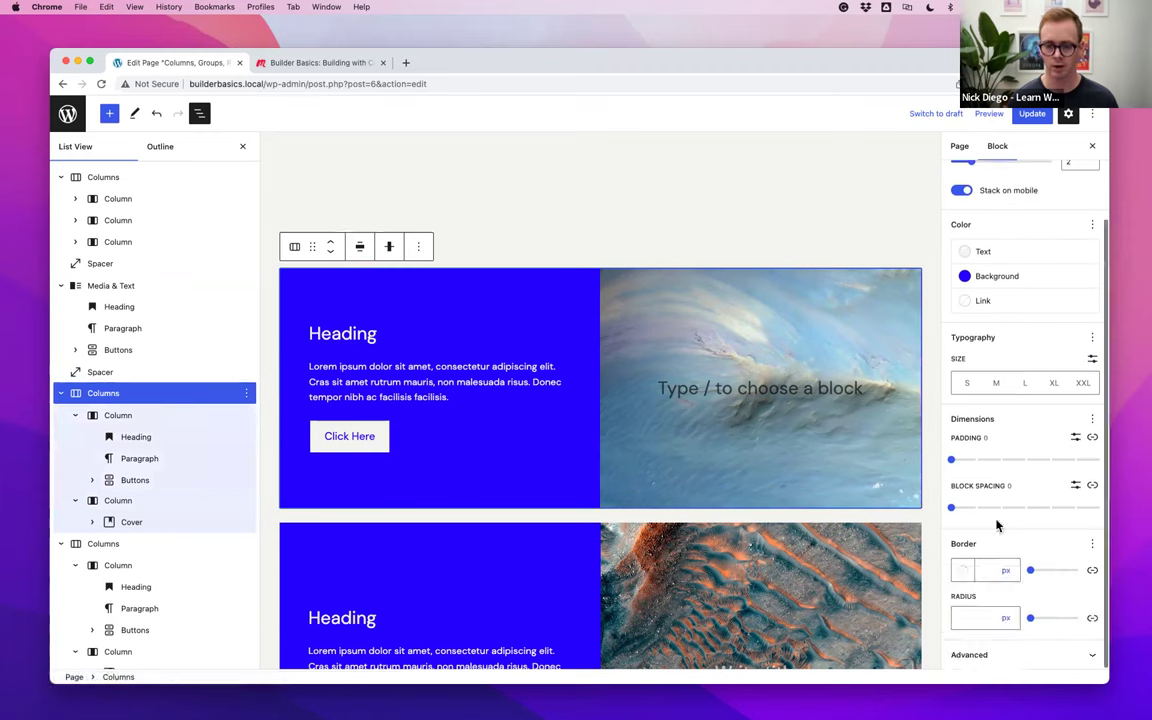
click(1020, 650)
click(962, 627)
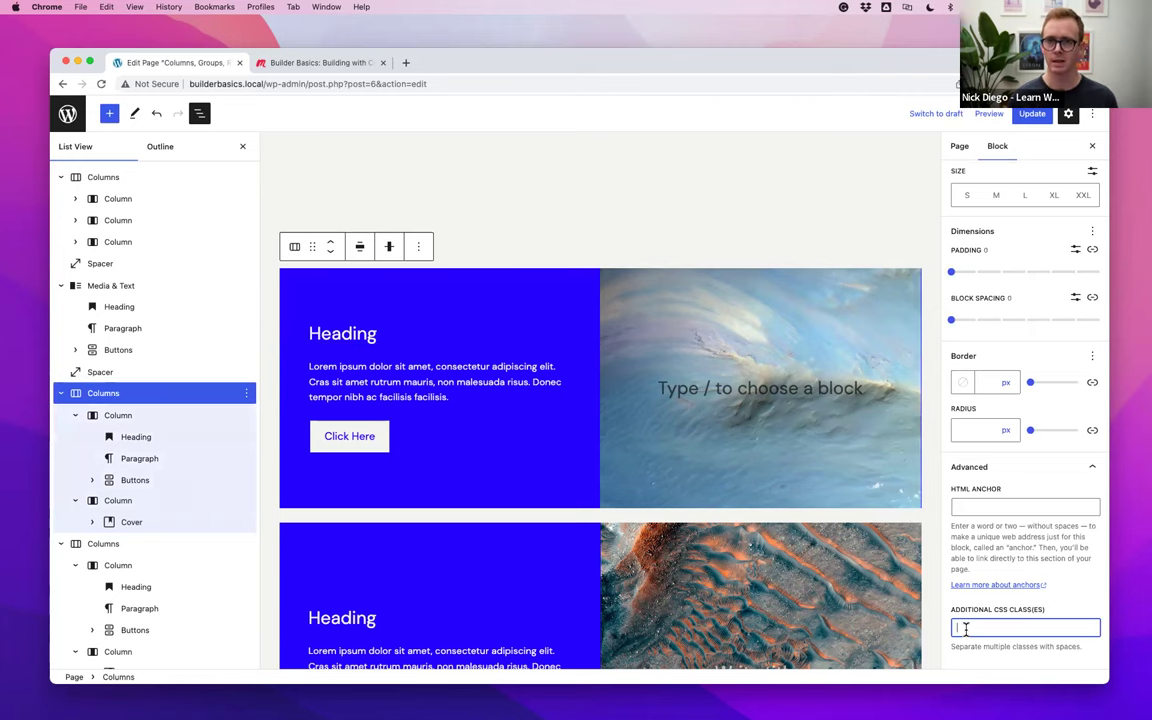
scroll(1008, 540, up, 5)
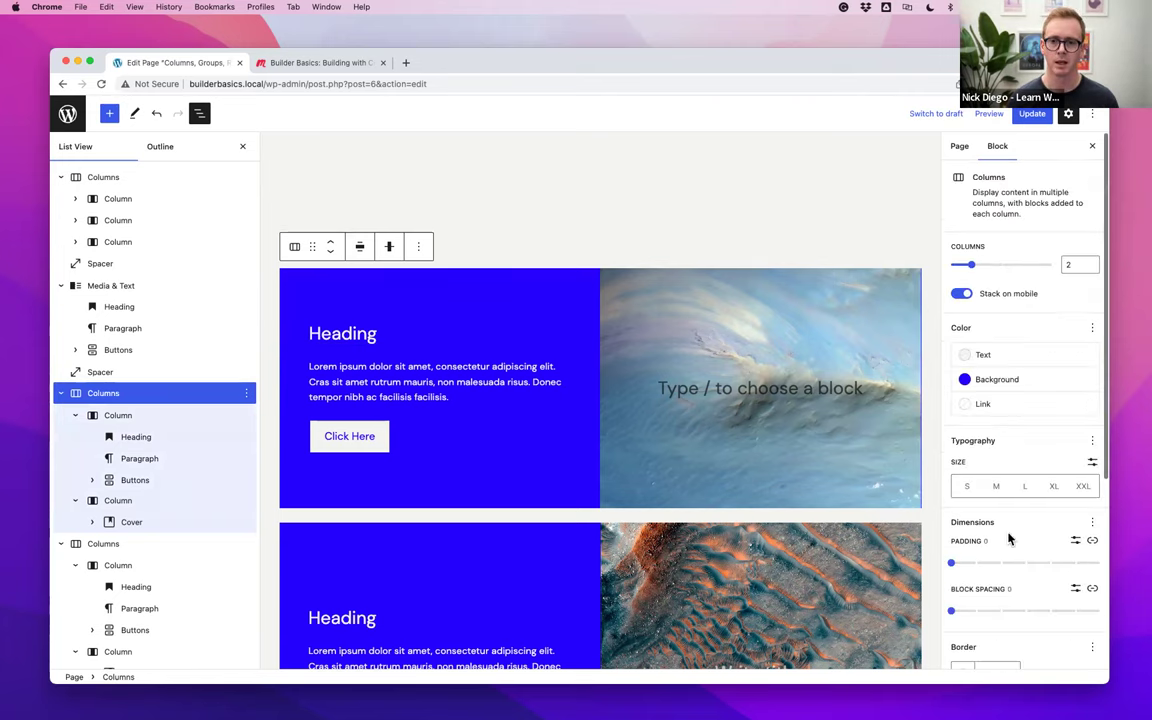
Apply the Outline style to the Click Here button in the rebuilt Columns section, comparing it with Fill
scroll(776, 484, up, 1)
scroll(776, 484, up, 5)
scroll(404, 555, down, 3)
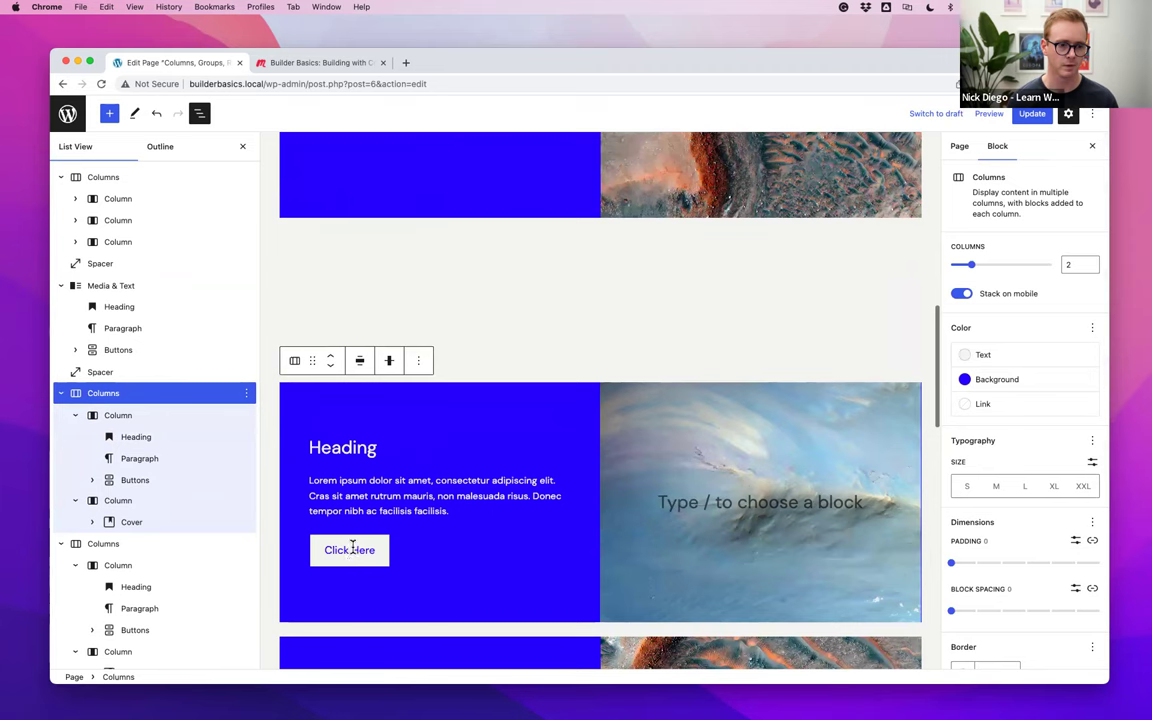
click(371, 553)
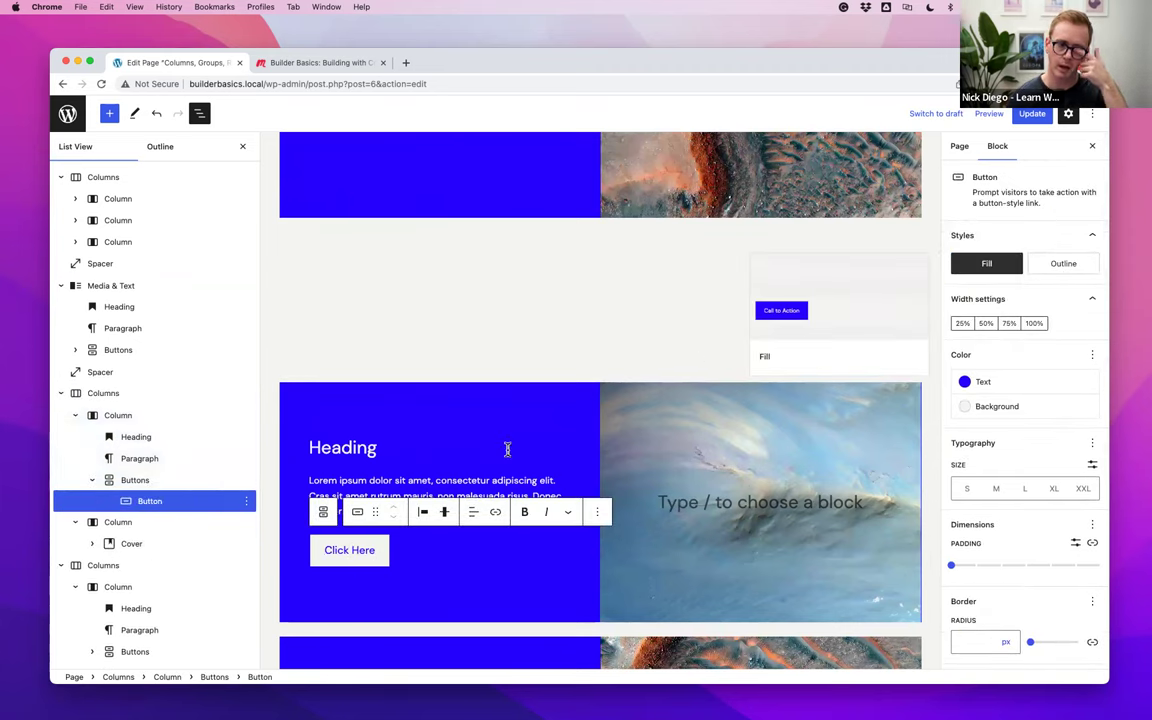
click(1076, 267)
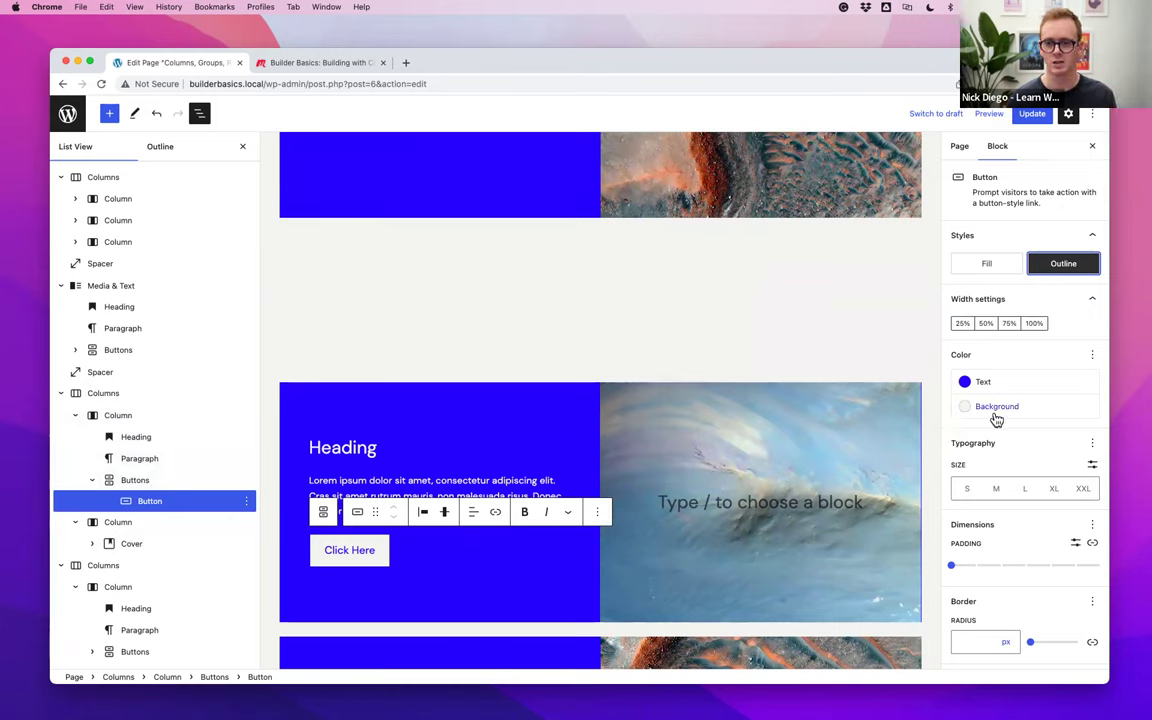
click(1010, 265)
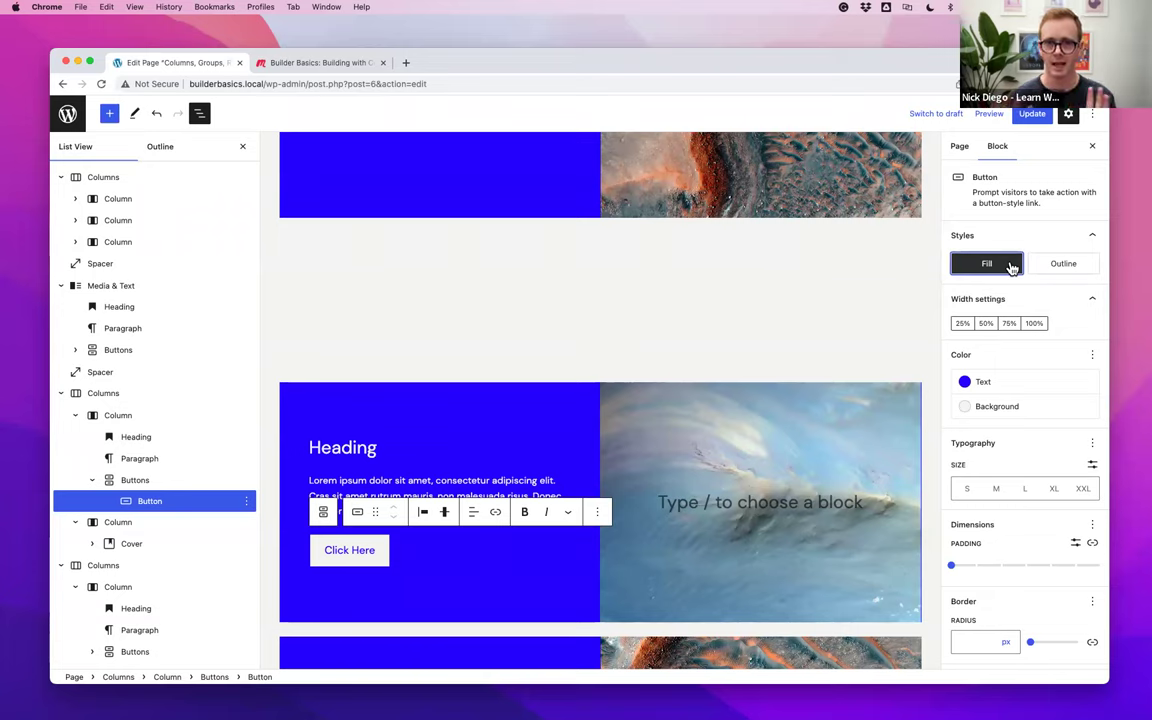
click(1072, 264)
Examine the button's additional CSS classes in its advanced settings and reselect the rebuilt Columns block
scroll(985, 570, down, 5)
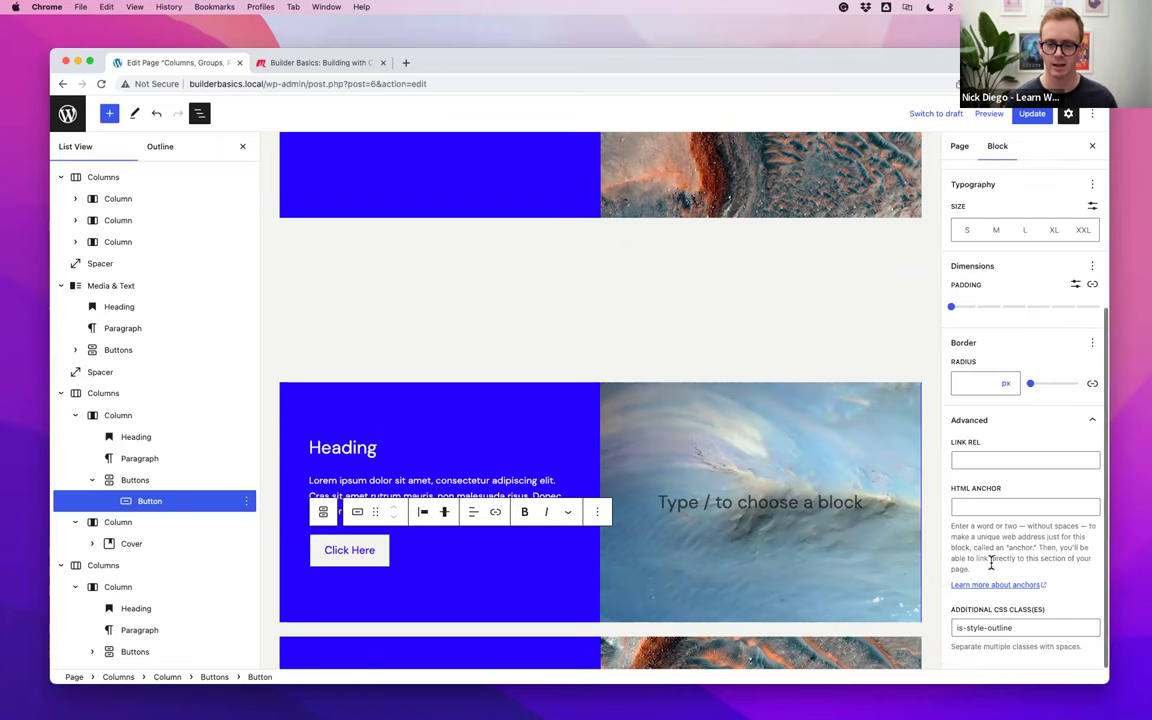
triple_click(987, 627)
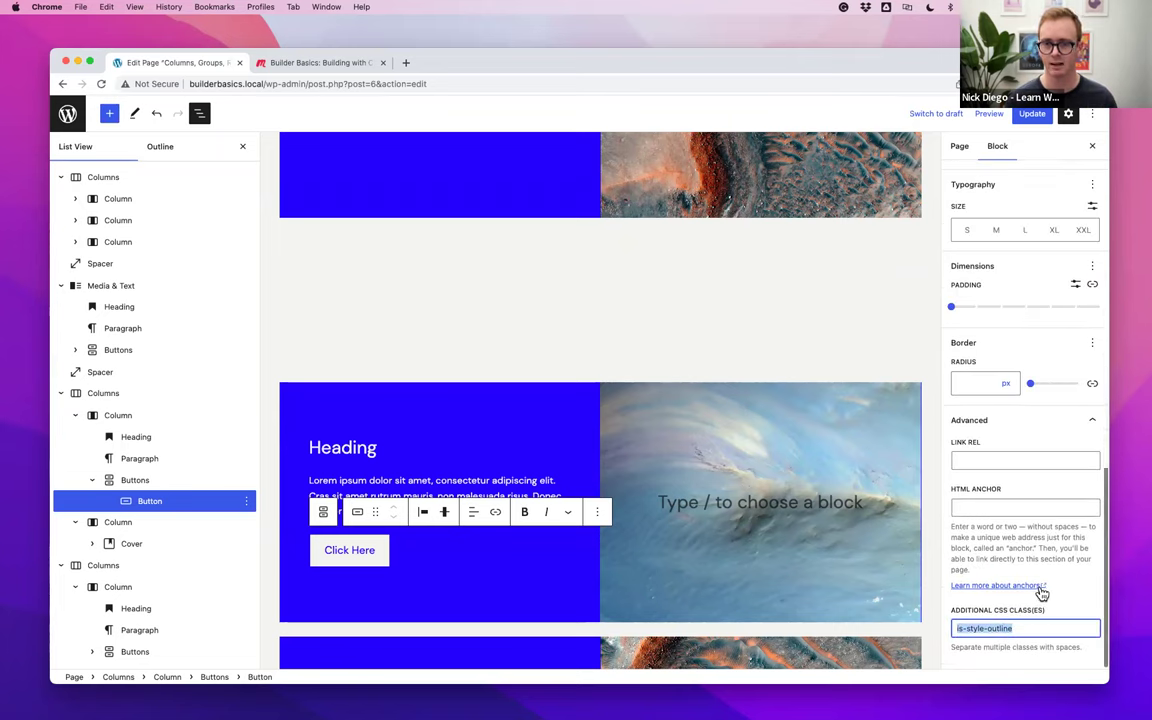
scroll(1040, 590, up, 5)
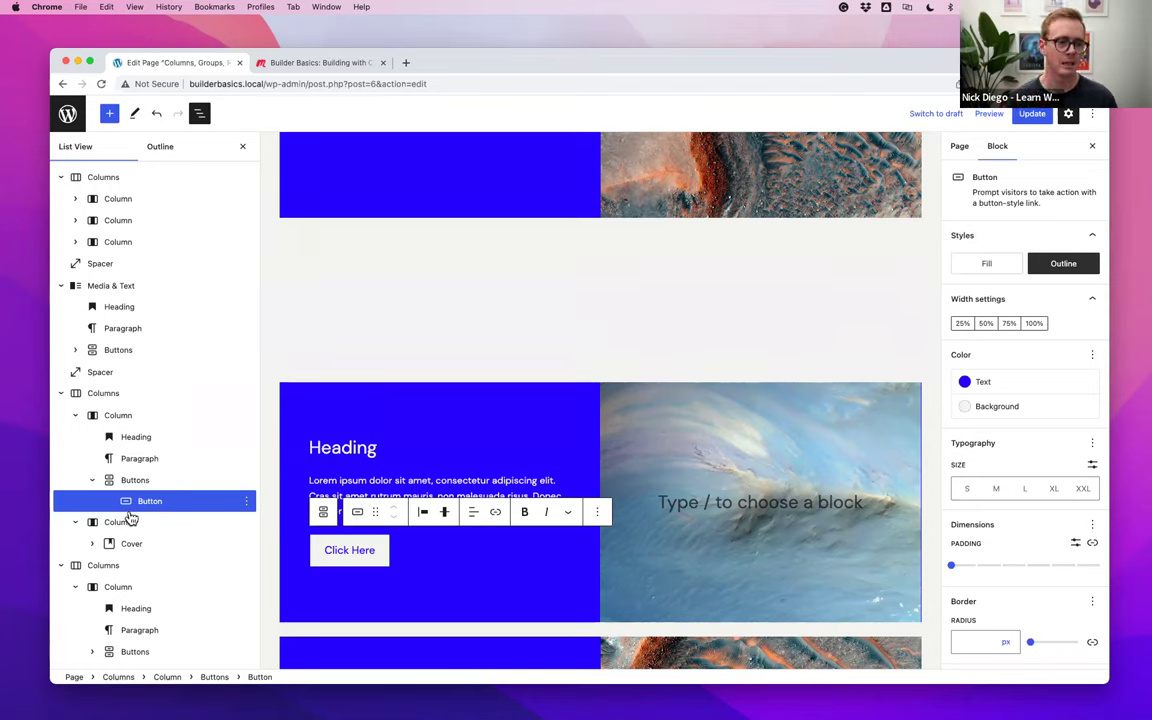
click(113, 395)
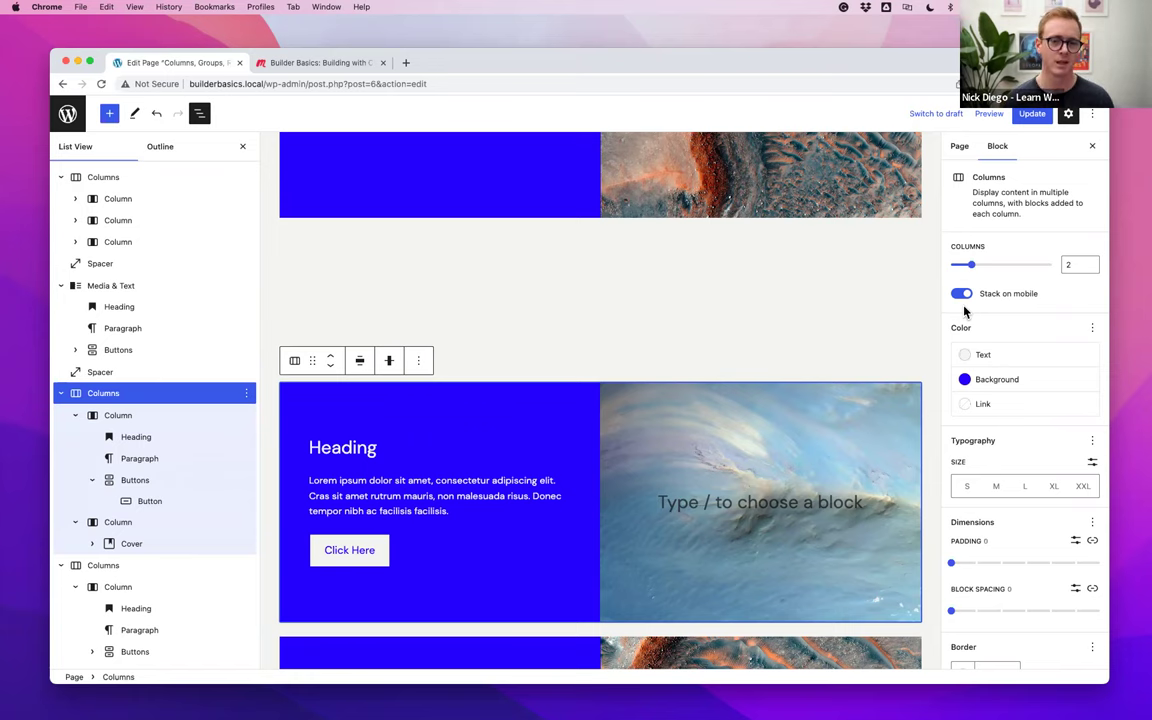
Switch to Visual Studio Code, delete the body * box-sizing rule from style.css, and paste it back
key(ctrl+Right)
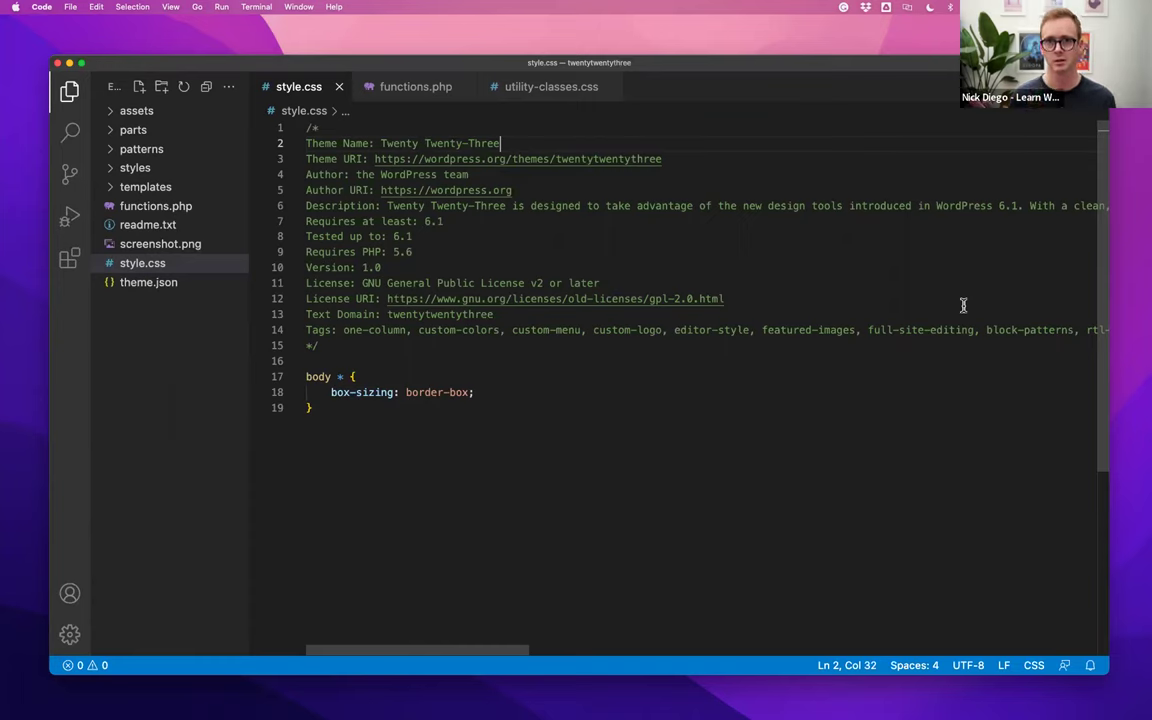
drag(312, 407, 272, 375)
key(super+c)
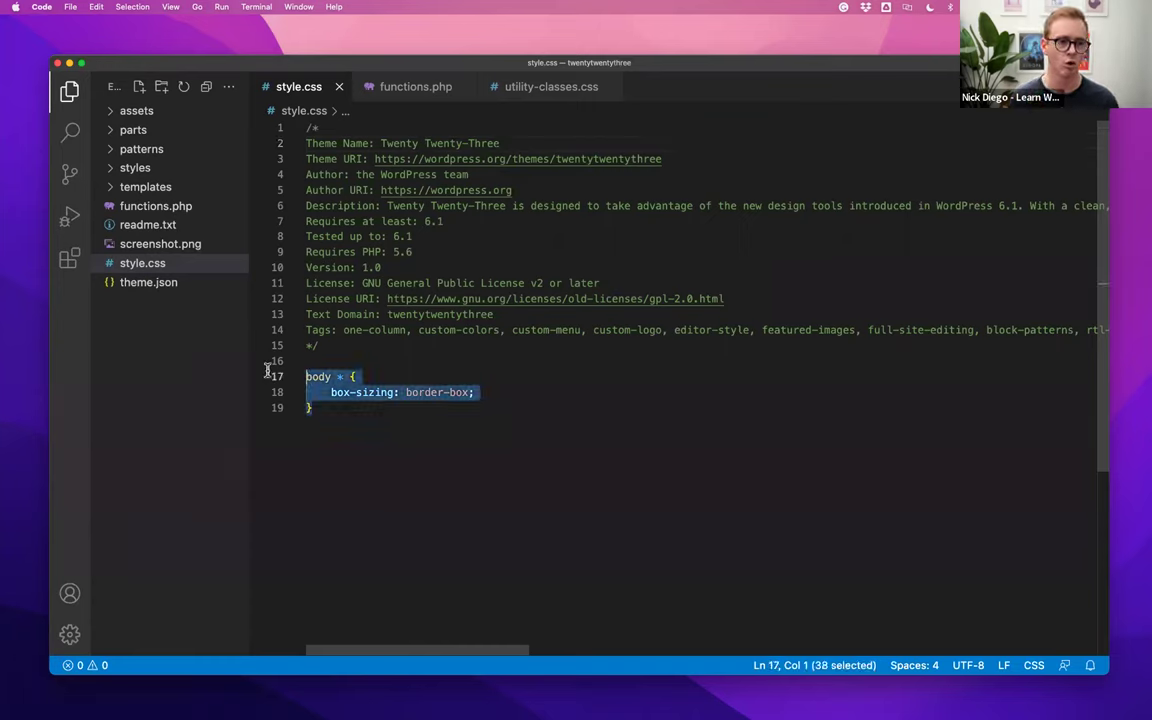
key(BackSpace)
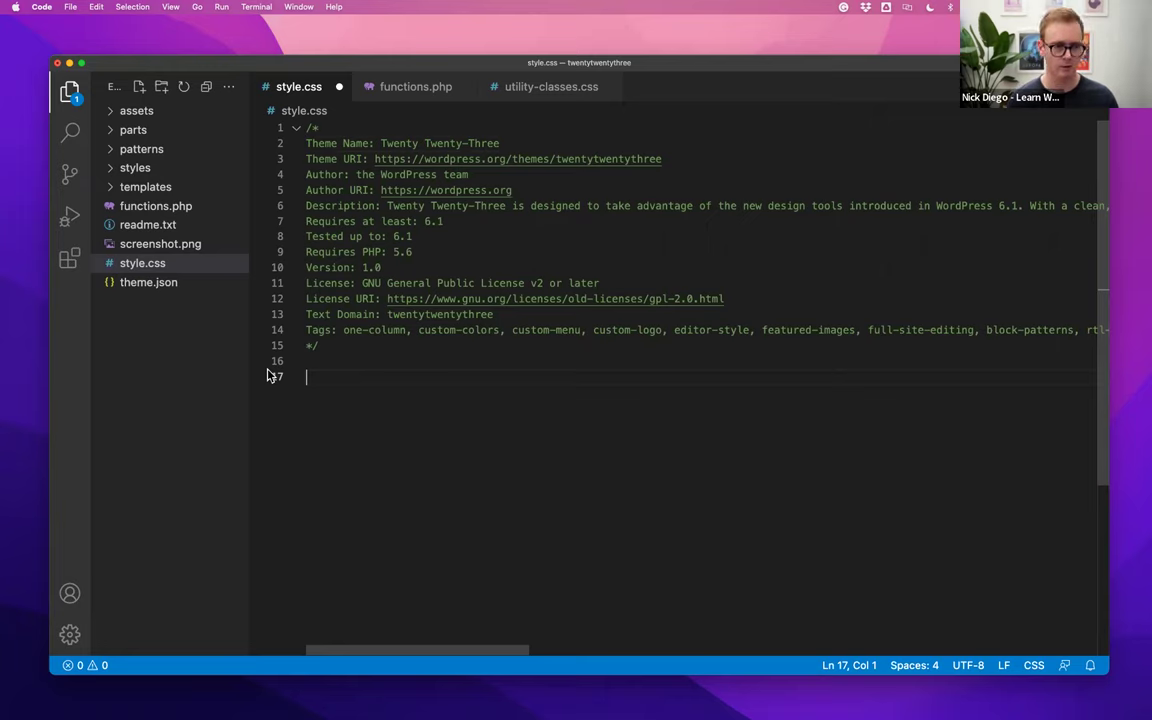
key(super+v)
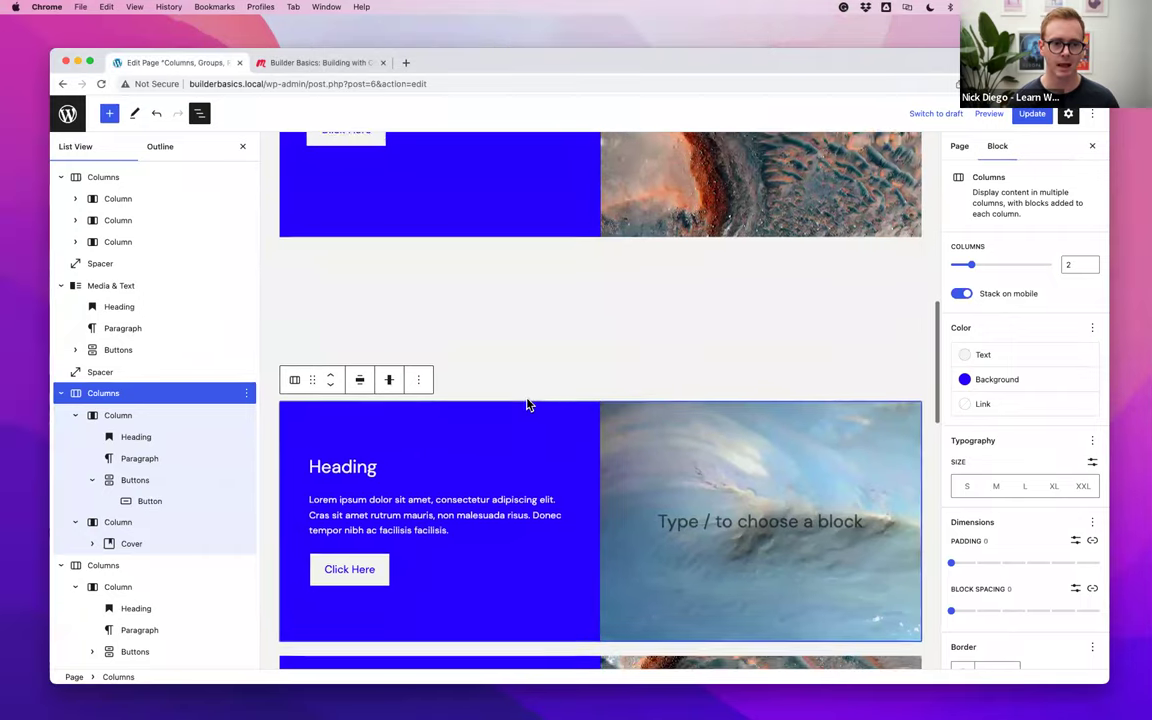
Return to the page editor in Chrome and examine the width setting of the rebuilt section's text column
scroll(527, 403, down, 2)
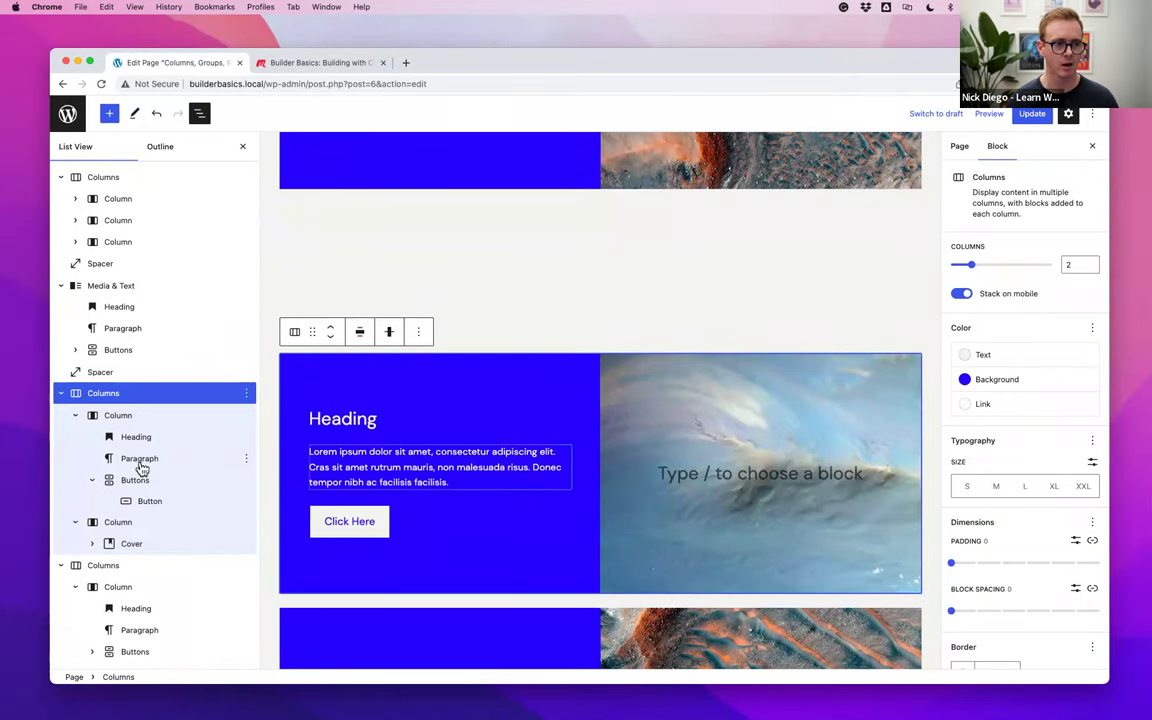
click(120, 416)
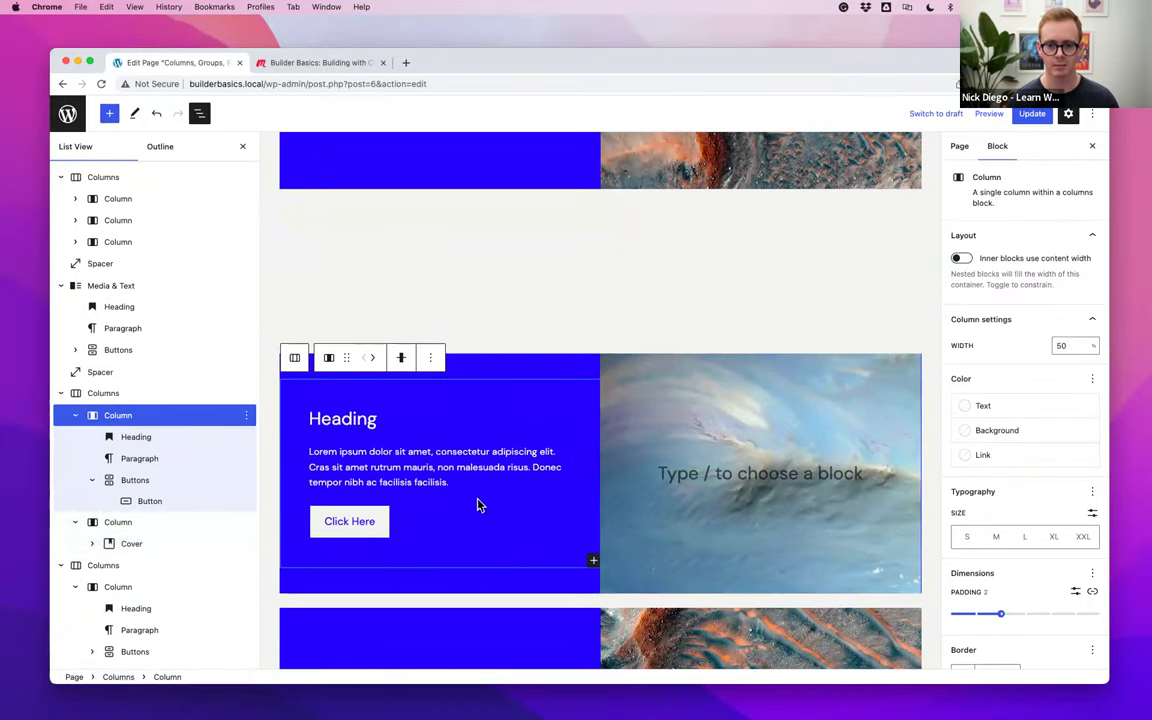
click(1062, 345)
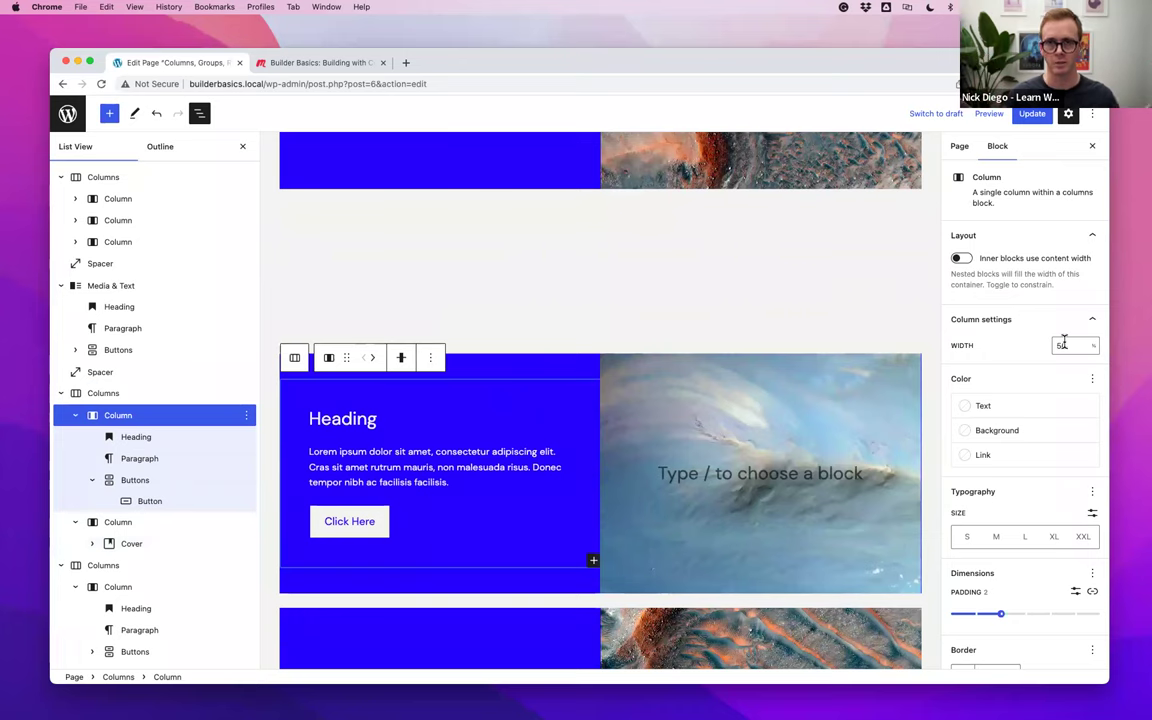
key(ctrl+Right)
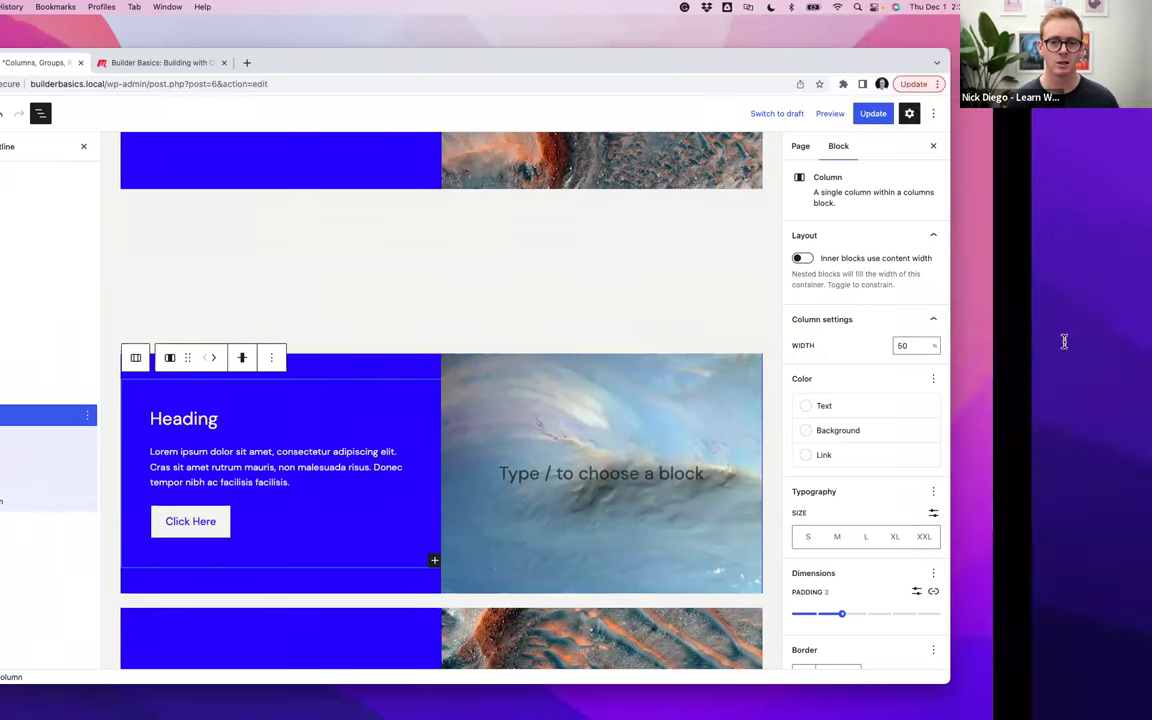
key(ctrl+Left)
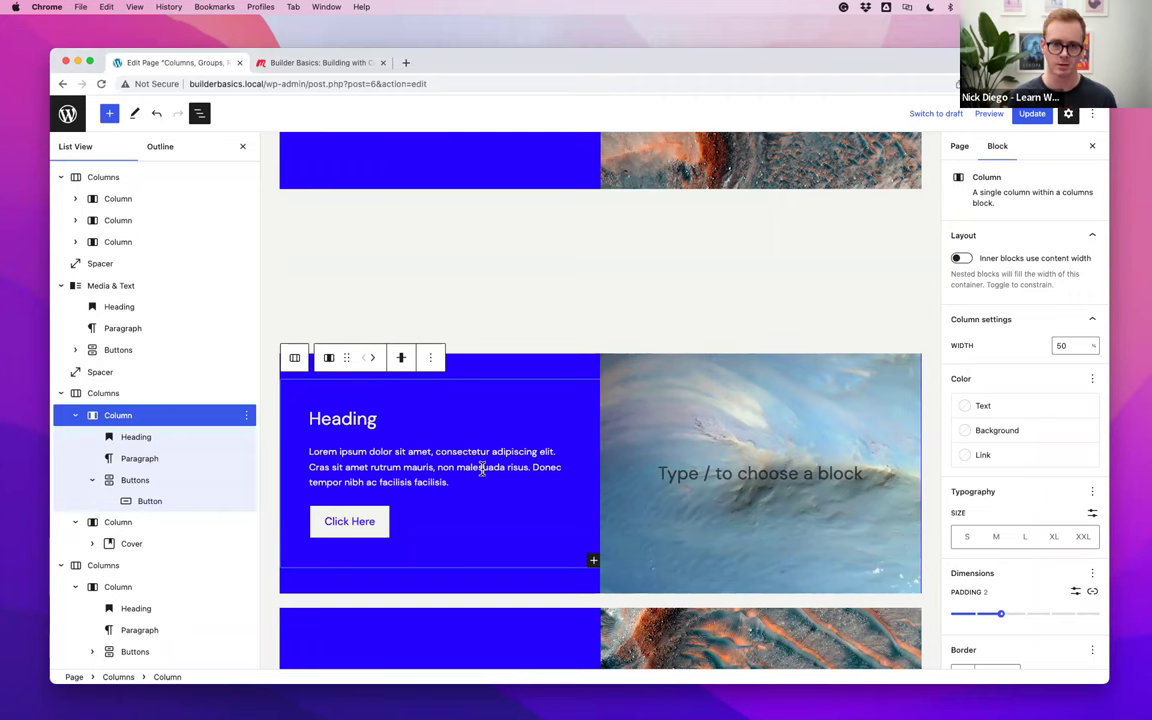
key(ctrl+Right)
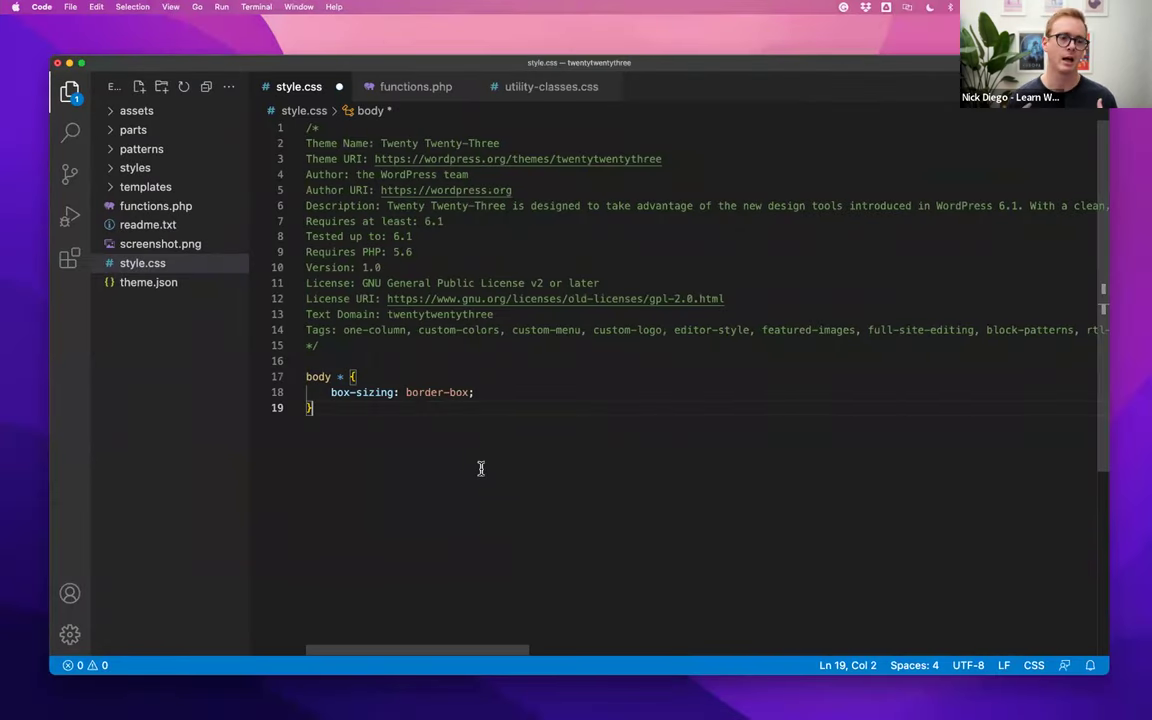
key(ctrl+Left)
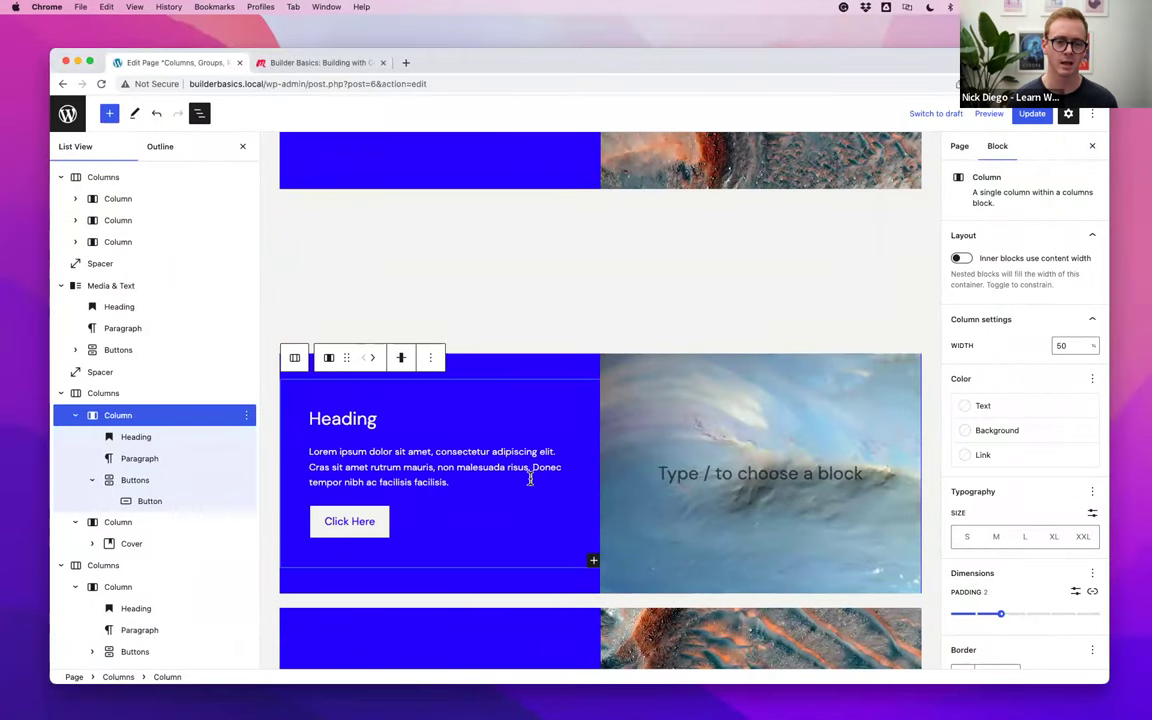
Switch to Visual Studio Code and save style.css with the body * box-sizing: border-box rule in place
key(ctrl+Right)
drag(314, 409, 306, 376)
mouse_move(306, 376)
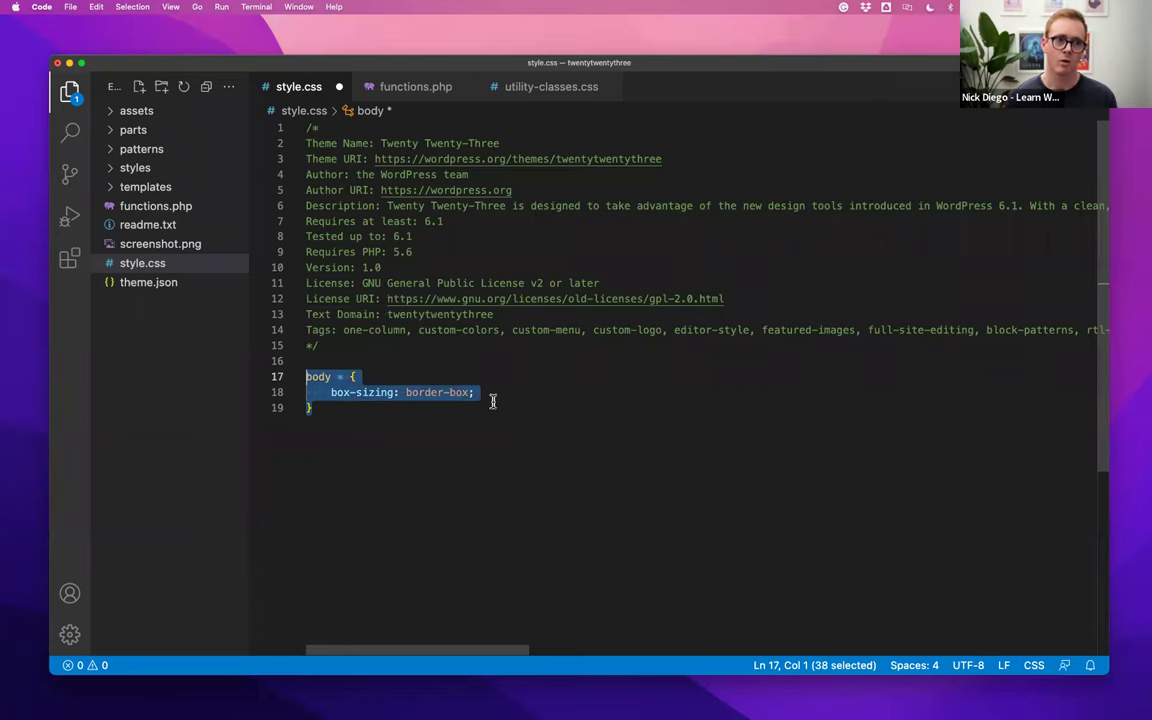
key(super+s)
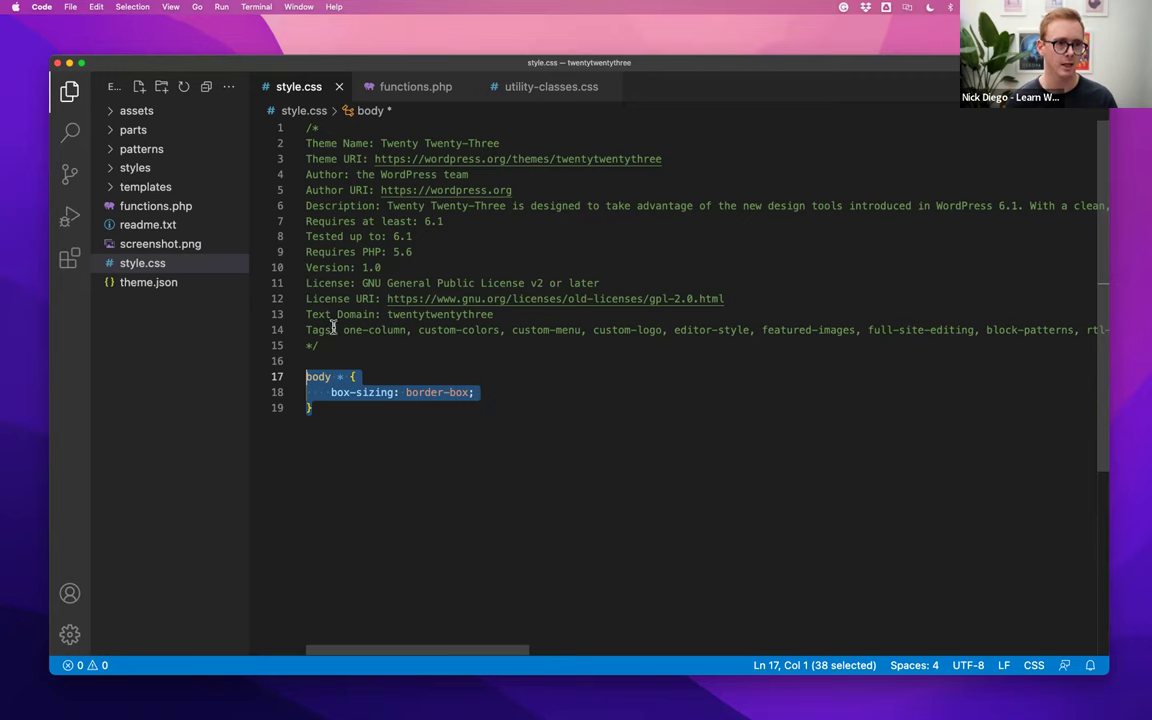
Examine the code in functions.php that enqueues the stylesheet and editor styles, and reopen style.css
click(185, 207)
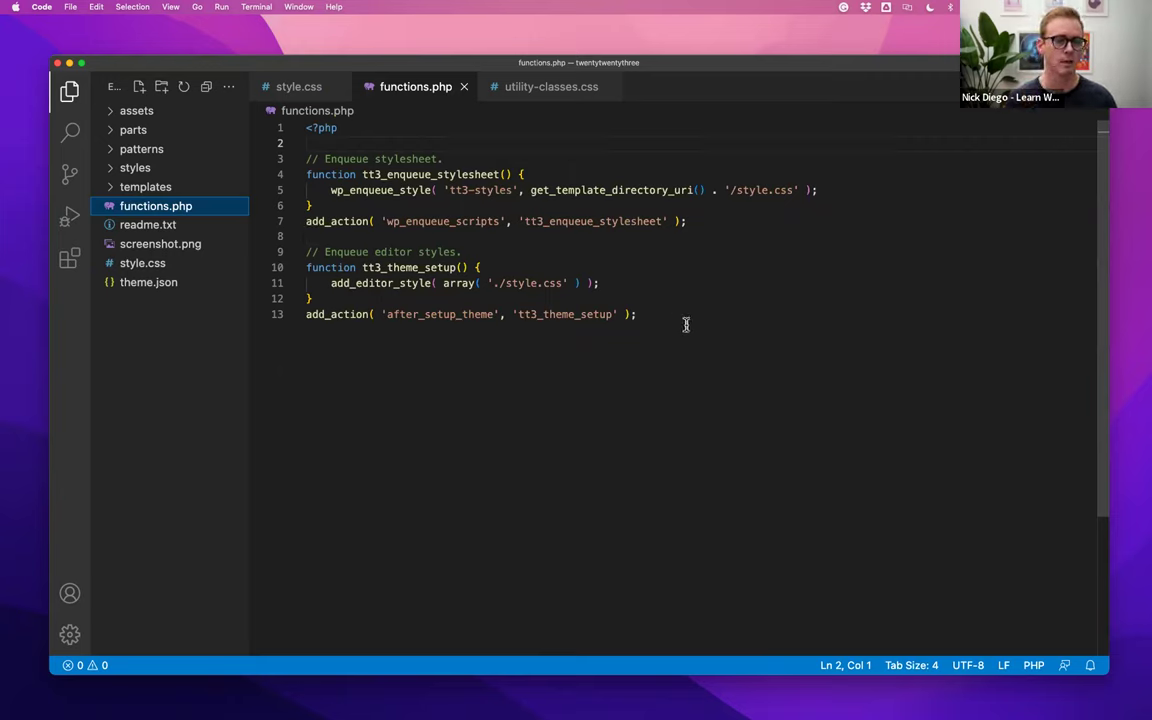
drag(663, 324, 300, 158)
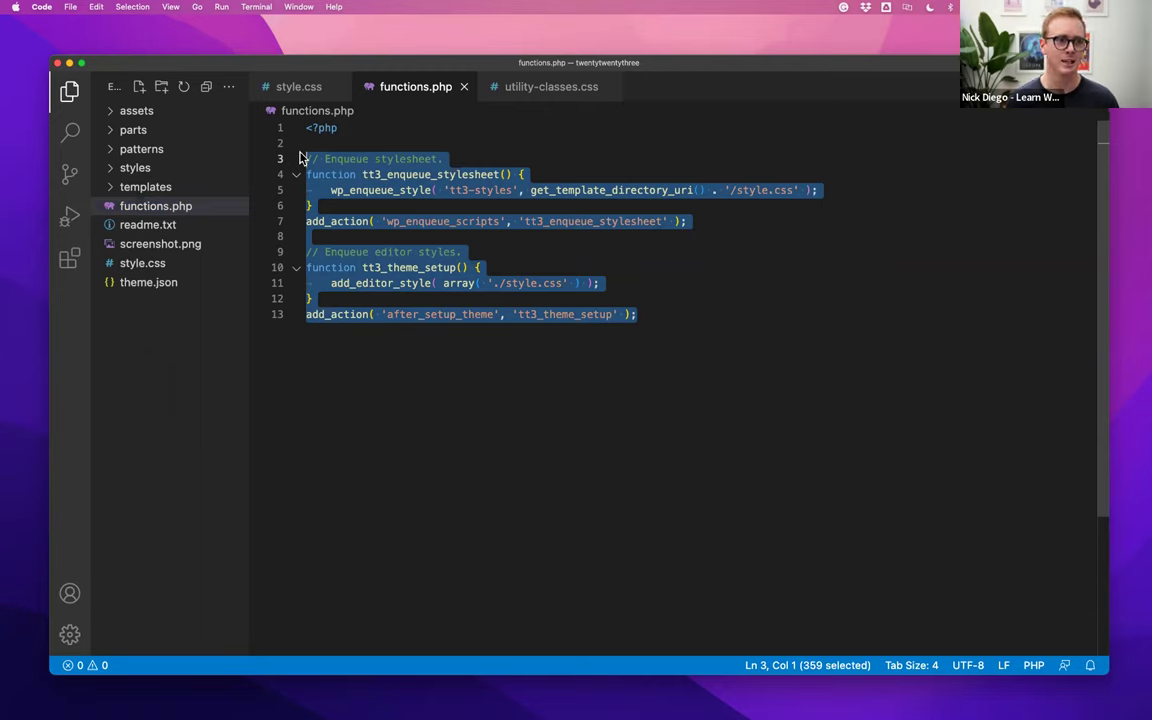
click(152, 266)
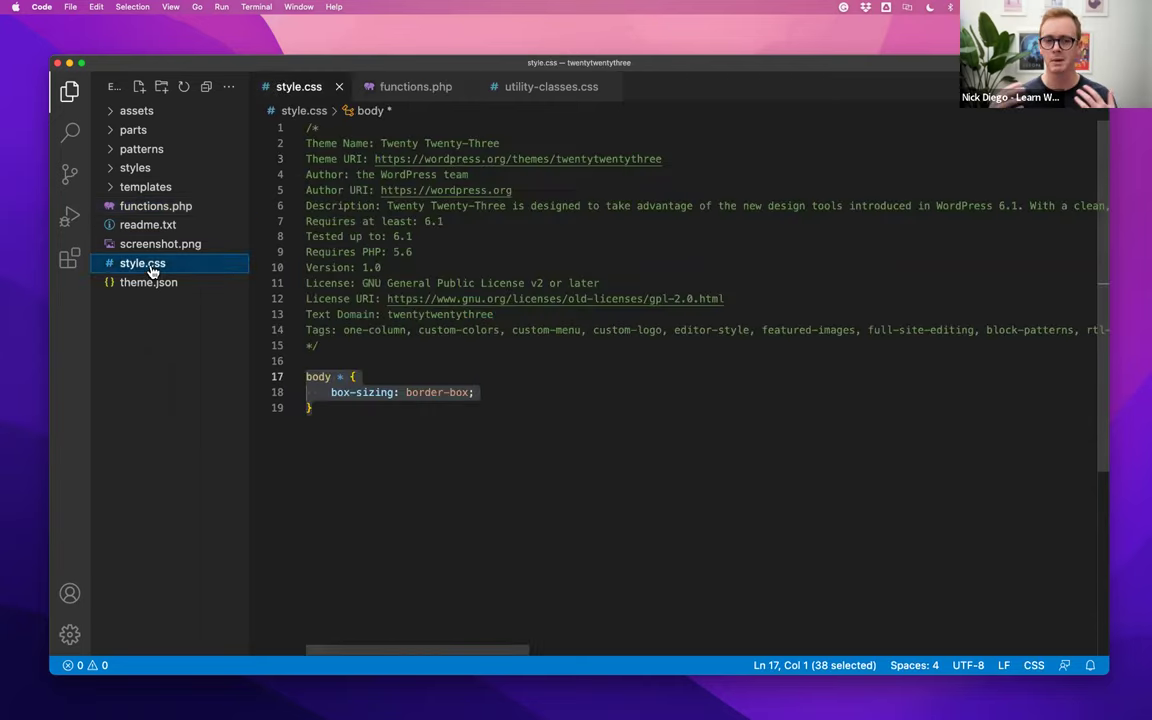
Copy the 782px max-width media rule for .mobile-reverse-column-direction from utility-classes.css and paste it below the body rule in style.css
click(530, 90)
drag(313, 268, 306, 236)
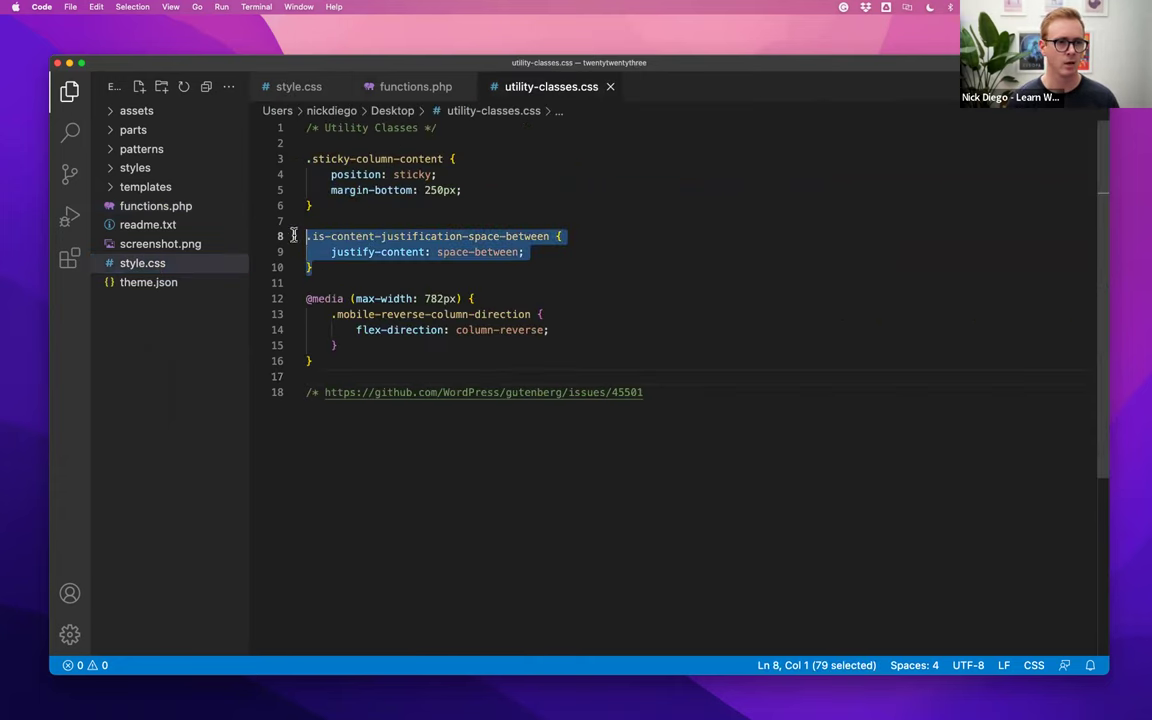
drag(314, 362, 306, 299)
key(cmd+c)
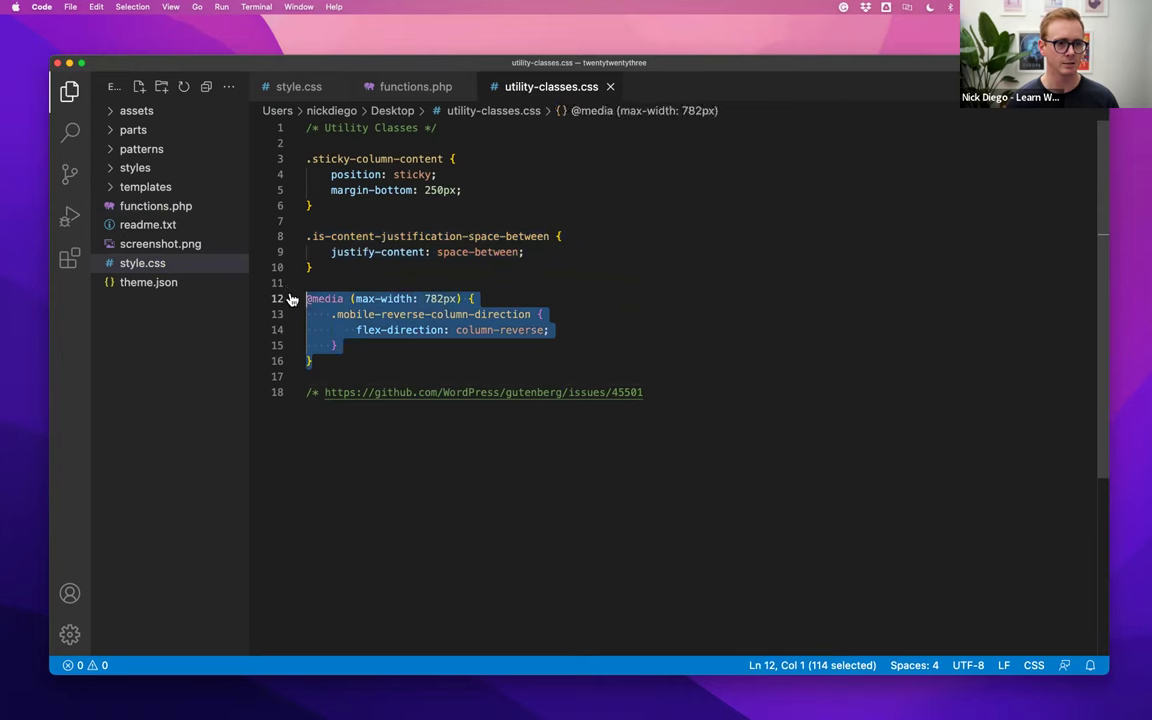
click(310, 90)
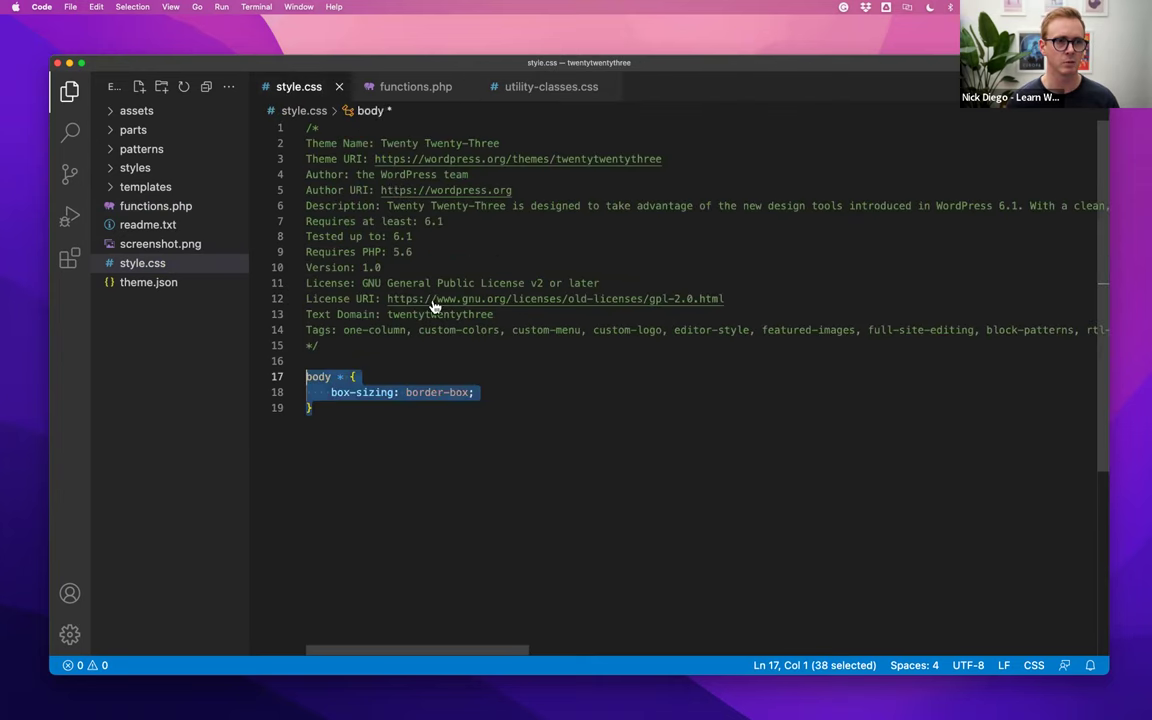
click(368, 416)
key(Return)
key(Return)
key(cmd+v)
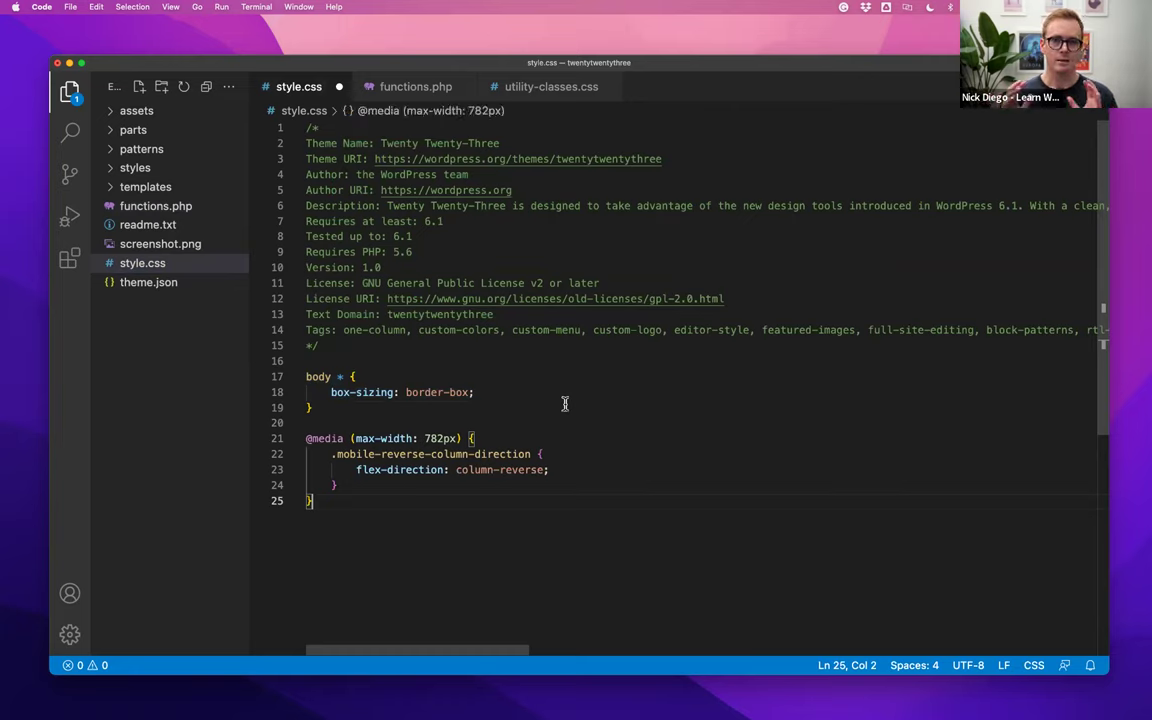
Copy the class name mobile-reverse-column-direction from style.css and switch to the page editor in Chrome
drag(337, 454, 543, 446)
key(super+c)
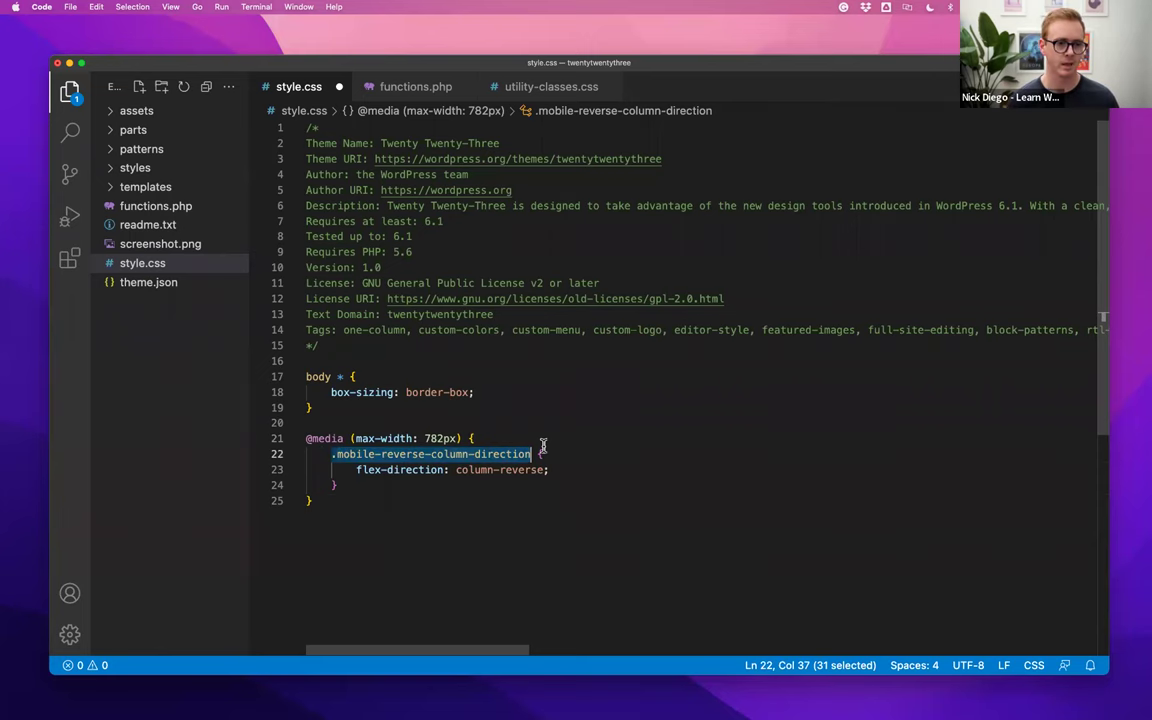
key(super+Tab)
Try to add the mobile-reverse-column-direction class to the rebuilt section's text column
scroll(1021, 543, down, 5)
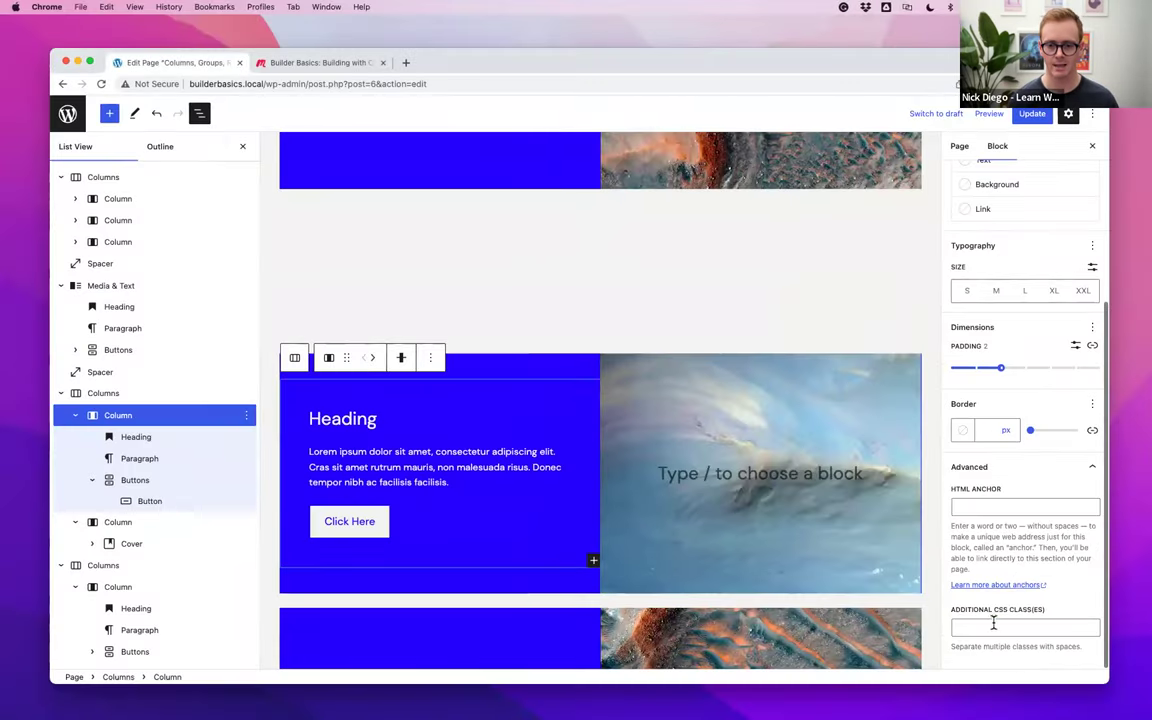
click(993, 622)
key(super+v)
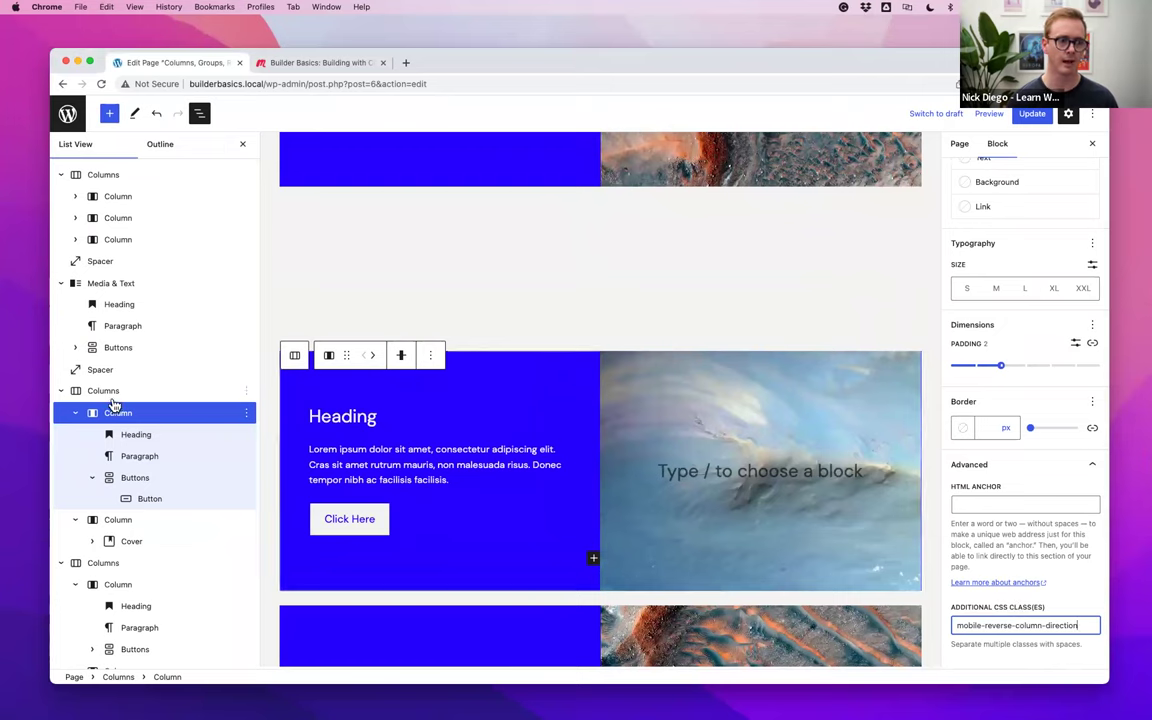
click(150, 498)
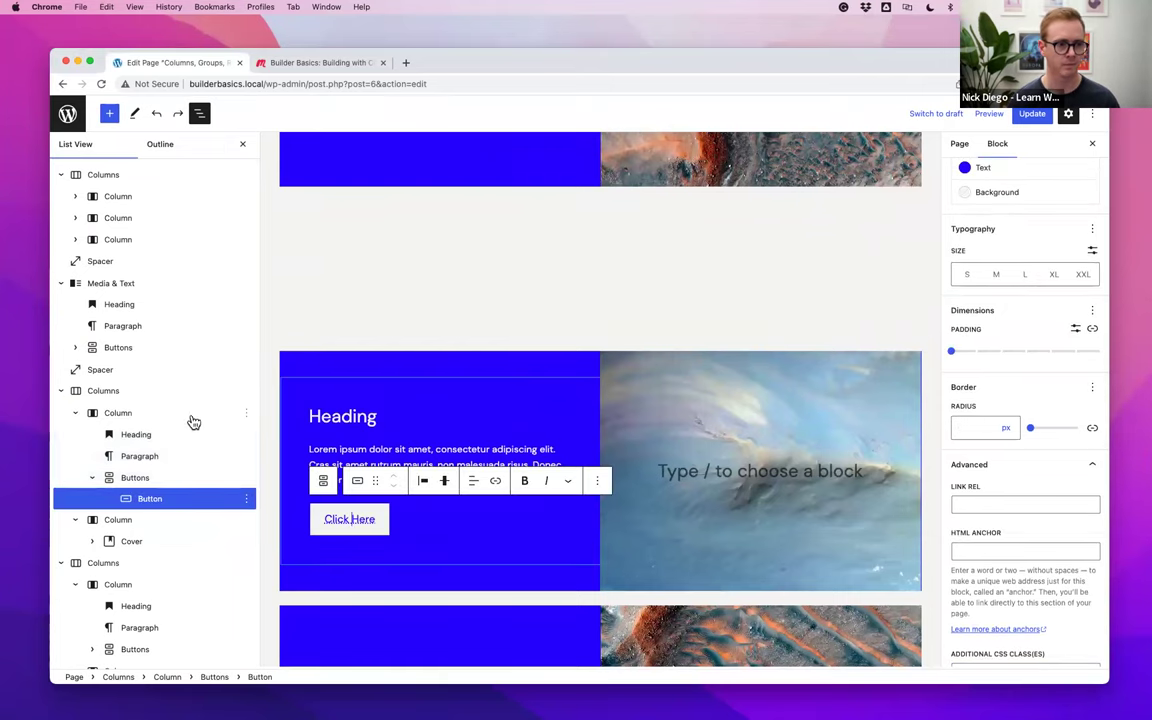
Set the rebuilt parent Columns block's additional CSS class to mobile-reverse-column-direction and return to style.css in Visual Studio Code
click(134, 406)
click(134, 392)
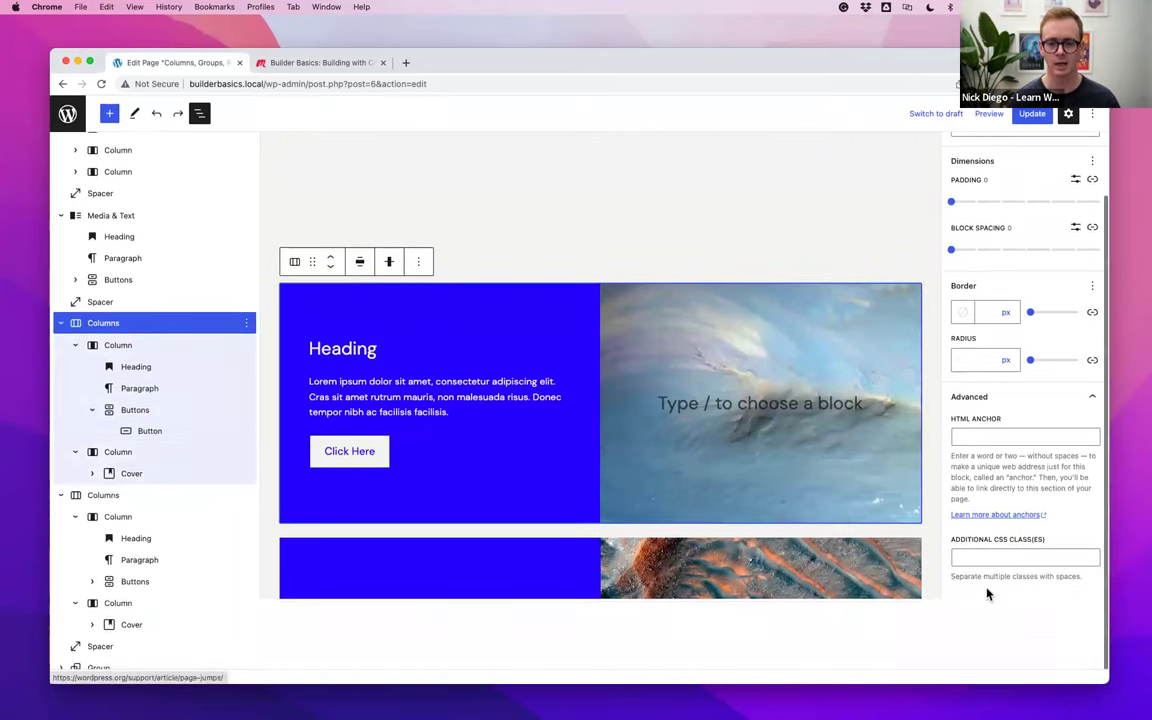
click(969, 556)
key(super+v)
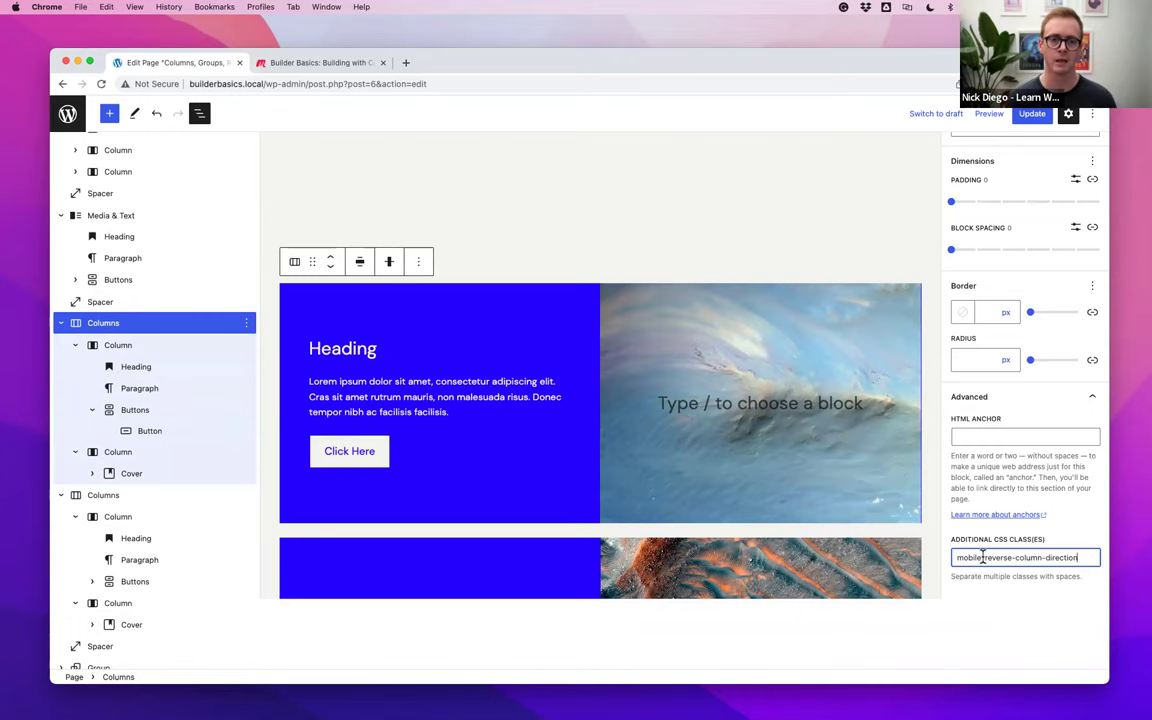
key(ctrl+Right)
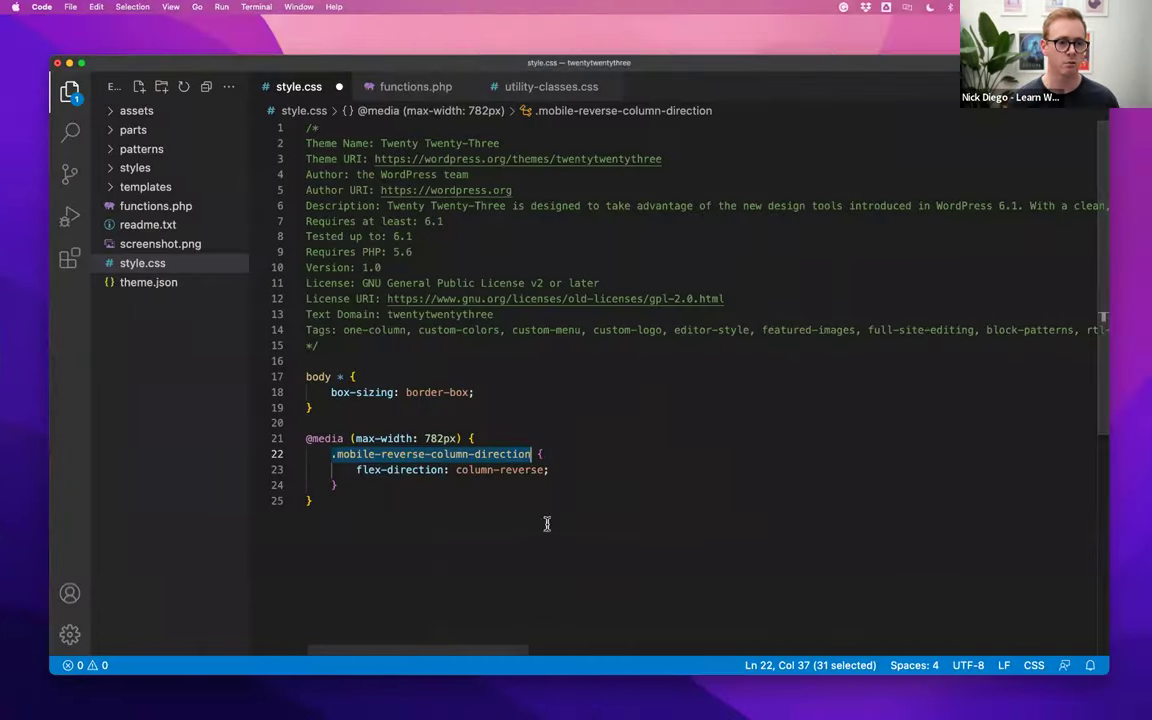
Review the flex-direction rule in style.css, switch to the page editor in Chrome, then update and reload the page
click(440, 470)
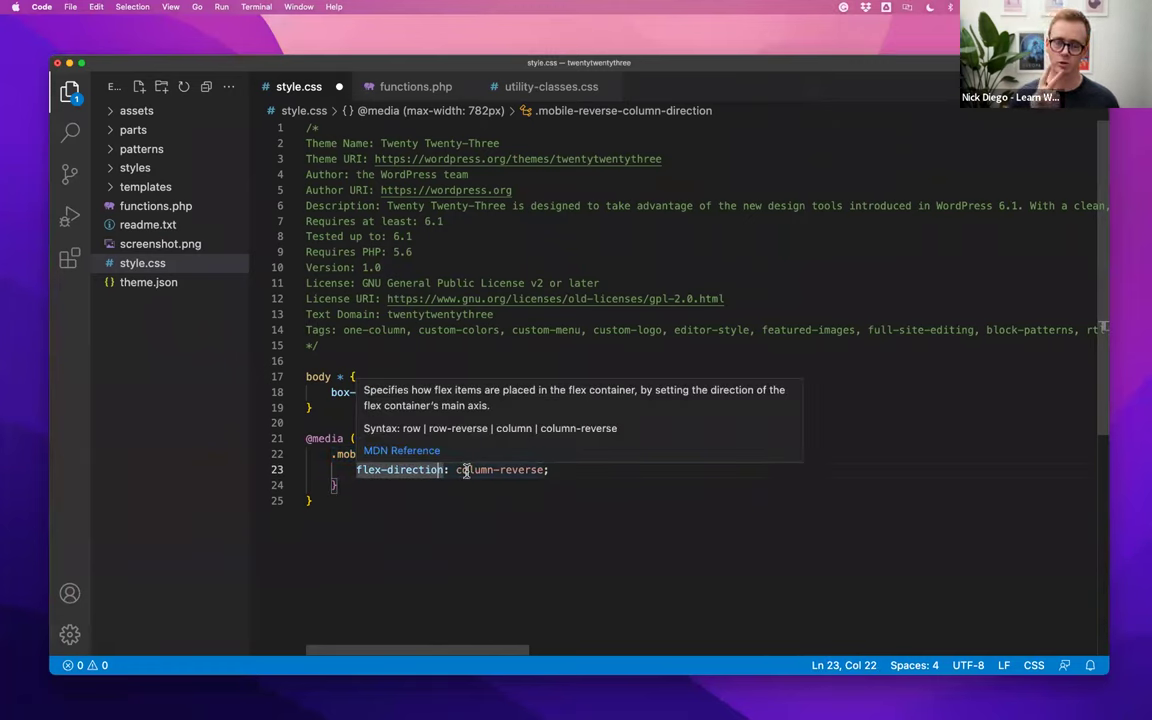
click(575, 490)
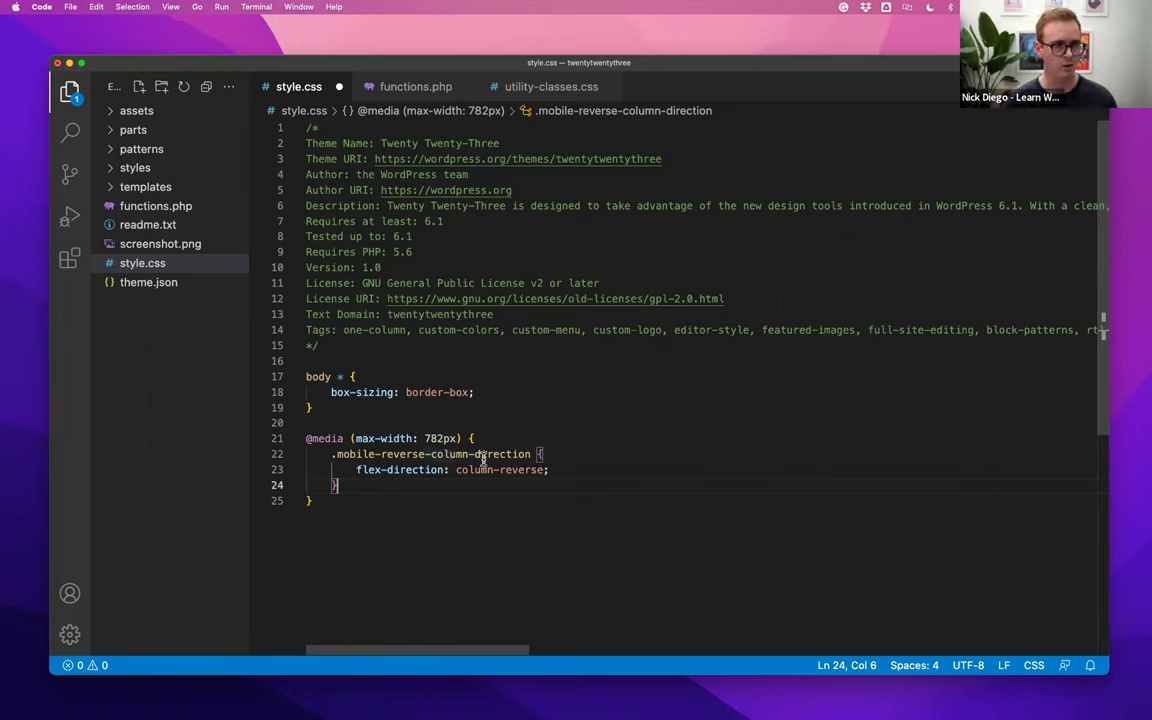
key(ctrl+Left)
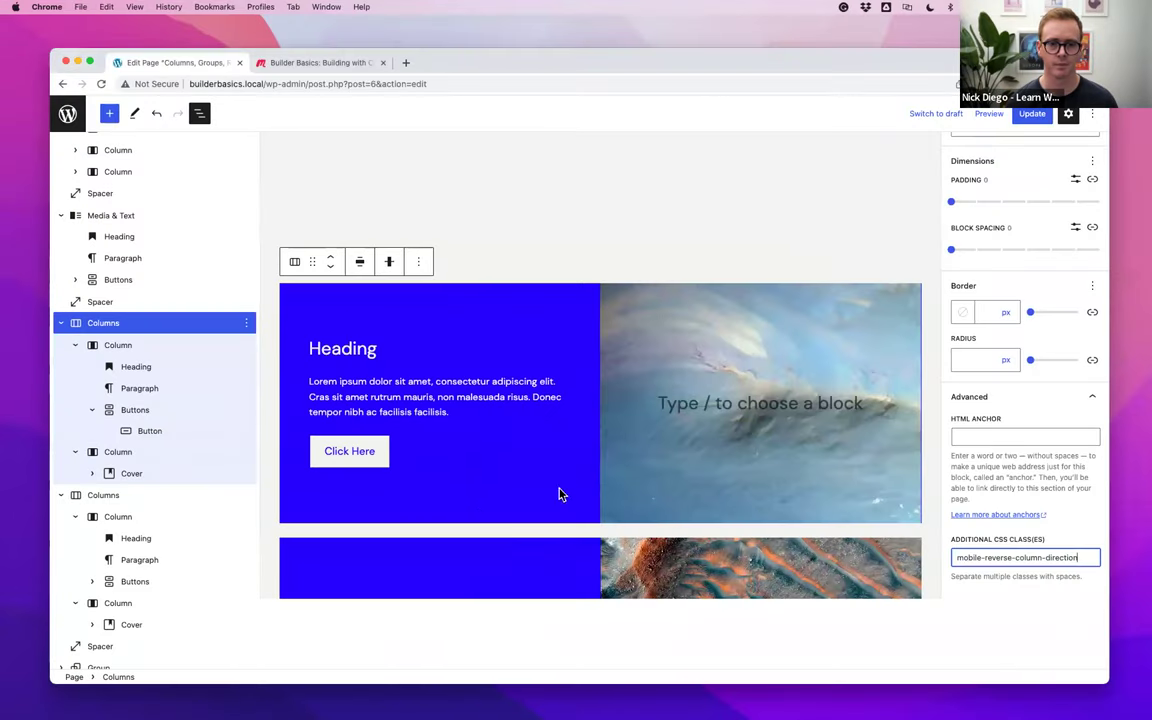
click(1030, 114)
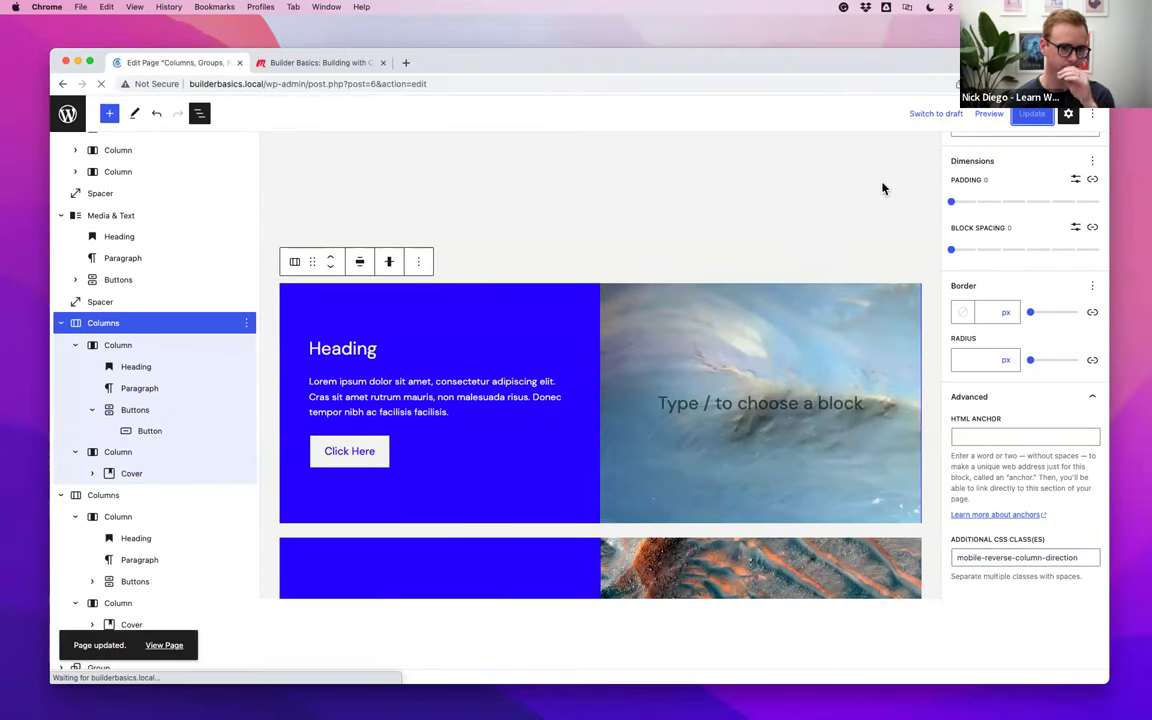
scroll(790, 284, down, 10)
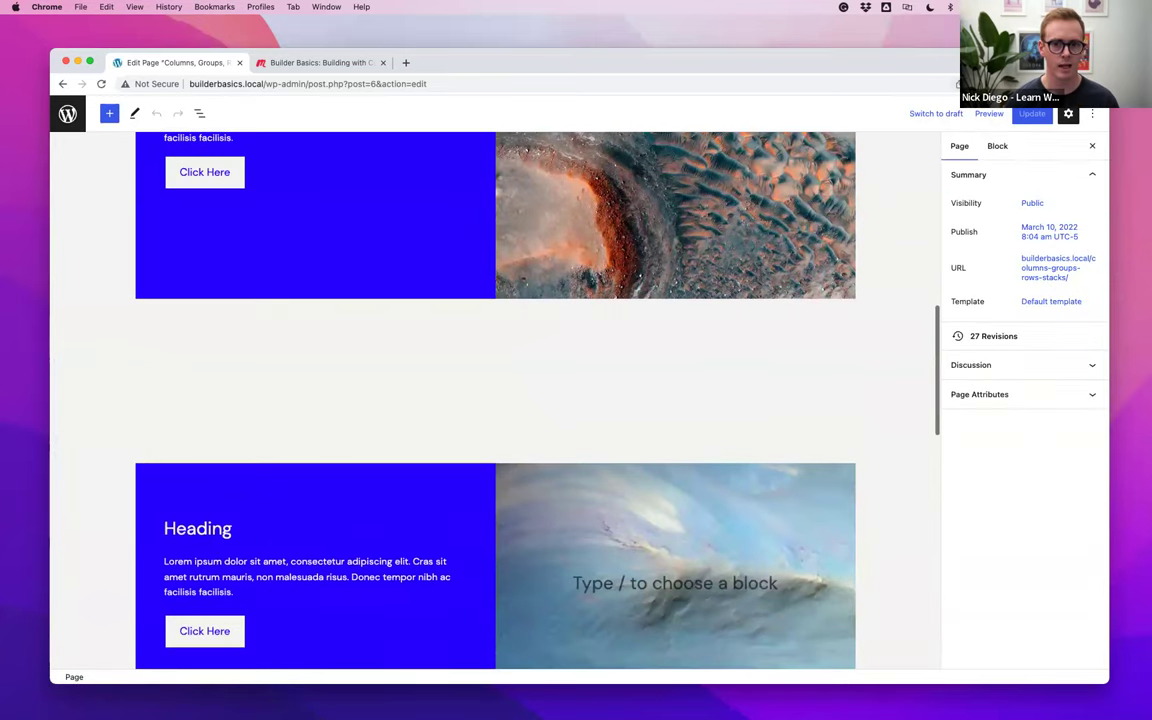
Preview the page at Mobile size and check how the rebuilt Columns section stacks
click(986, 114)
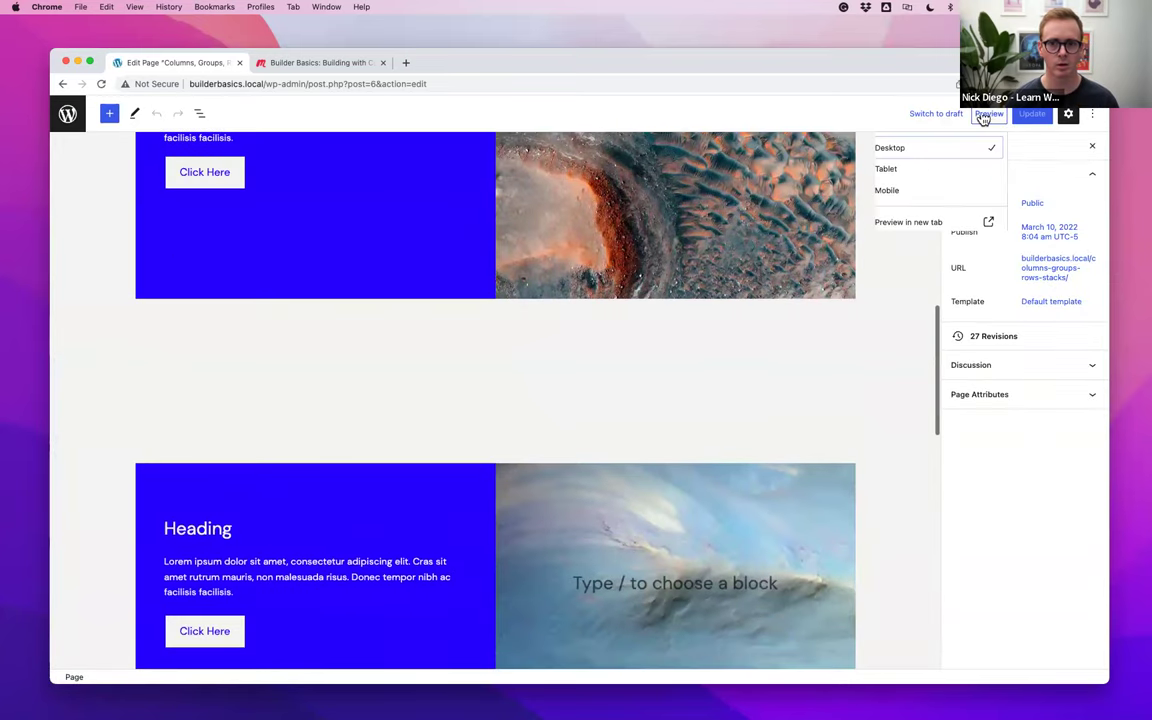
click(890, 191)
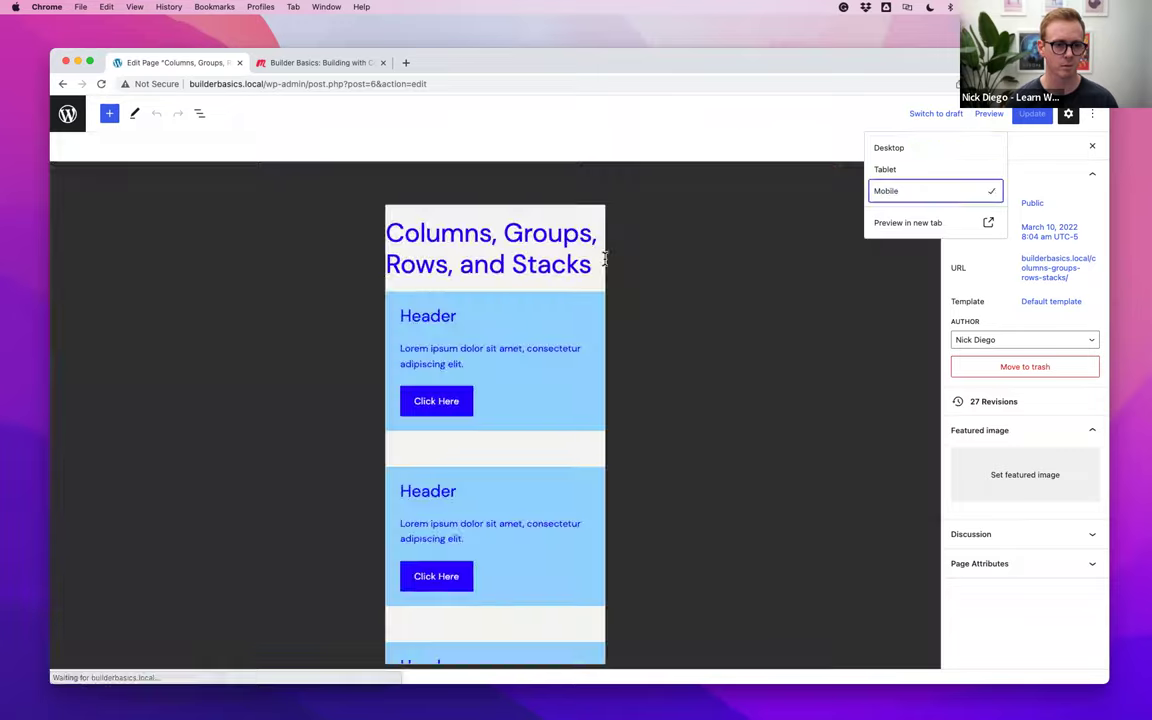
scroll(552, 280, down, 10)
scroll(552, 284, up, 5)
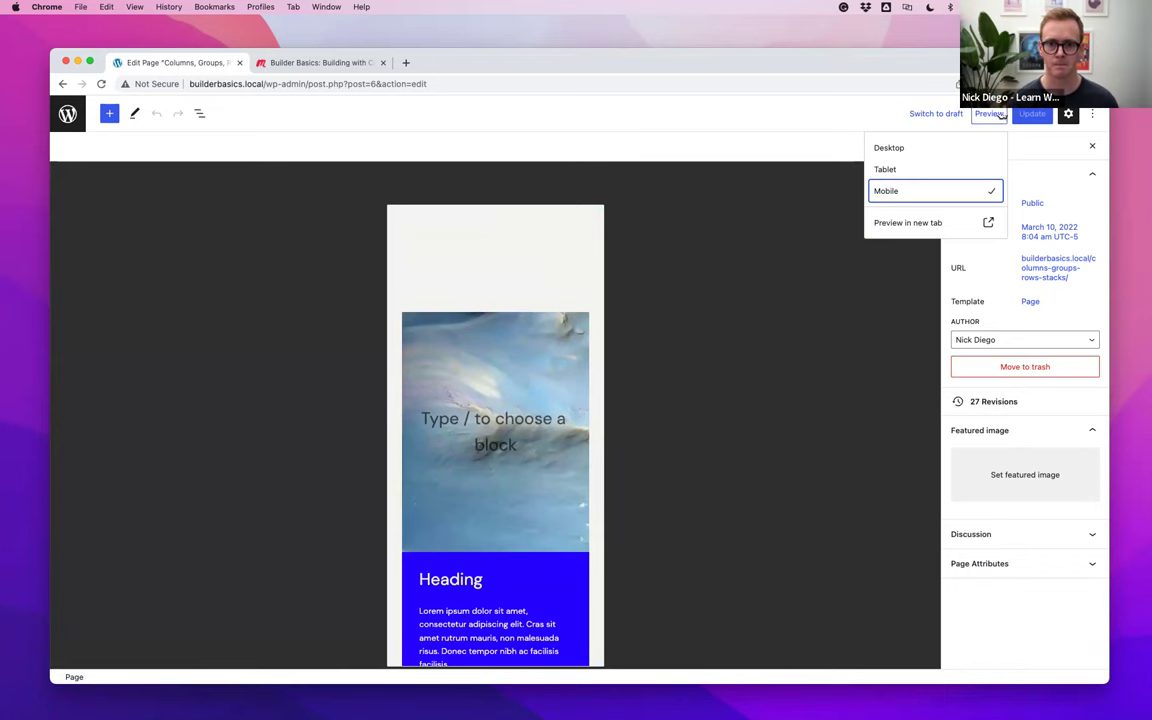
Return to the Desktop view, then copy and clear the rebuilt Columns block's additional CSS class
click(902, 146)
scroll(617, 424, down, 10)
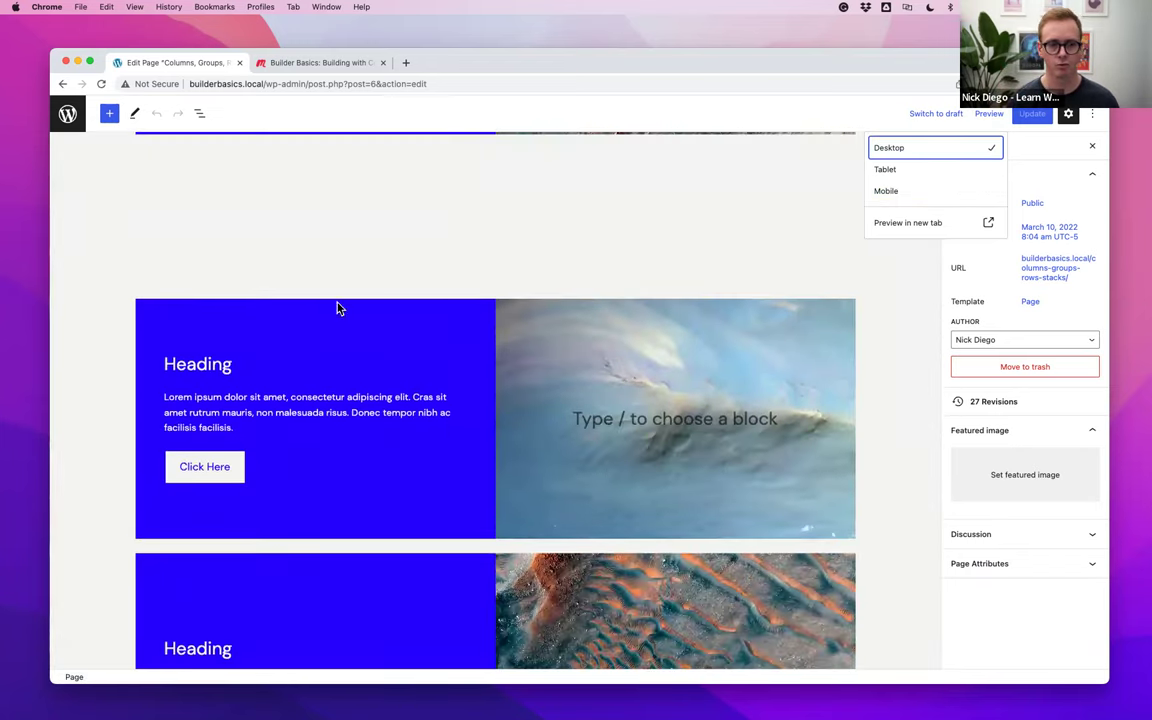
click(221, 311)
scroll(1054, 614, down, 3)
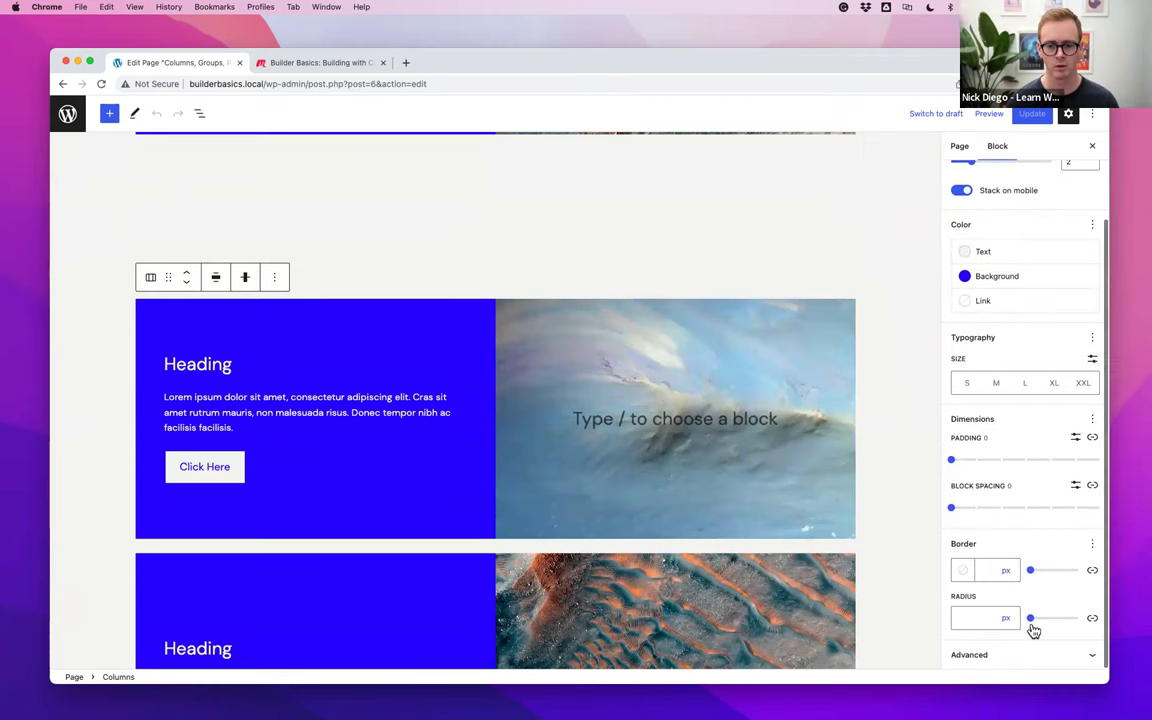
click(1021, 653)
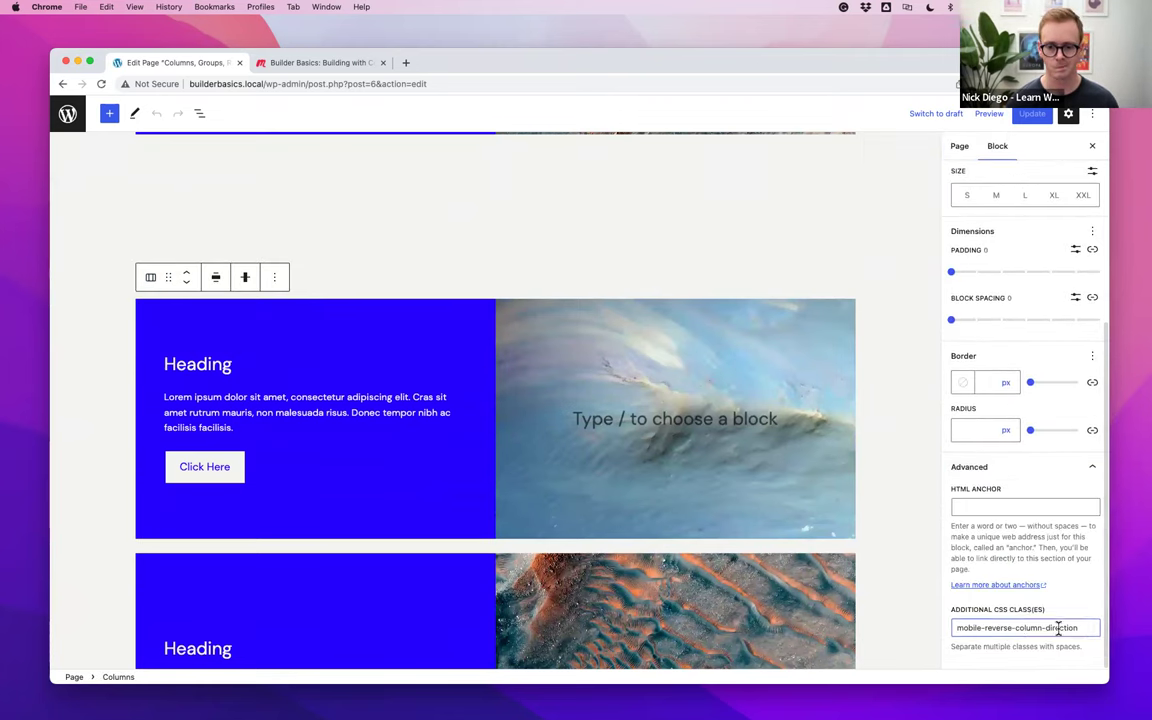
triple_click(1056, 627)
key(super+c)
key(BackSpace)
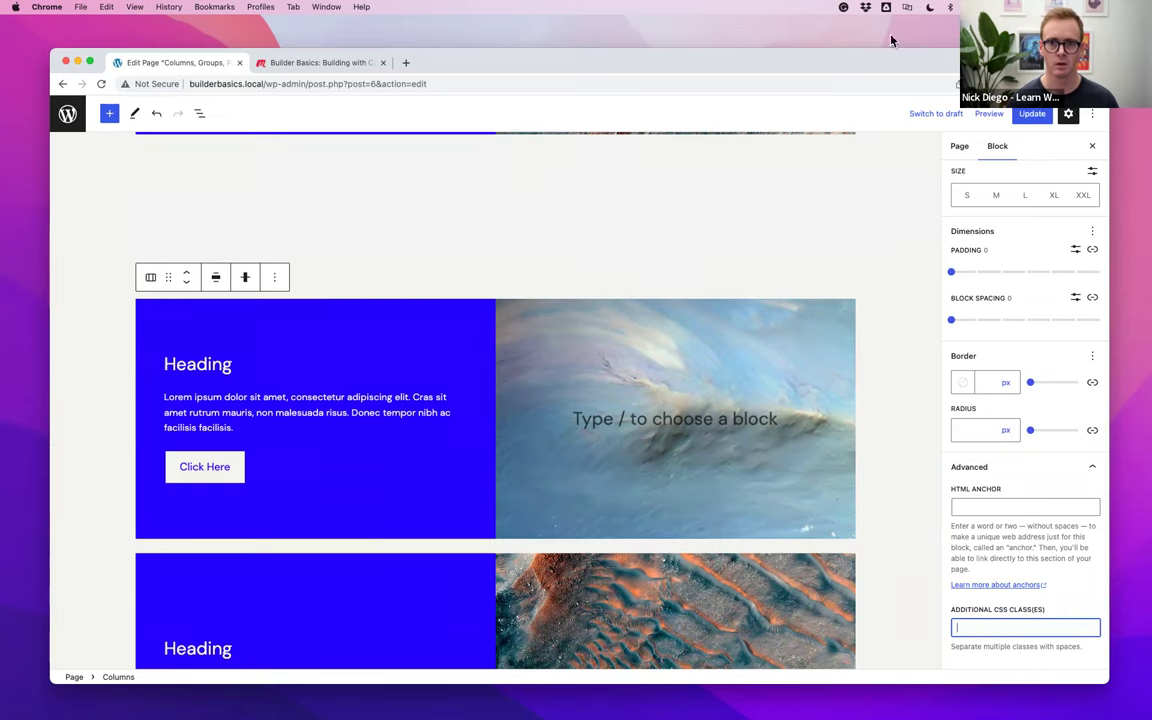
Preview the Columns section at Mobile size without the custom class to check its stacking order
click(988, 113)
click(886, 193)
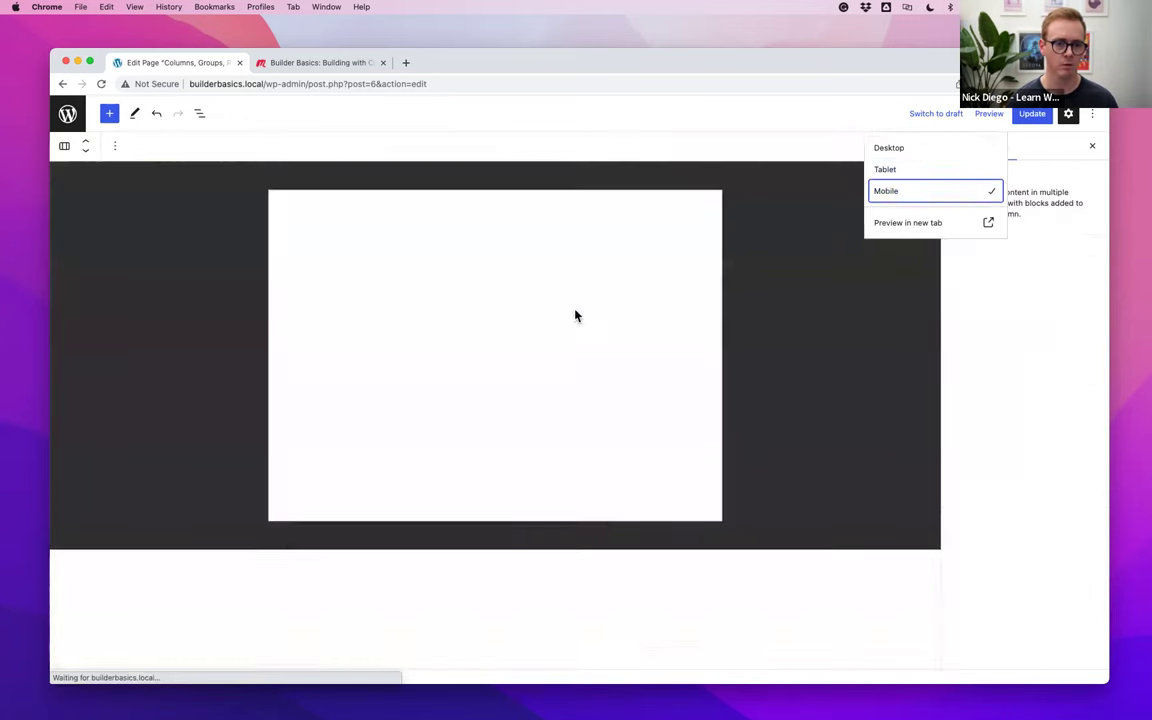
scroll(506, 443, down, 3)
scroll(506, 443, up, 5)
scroll(545, 522, up, 2)
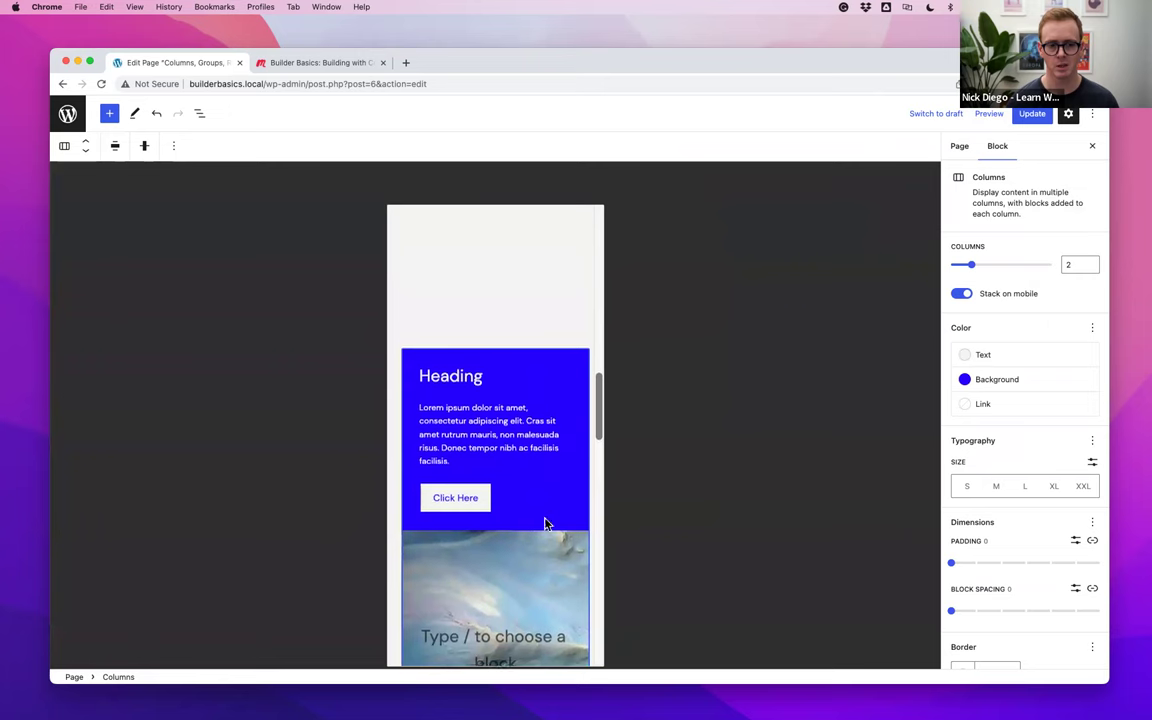
Set the Columns block's additional CSS class to mobile-reverse-column-direction and update the page
scroll(545, 522, down, 3)
scroll(1039, 589, down, 2)
click(996, 655)
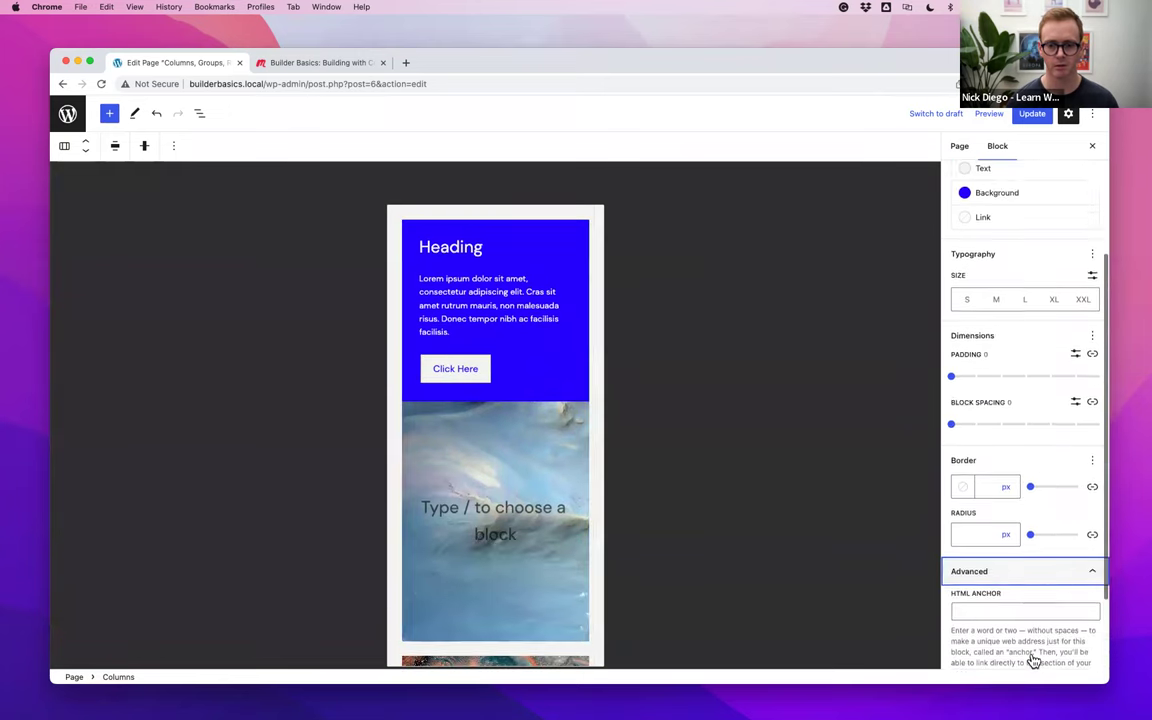
click(998, 628)
key(super+v)
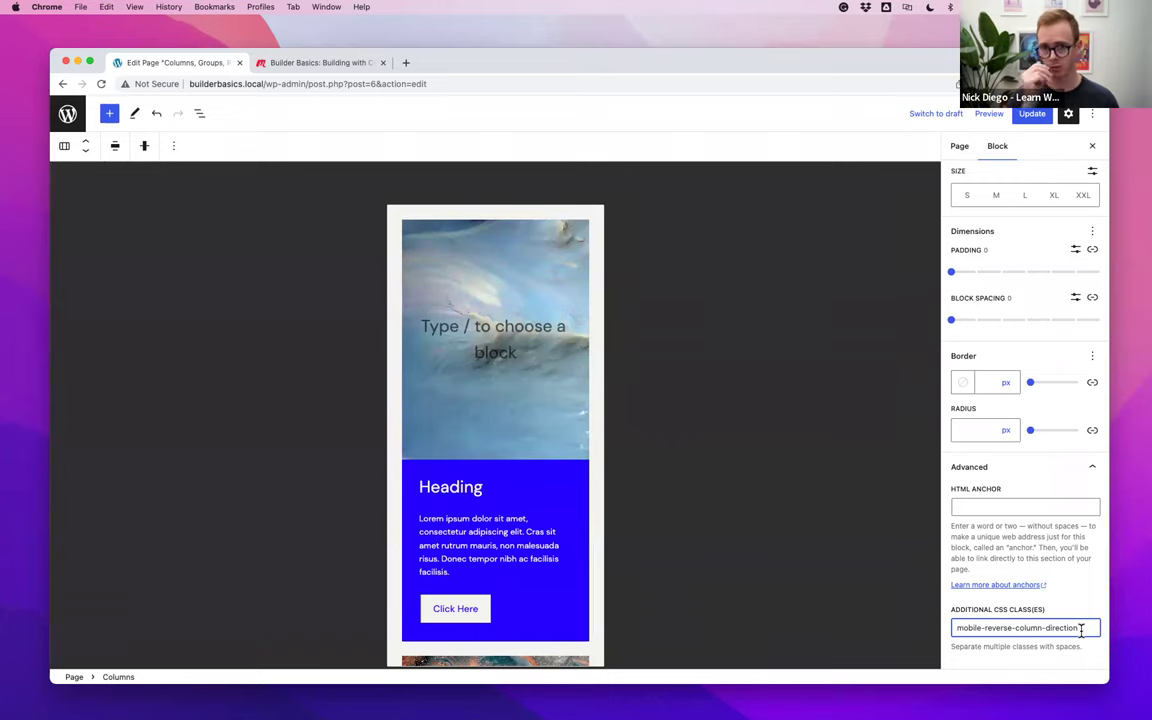
click(1032, 113)
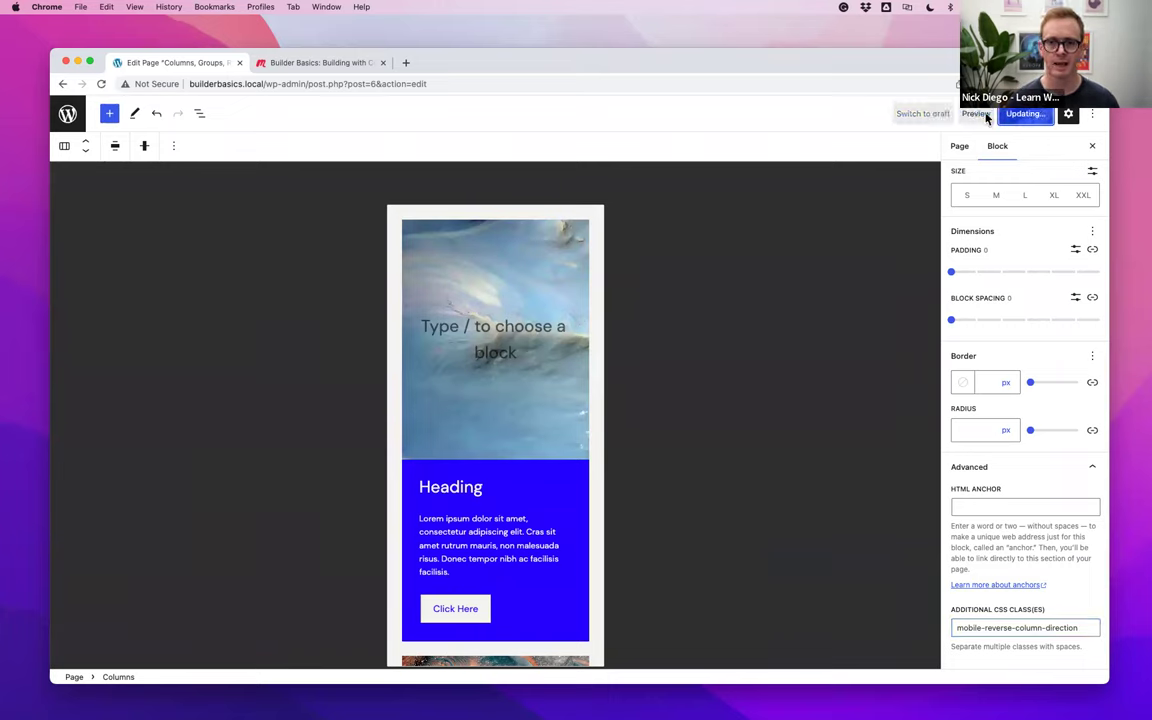
Preview the page in a new tab and narrow, then widen the browser window to check the section's stacking
click(986, 116)
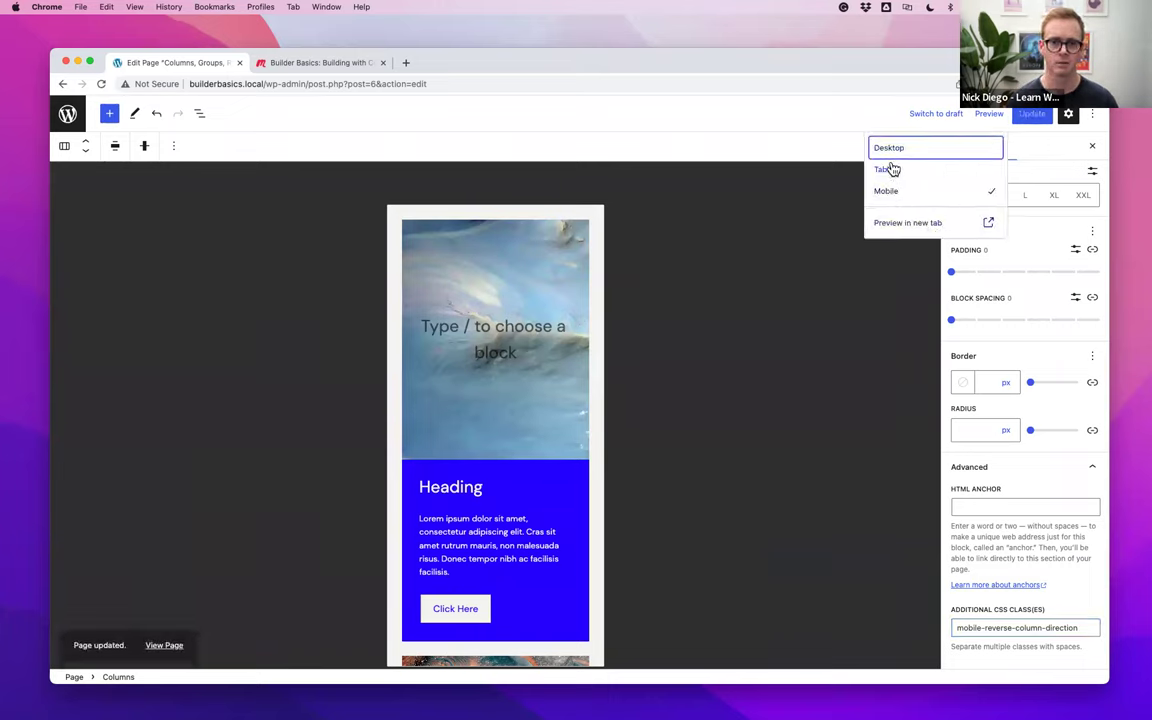
click(900, 221)
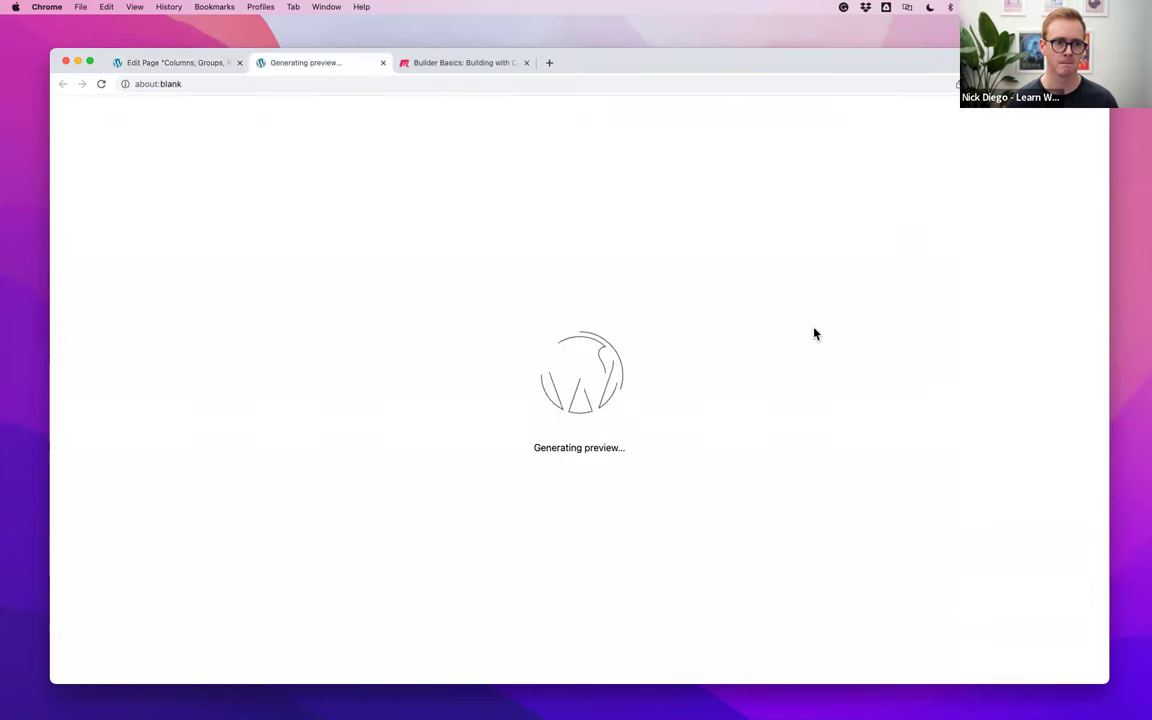
scroll(846, 356, down, 9)
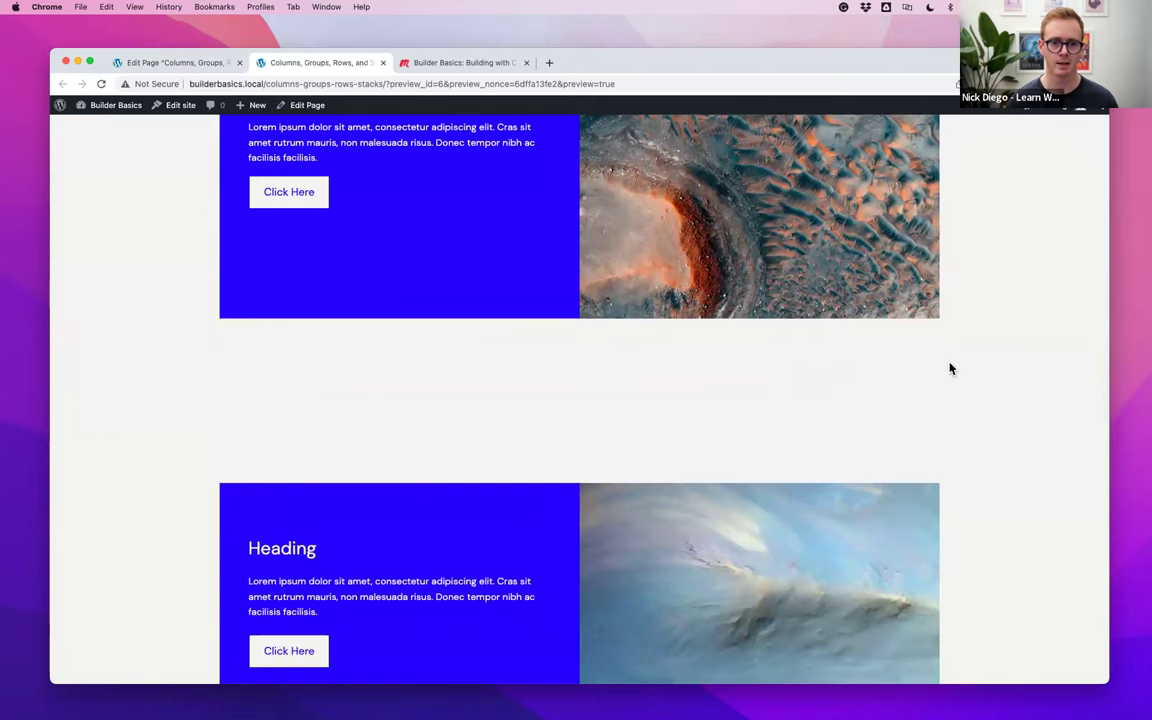
scroll(1000, 372, down, 2)
drag(1108, 362, 265, 297)
scroll(263, 313, down, 10)
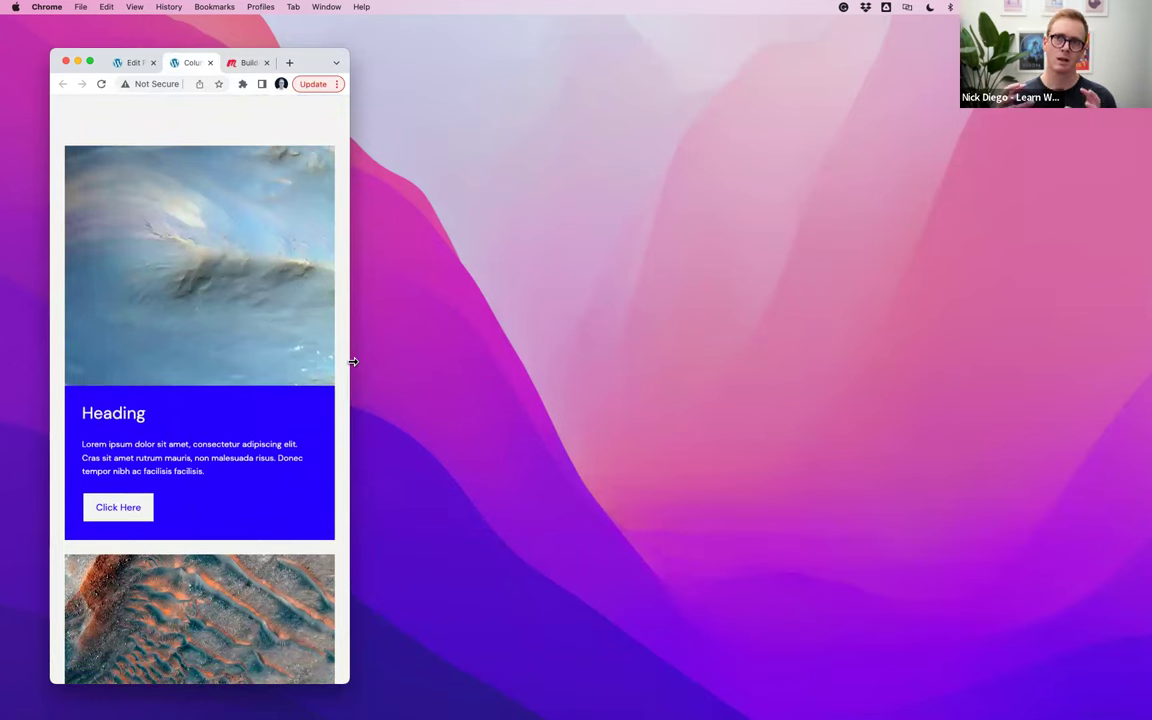
drag(353, 362, 1109, 380)
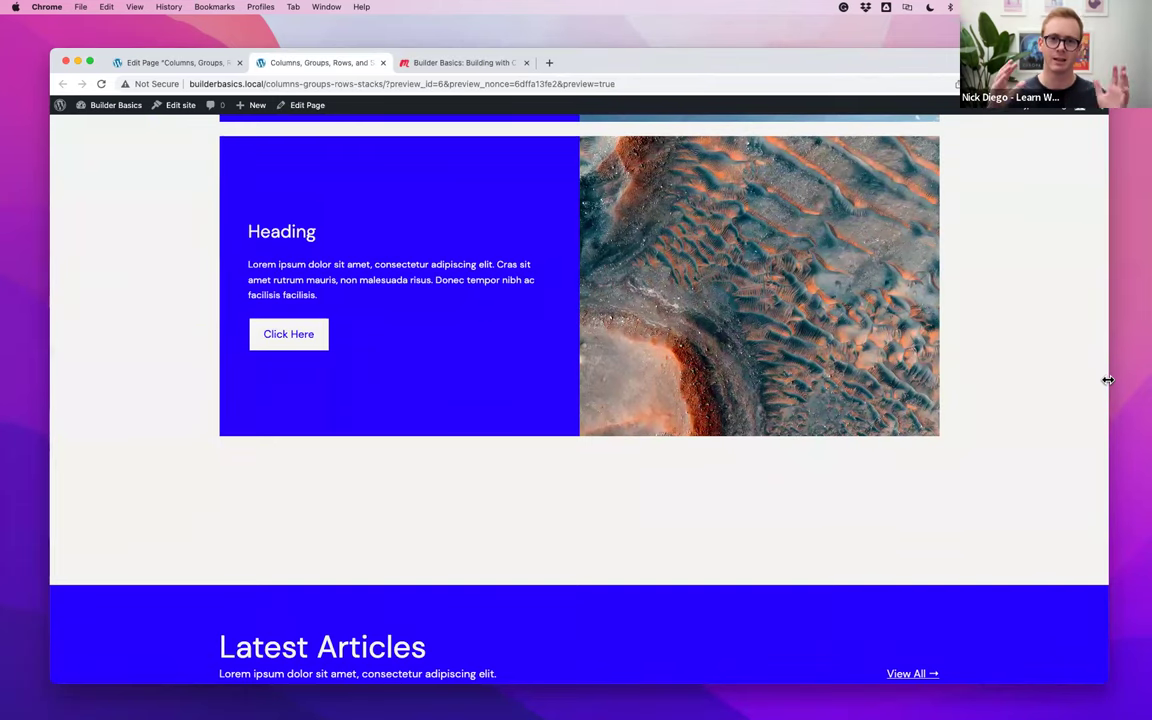
scroll(1108, 380, up, 5)
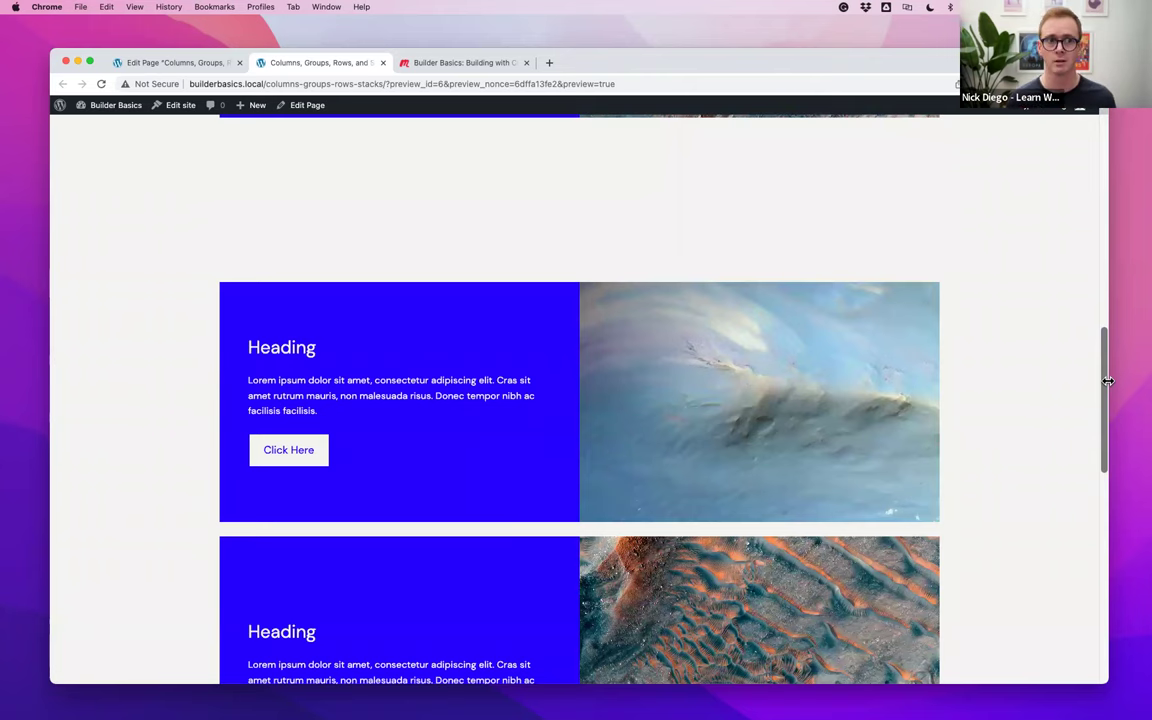
Return to the page editor and review the Columns block's Stack on mobile and additional CSS class settings
click(160, 60)
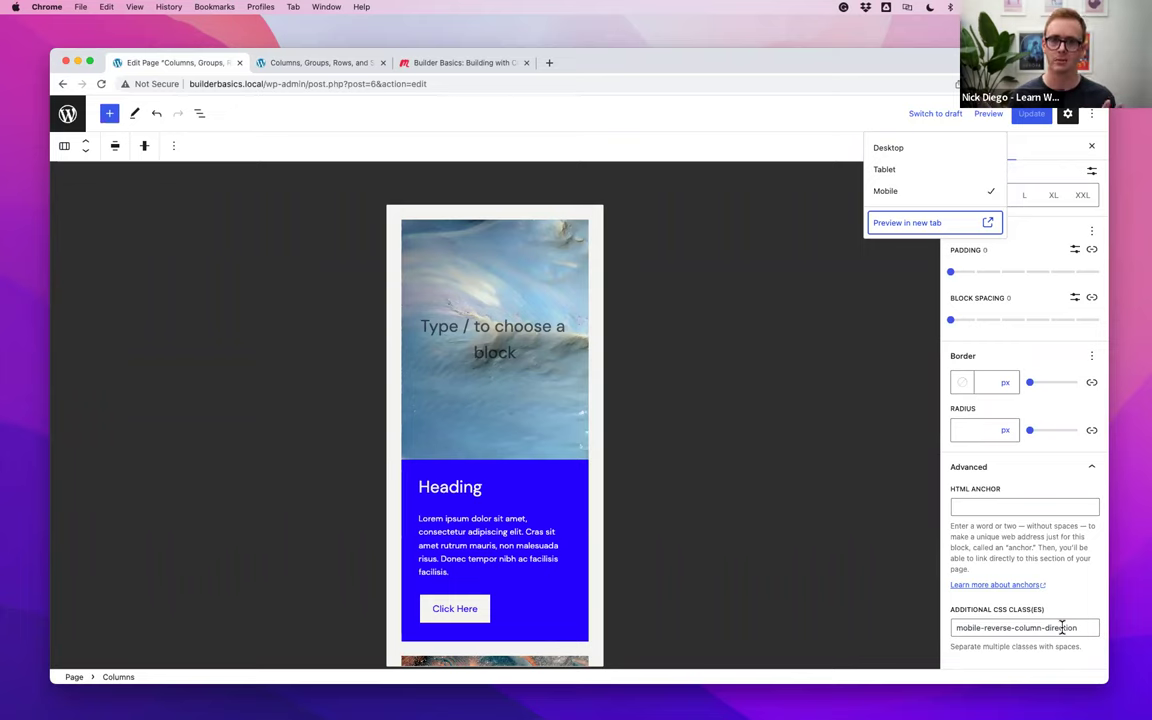
click(1039, 351)
scroll(1036, 352, up, 5)
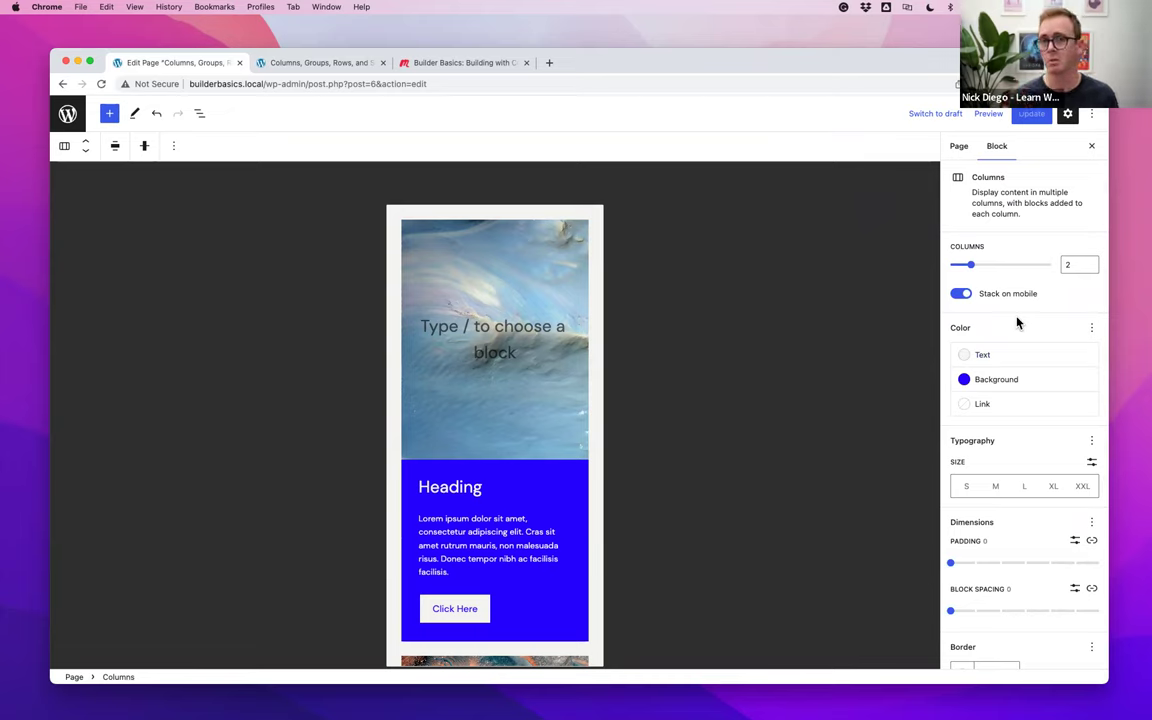
scroll(1036, 450, down, 5)
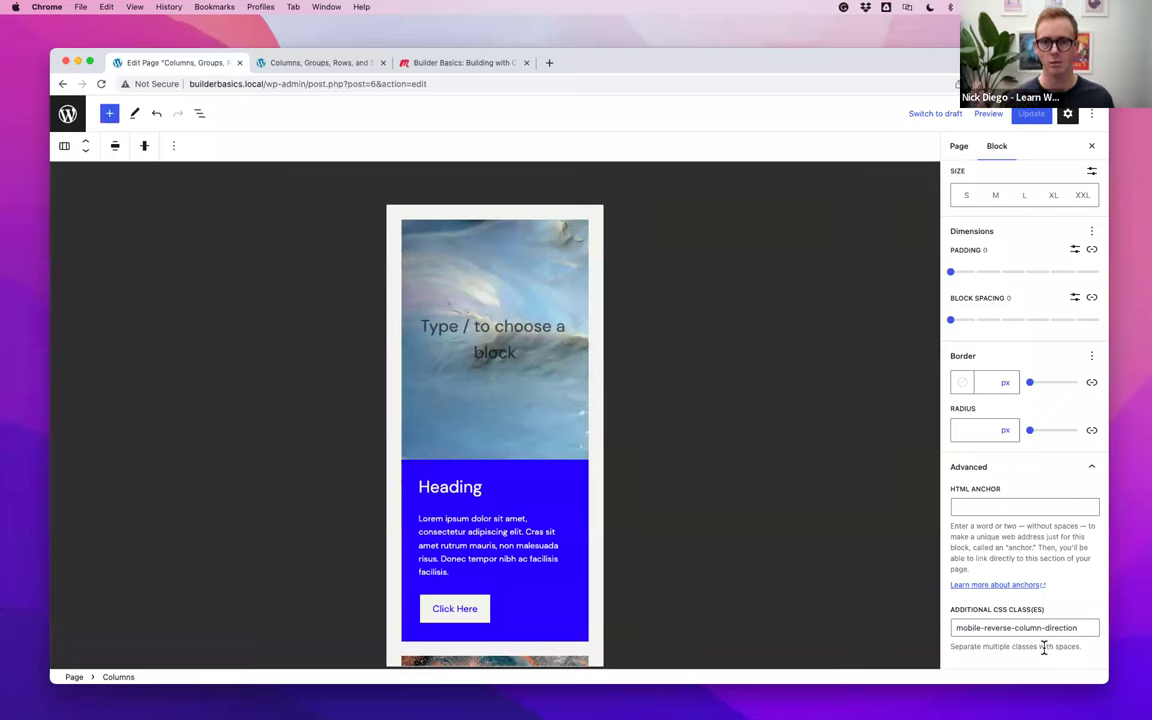
Switch the editor to the Desktop view and remove the lower Columns block with the orange terrain image
click(986, 113)
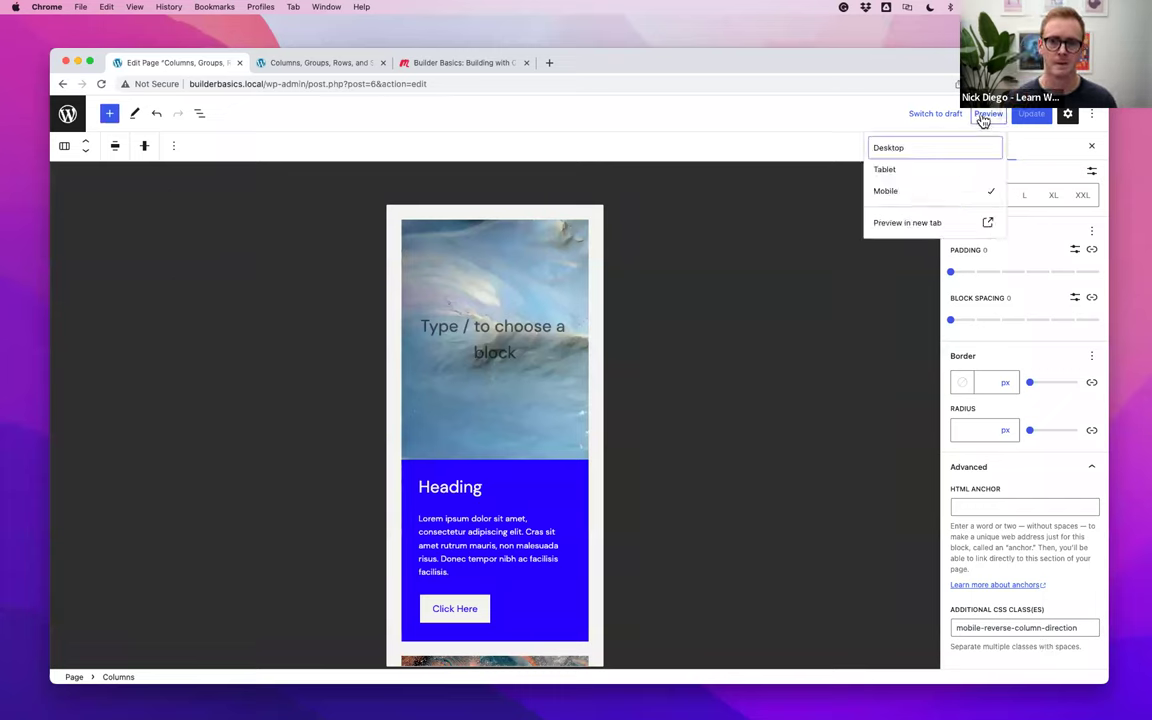
click(918, 149)
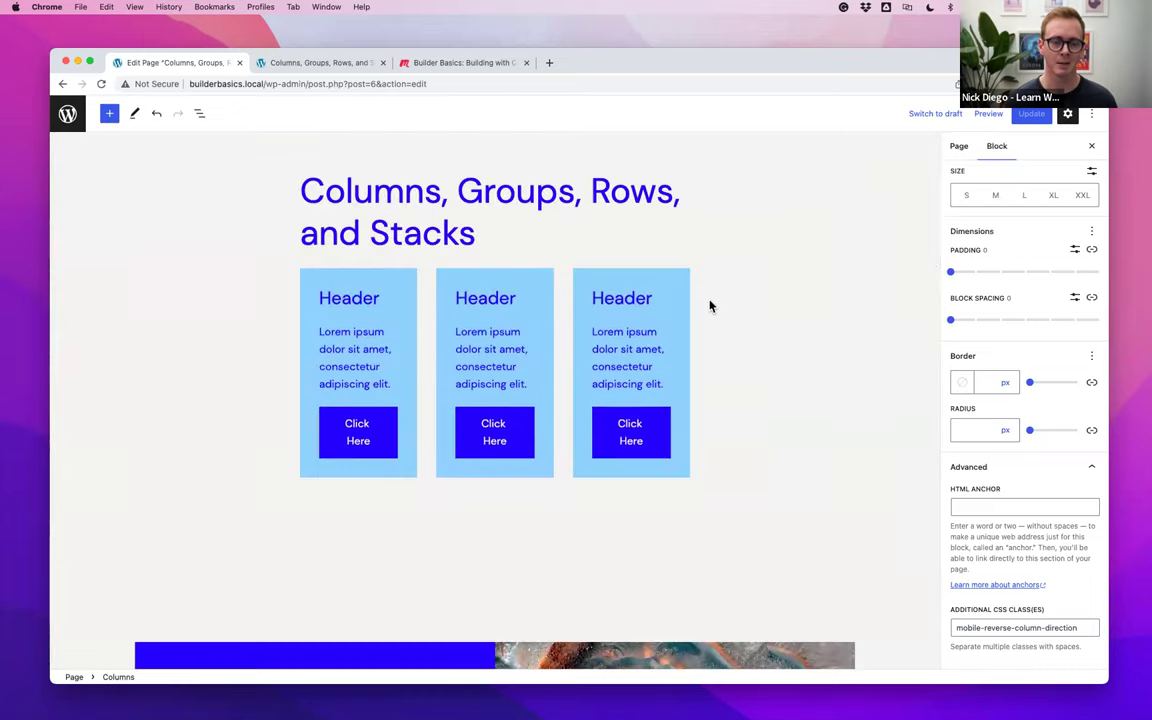
scroll(710, 306, down, 10)
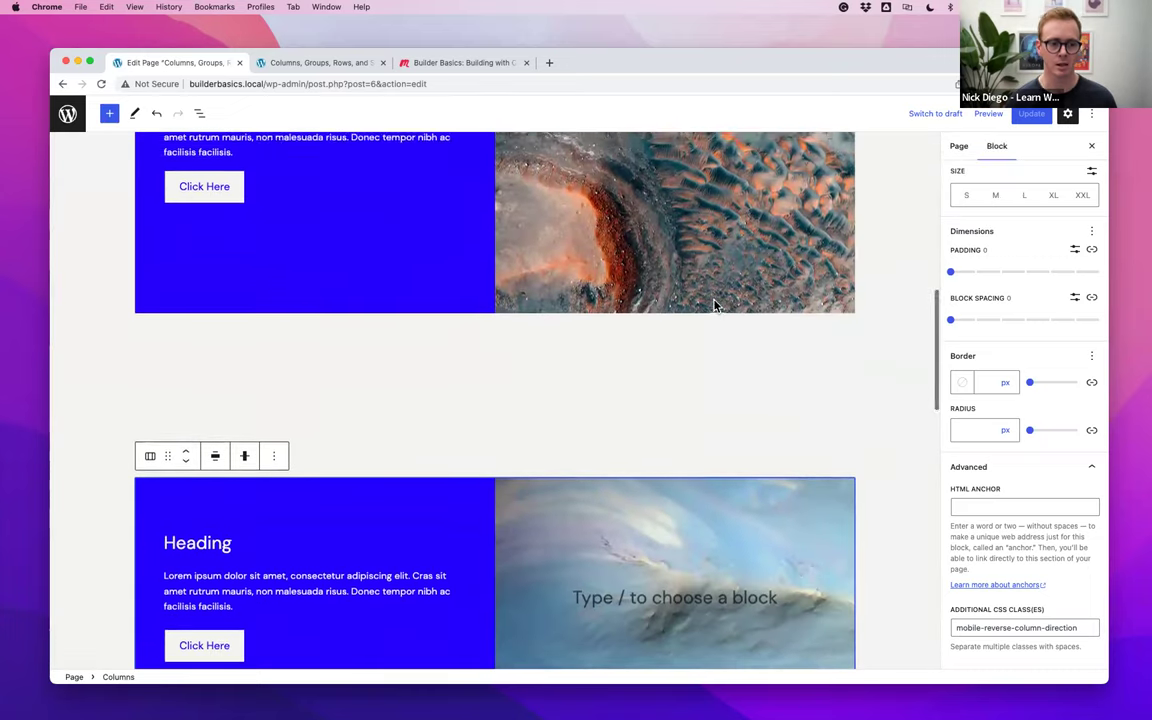
scroll(690, 330, down, 5)
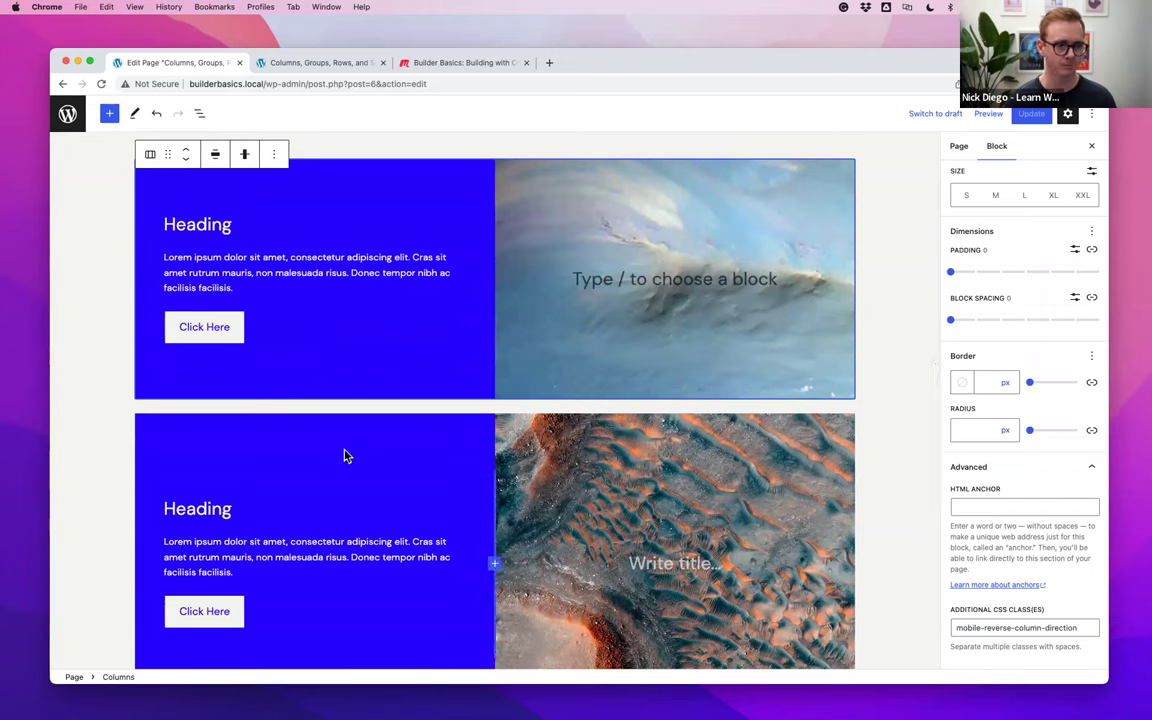
click(205, 432)
click(161, 398)
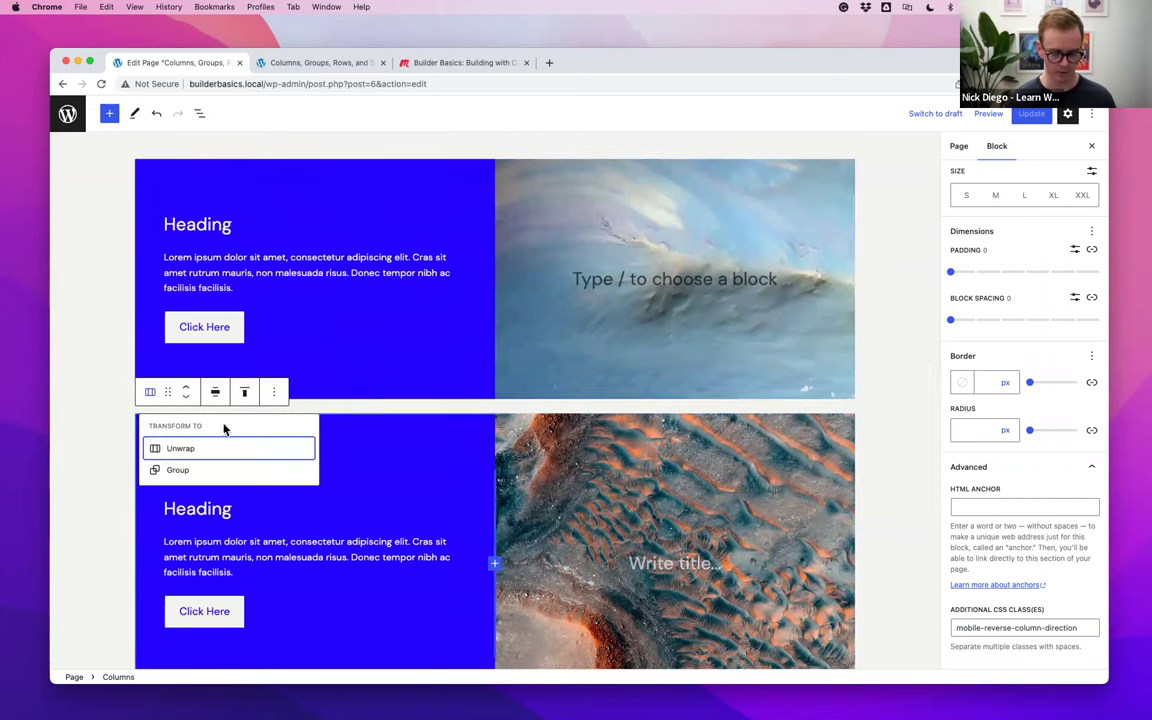
click(274, 392)
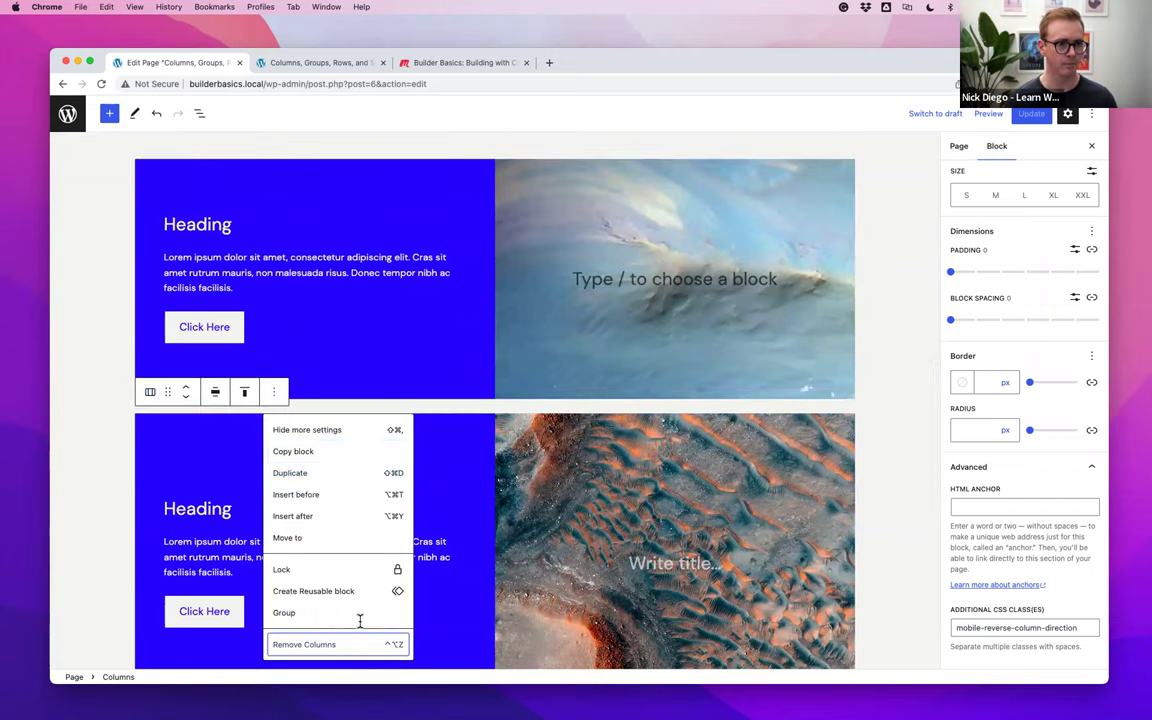
click(302, 644)
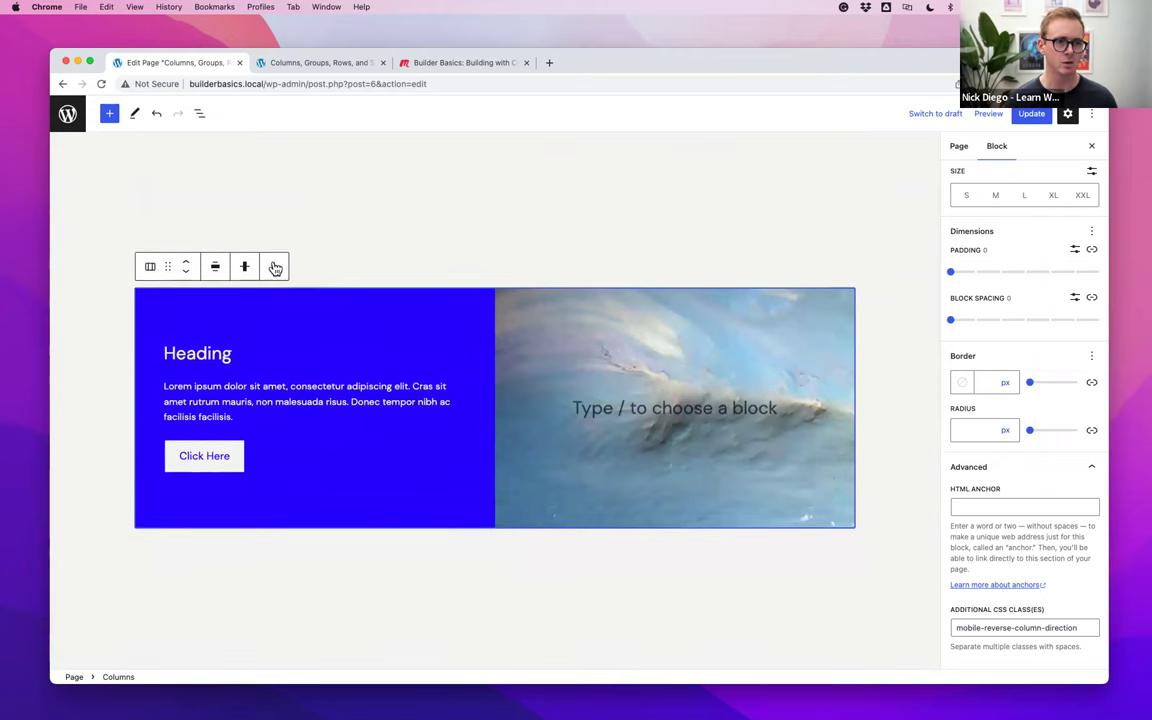
Duplicate the Columns block with the blue wave image and select the Cover block in the lower copy
click(273, 266)
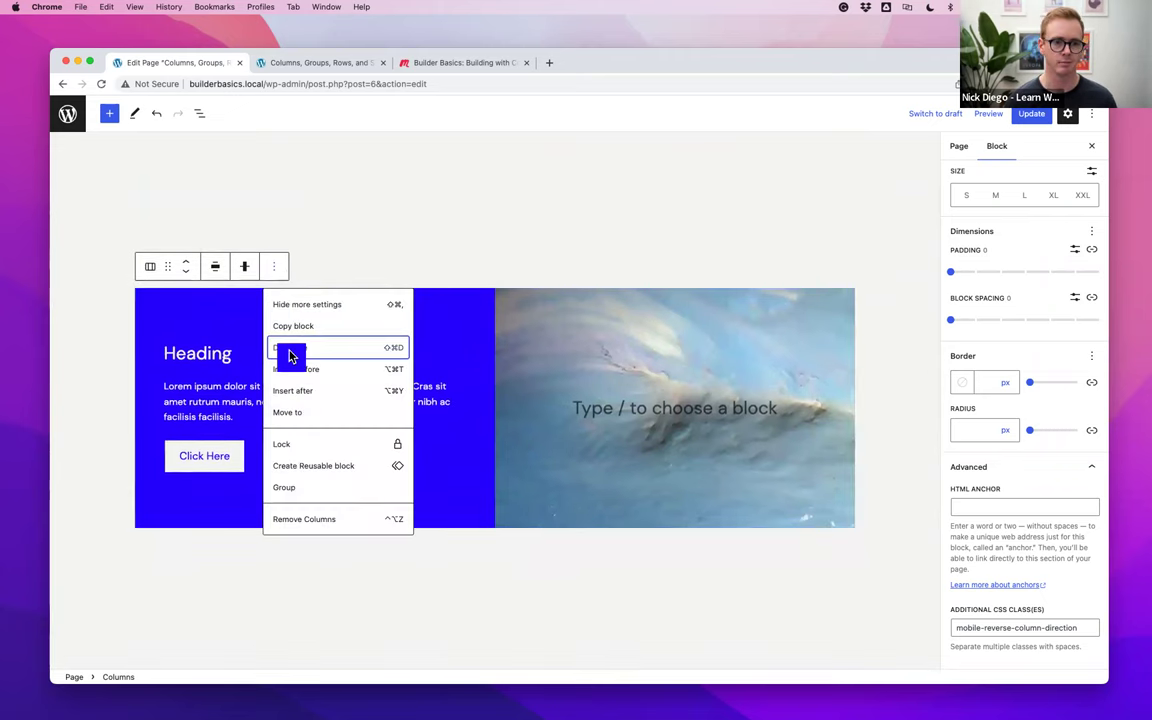
click(289, 344)
click(582, 350)
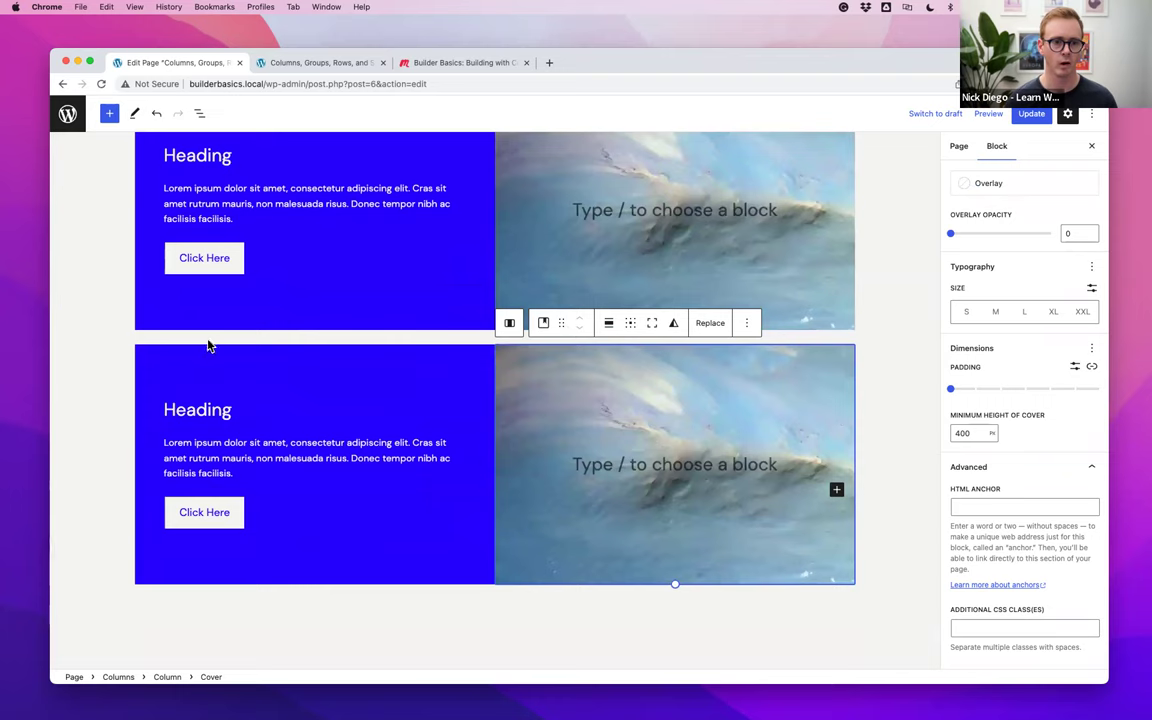
Move the wave image column ahead of the text column in the lower Columns block, and check the upper block's additional CSS class
click(510, 323)
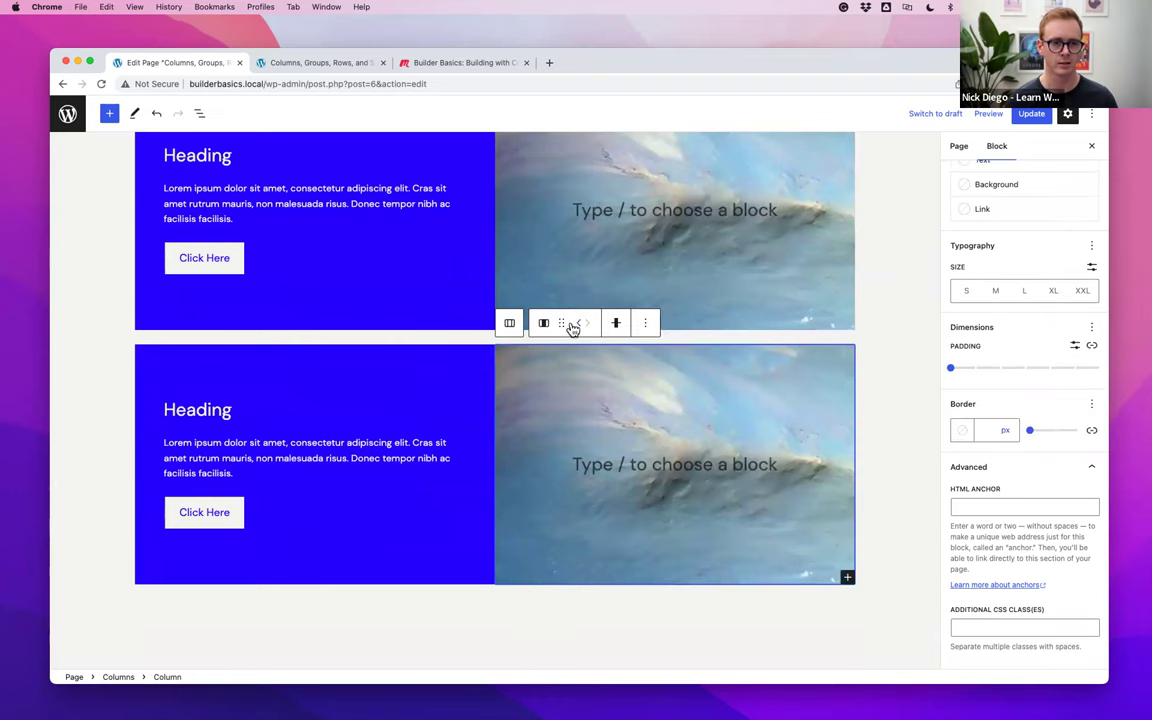
click(573, 326)
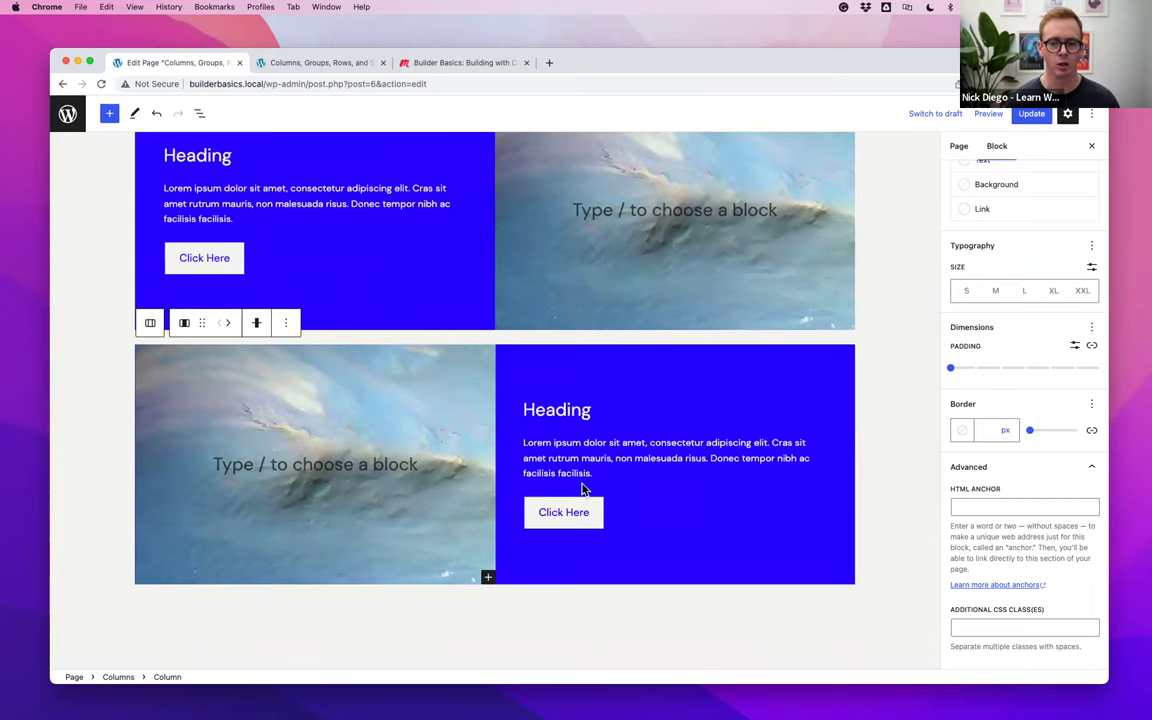
scroll(314, 291, up, 5)
click(186, 326)
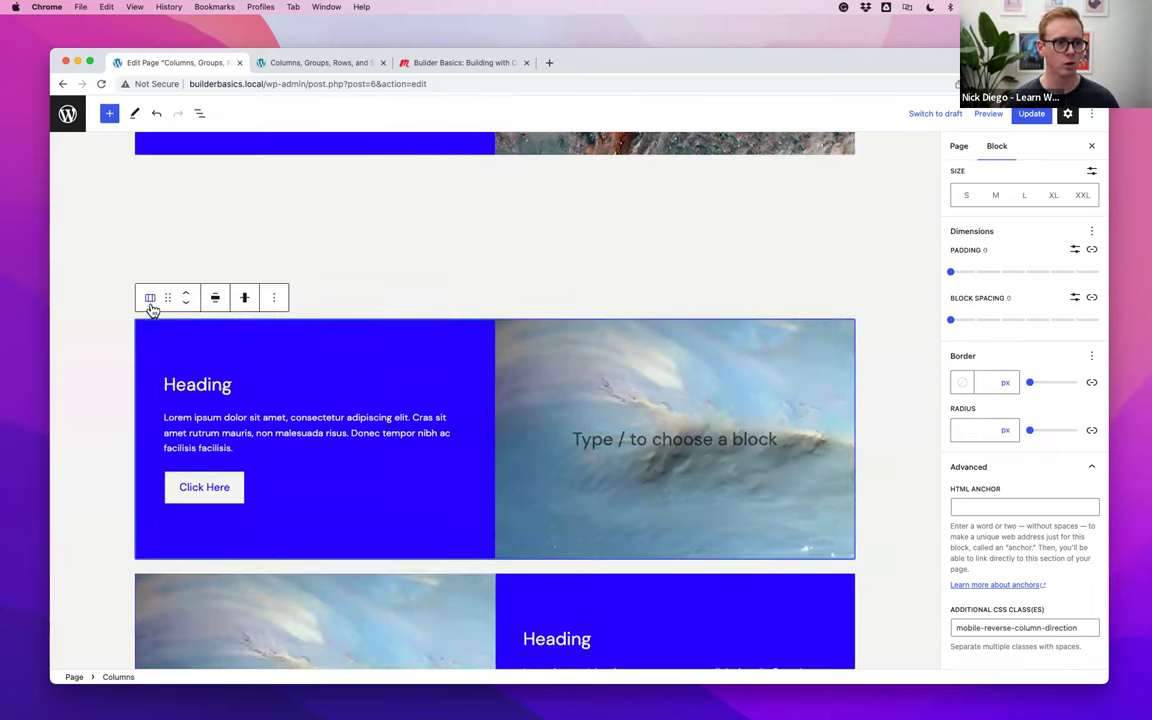
click(151, 298)
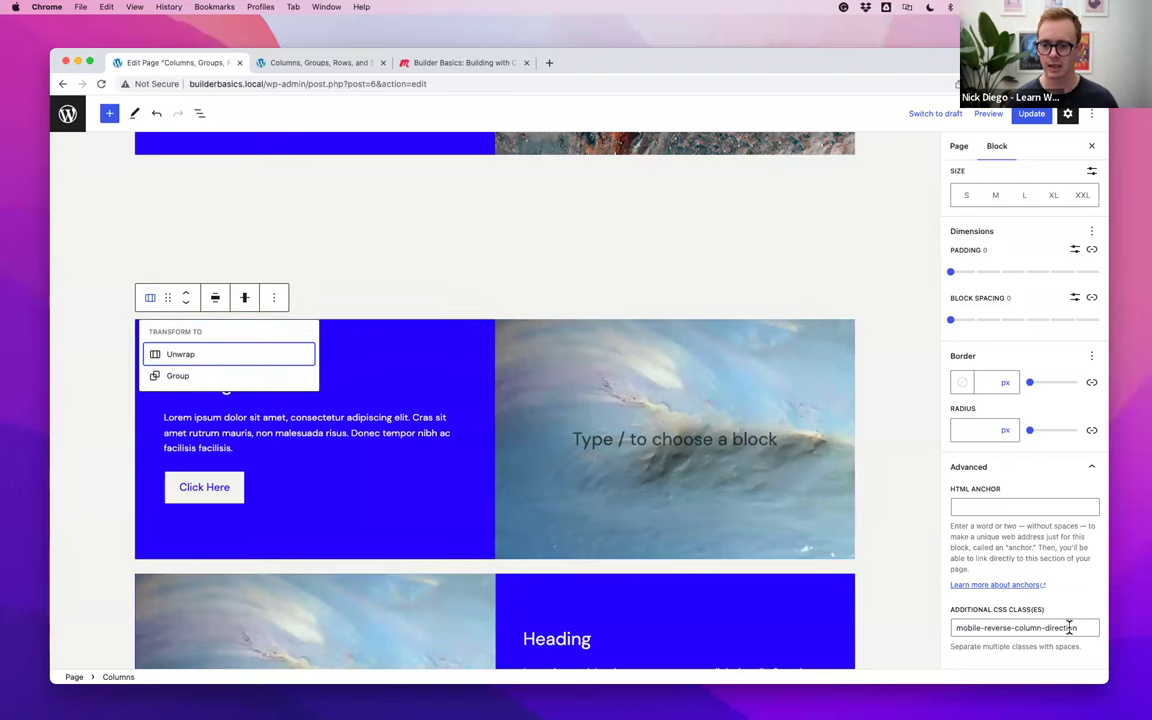
scroll(805, 501, down, 3)
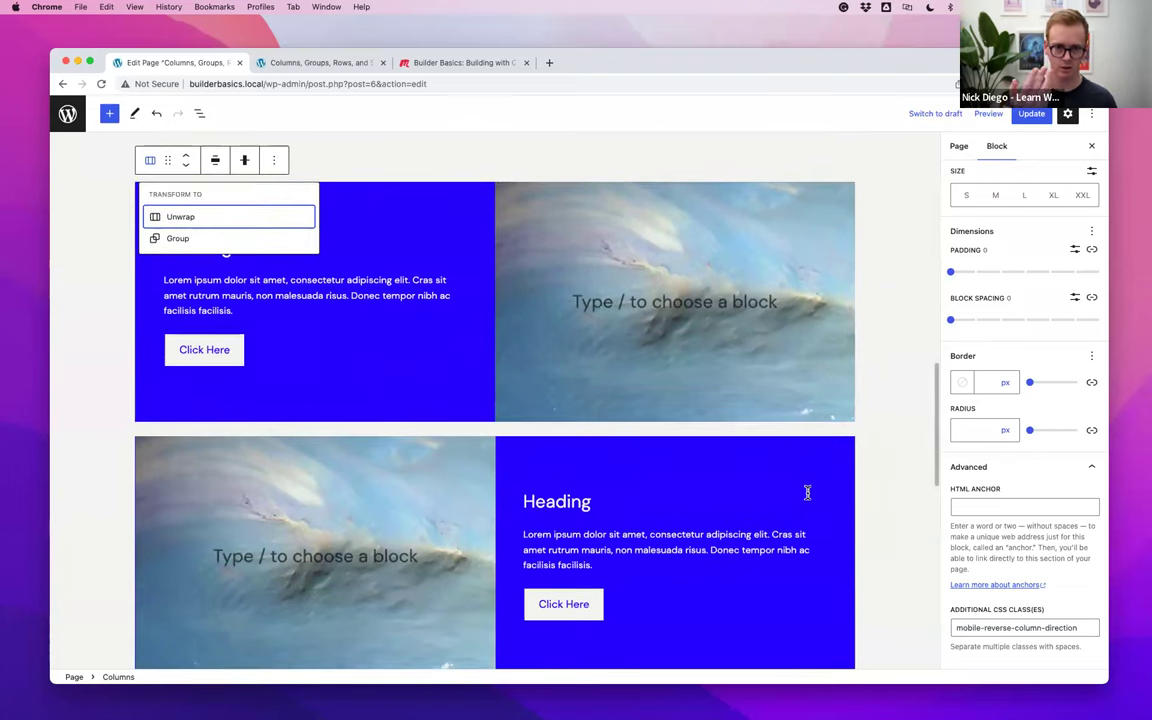
Select the lower Columns block and remove the mobile-reverse-column-direction class from its additional CSS classes
click(399, 551)
click(160, 520)
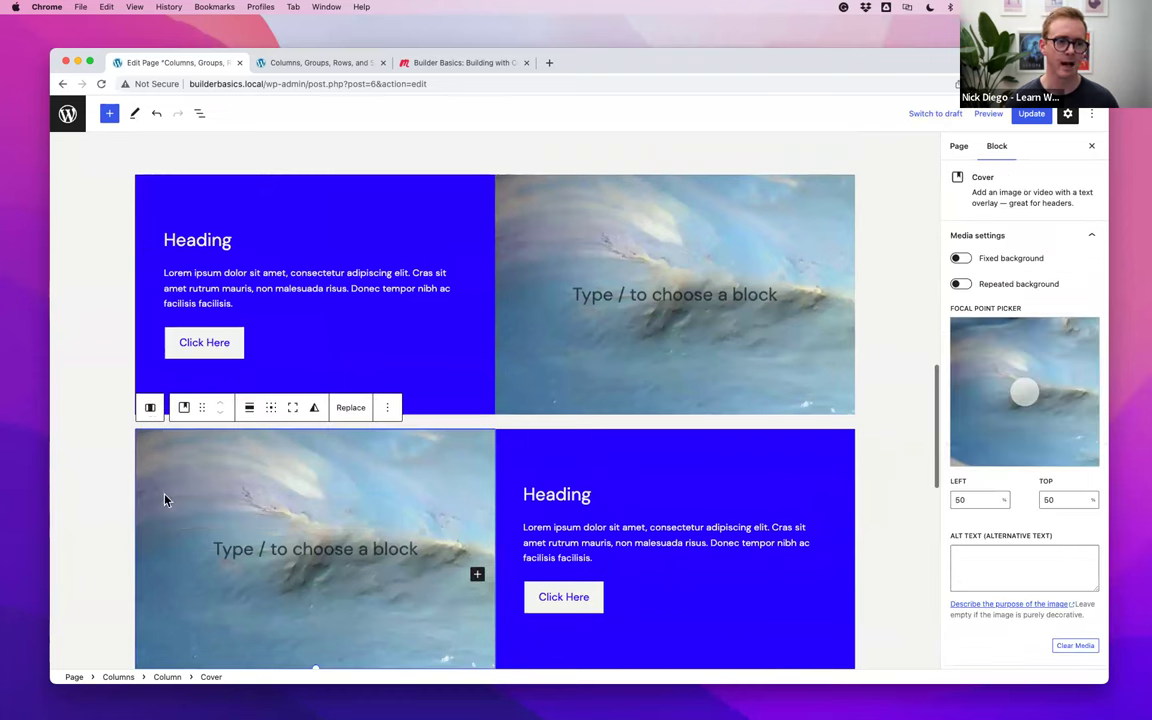
click(147, 408)
click(147, 408)
scroll(1020, 450, down, 5)
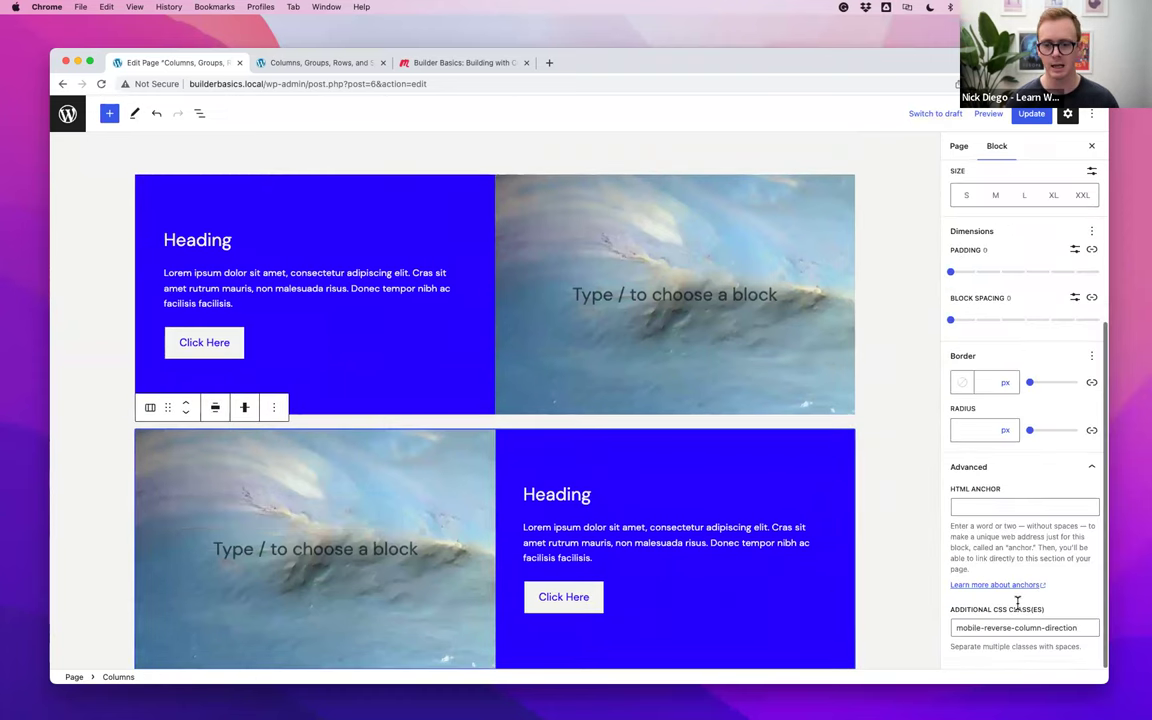
drag(1078, 627, 918, 620)
key(BackSpace)
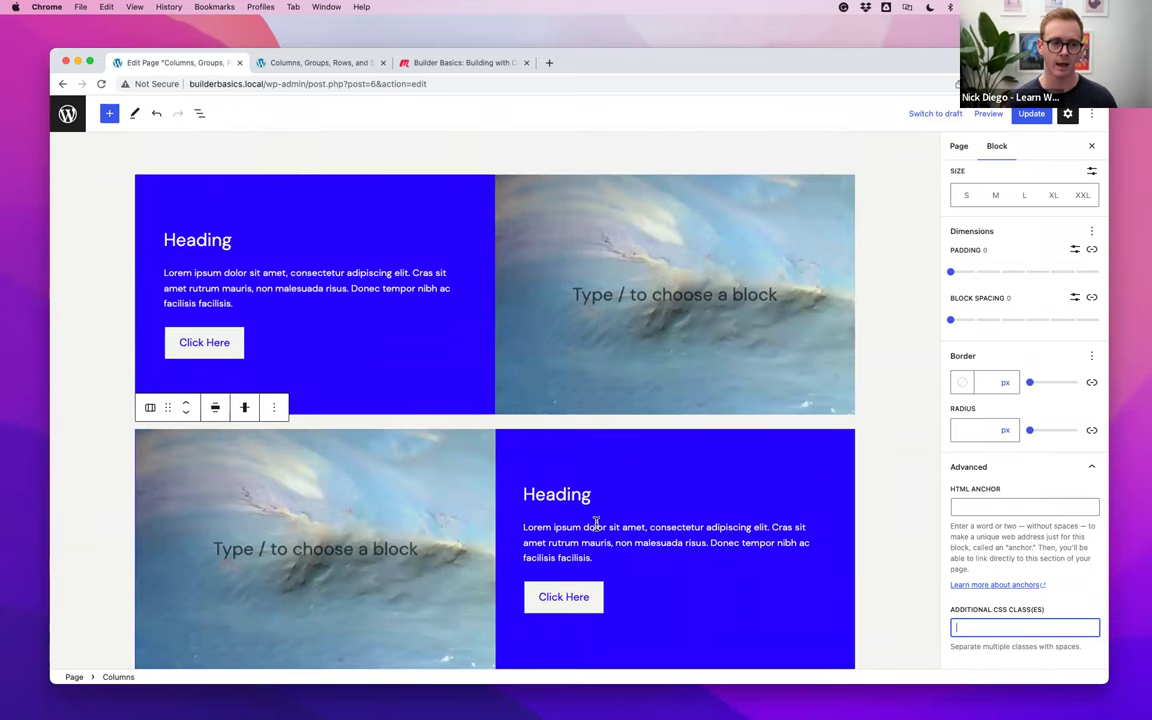
Duplicate the upper wave-image Columns block and move the copy below the section that has its image first
scroll(591, 516, down, 2)
scroll(82, 288, up, 4)
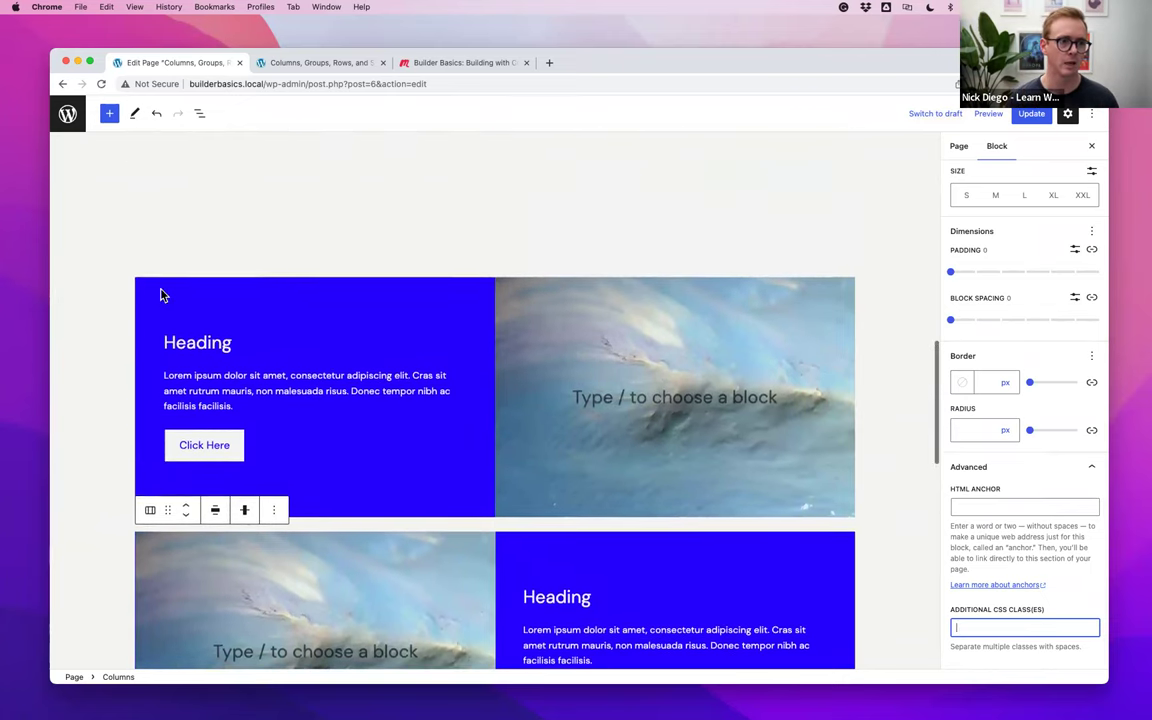
click(152, 282)
click(150, 256)
click(150, 262)
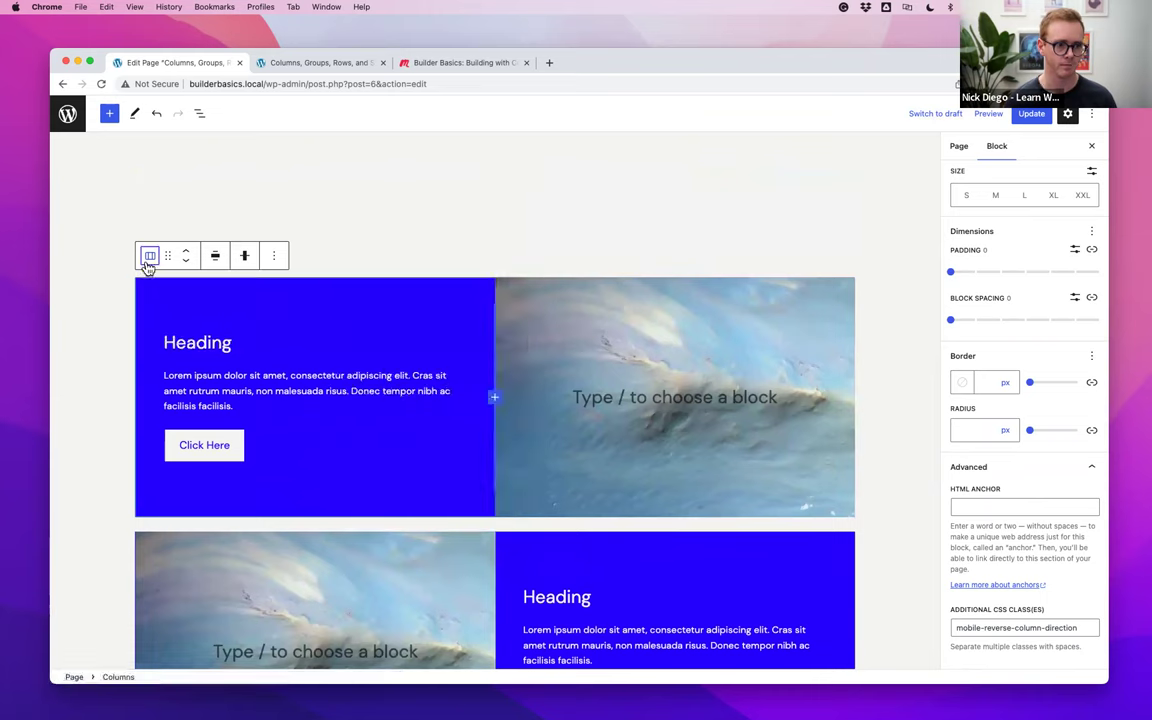
key(super+shift+d)
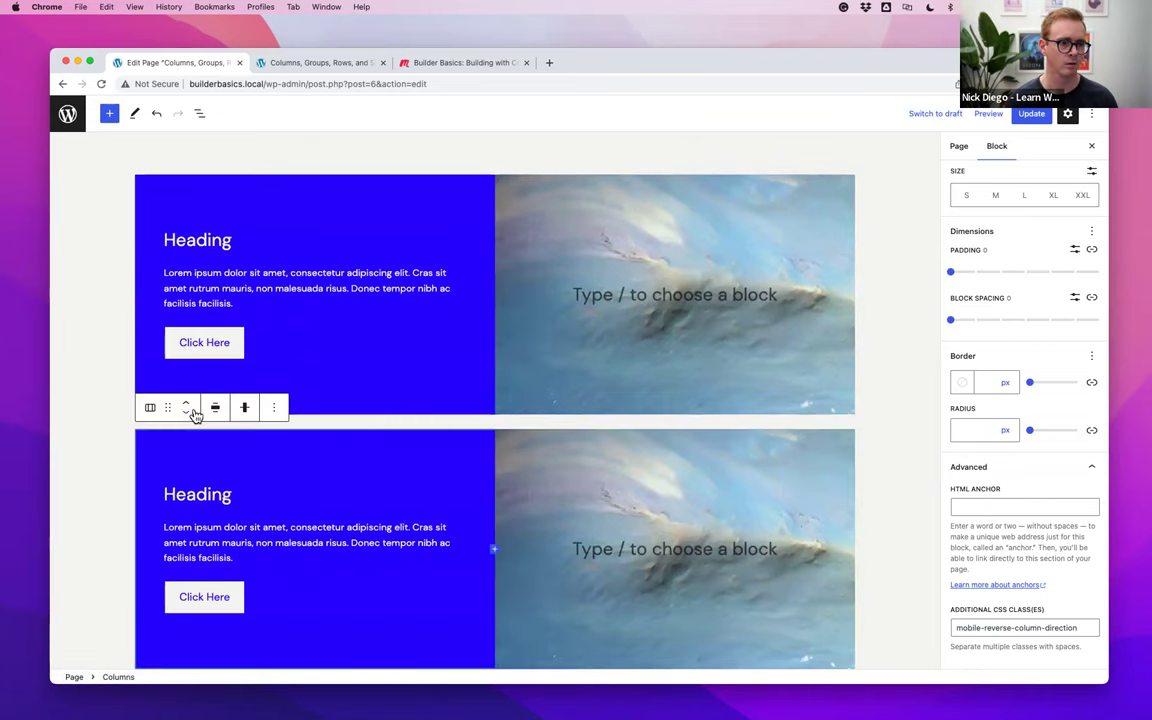
click(186, 412)
Update the page, switch the editor to the Mobile view, and check how the three wave-image sections stack
scroll(655, 268, up, 2)
click(1031, 113)
click(987, 113)
click(902, 199)
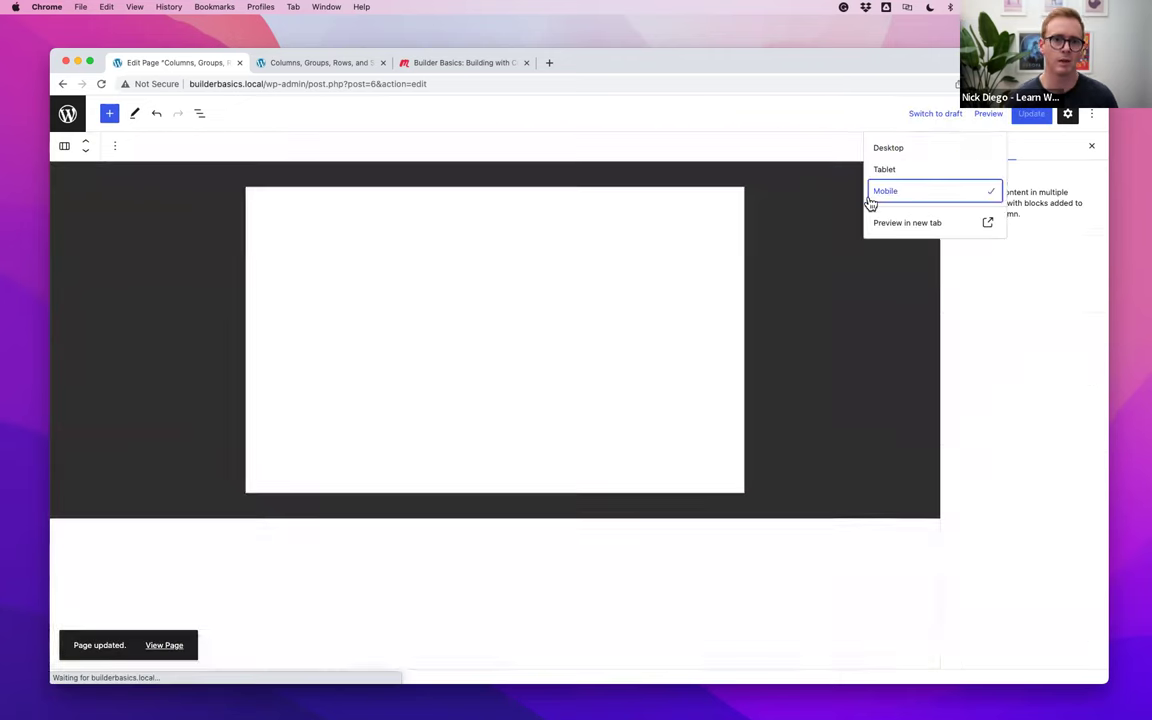
scroll(537, 316, down, 3)
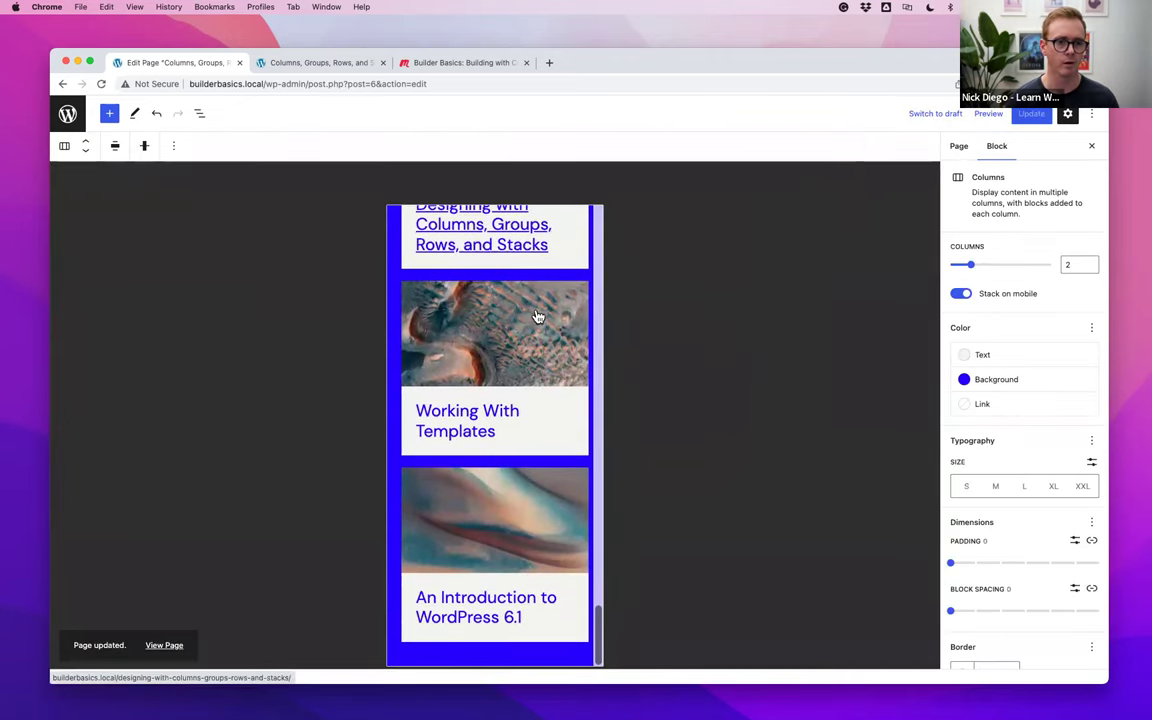
scroll(537, 316, up, 15)
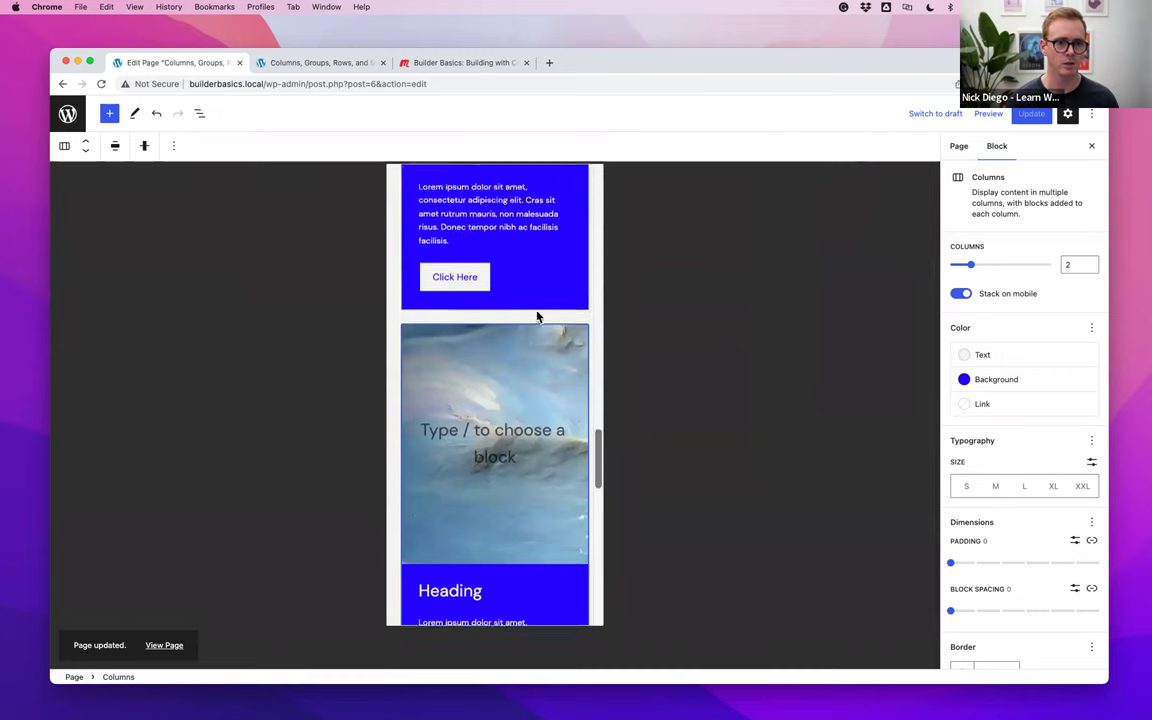
scroll(537, 316, up, 10)
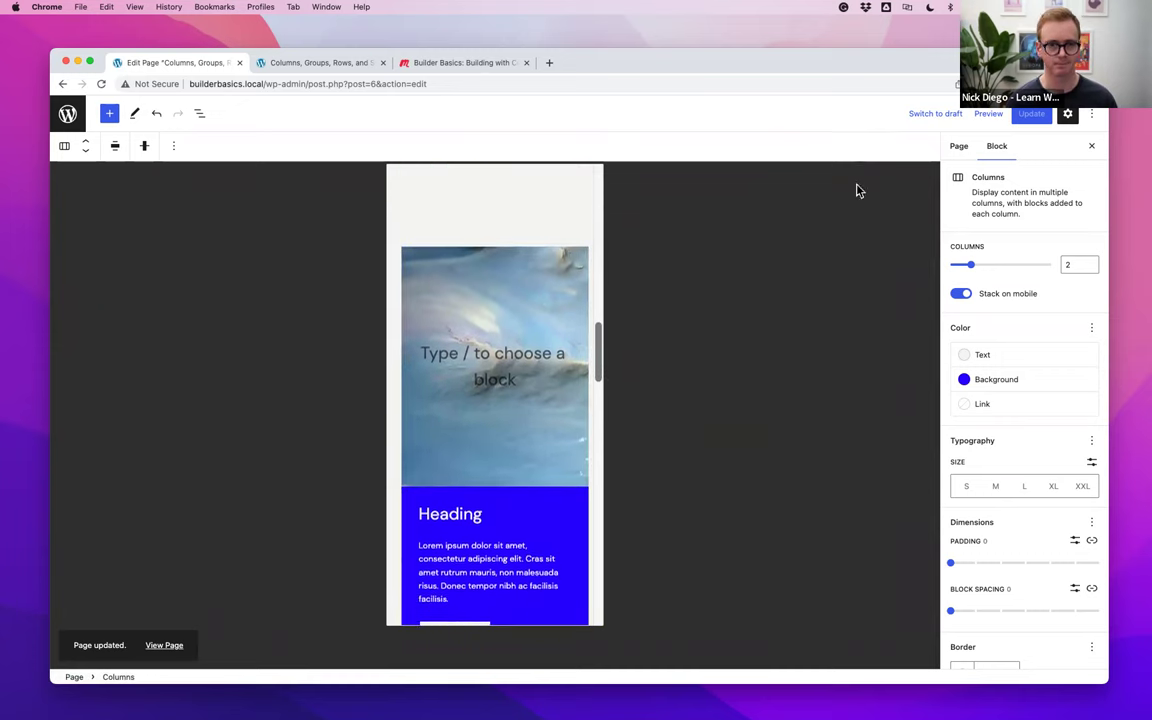
Switch the editor back to the Desktop view and return to the alternating wave-image sections
click(988, 114)
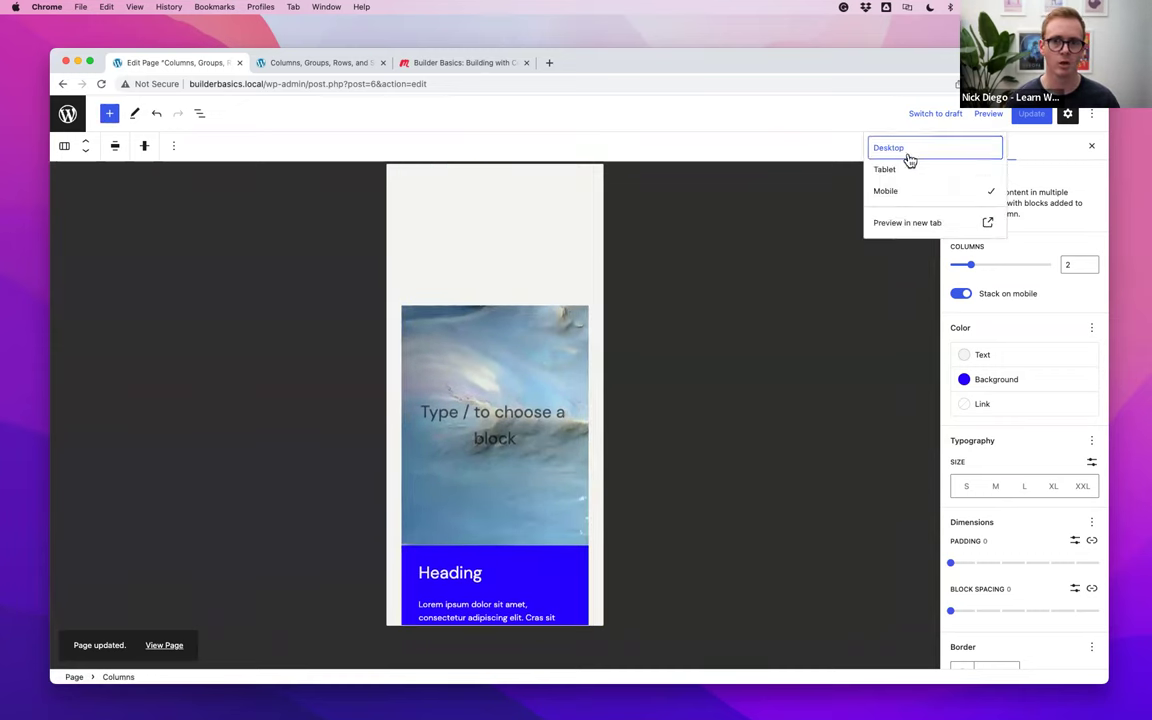
click(897, 155)
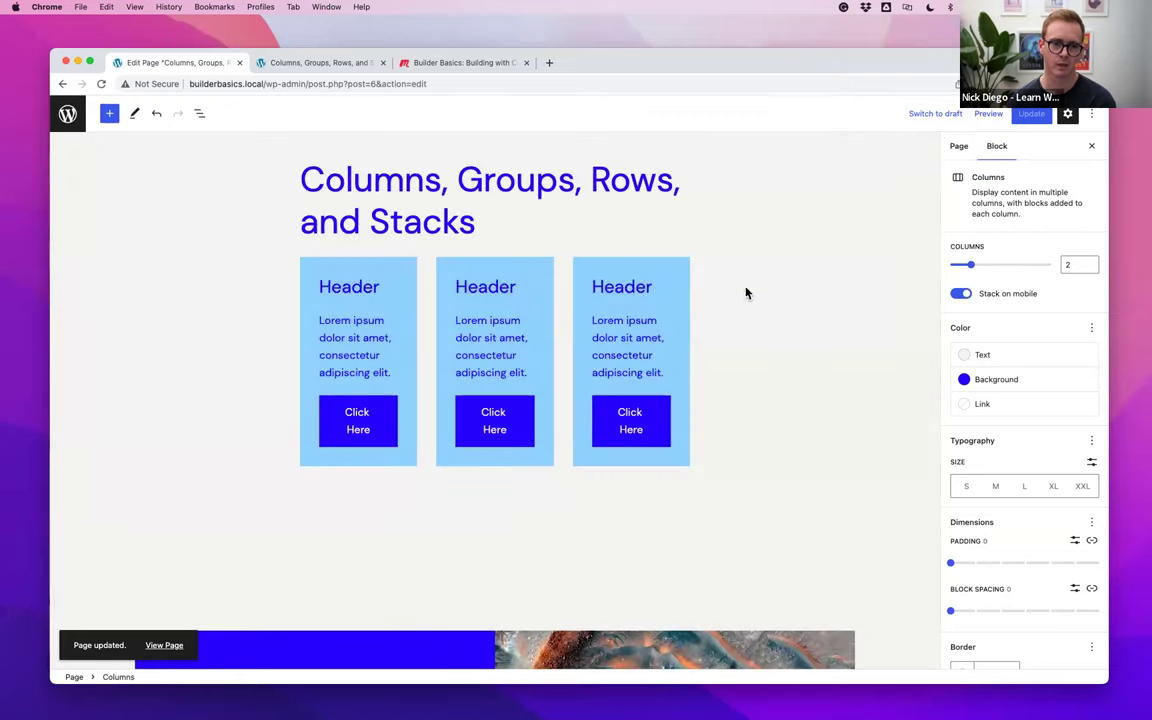
scroll(746, 290, down, 5)
scroll(745, 293, down, 10)
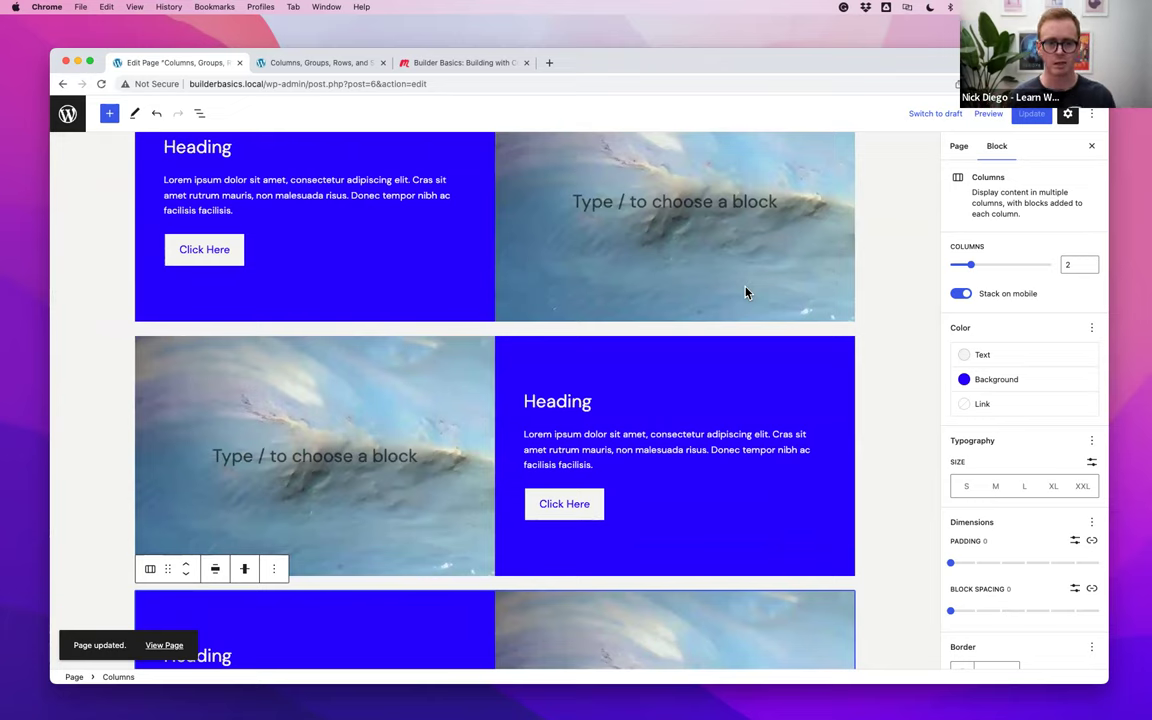
scroll(330, 208, up, 1)
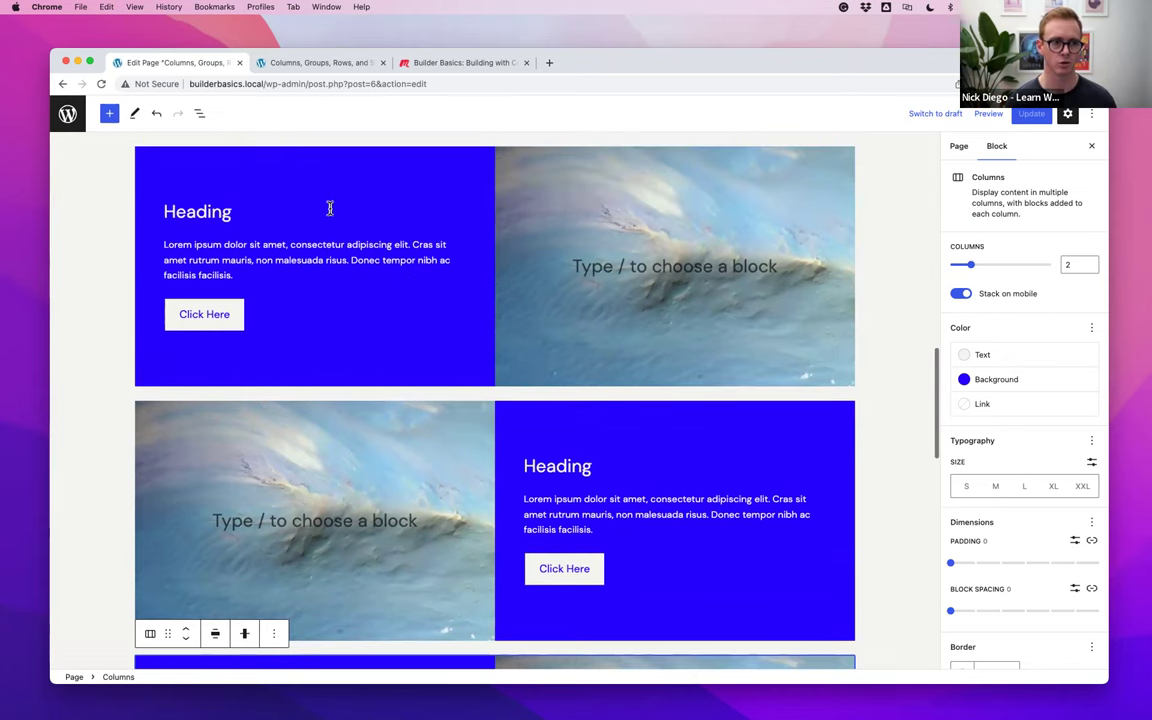
Select the first wave-image Columns block and compare it with the orange terrain section above
click(278, 176)
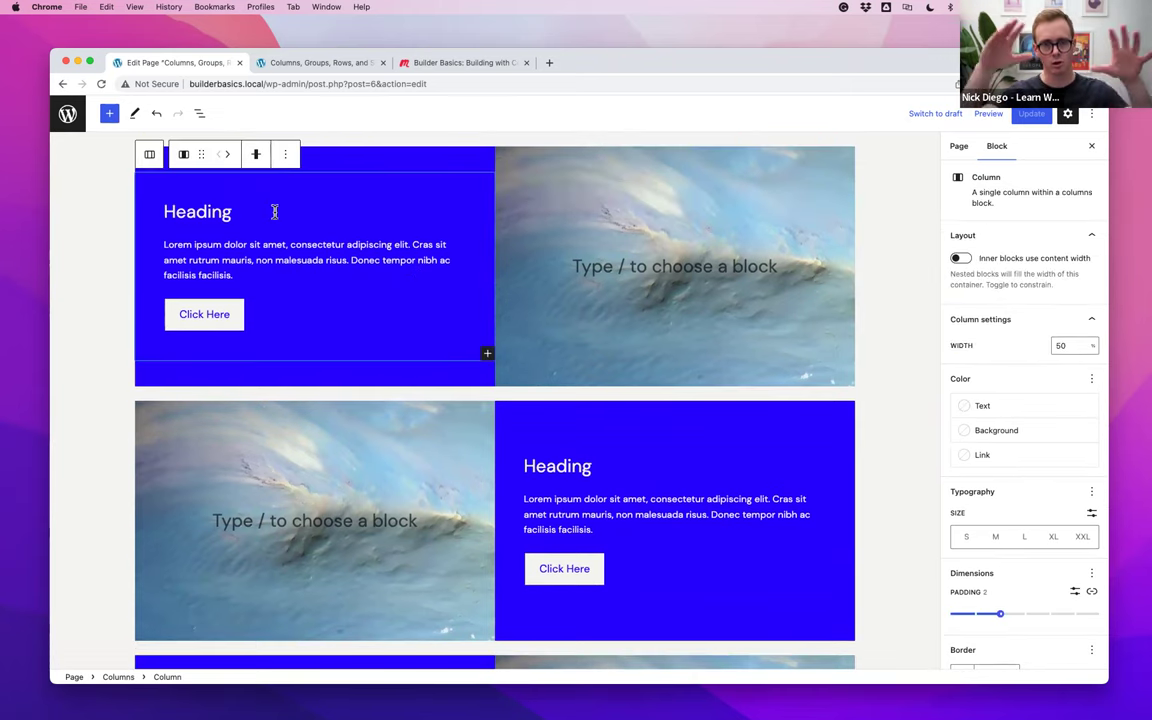
click(150, 156)
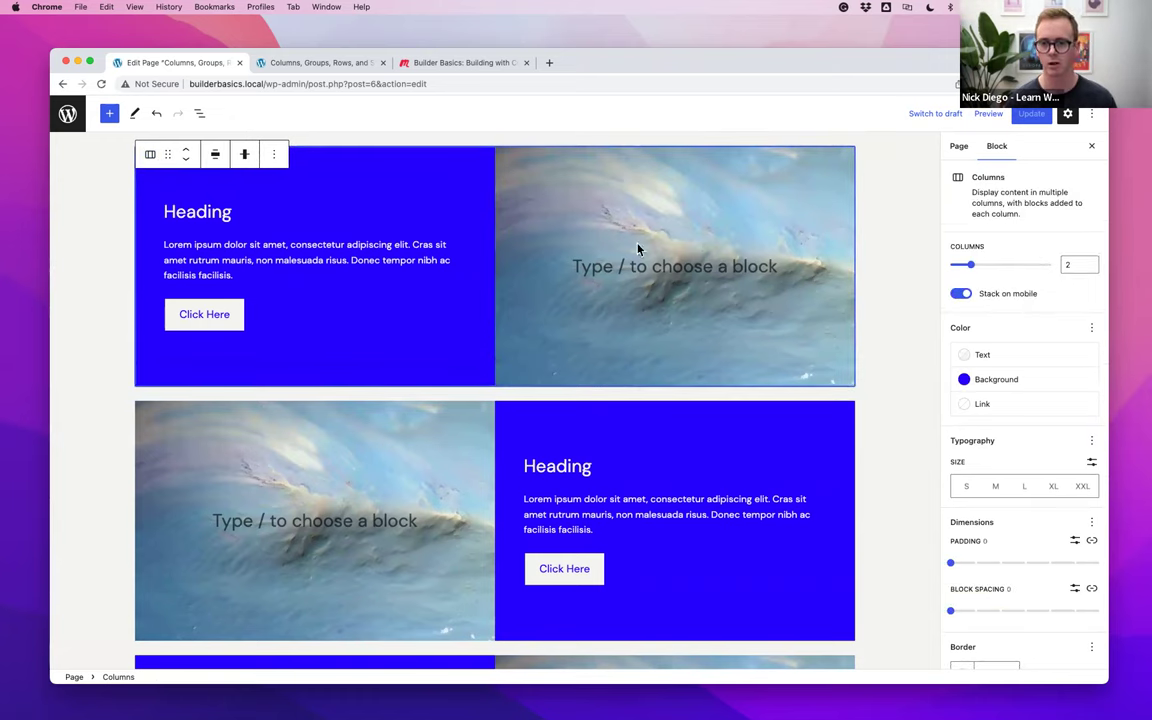
scroll(1008, 478, down, 3)
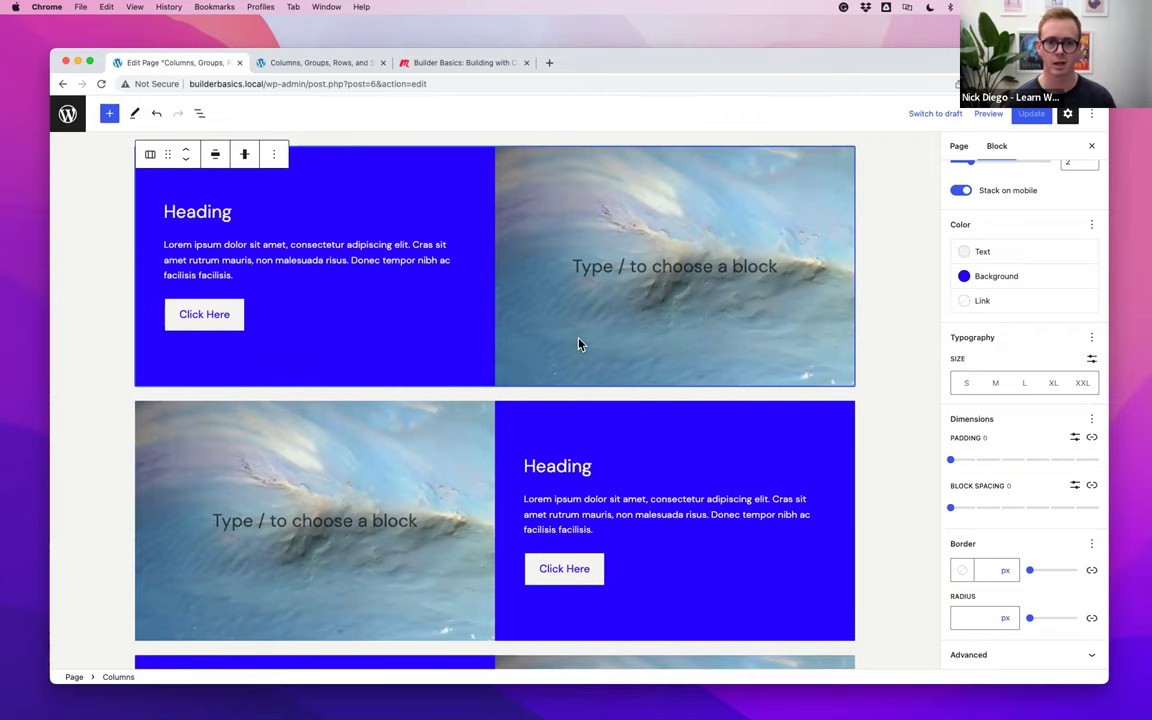
scroll(579, 342, up, 5)
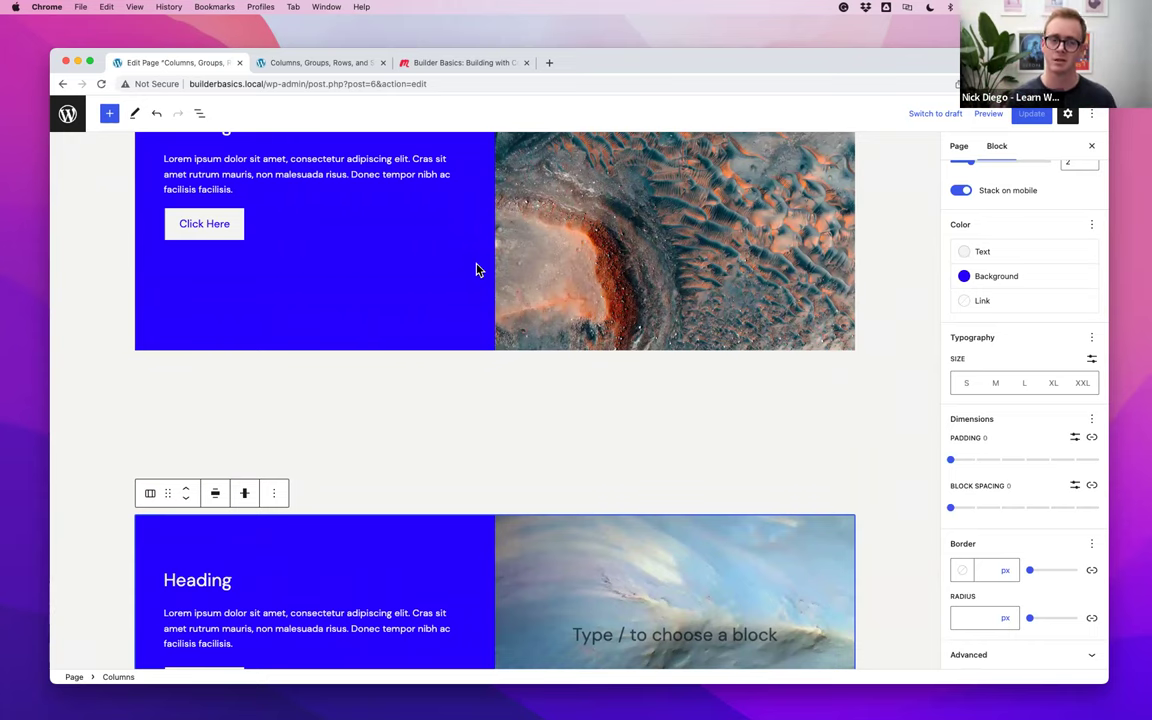
scroll(529, 335, down, 4)
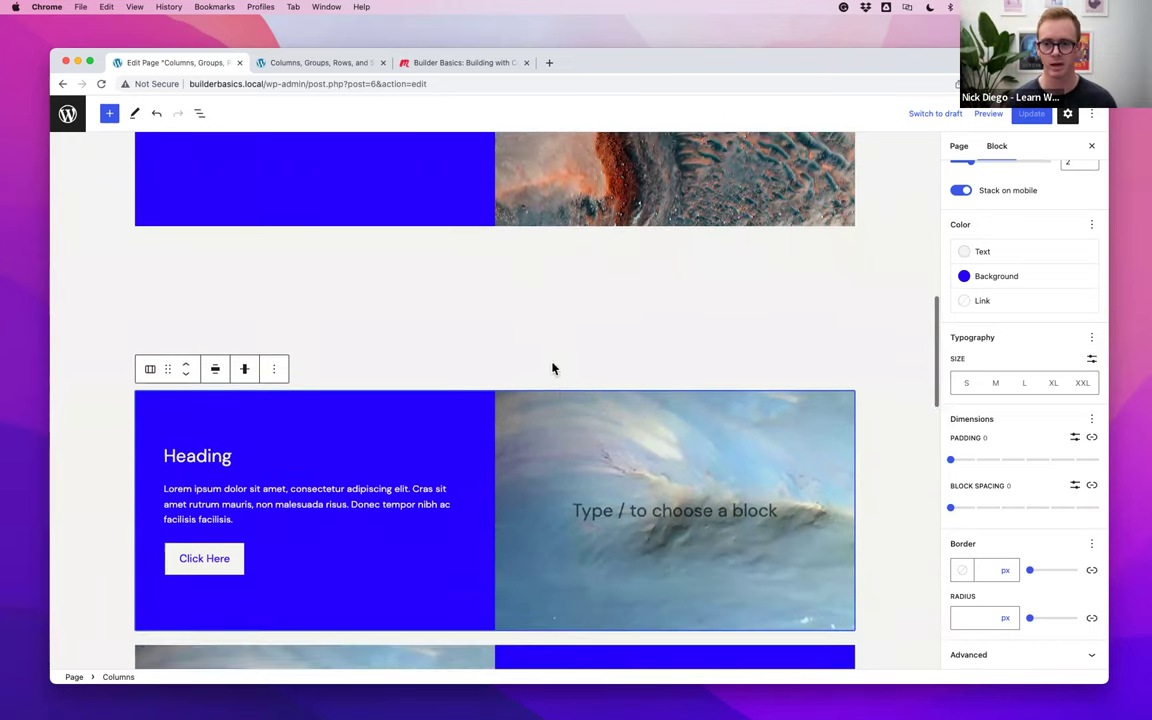
scroll(549, 368, down, 2)
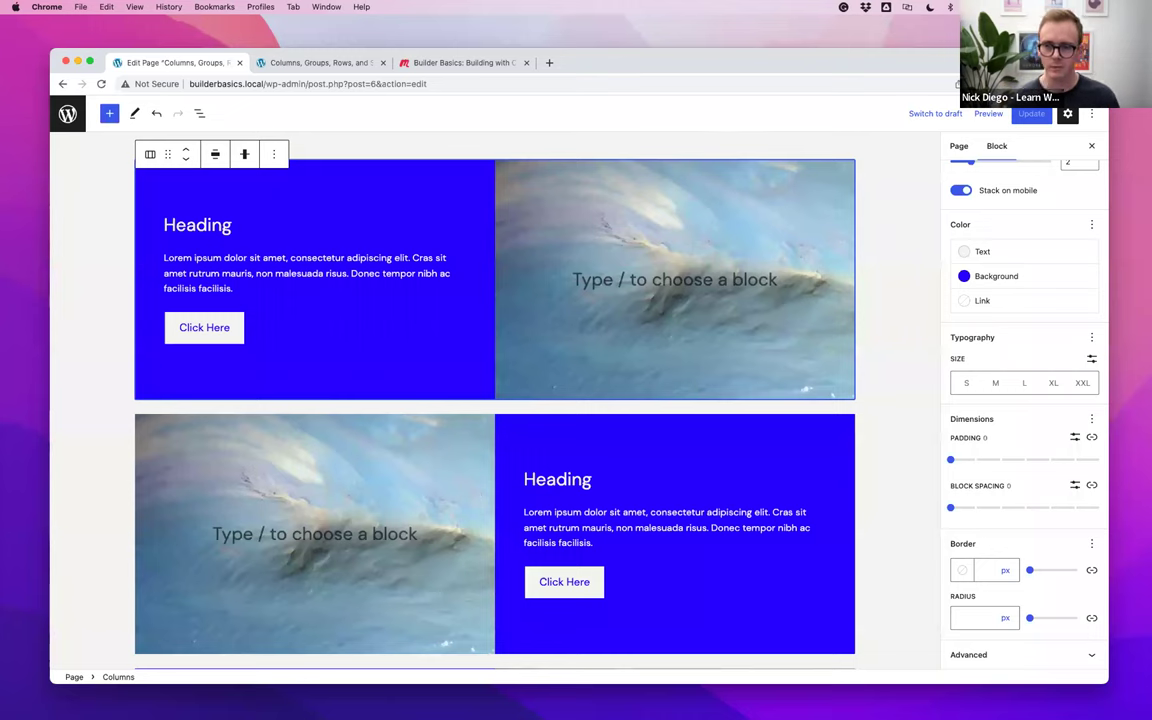
Switch to Visual Studio Code, enlarge the interface, and examine the .mobile-reverse-column-direction rule in style.css
key(ctrl+Right)
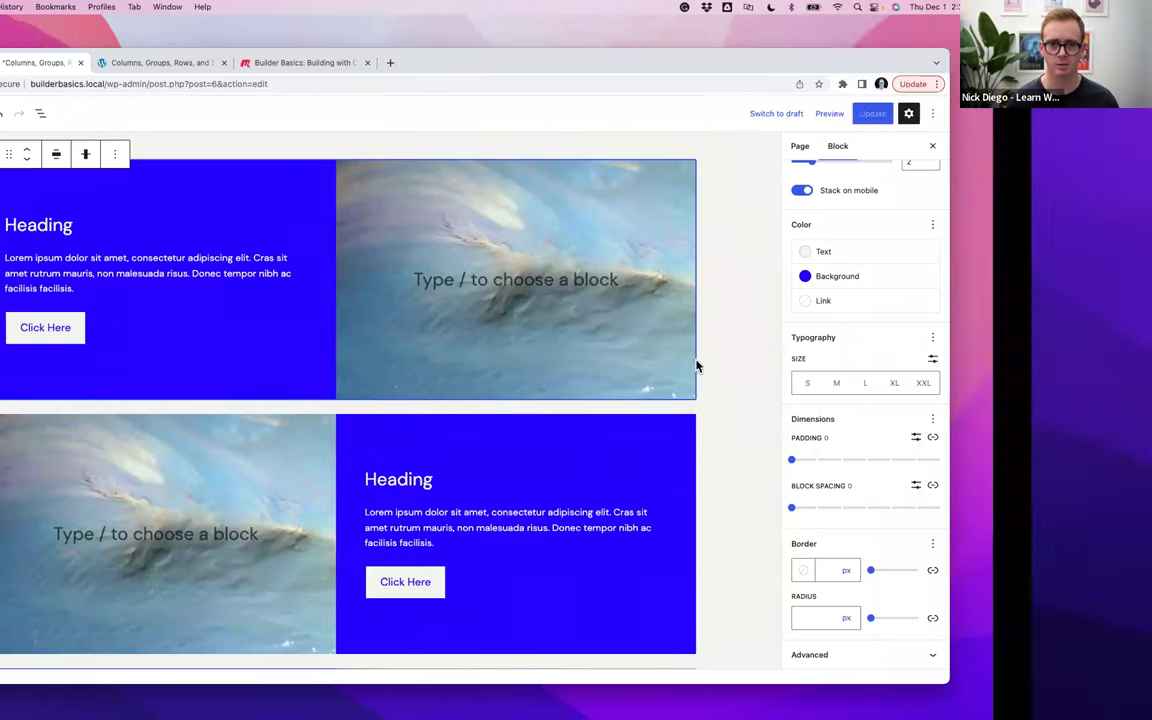
scroll(625, 391, down, 5)
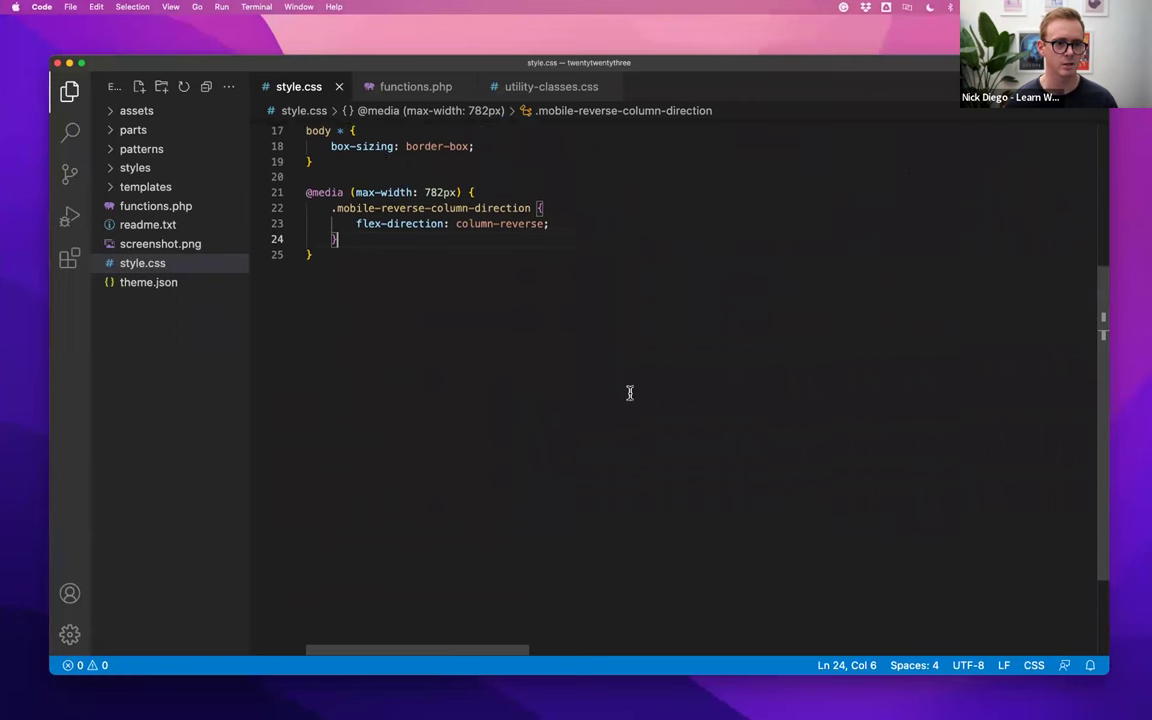
scroll(627, 391, up, 3)
key(super+equal)
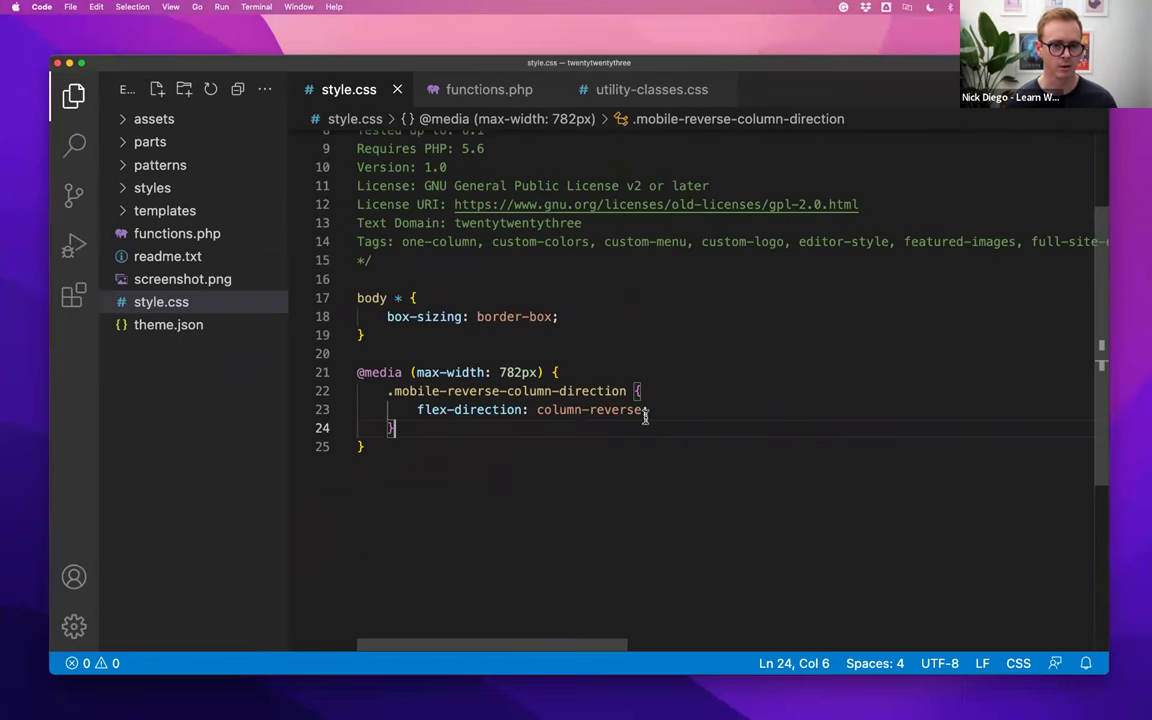
scroll(500, 400, up, 1)
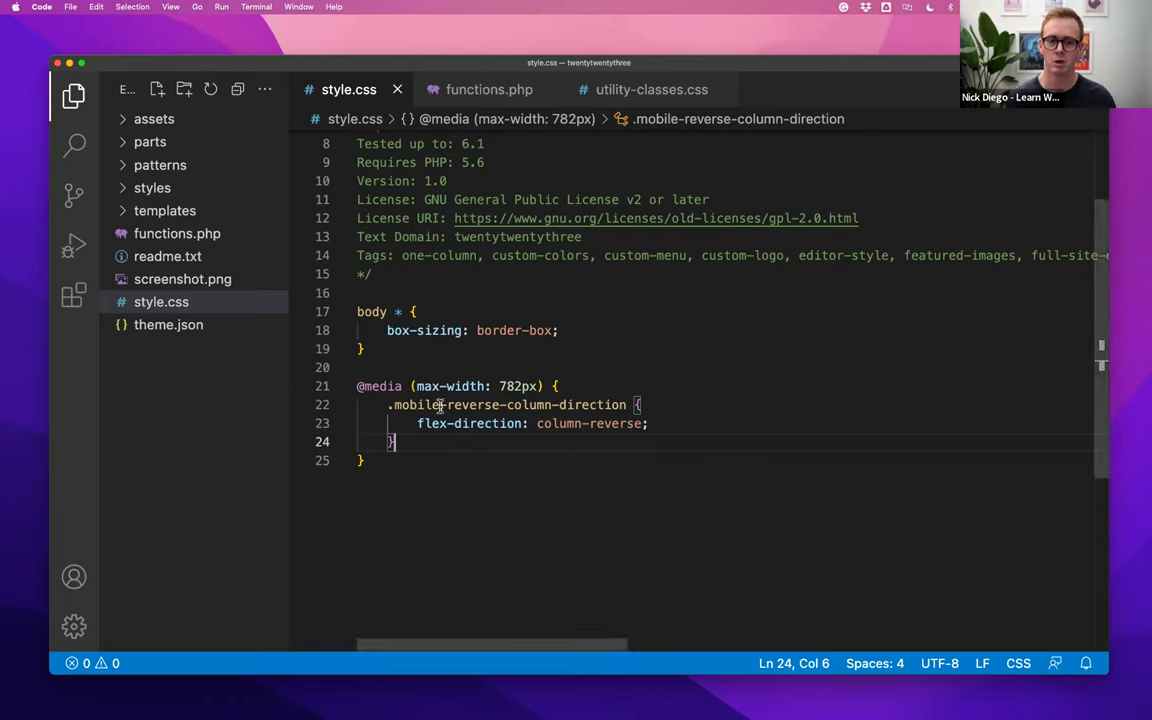
mouse_move(387, 405)
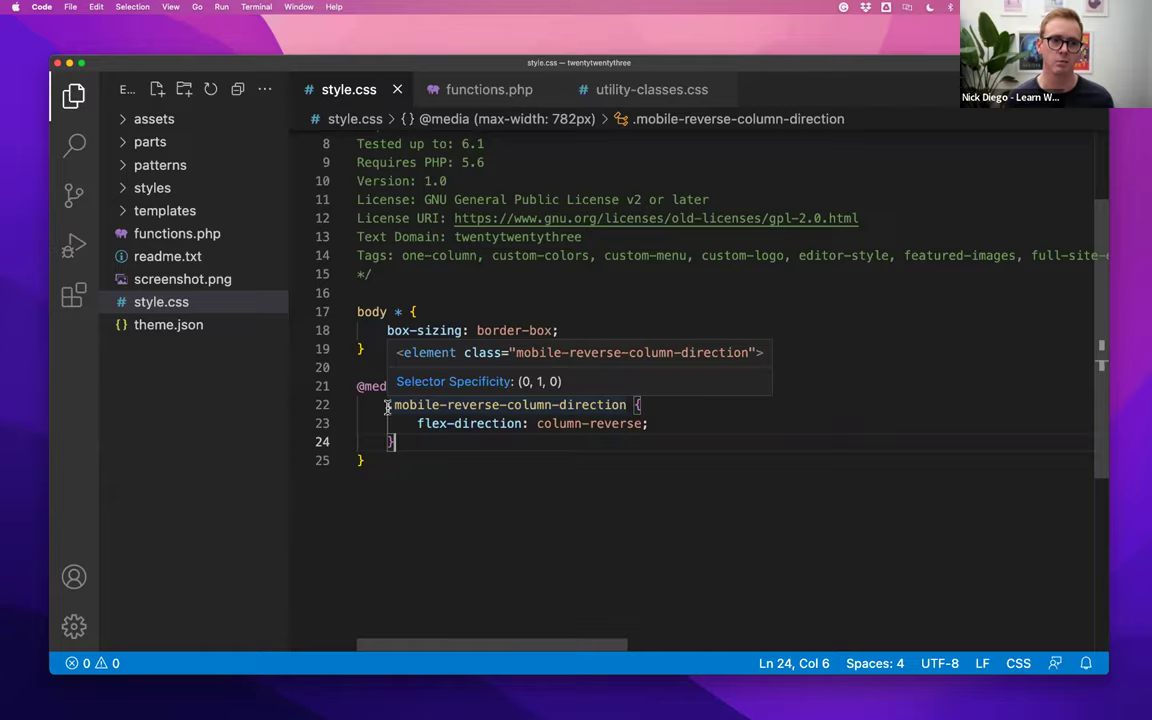
Return to the page editor, select the middle section's Click Here button, and preview its Outline style
key(ctrl+Left)
click(579, 590)
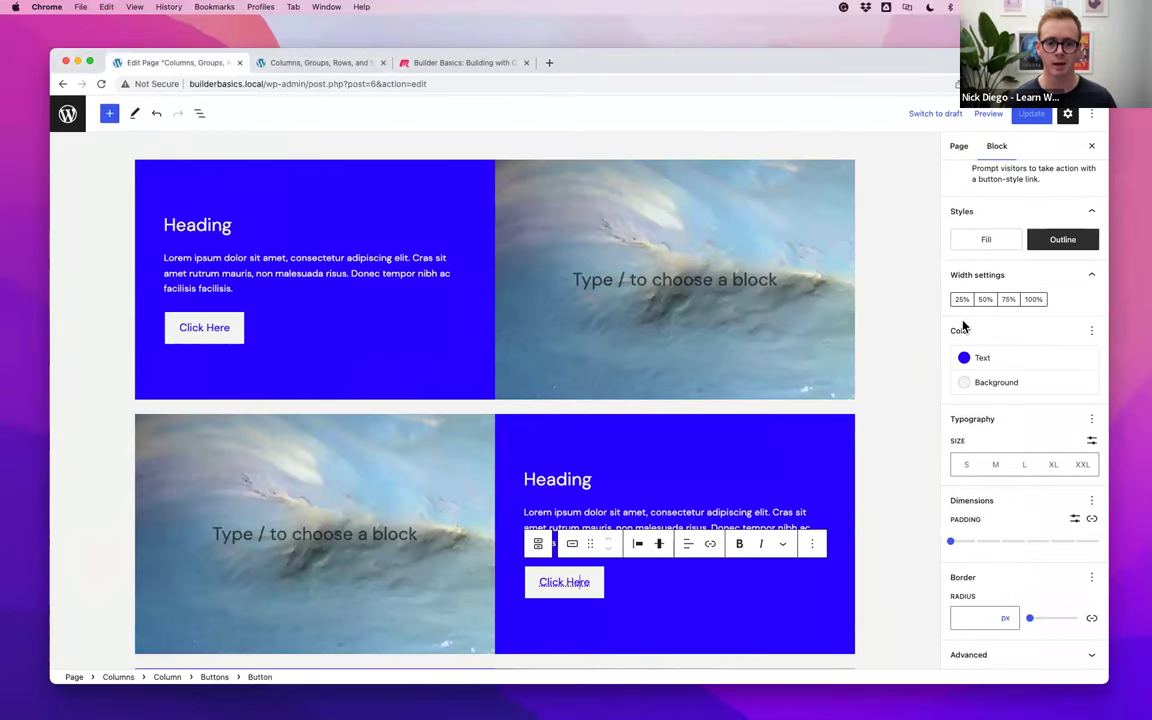
mouse_move(1060, 251)
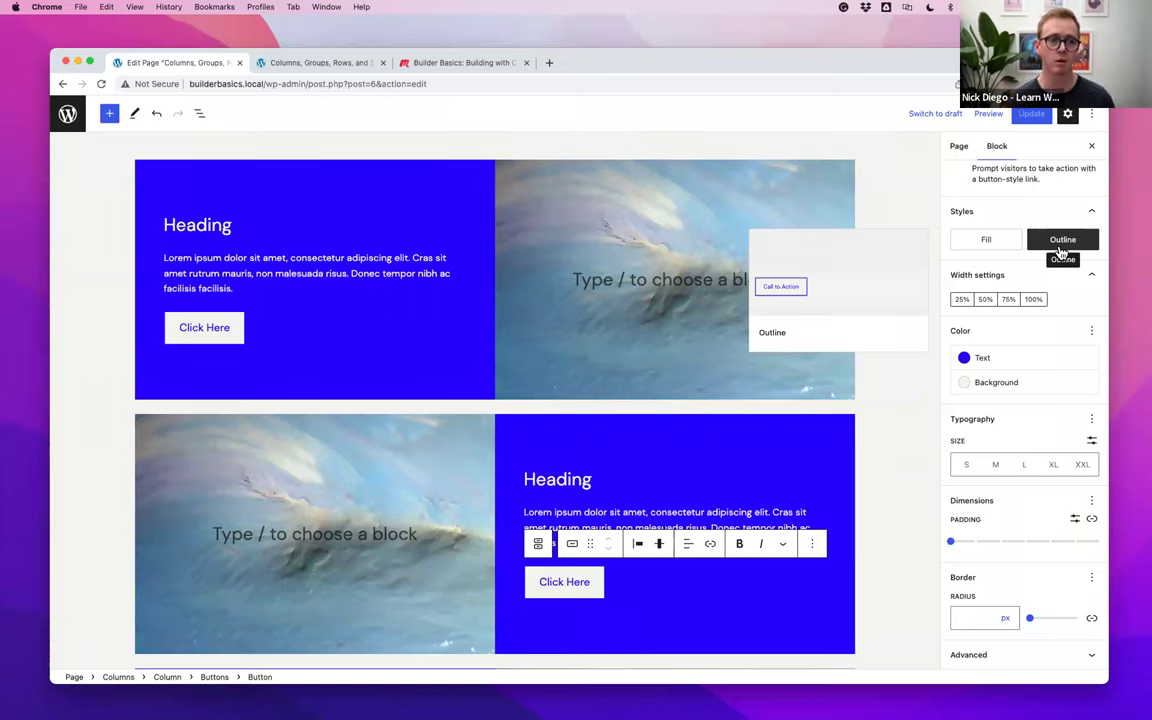
Select the first wave-image Columns block again and review its Stack on mobile and color settings
click(160, 172)
click(150, 154)
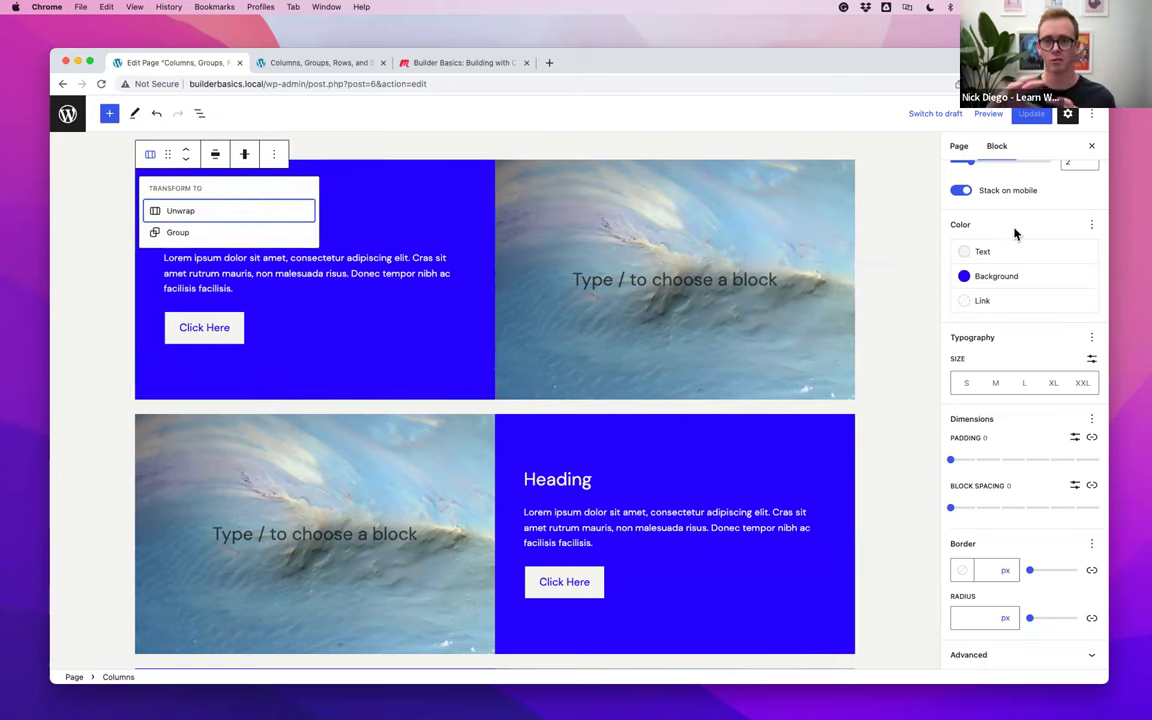
scroll(990, 245, up, 1)
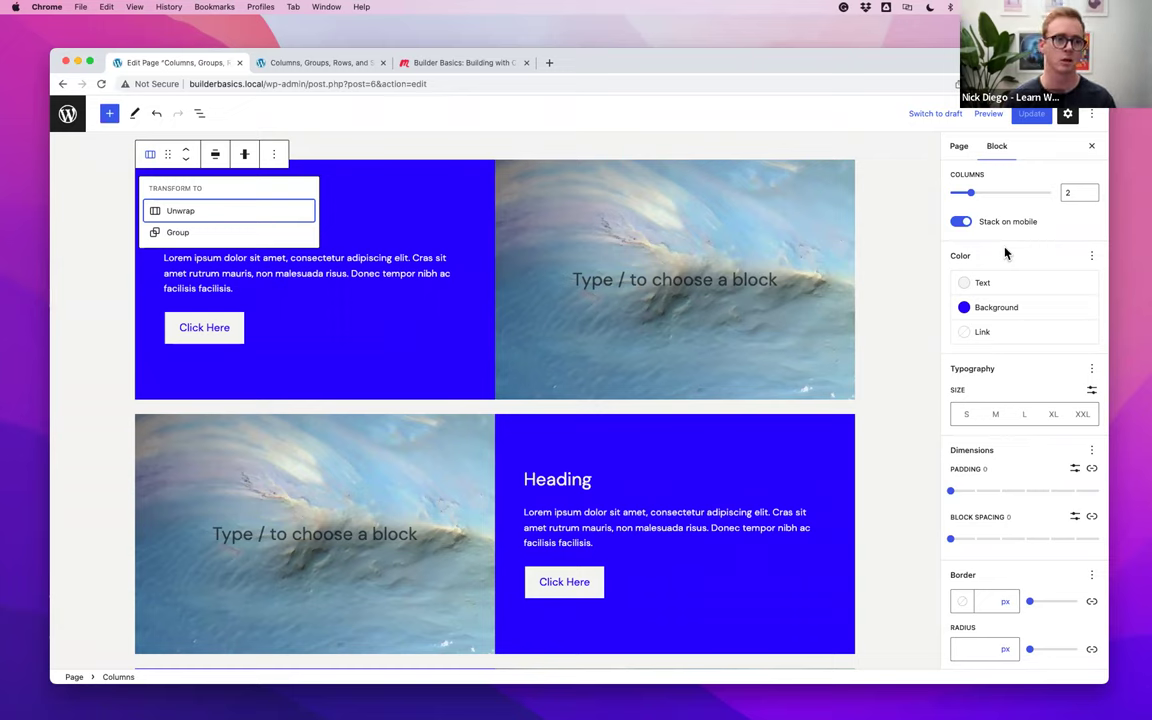
click(465, 175)
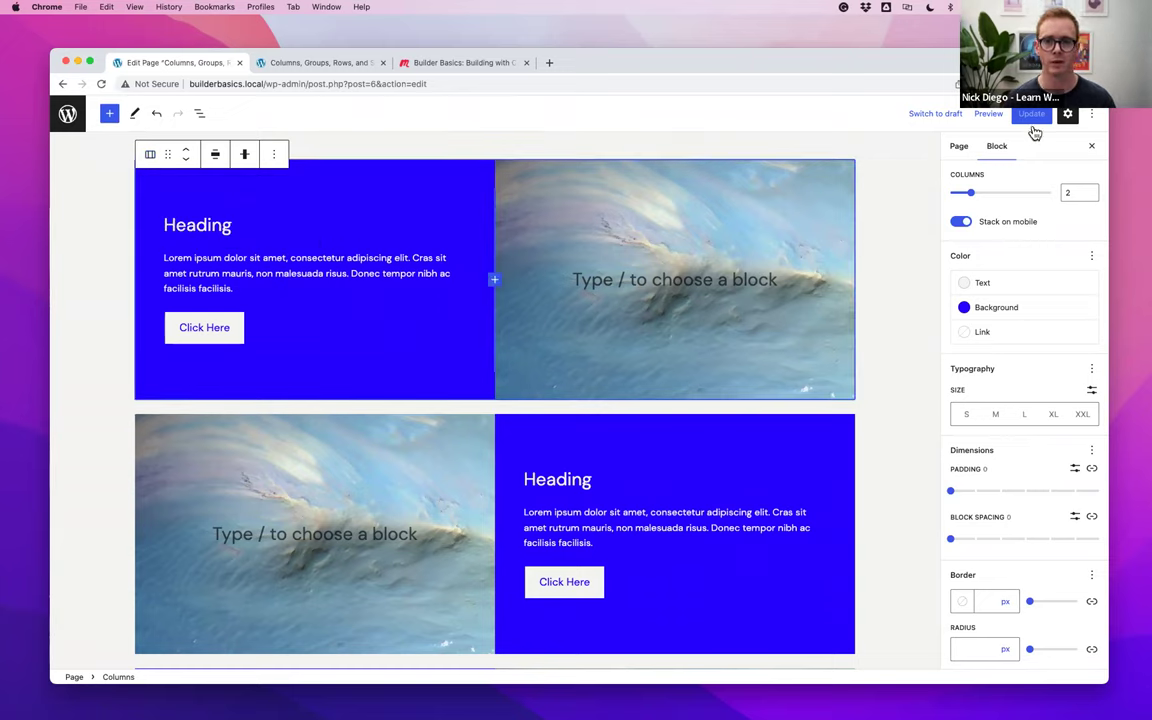
Delete the orange terrain Columns section together with the adjacent spacer above the wave-image sections
scroll(707, 231, up, 8)
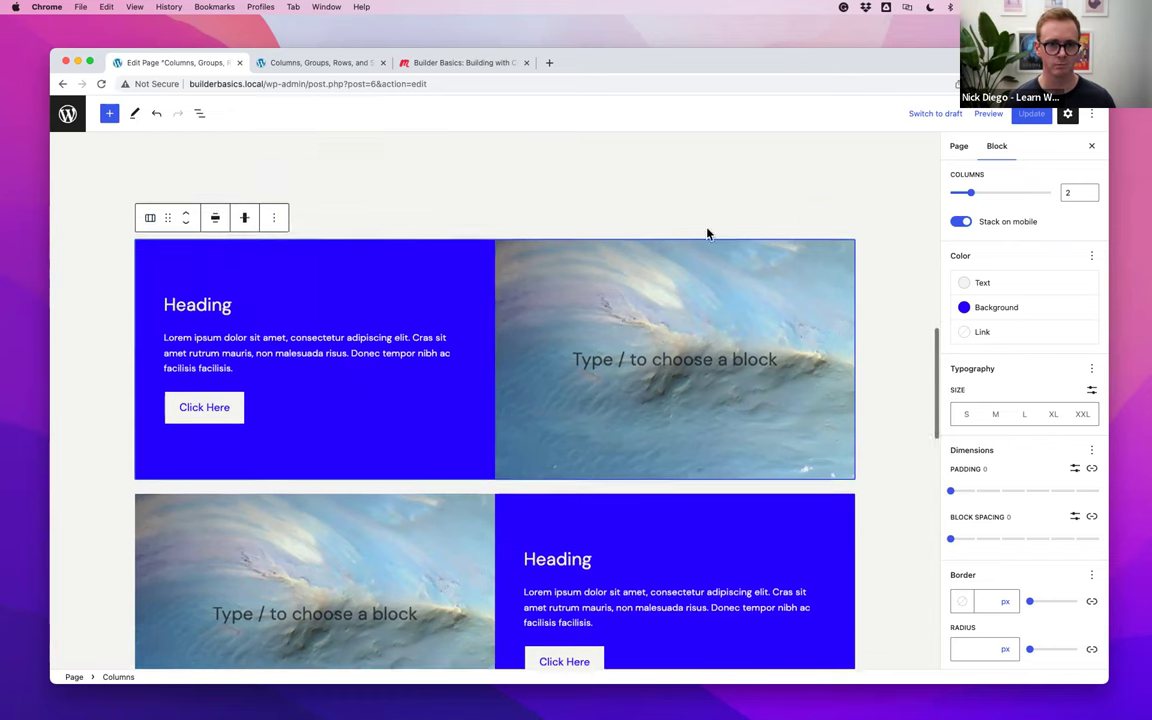
click(594, 283)
shift+click(396, 186)
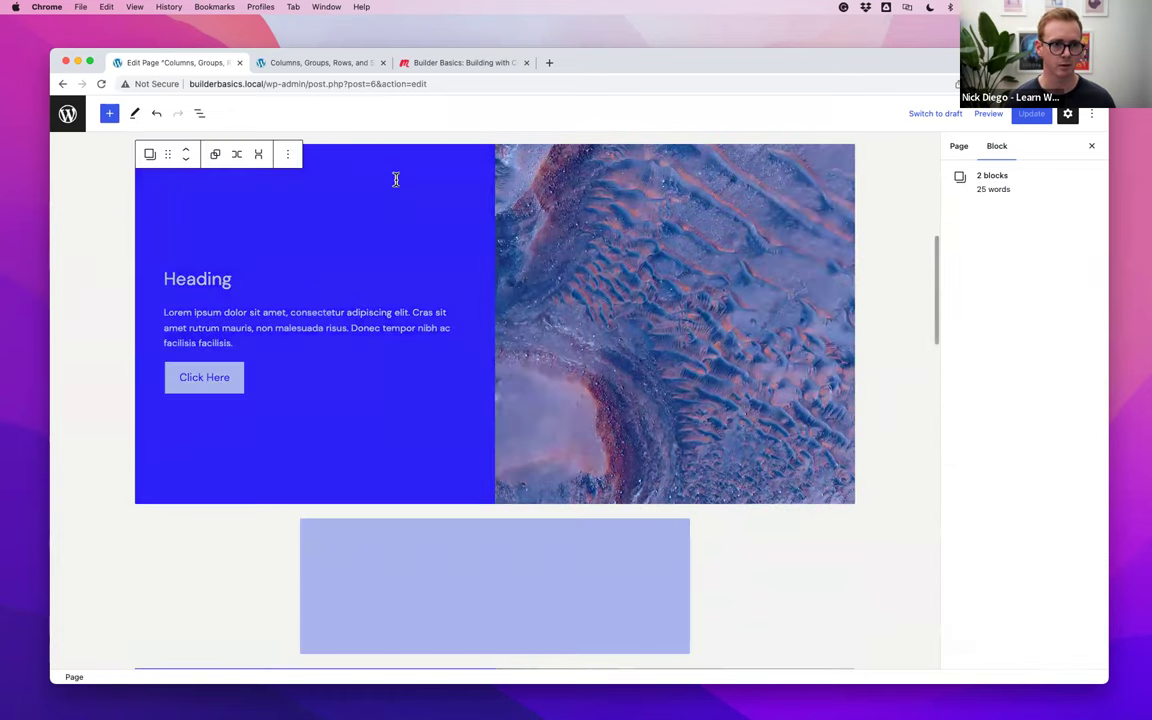
scroll(384, 426, up, 5)
Delete the three-card Columns block under the page title and the spacer below it
click(384, 426)
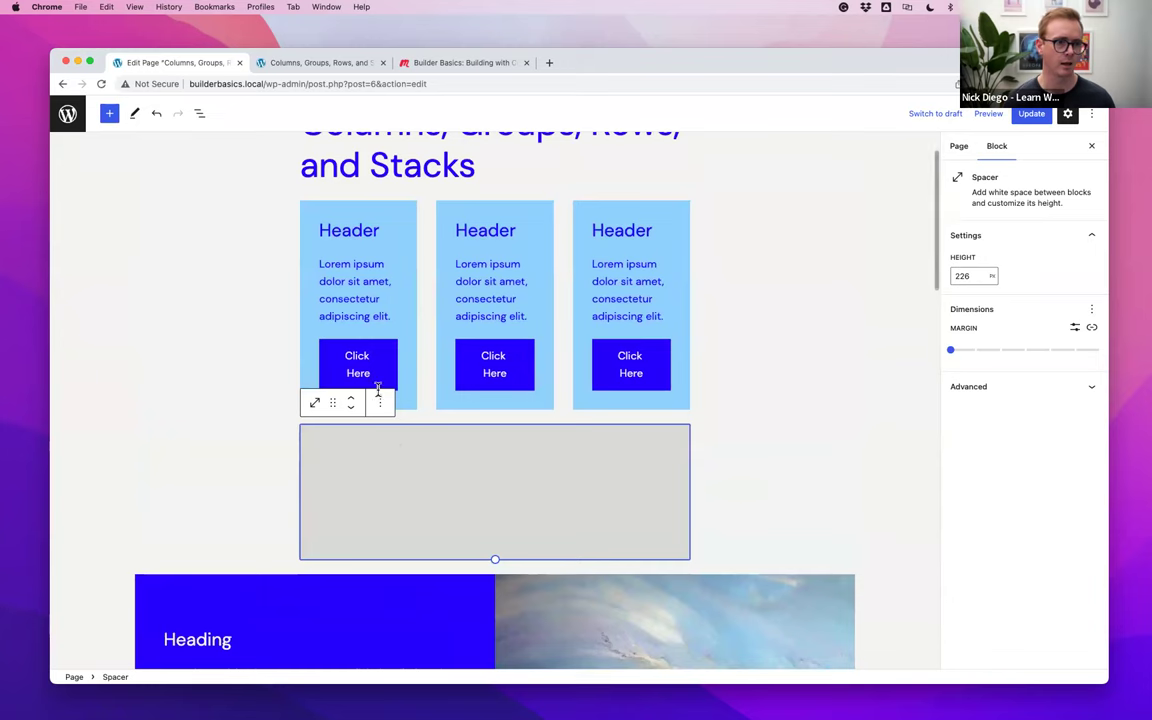
click(324, 222)
click(330, 200)
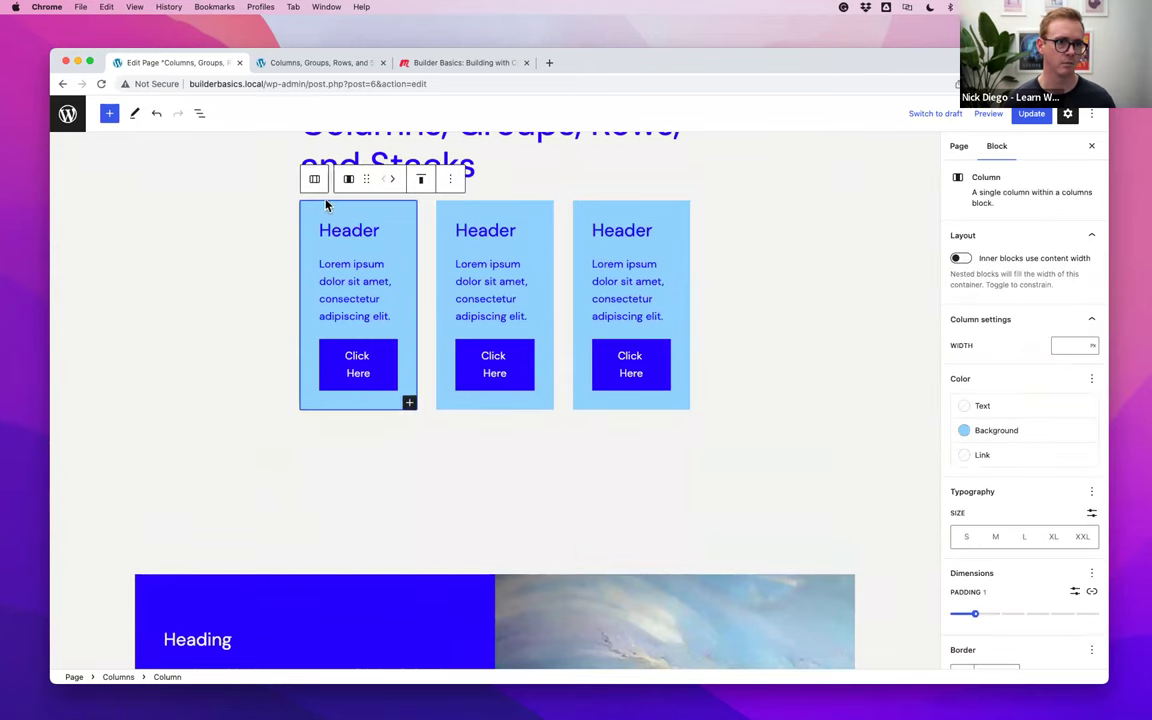
click(322, 185)
key(BackSpace)
click(398, 281)
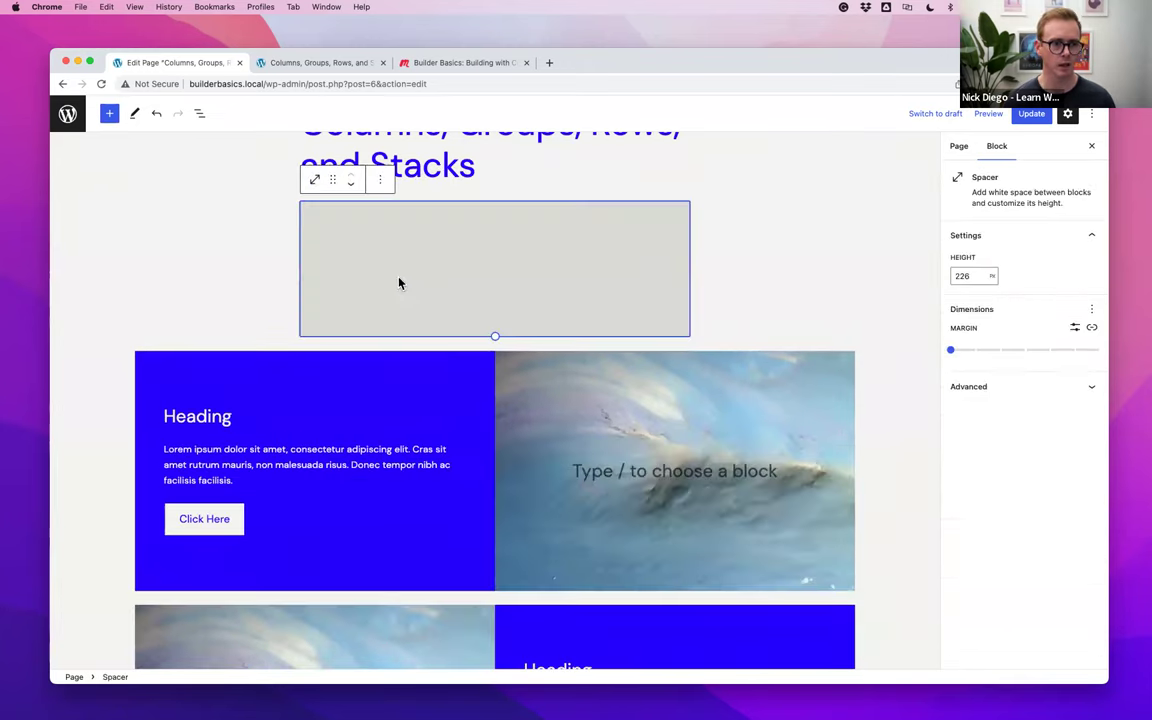
key(BackSpace)
Show the page in the code editor, highlight the mobile-reverse-column-direction className attribute, and return to the visual editor
click(1091, 113)
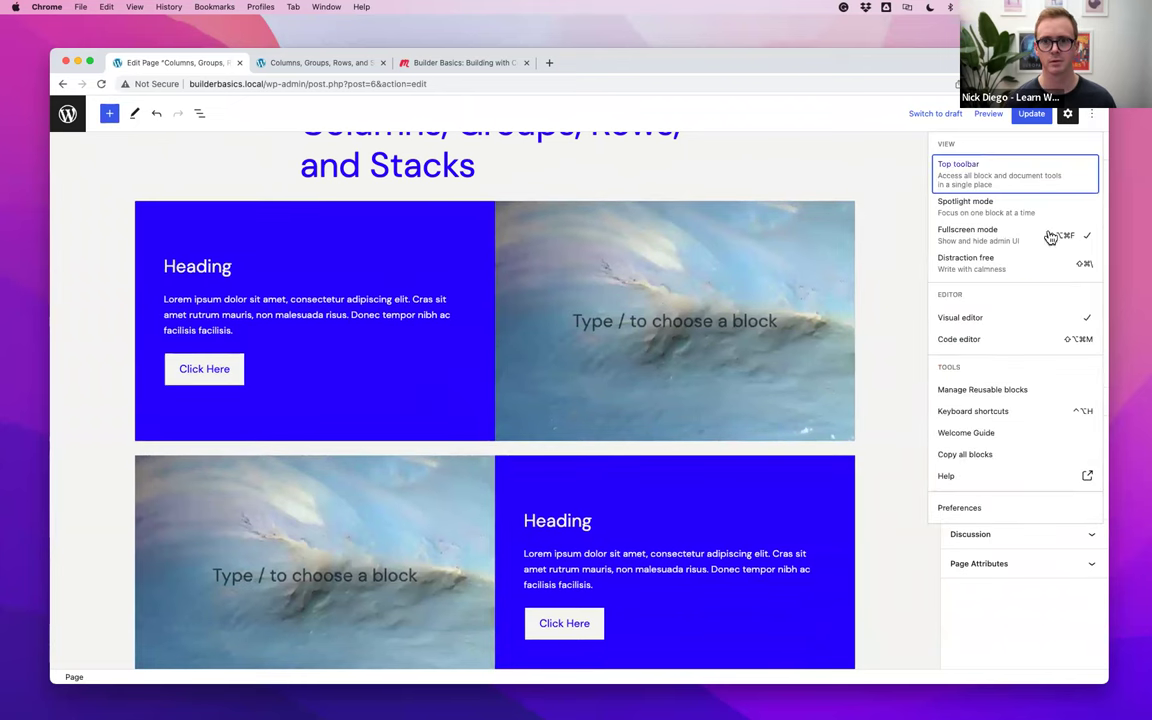
click(957, 341)
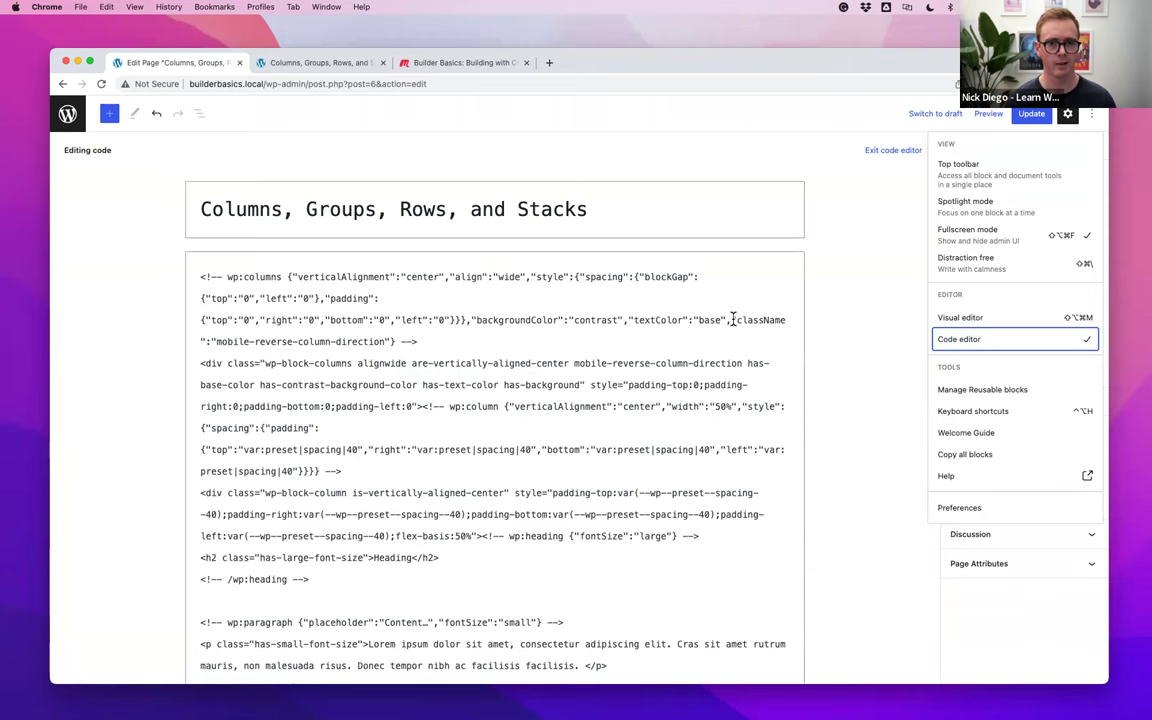
click(707, 334)
drag(728, 320, 404, 342)
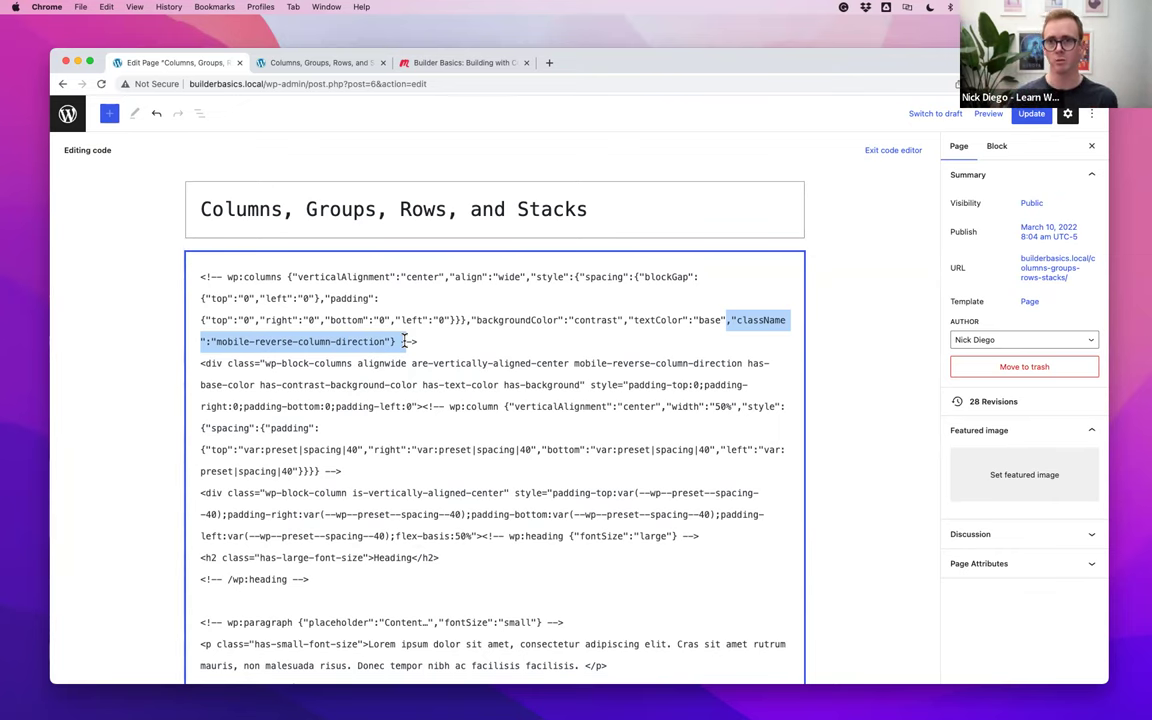
click(893, 150)
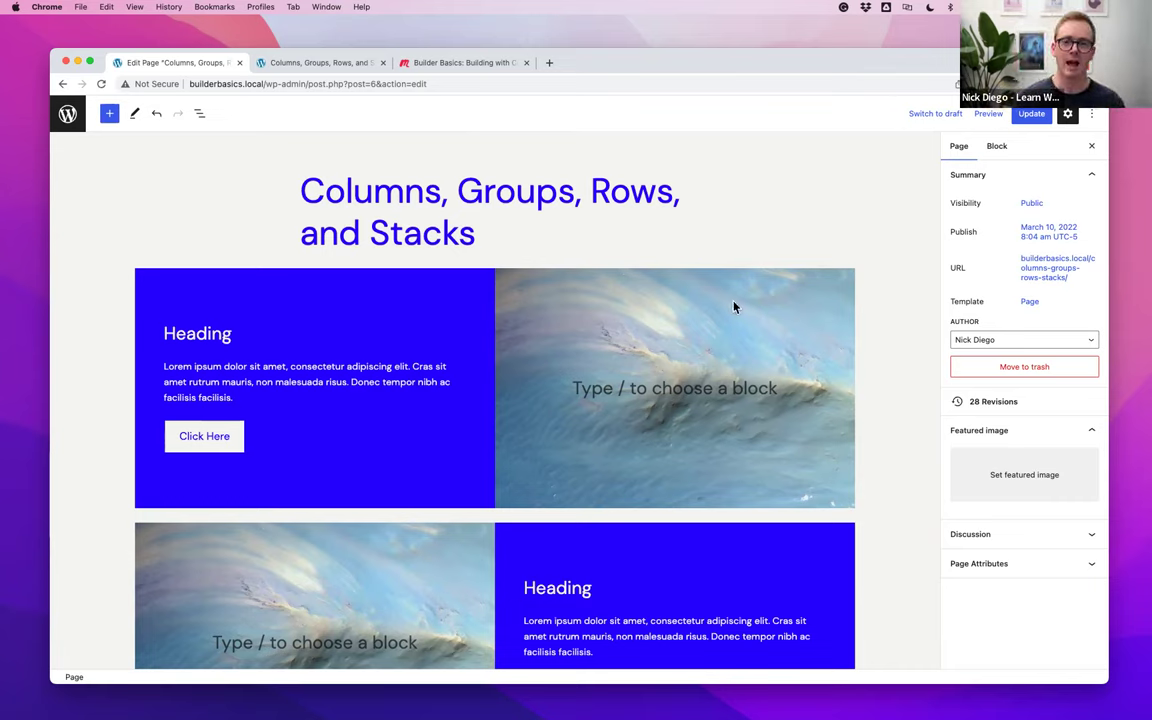
Select the first wave-image Columns block and review its block settings and the alternating sections below it
click(309, 283)
scroll(1050, 473, down, 2)
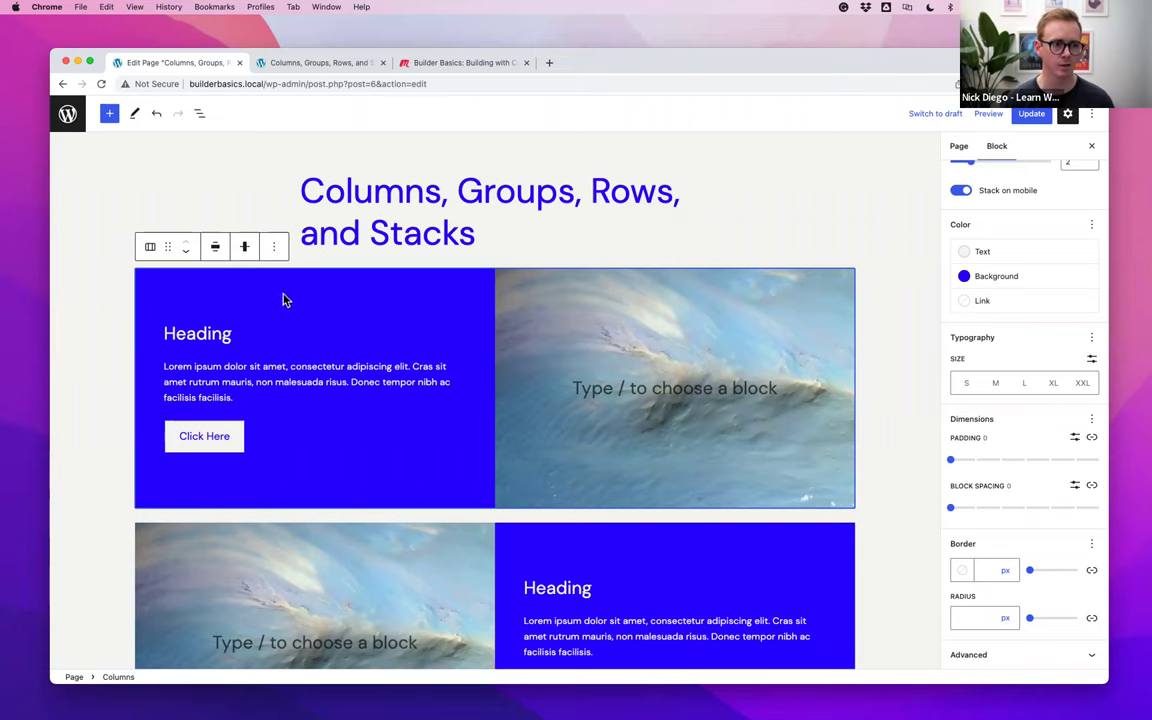
scroll(429, 288, down, 2)
scroll(406, 283, down, 5)
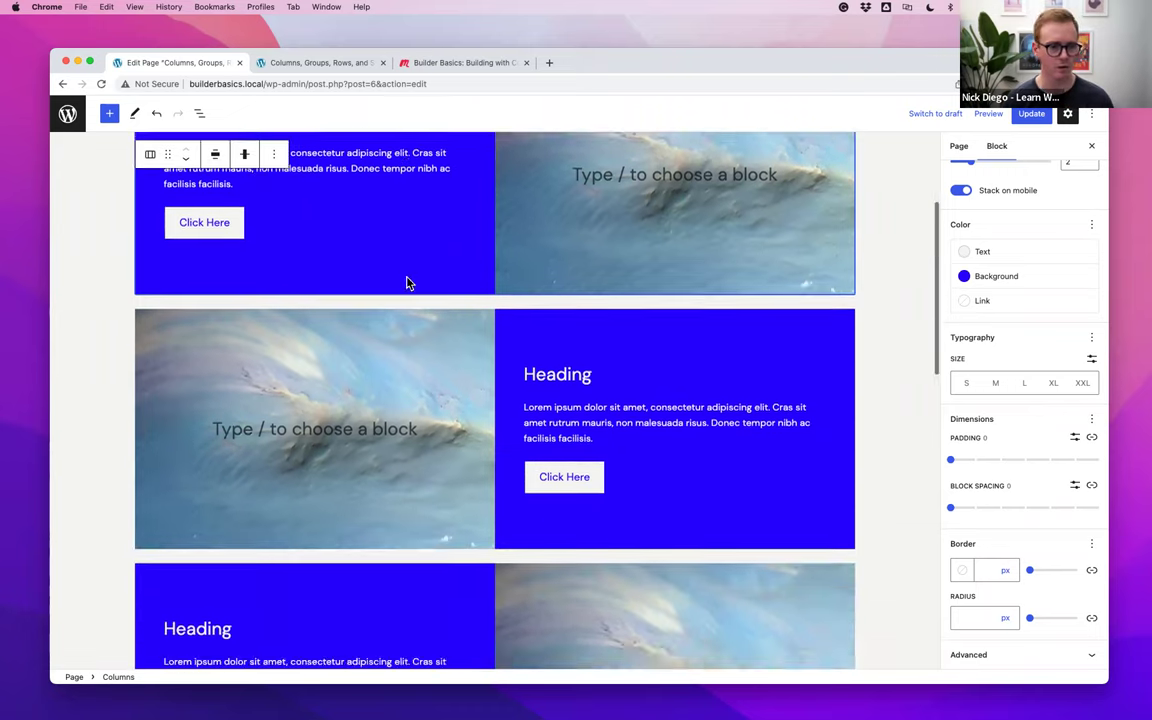
scroll(395, 367, up, 1)
scroll(395, 367, up, 5)
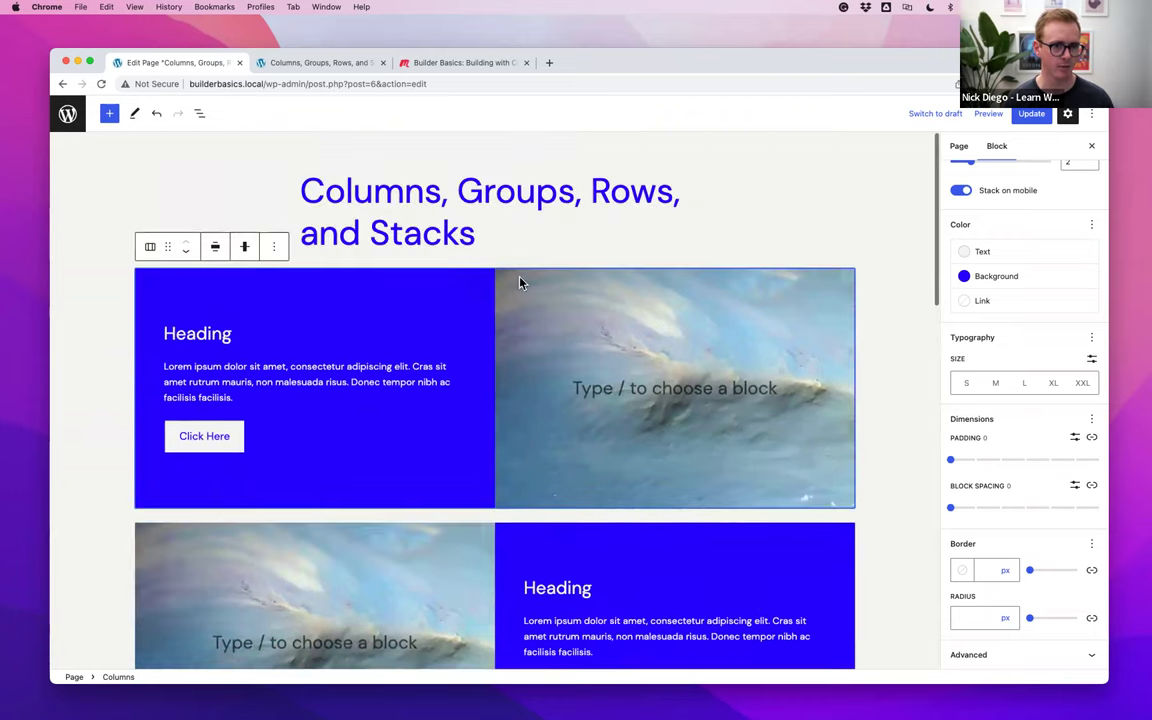
click(484, 237)
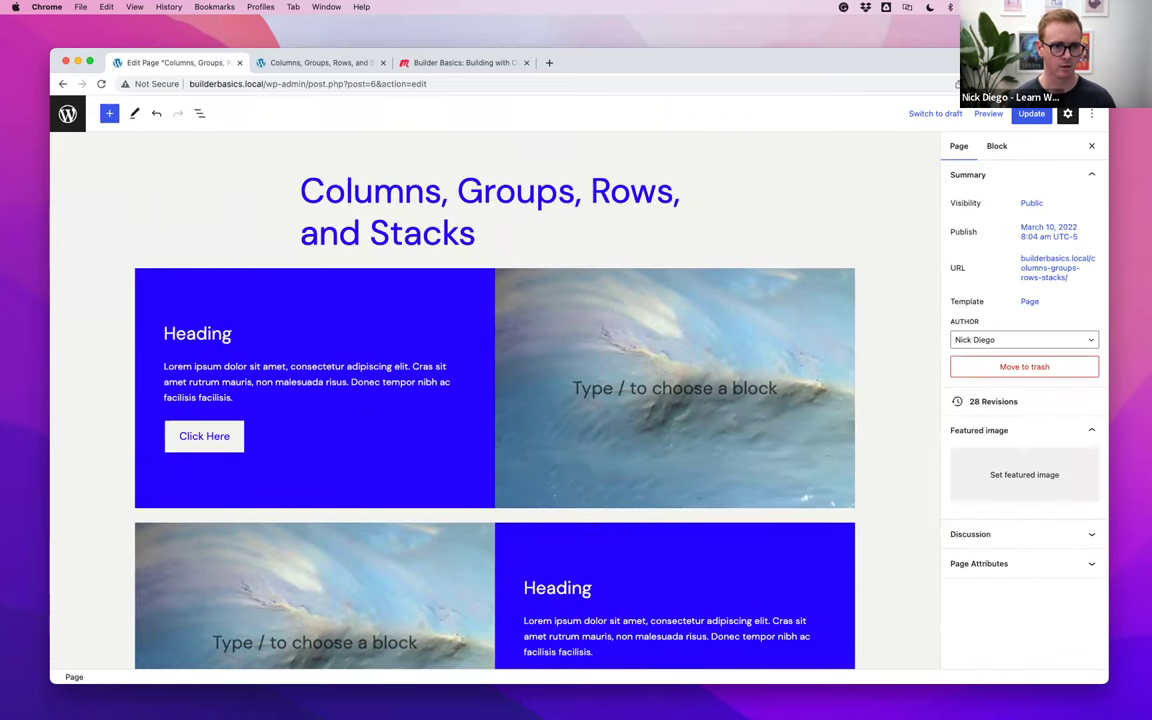
key(Return)
text(/g)
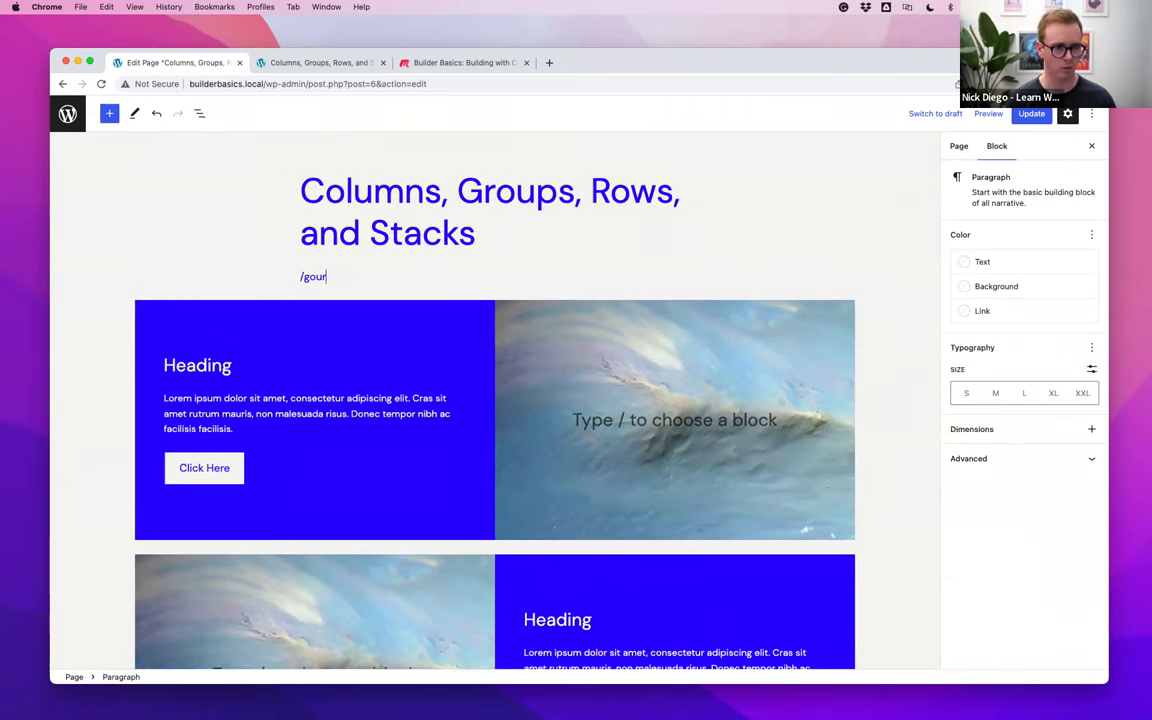
text(rou)
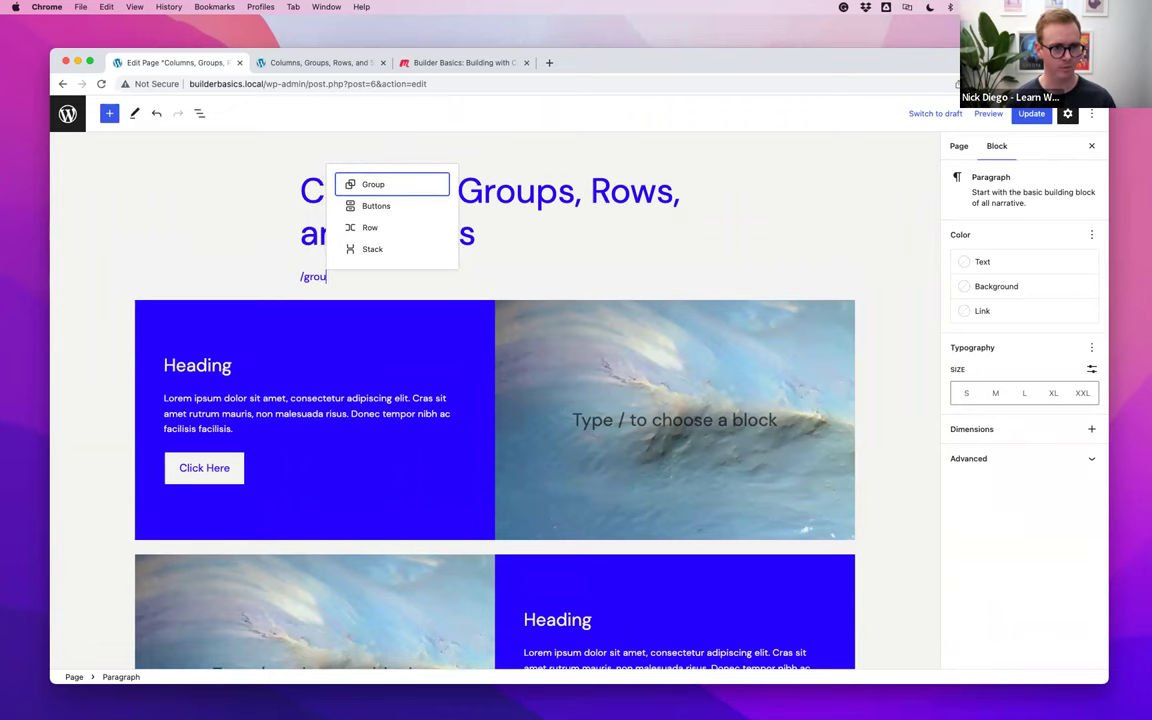
click(398, 181)
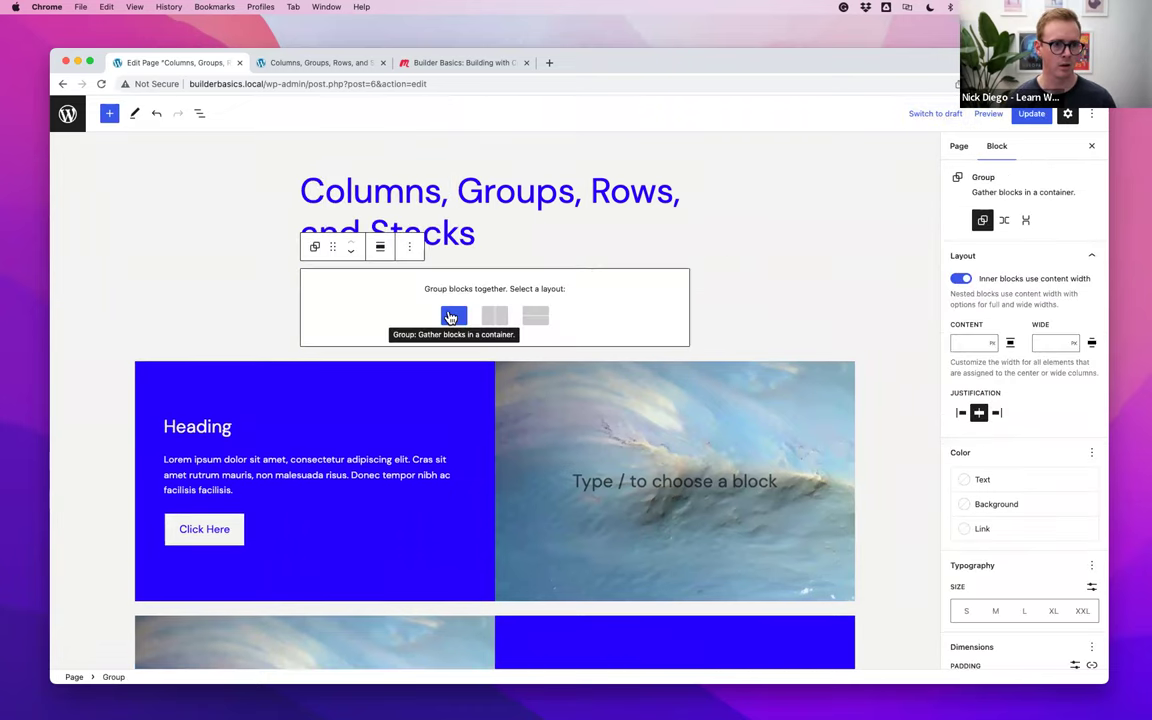
click(381, 220)
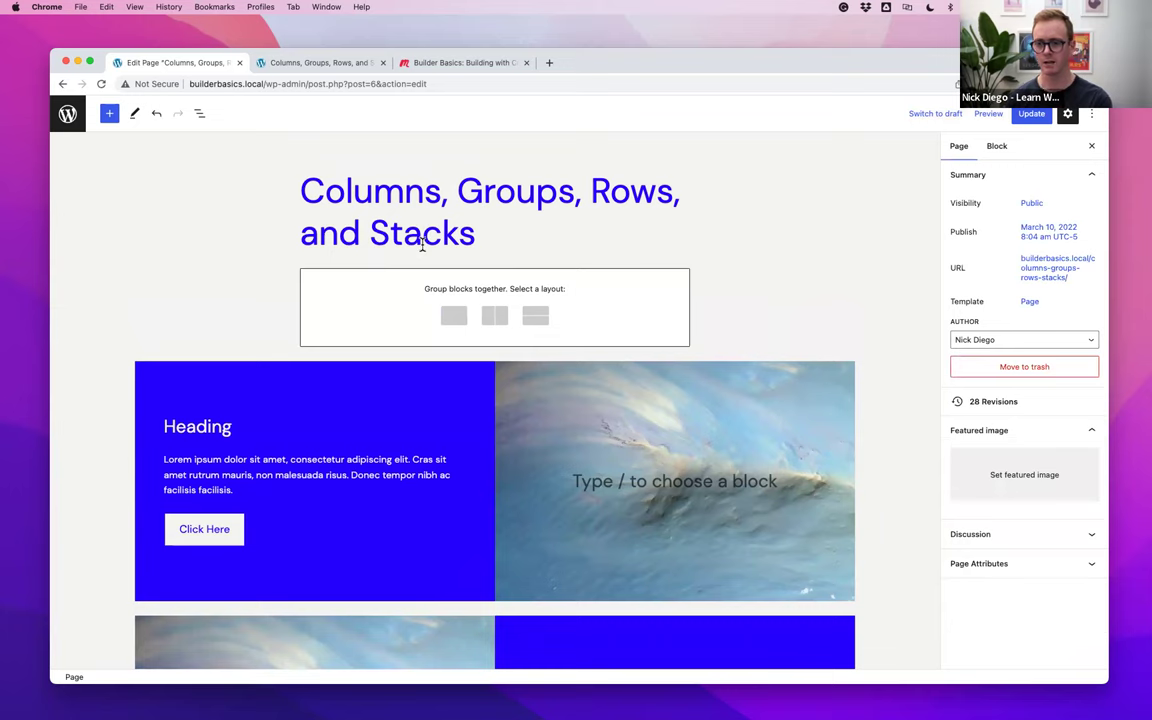
click(413, 285)
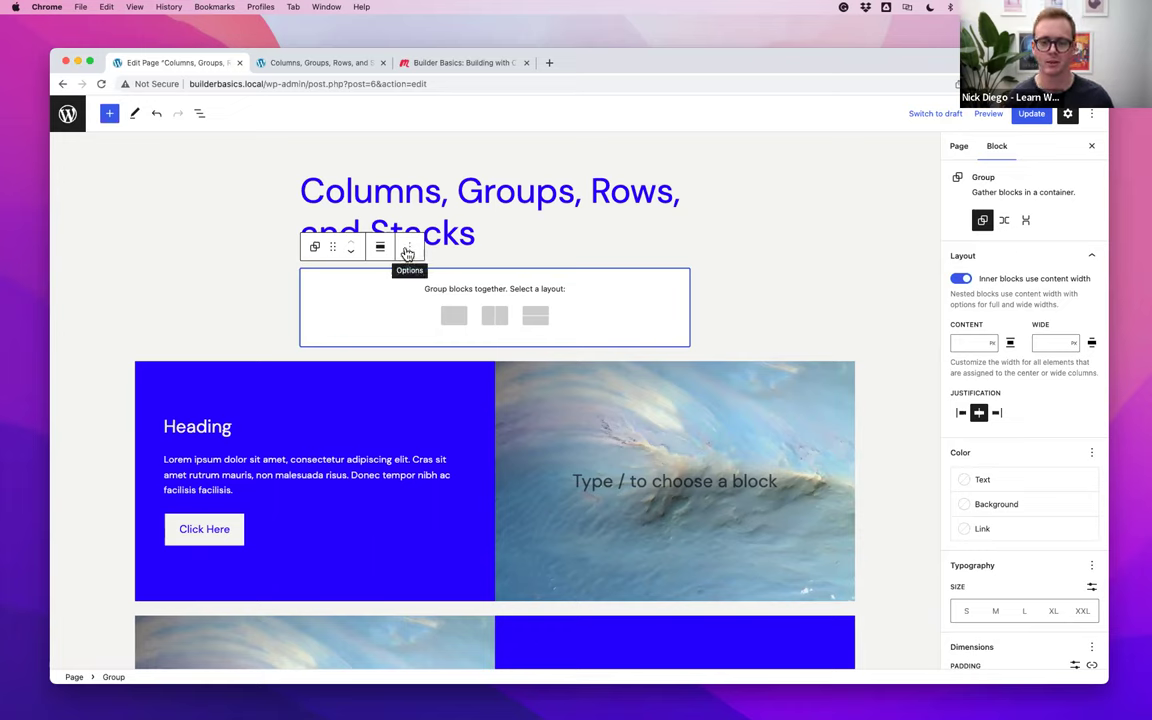
click(408, 250)
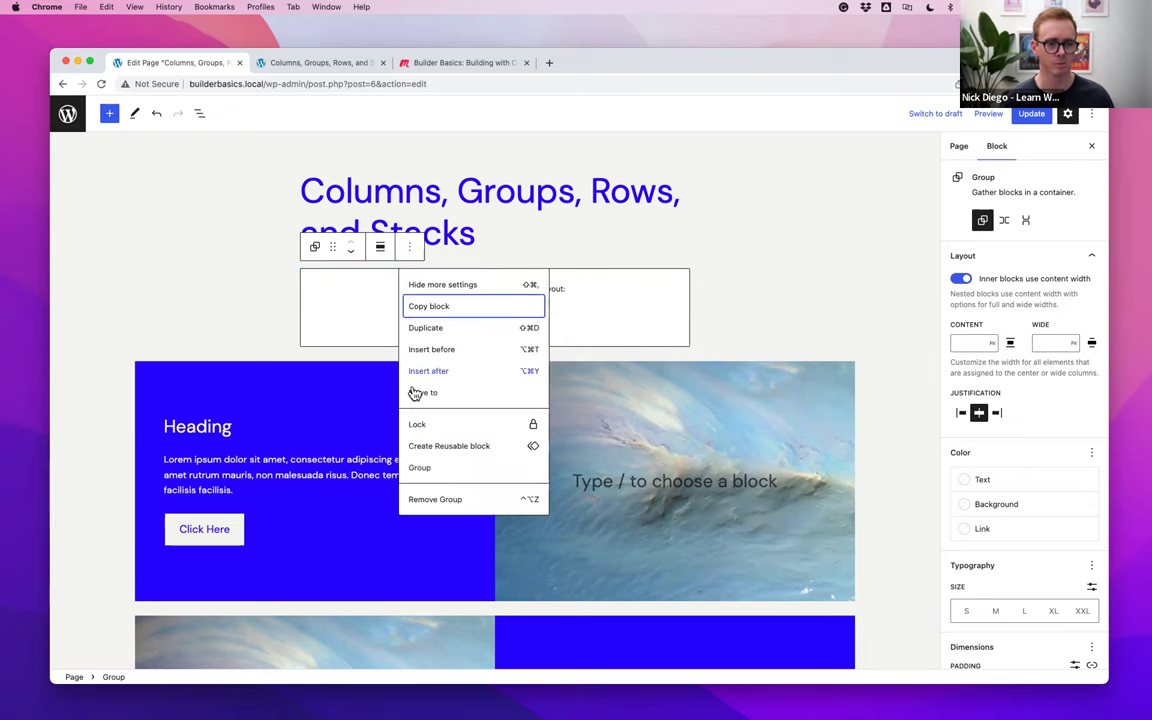
click(443, 498)
Select all three wave-image Columns sections at once and delete them from the page
scroll(452, 478, down, 10)
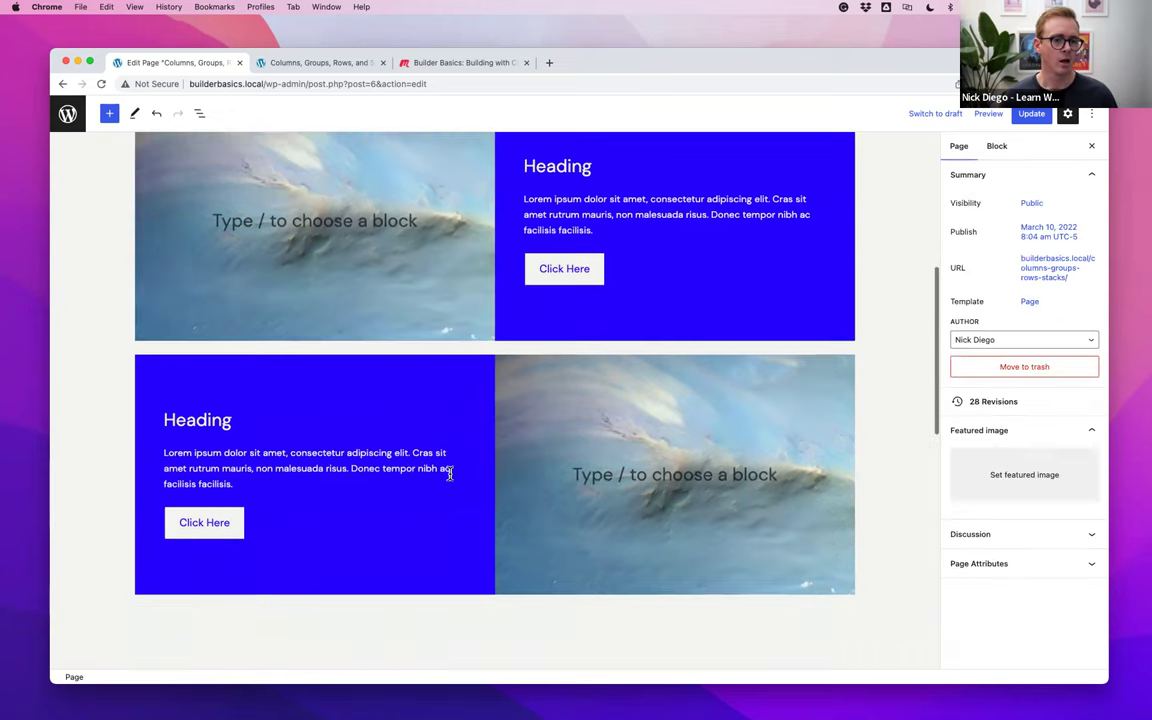
click(254, 336)
scroll(190, 220, up, 5)
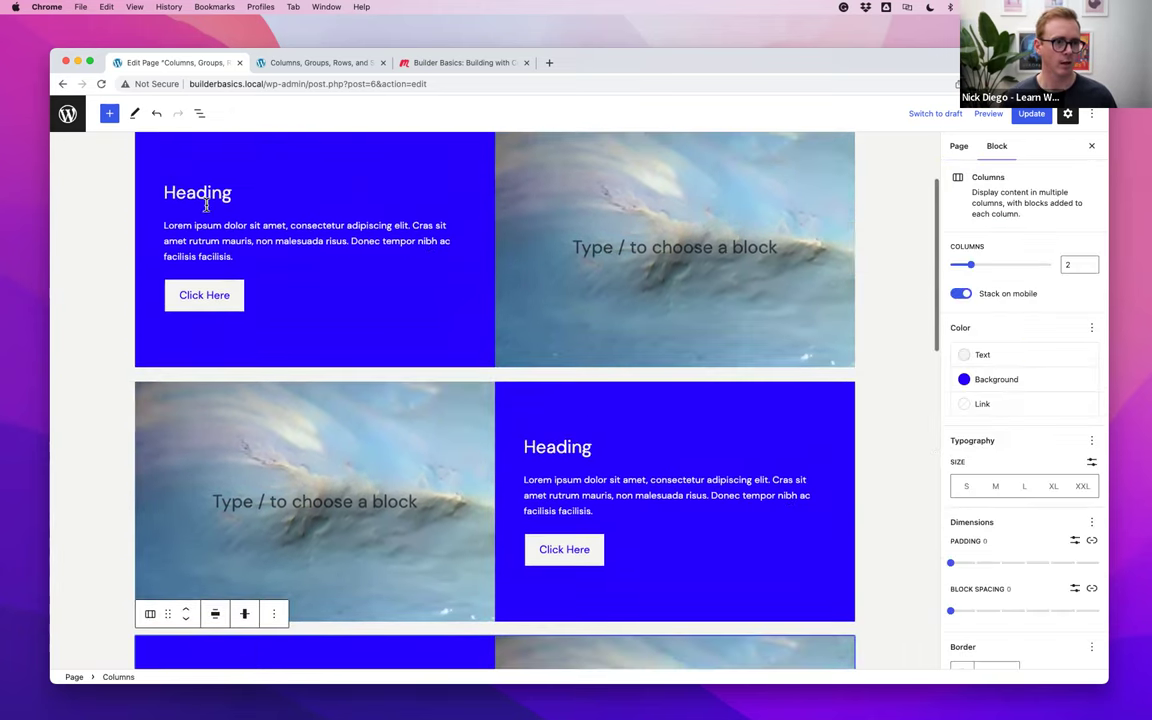
click(165, 188)
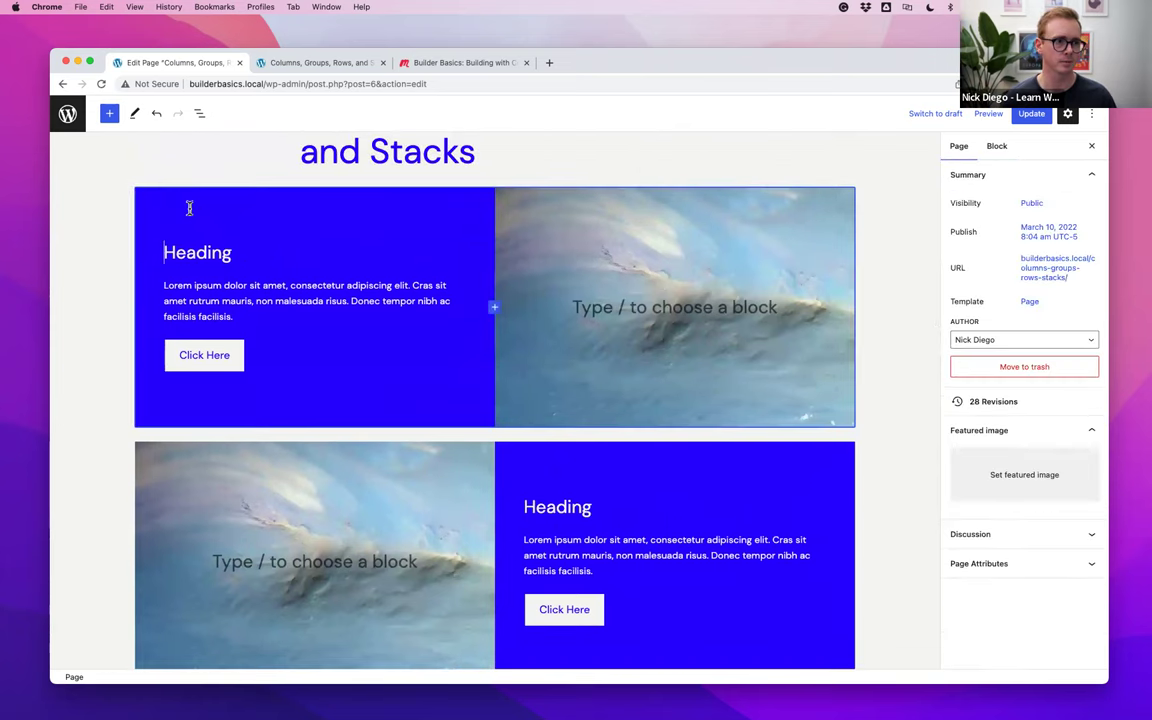
scroll(180, 300, down, 5)
click(169, 415)
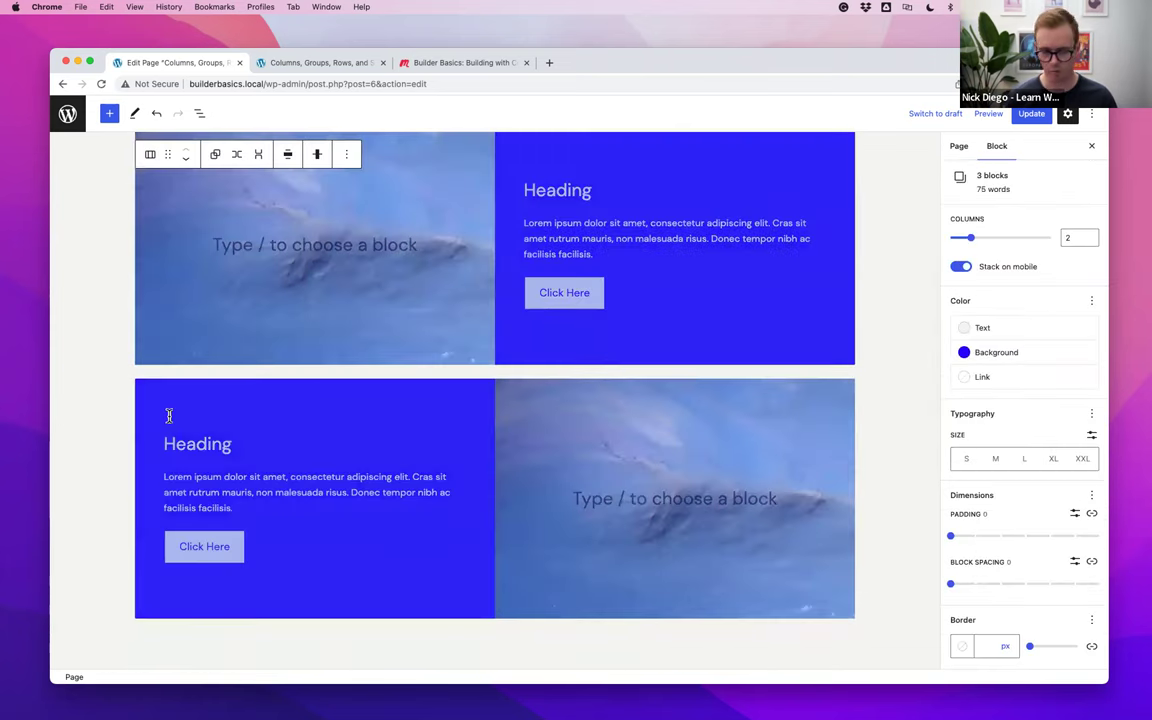
key(BackSpace)
scroll(265, 400, up, 5)
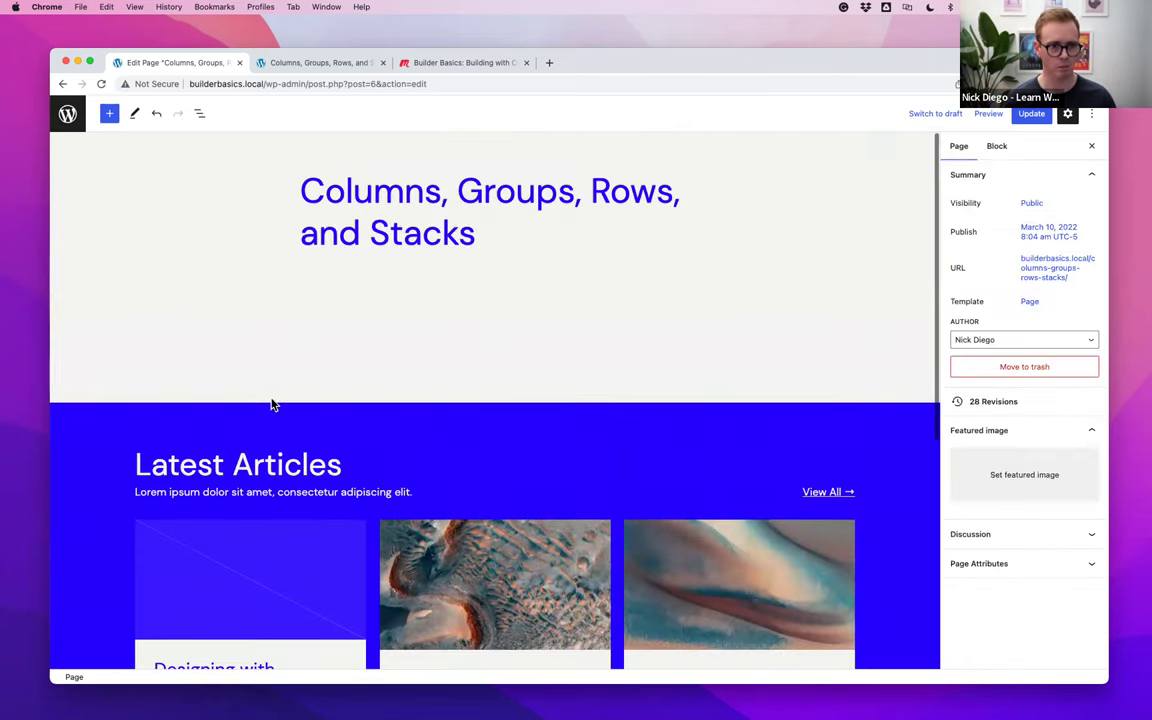
Insert a Group block directly below the page title and choose the plain Group container layout
click(515, 231)
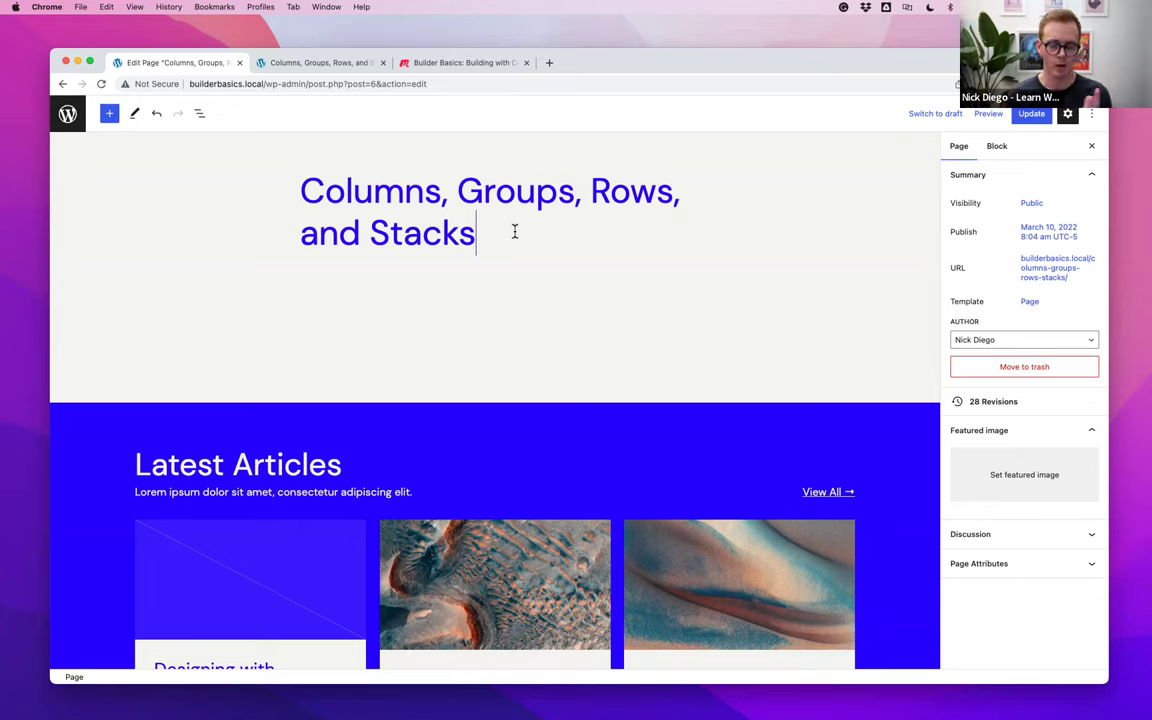
key(Return)
text(/)
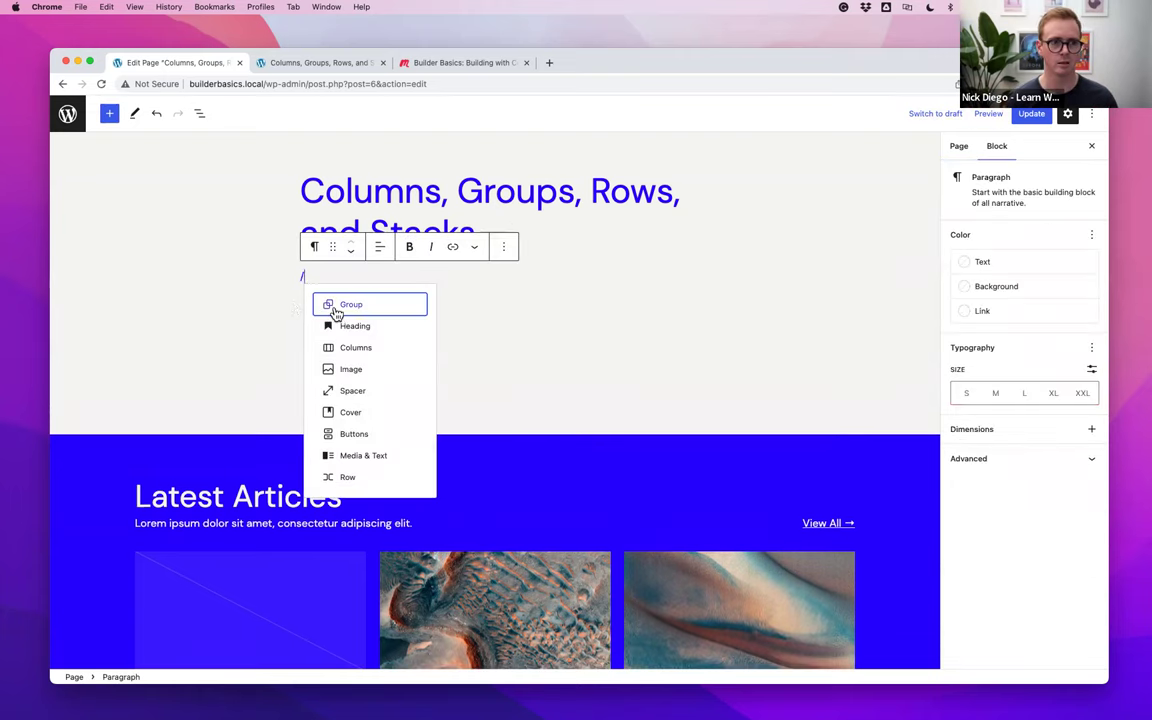
click(350, 304)
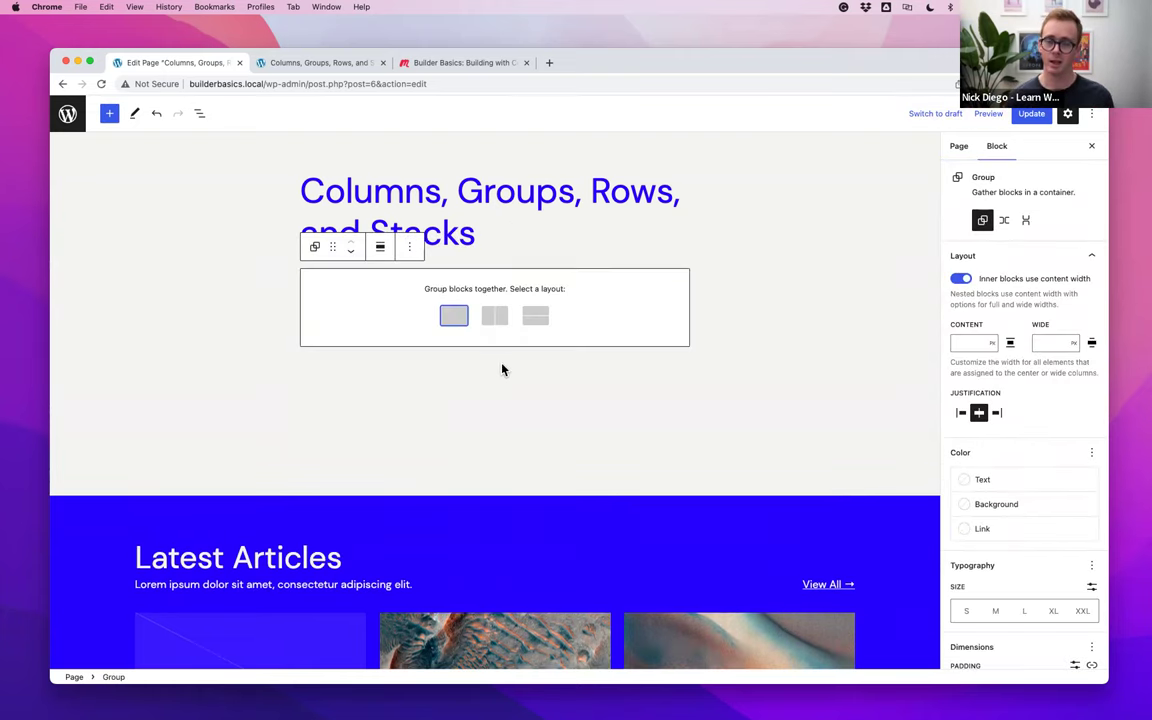
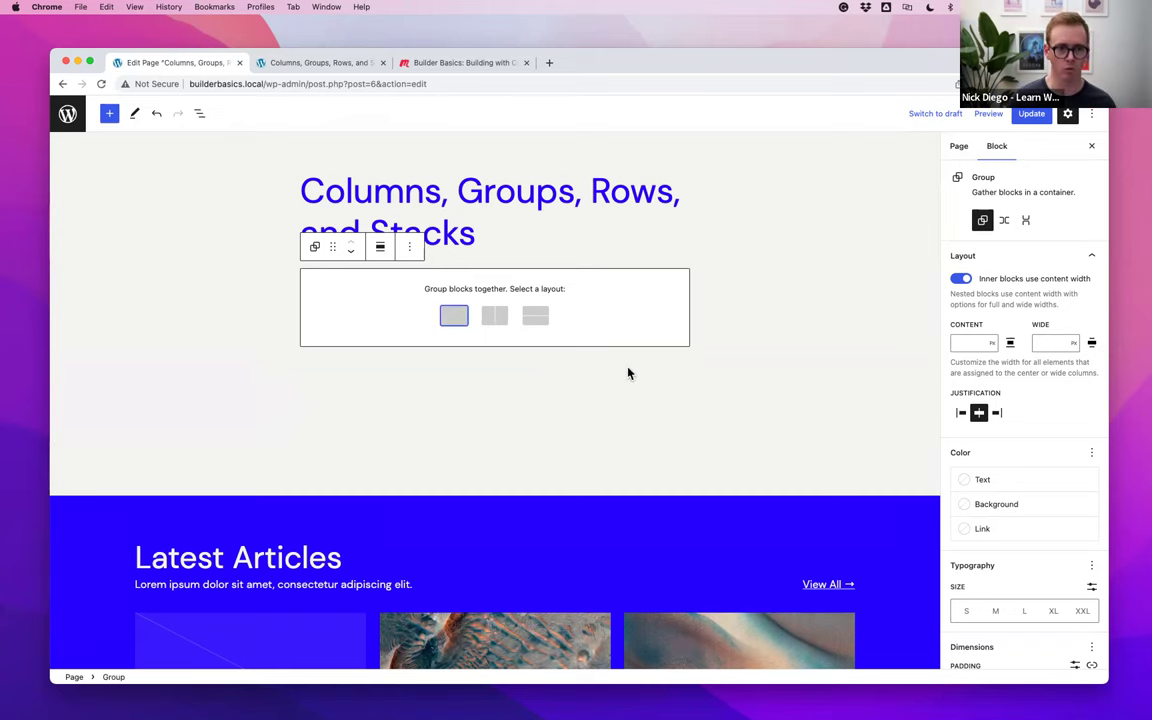
click(452, 315)
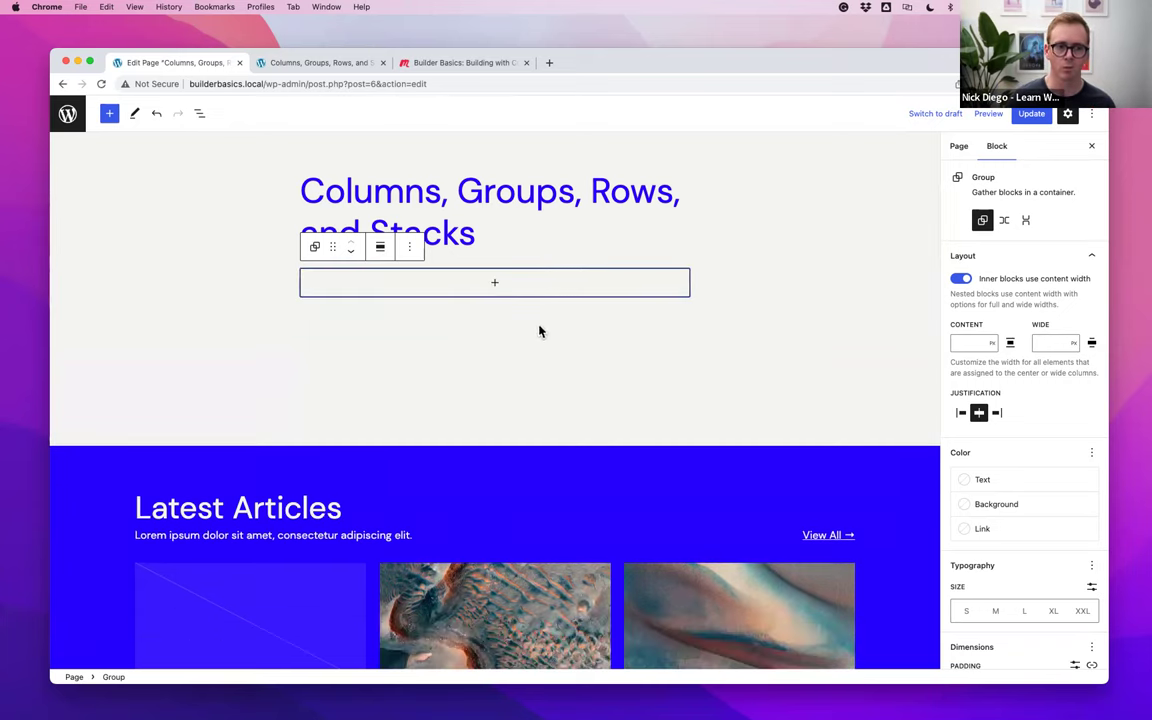
Add a paragraph inside the new Group and fill it with the "Lorem ipsum" text copied from below the Latest Articles heading
click(496, 292)
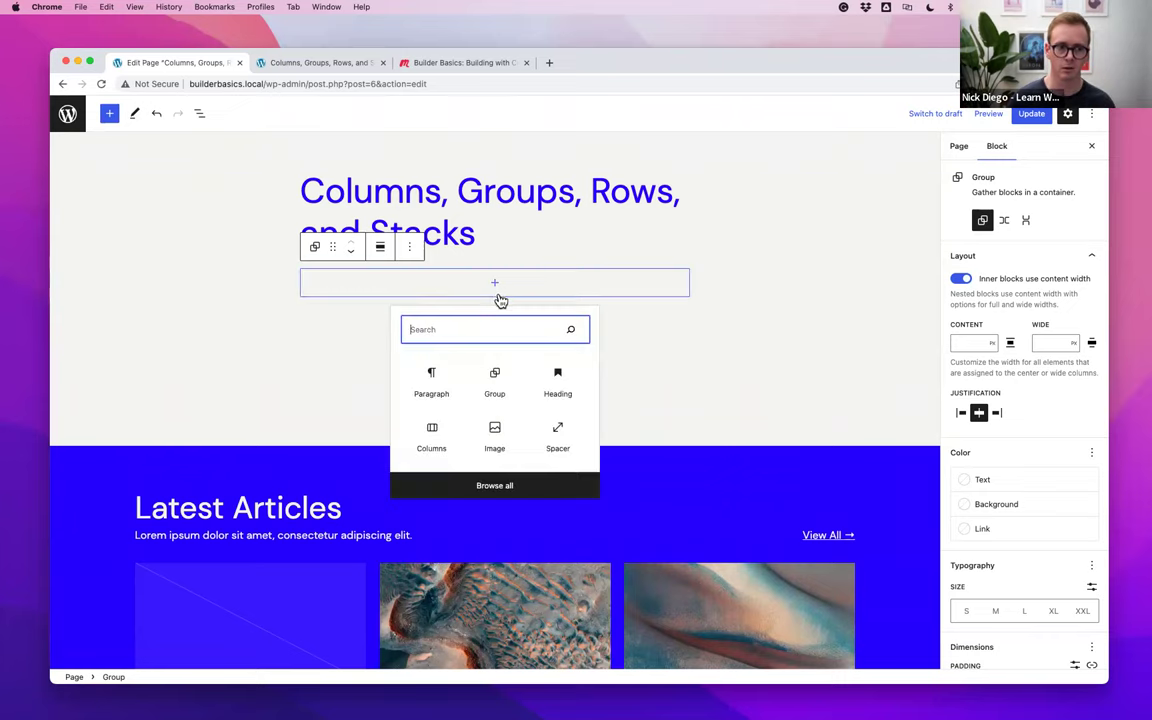
click(426, 391)
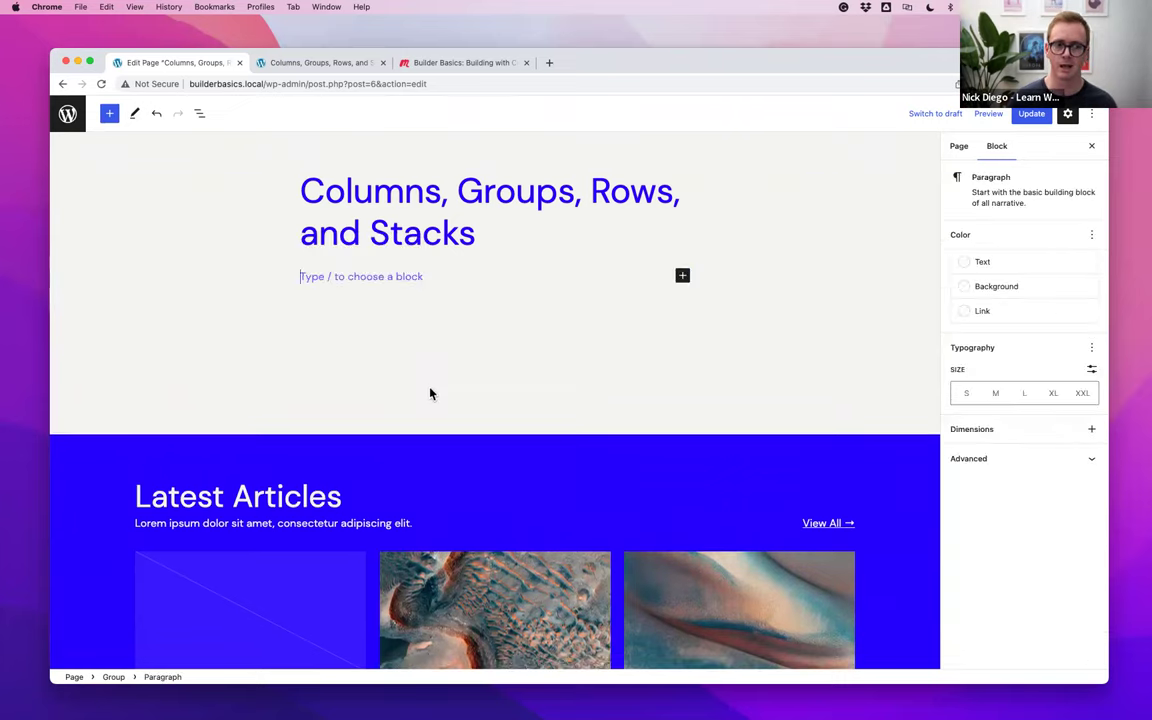
triple_click(265, 522)
key(ctrl+c)
click(345, 277)
key(ctrl+v)
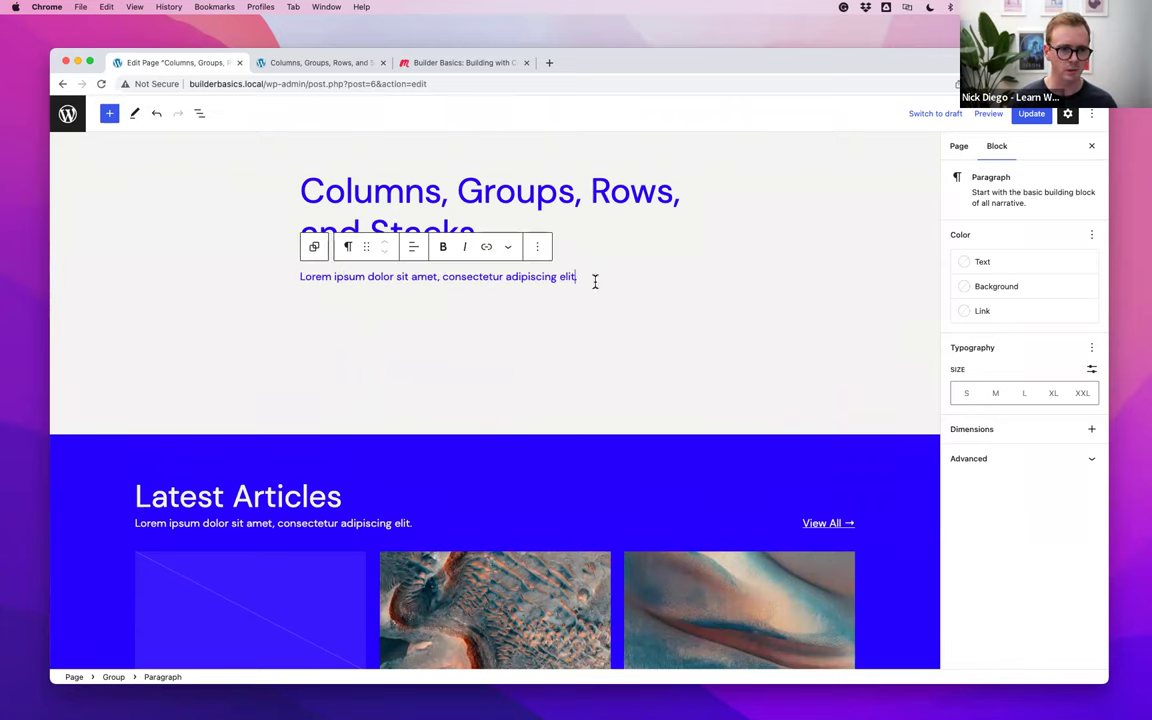
Add a second paragraph to the Group containing the text "Latest Articles" copied from the heading below
key(Return)
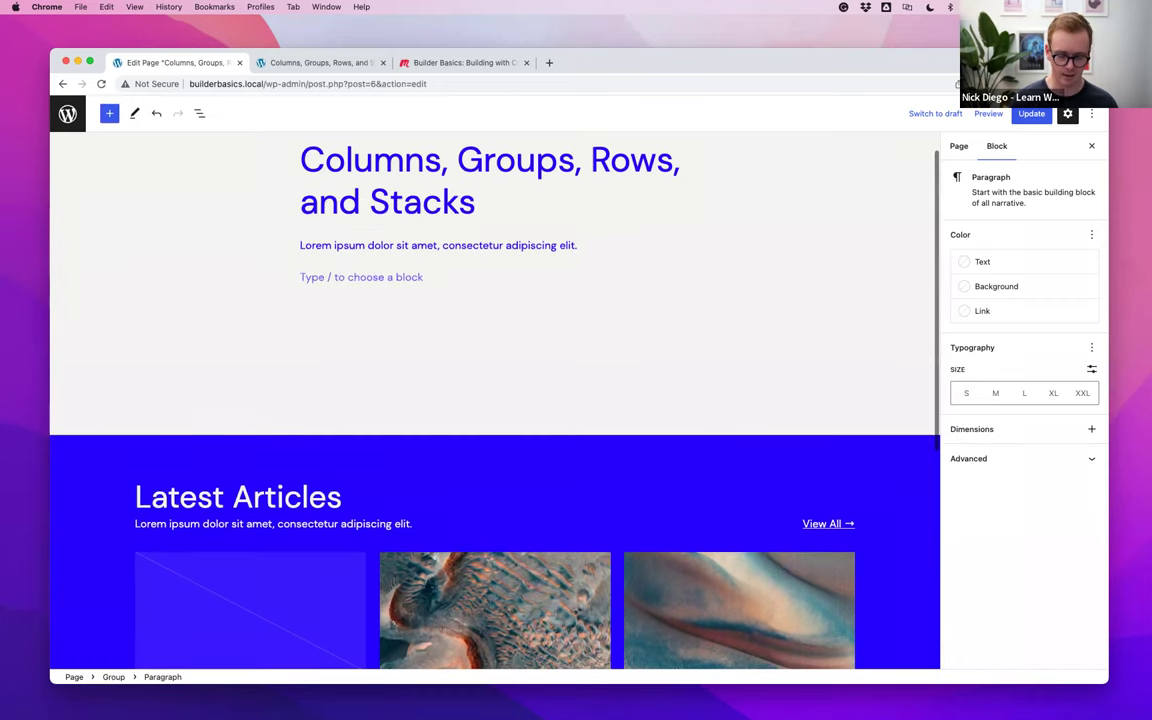
click(306, 499)
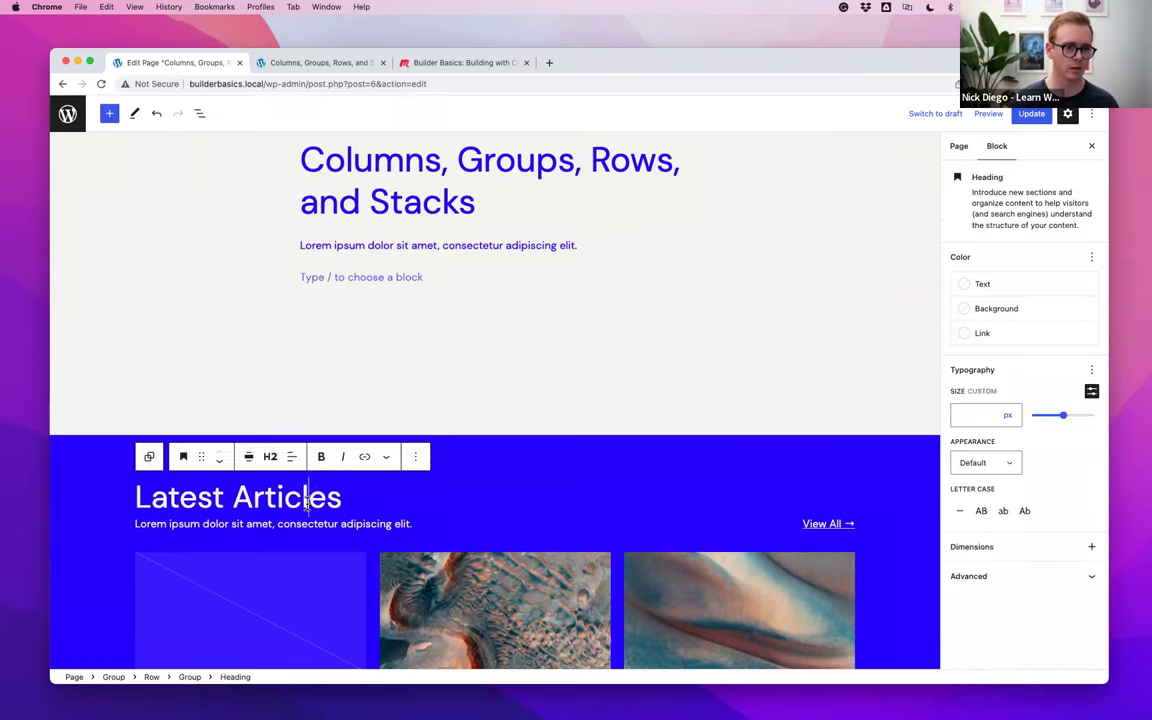
key(super+a)
key(super+c)
click(372, 276)
key(super+v)
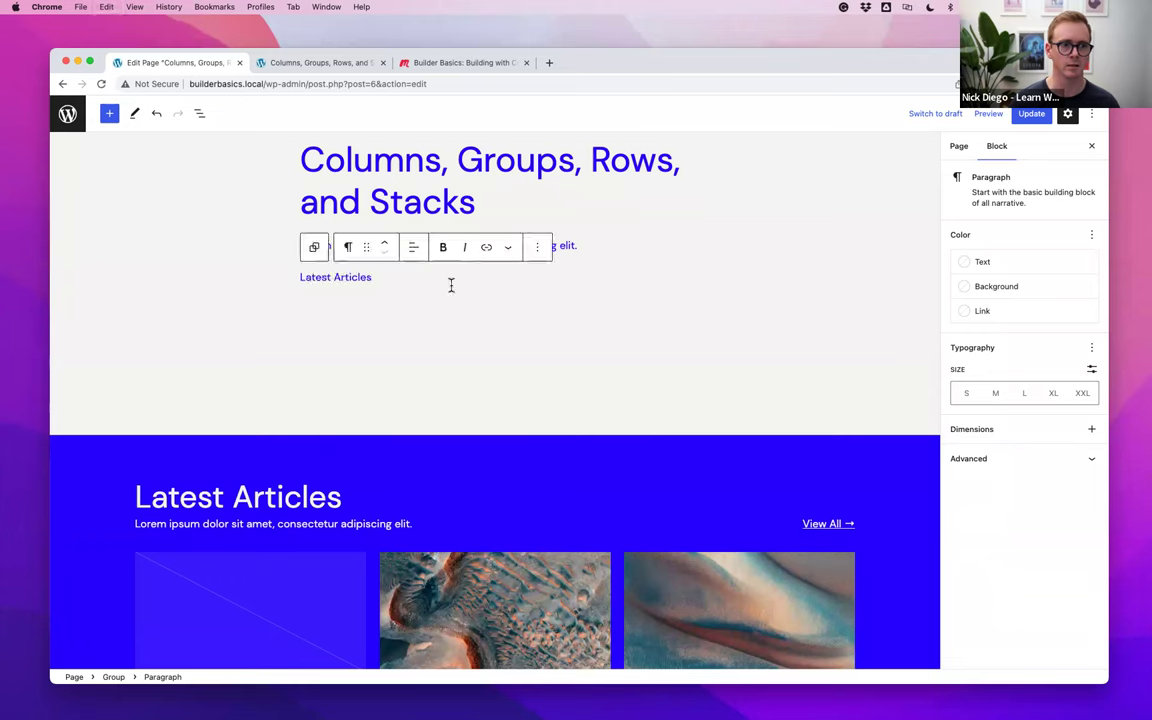
Convert the "Latest Articles" paragraph in the Group into a heading and move it above the "Lorem ipsum" paragraph
click(348, 247)
click(386, 304)
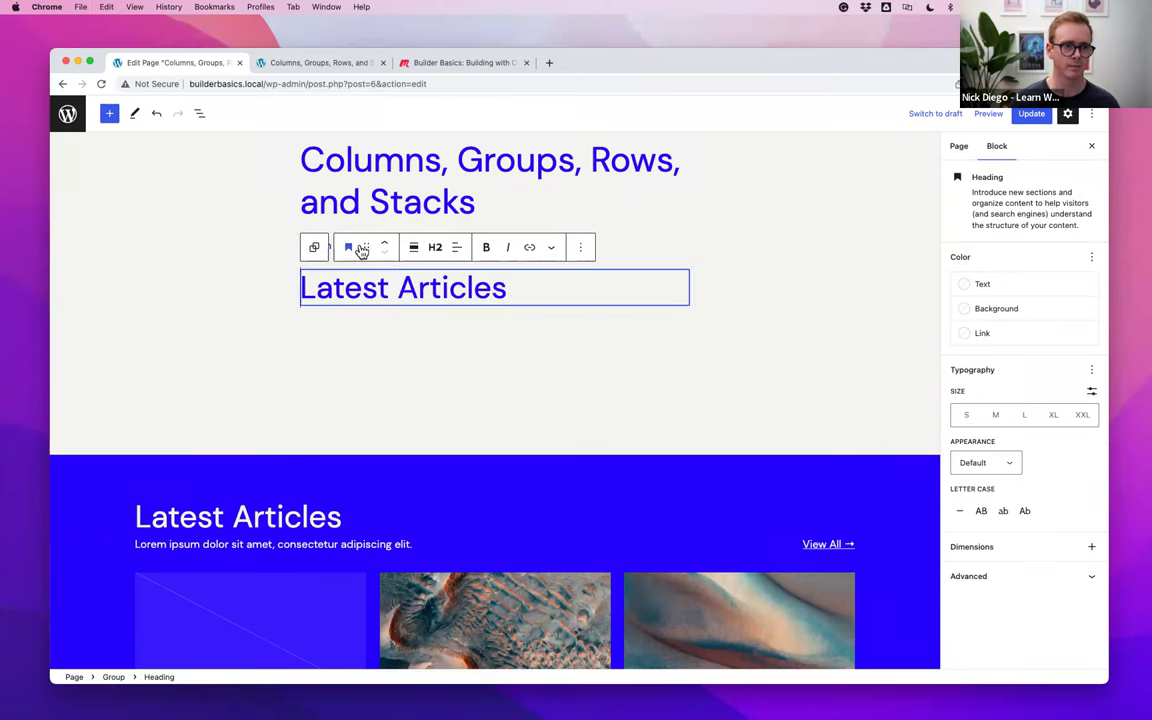
click(384, 241)
click(707, 285)
click(386, 300)
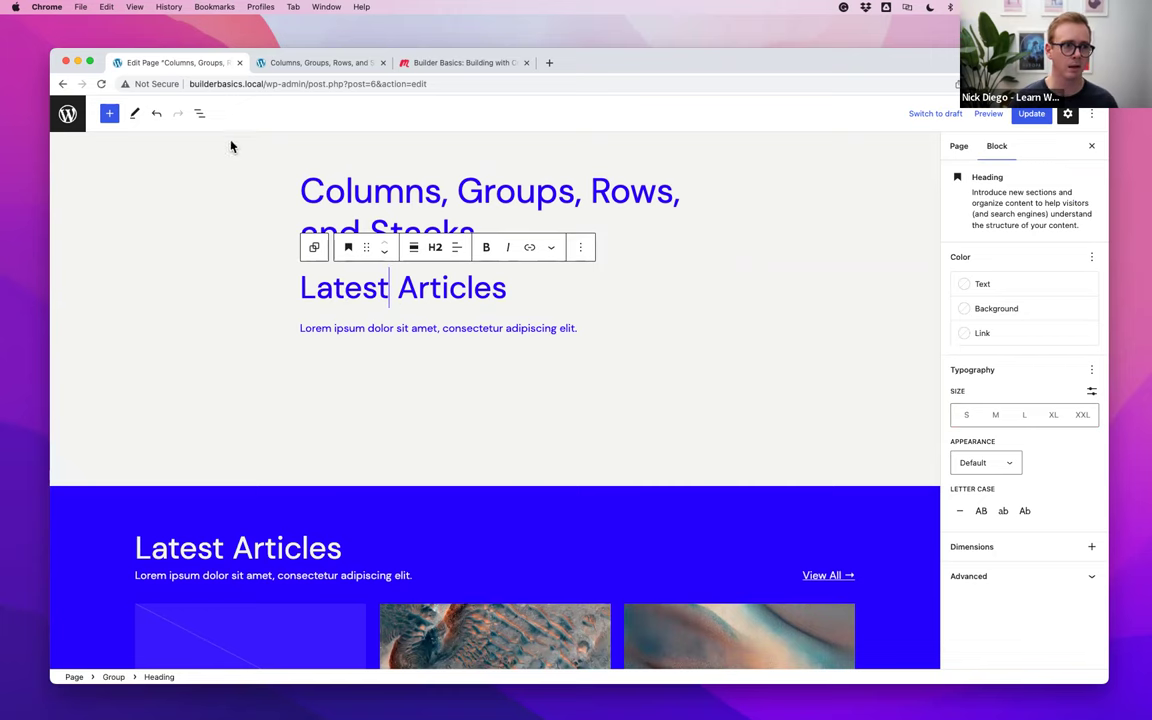
Show the page's block list and select the Group that contains the new heading and paragraph
click(199, 113)
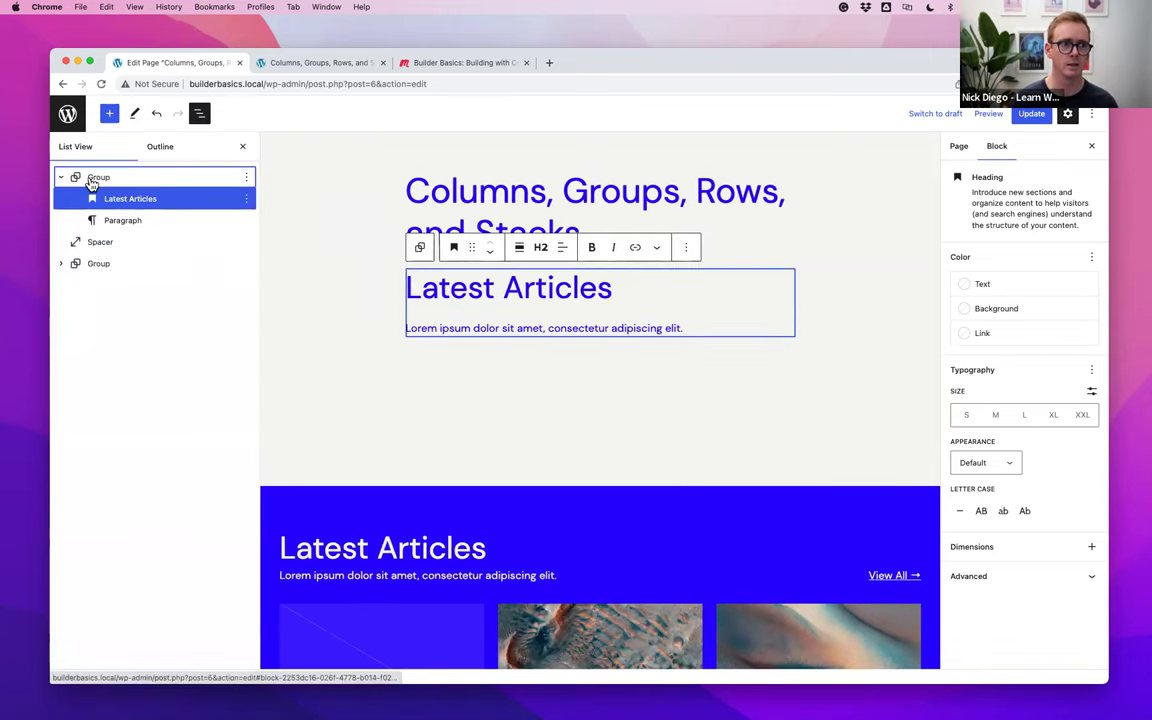
click(91, 180)
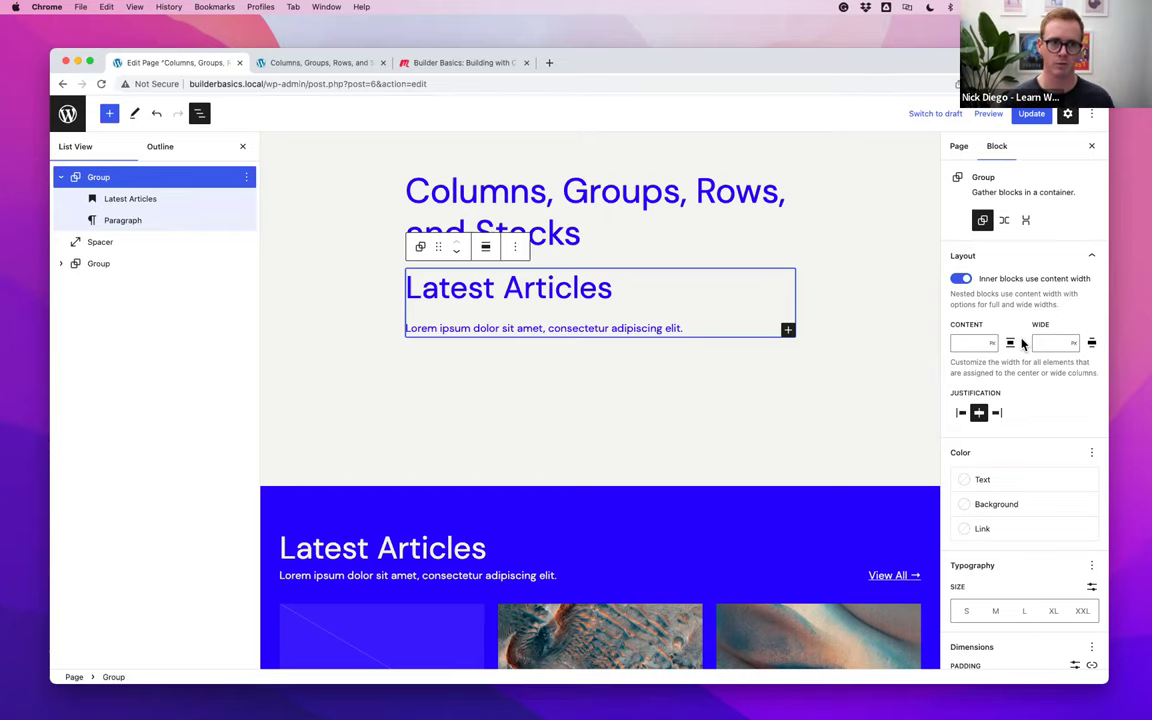
Switch to Visual Studio Code, open theme.json and highlight the layout block with contentSize and wideSize
key(ctrl+Right)
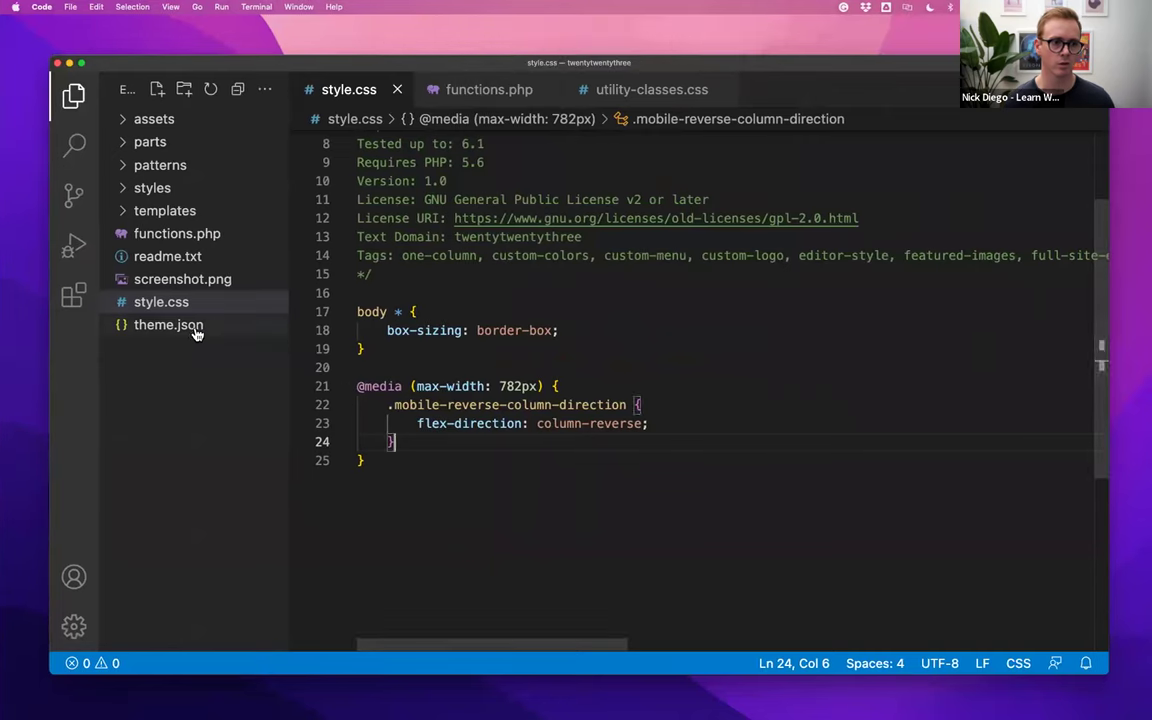
click(200, 325)
scroll(526, 352, down, 6)
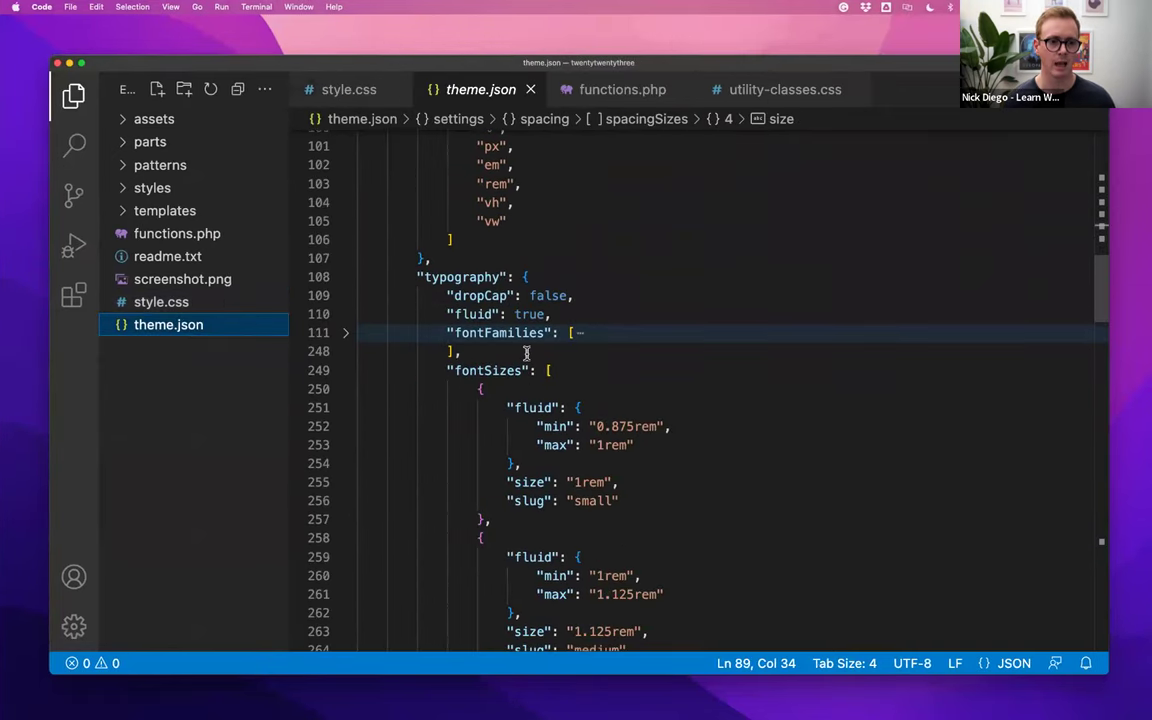
scroll(526, 352, up, 15)
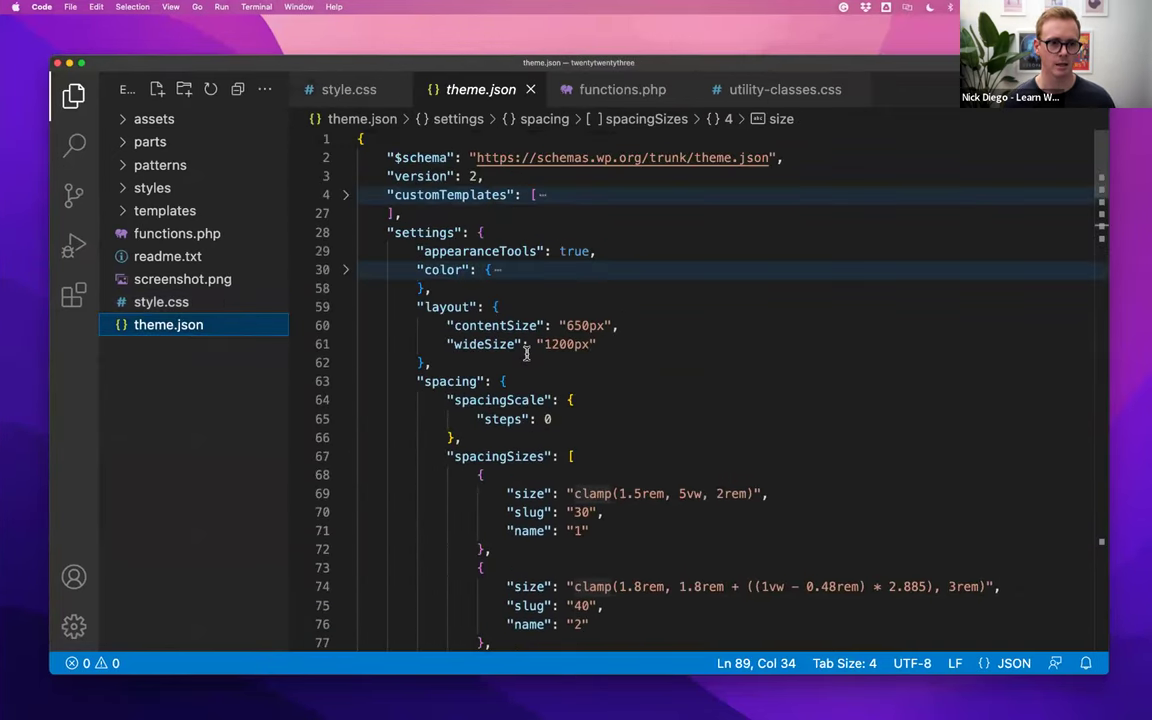
drag(417, 307, 462, 370)
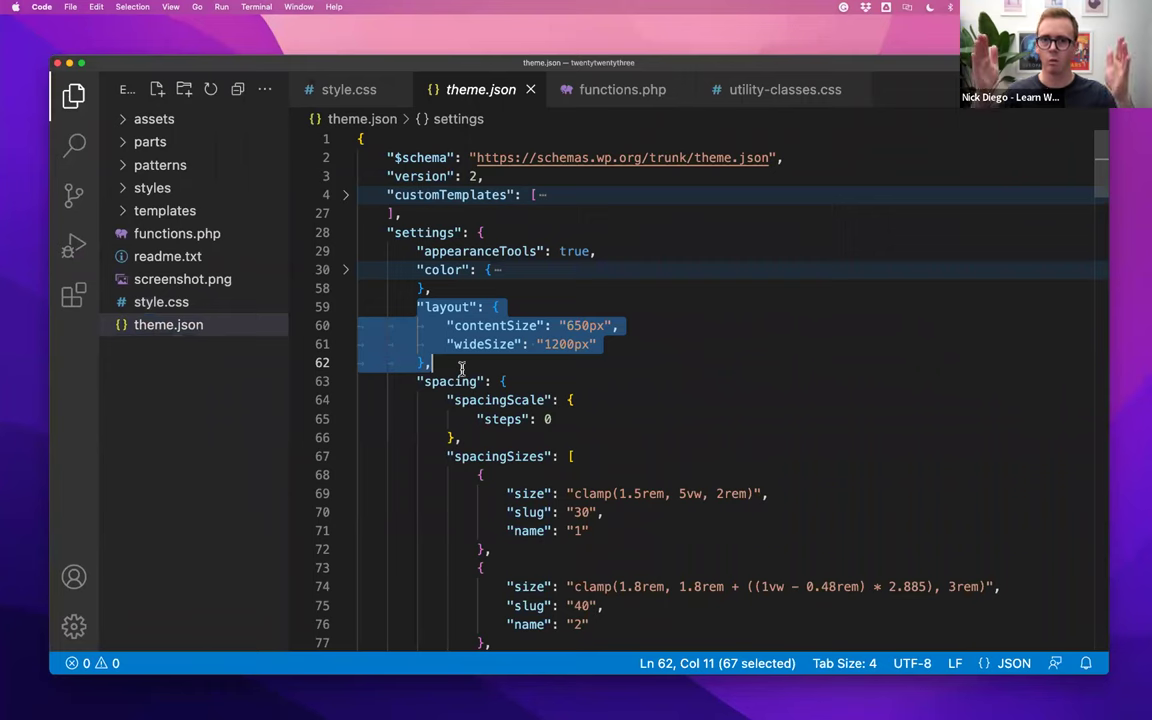
Switch back to Chrome and compare the Group's alignment width options with the layout sizes in theme.json
key(ctrl+Left)
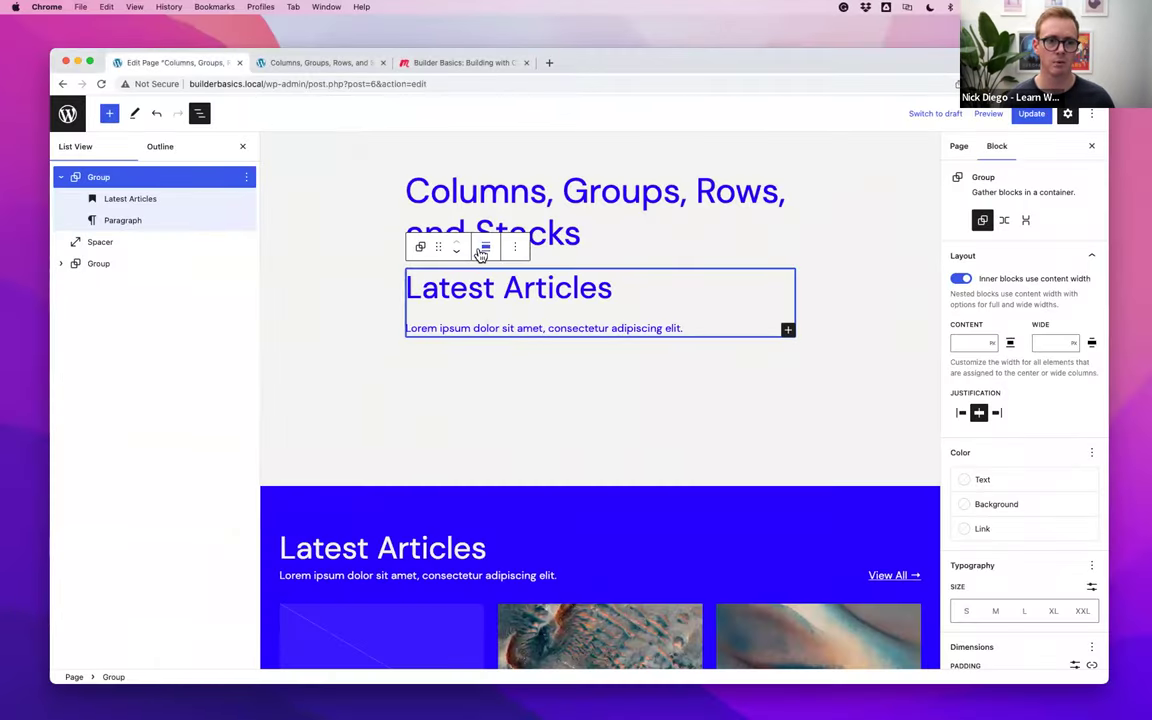
click(485, 247)
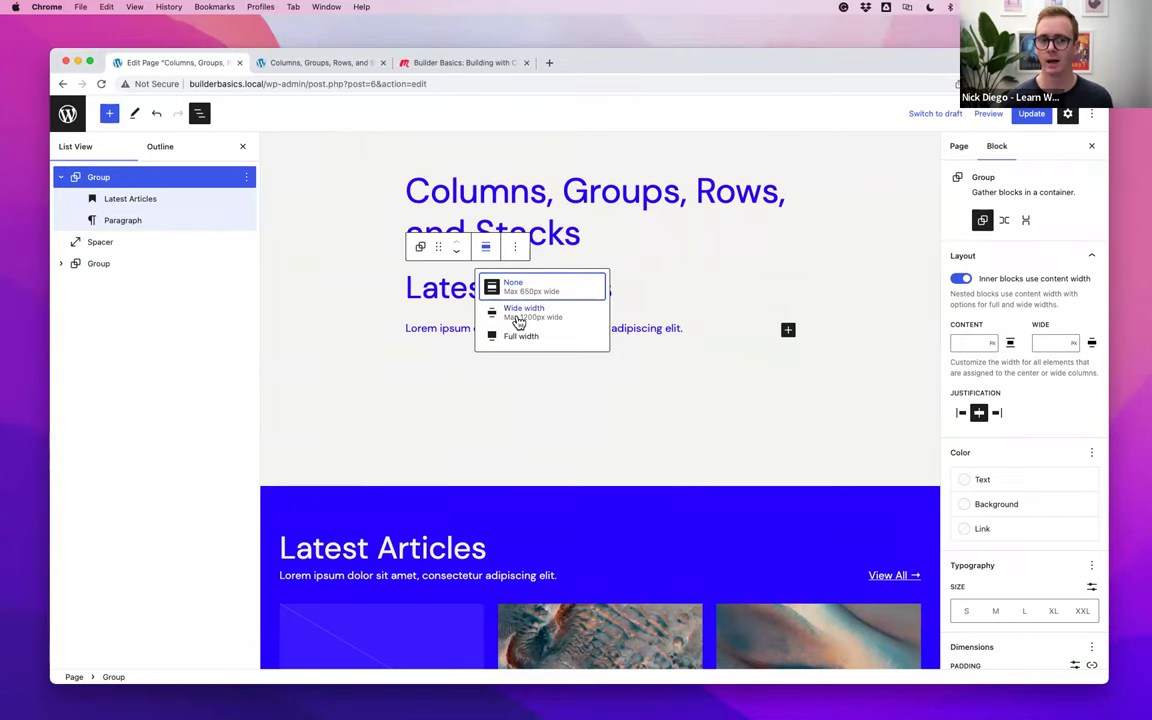
key(ctrl+Right)
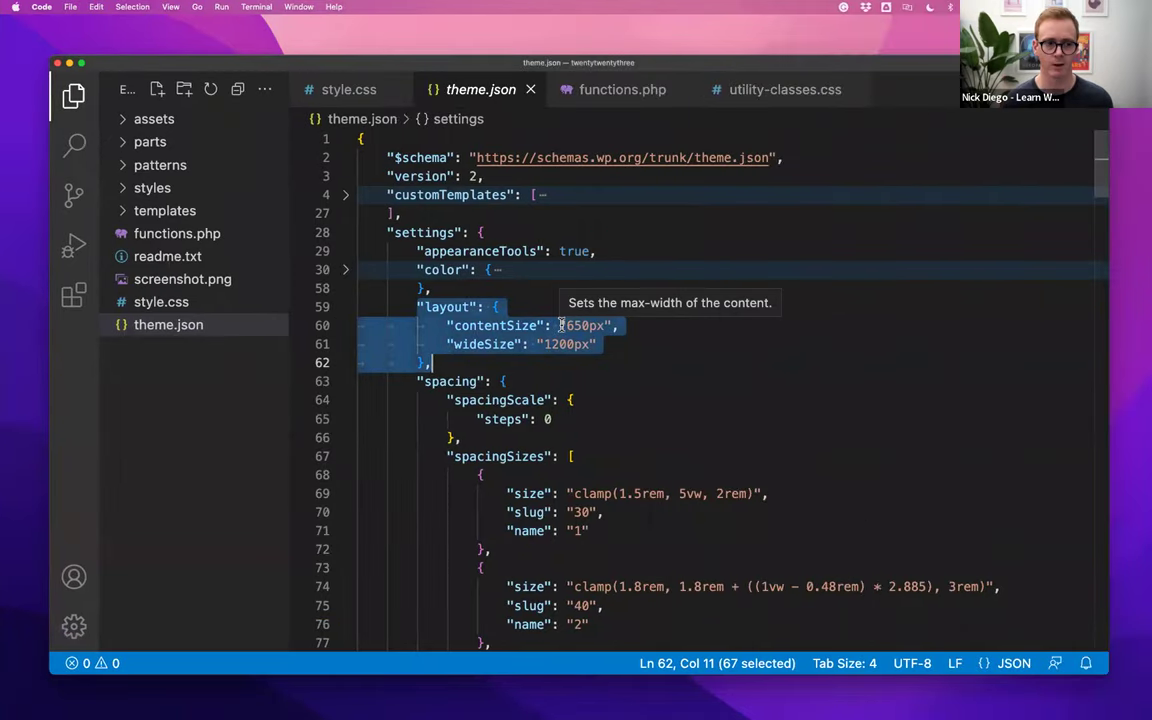
key(ctrl+Left)
Try a throwaway filler-text paragraph directly below the page title, and delete it again
click(633, 239)
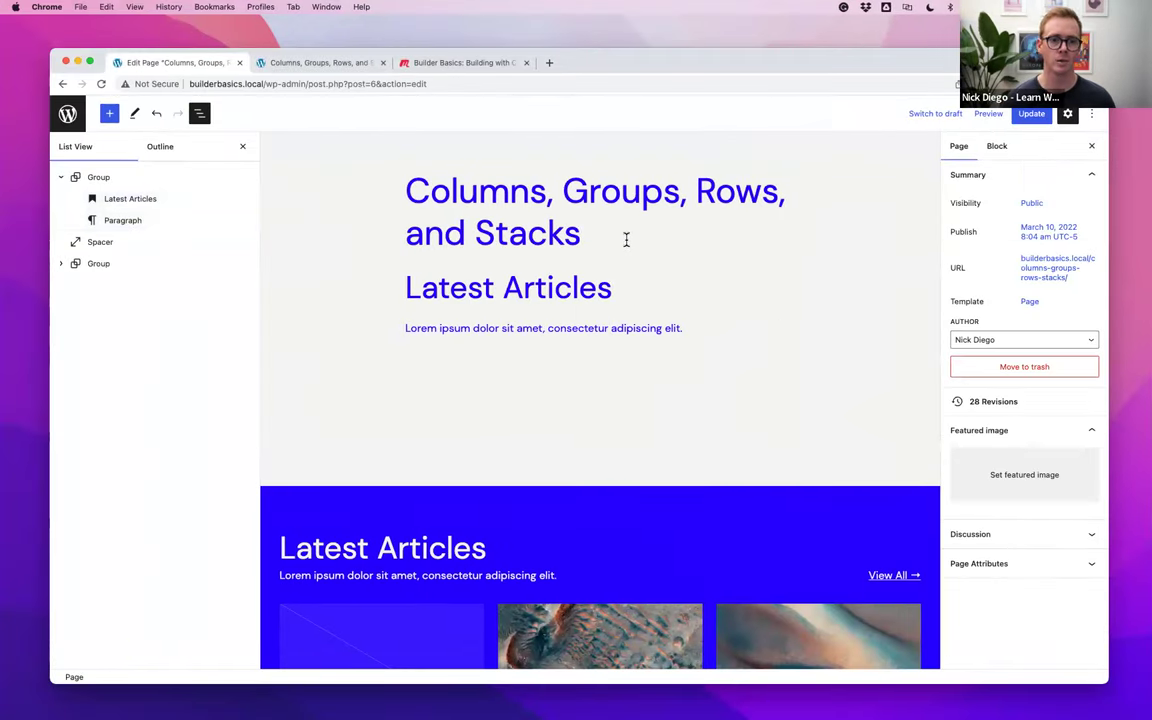
key(Return)
text(slkdf;lskd;lfk;sdkf;ks;dlkf)
key(BackSpace)
key(BackSpace)
key(BackSpace)
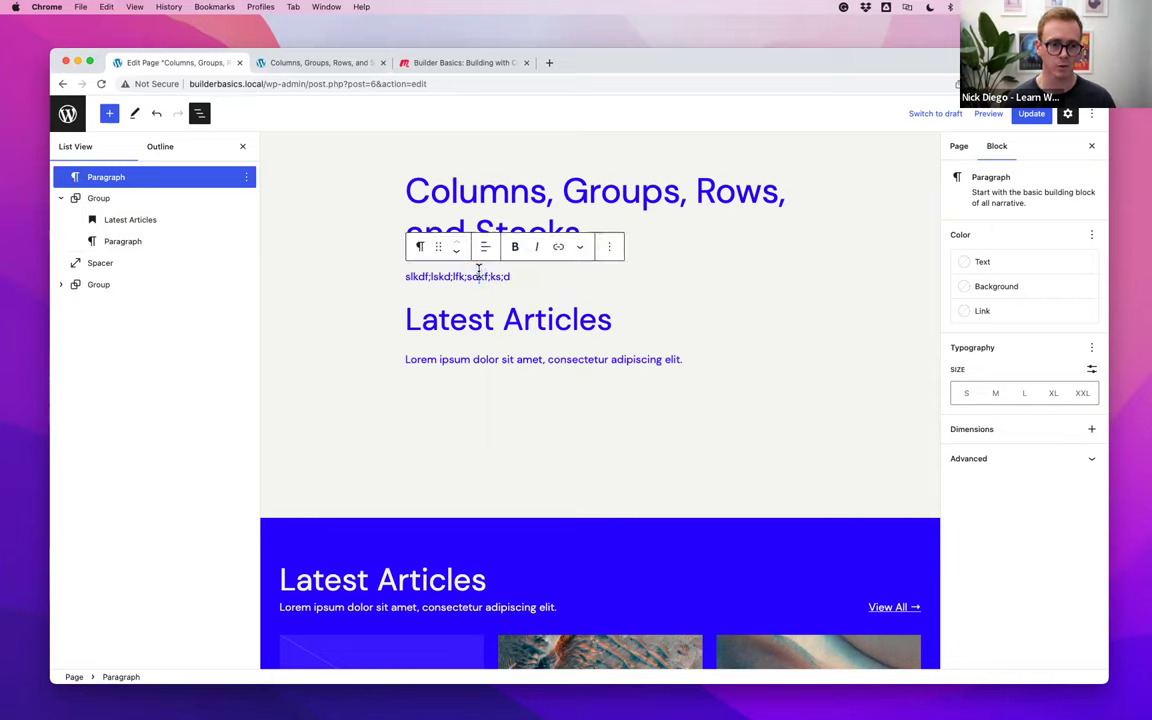
drag(514, 278, 363, 276)
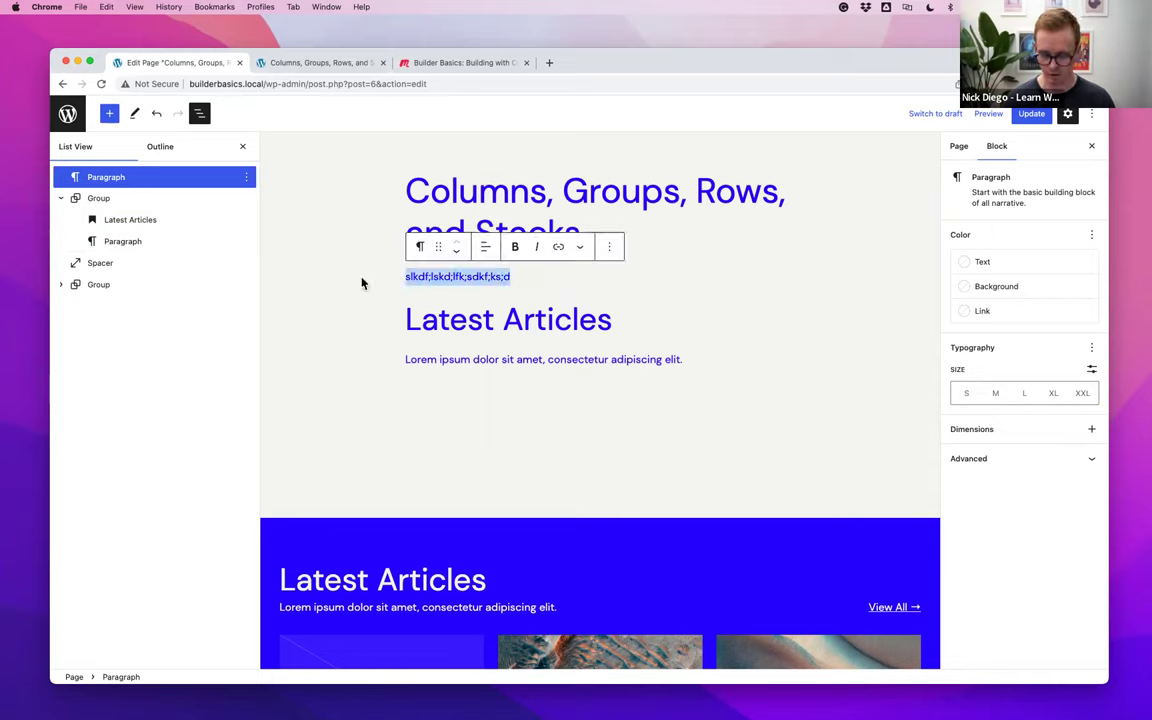
key(BackSpace)
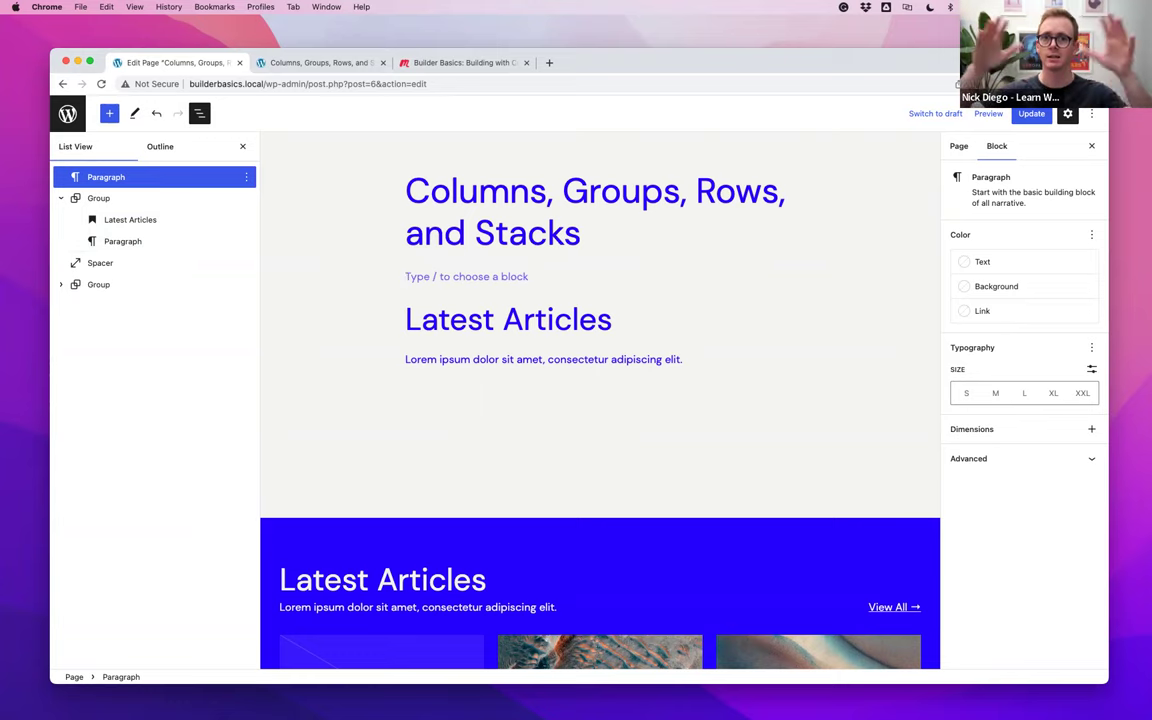
key(BackSpace)
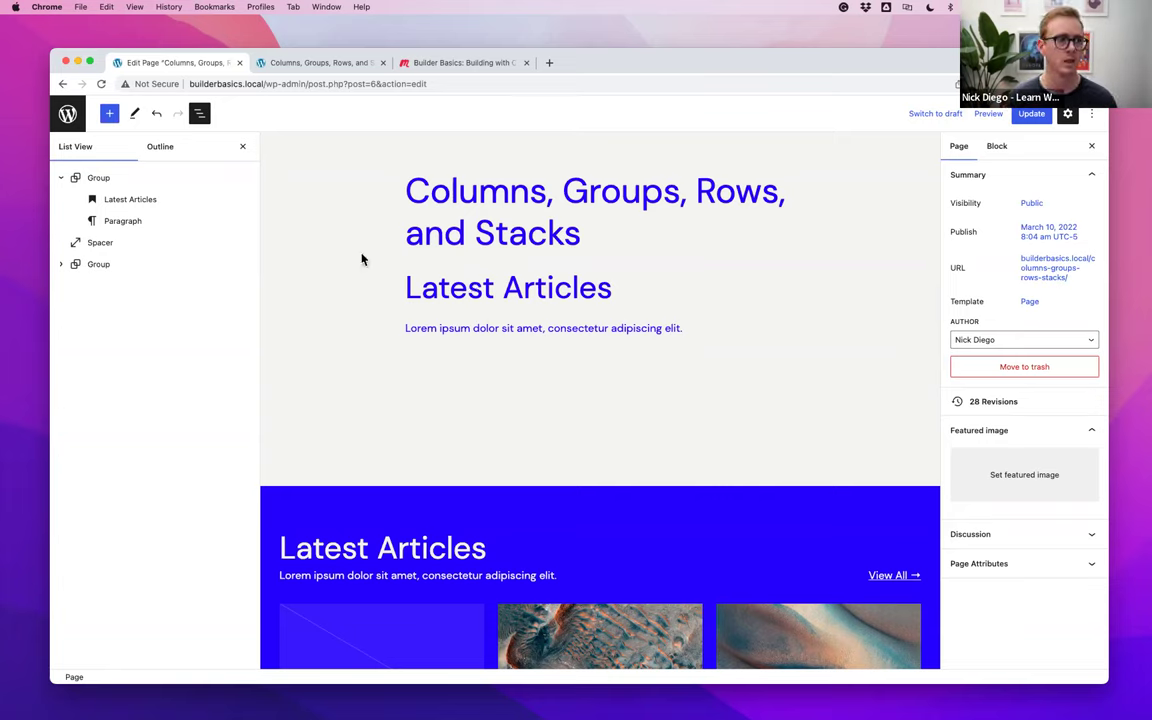
Set the new Group to full width and give it the Light green cyan background
click(106, 181)
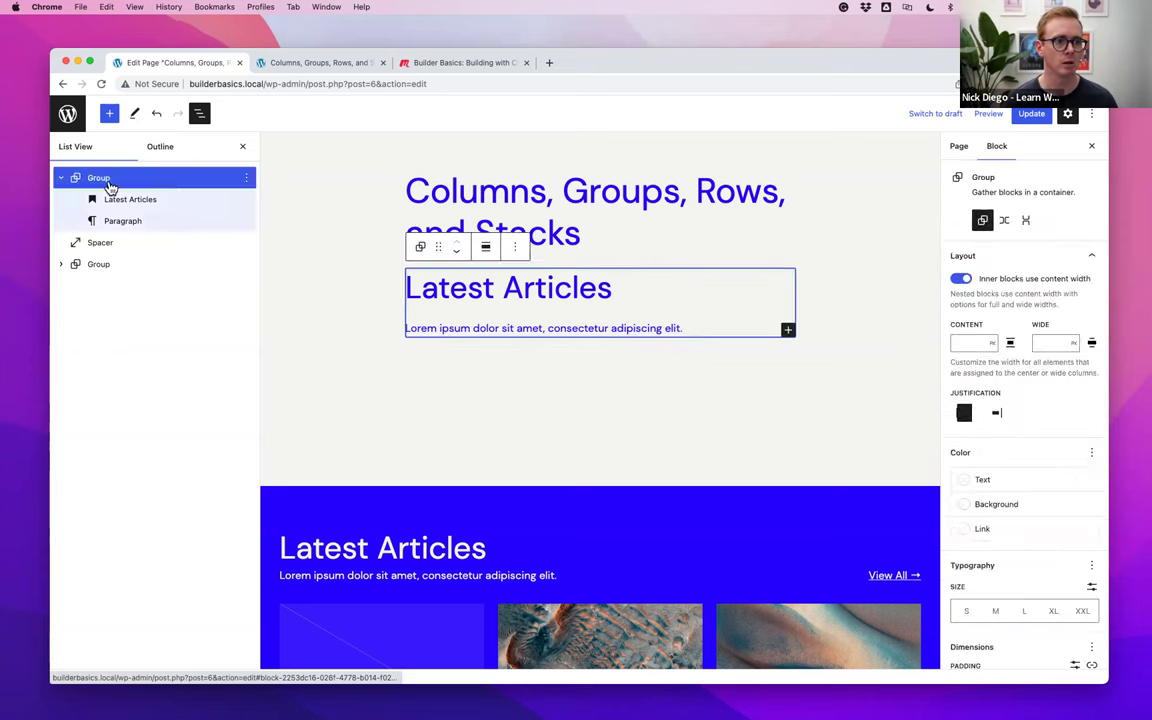
click(485, 247)
click(517, 338)
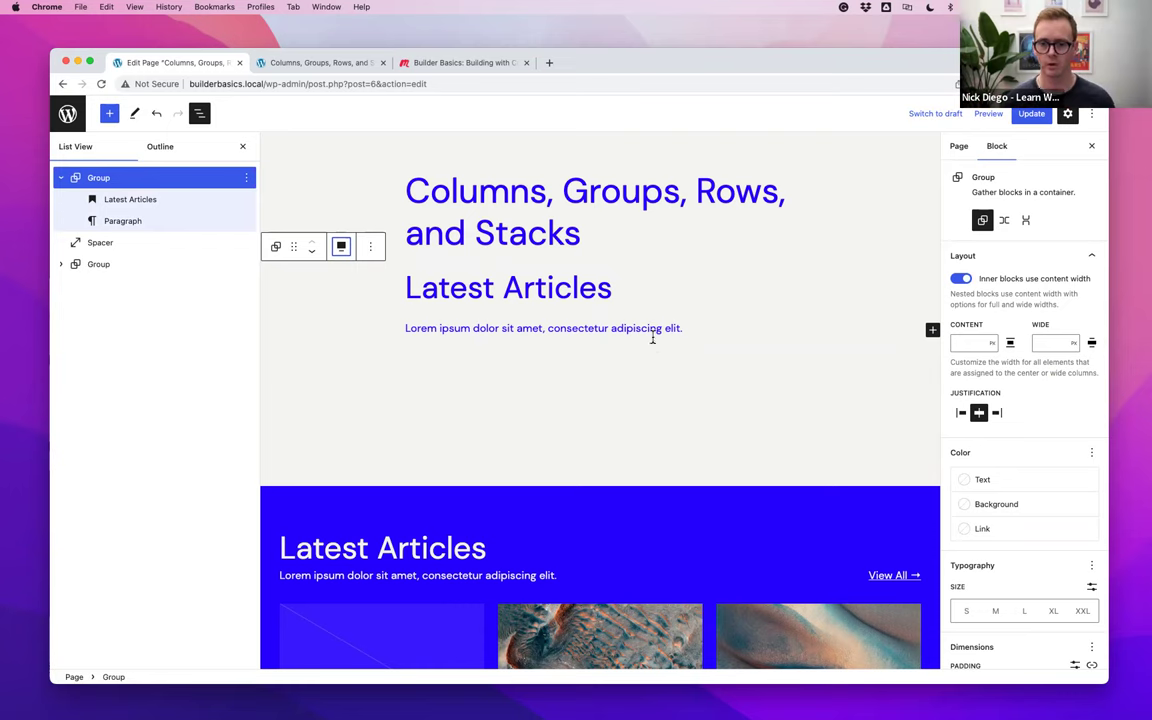
click(965, 507)
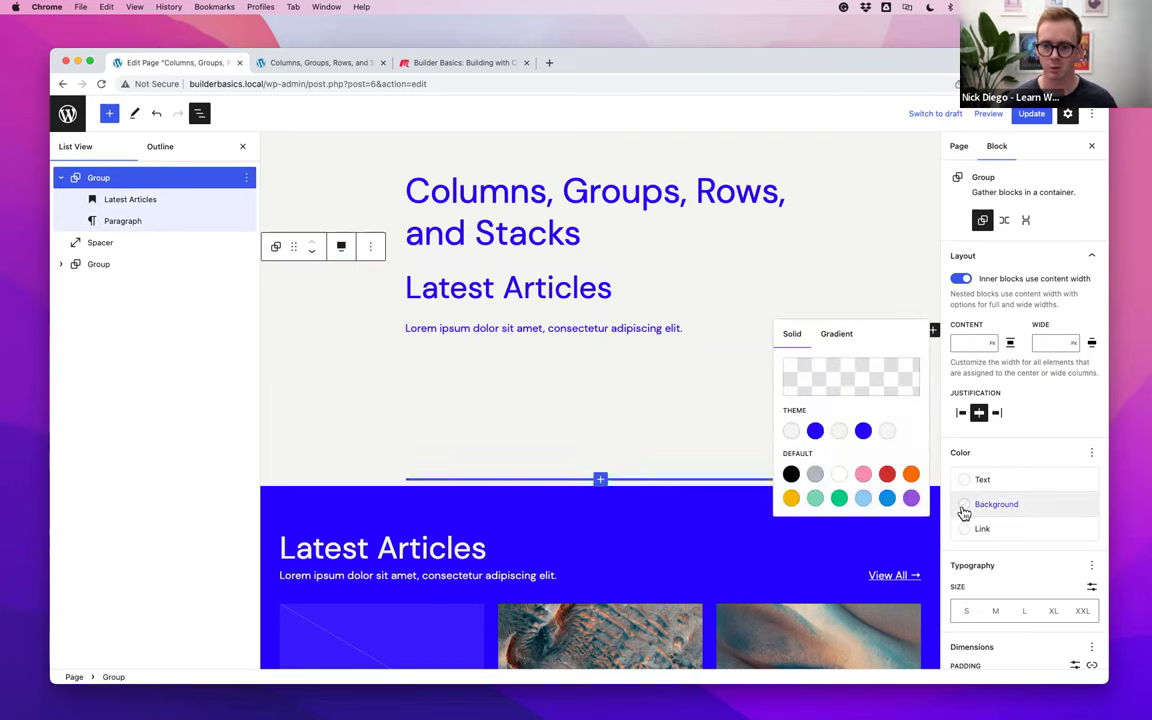
click(815, 498)
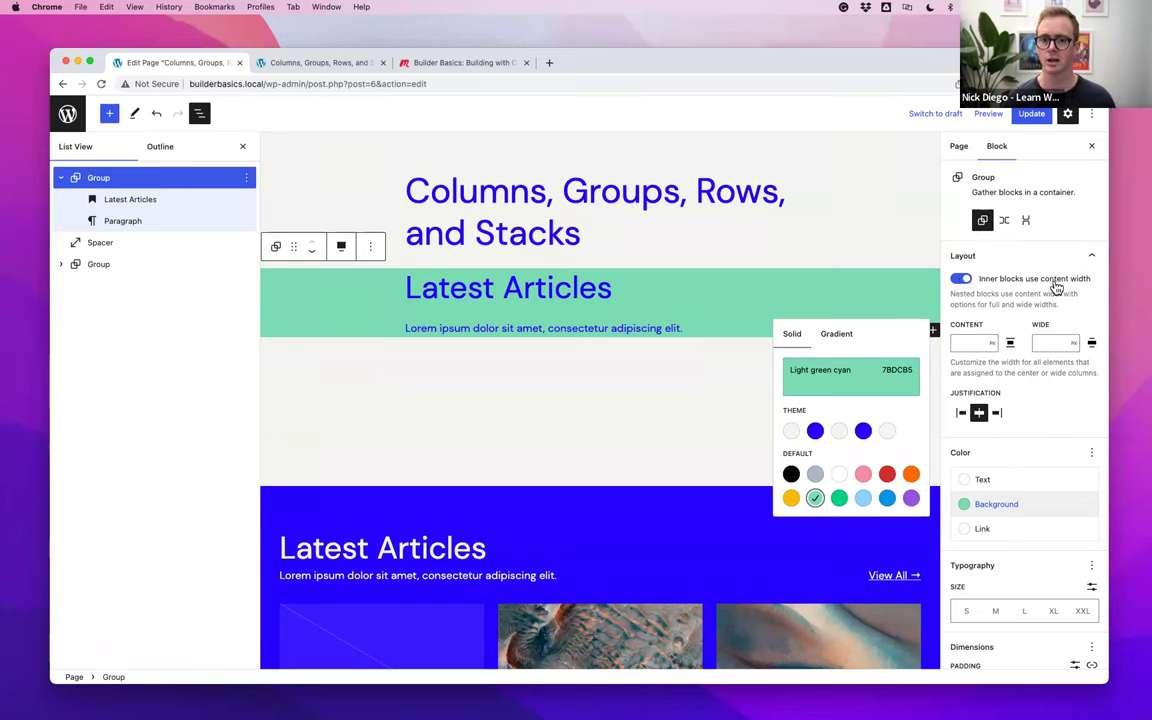
Try letting the Group's inner blocks fill the container, and return them to using content width
click(962, 281)
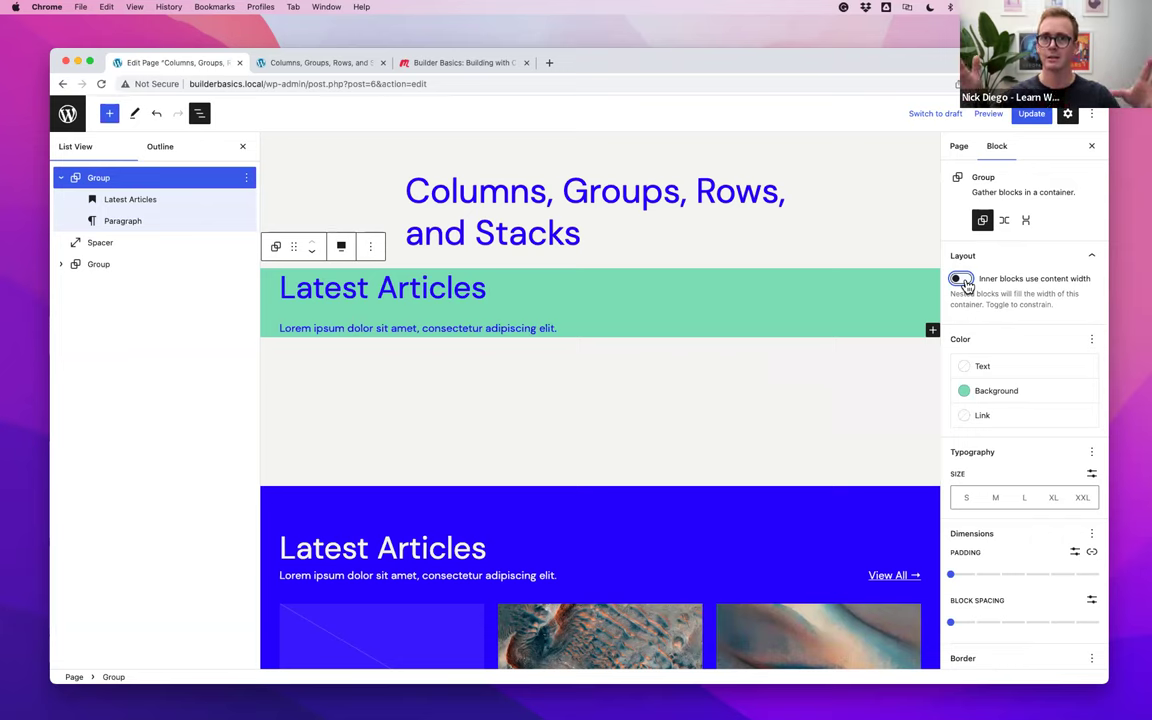
click(962, 280)
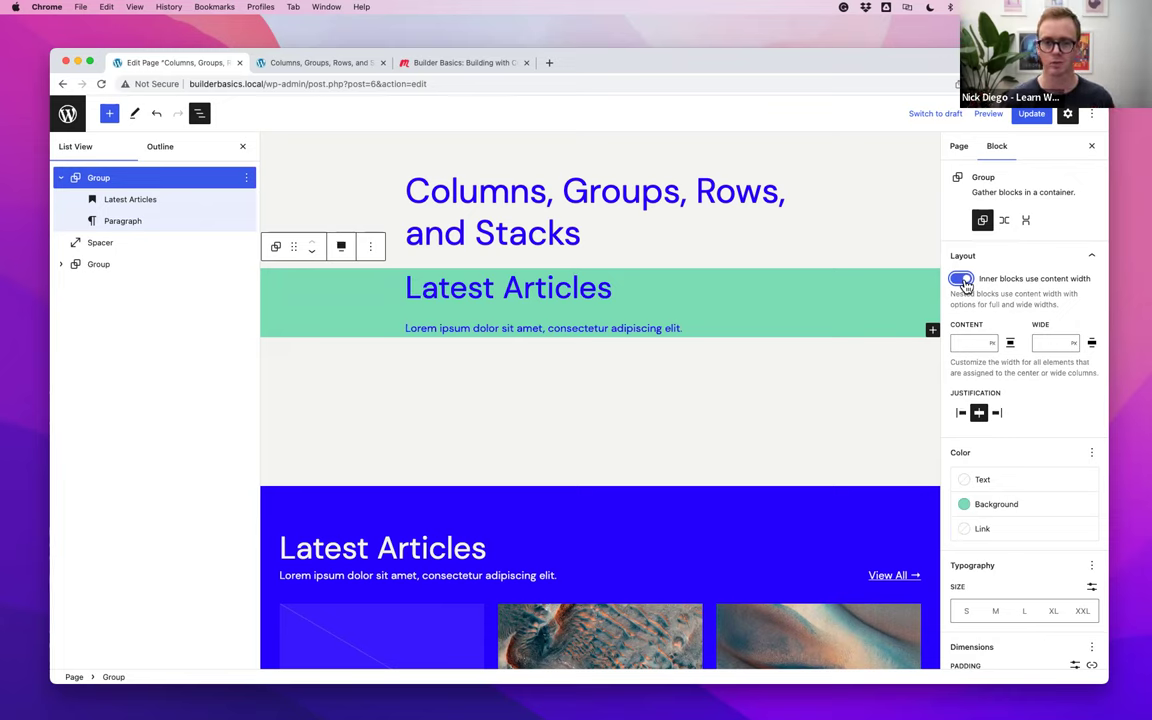
Give the Group's inner blocks a custom content width of 400 px and a wide width of 800 px
click(970, 342)
text(400)
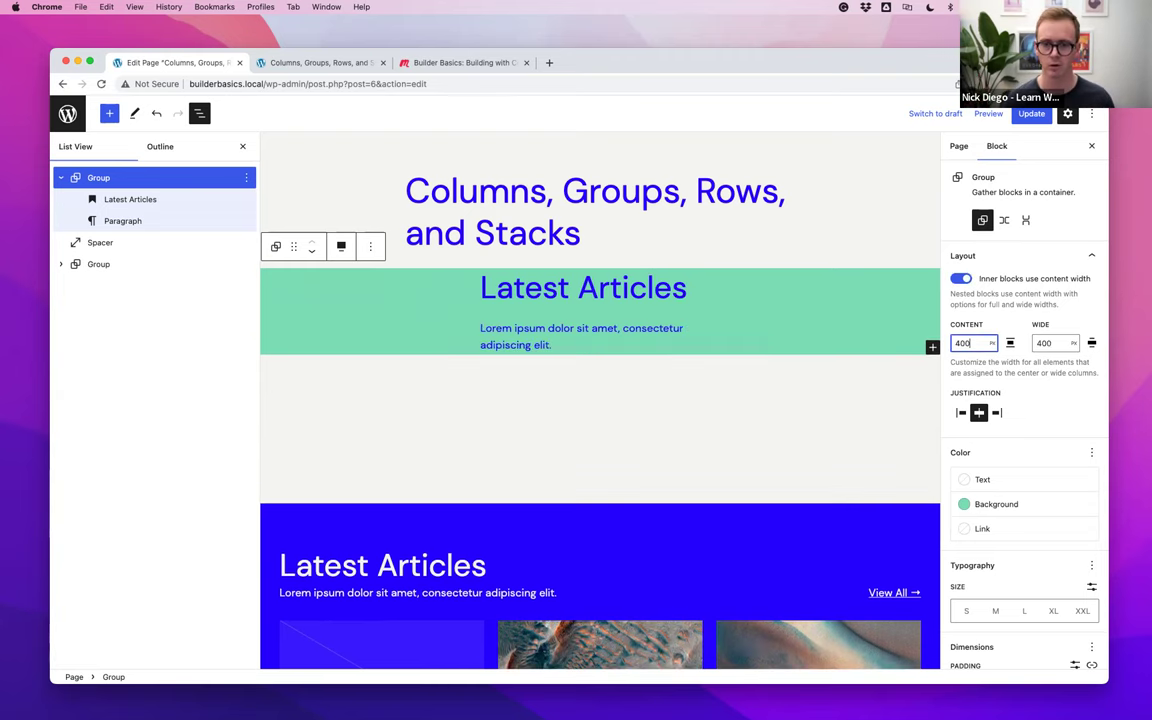
click(1048, 343)
drag(1037, 343, 1042, 343)
text(8)
Examine the alignment width options for the Latest Articles heading inside the green Group
click(583, 282)
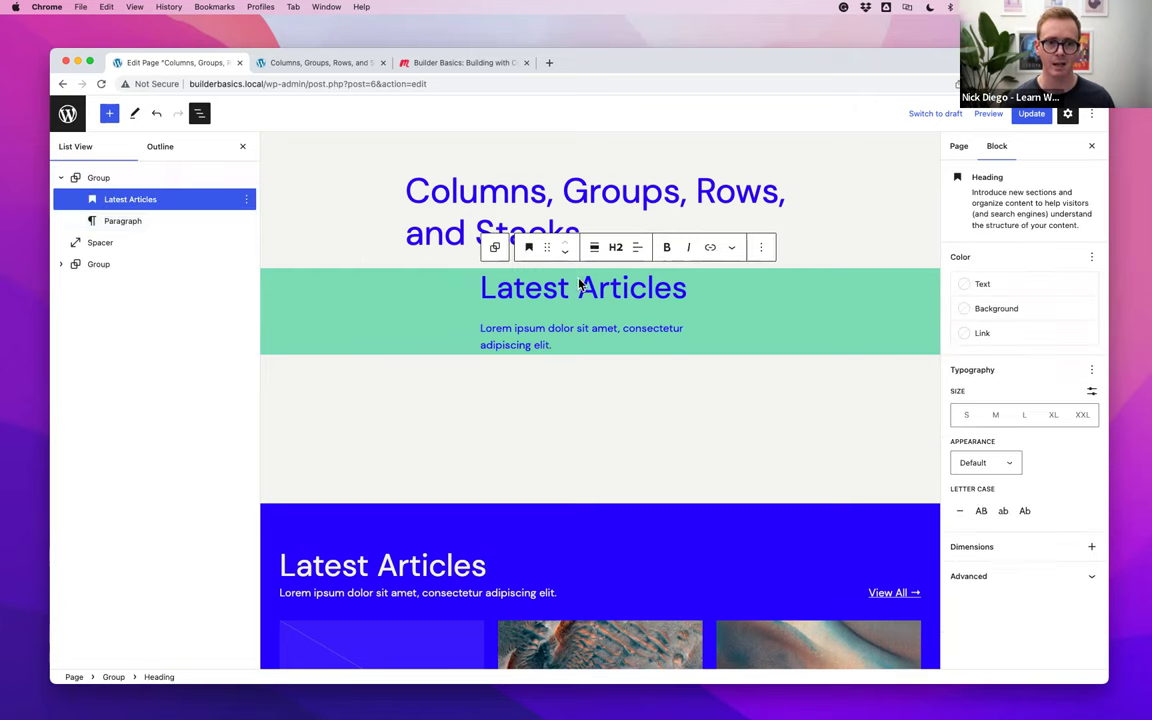
click(590, 248)
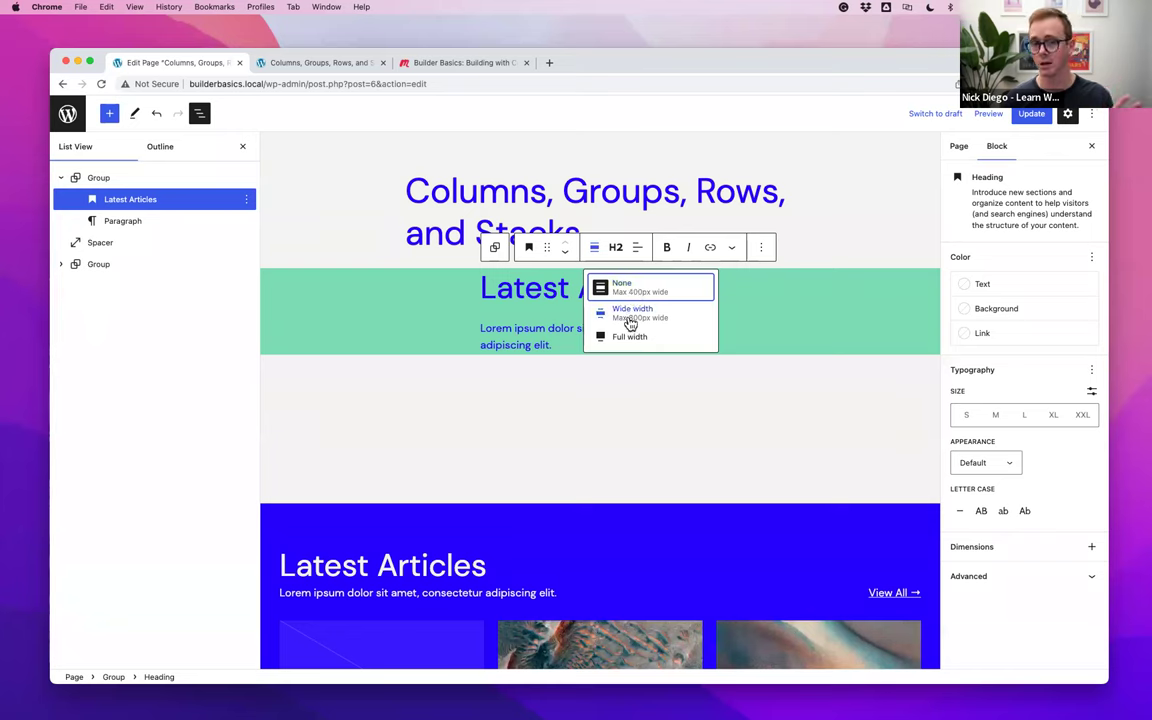
Clear the Group's custom content and wide widths by switching inner-block content width off and on again
click(334, 302)
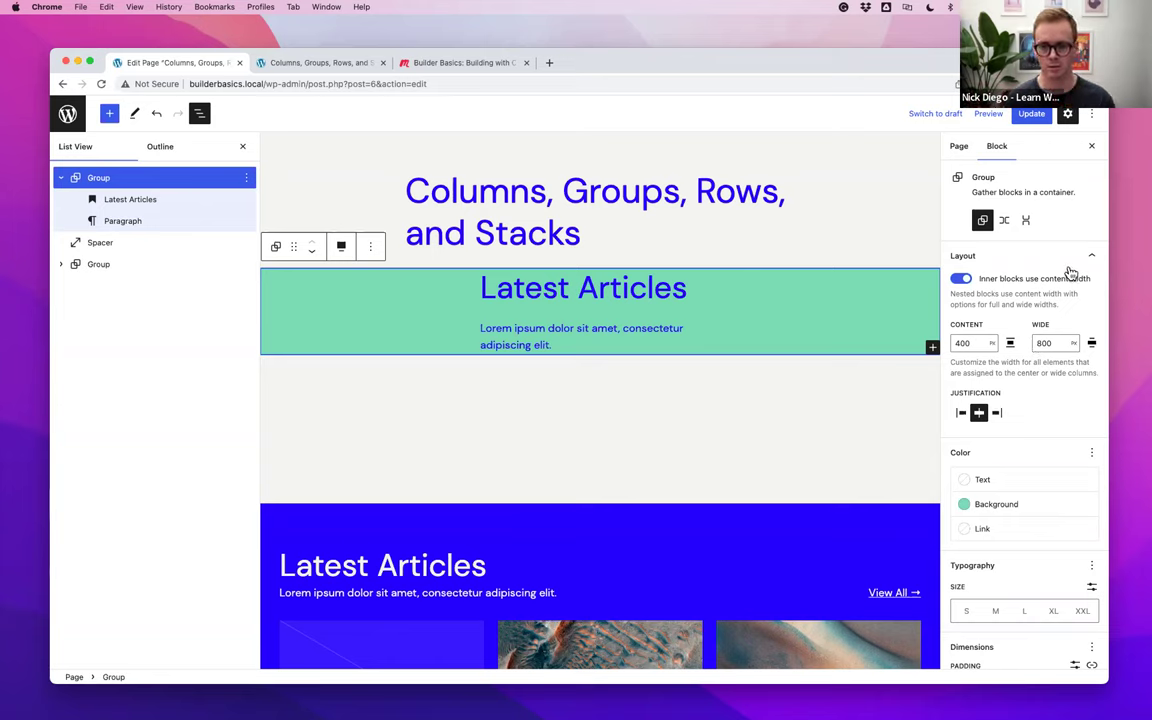
click(962, 279)
click(962, 279)
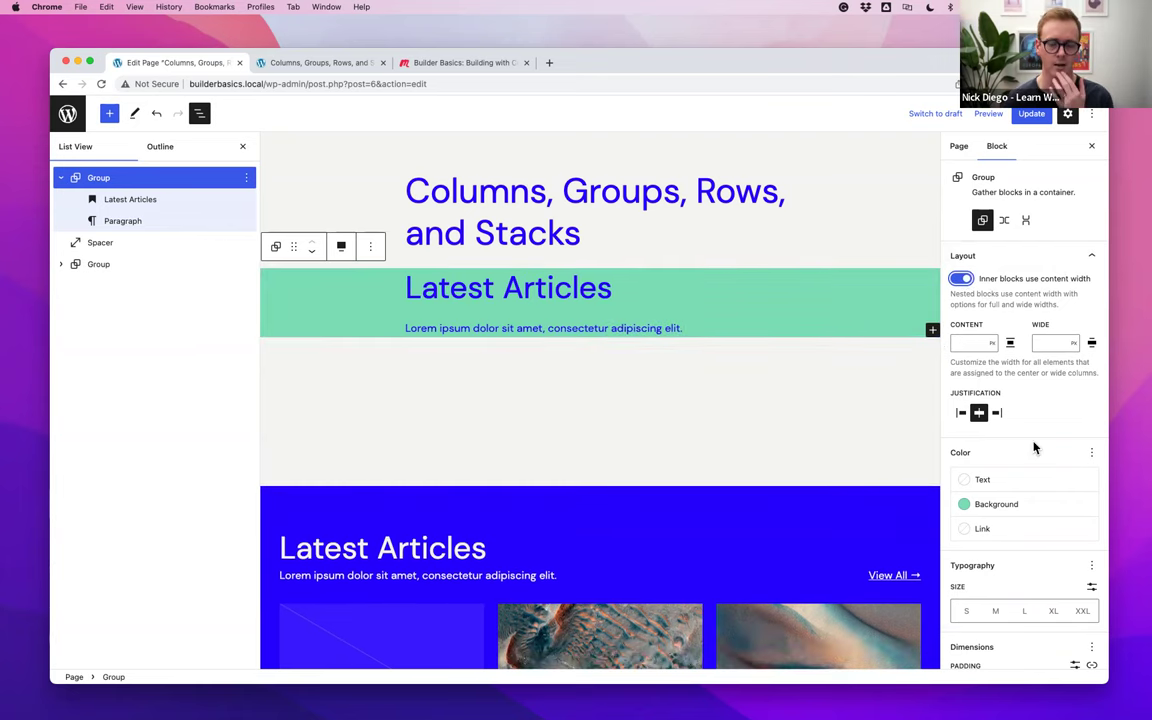
Set the Group's block spacing to 6 and its padding to 2 on all sides
scroll(1035, 447, down, 3)
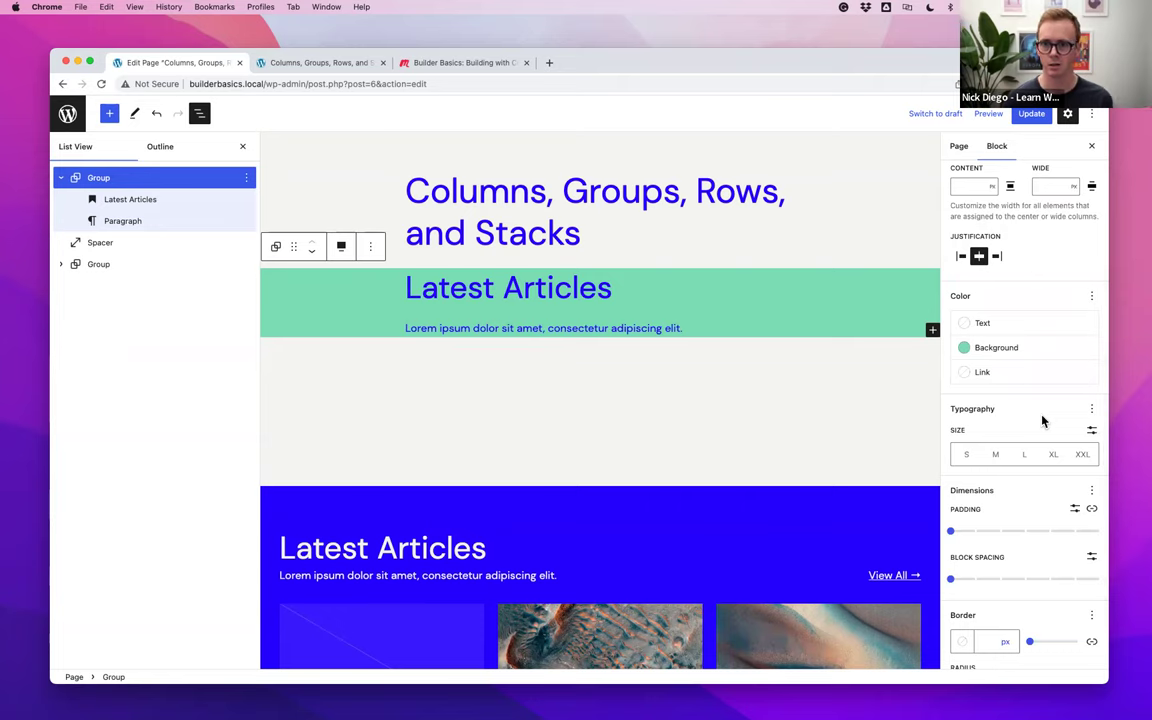
scroll(990, 380, down, 1)
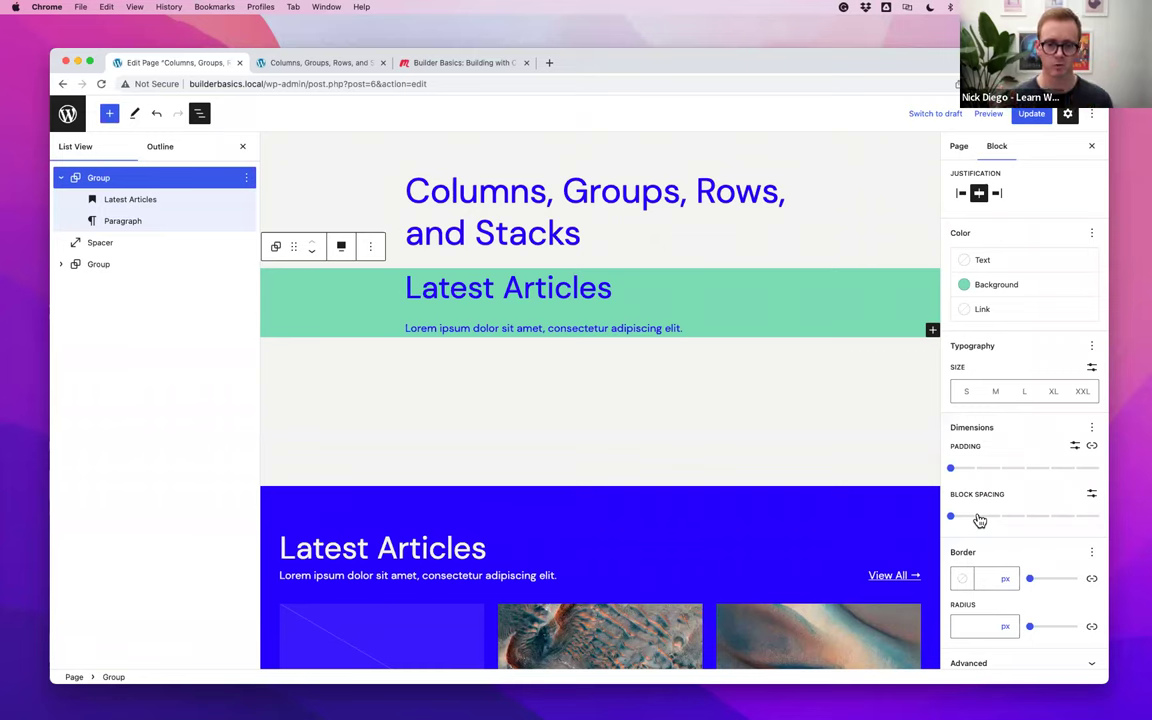
drag(1083, 518, 1100, 521)
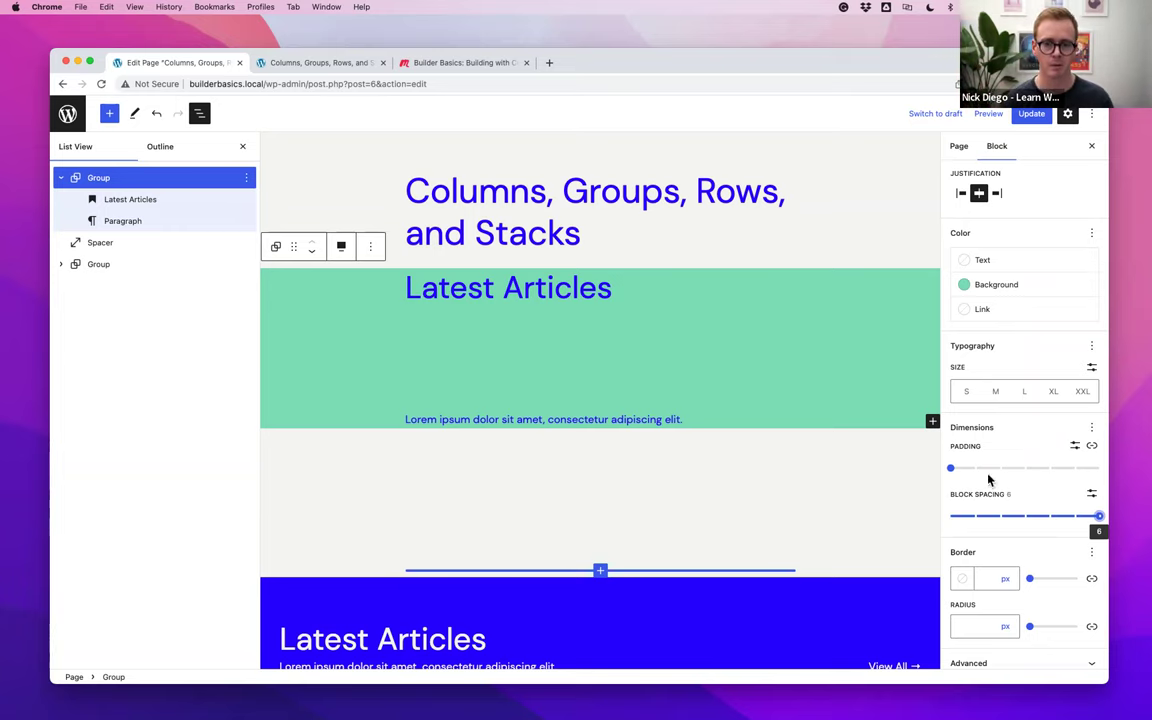
drag(951, 468, 999, 470)
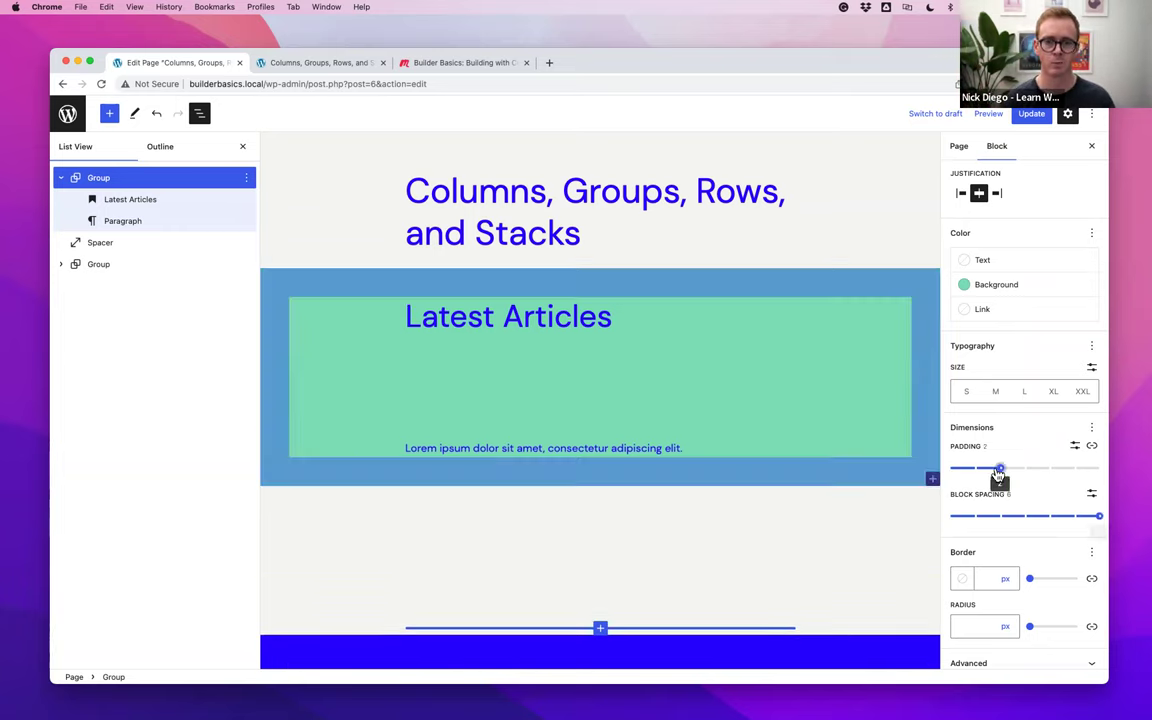
Examine the additional Dimensions and Typography tools that can be enabled for the Group
click(1091, 428)
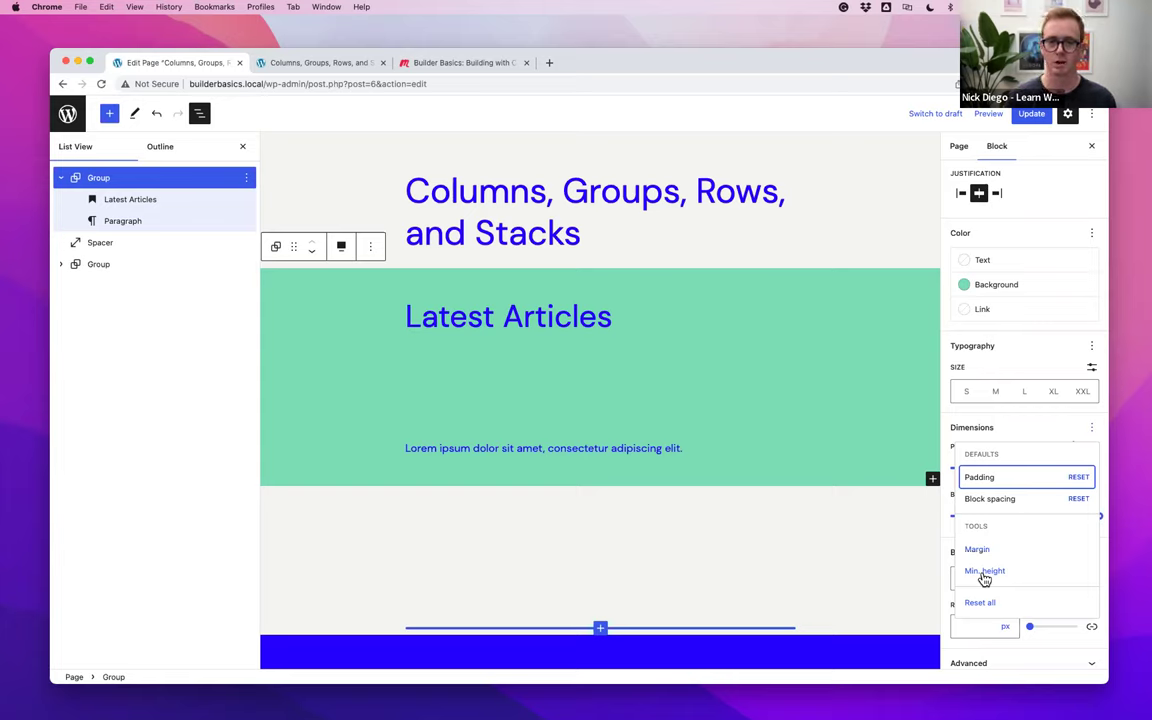
click(1050, 425)
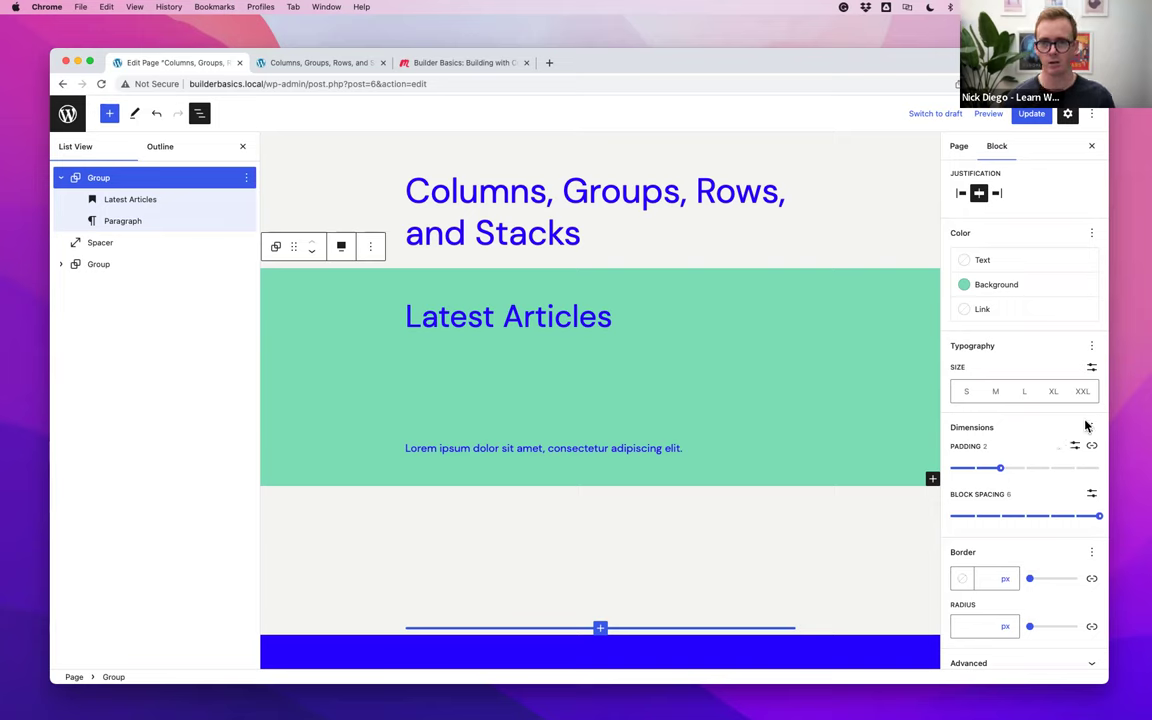
click(1089, 427)
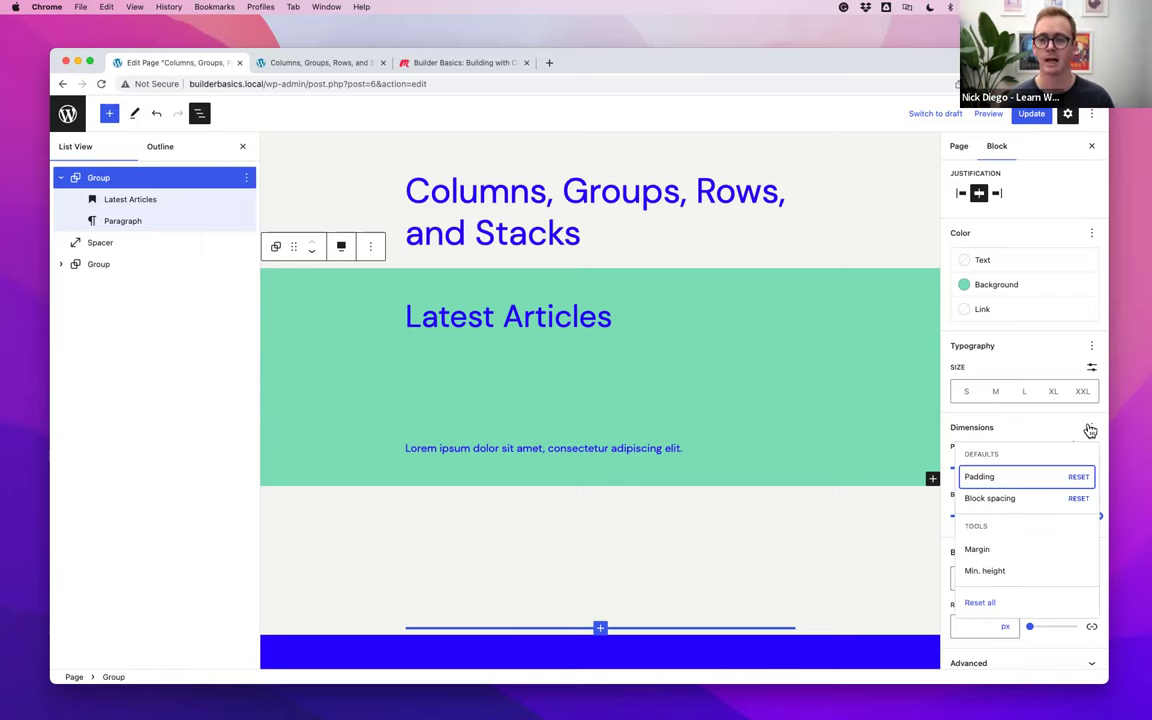
click(1093, 346)
click(1093, 346)
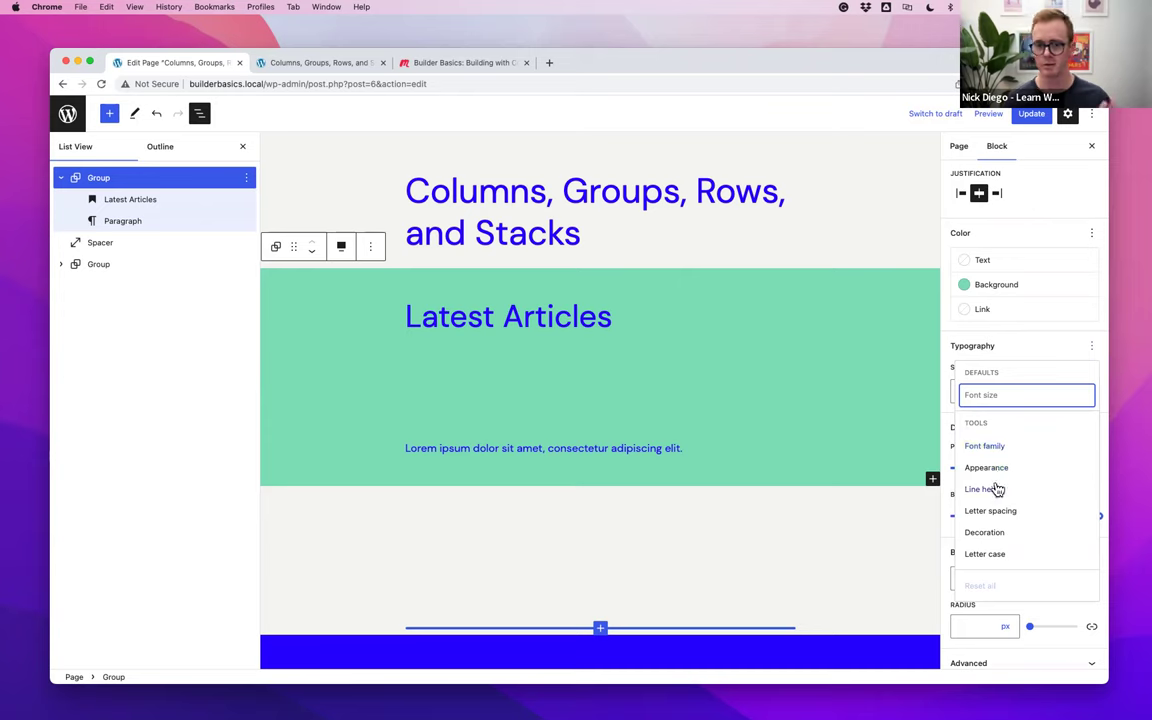
Check which optional Dimensions tools, such as margin and minimum height, are available for the green Group
click(1026, 362)
click(1091, 427)
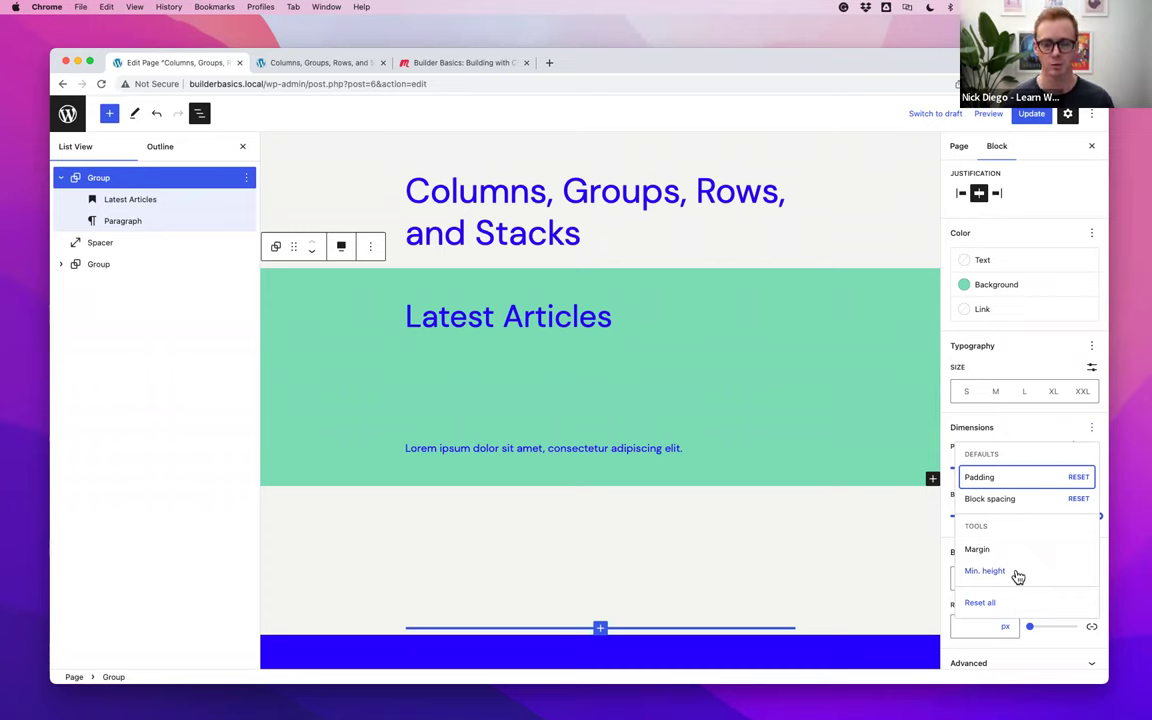
click(1016, 435)
scroll(1031, 540, down, 1)
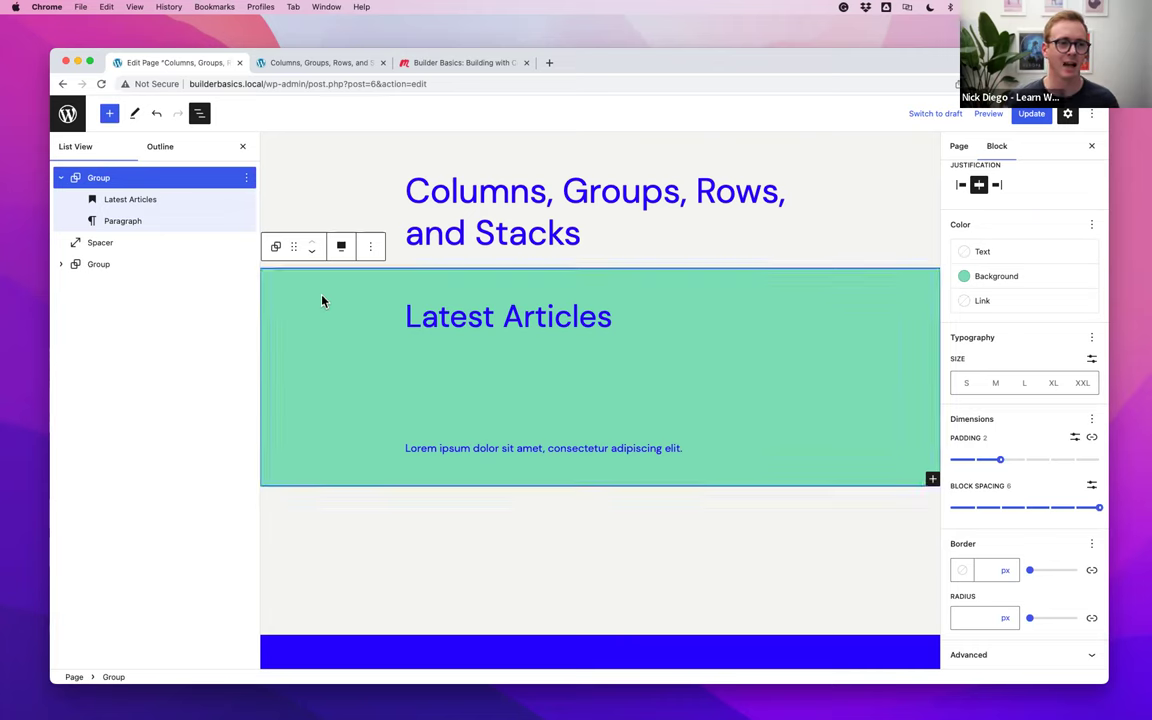
Delete the green Group containing the Latest Articles heading and the paragraph
click(371, 247)
click(417, 527)
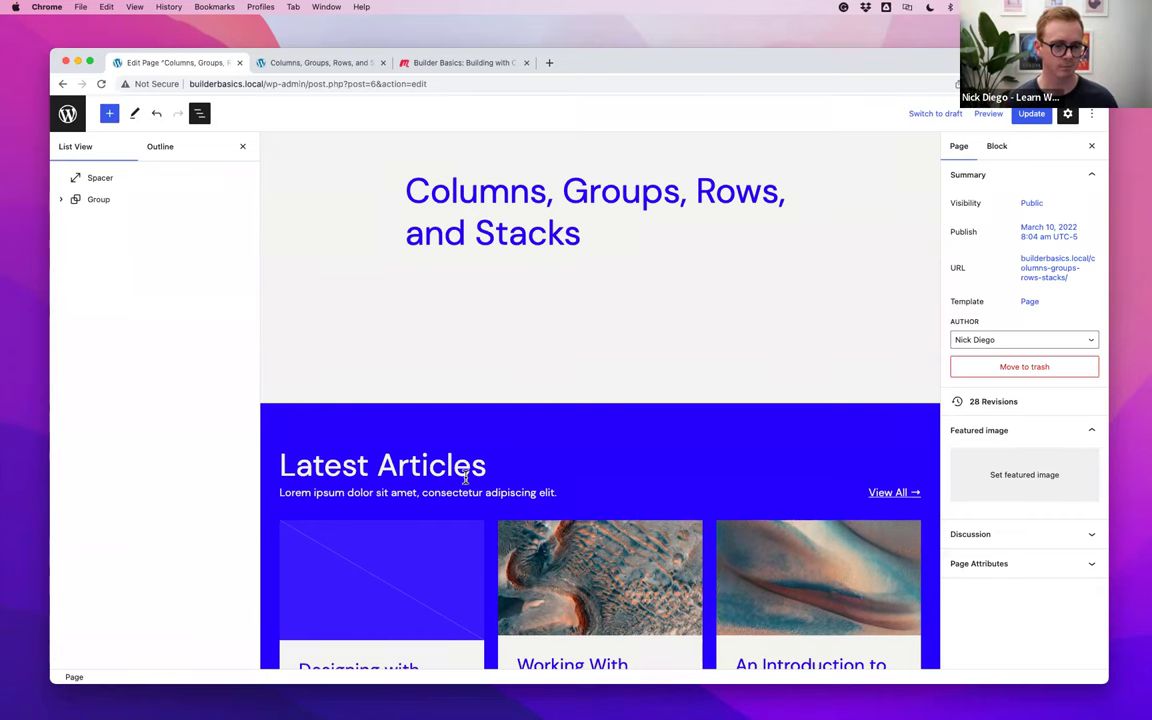
Expand the blue Latest Articles Group to reveal its nested blocks and select the Group to view its settings
scroll(465, 478, down, 4)
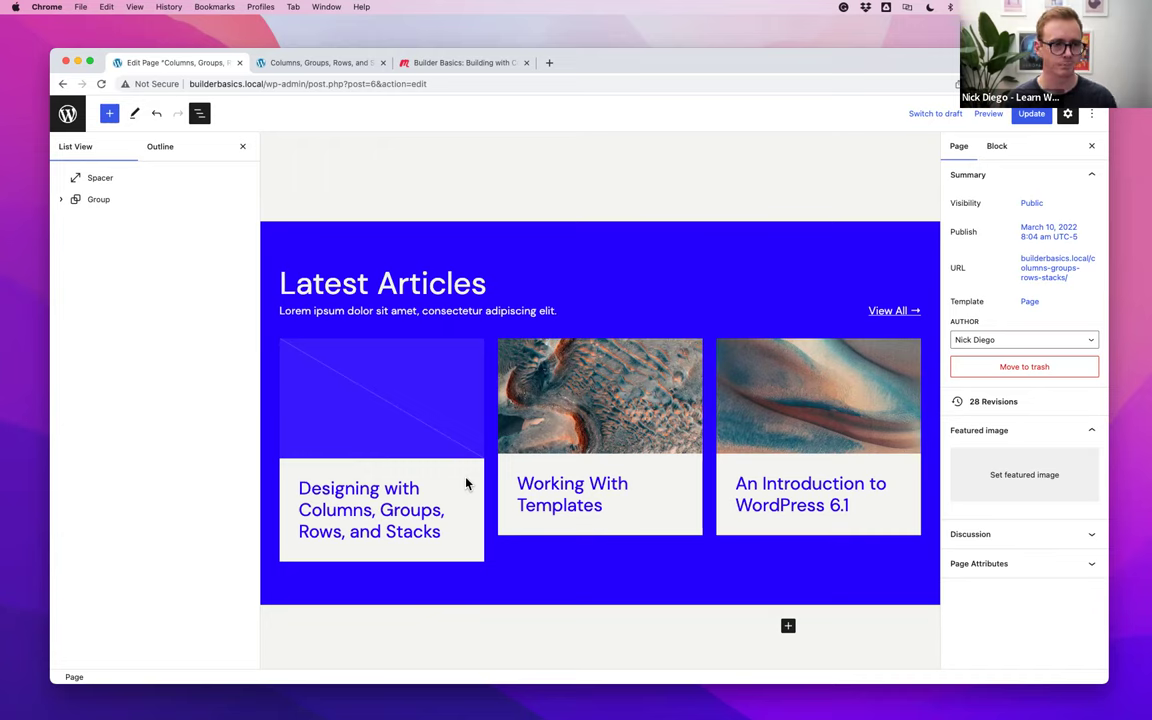
click(62, 199)
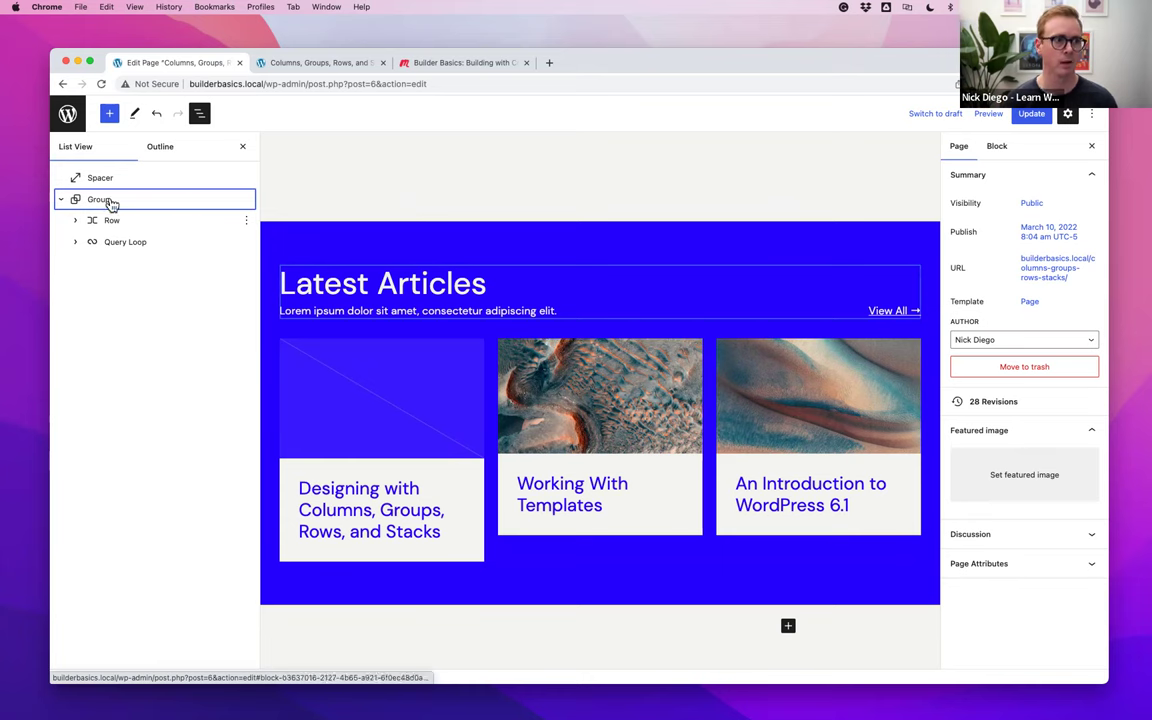
click(112, 201)
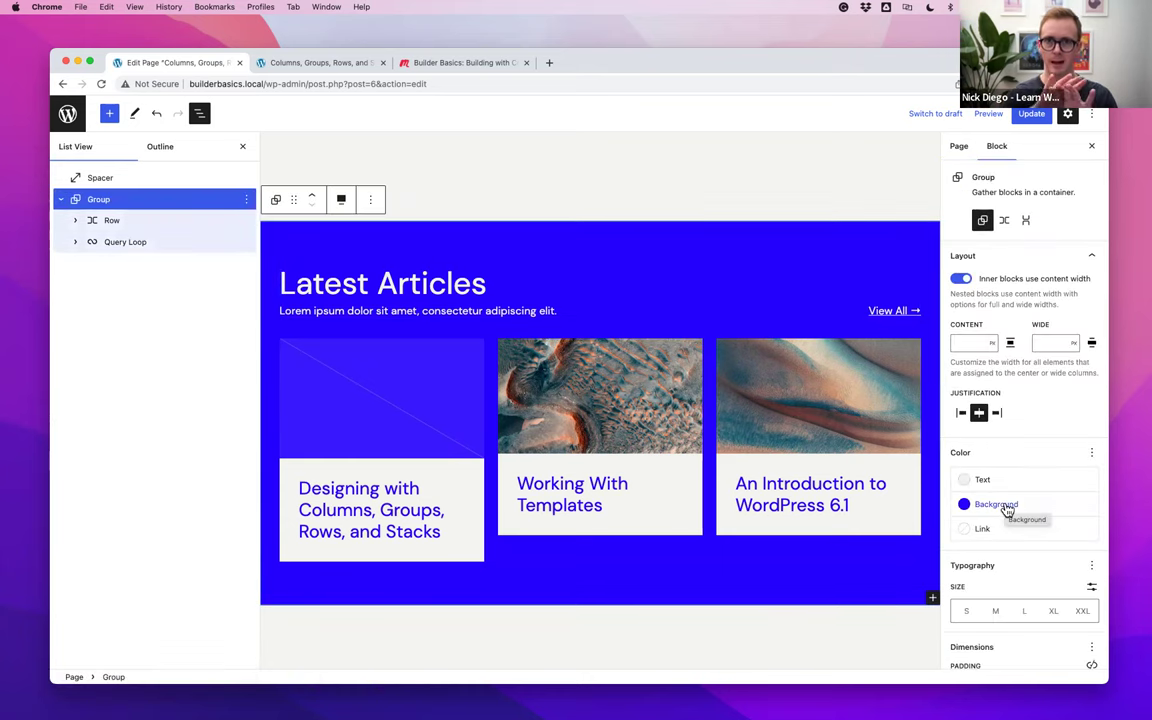
Save the page changes and open the preview options
click(1031, 113)
click(988, 113)
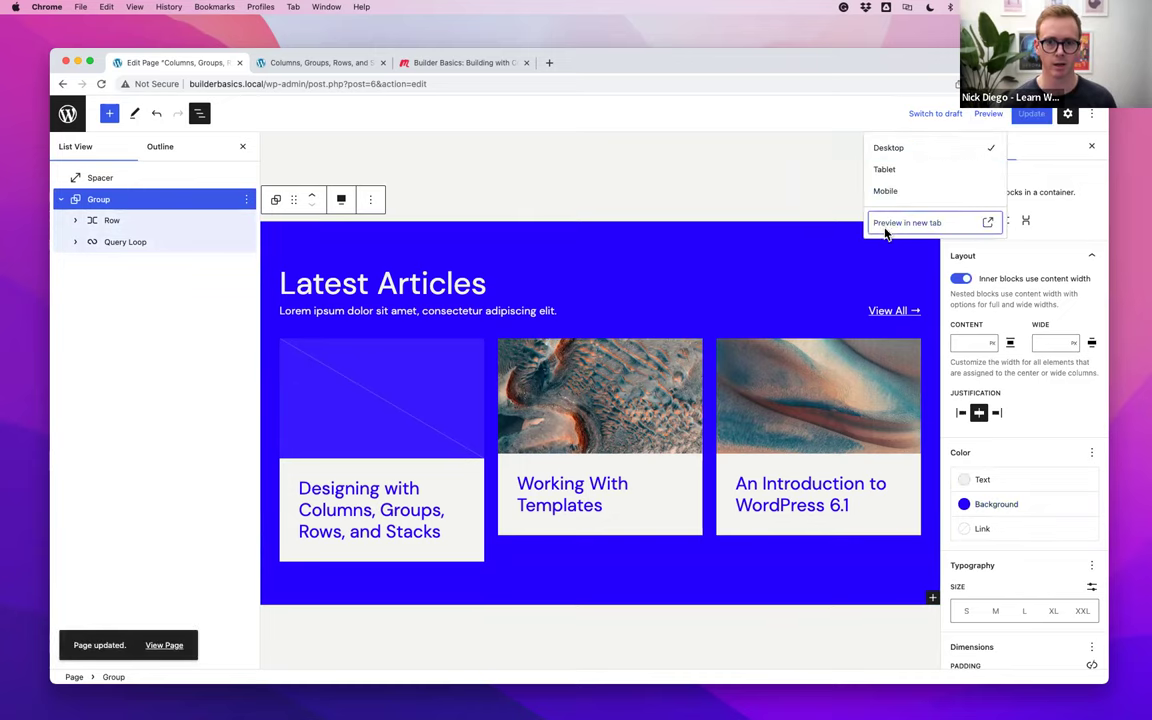
Preview the page in a new tab, examine the Latest Articles section, and return to the page editor
click(888, 224)
scroll(876, 270, down, 3)
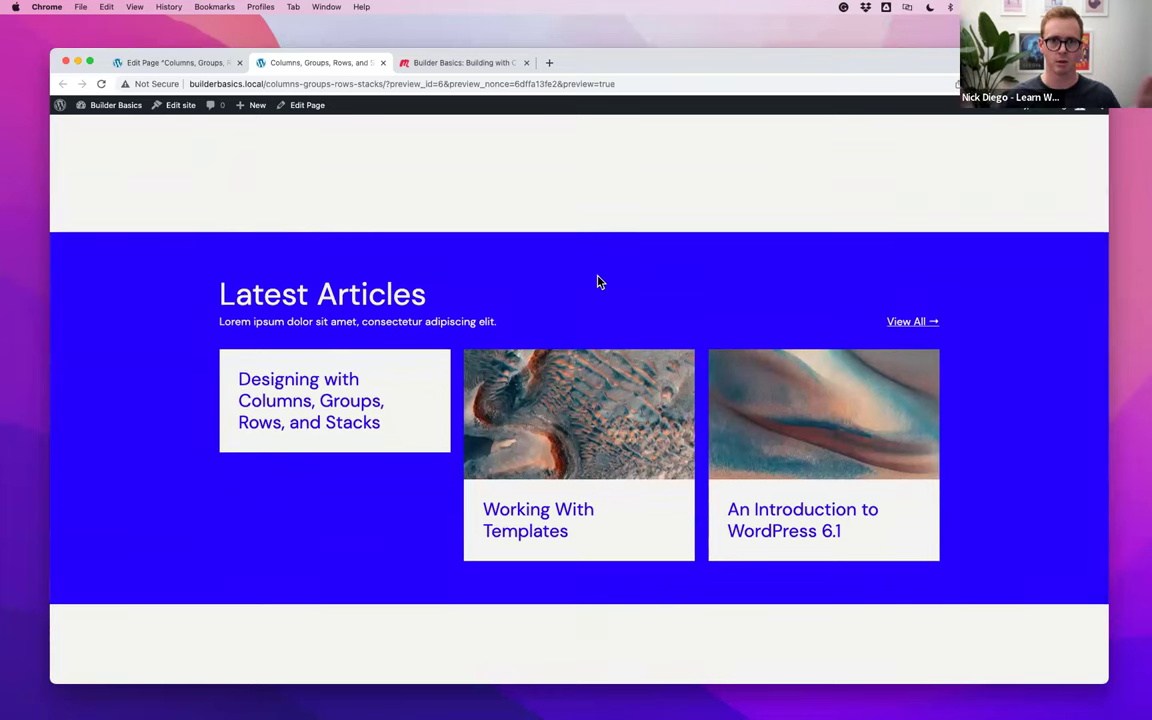
click(246, 62)
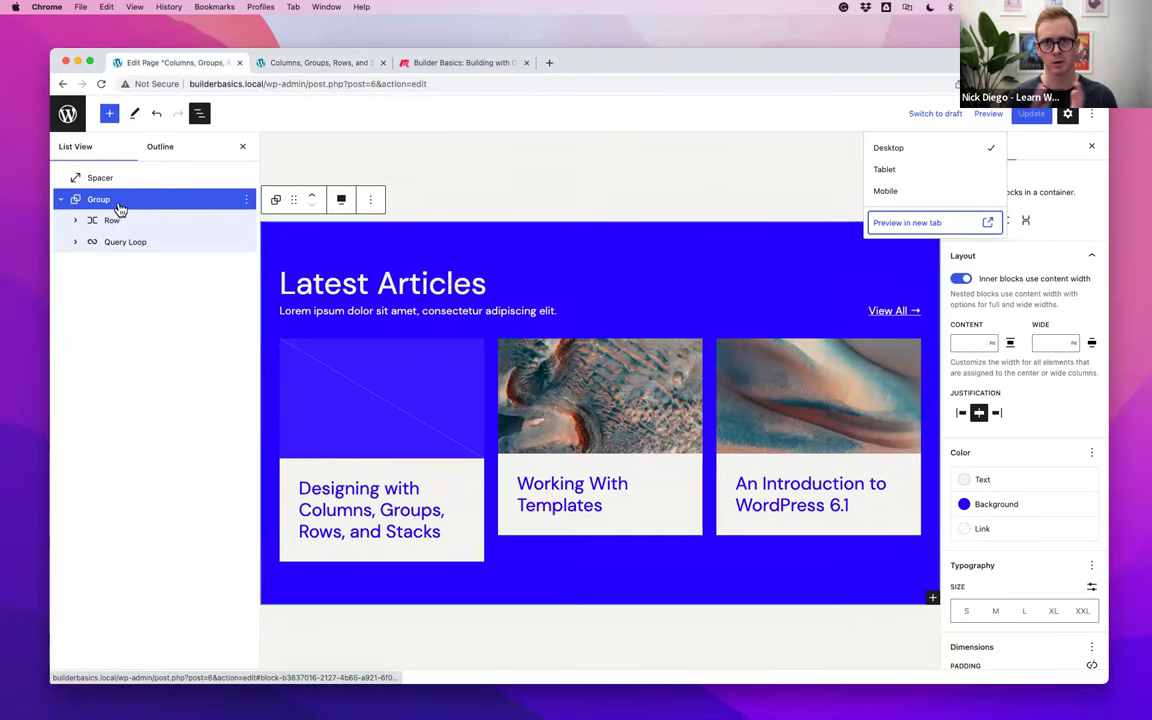
Check the width alignment settings of the Latest Articles Group and its nested Row and Query Loop blocks
click(340, 201)
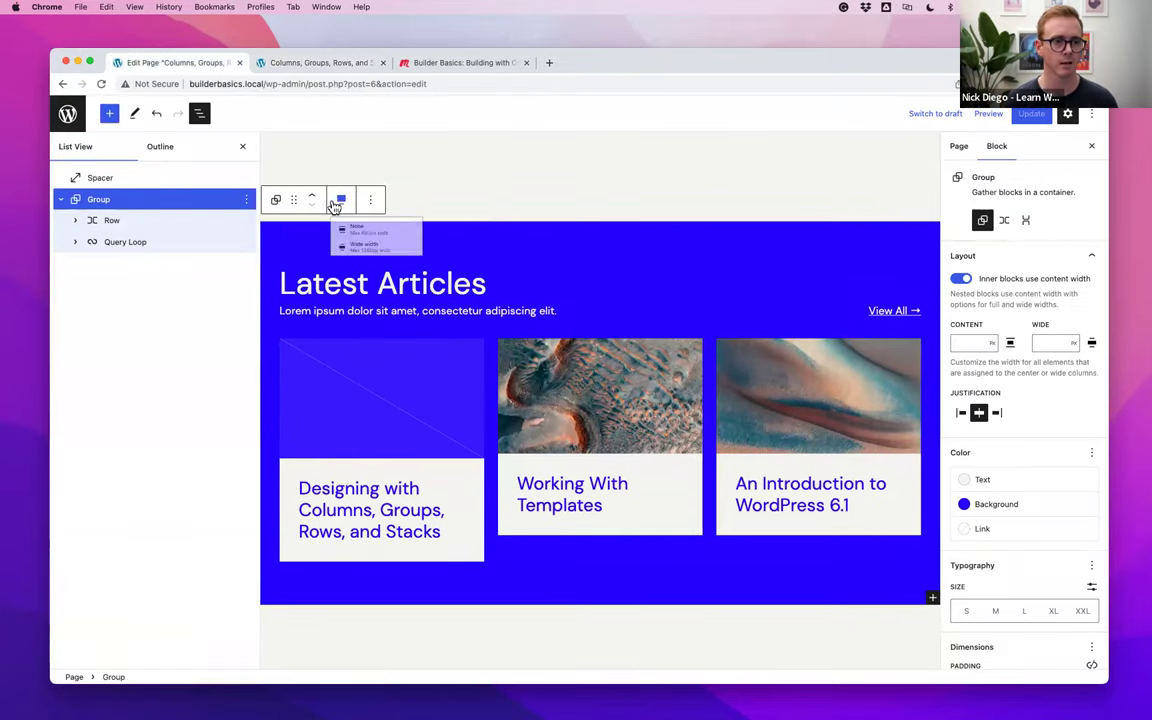
click(338, 202)
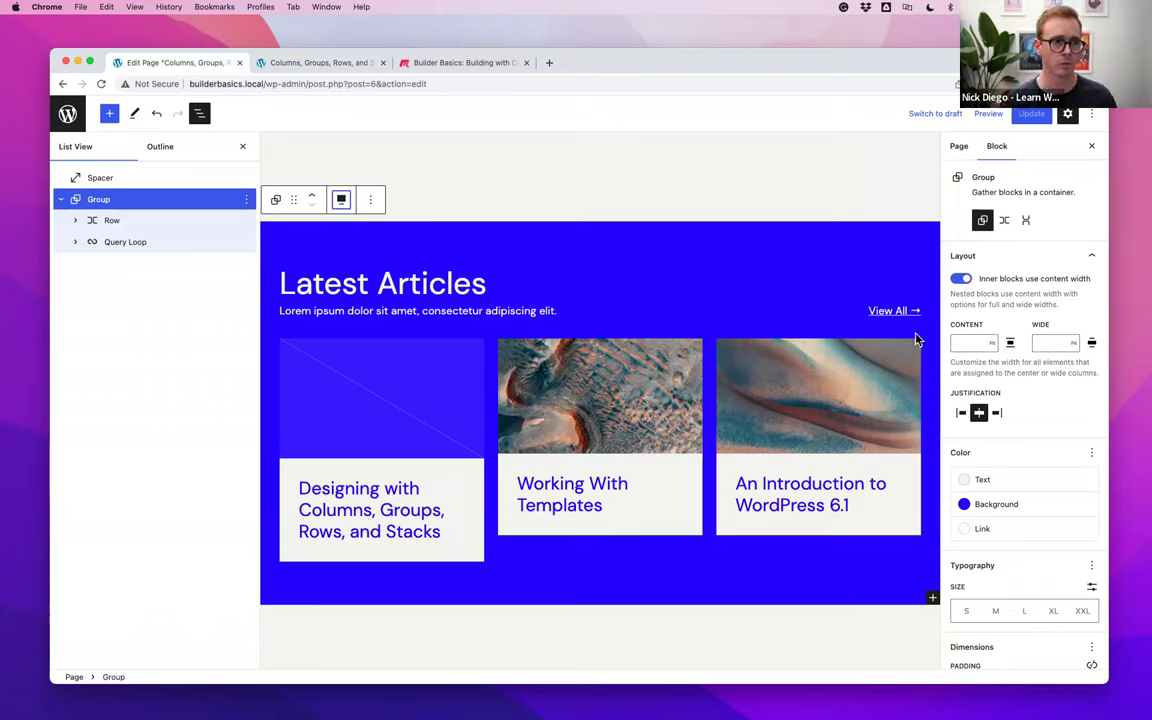
click(195, 221)
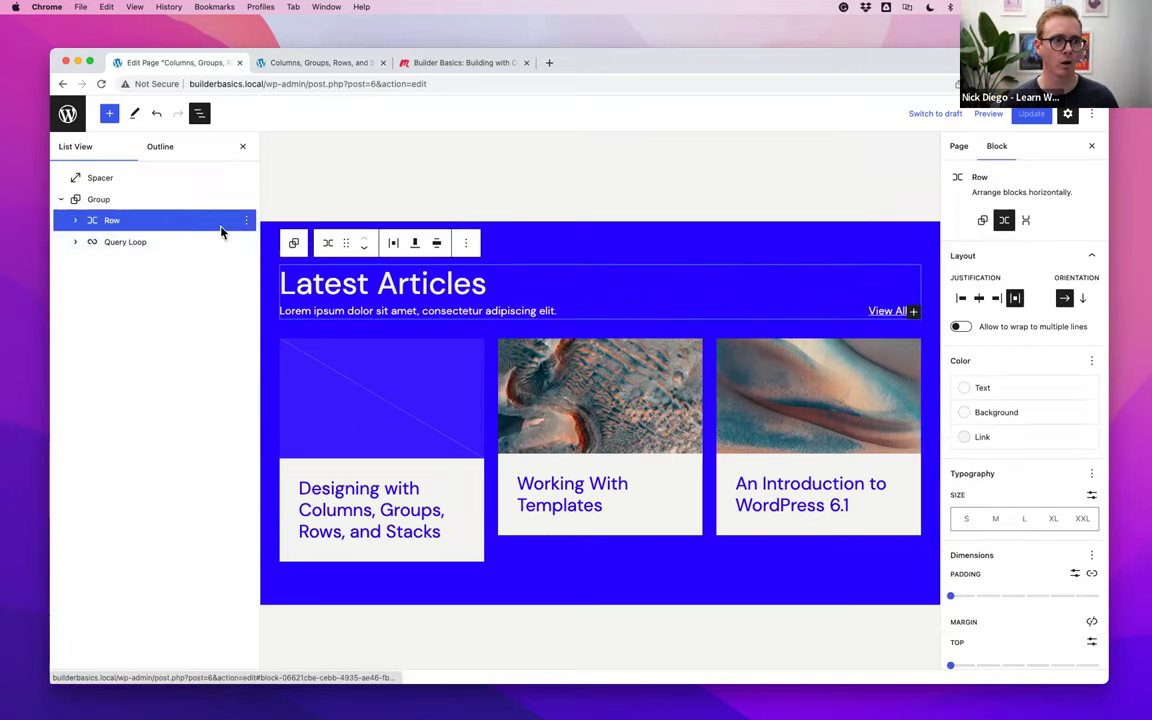
click(435, 246)
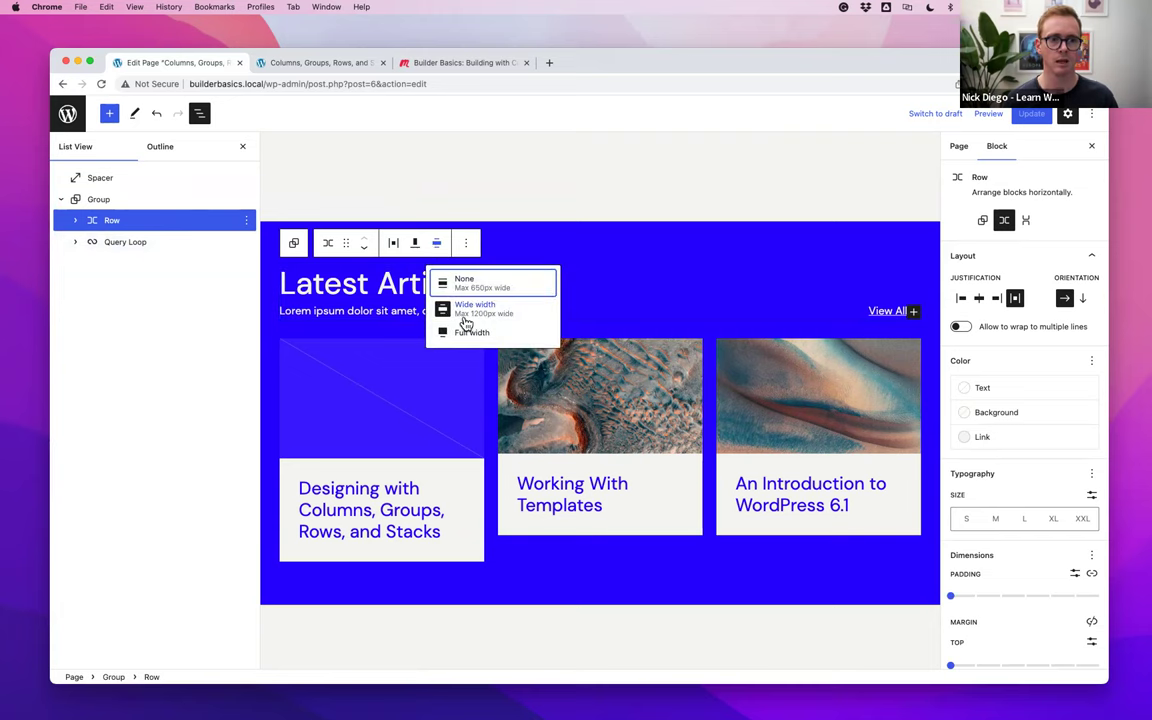
click(143, 249)
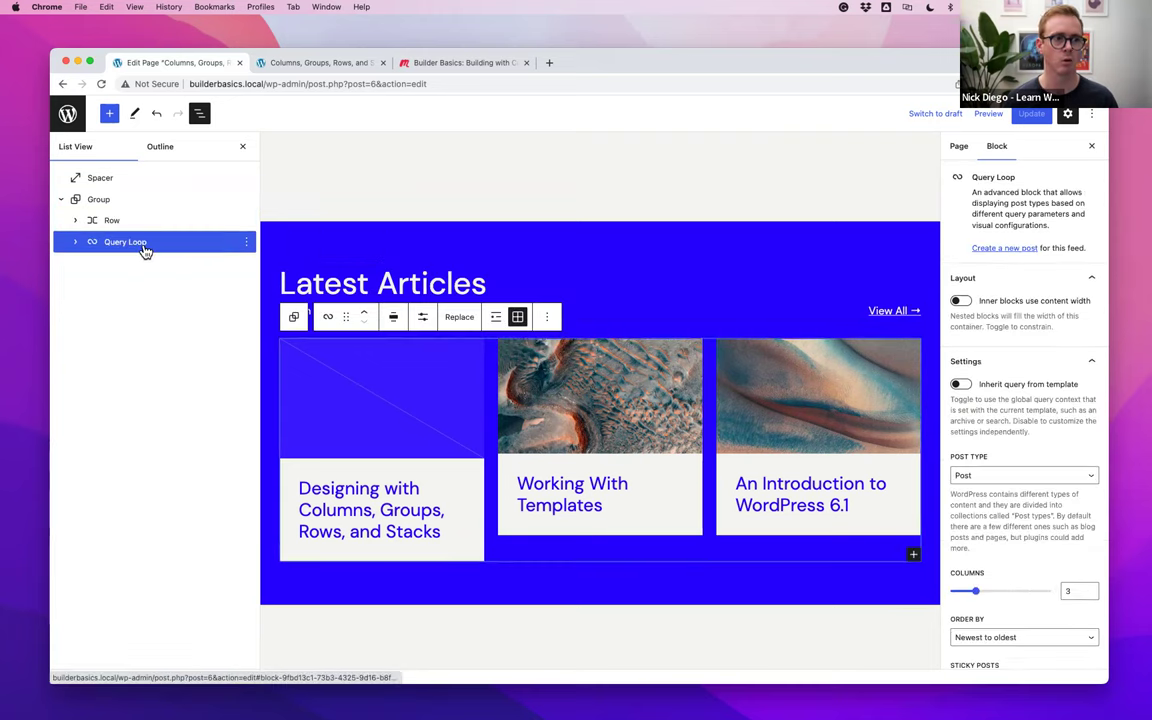
click(392, 318)
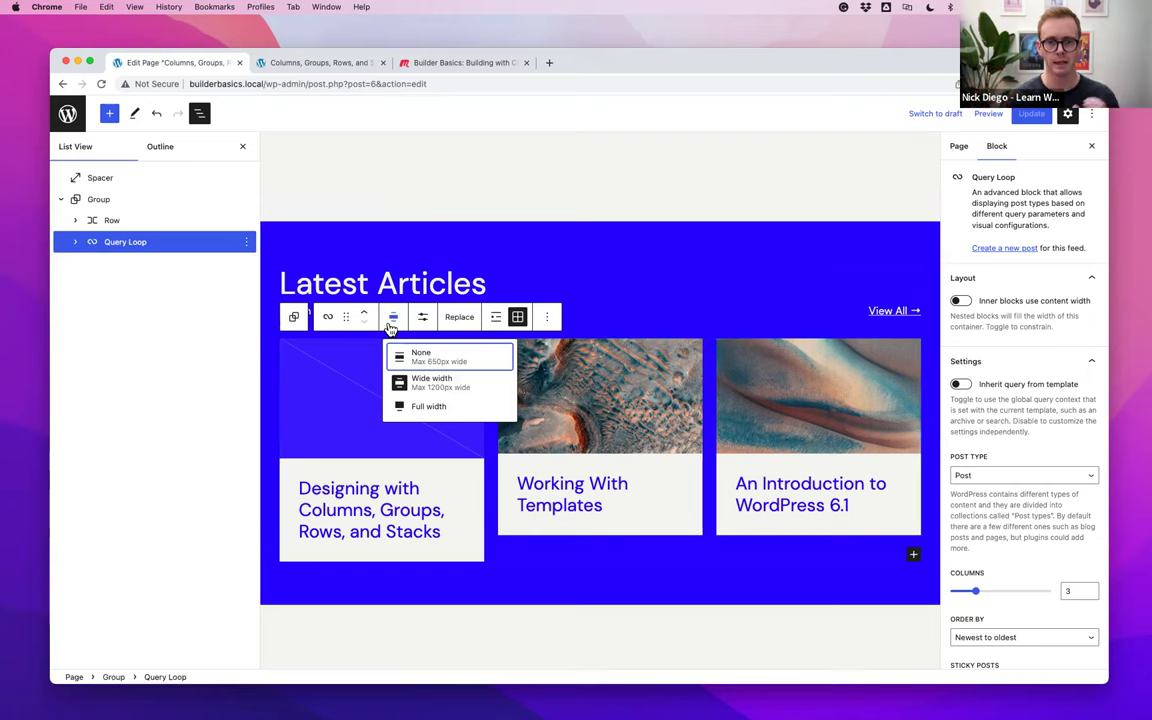
Examine the site header and Latest Articles widths at the top of the previewed page, then return to the editor
click(320, 62)
scroll(406, 200, up, 5)
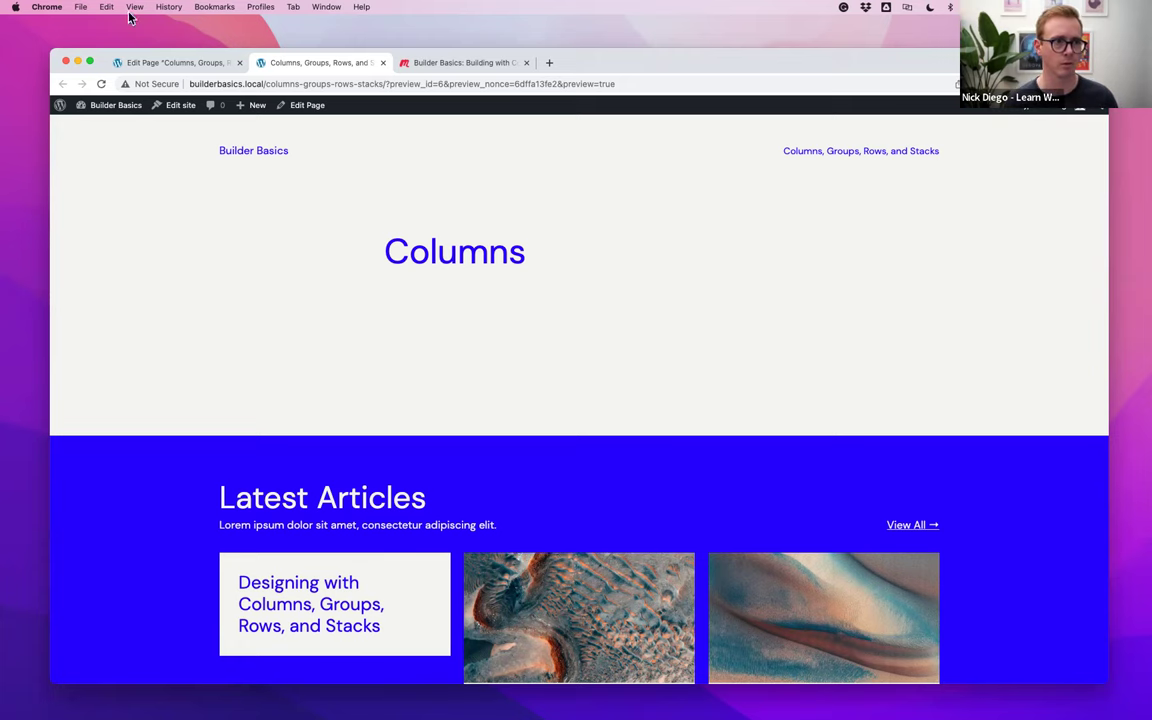
click(150, 62)
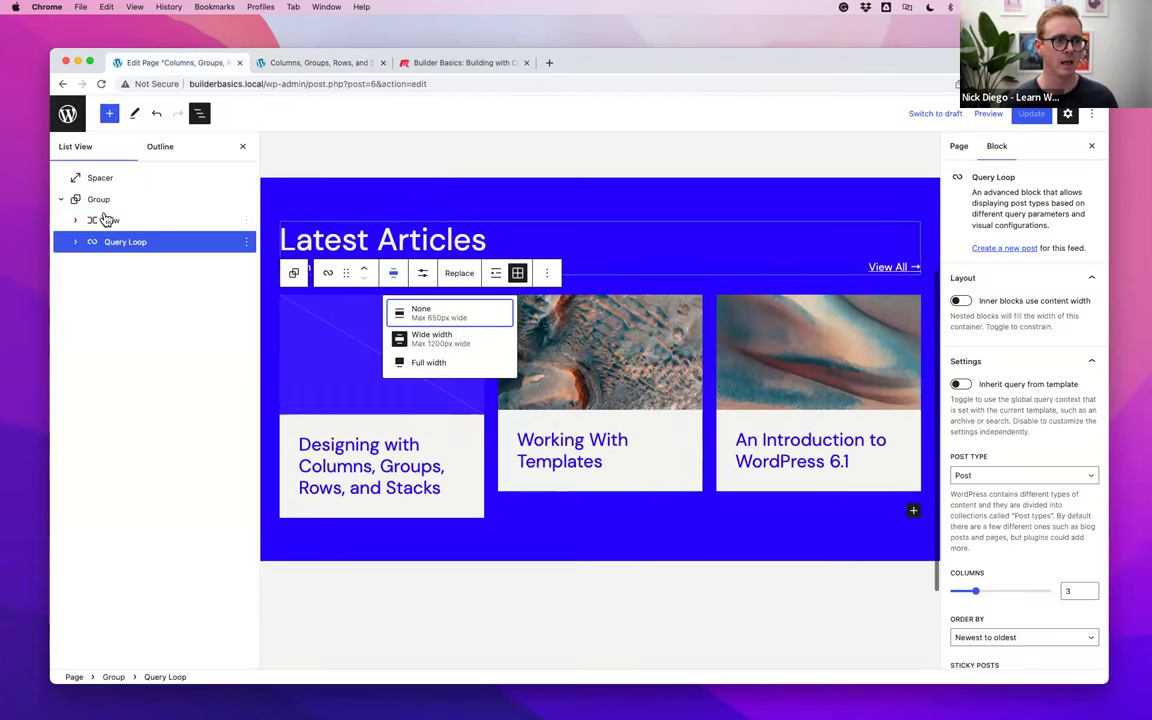
Insert a Group block directly above the blue Latest Articles section and choose the Row layout for it
click(110, 220)
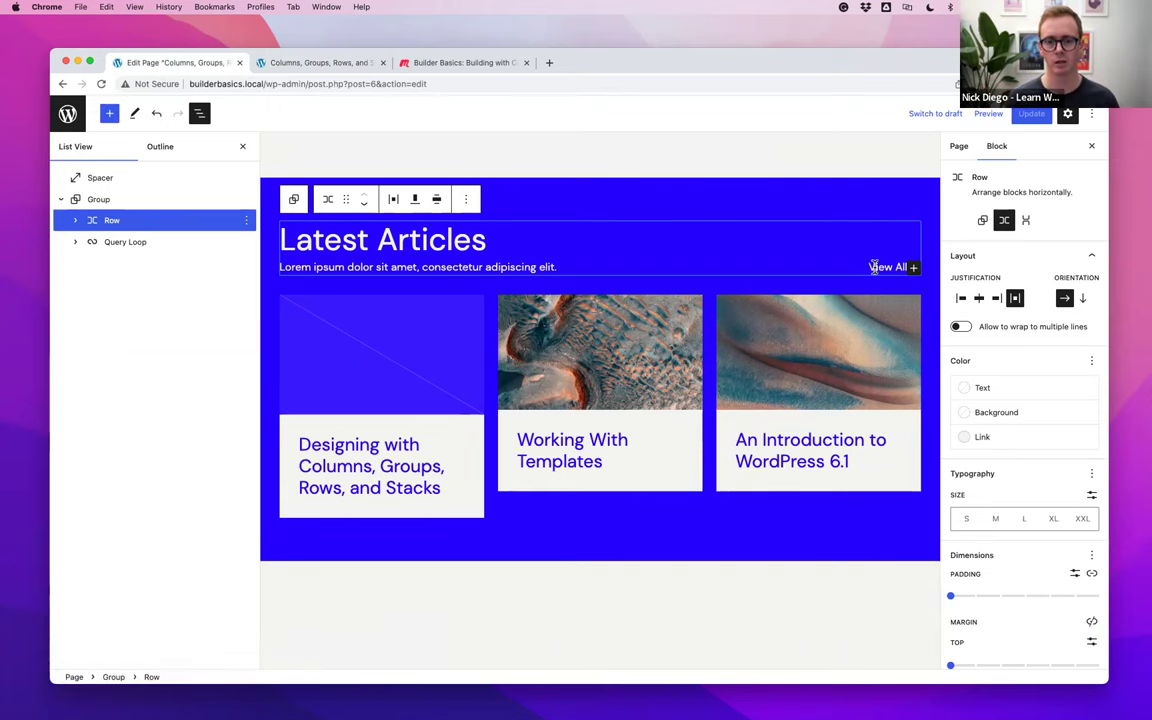
scroll(874, 266, up, 1)
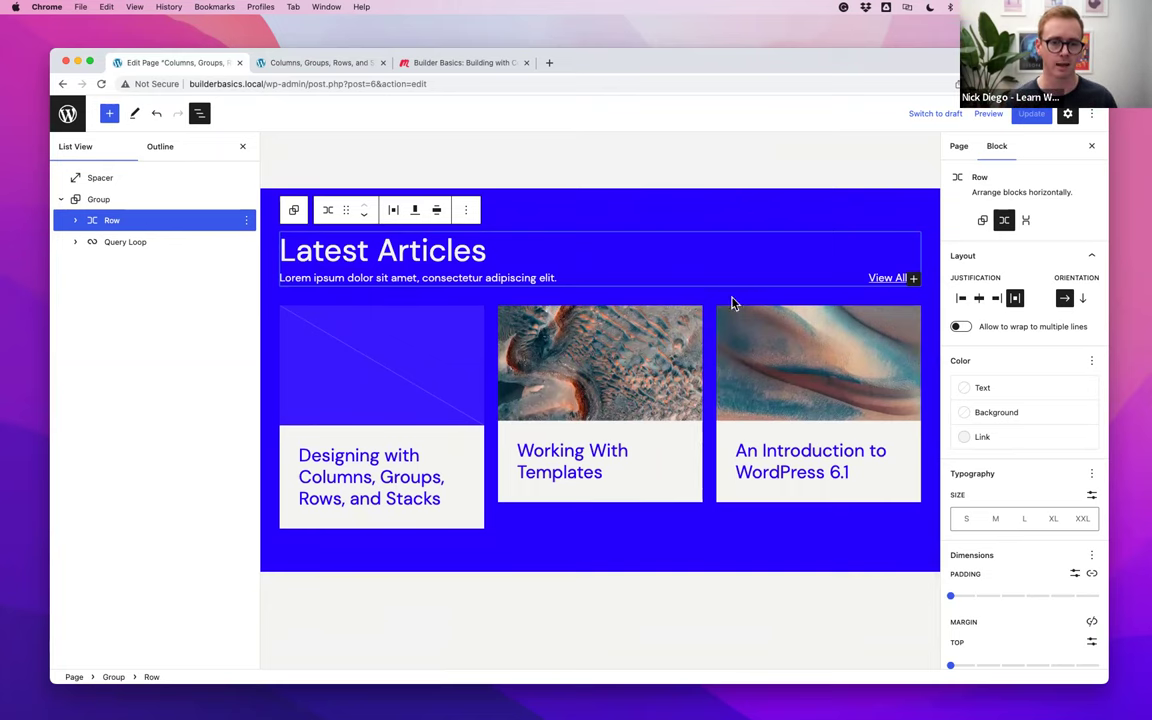
scroll(732, 302, up, 5)
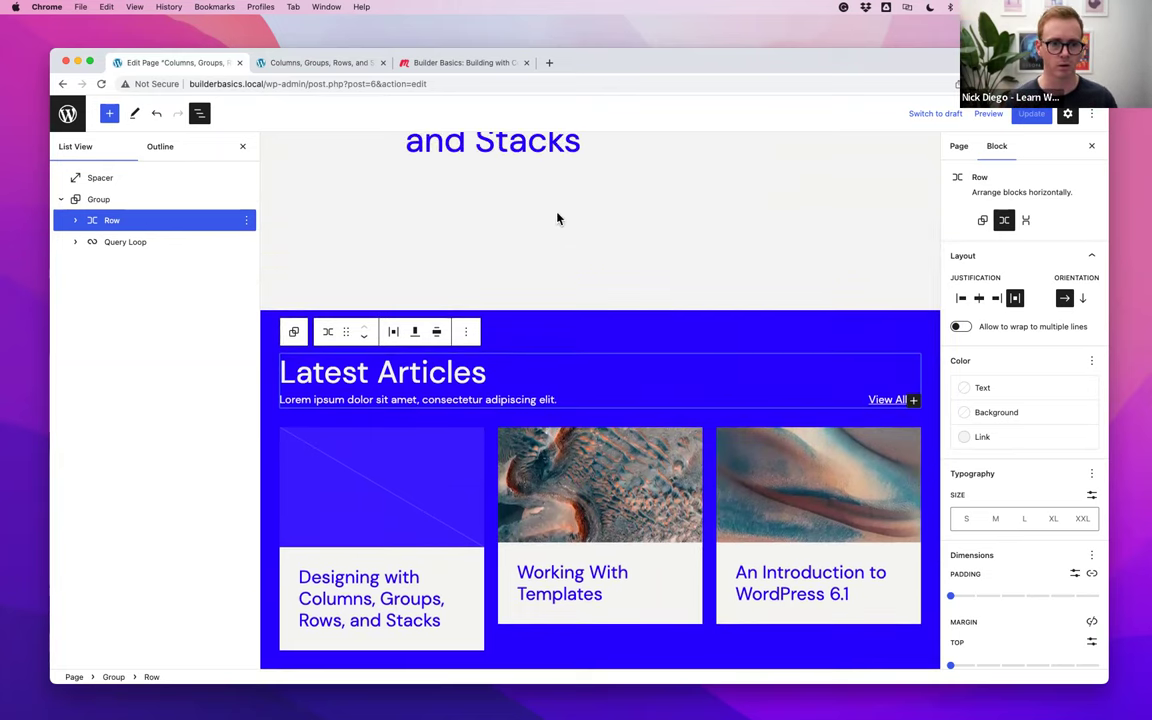
mouse_move(404, 259)
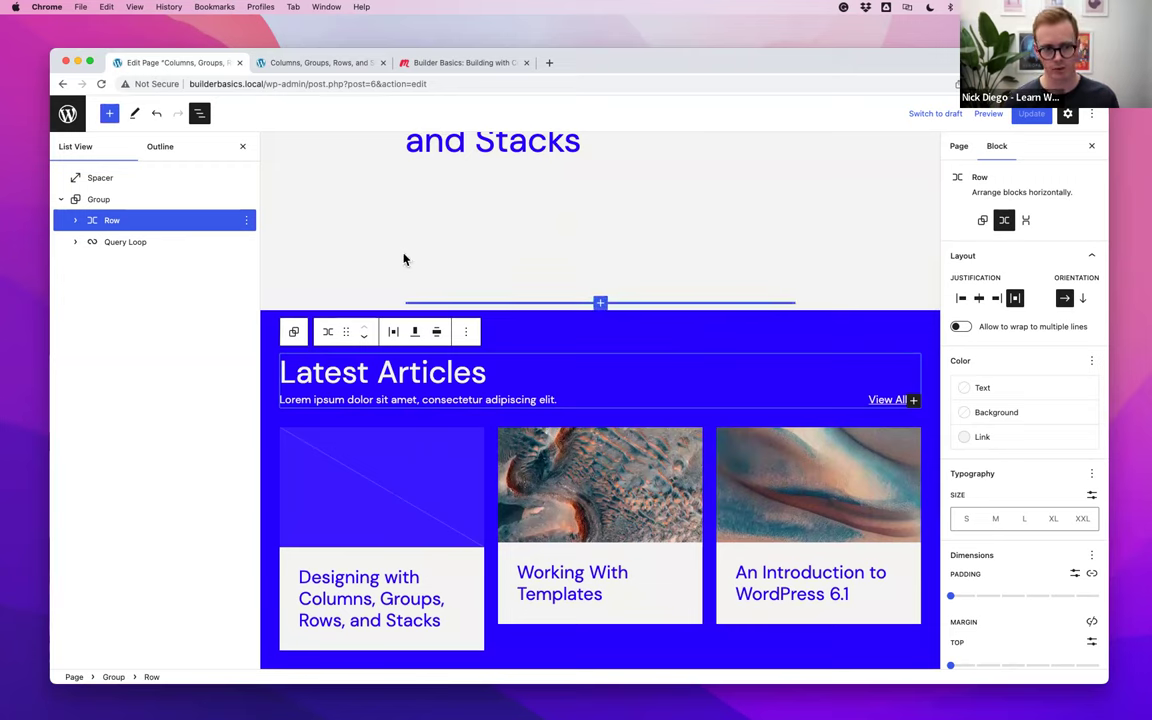
mouse_move(599, 303)
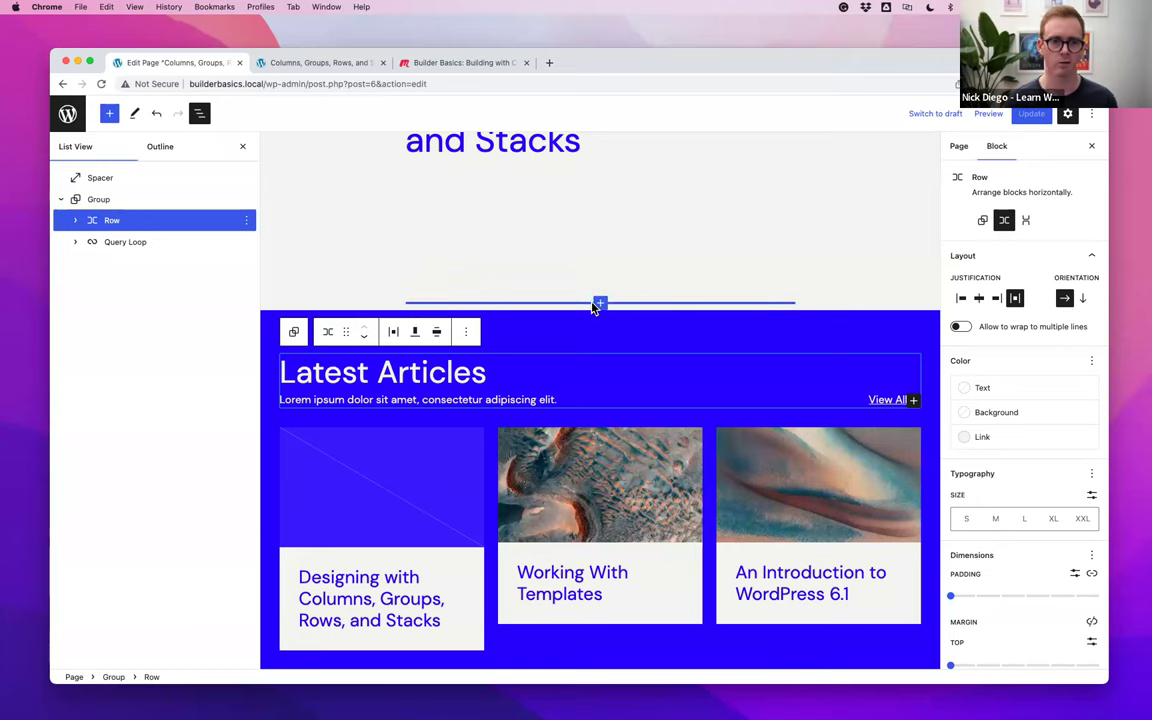
click(604, 302)
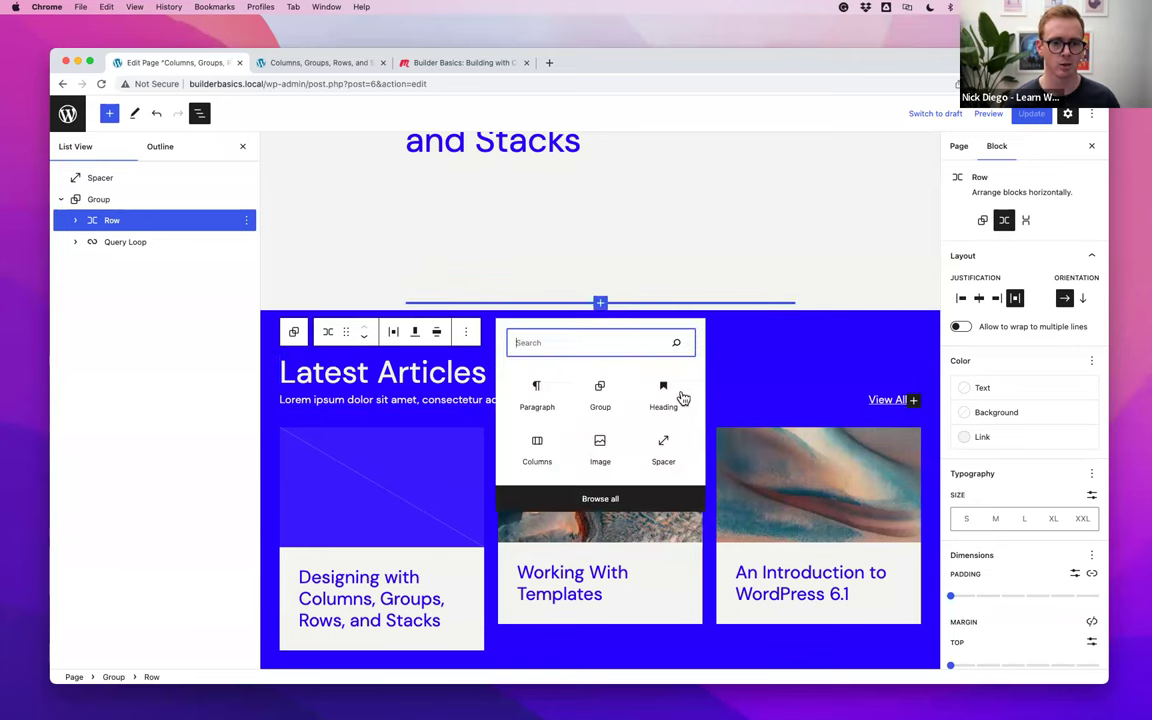
text(row)
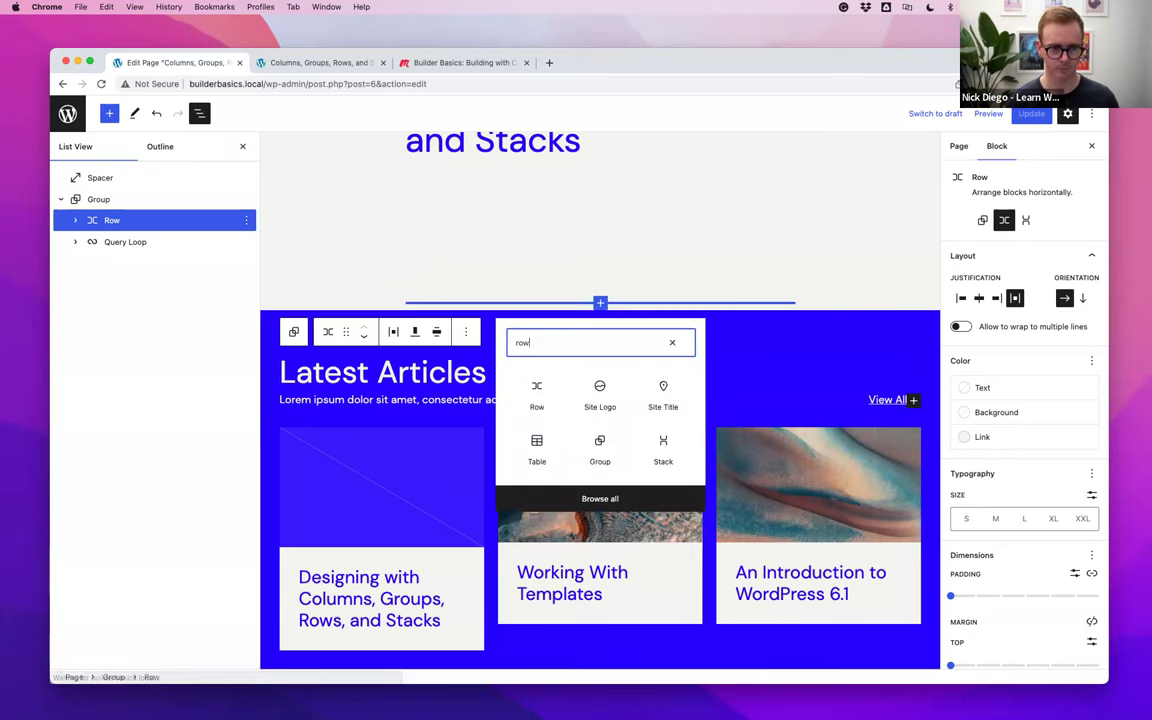
key(BackSpace)
key(BackSpace)
key(BackSpace)
text(group)
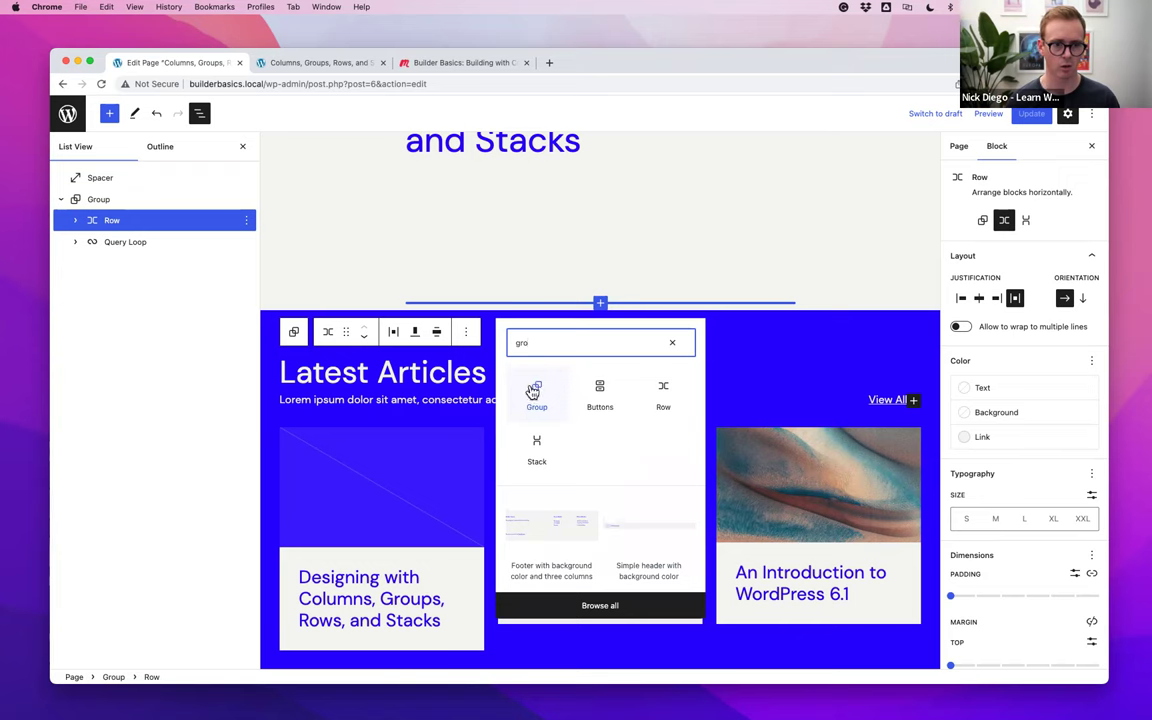
click(532, 390)
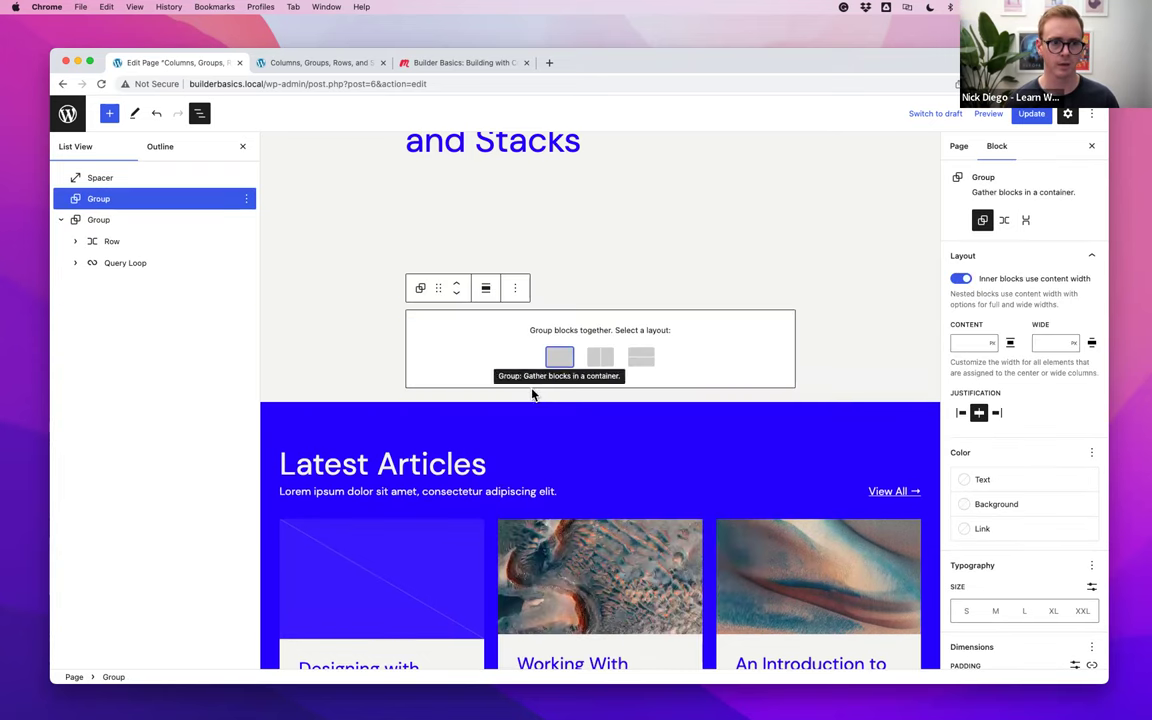
click(600, 358)
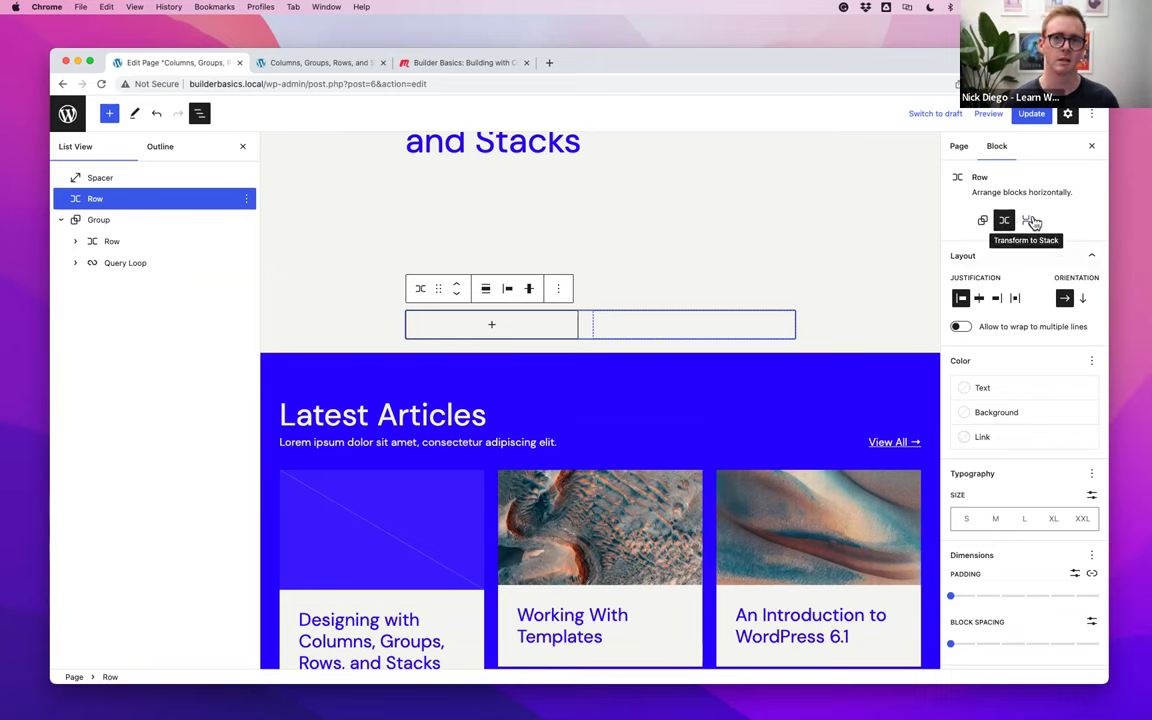
Transform the new empty block through the Group, Row and Stack variations, ending on Row
click(982, 220)
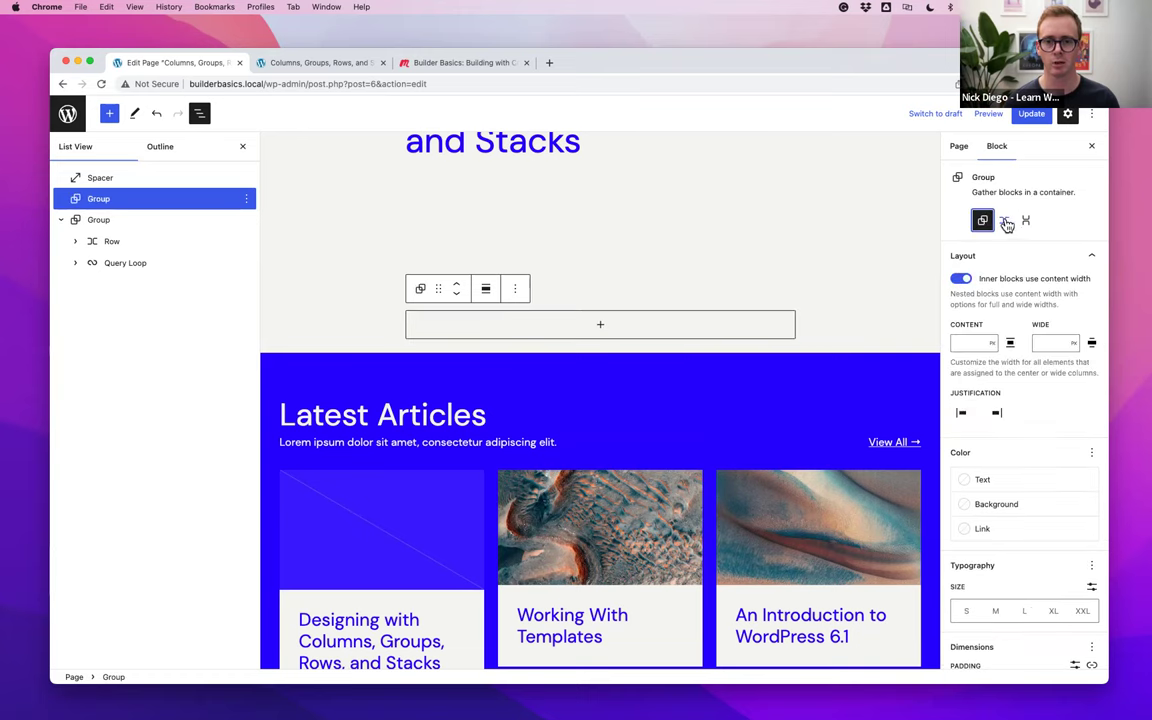
click(1005, 221)
click(1025, 221)
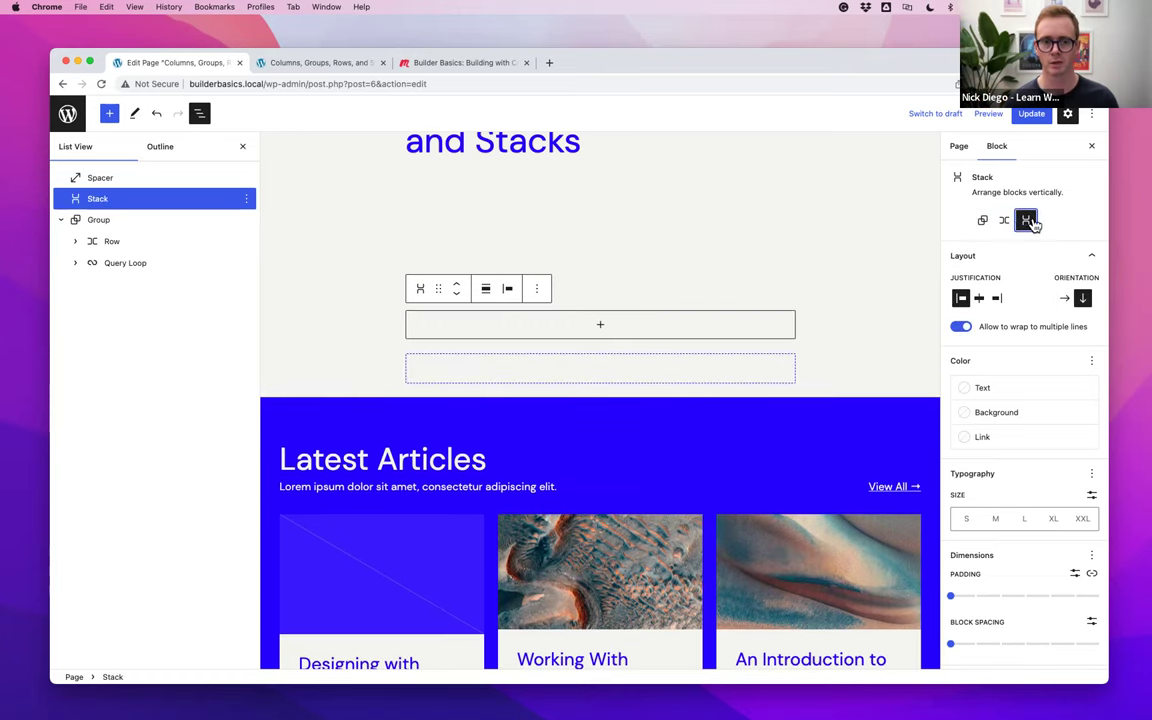
click(1004, 221)
click(982, 220)
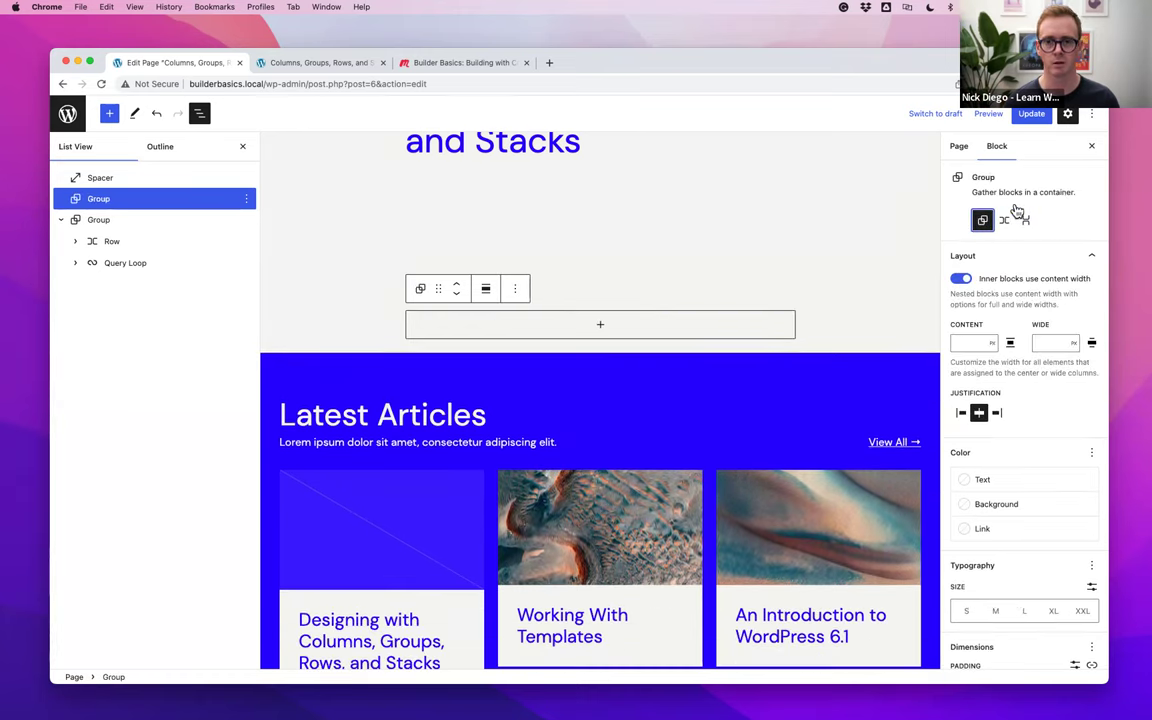
click(1006, 222)
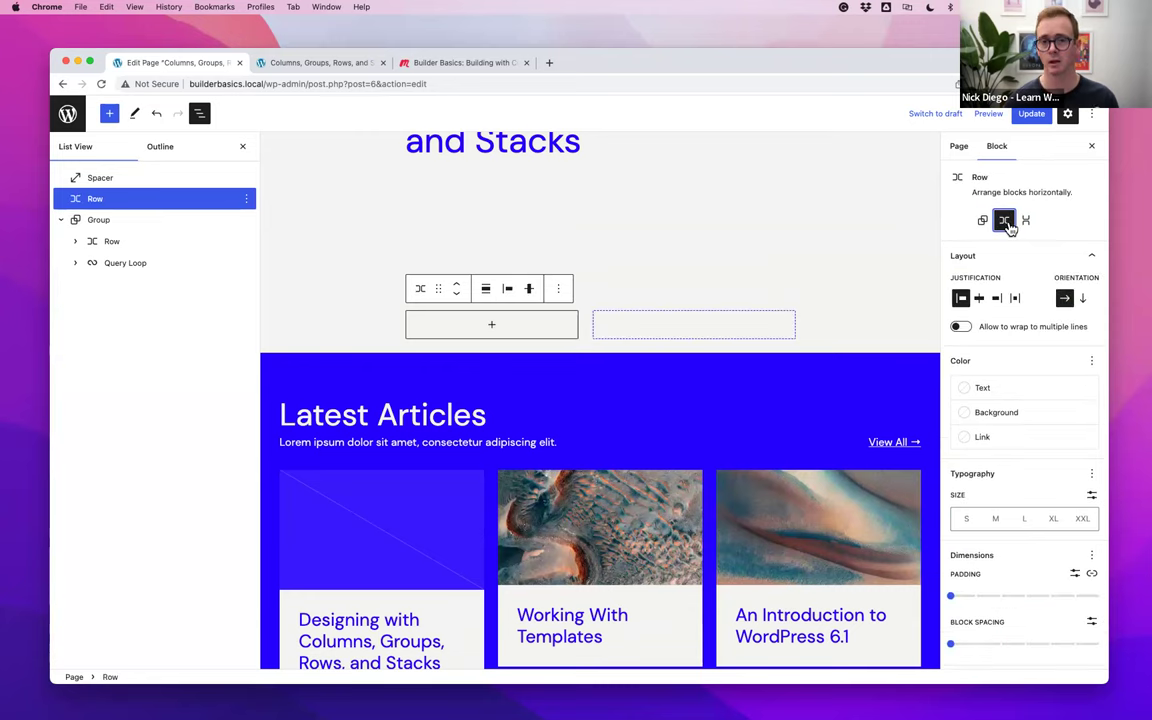
Add a paragraph to the new row, copy in the "Latest Articles" title from the section below, and convert it to a heading
click(491, 324)
click(426, 425)
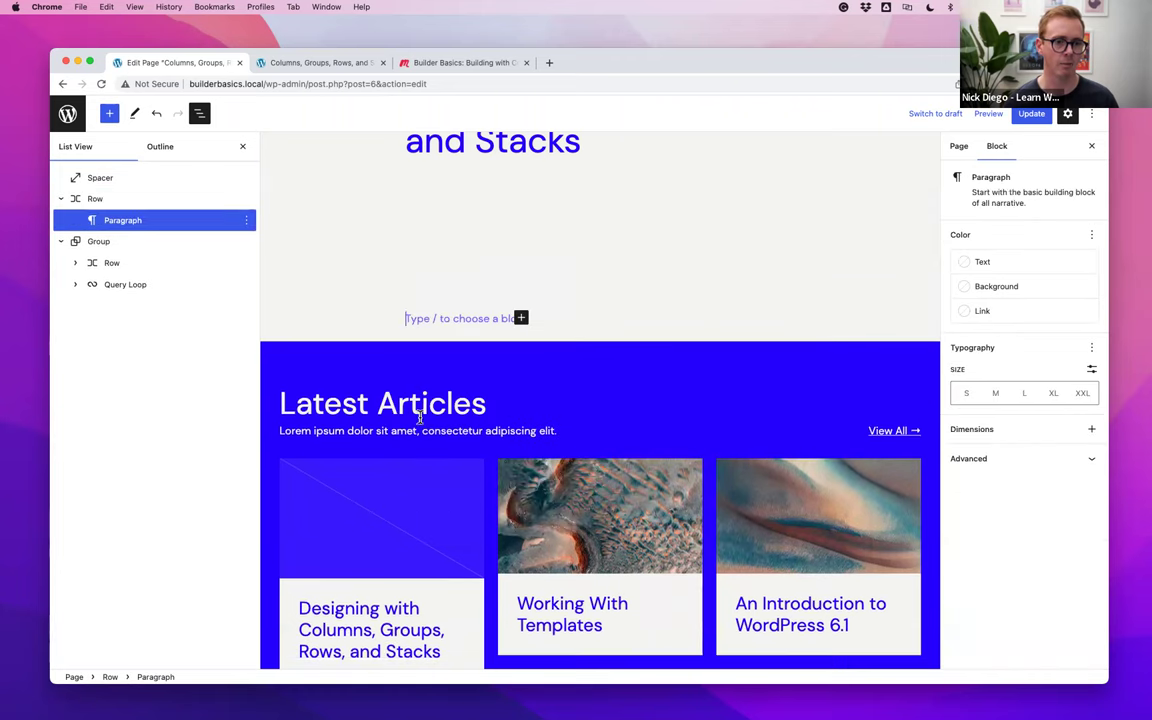
drag(375, 407, 401, 432)
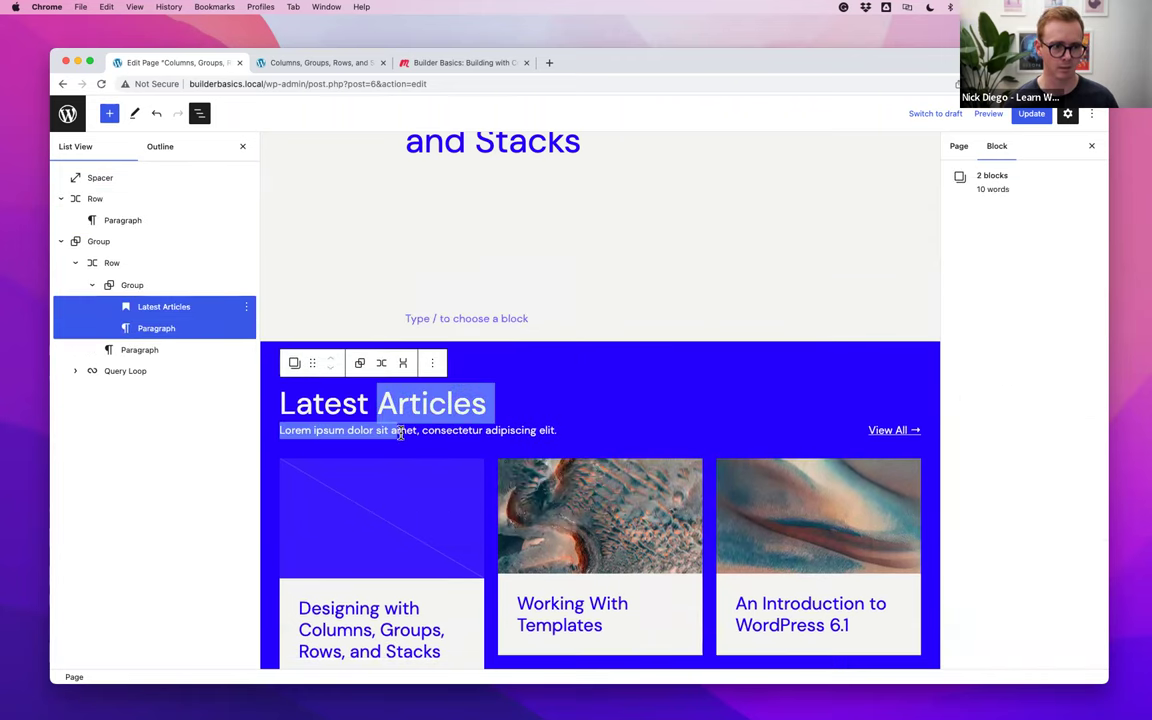
triple_click(349, 405)
key(ctrl+c)
click(446, 318)
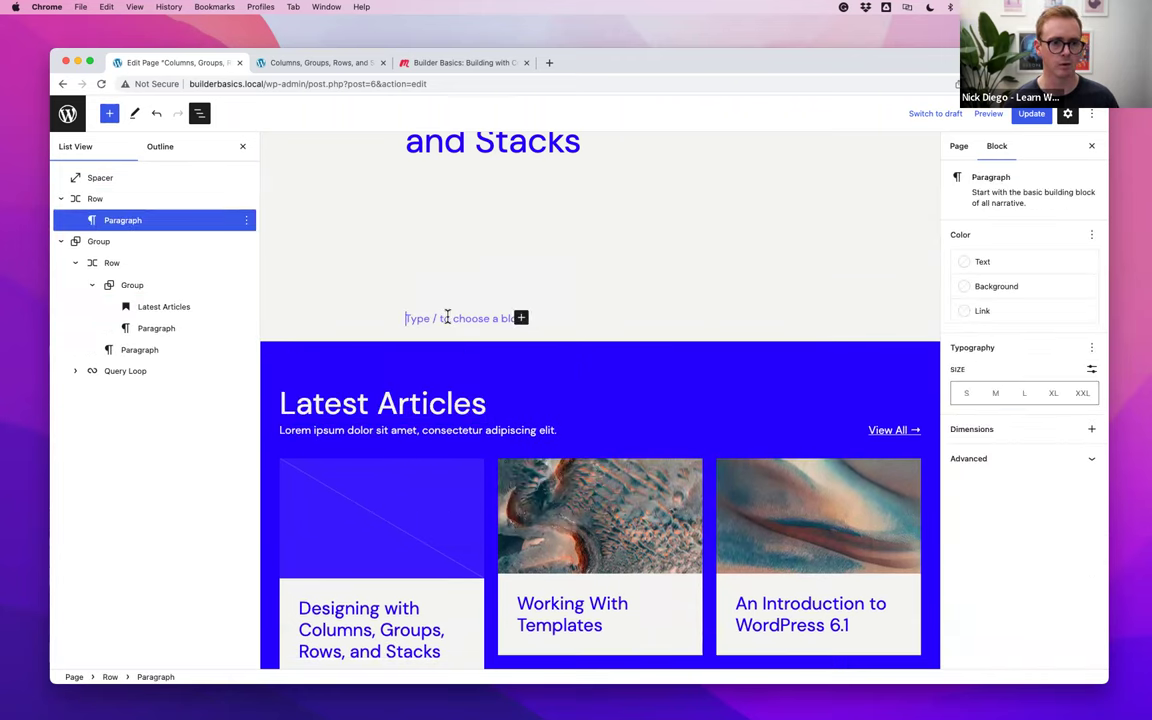
key(ctrl+v)
click(453, 288)
click(535, 345)
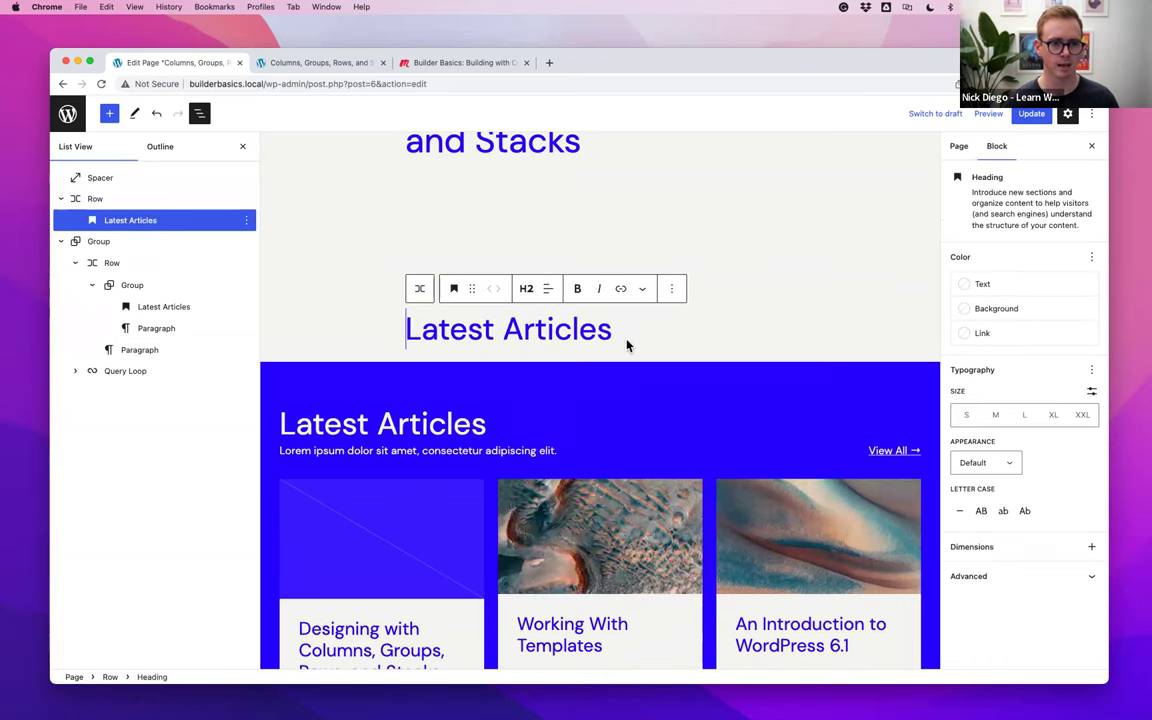
Add a paragraph after the row's heading containing the copied text "Lorem ipsum dolor sit amet, consectetur adipiscing elit."
click(420, 292)
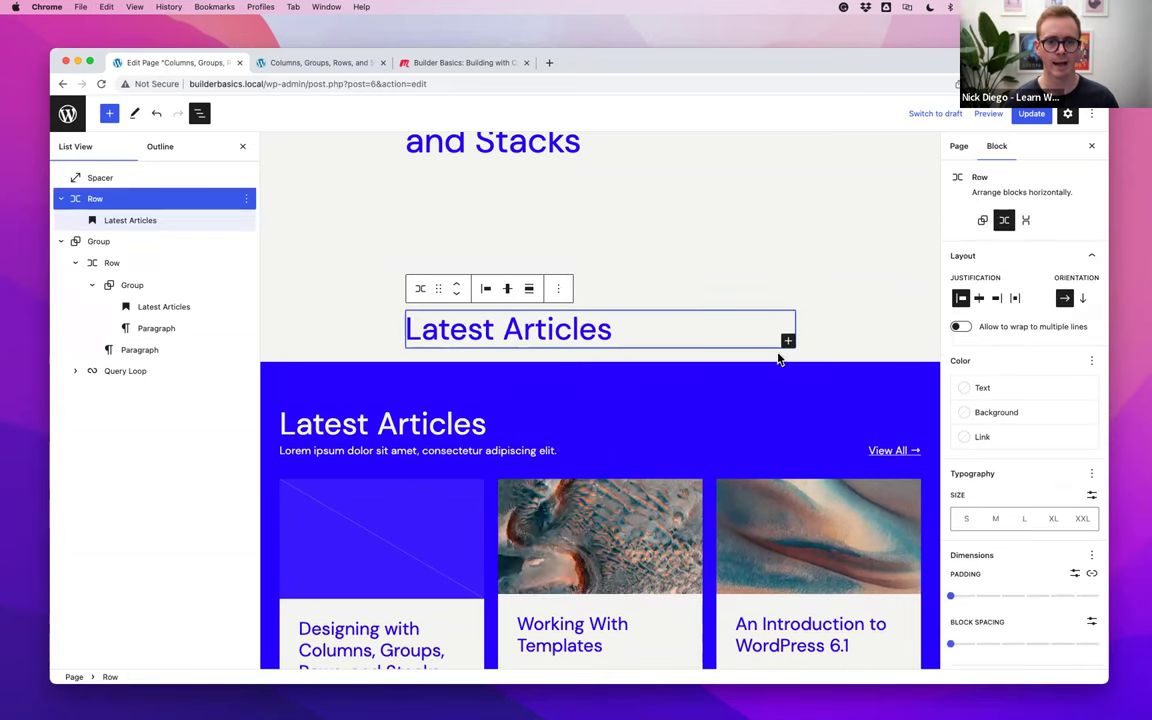
click(789, 341)
click(838, 430)
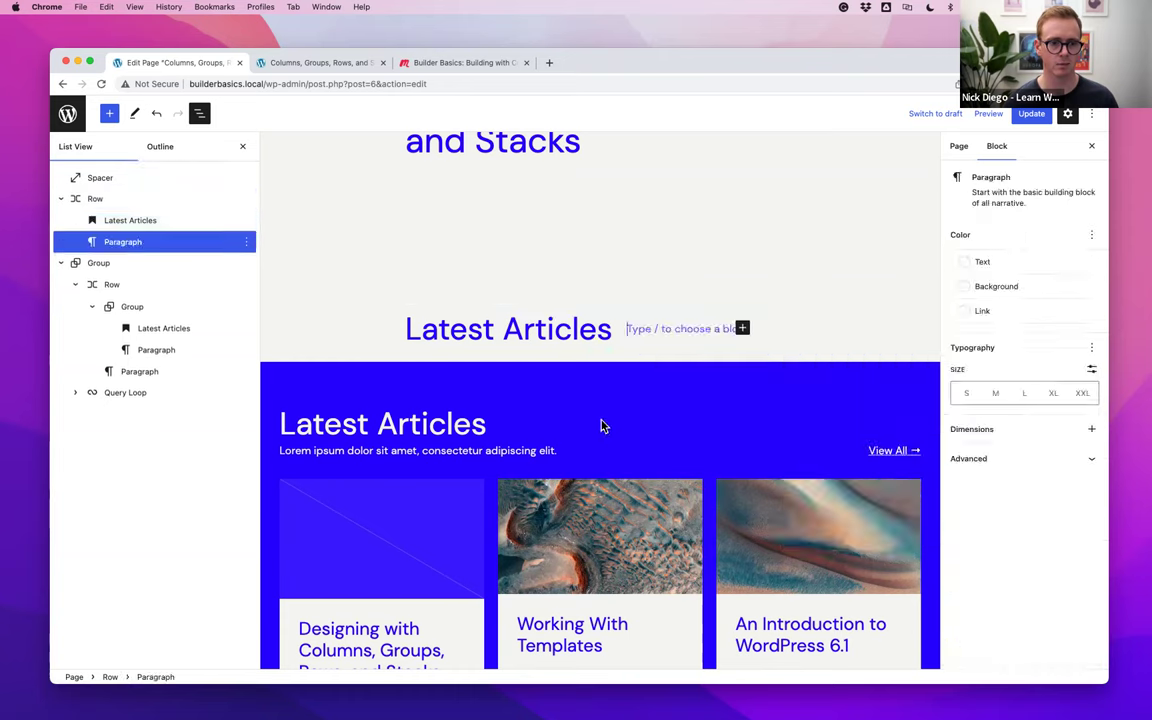
triple_click(455, 448)
key(ctrl+c)
click(651, 330)
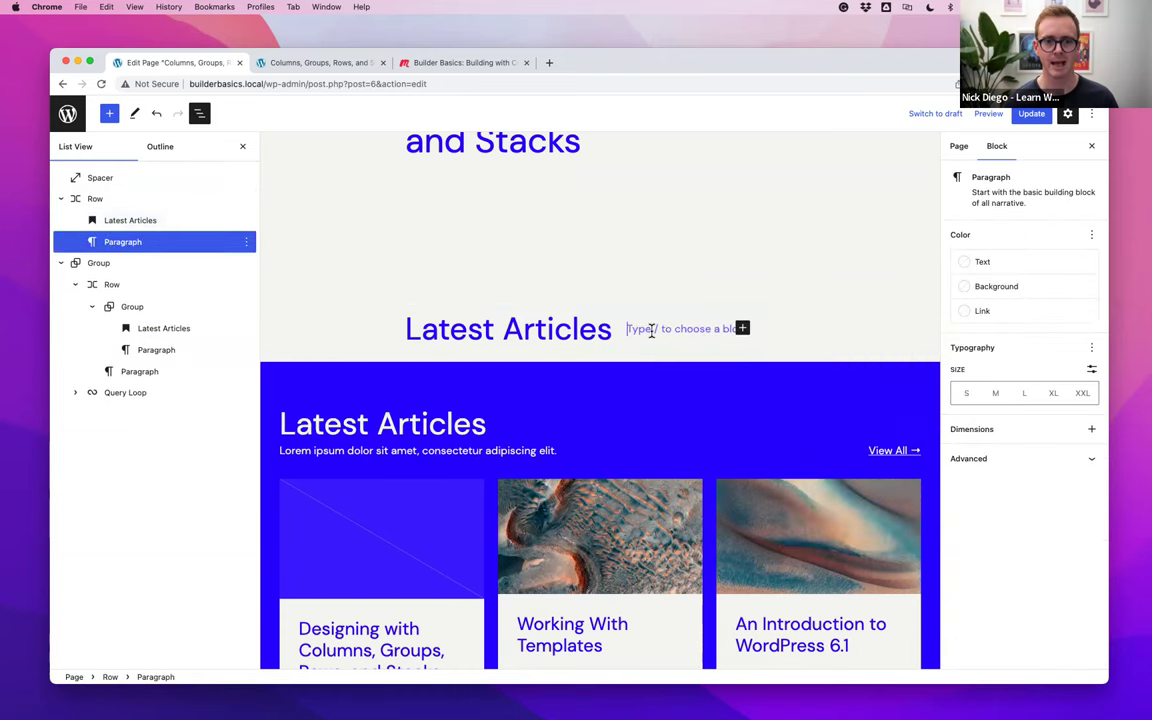
key(ctrl+v)
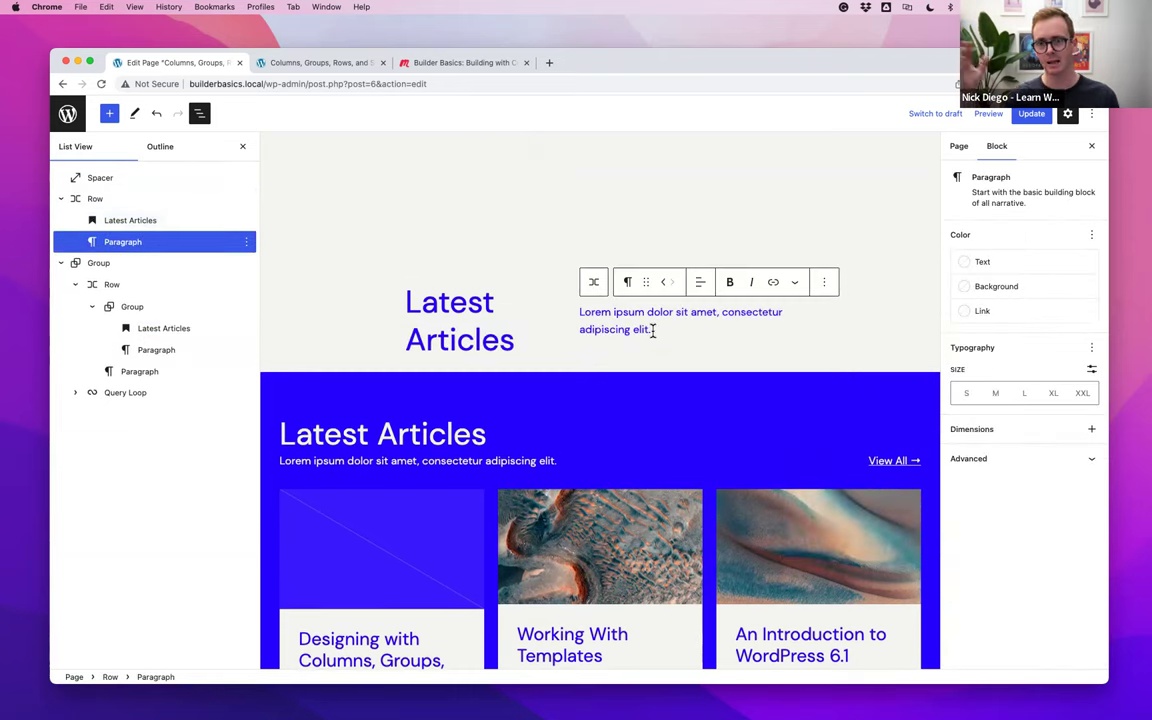
Set the new row's alignment to Wide width
click(593, 282)
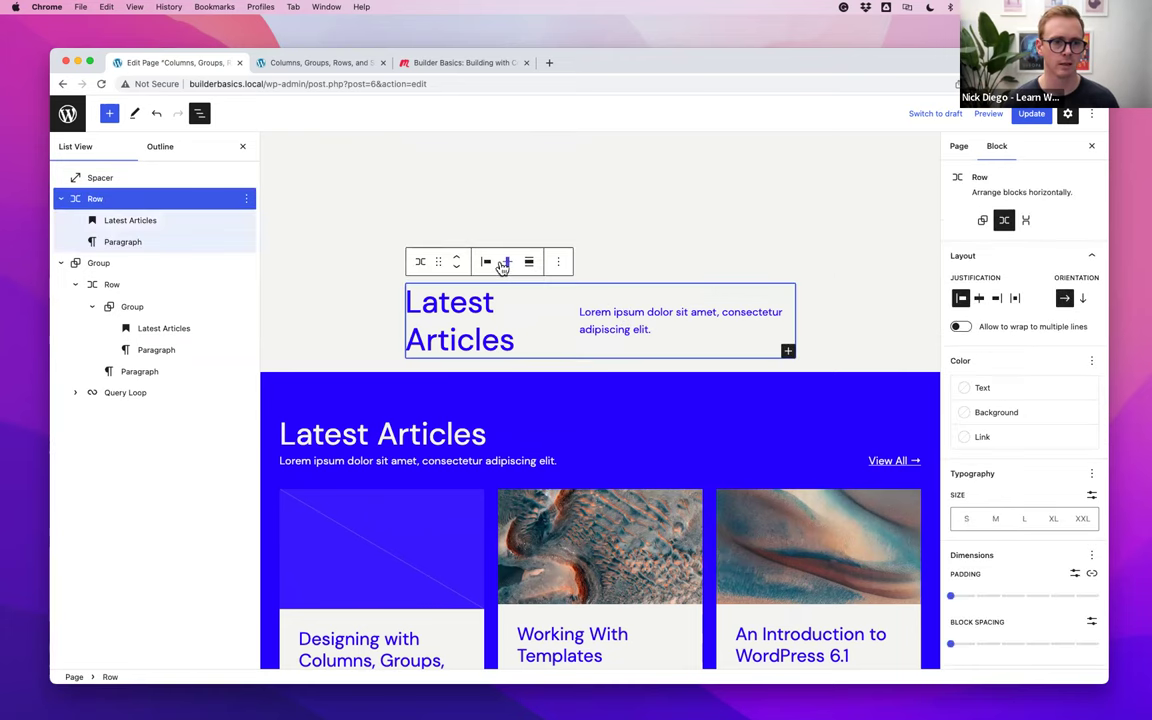
click(530, 263)
click(555, 323)
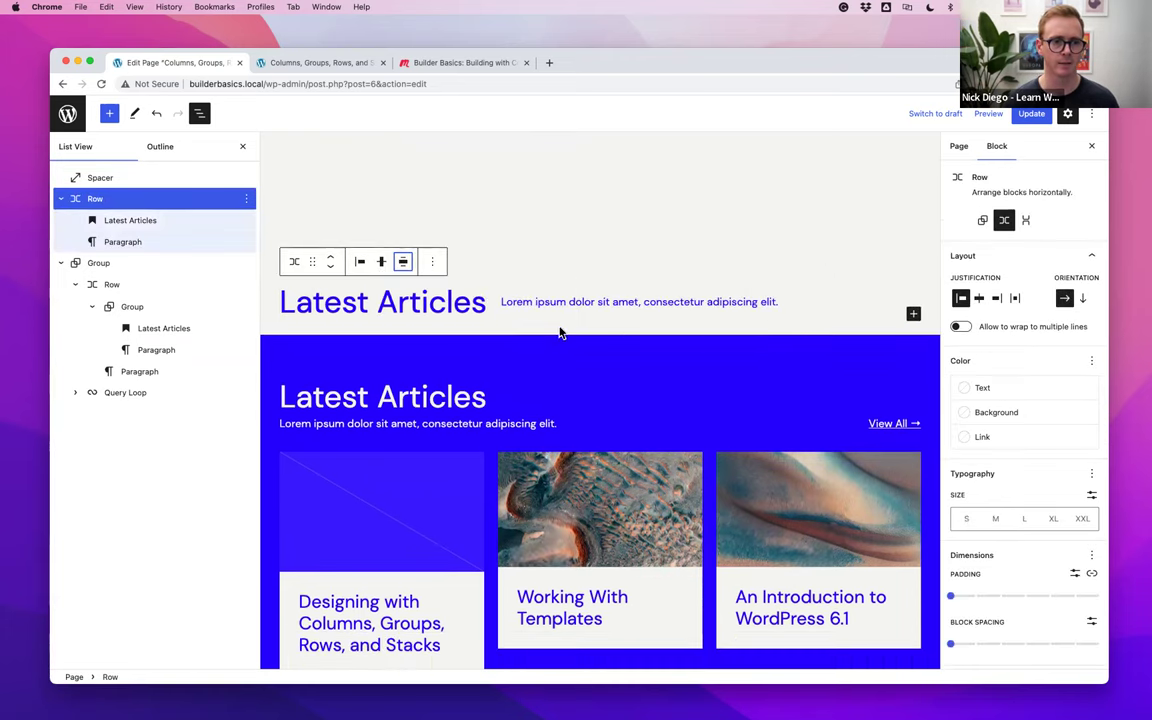
Add a third paragraph to the new row containing the "View All →" link copied from the section below
click(913, 314)
click(755, 412)
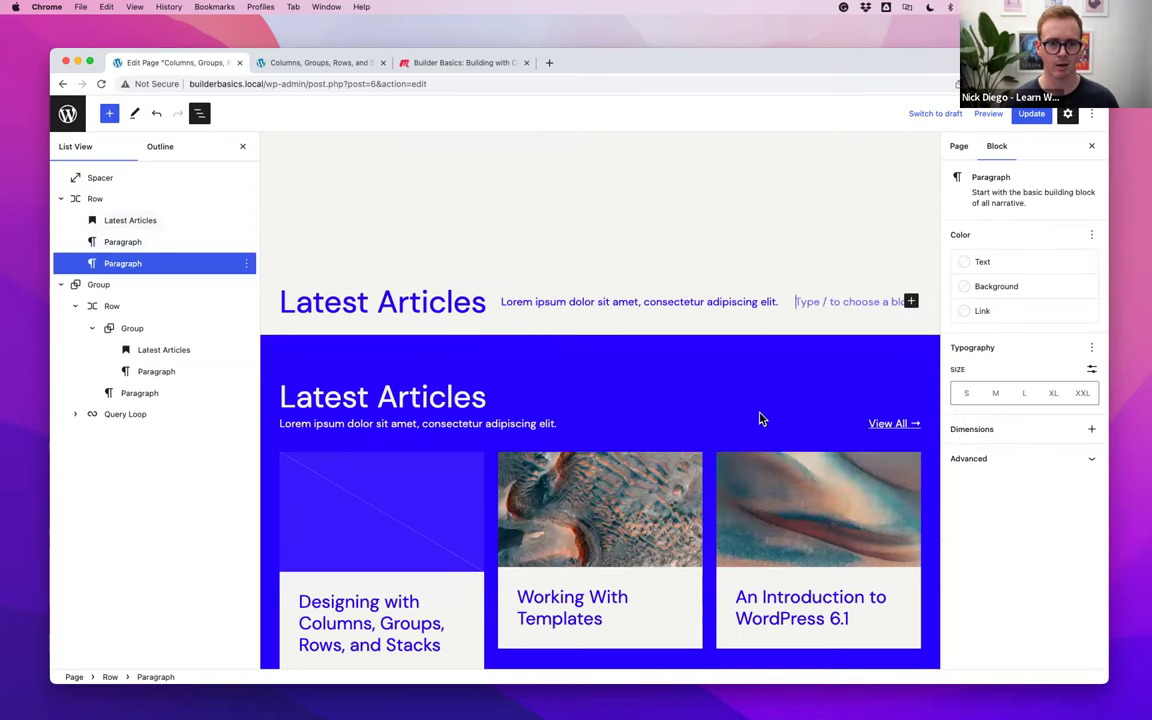
click(878, 424)
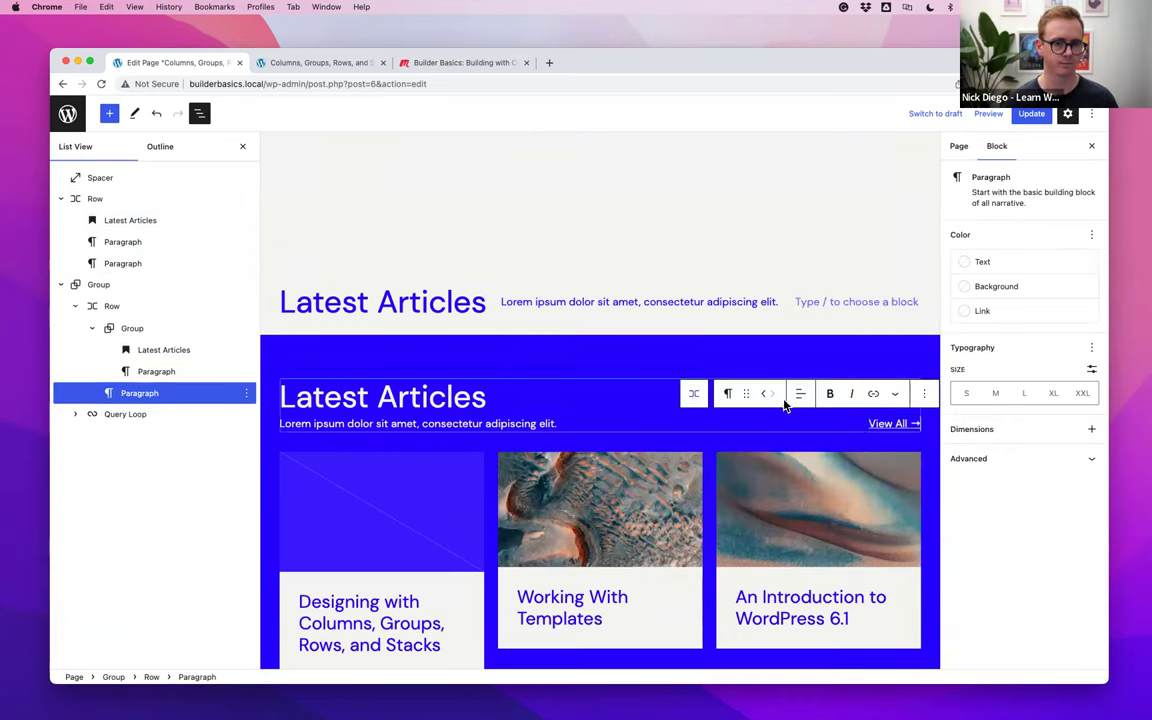
triple_click(889, 423)
key(super+c)
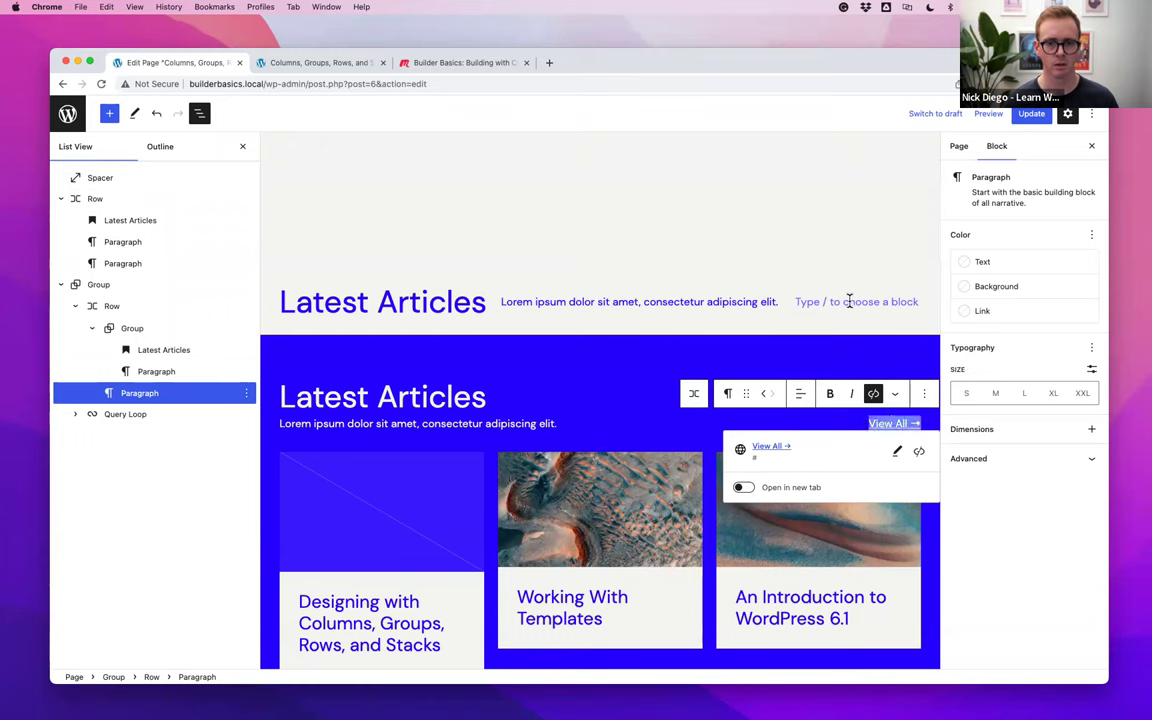
click(849, 301)
key(super+v)
click(522, 241)
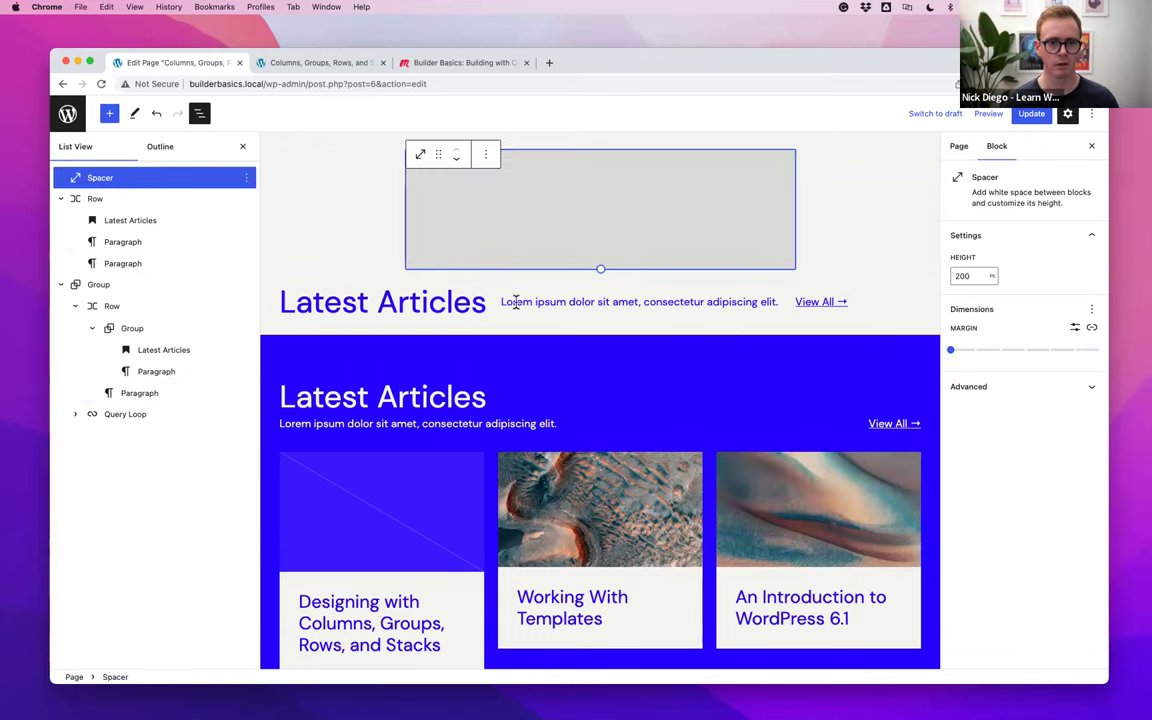
Try the Align top and Align bottom vertical alignments on the new row
click(441, 304)
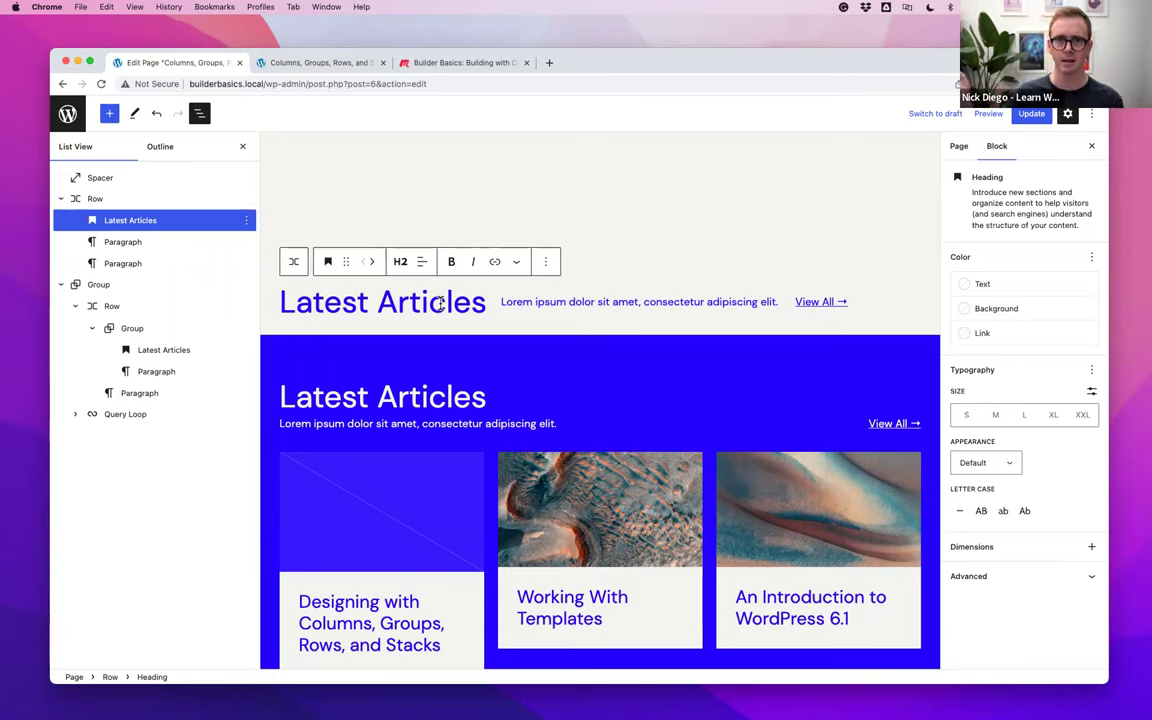
click(294, 261)
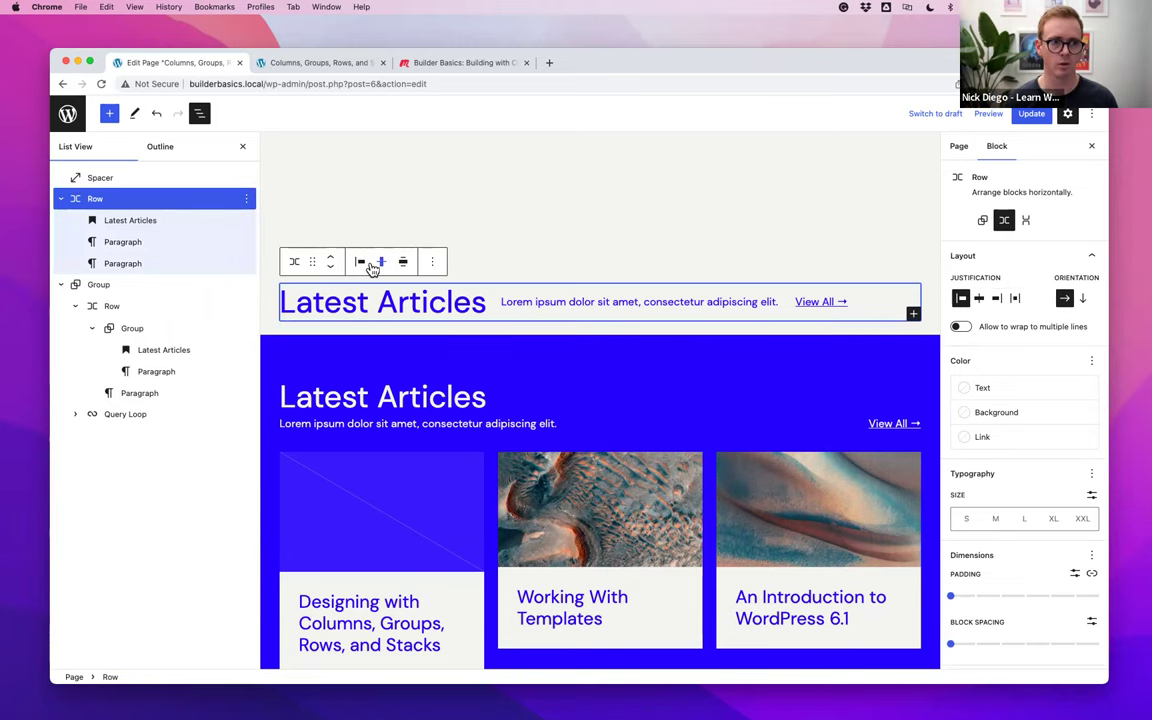
click(383, 265)
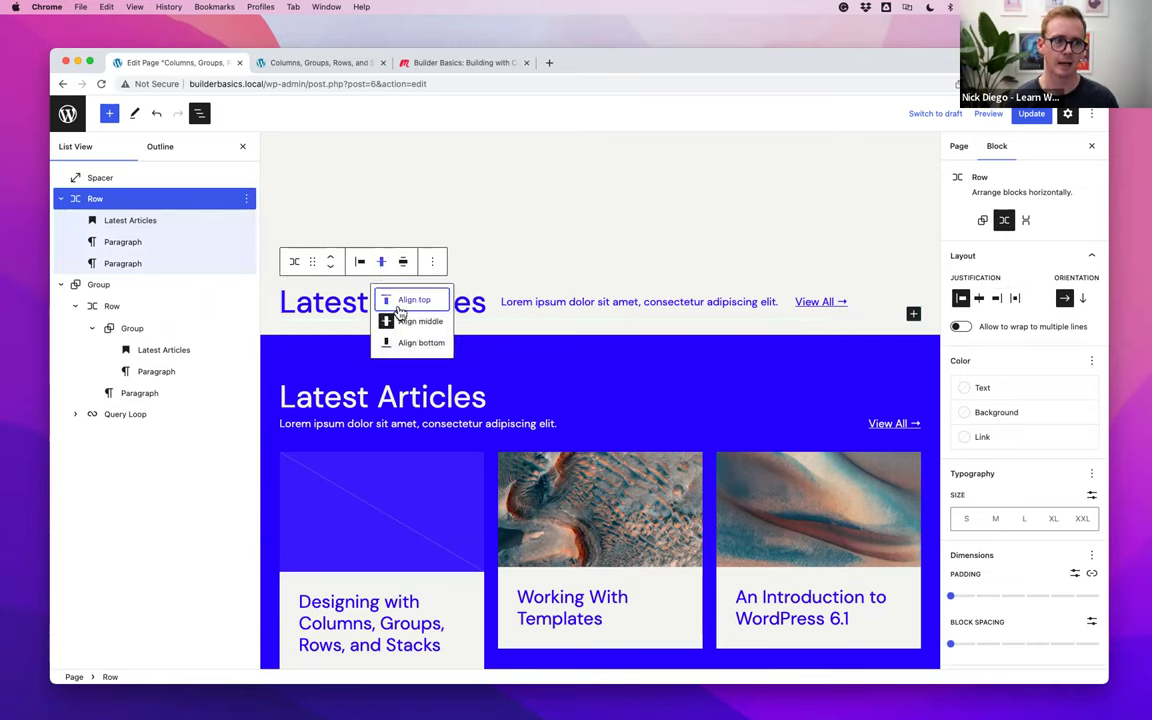
click(392, 298)
click(385, 265)
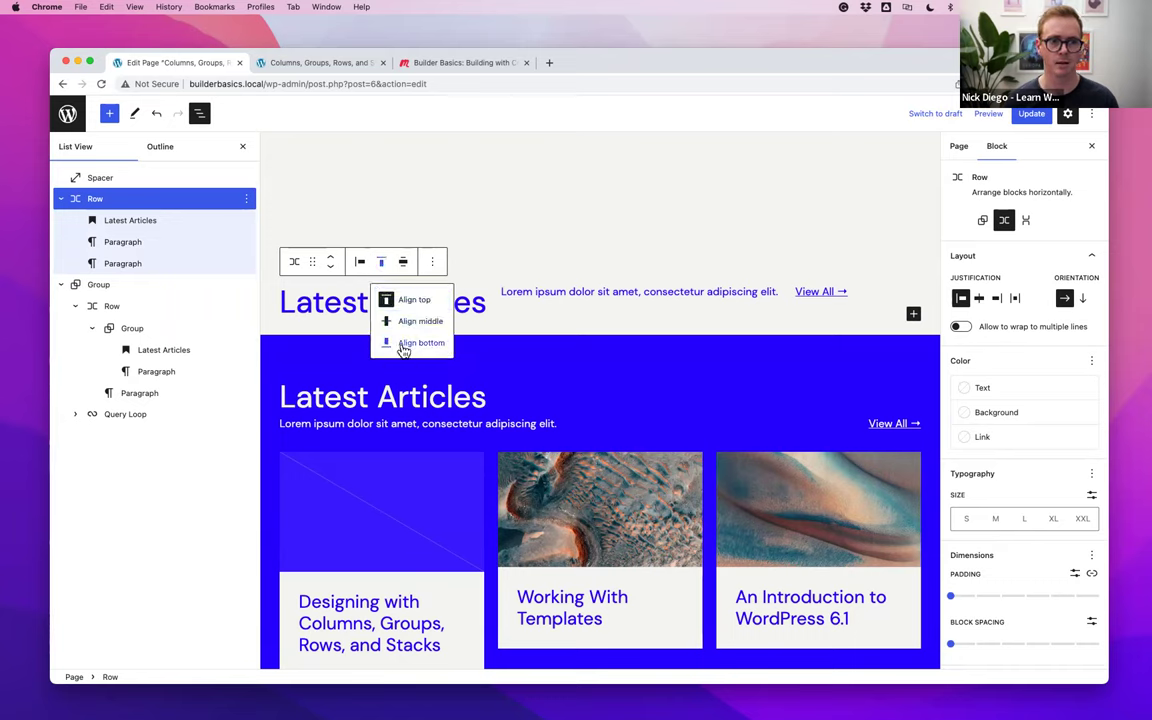
click(400, 342)
Set the new row's justification to Space between items and its vertical alignment to Align middle
click(361, 262)
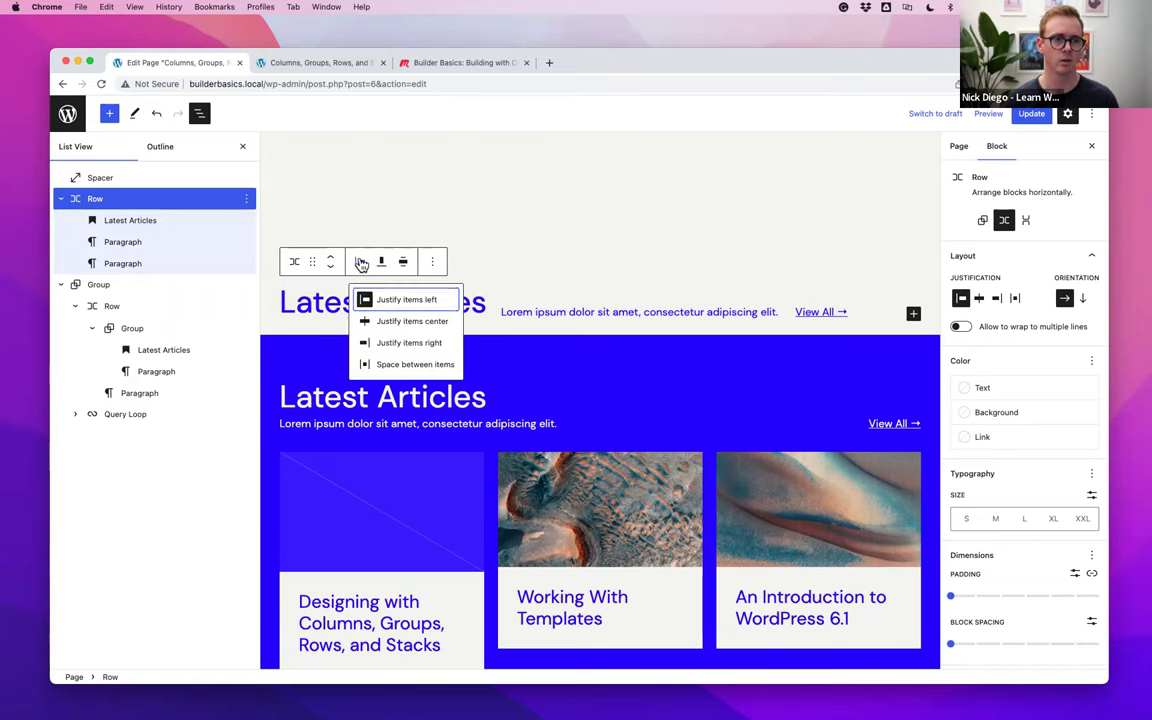
click(405, 365)
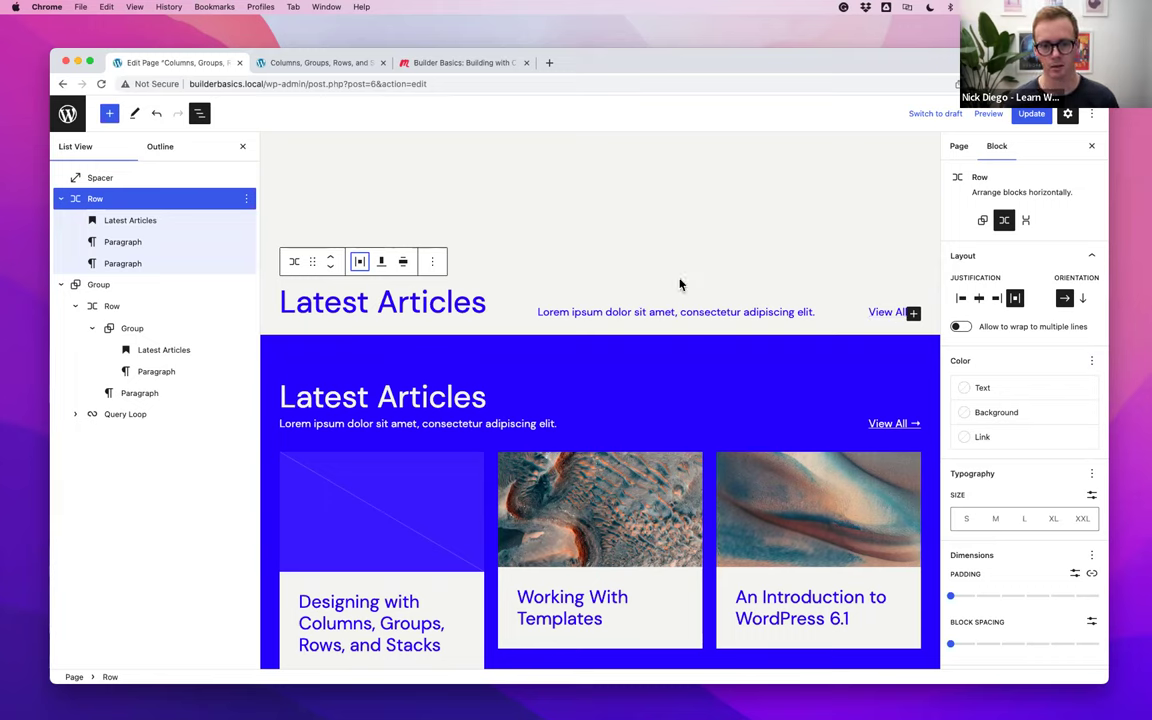
click(380, 262)
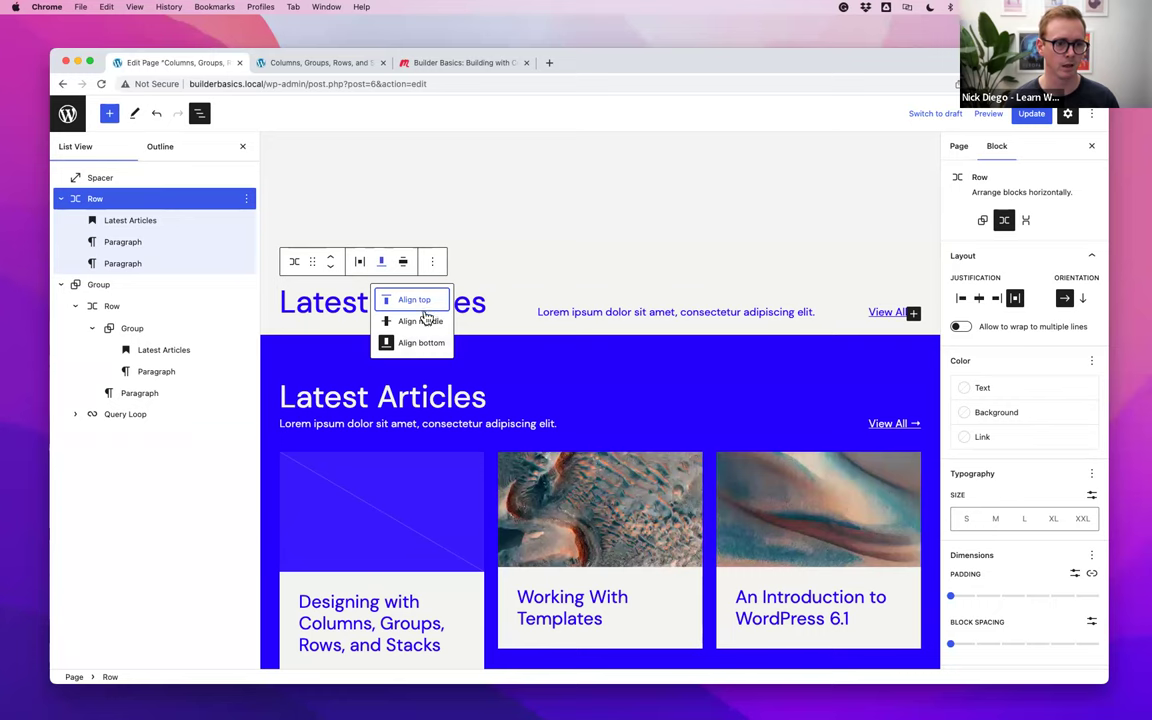
click(420, 320)
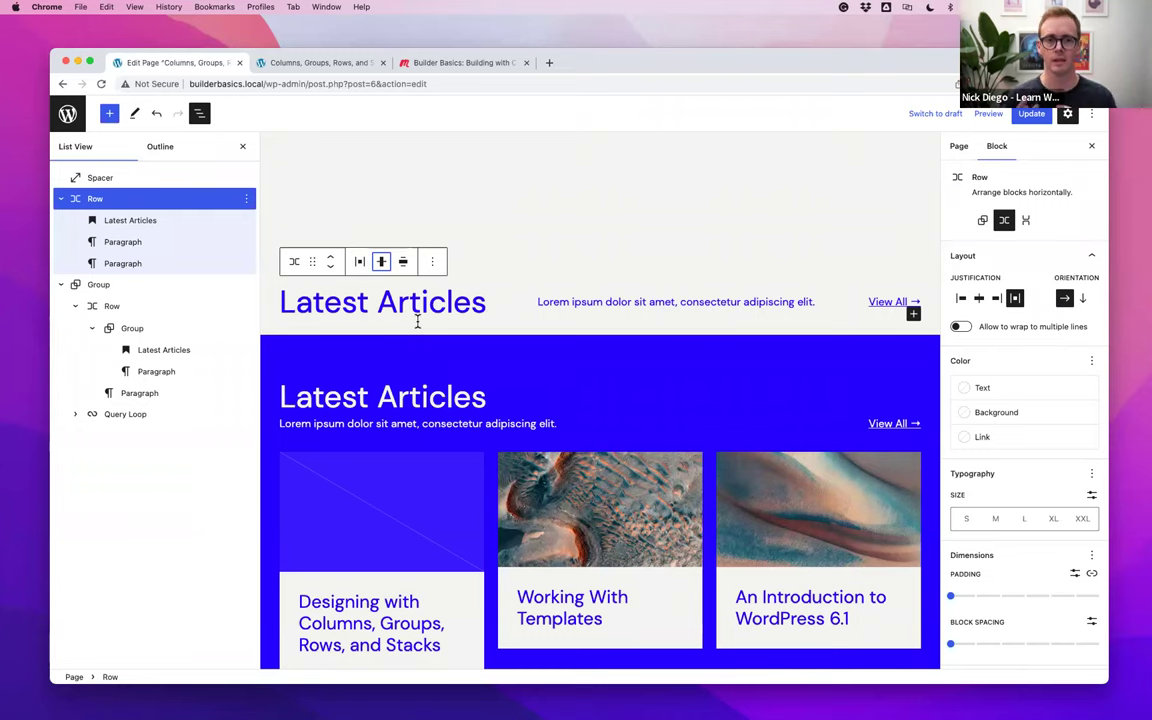
Group the new row's Latest Articles heading and the description paragraph into one Group block
click(140, 222)
shift+click(145, 244)
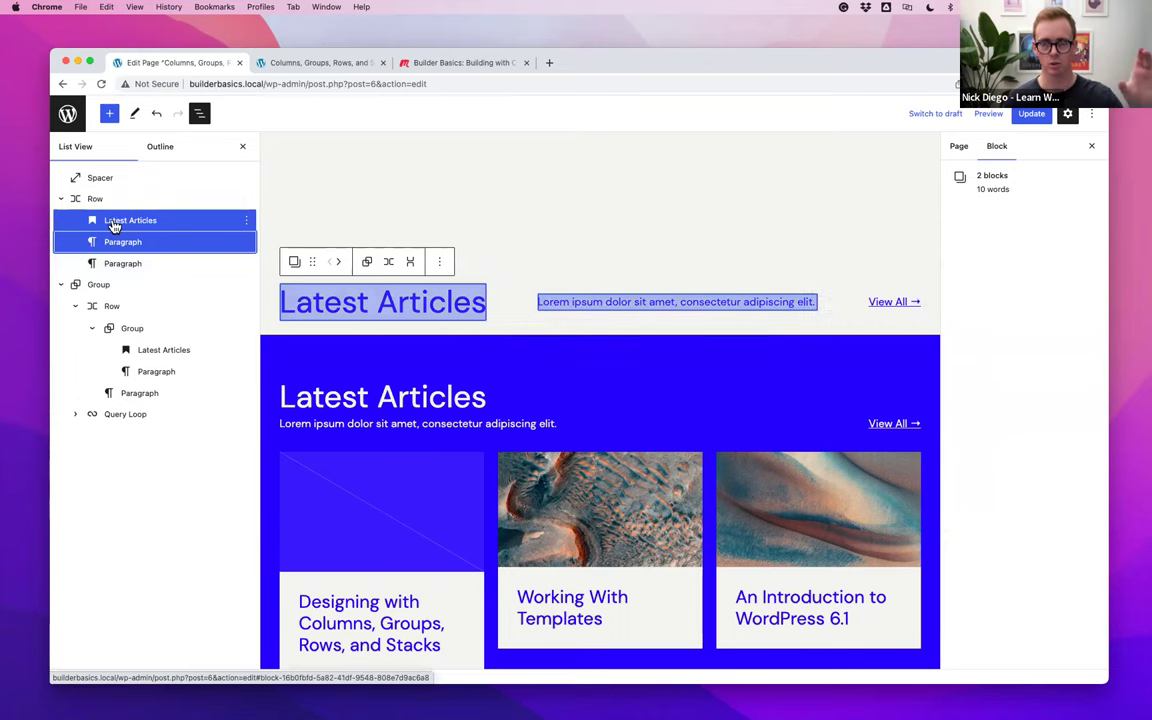
click(366, 261)
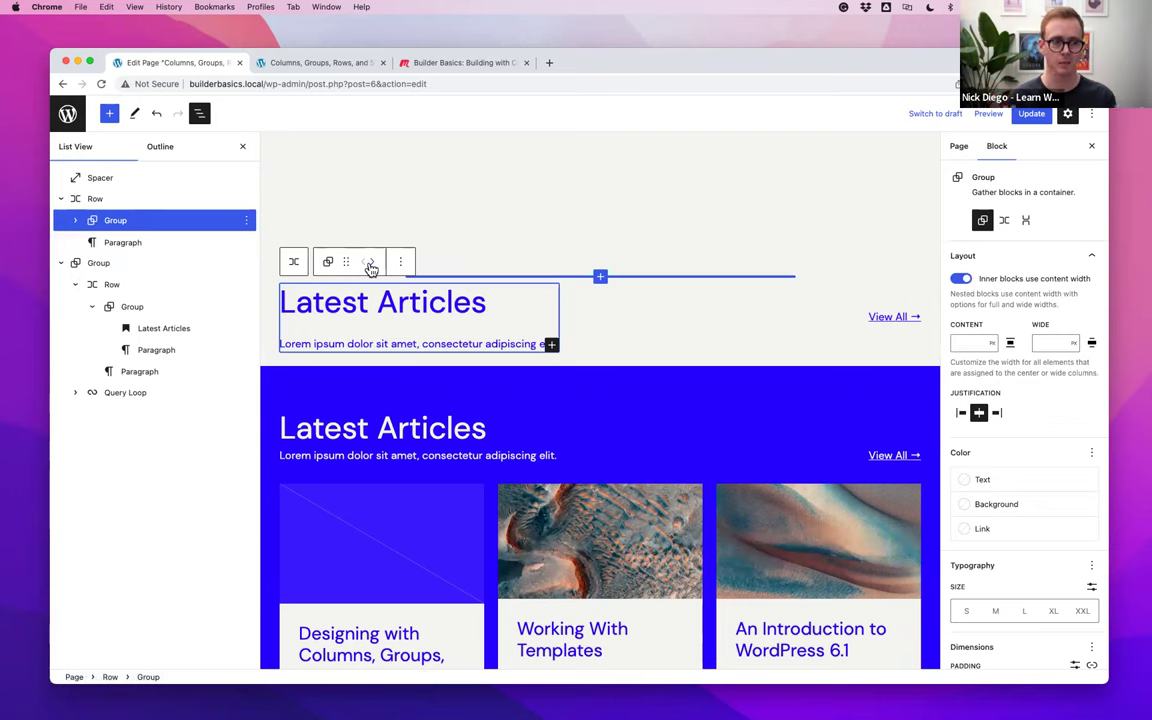
Set the new row's vertical alignment to Align bottom
click(95, 200)
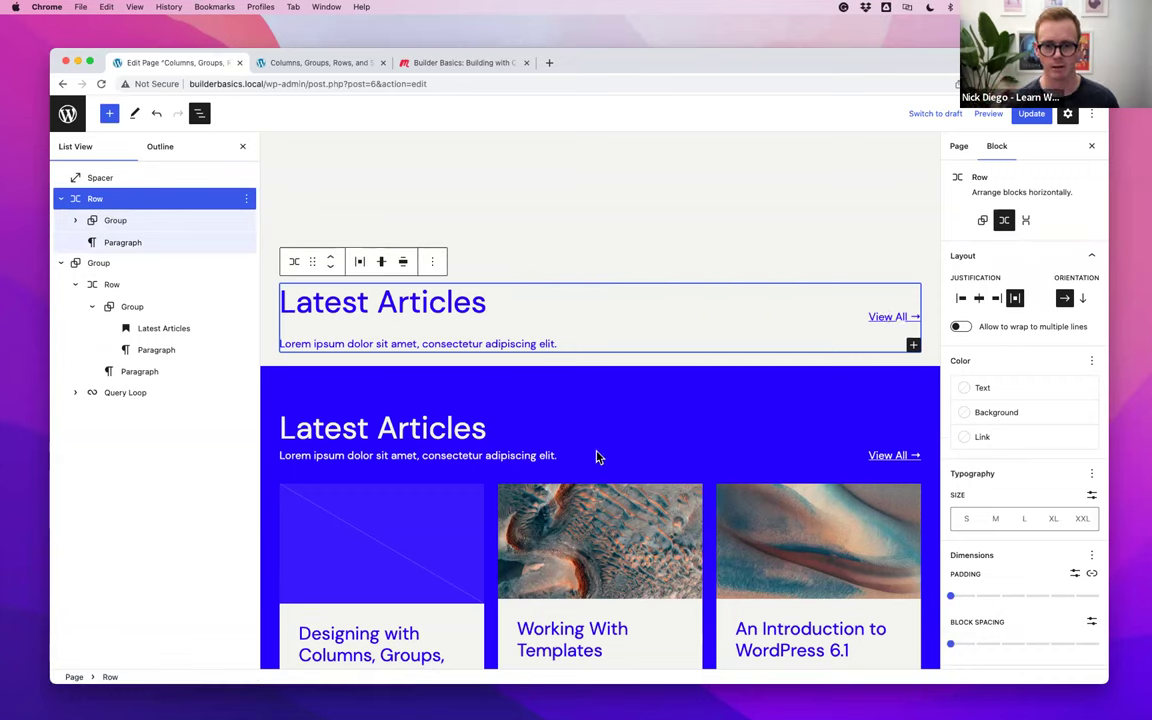
click(381, 263)
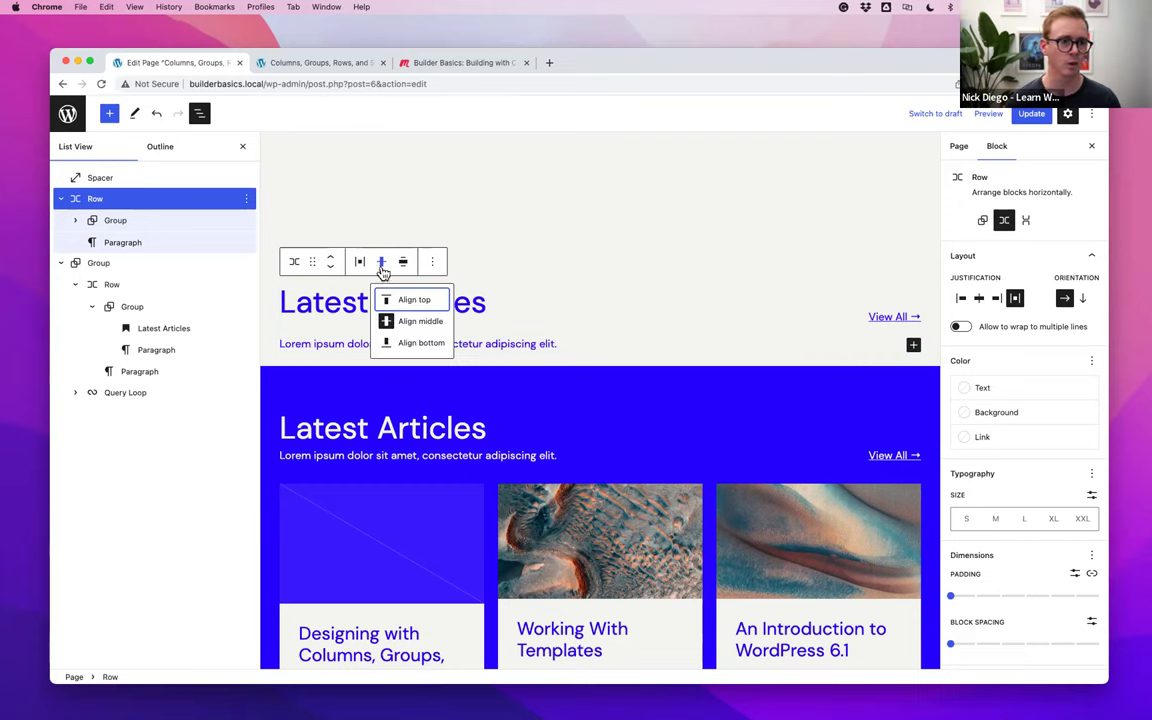
click(400, 339)
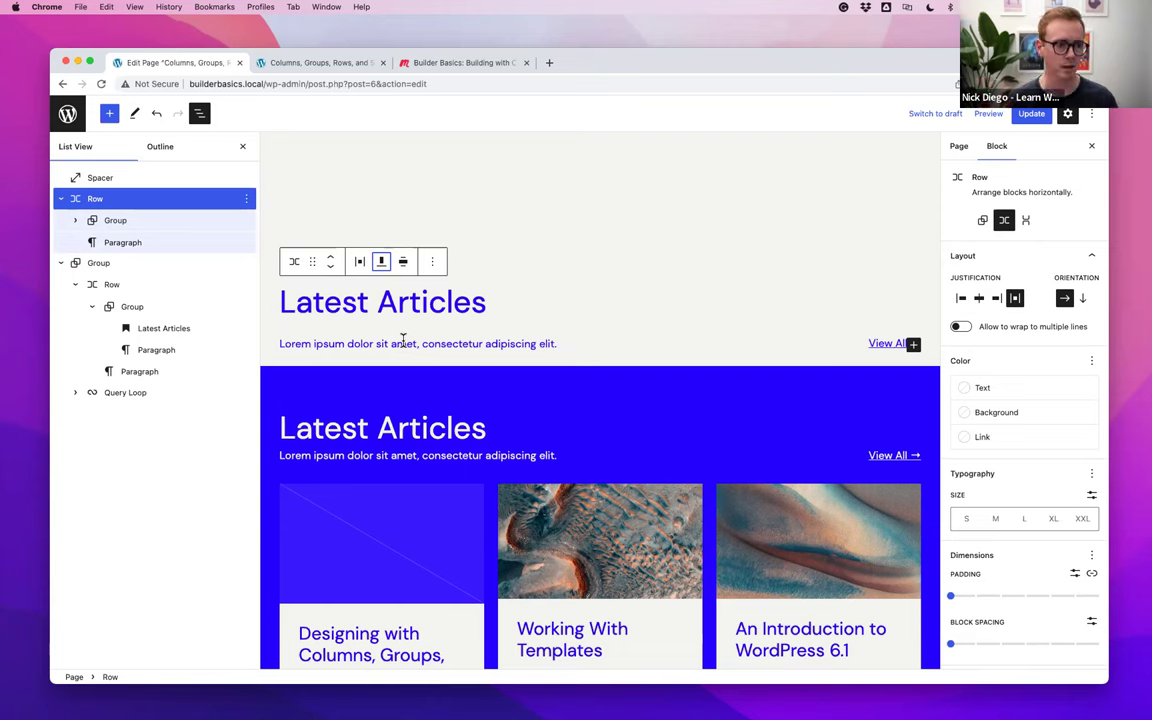
Set the block spacing of the group holding the new heading and description to 0
click(122, 221)
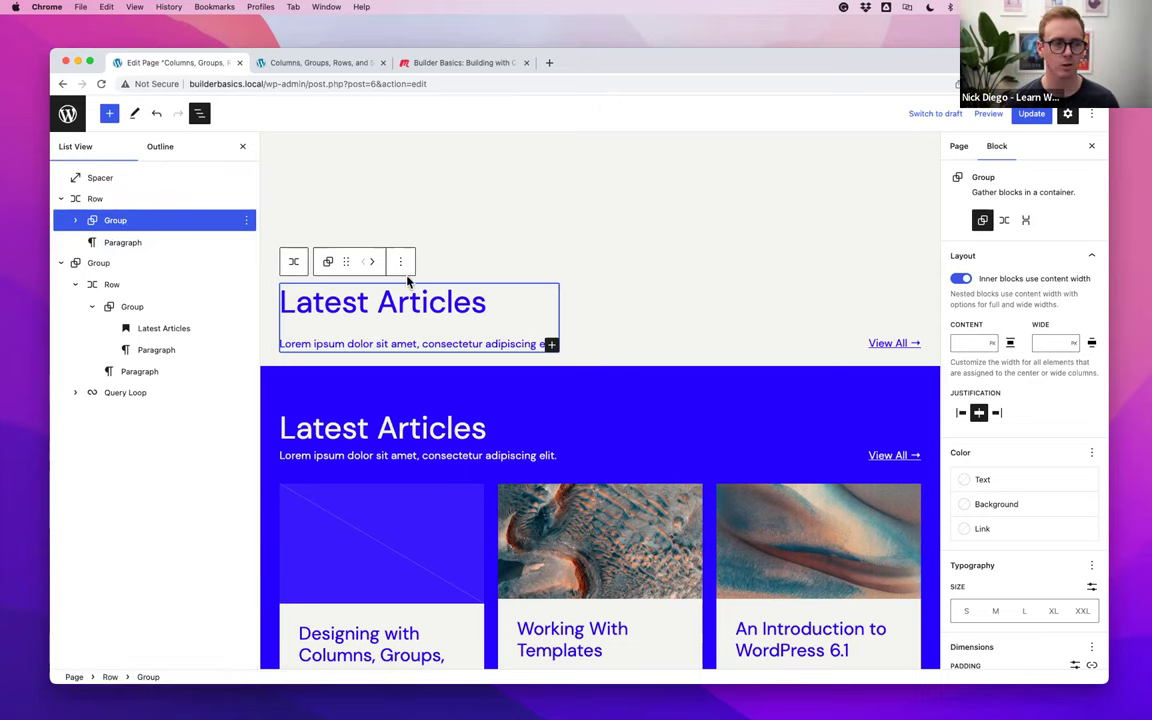
scroll(1018, 468, down, 3)
click(975, 588)
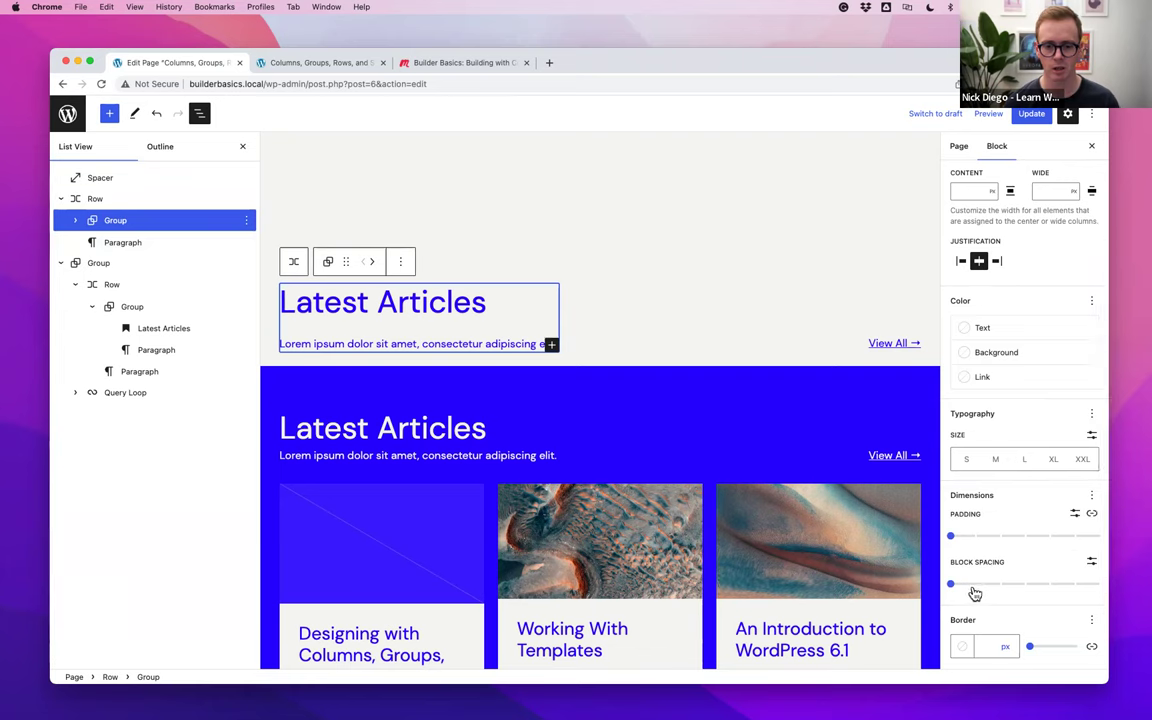
drag(978, 590, 951, 592)
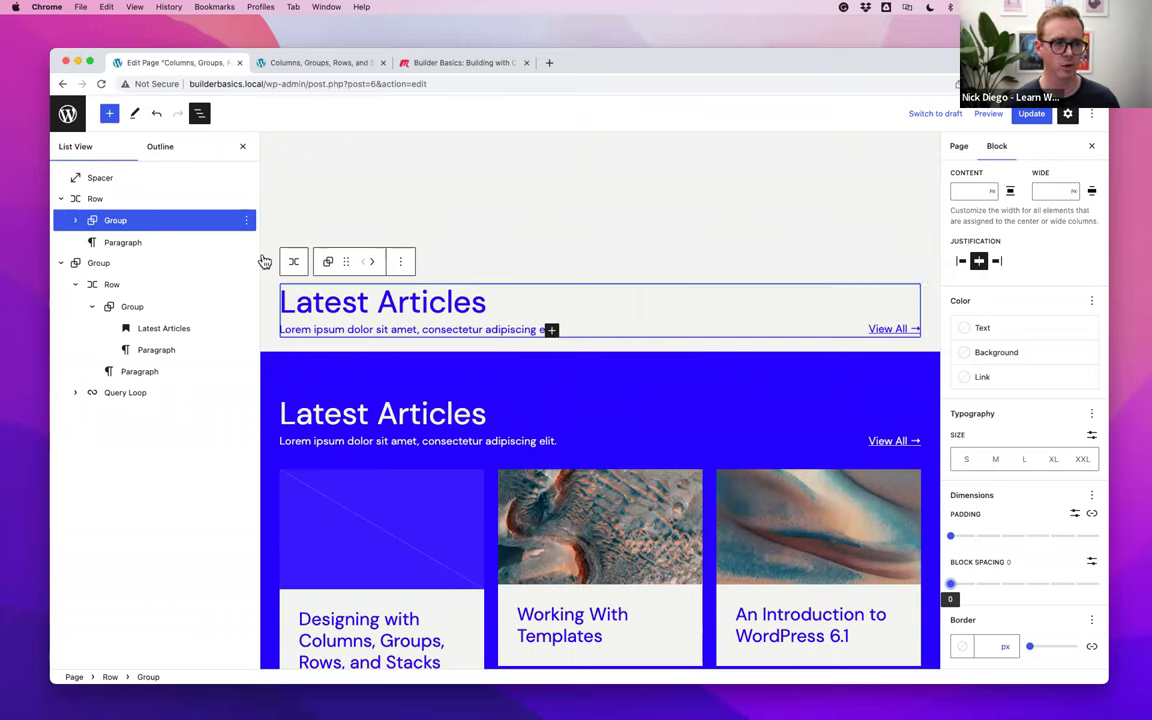
Examine the dimension options of the description paragraph in the new row and the spacing settings of its parent group
click(76, 221)
click(141, 264)
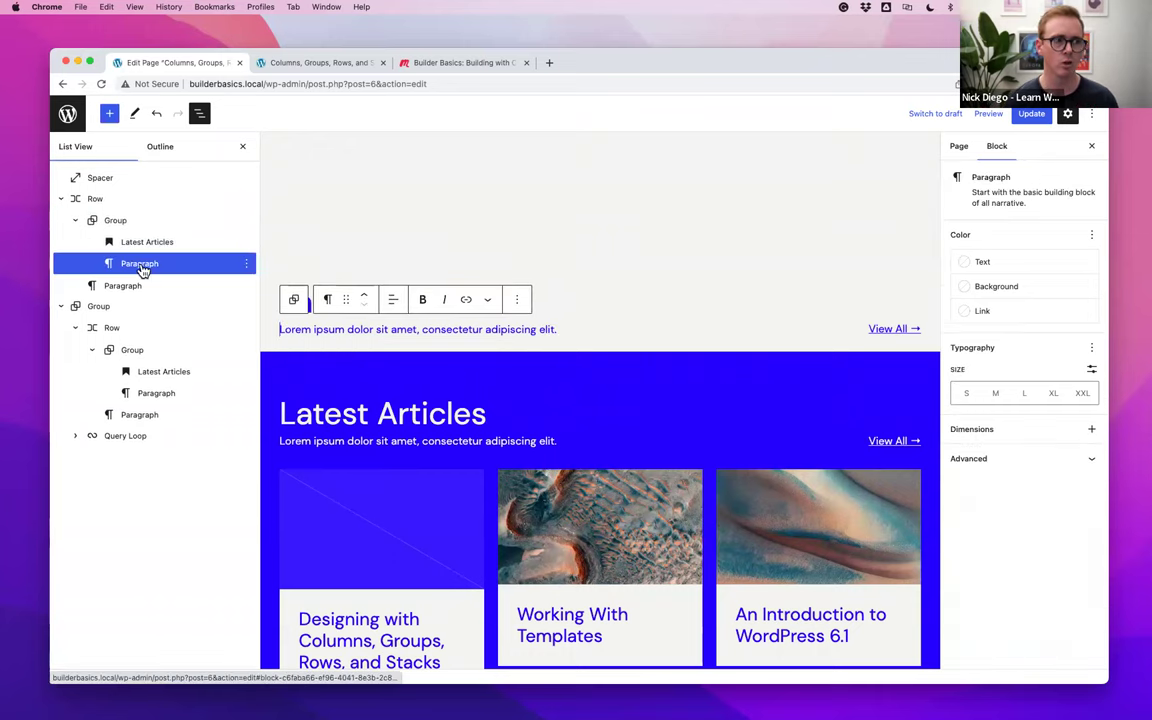
click(1092, 430)
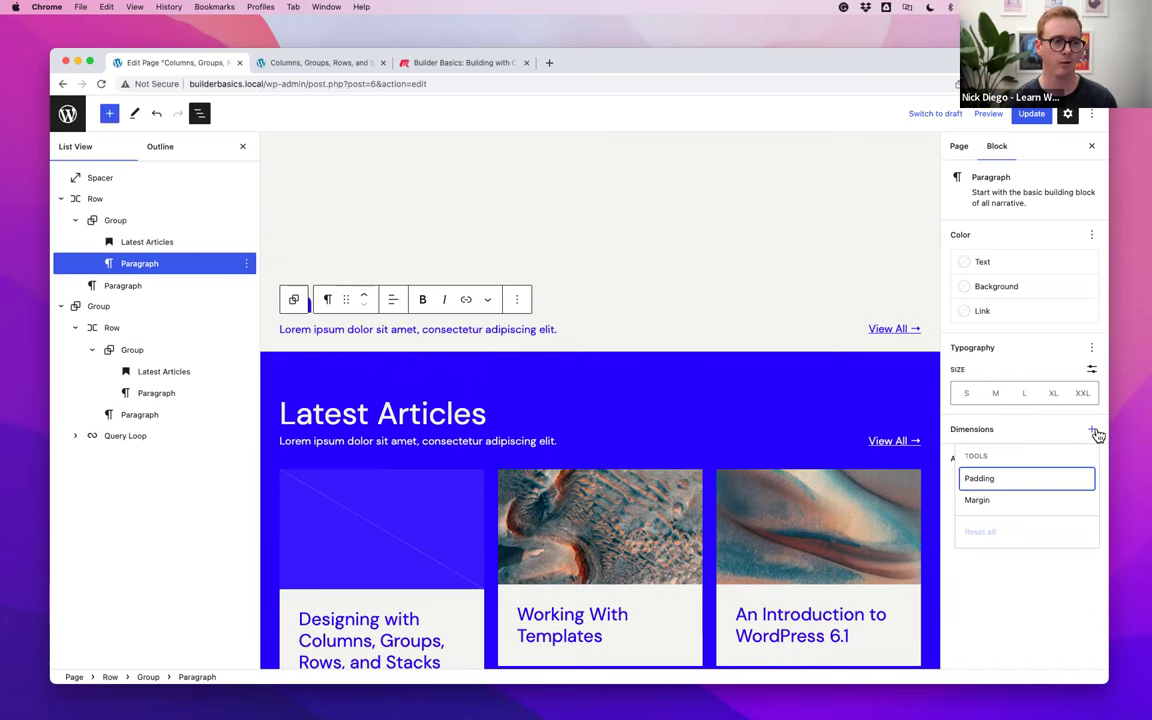
click(96, 220)
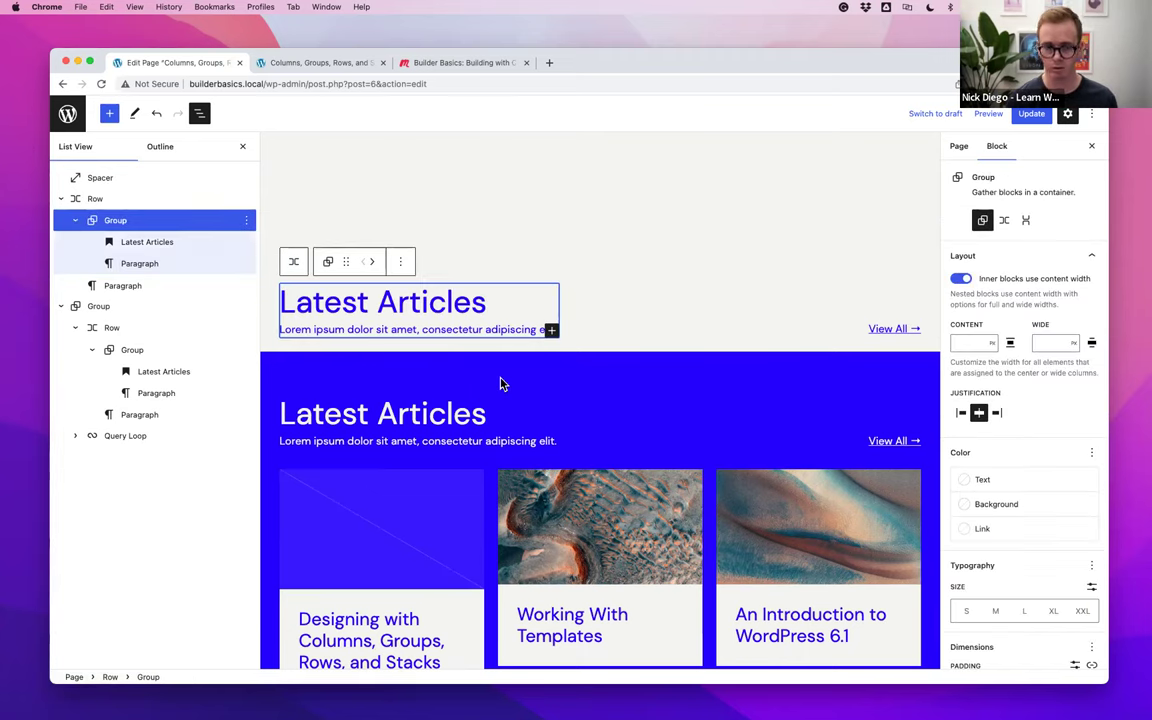
scroll(1055, 607, down, 5)
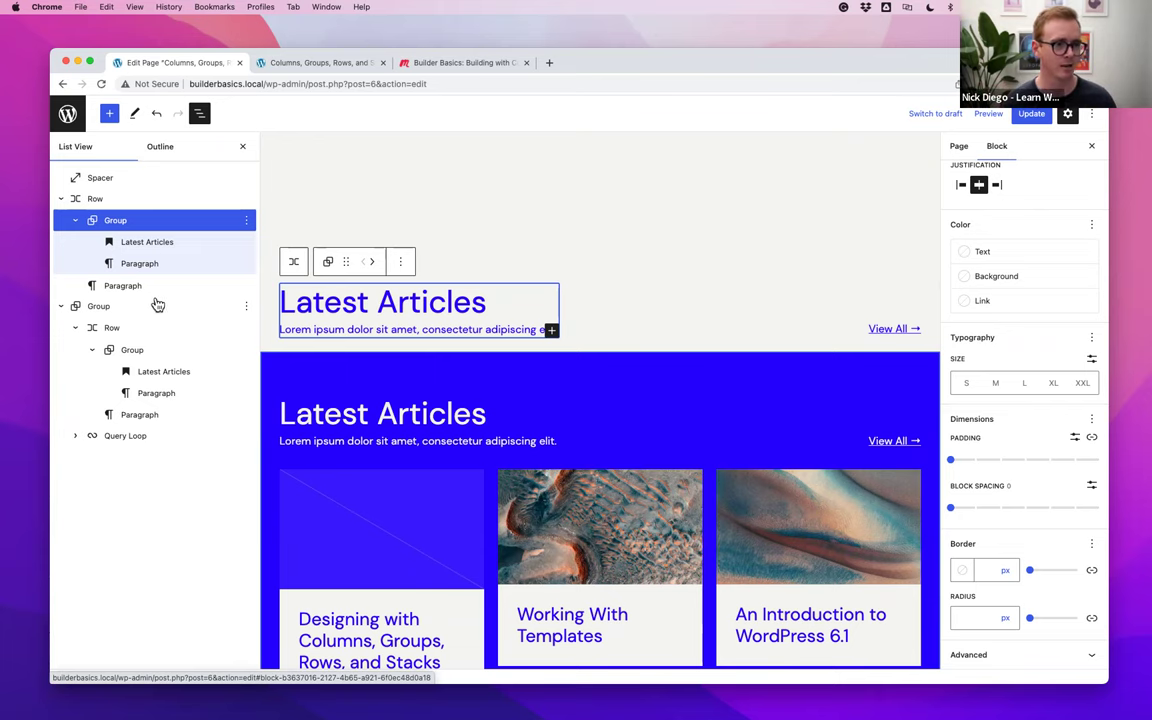
Update the page and view the new header and the article cards in the front-end preview
scroll(450, 437, down, 3)
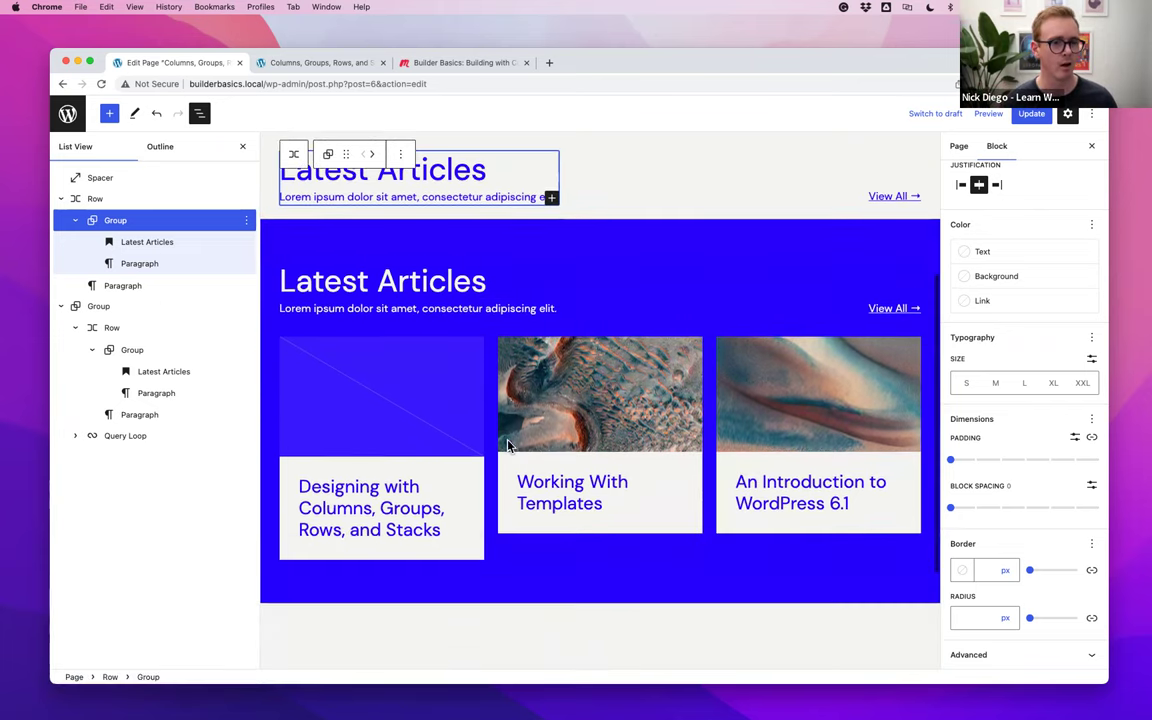
click(1029, 115)
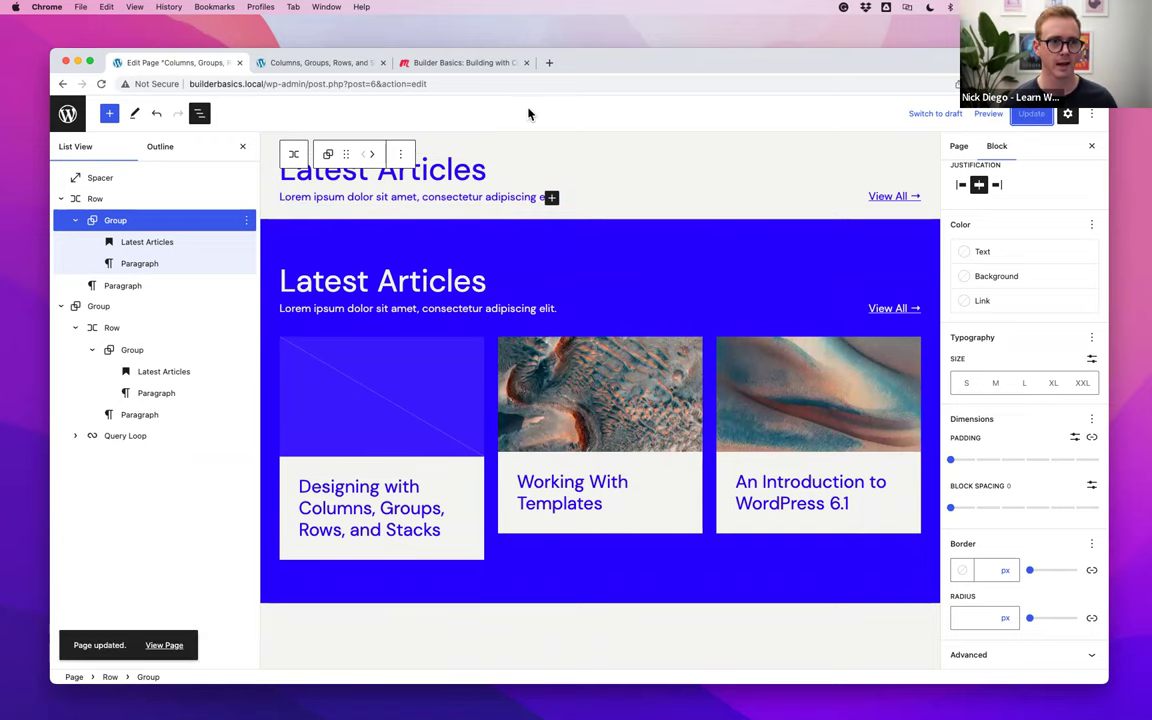
click(331, 66)
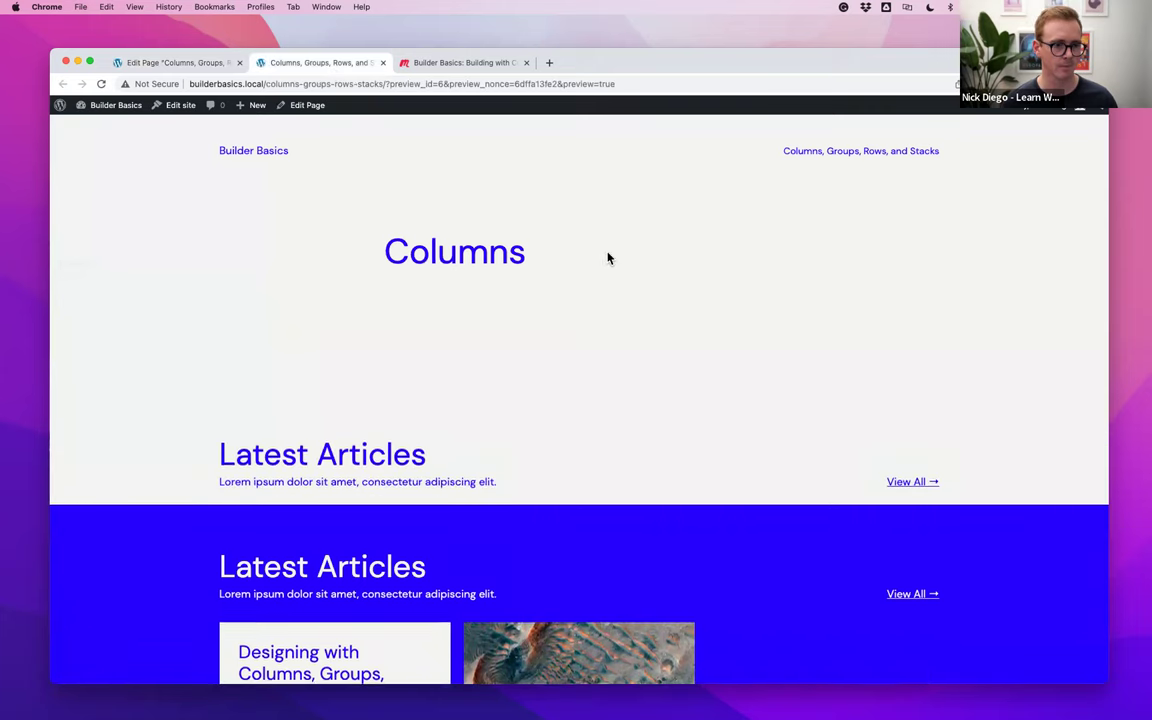
scroll(614, 259, down, 5)
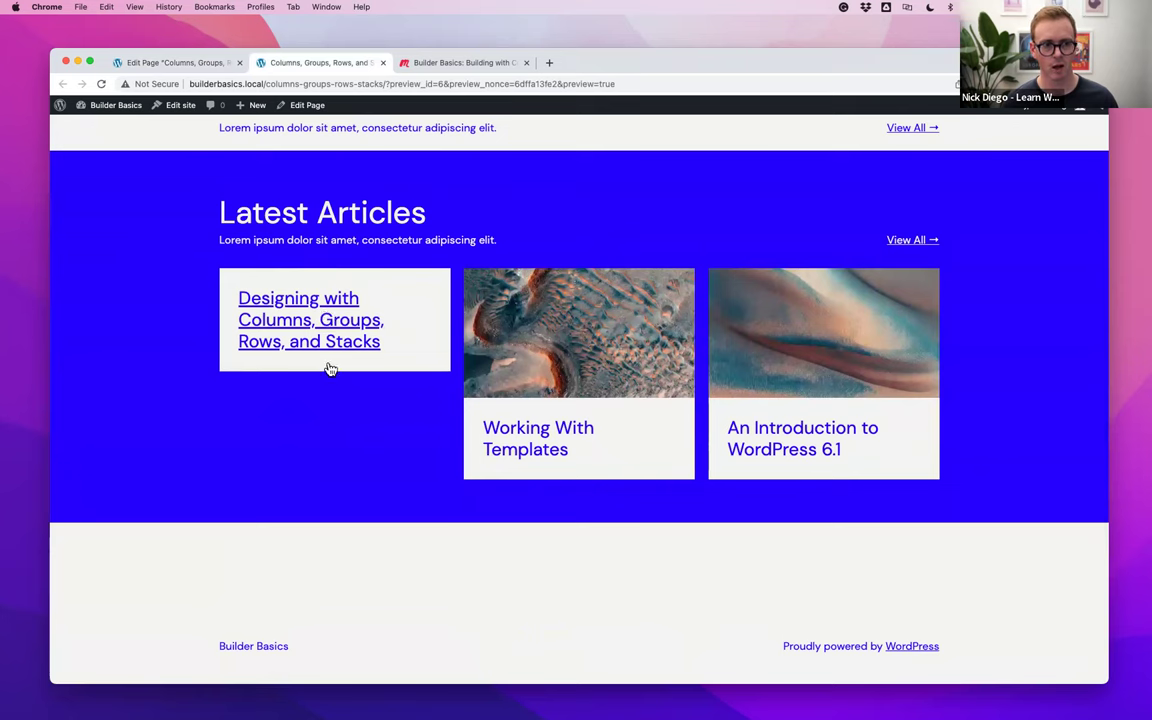
Return to the page editor and examine the Query Loop's nested Post Template, groups, Post Featured Image and Post Title blocks
click(168, 63)
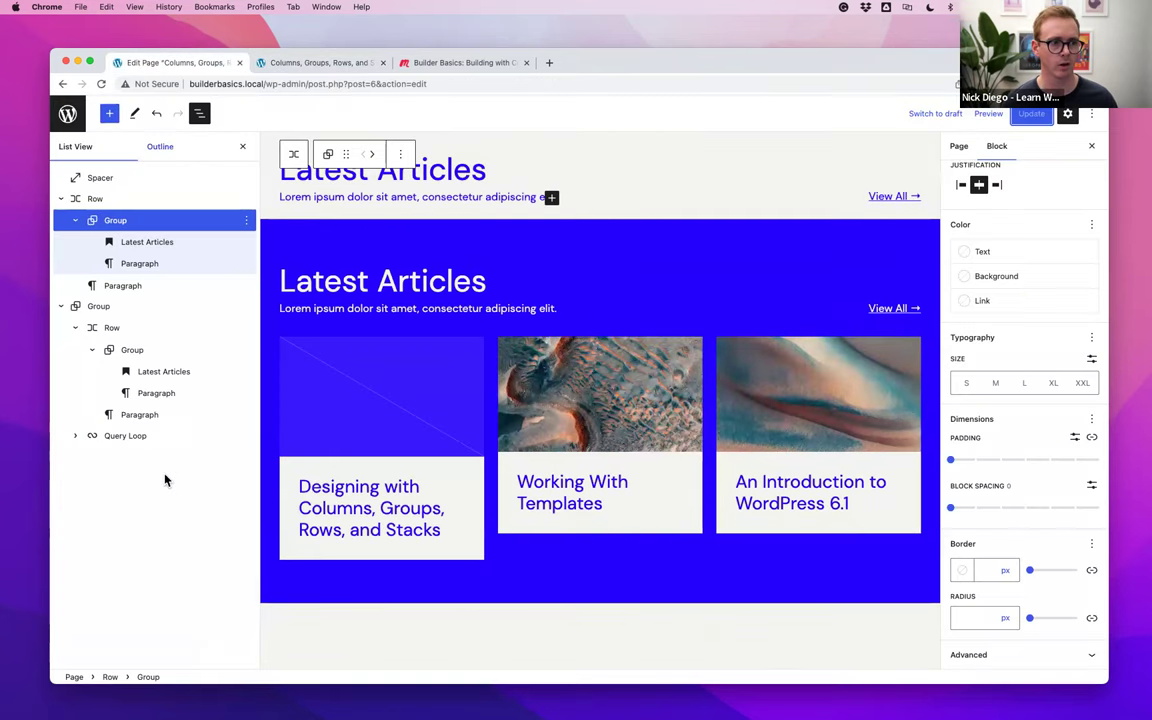
click(75, 437)
click(93, 458)
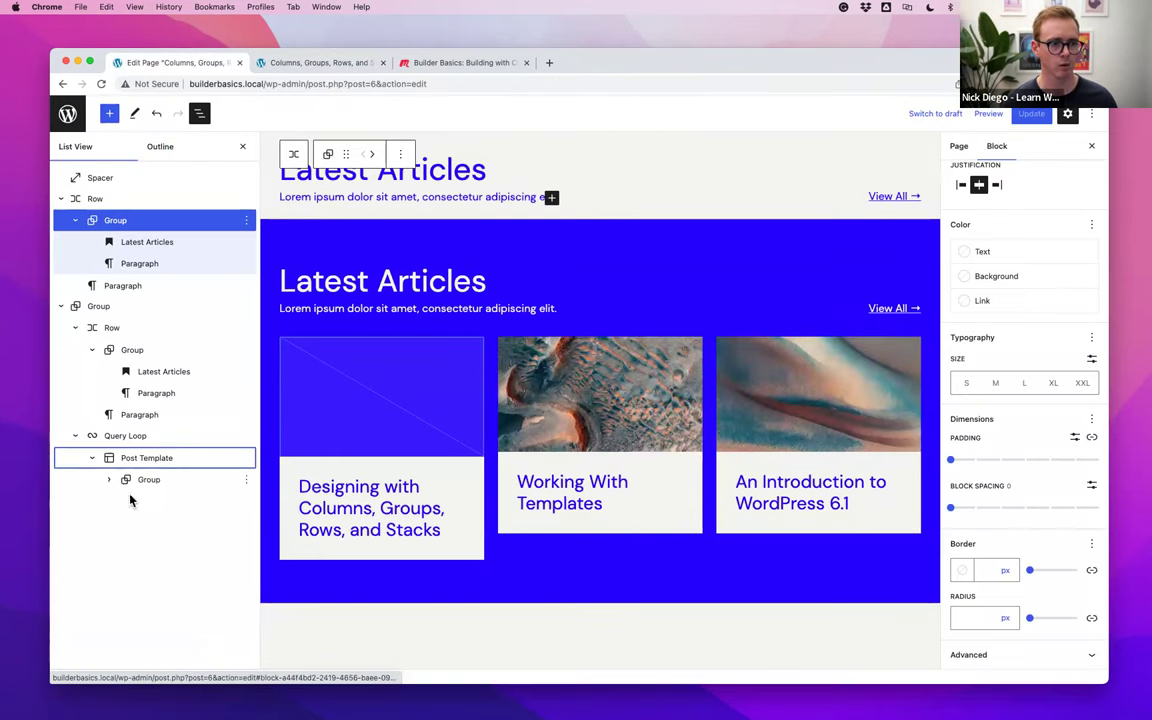
click(109, 480)
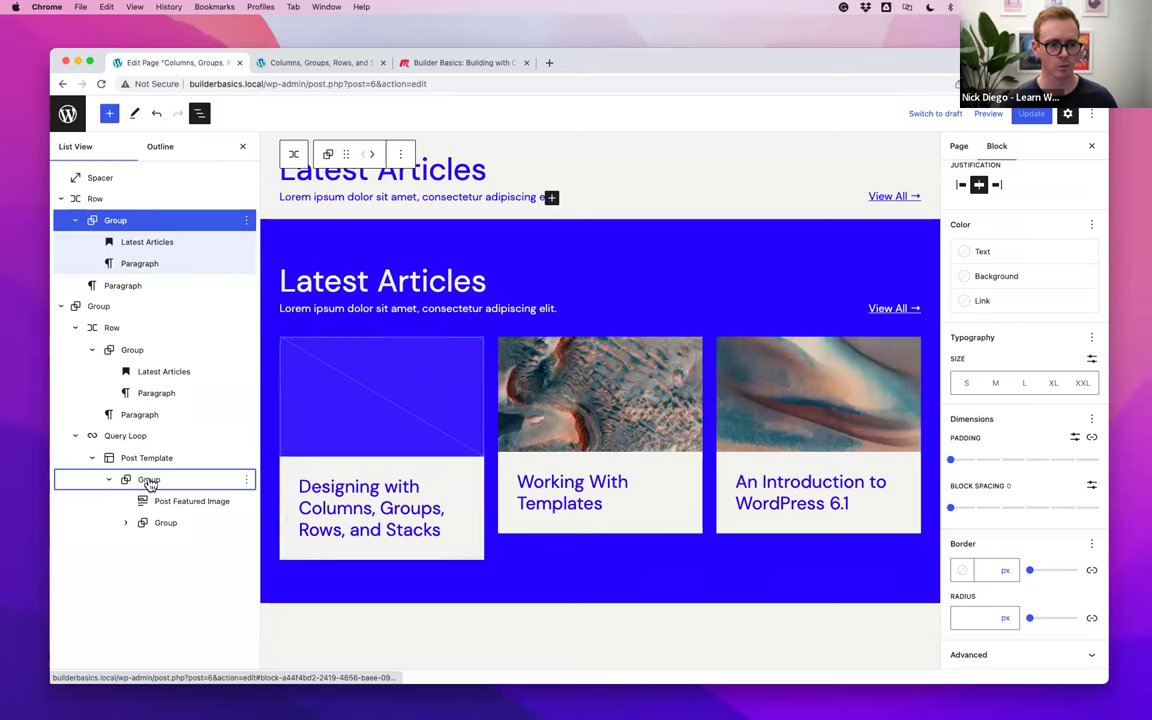
click(148, 480)
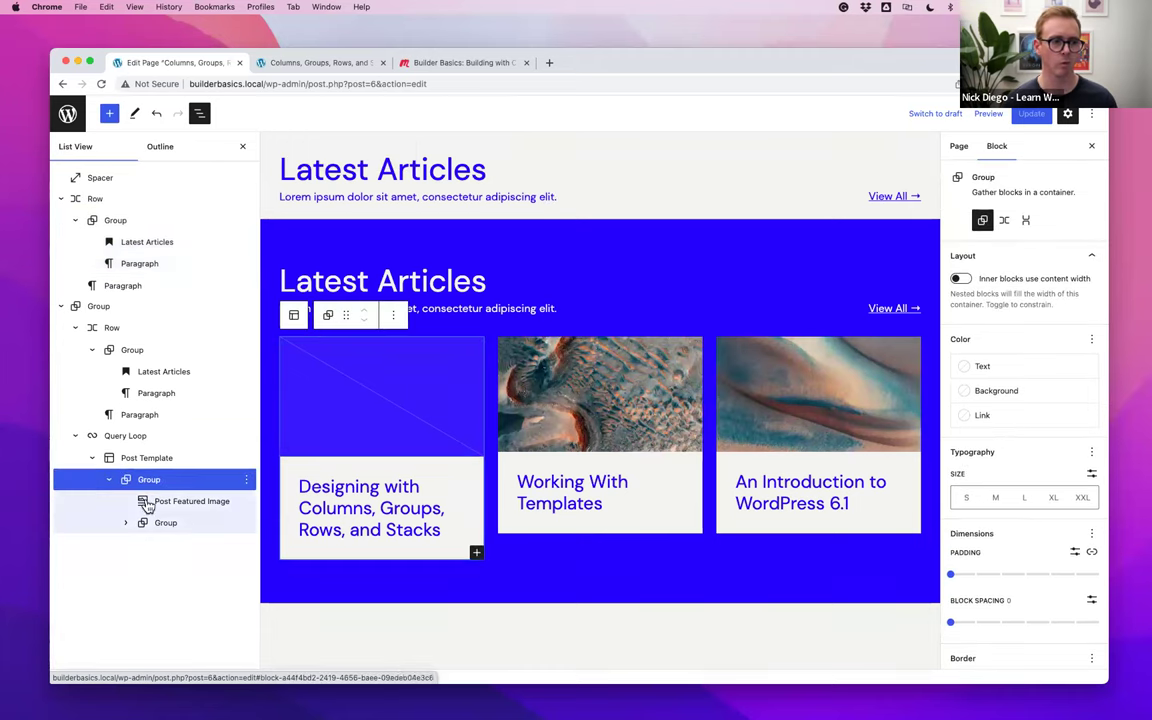
click(150, 520)
click(160, 503)
click(126, 522)
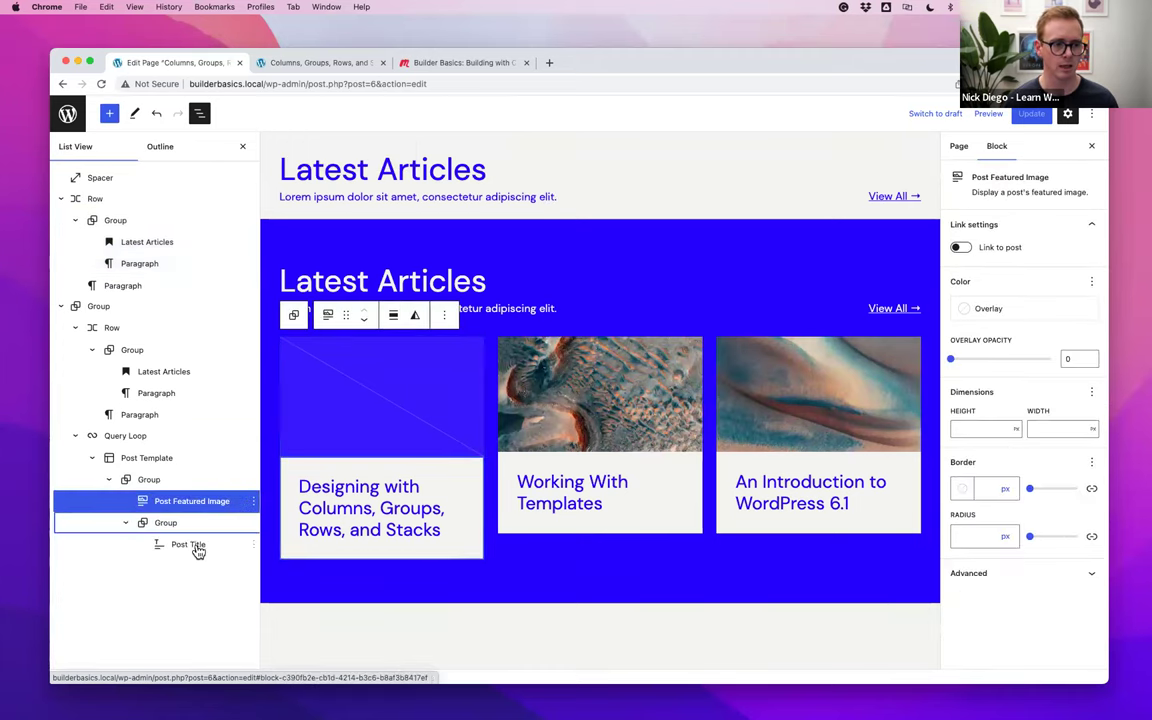
click(166, 524)
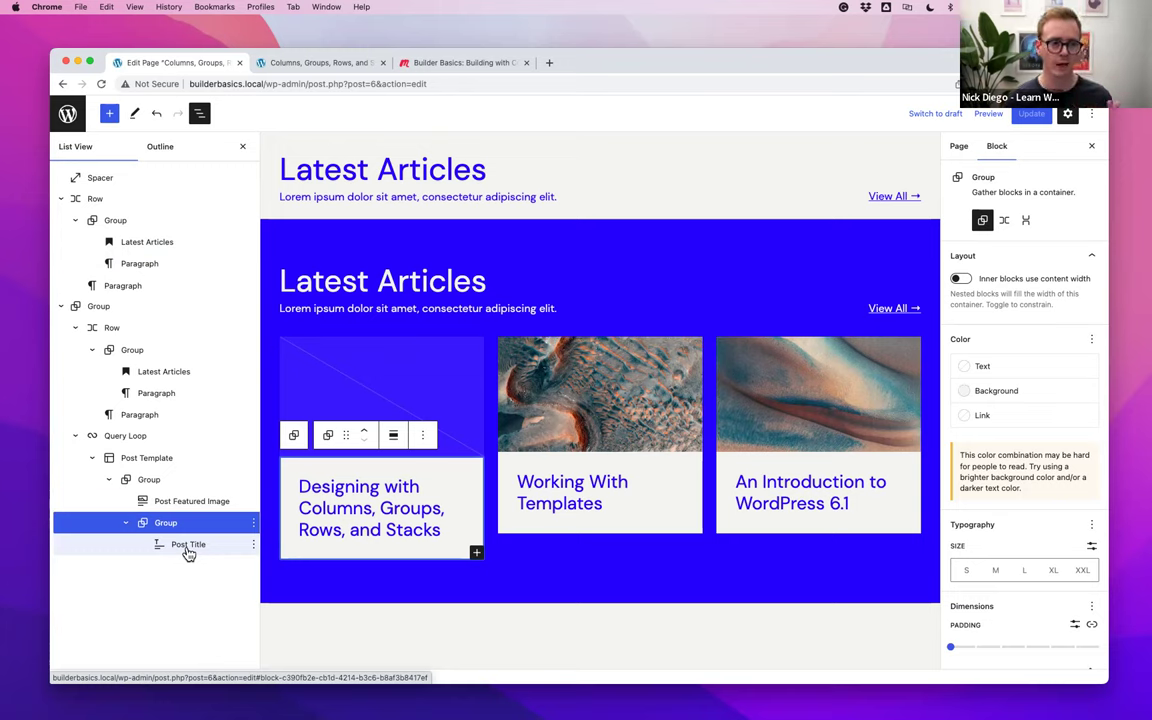
click(159, 479)
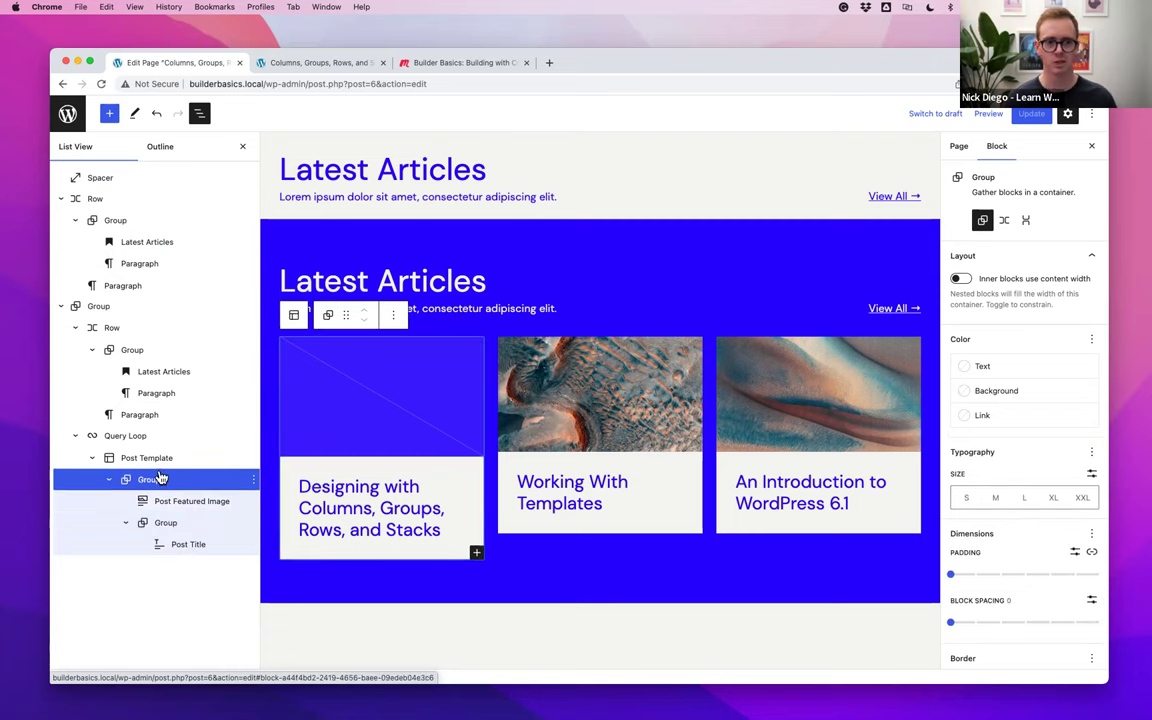
Try a Pale pink background on the inner group holding the Post Title, and return the group's background to Base
click(164, 524)
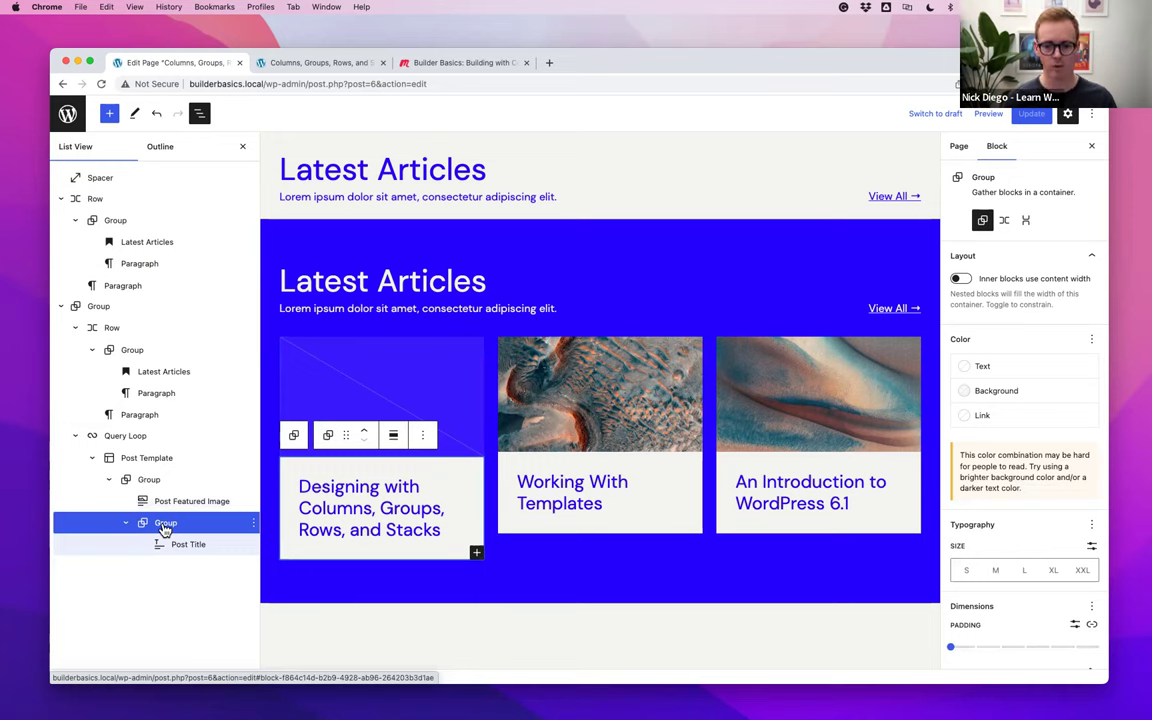
click(1000, 391)
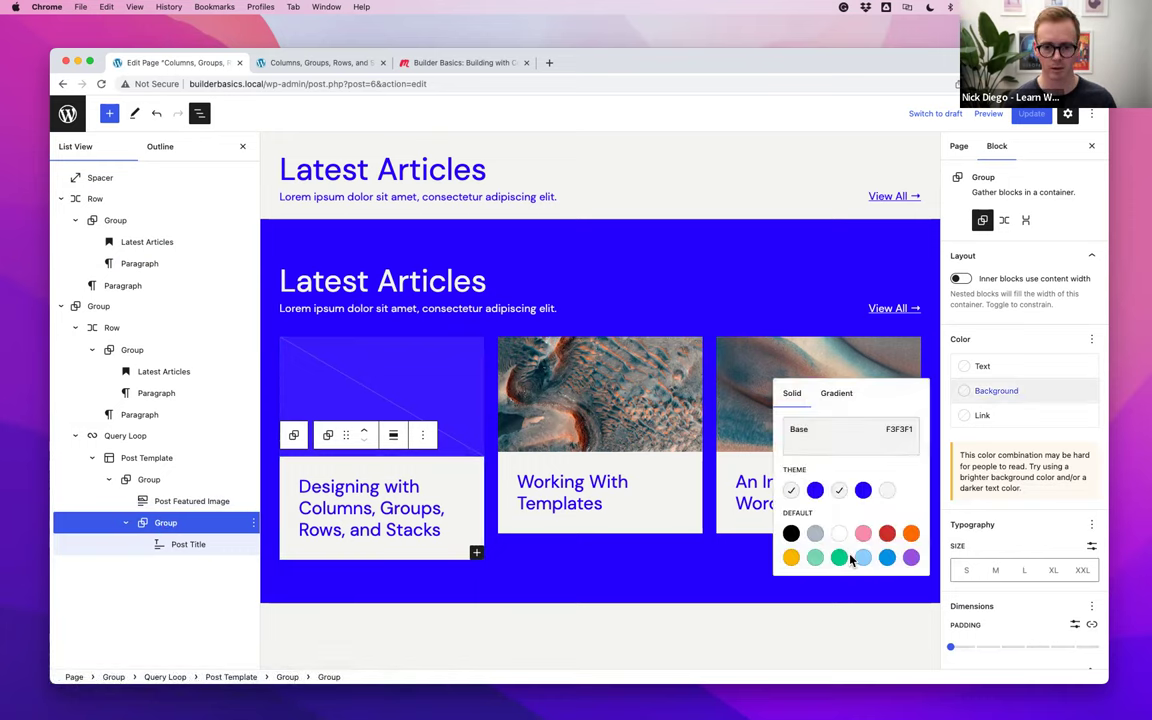
click(863, 533)
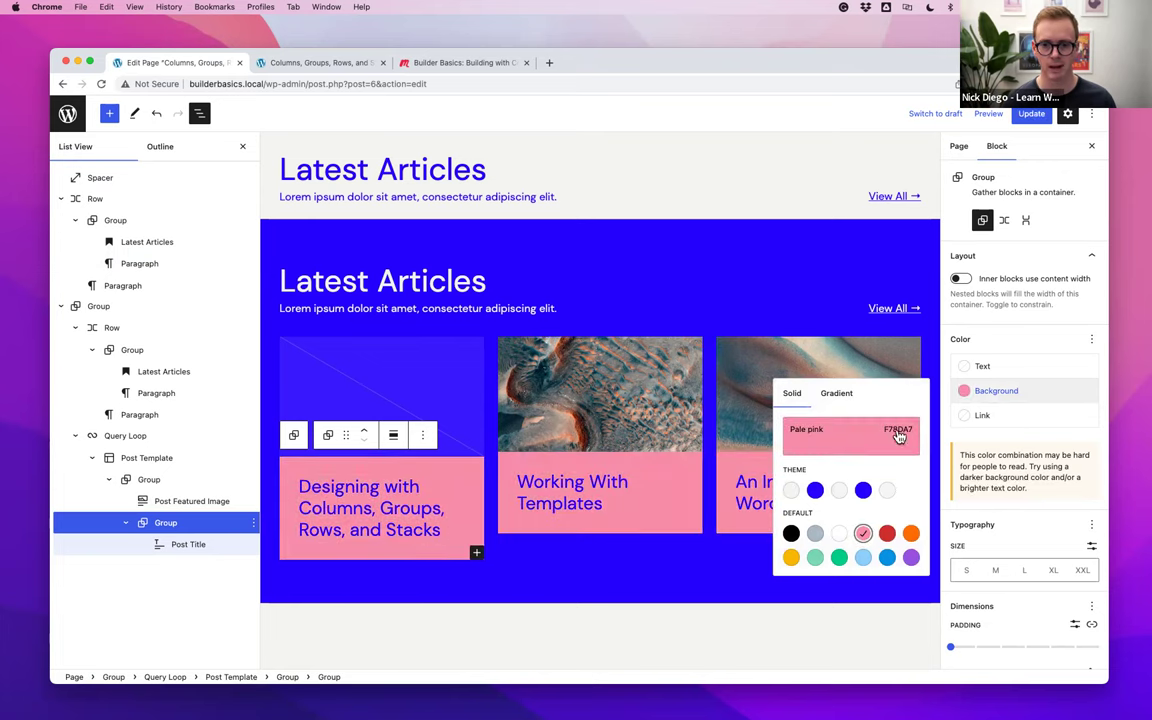
click(791, 490)
Examine the dimension settings of the inner group and the padding and margin of its Post Title block
scroll(1021, 545, down, 5)
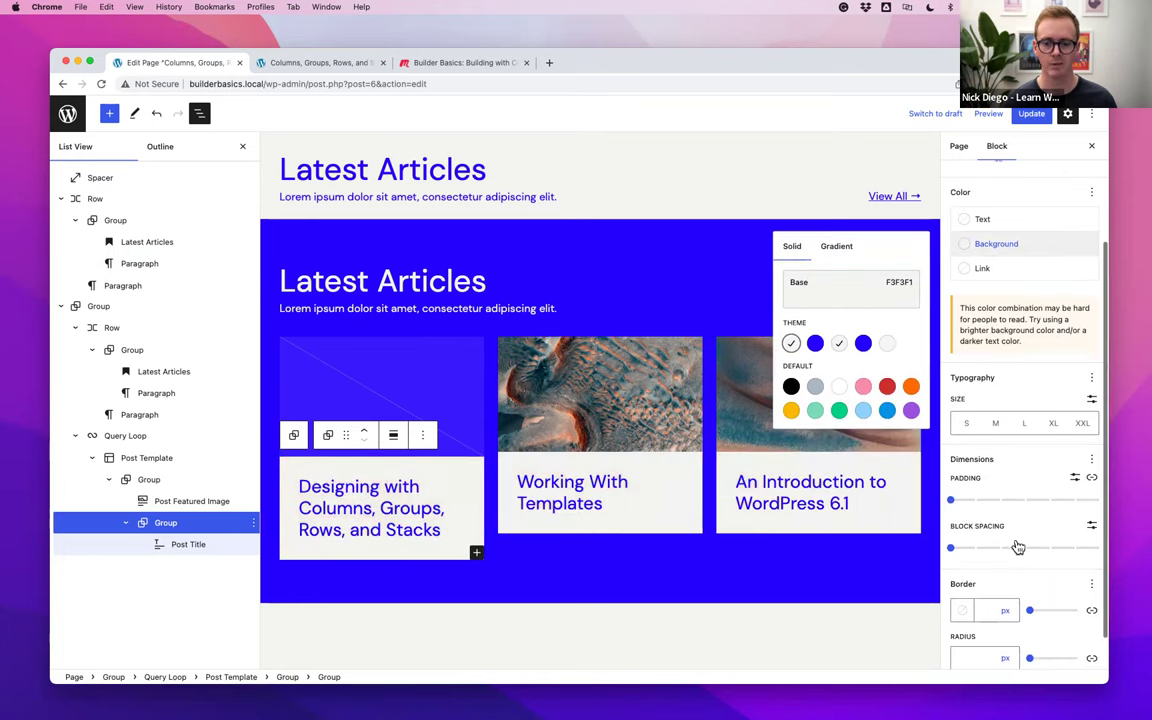
click(160, 545)
click(188, 545)
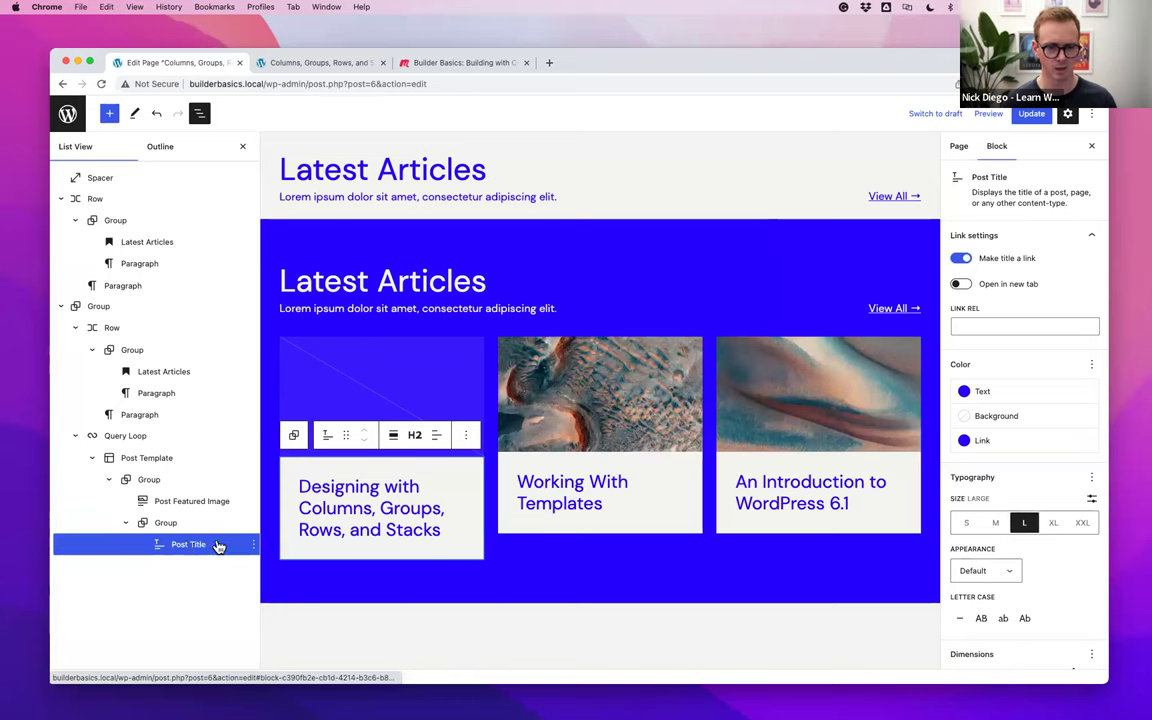
scroll(1000, 560, down, 3)
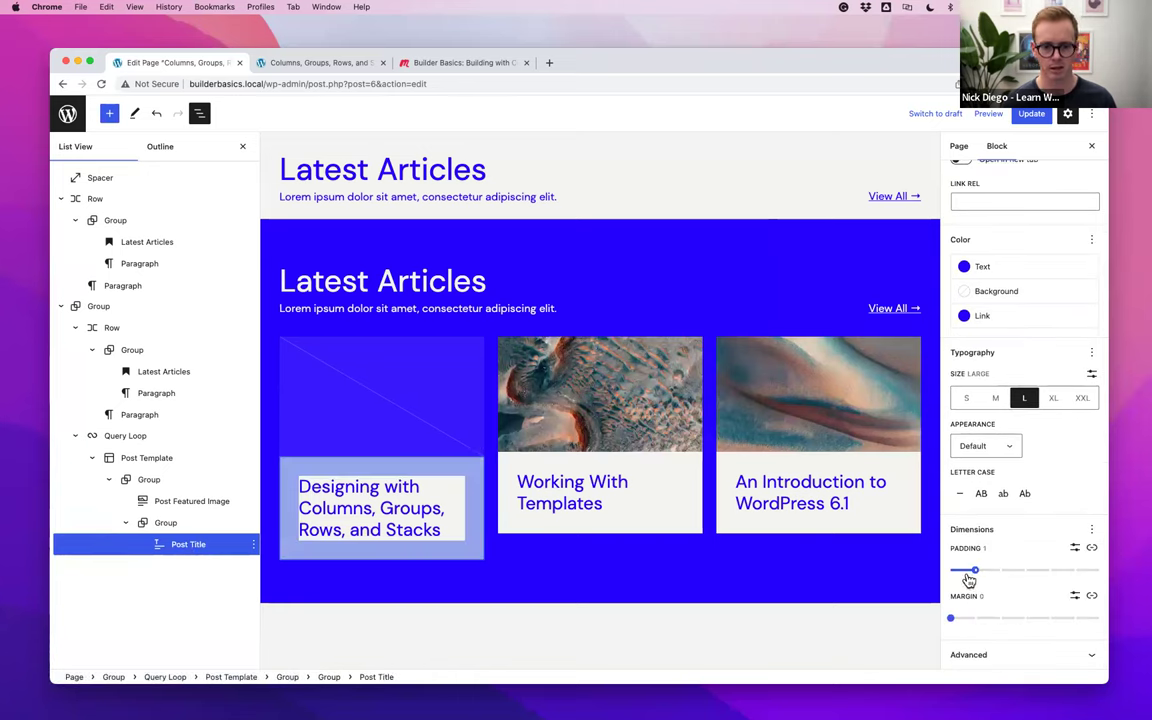
click(166, 522)
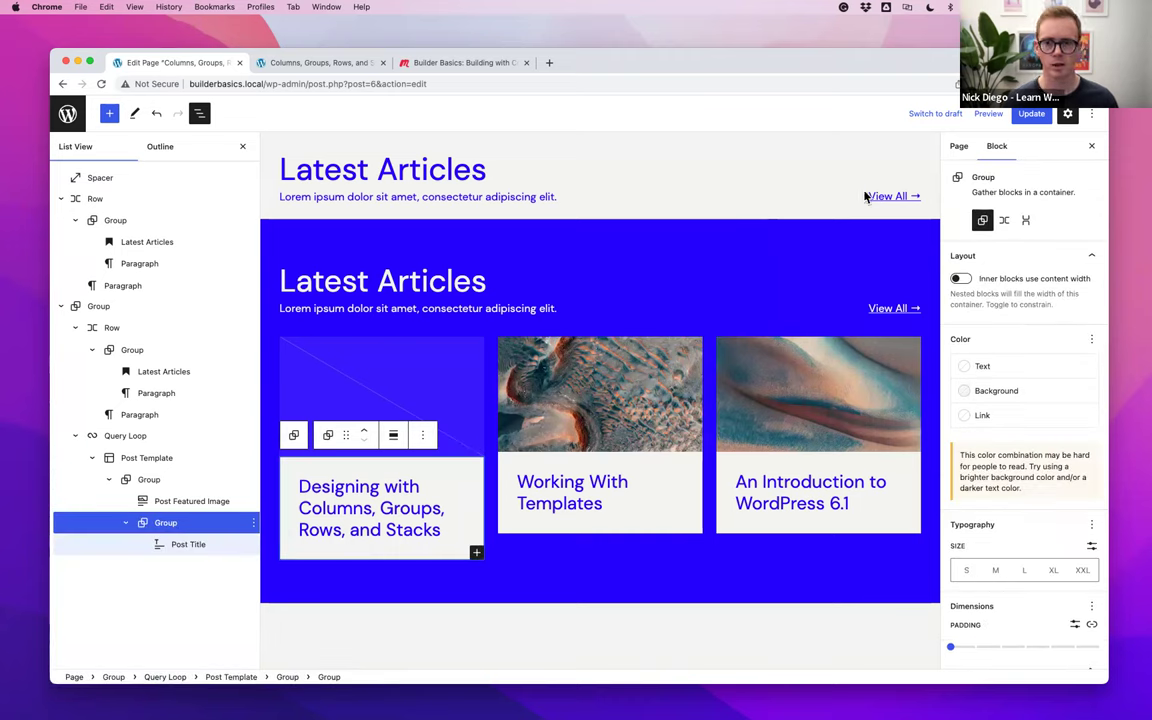
Update the page, view the heights of the article cards in the front-end preview, and return to the page editor
key(super+s)
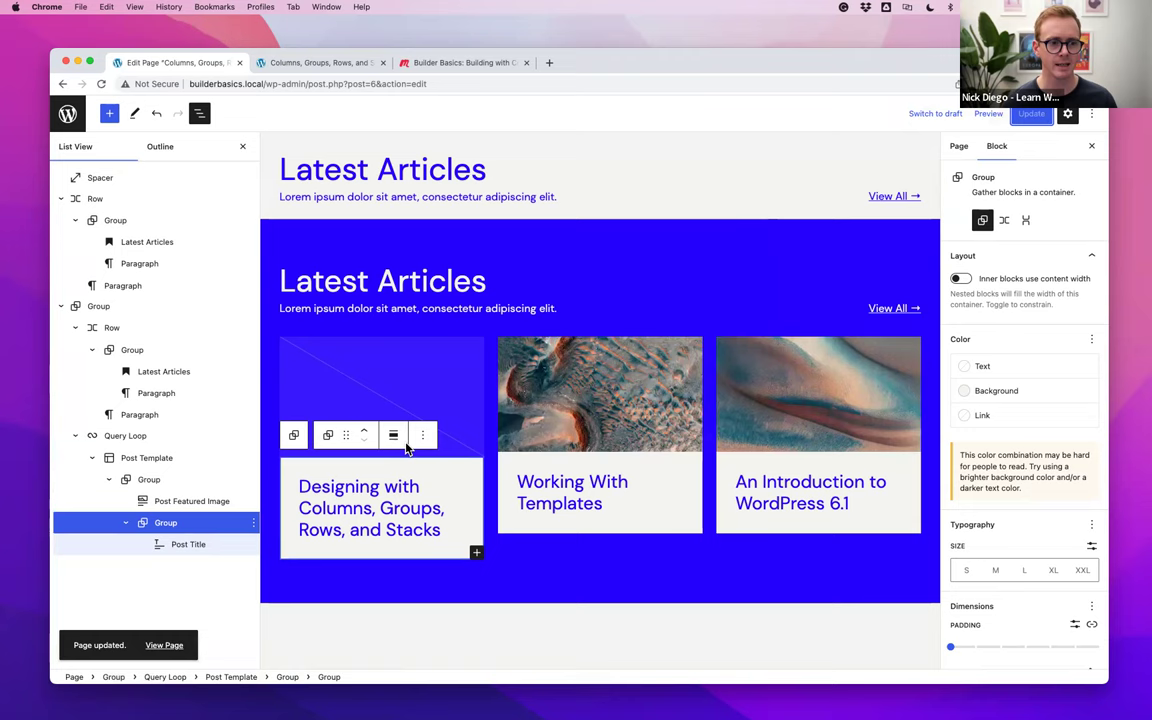
click(318, 62)
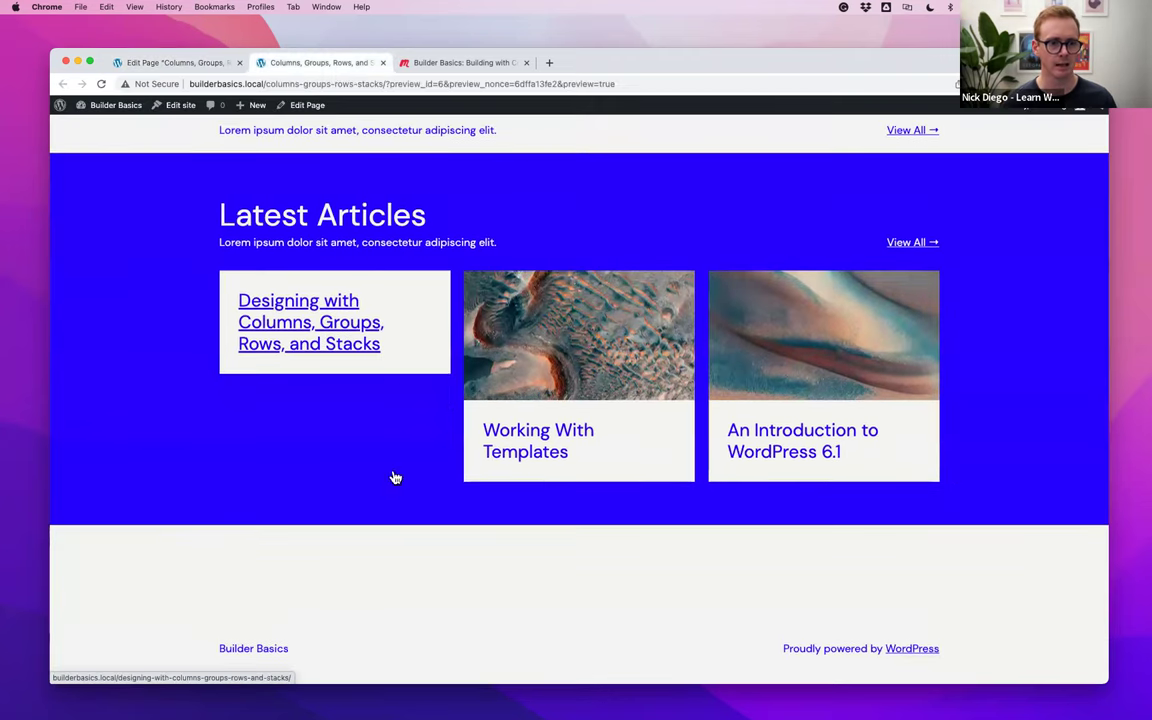
click(168, 64)
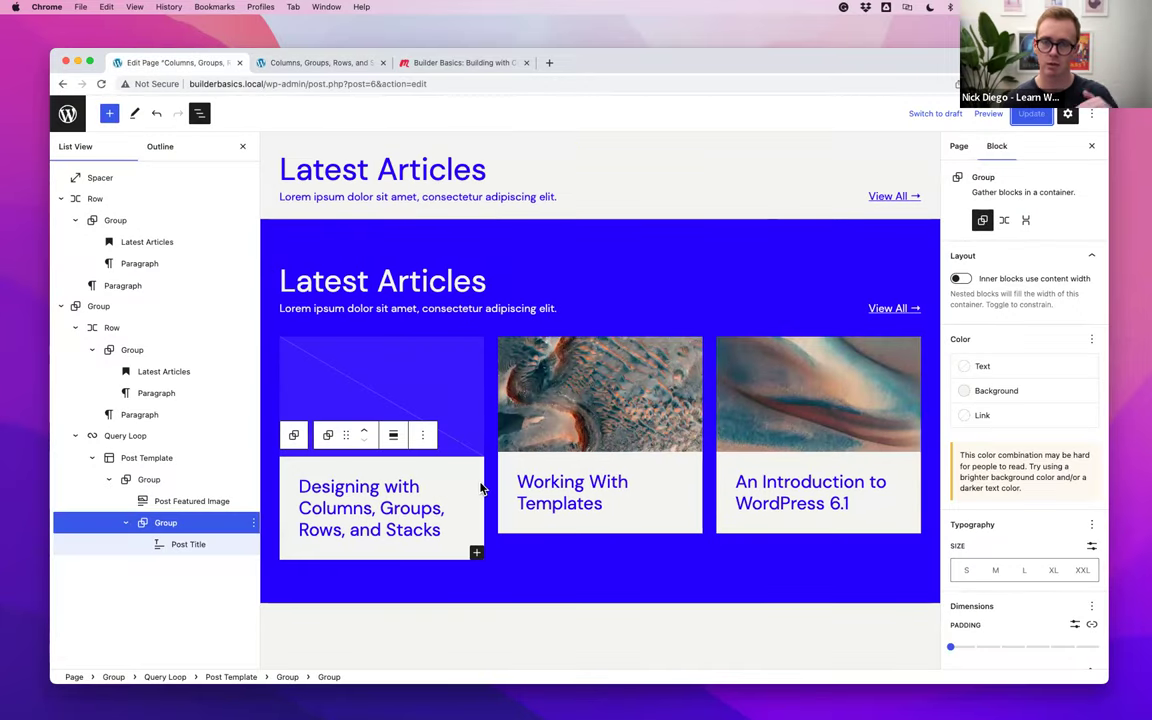
Try the article cards without the Post Featured Image block and undo its removal
click(410, 399)
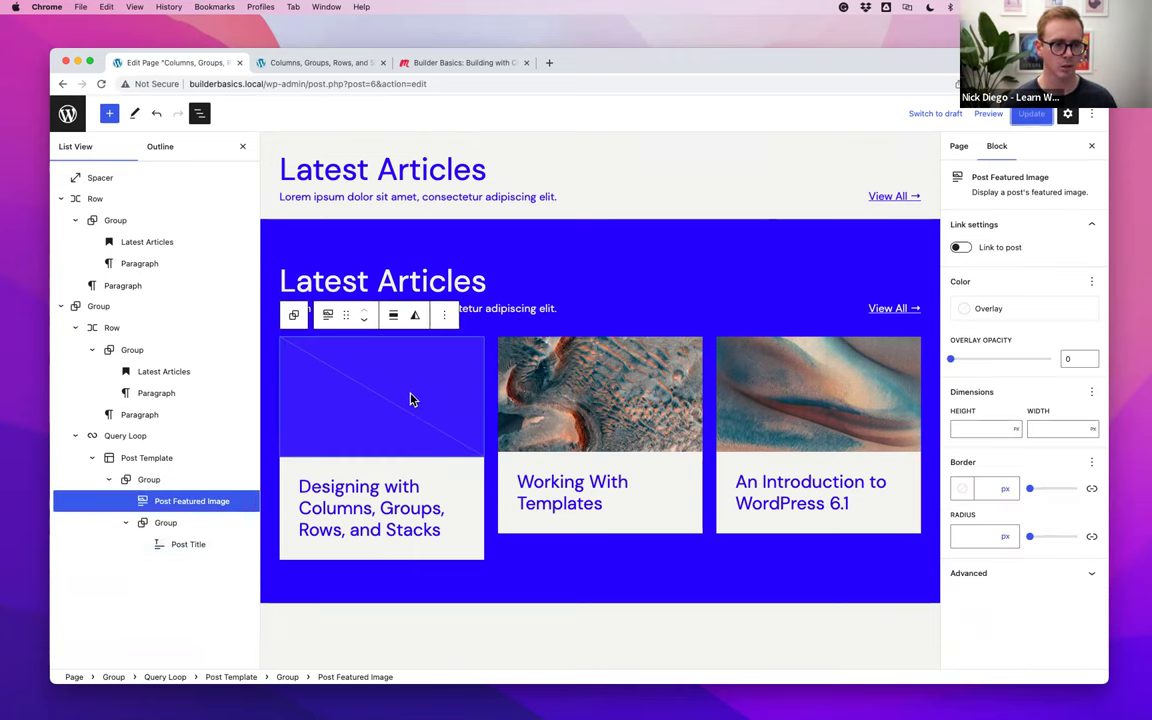
click(446, 315)
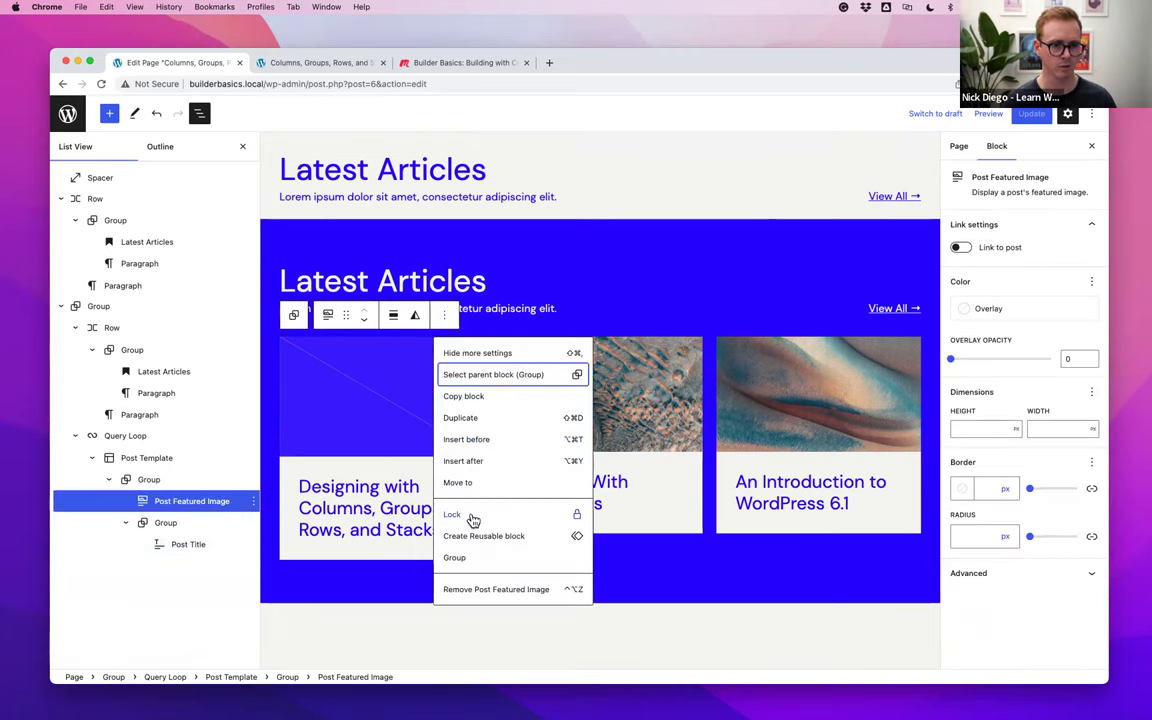
click(490, 589)
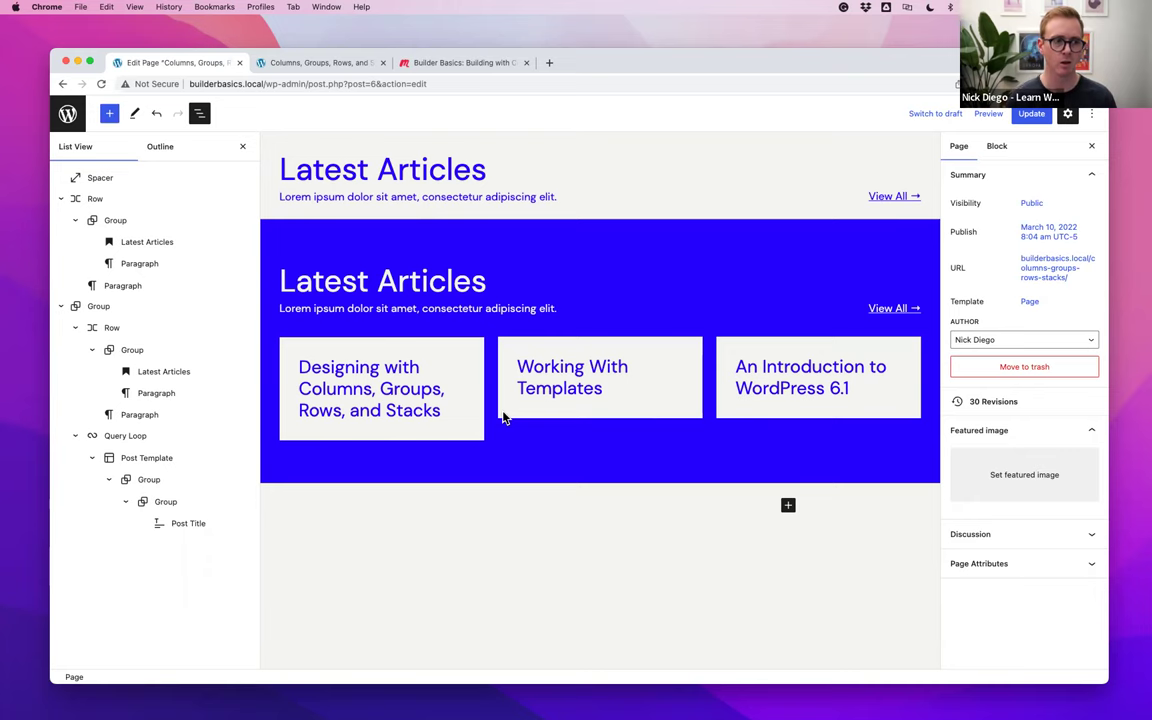
click(155, 115)
Enable the minimum height option on the outer card group inside the Post Template and set it to 100%
click(166, 485)
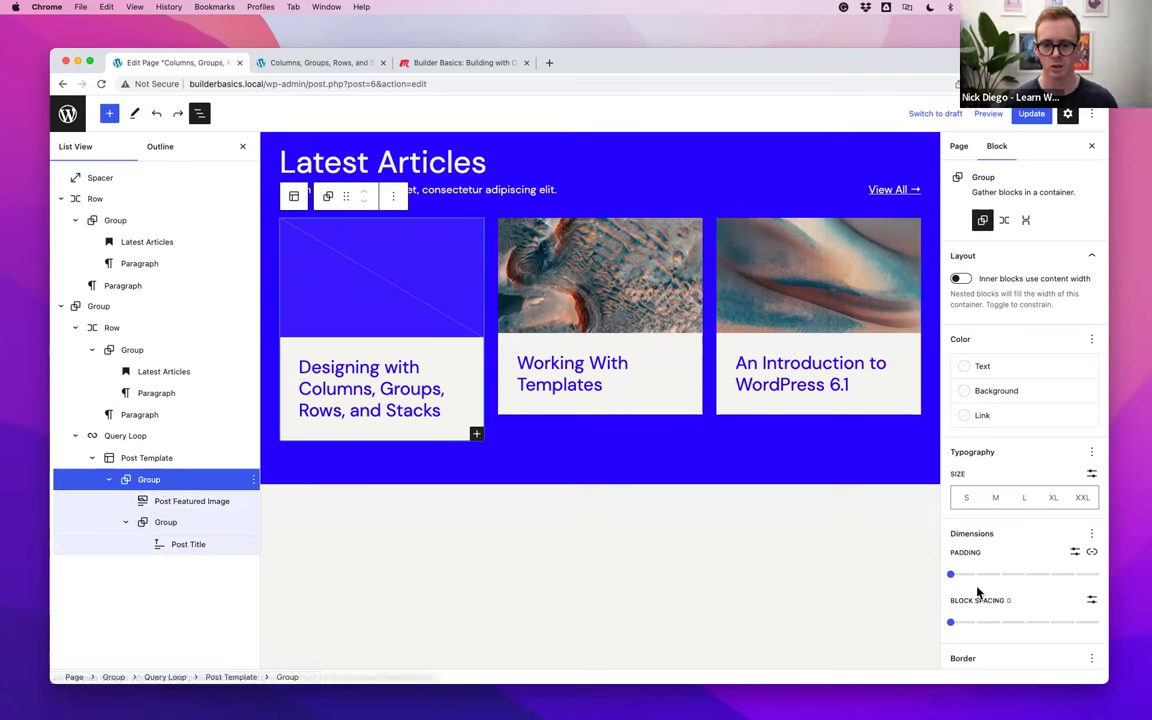
scroll(984, 588, down, 2)
click(1091, 451)
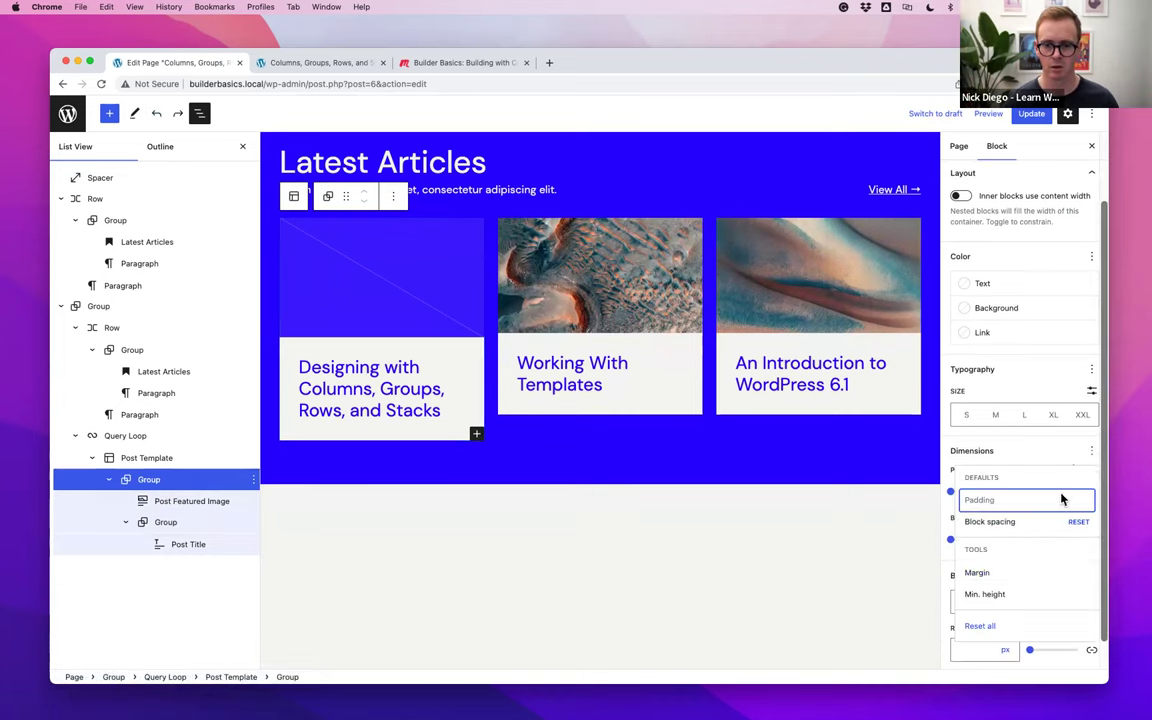
click(985, 594)
key(Escape)
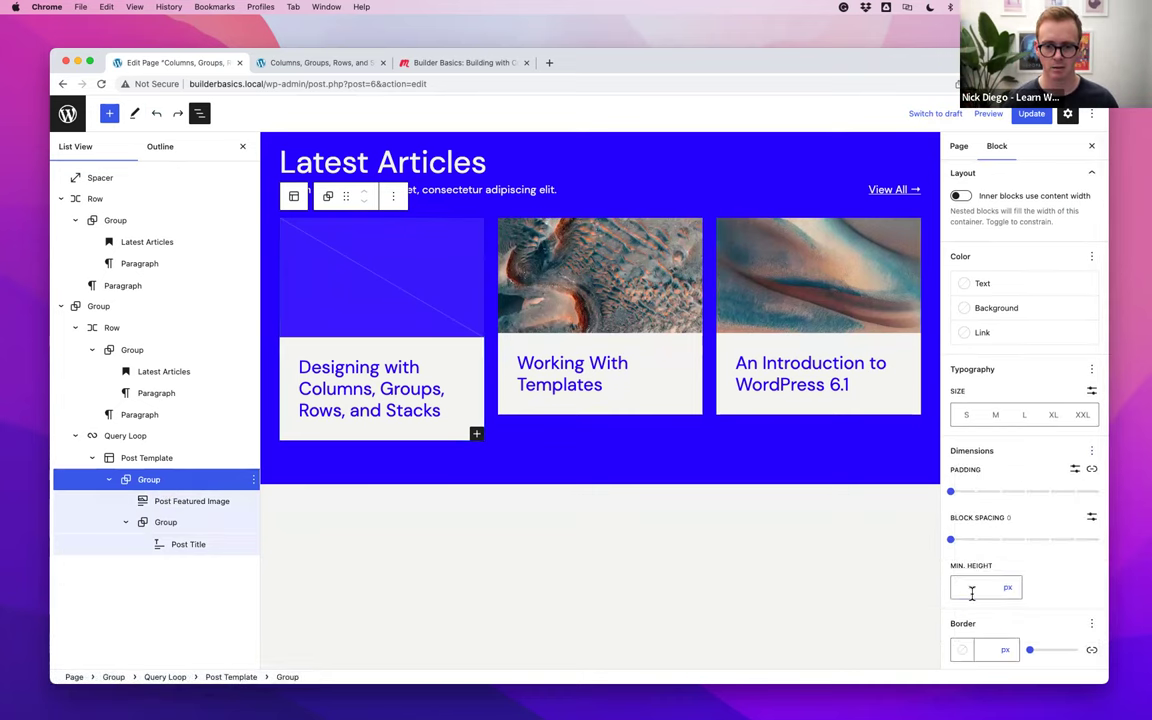
click(1008, 588)
click(1013, 601)
click(972, 590)
text(100)
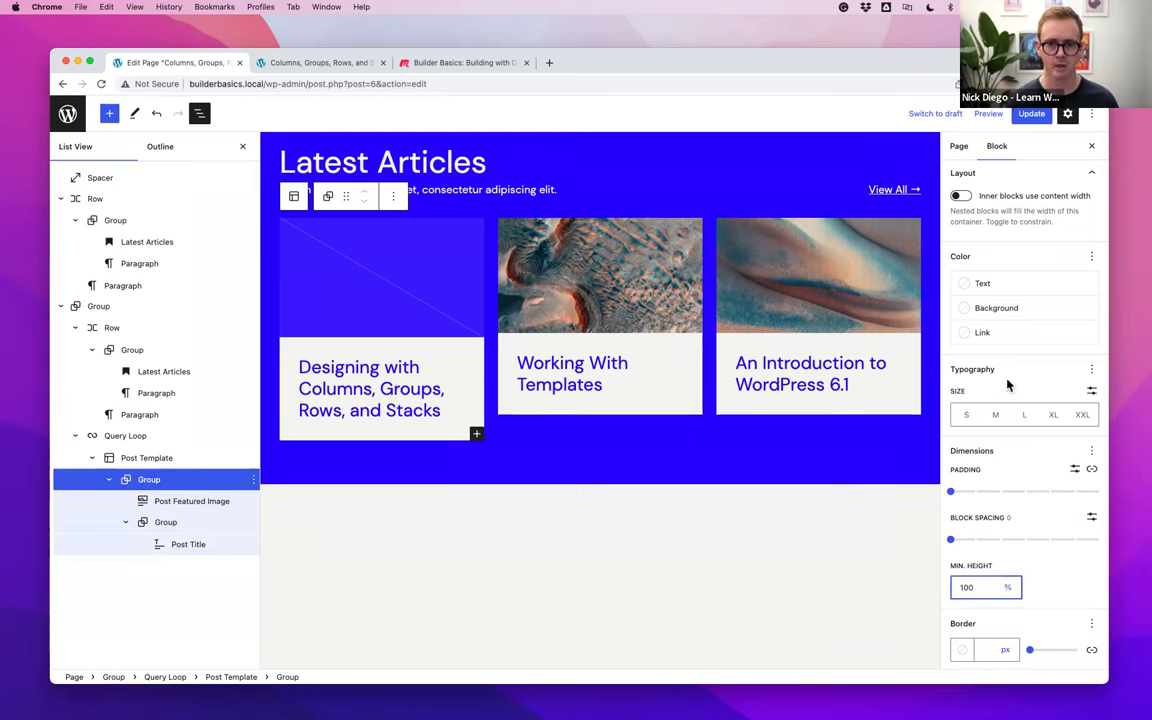
Give the outer card group a Pale pink background to show how far it stretches behind each card
click(975, 308)
click(863, 451)
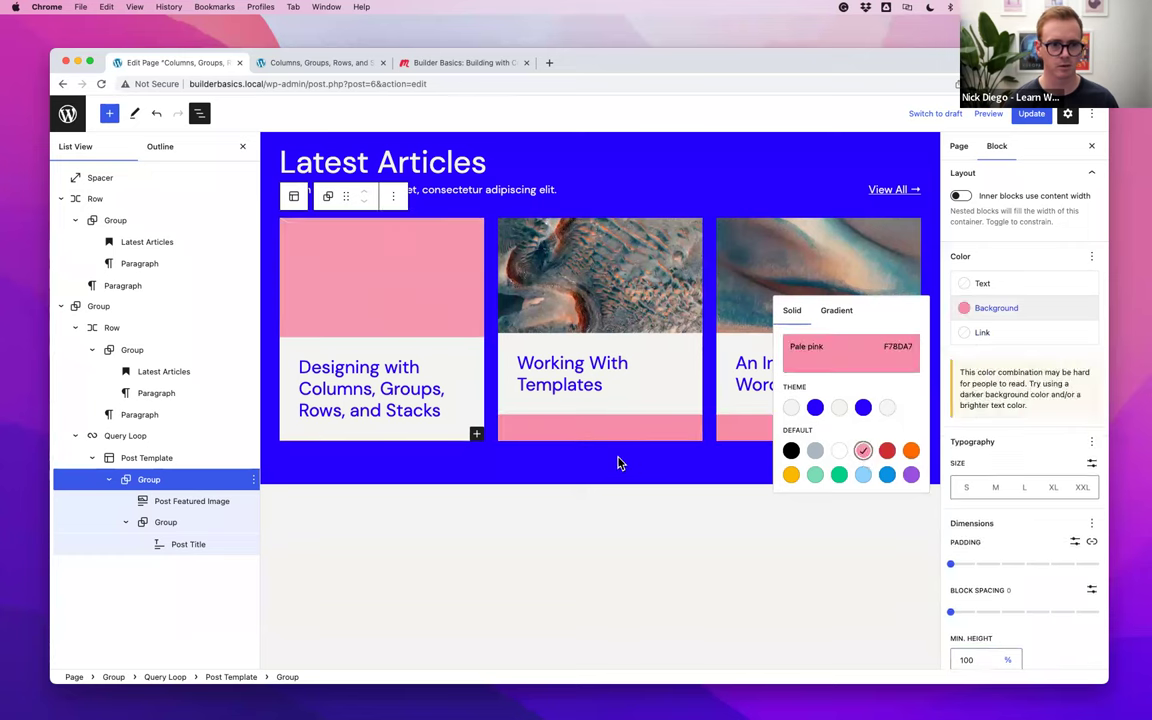
click(704, 483)
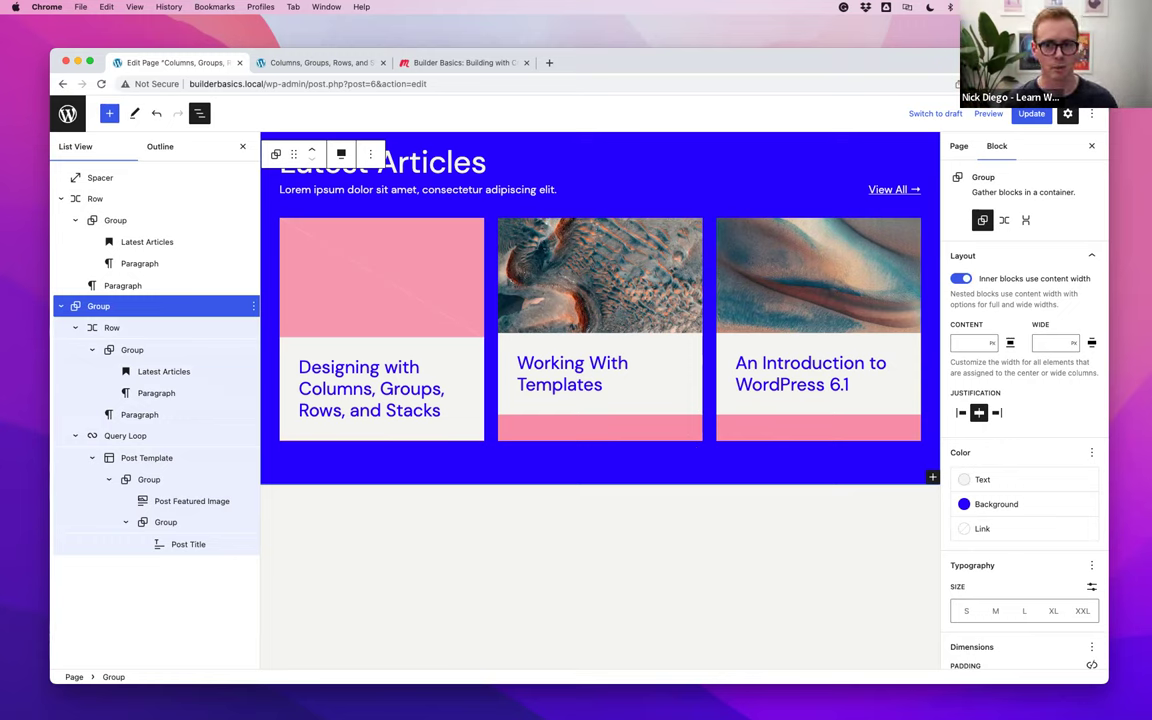
Update the page and load its front-end address without the preview parameters to view the article cards
click(1028, 116)
click(356, 64)
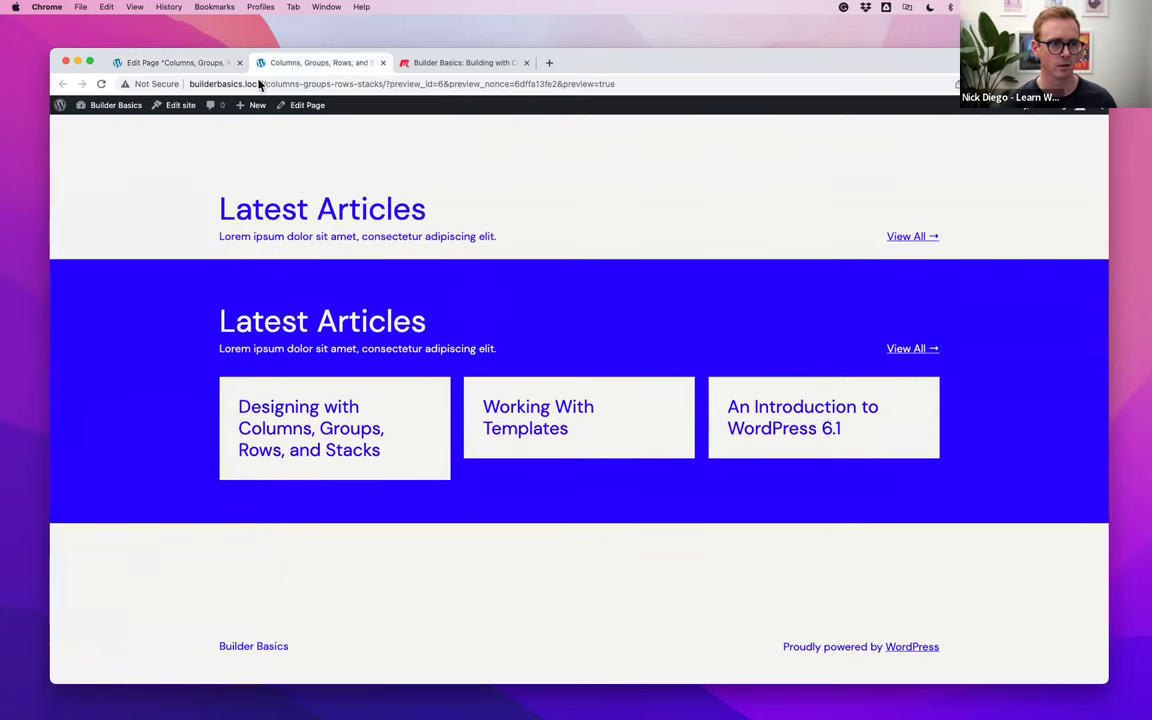
click(158, 63)
click(320, 63)
drag(630, 85, 390, 77)
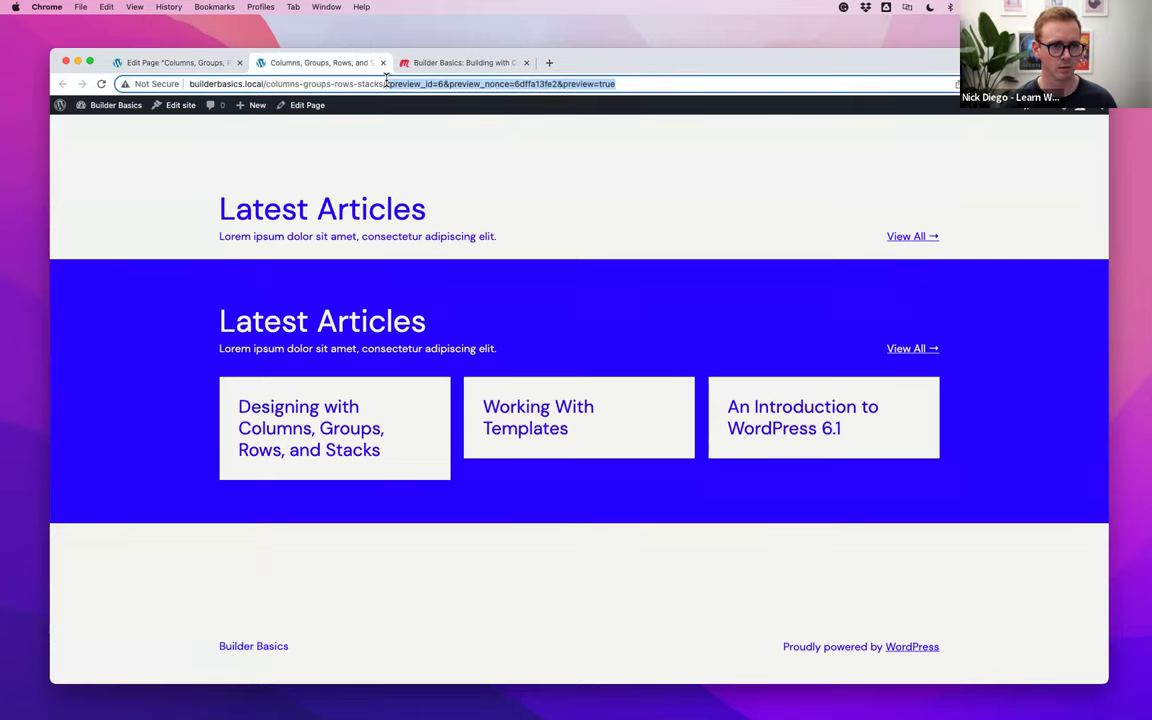
key(BackSpace)
key(Return)
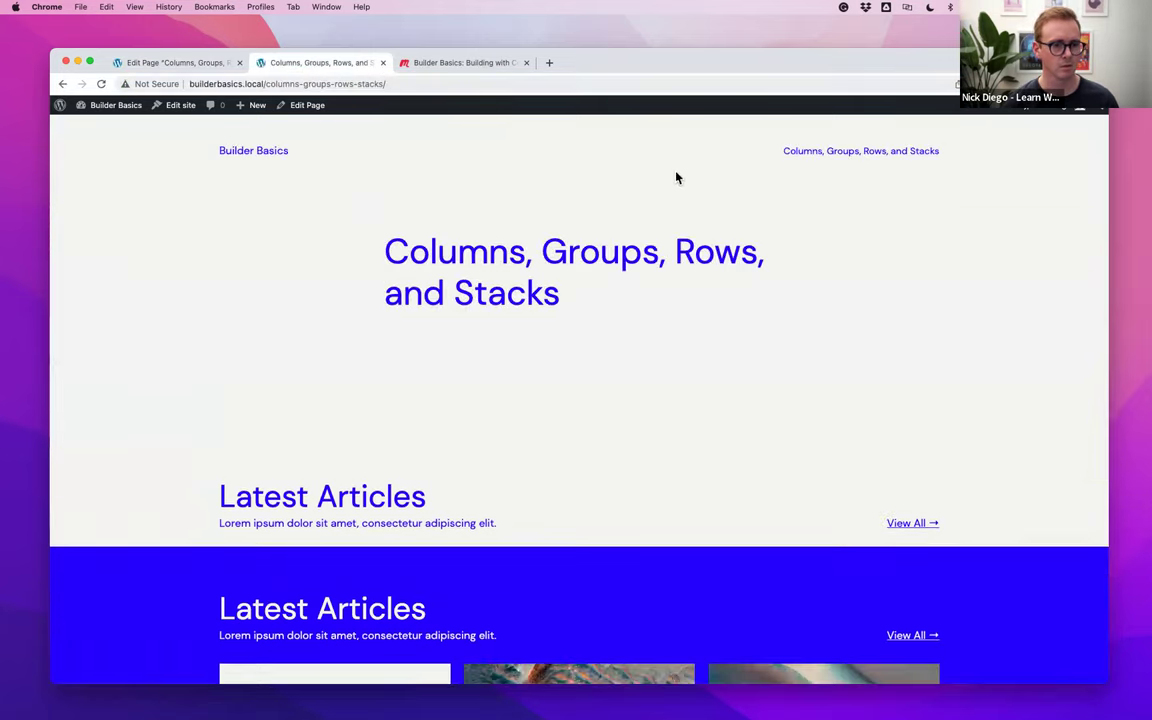
scroll(689, 188, down, 3)
scroll(689, 188, down, 3)
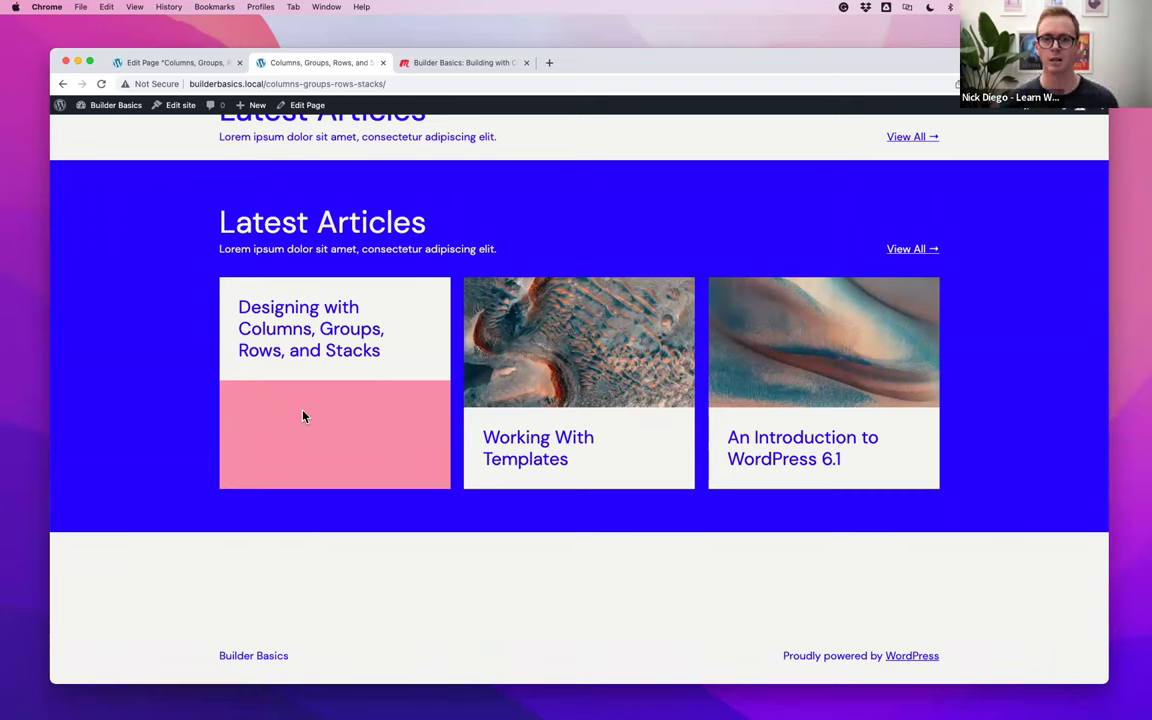
Return to the page editor and set the background of the outer card group in the Post Template to Base
click(180, 62)
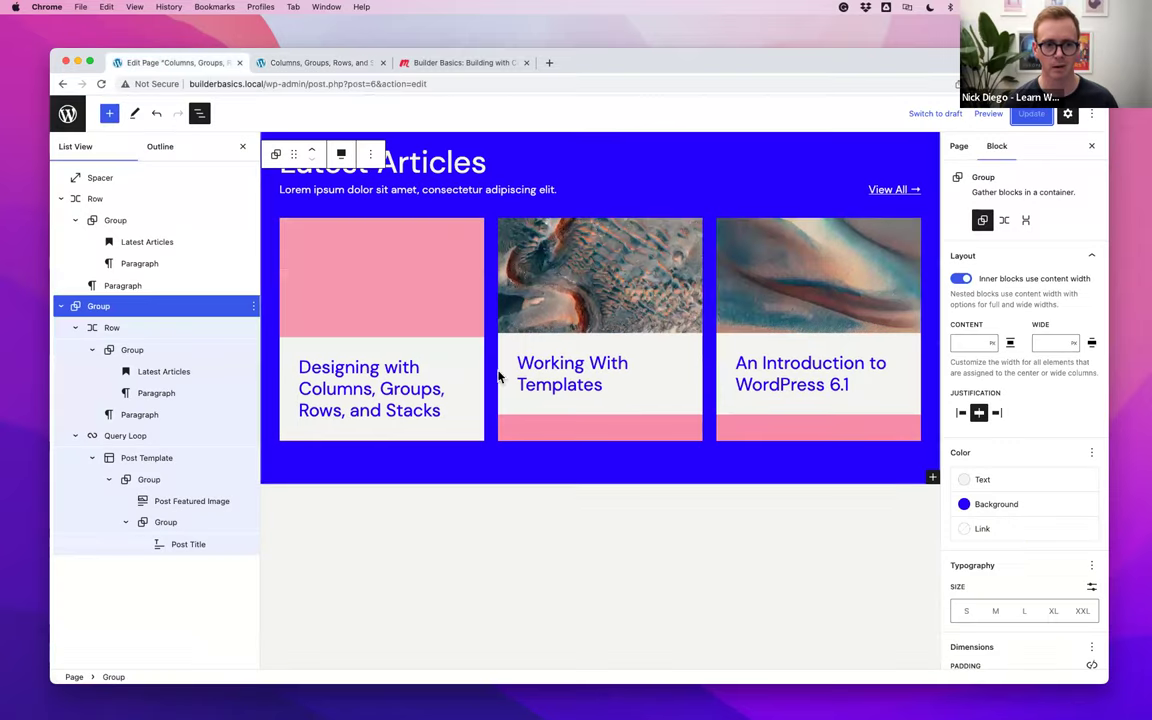
drag(145, 479, 192, 494)
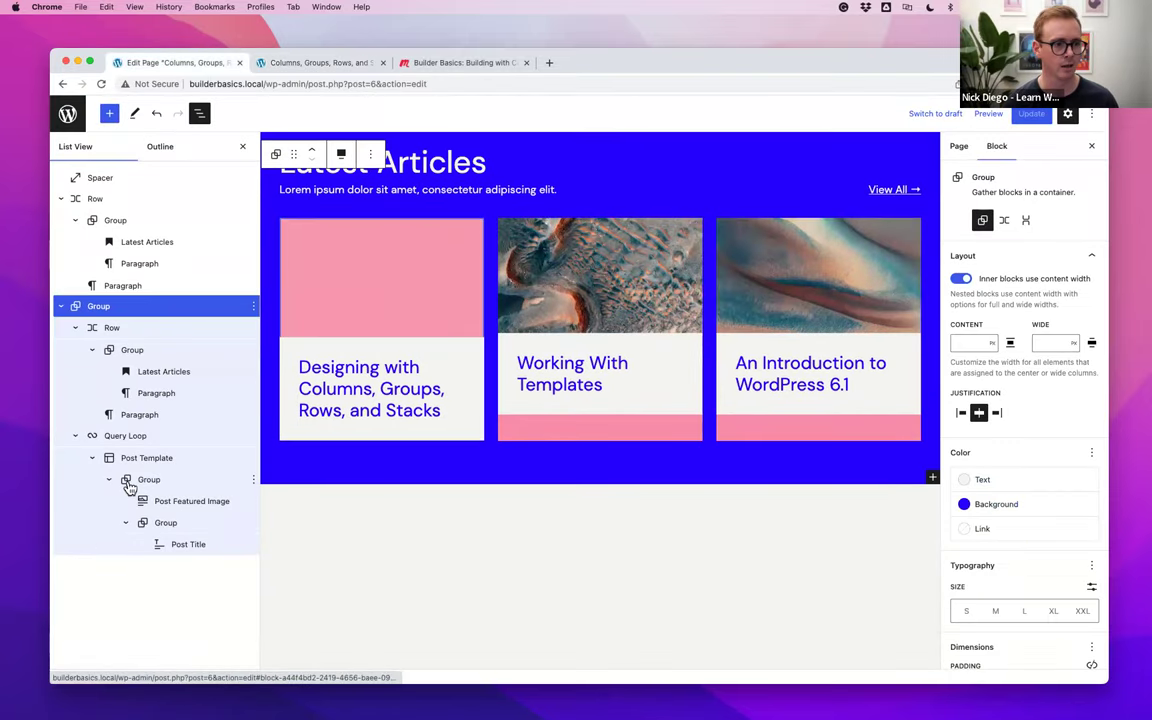
click(140, 480)
click(975, 390)
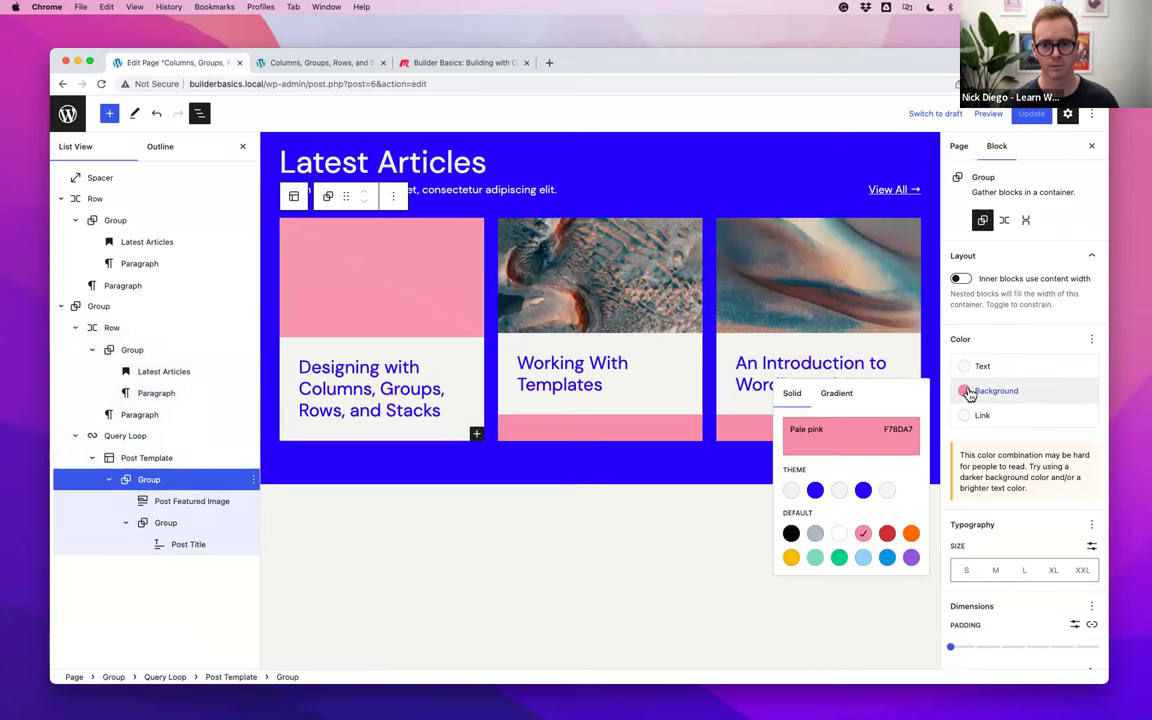
click(790, 490)
Update the page, view the reloaded cards on the front end, and check the outer card group's dimension settings in the editor
click(1031, 113)
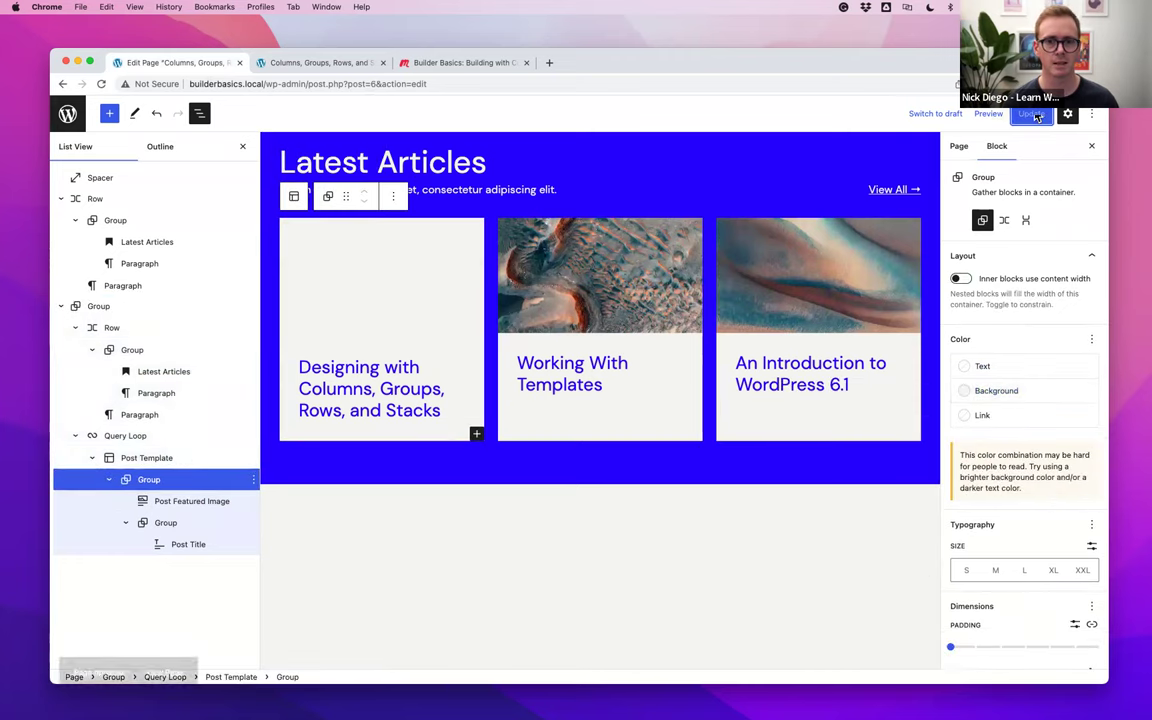
click(285, 62)
key(super+r)
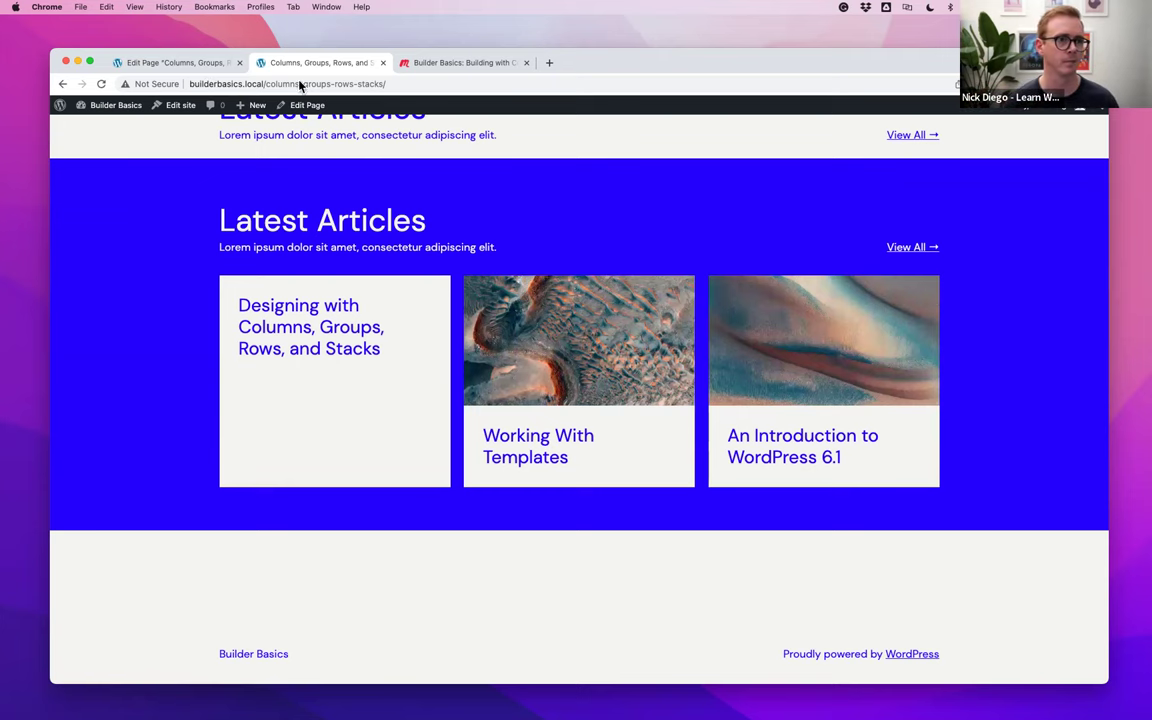
click(170, 62)
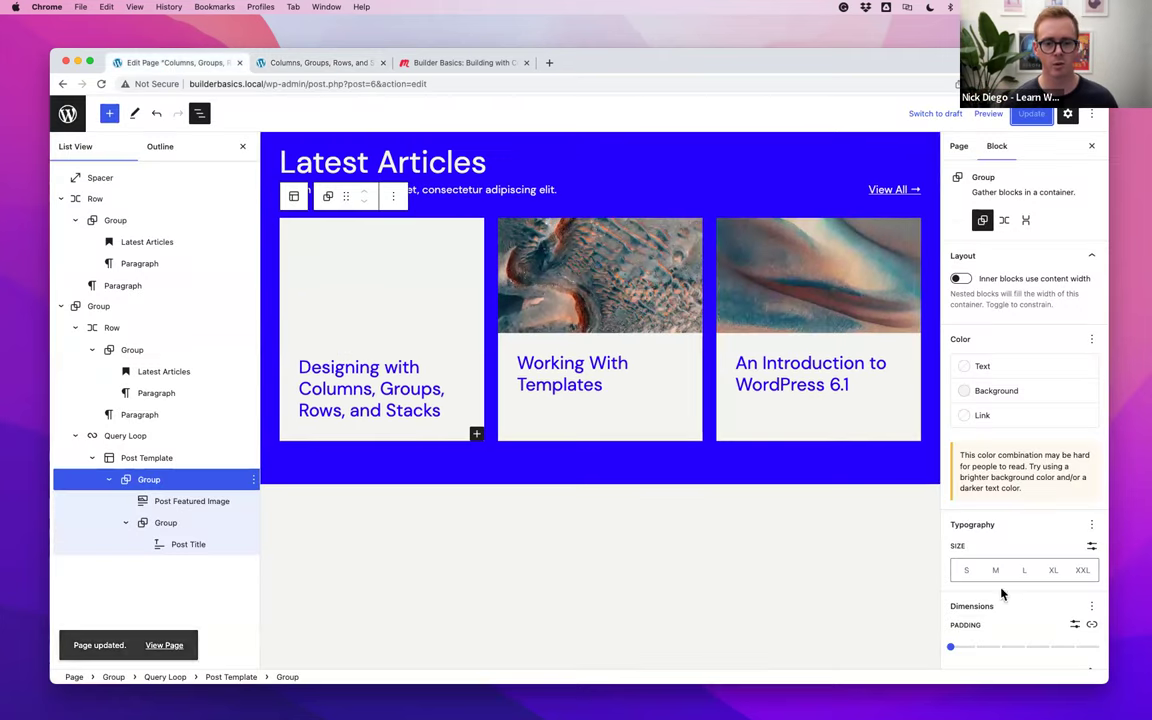
scroll(1002, 594, down, 5)
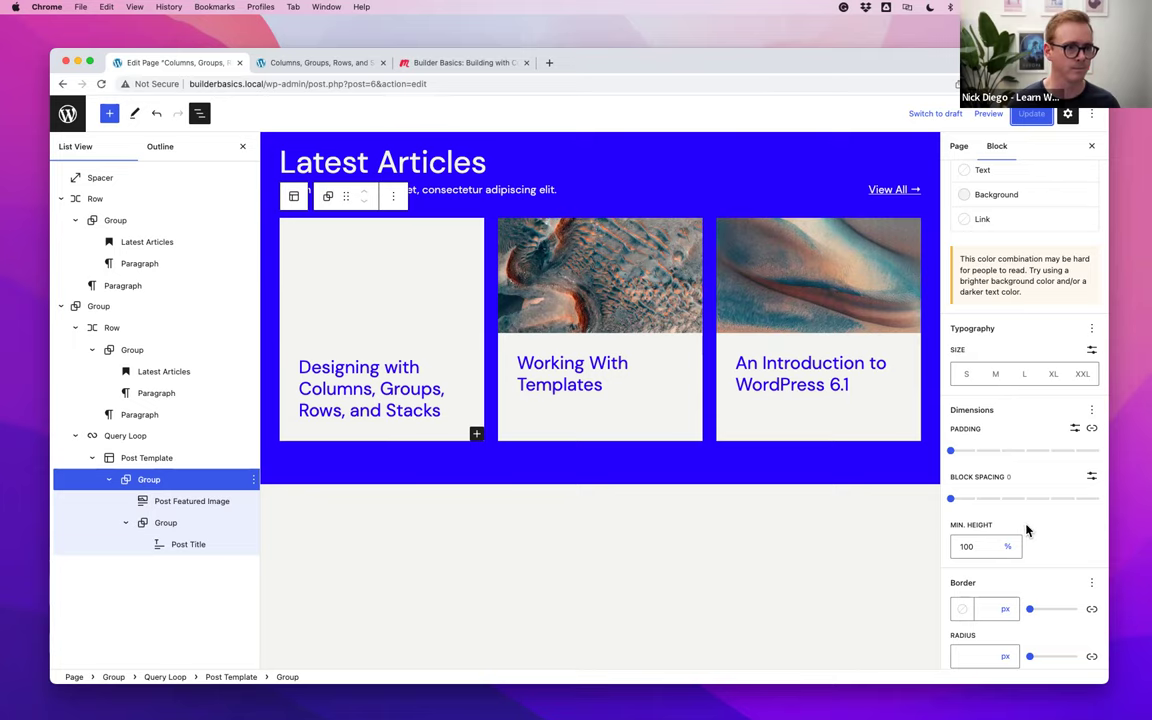
Leave the page editor for the dashboard and open the site editor
click(70, 115)
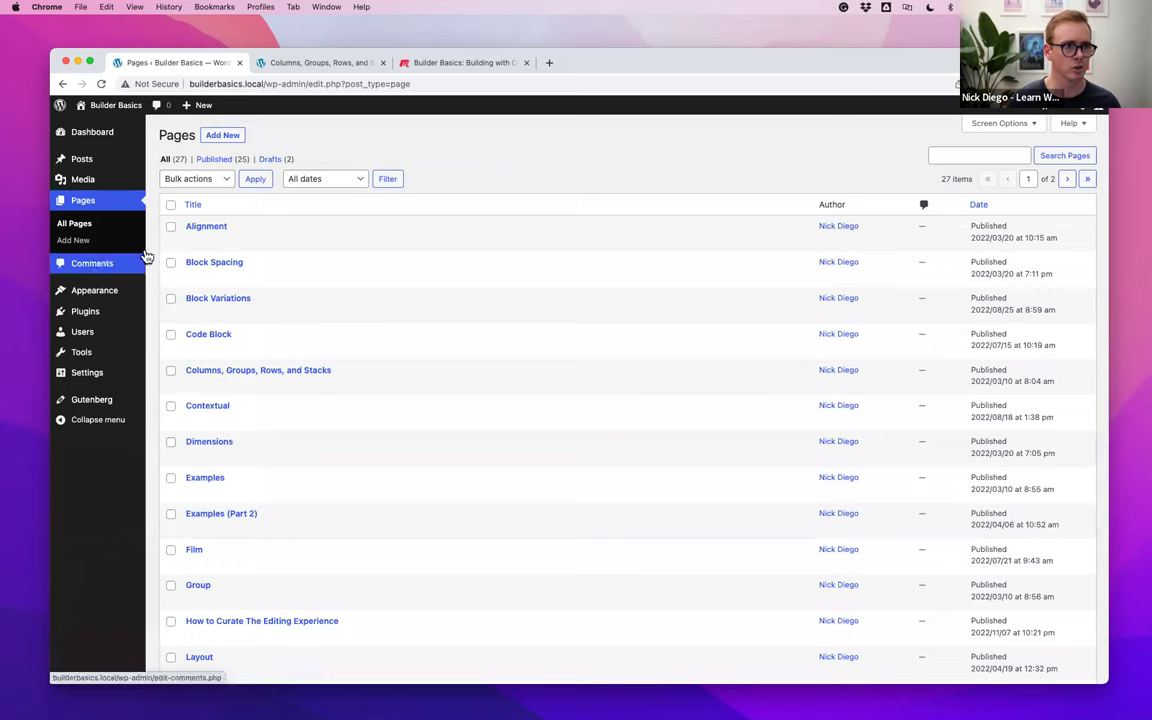
mouse_move(118, 294)
click(170, 310)
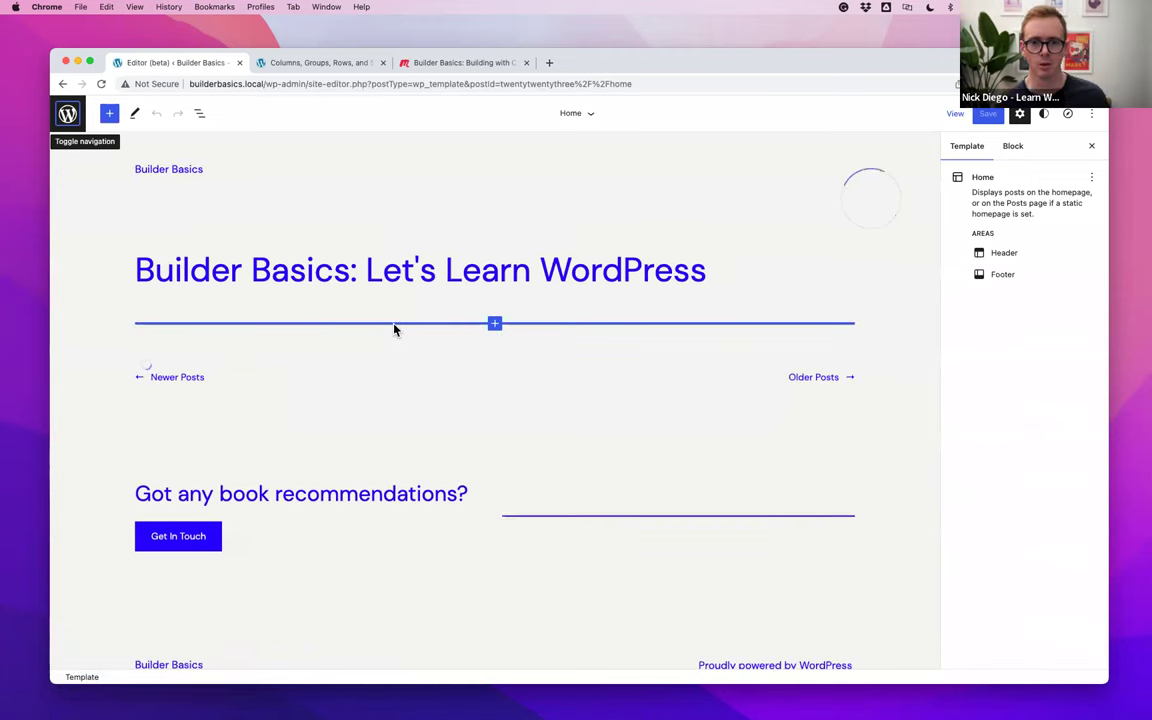
Switch to the front-end page and open the "Designing with Columns, Groups, Rows, and Stacks" article from its card
click(292, 63)
scroll(586, 265, up, 5)
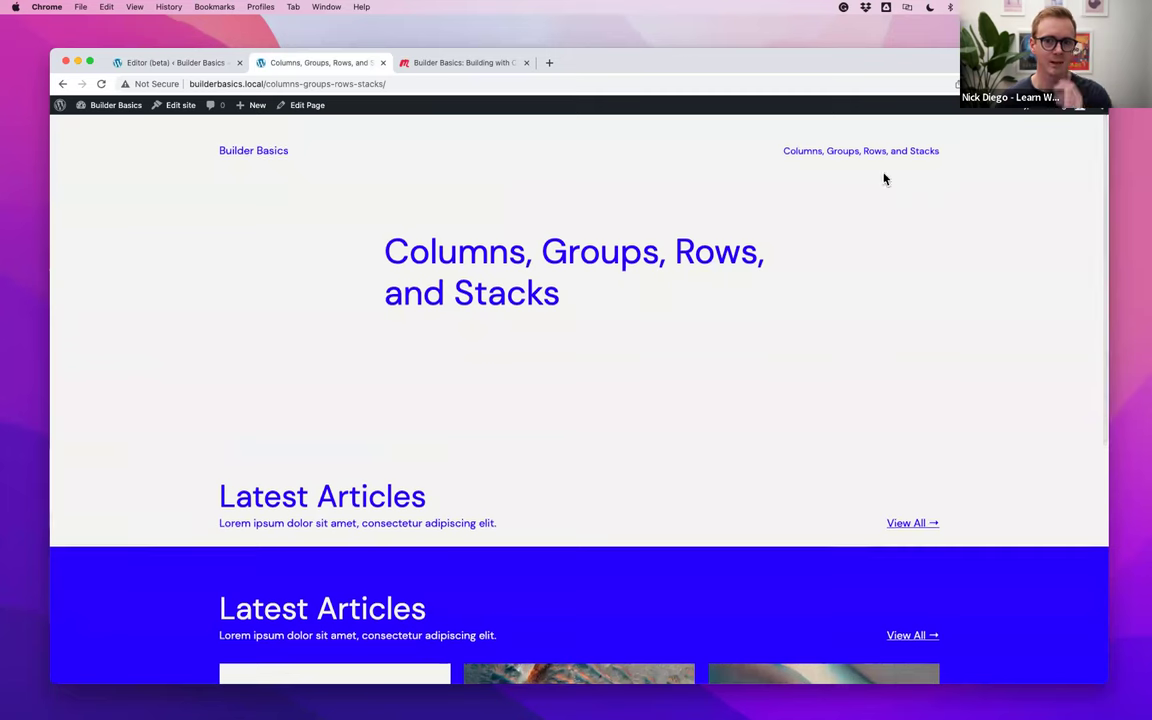
scroll(354, 249, down, 5)
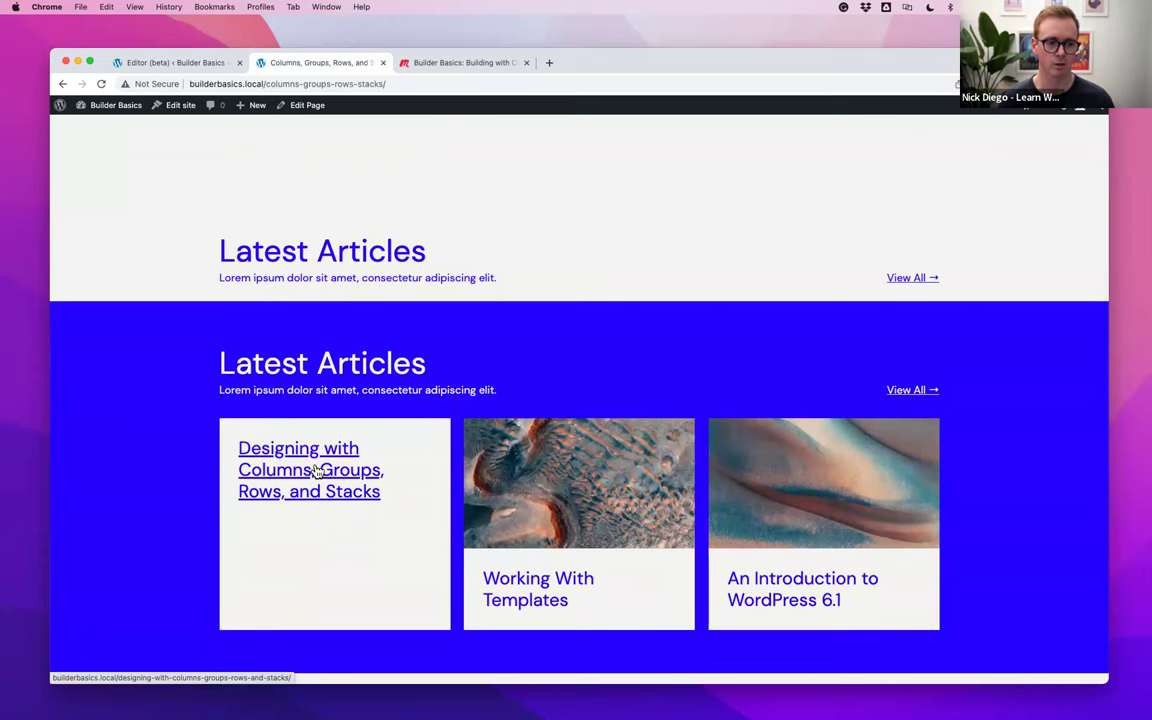
click(382, 470)
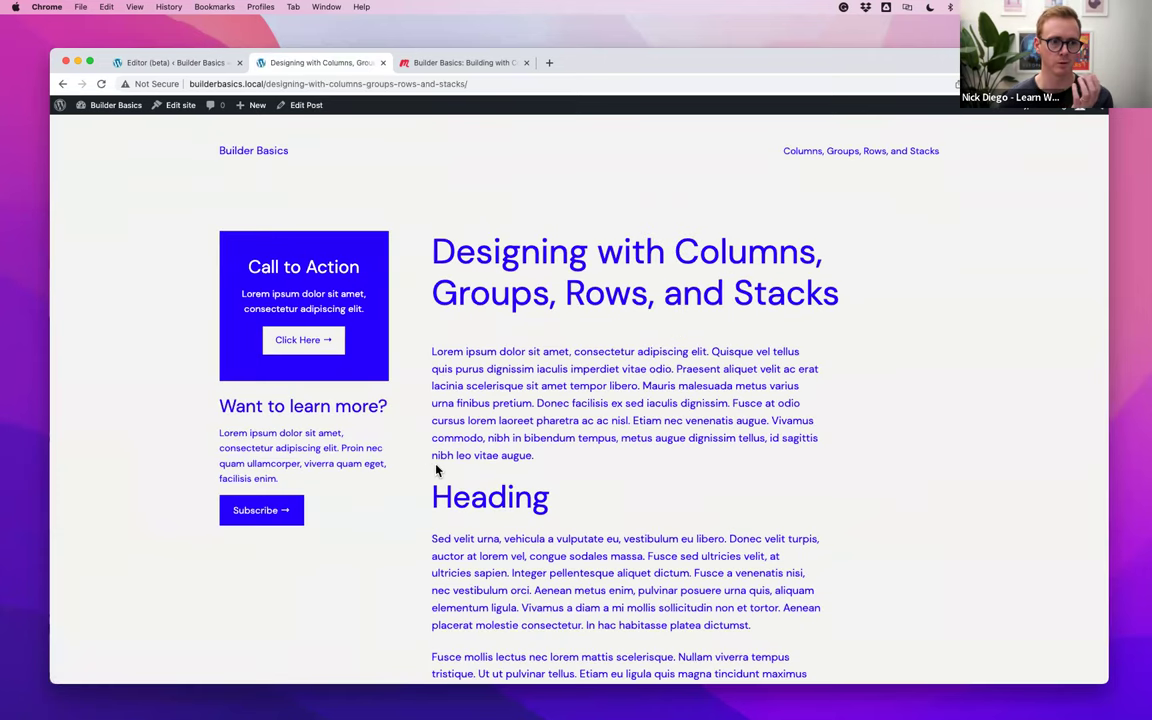
Look over the opened article's two-column layout, with the call-to-action sidebar beside the title and content
scroll(725, 455, down, 2)
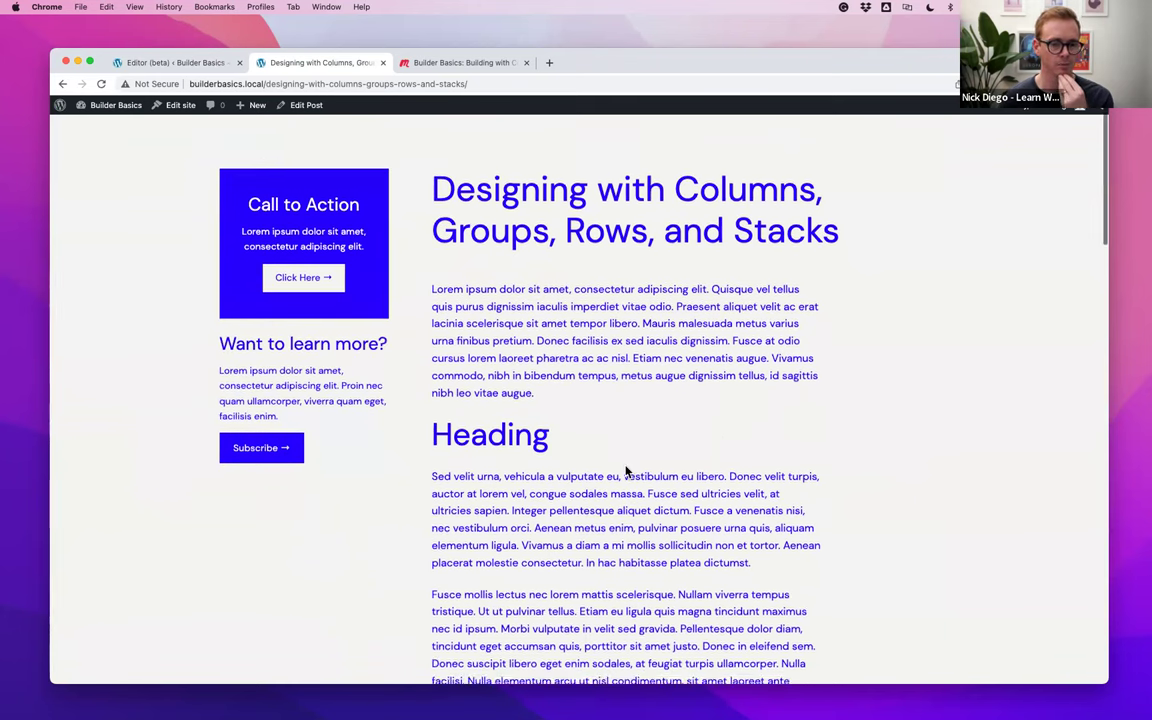
scroll(625, 470, up, 2)
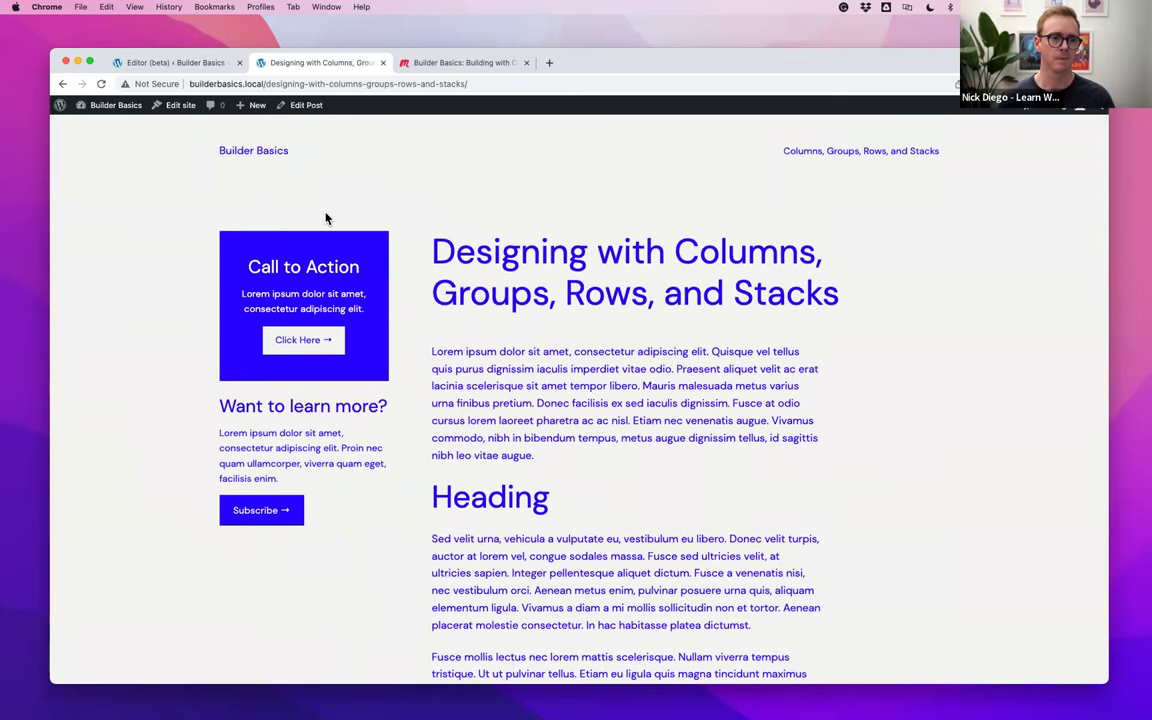
scroll(436, 480, down, 2)
scroll(436, 482, up, 2)
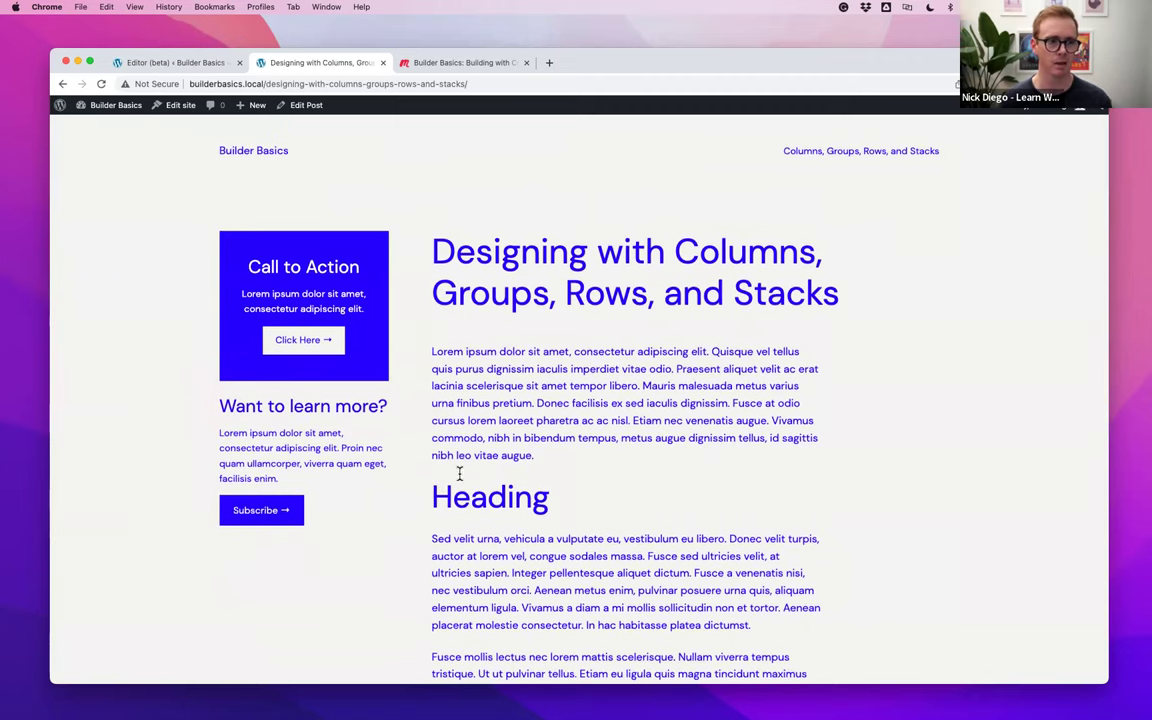
Go back to the Latest Articles cards, open the "Working With Templates" article and look through its layout
click(60, 84)
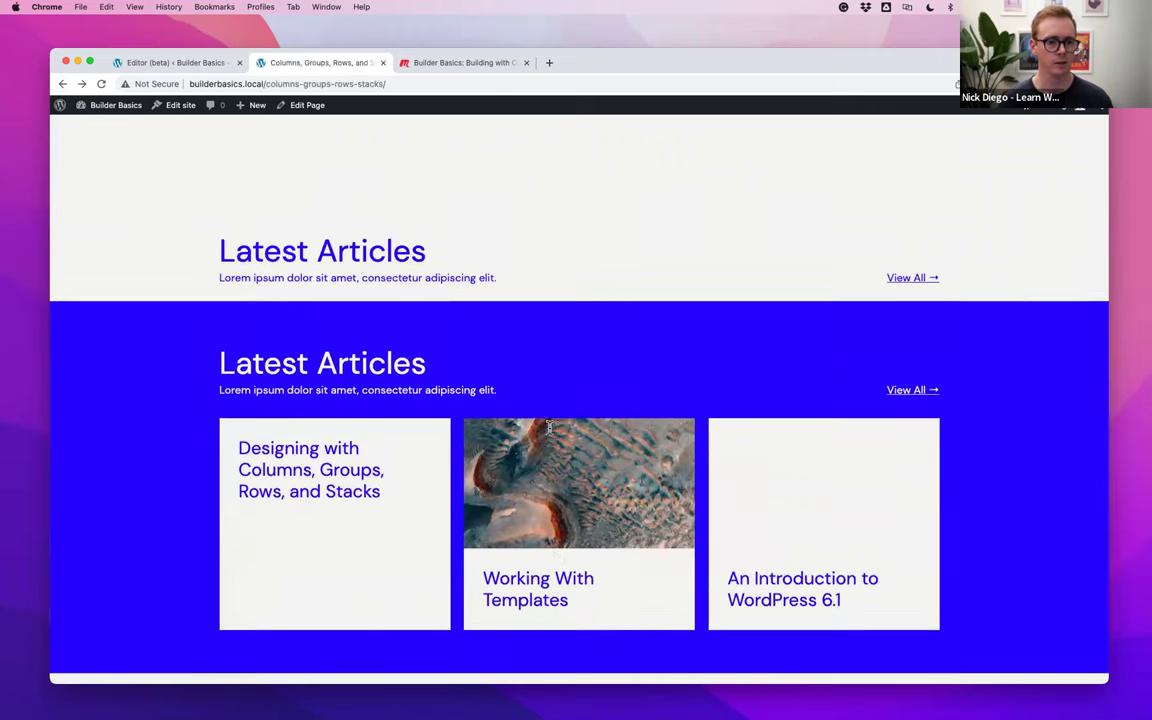
click(535, 455)
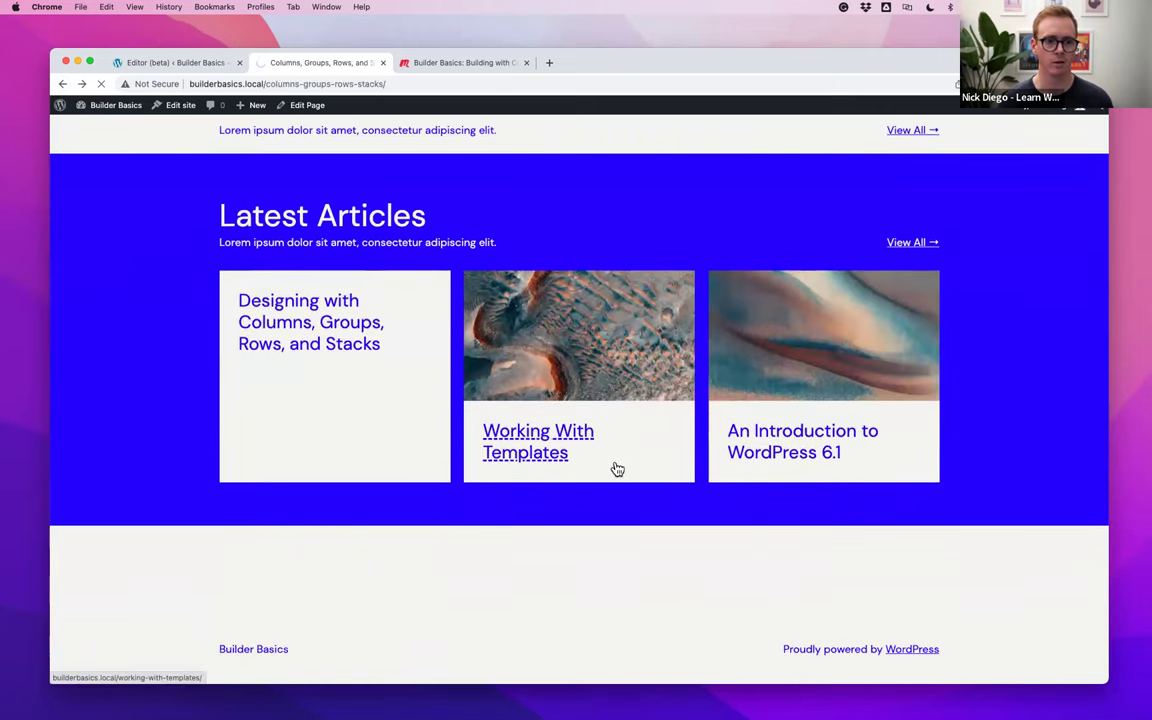
scroll(620, 466, down, 5)
scroll(620, 466, up, 4)
scroll(620, 466, down, 10)
scroll(620, 460, up, 6)
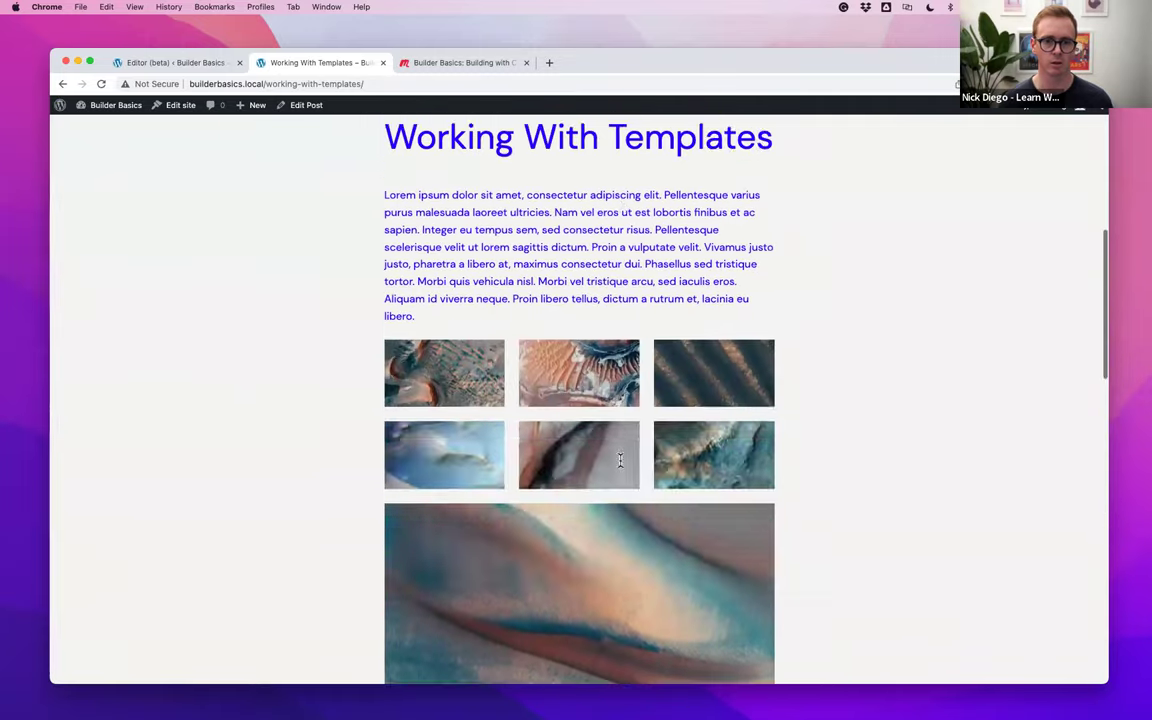
scroll(620, 460, up, 5)
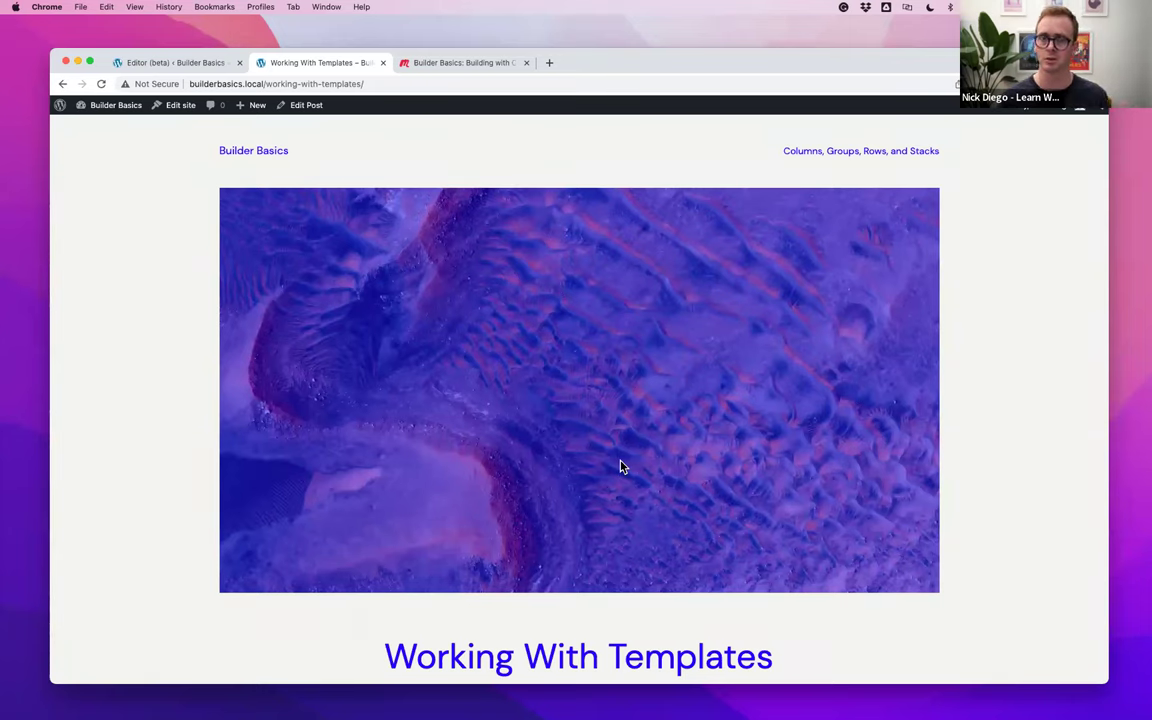
Return to the site editor and create a custom template named "Sidebar Column Demo"
click(200, 62)
click(69, 115)
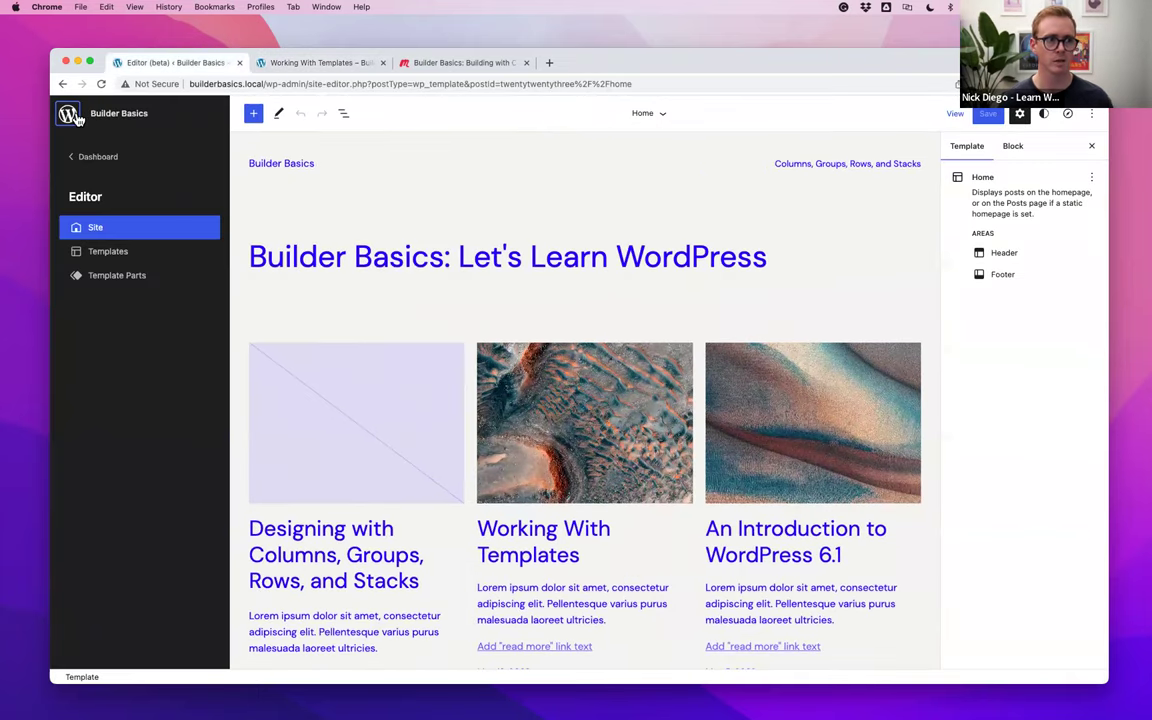
click(115, 248)
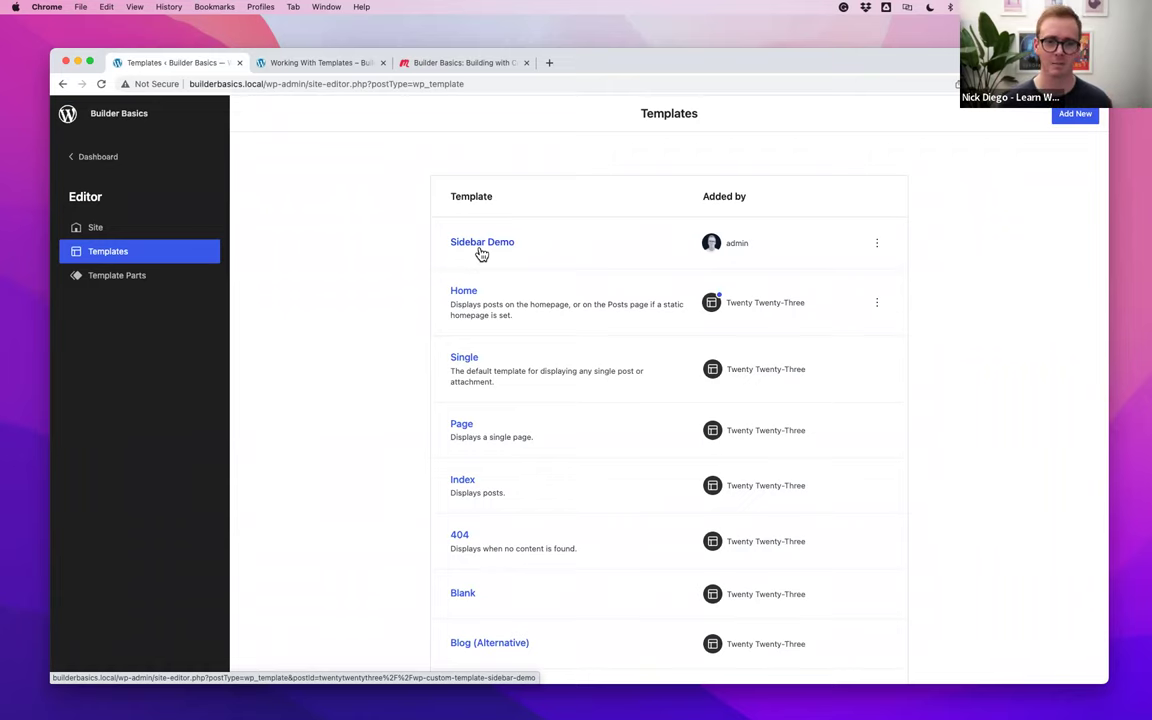
click(1073, 116)
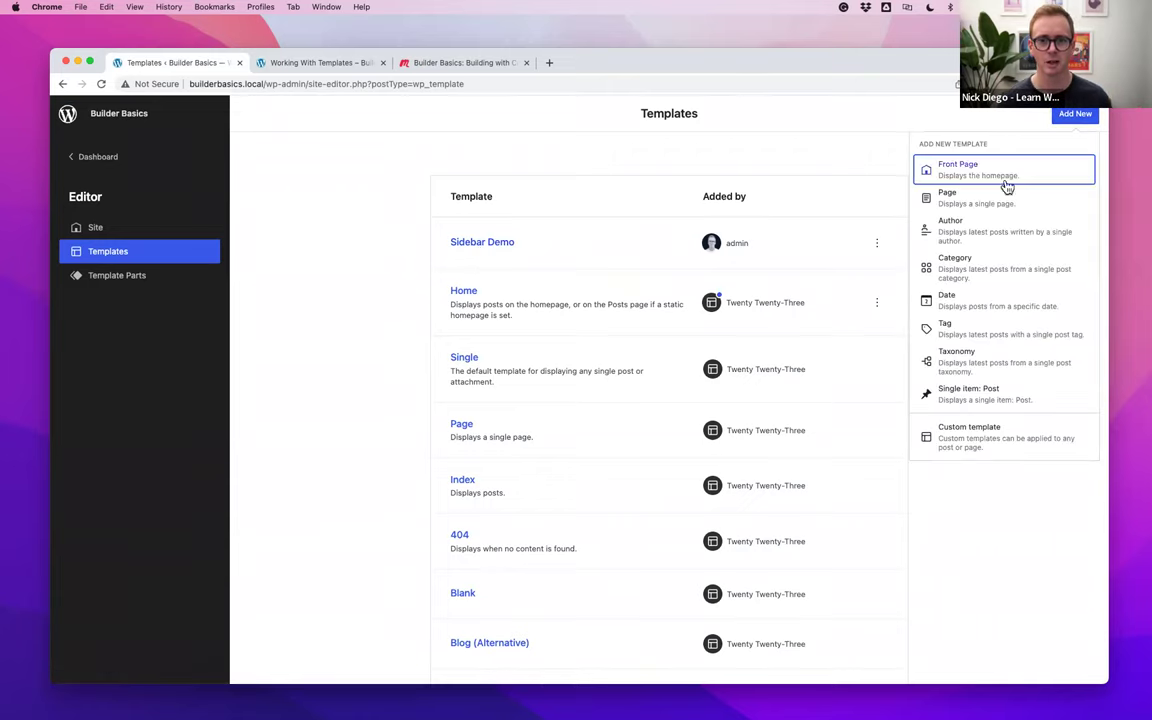
click(971, 444)
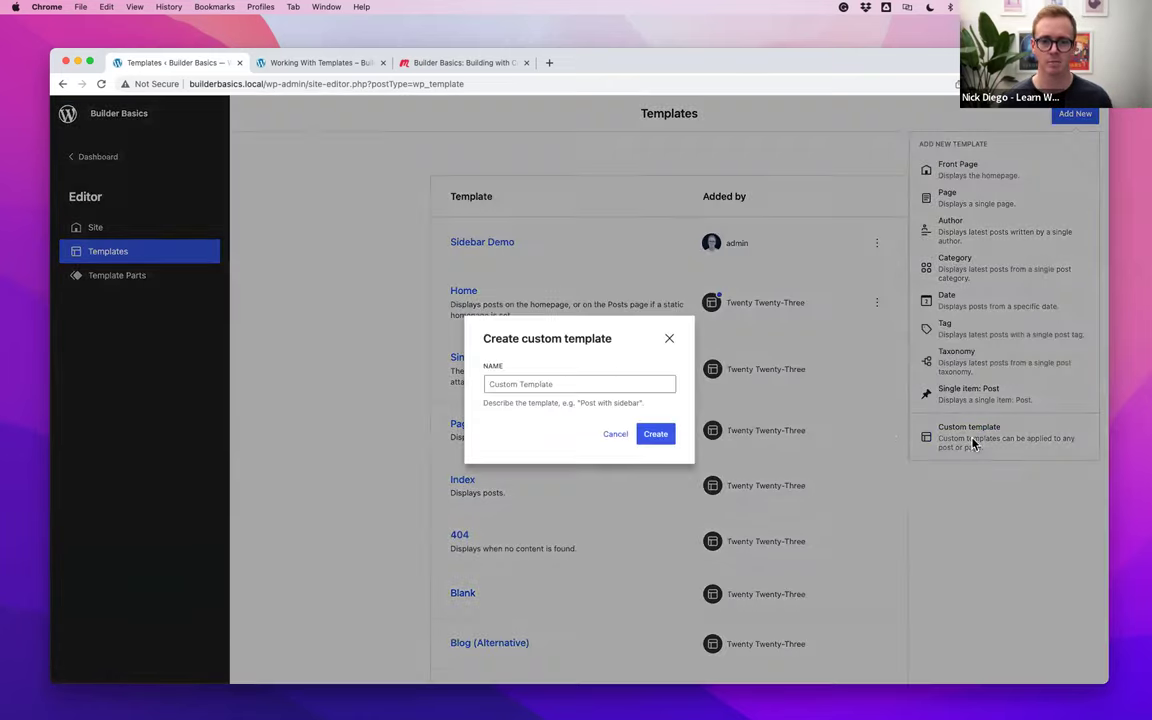
click(565, 383)
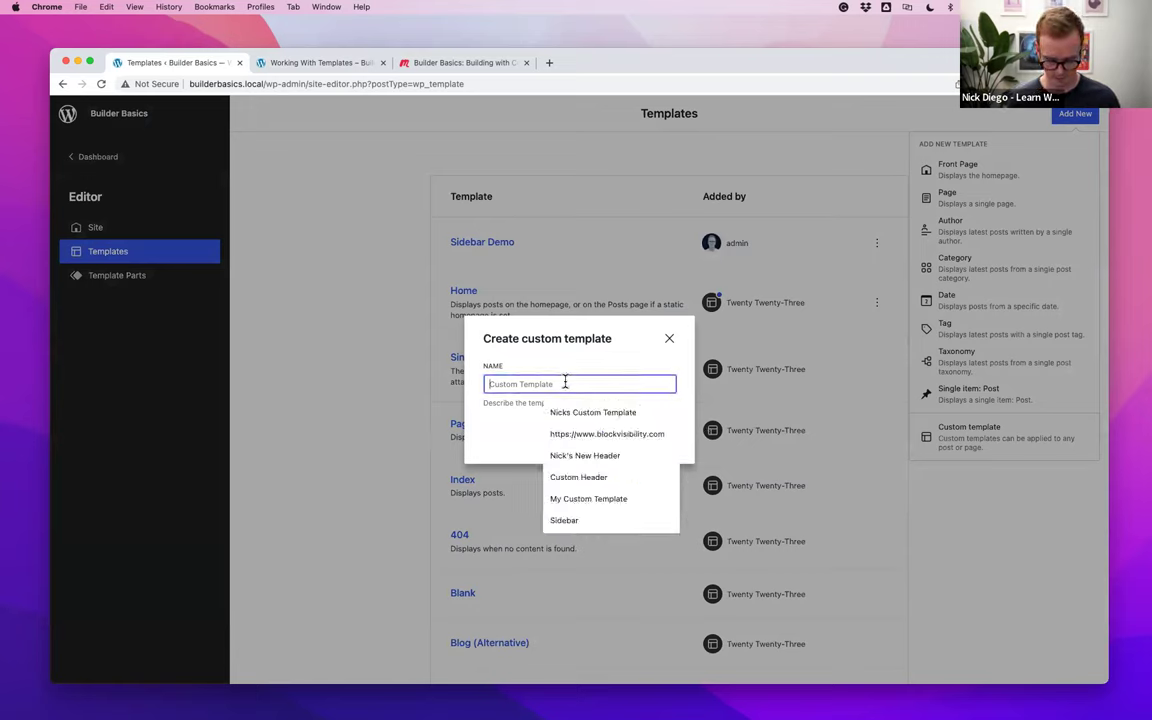
text(Sidebar Column Demo)
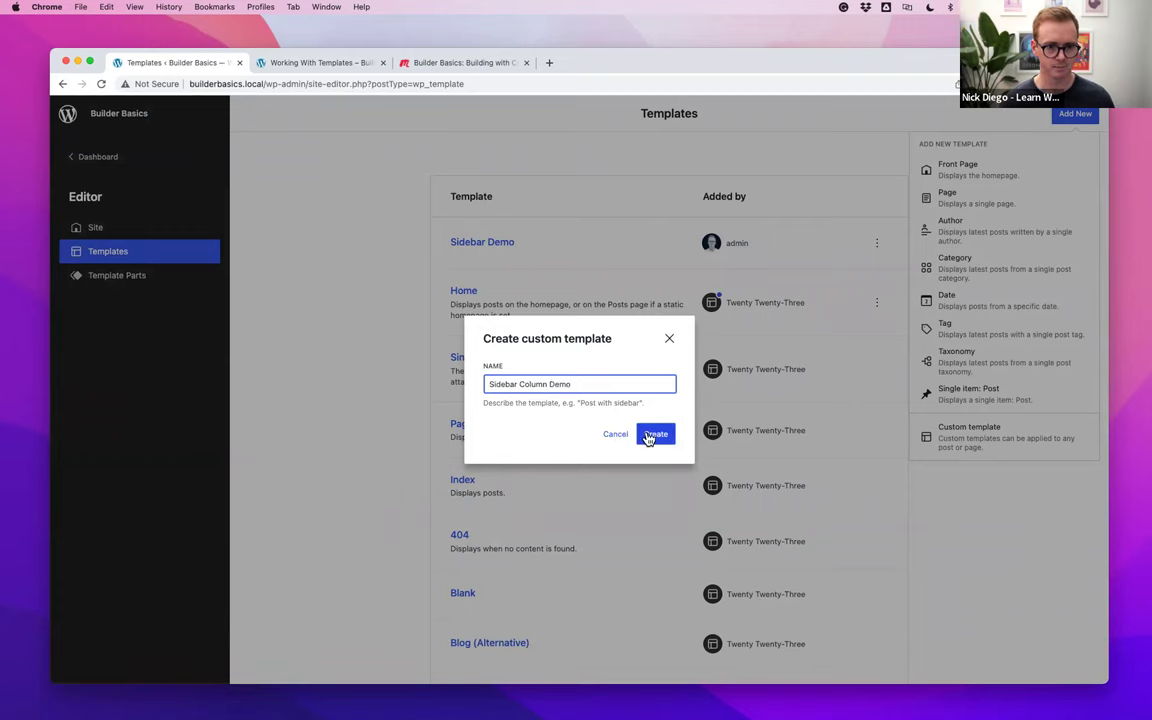
click(655, 434)
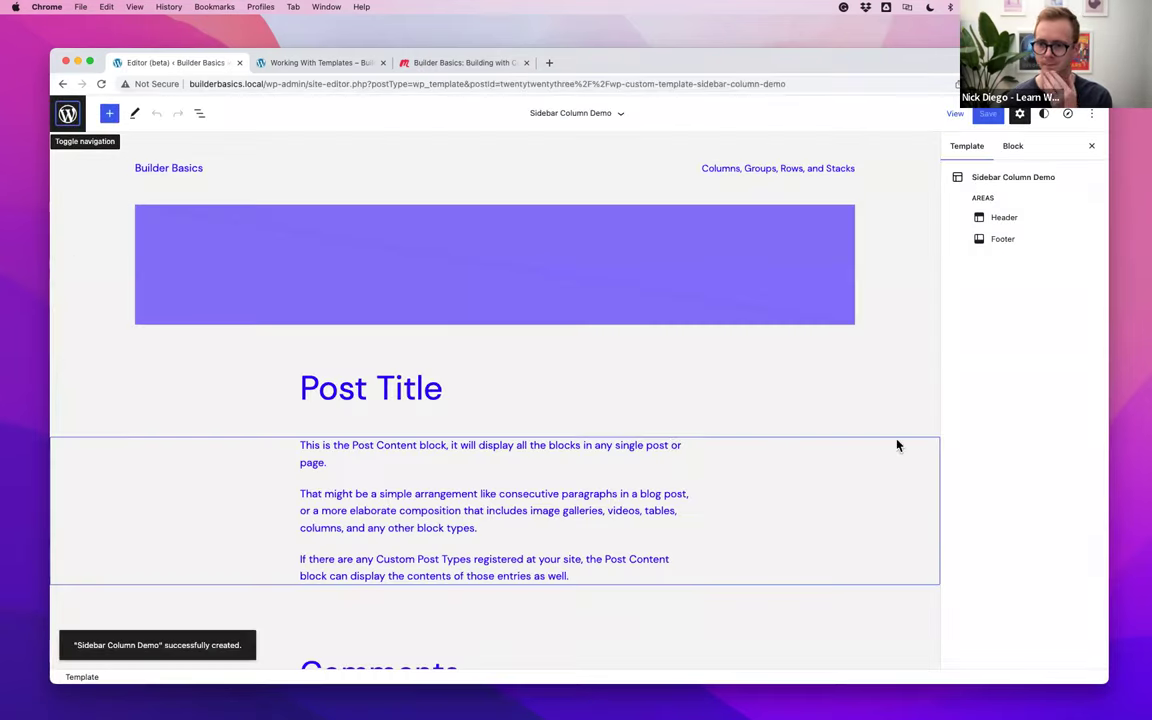
Open the "Working With Templates" post for editing, assign it the Sidebar Column Demo template and update the post
mouse_move(609, 351)
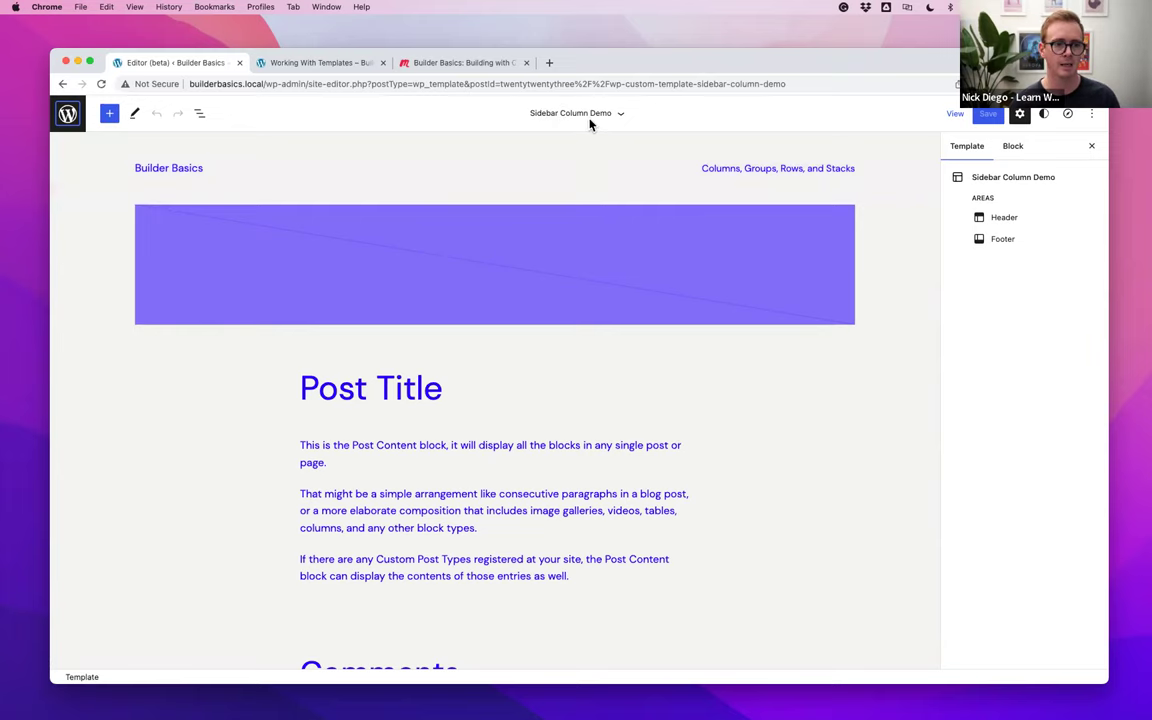
click(338, 65)
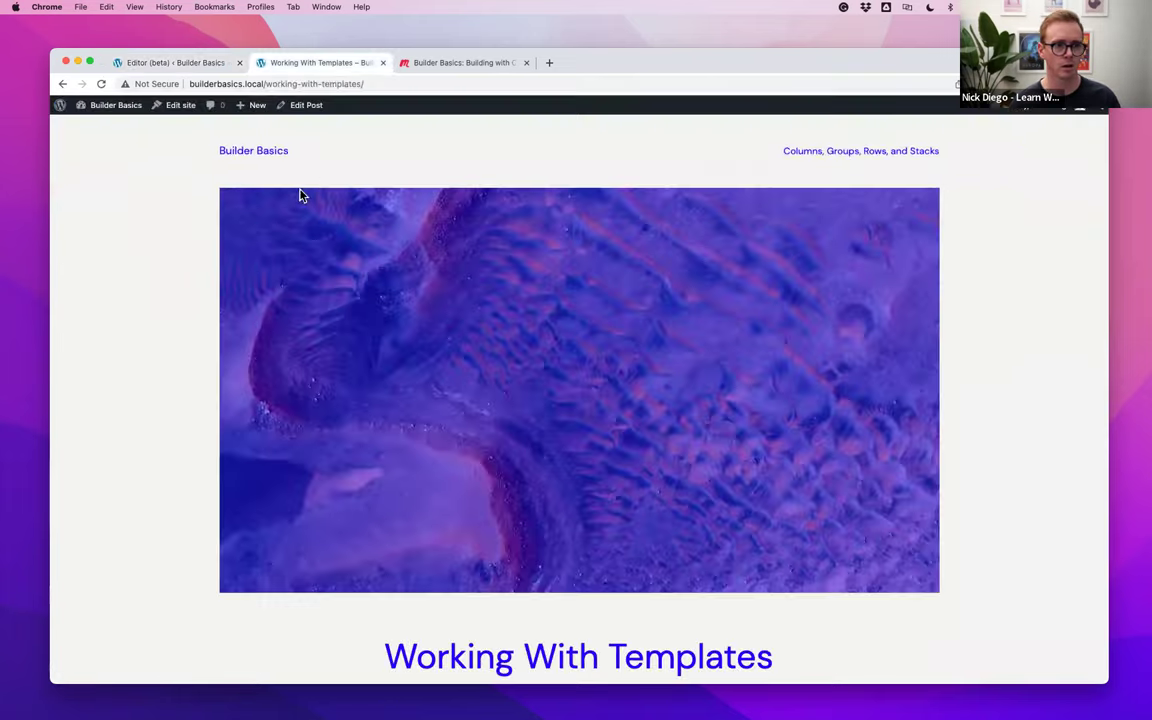
click(296, 105)
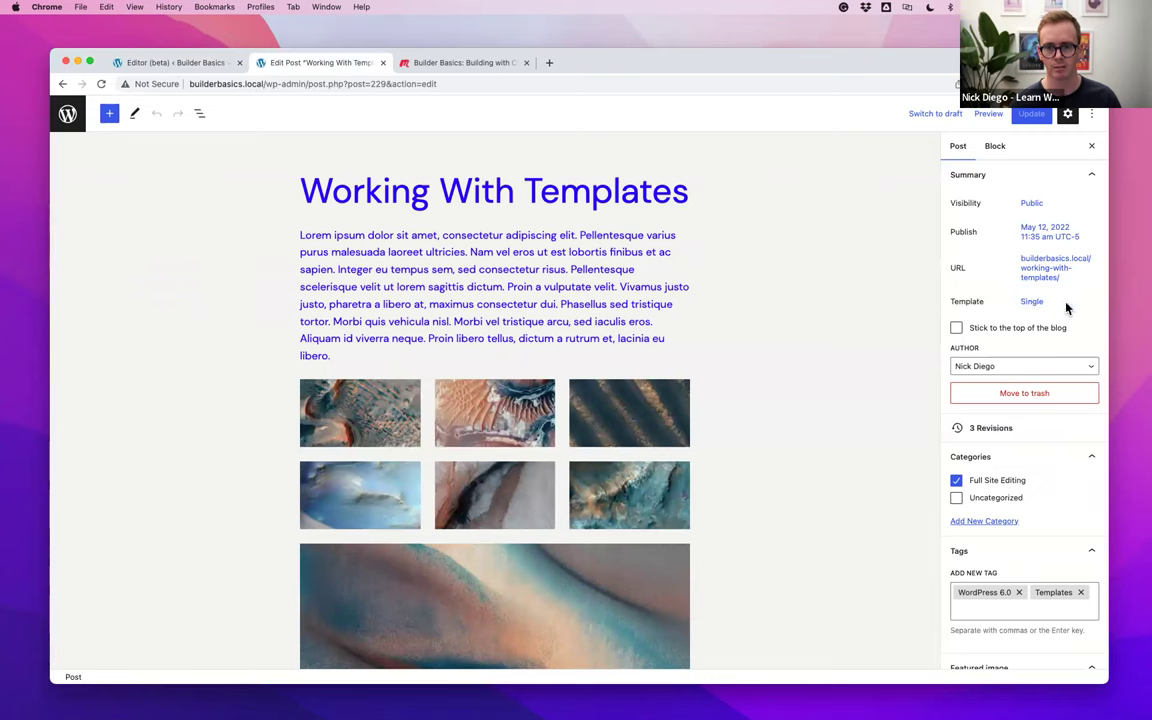
click(1032, 302)
click(1020, 390)
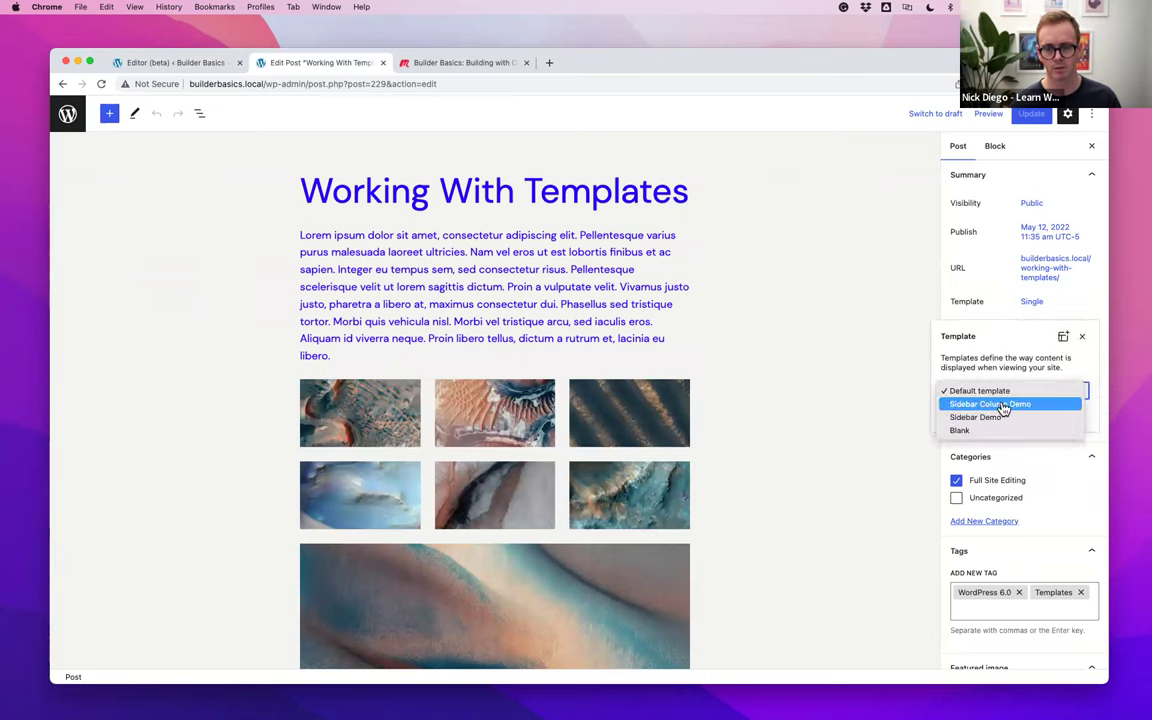
click(997, 408)
click(1034, 114)
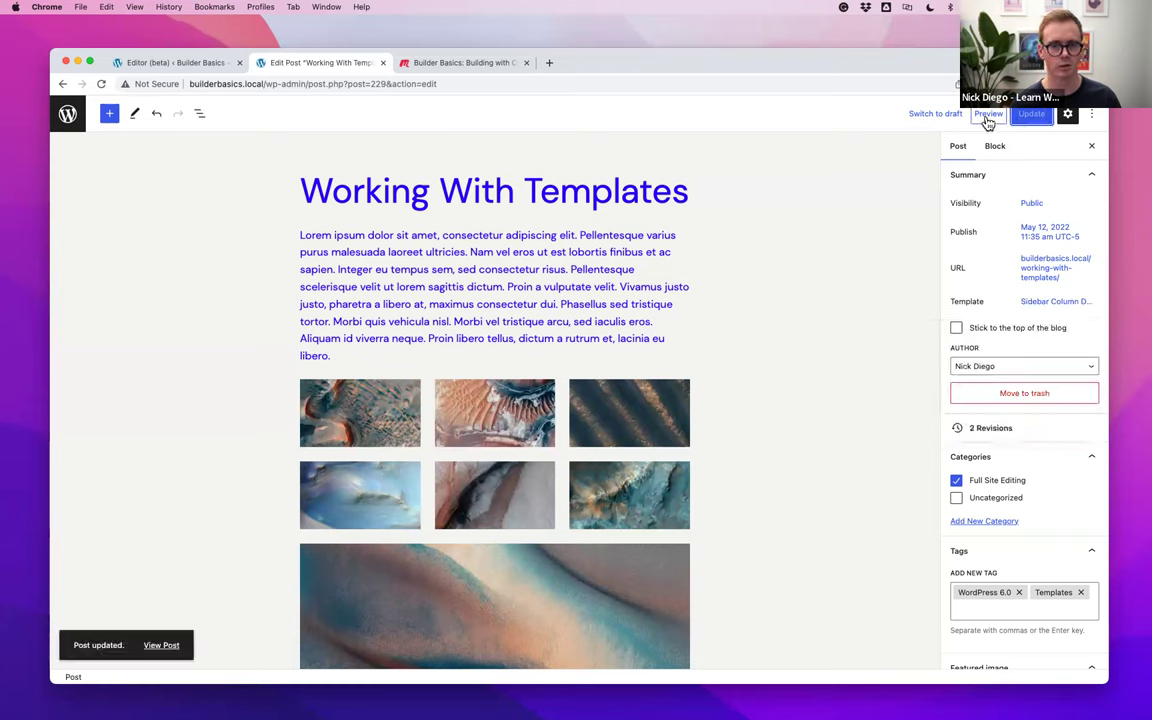
Preview the post in a new tab and load its plain address without the preview parameters
click(988, 114)
click(892, 225)
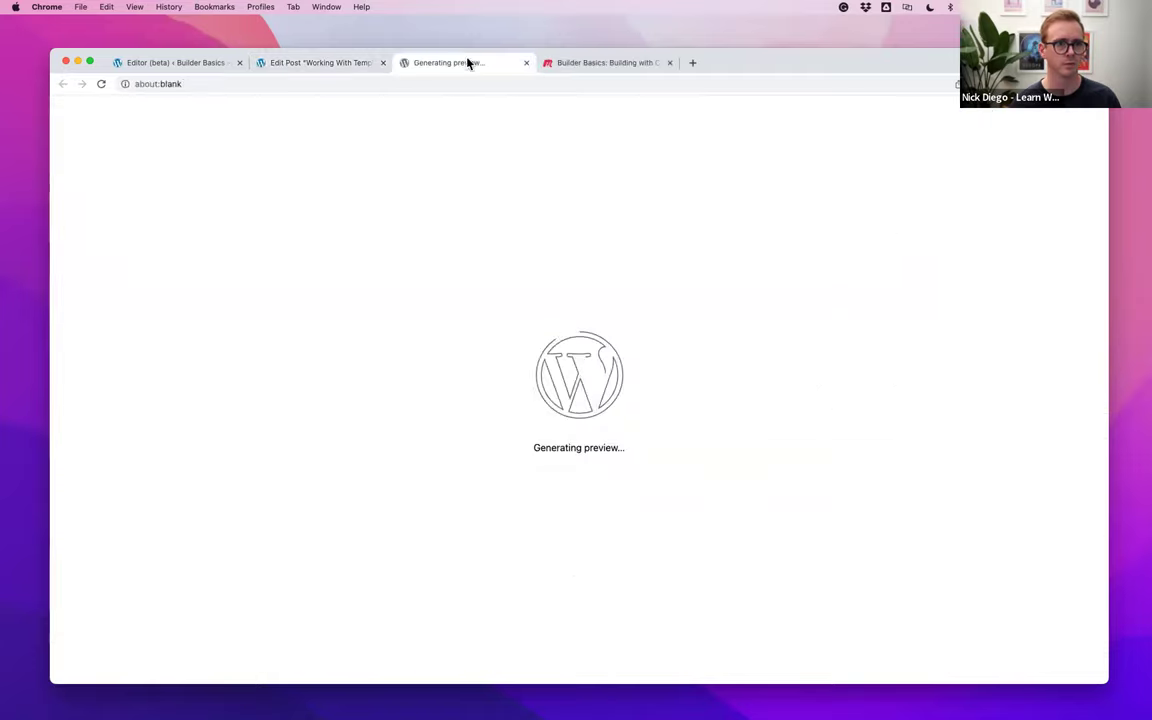
click(601, 84)
click(631, 84)
drag(689, 84, 359, 84)
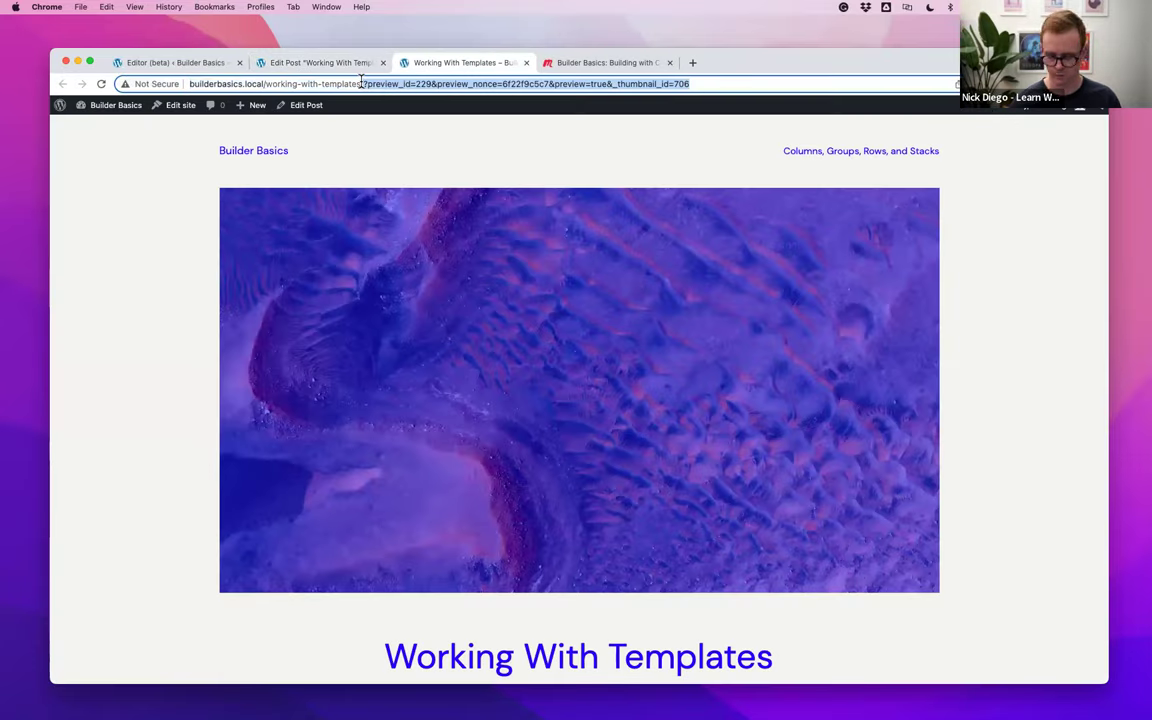
key(BackSpace)
key(Return)
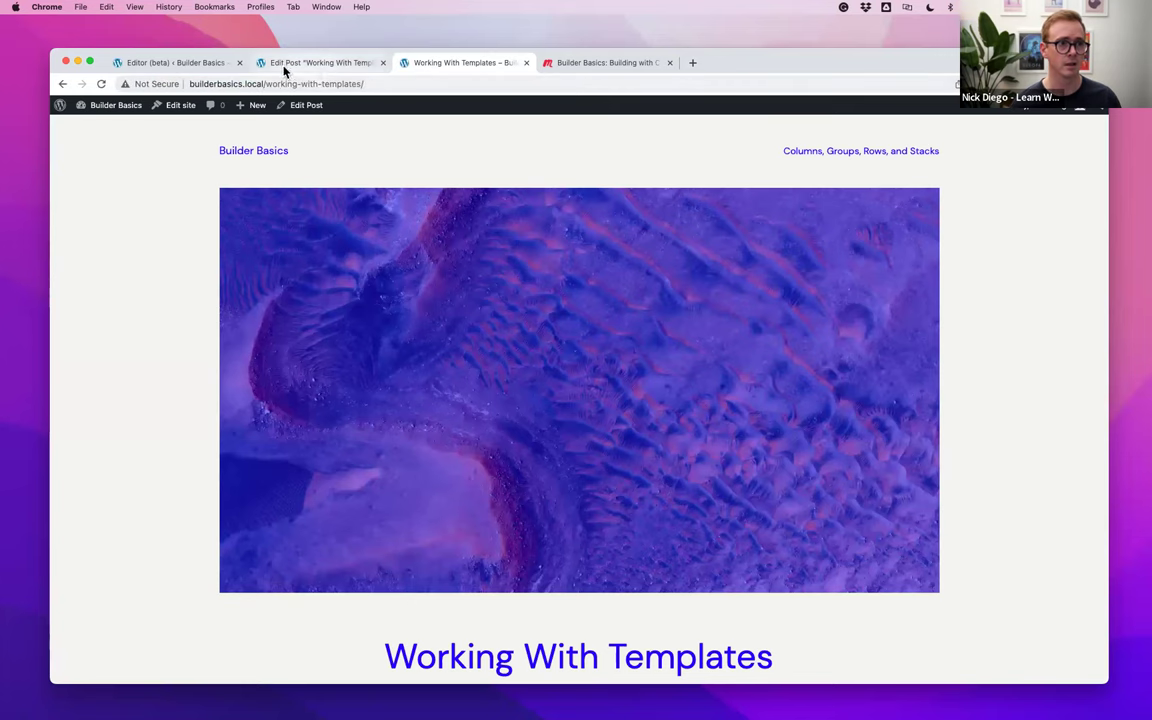
Return to the Sidebar Column Demo template and examine its block structure: the main group, the inner group and Post Content
click(175, 62)
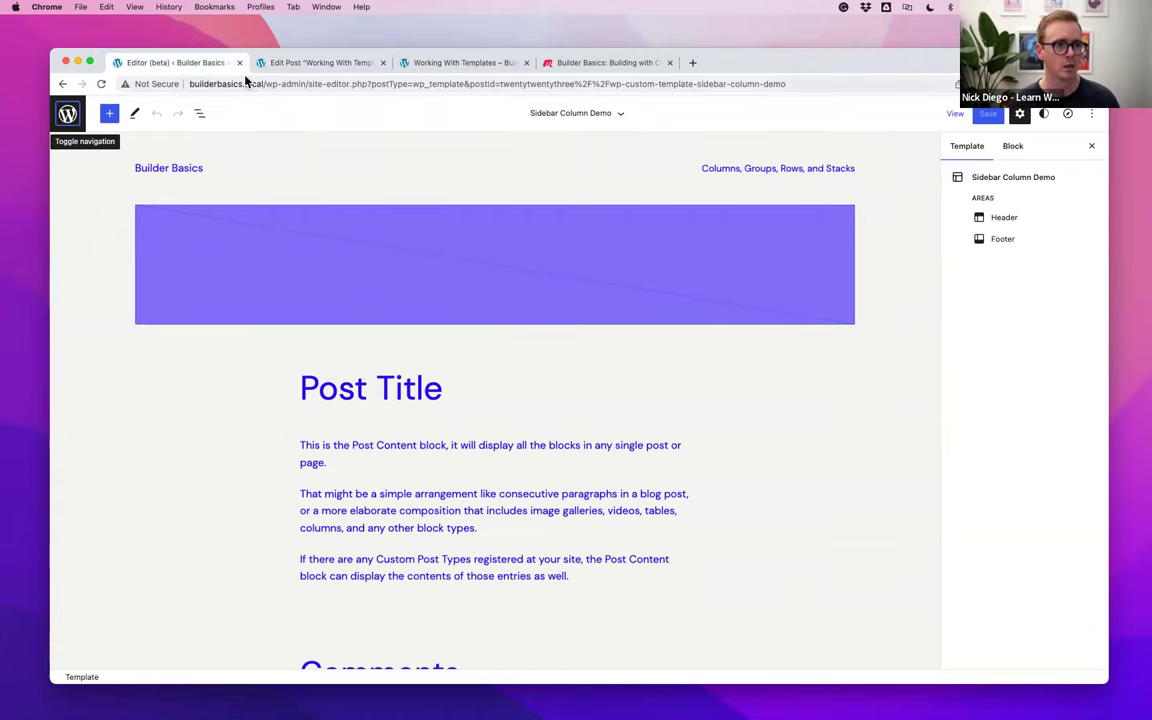
click(199, 117)
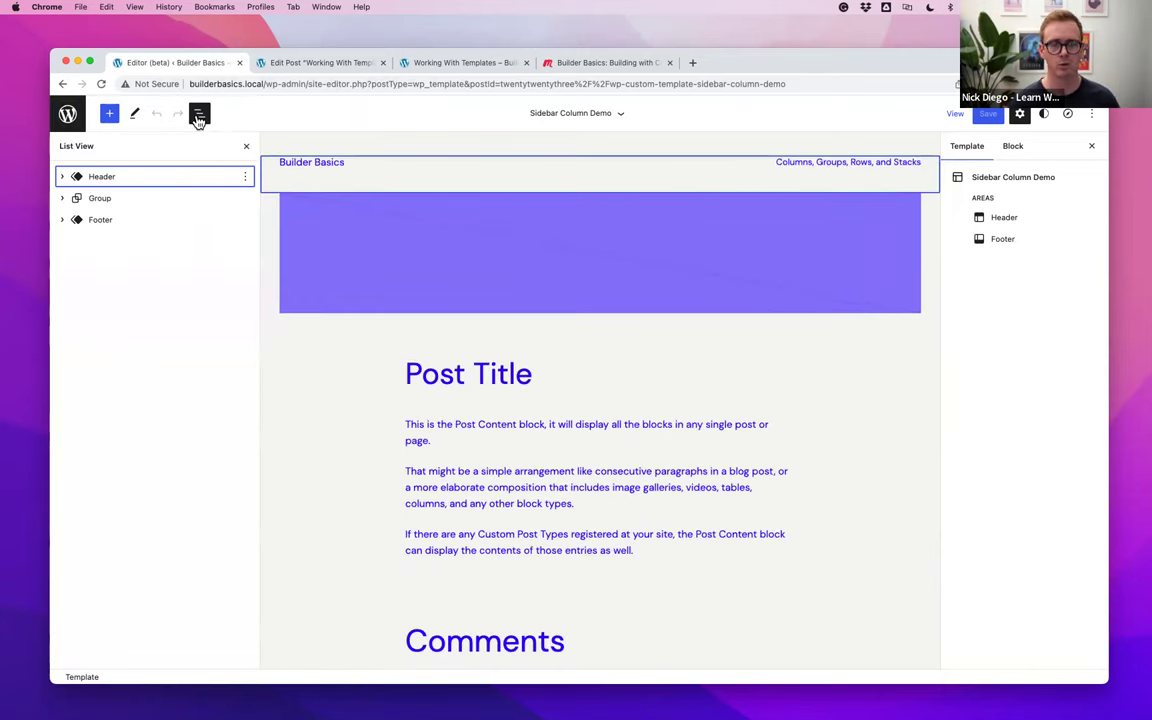
click(208, 201)
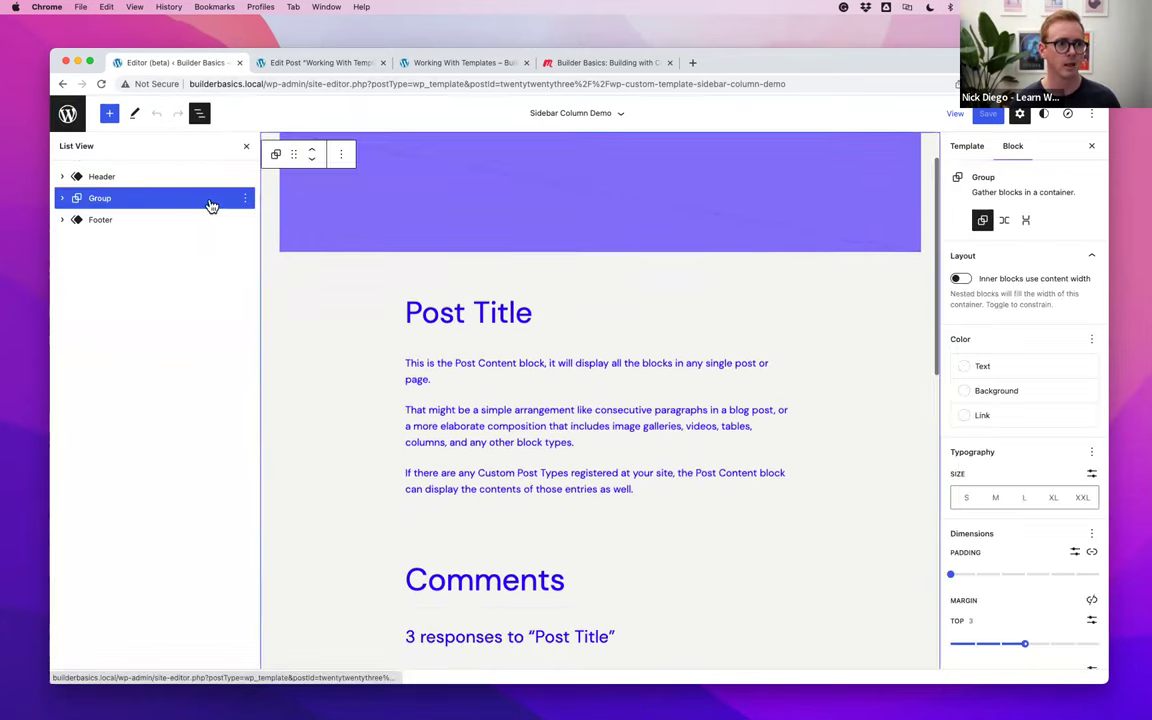
click(64, 199)
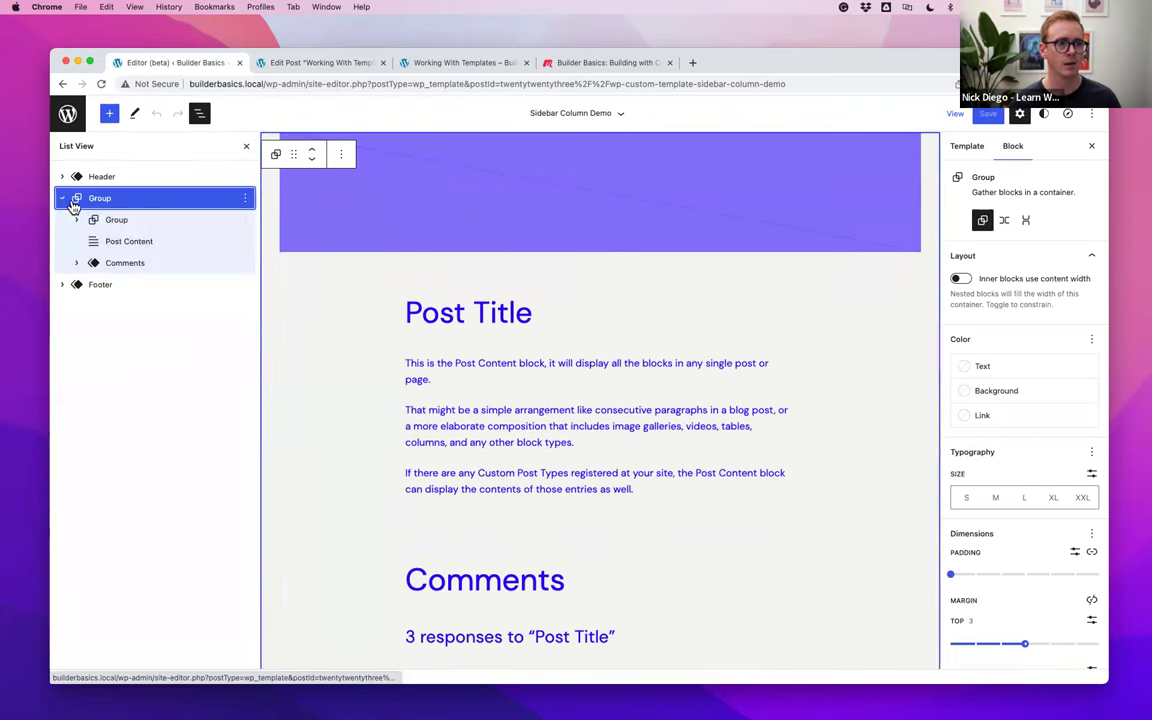
click(125, 222)
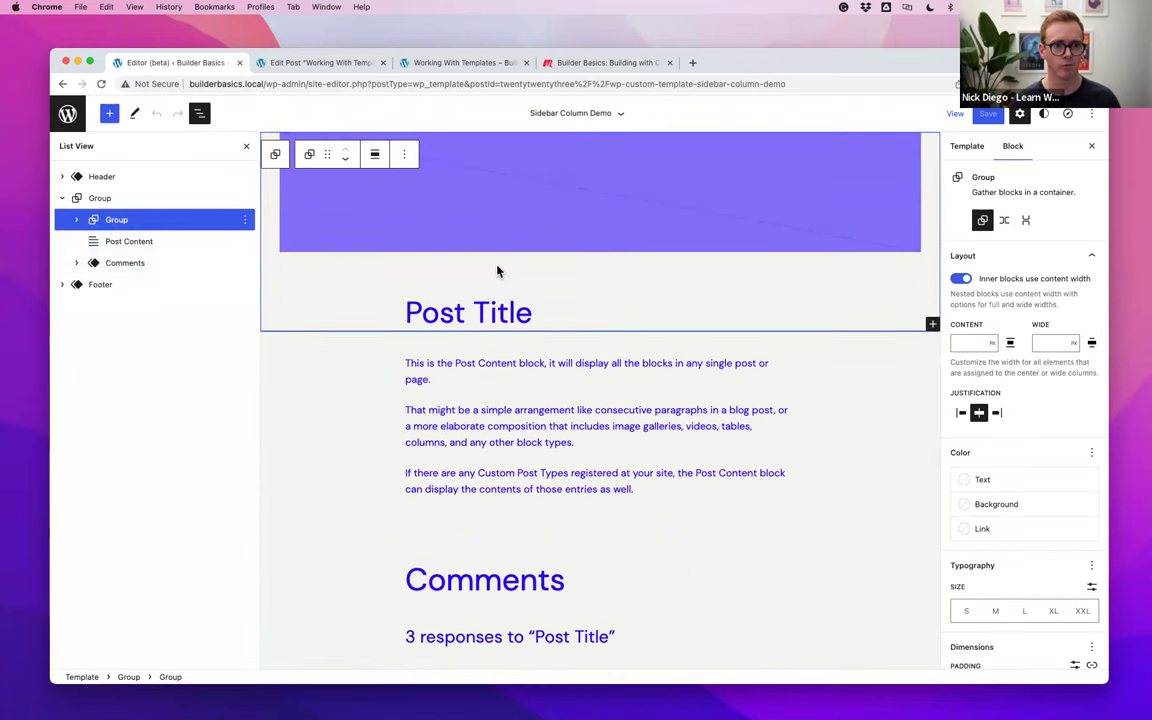
scroll(496, 267, up, 1)
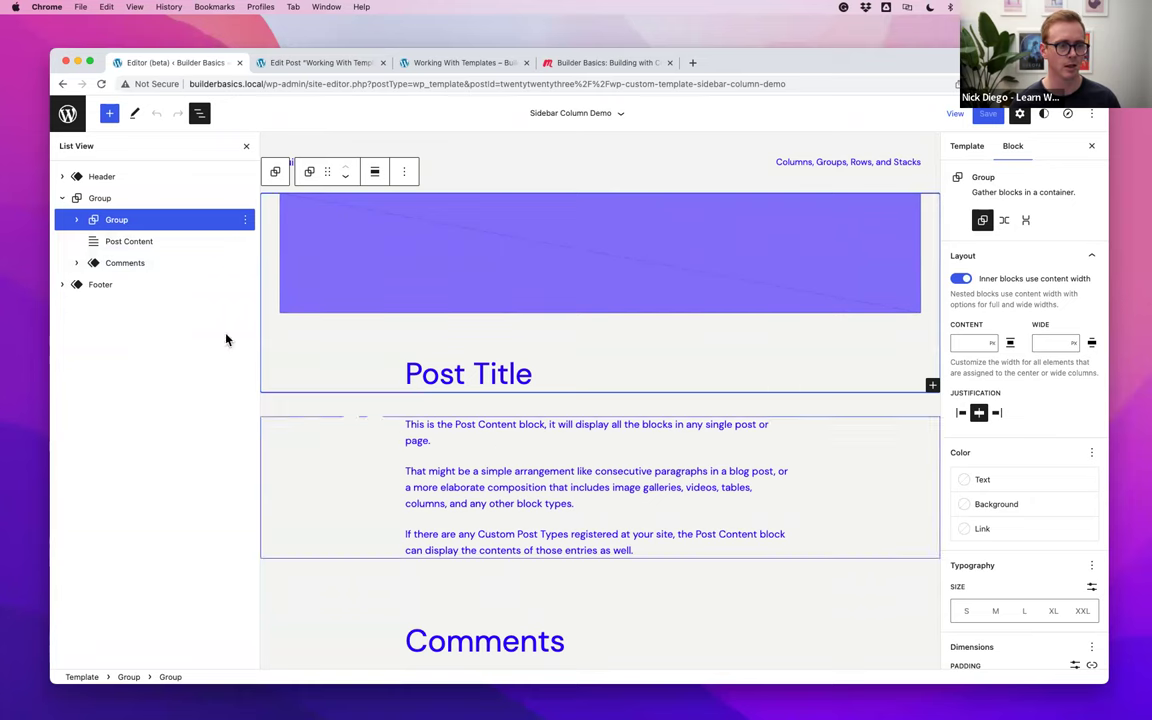
click(128, 242)
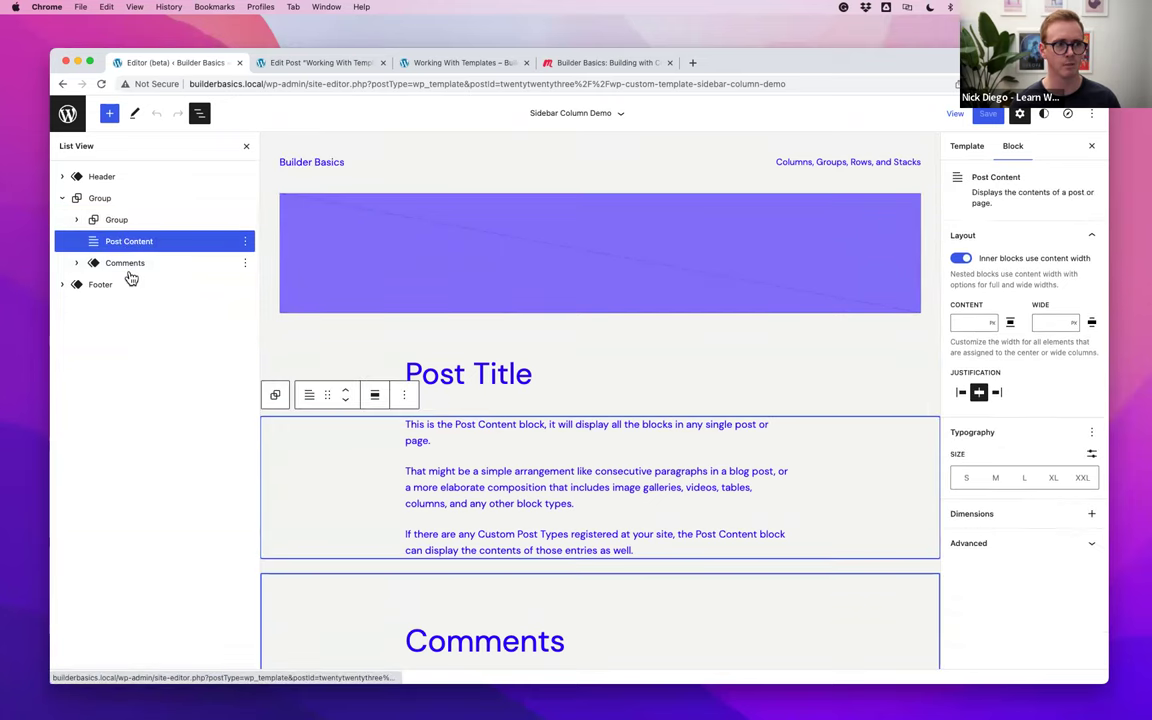
Insert an empty paragraph block before the inner group that holds the featured image and post title
click(126, 222)
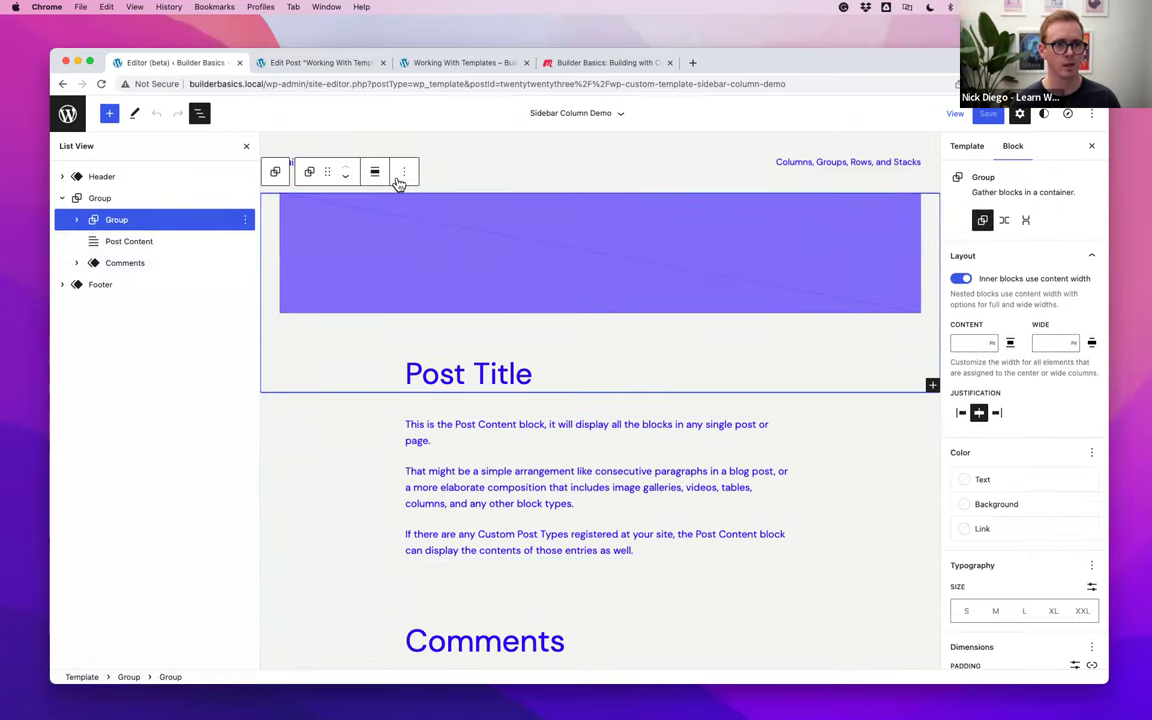
click(403, 172)
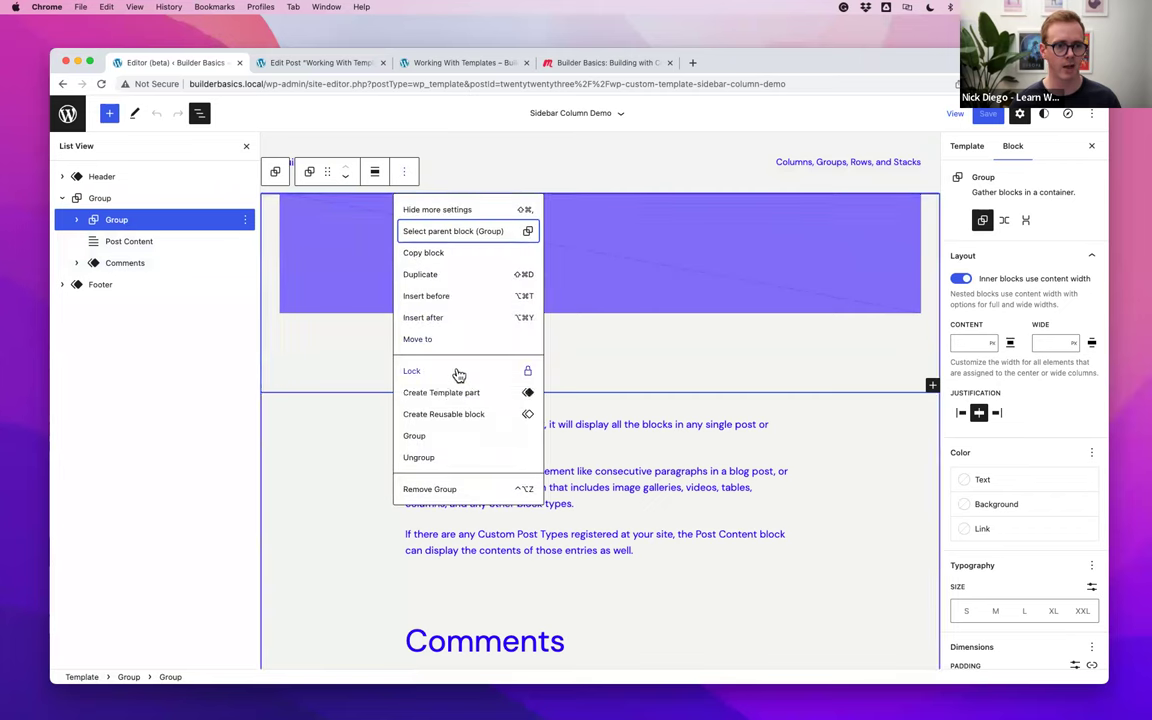
click(452, 298)
Turn the empty paragraph before the inner group into a Columns block
click(291, 250)
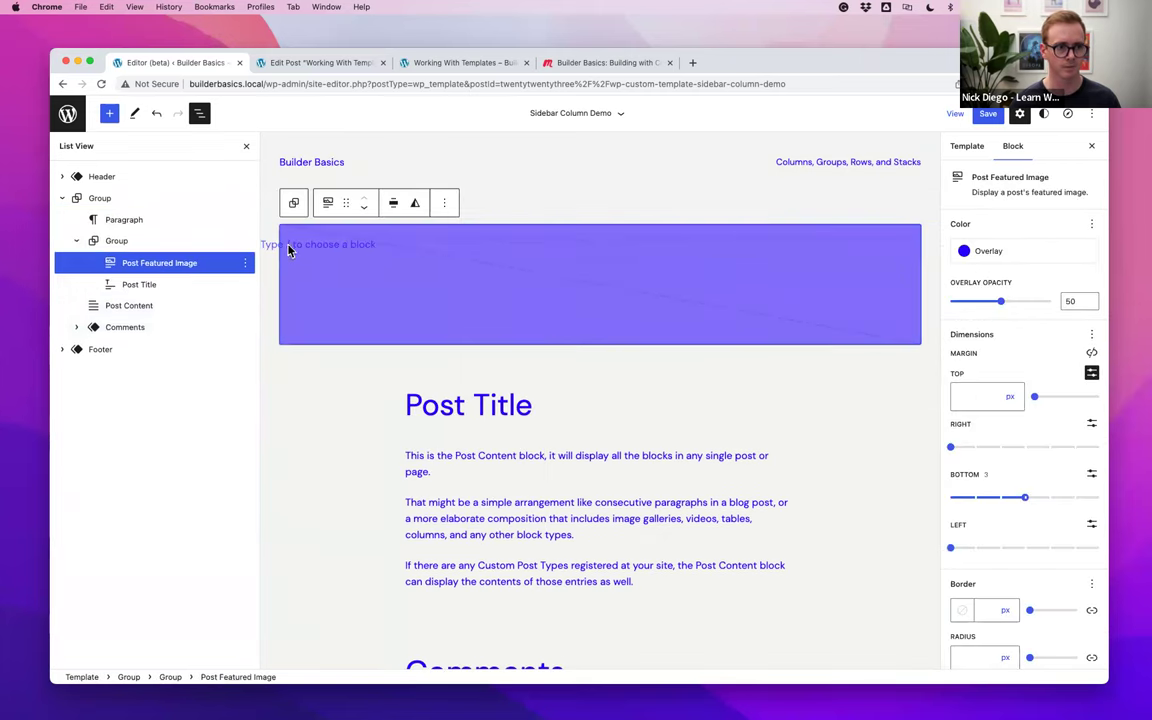
click(269, 250)
click(148, 262)
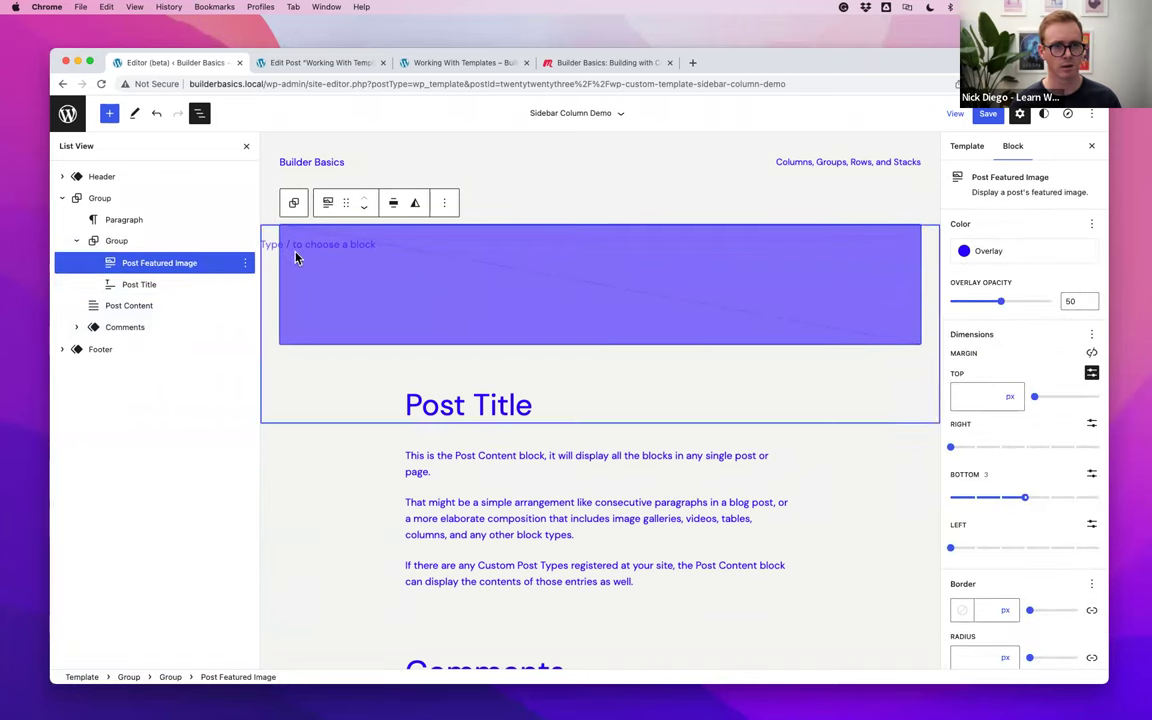
click(138, 270)
click(185, 220)
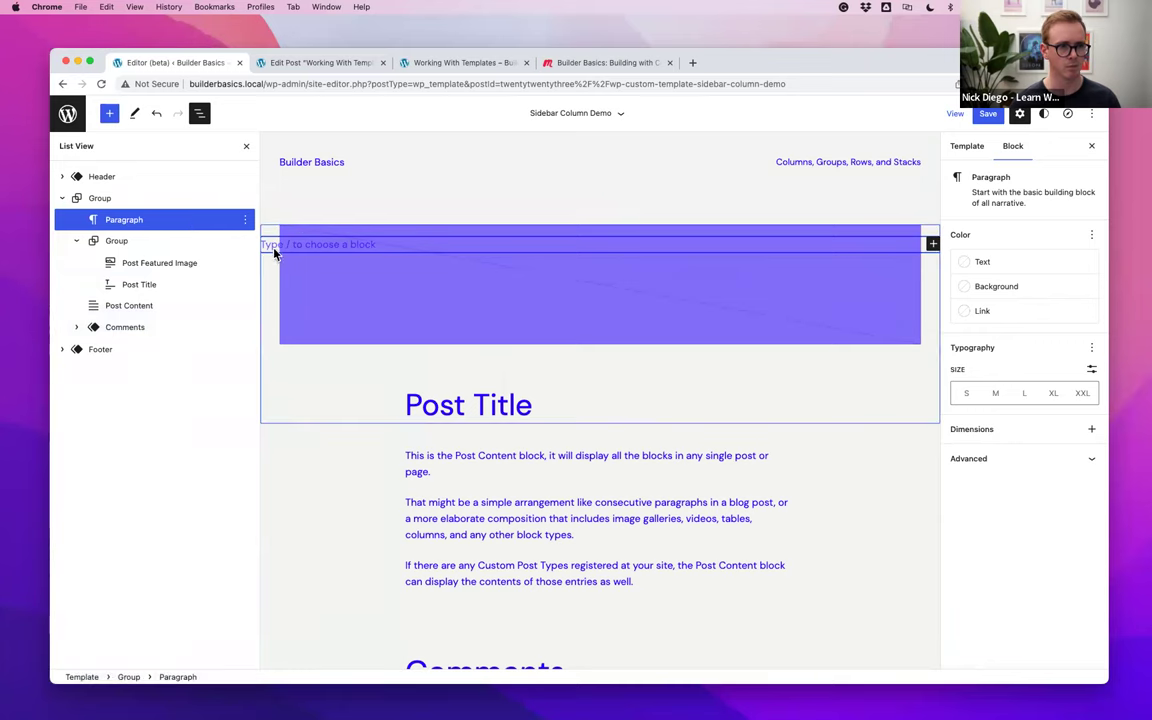
text(/)
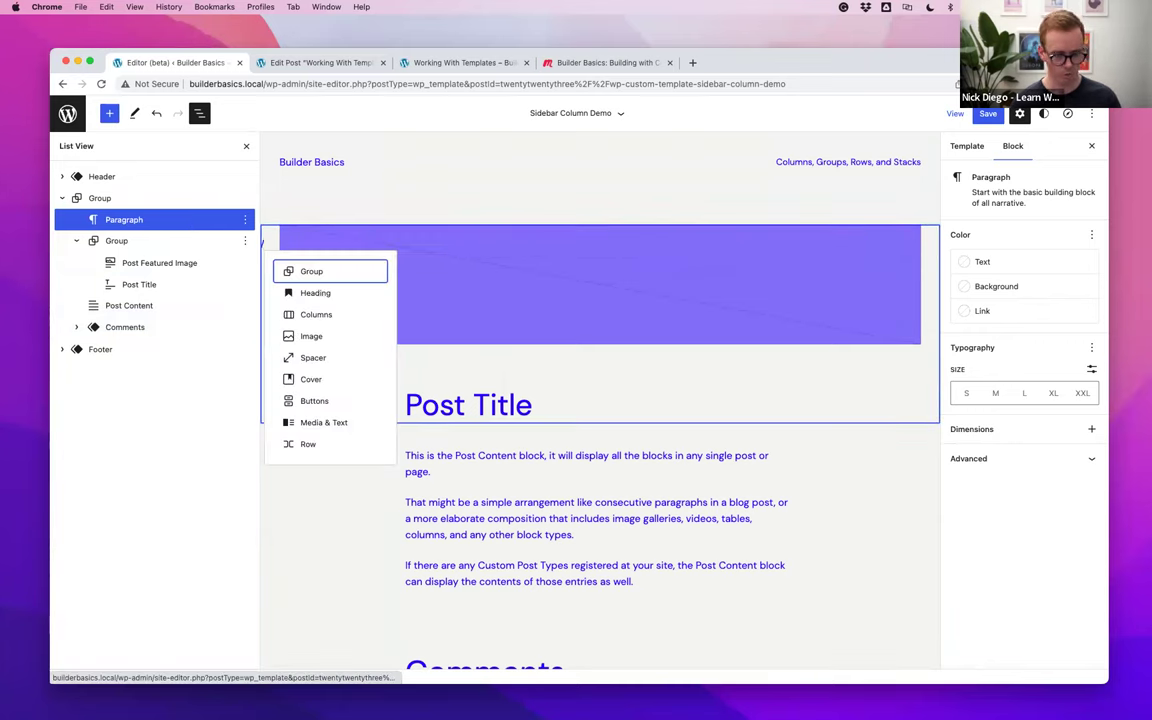
text(c)
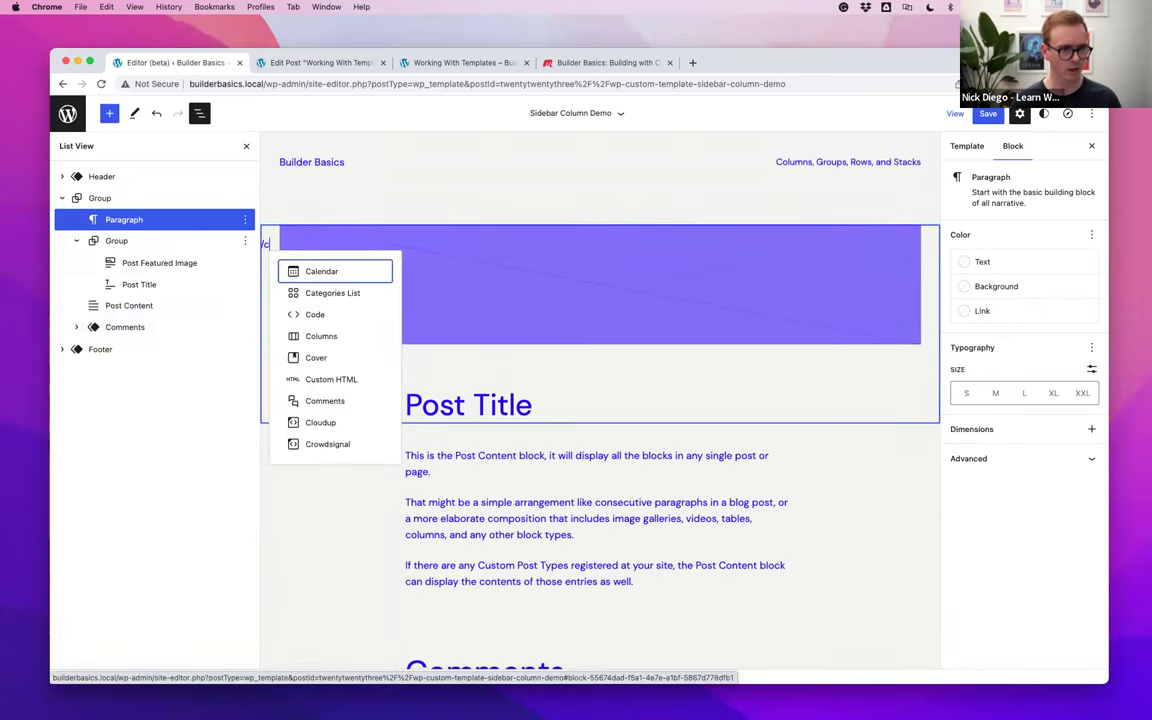
click(328, 340)
Reset all dimension settings of the Post Featured Image block
click(144, 264)
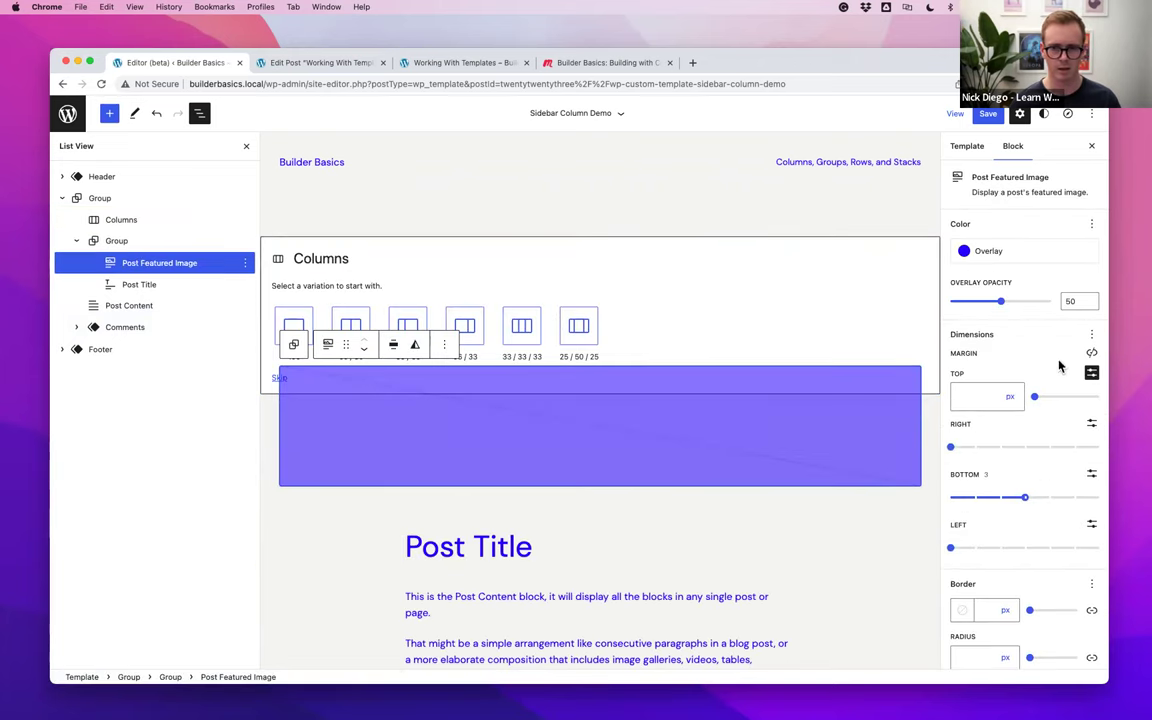
click(1092, 335)
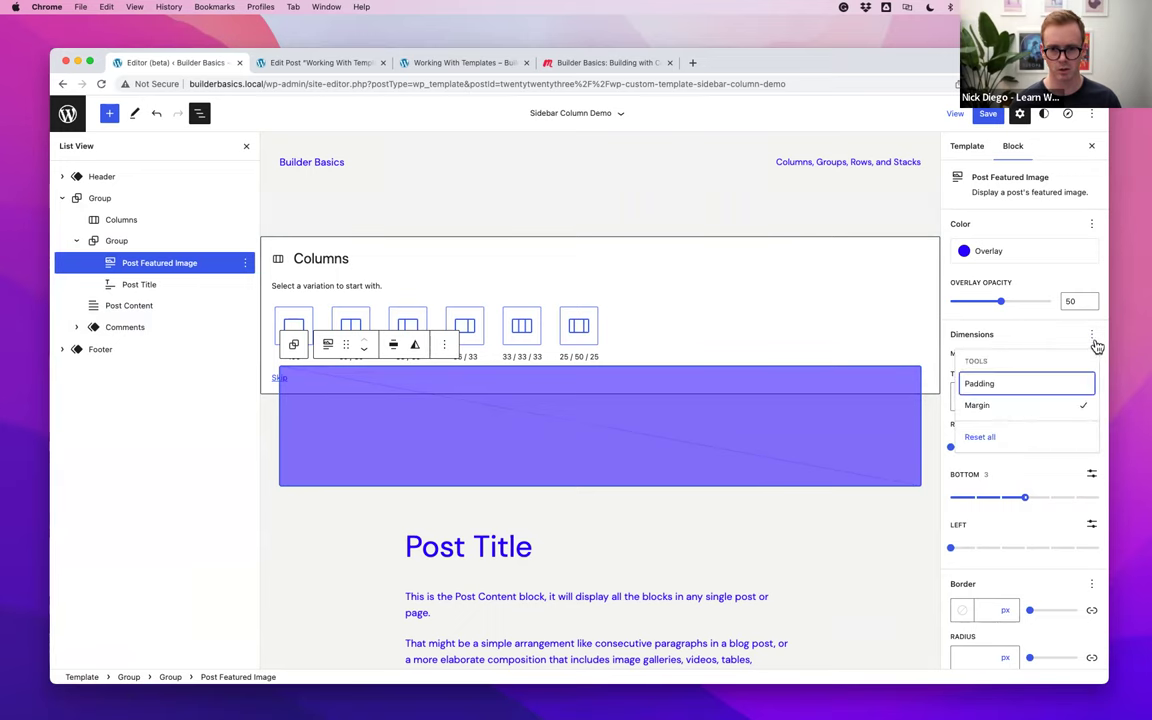
click(1010, 437)
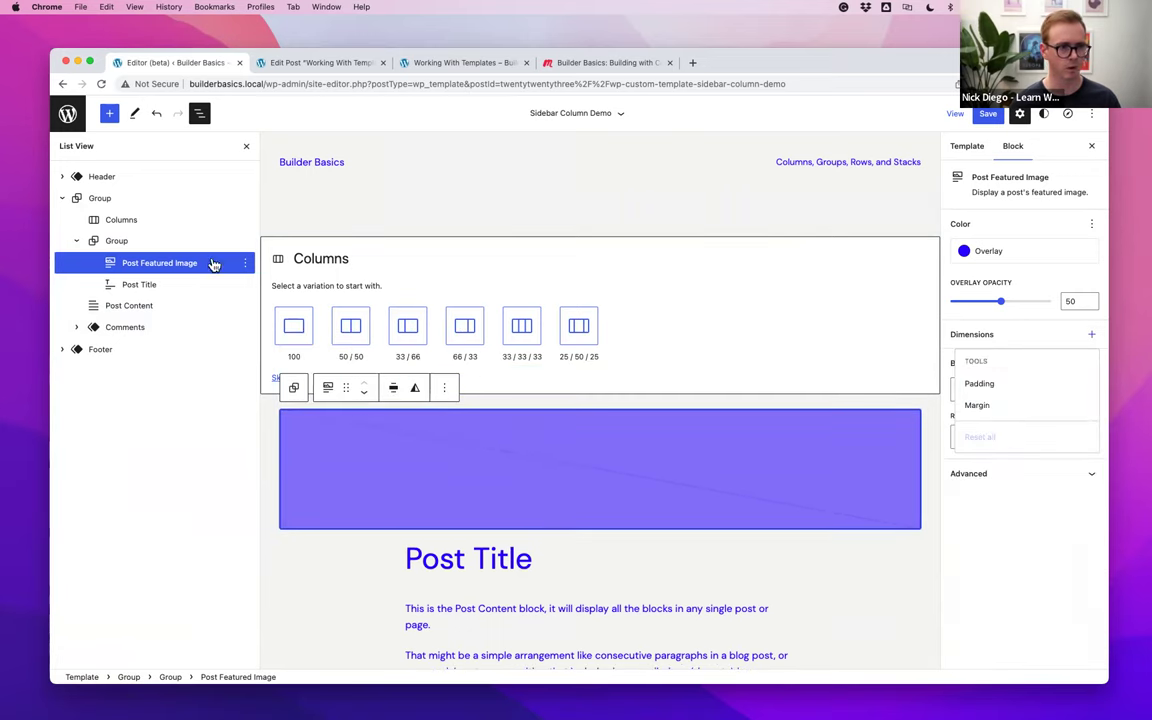
Align the Columns block to wide width and give it the 33 / 66 two-column variation
click(180, 220)
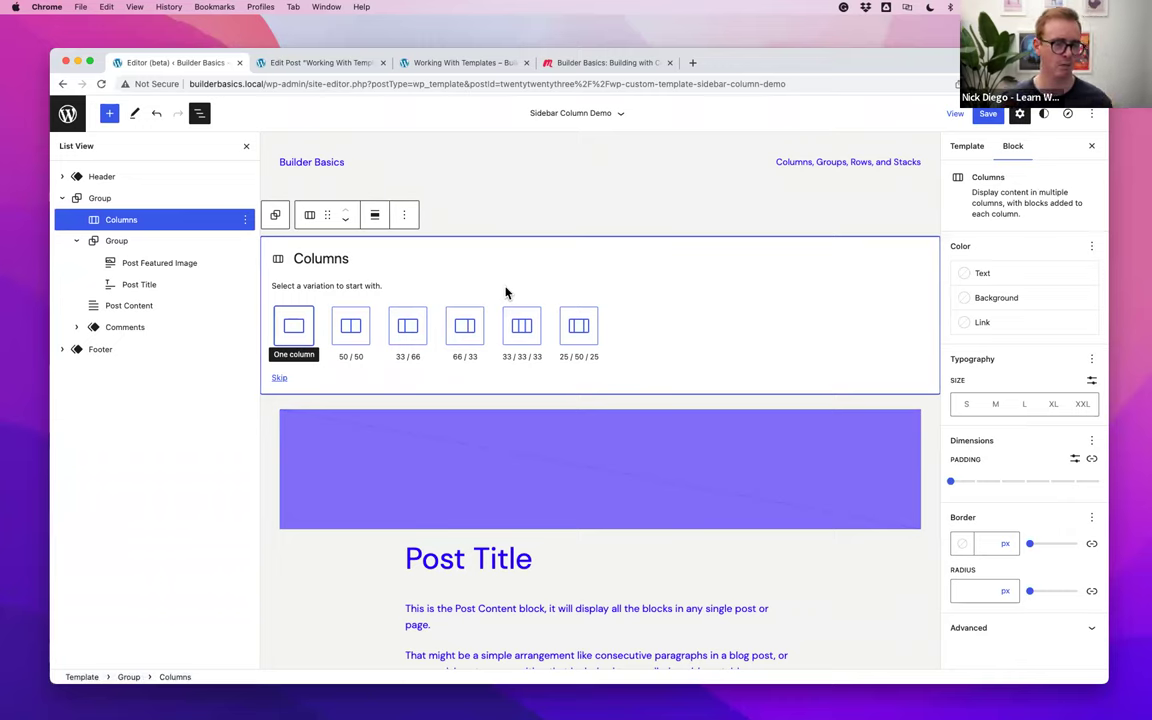
click(376, 215)
click(411, 285)
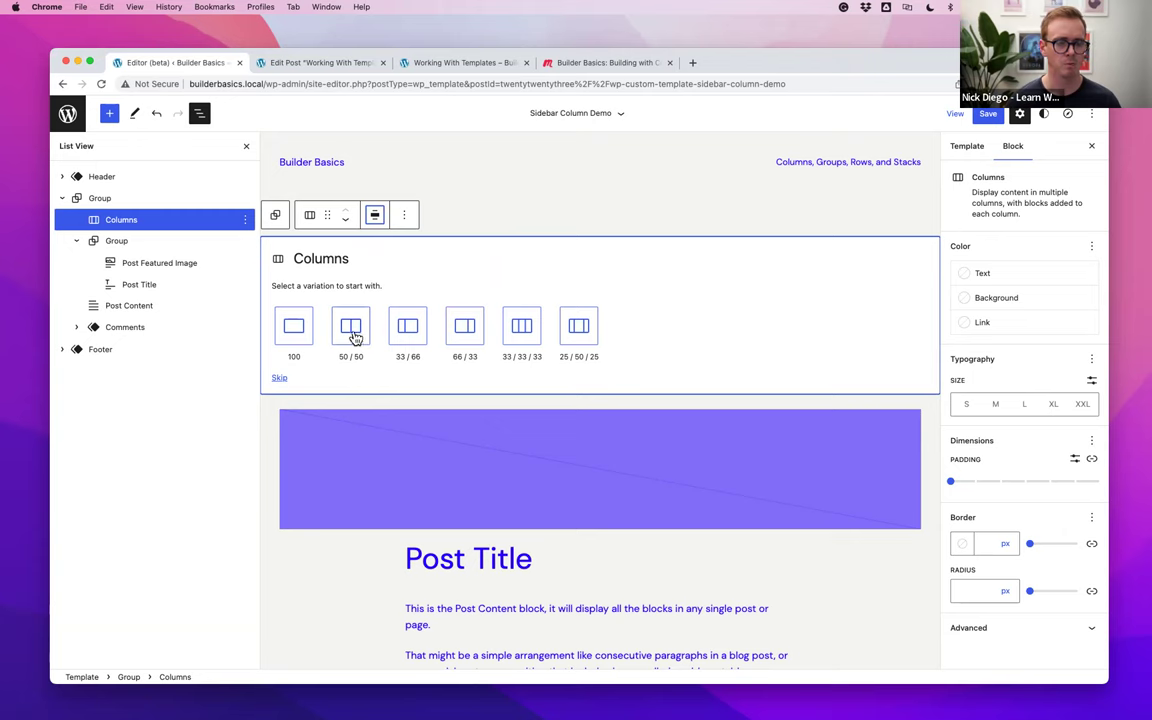
click(407, 332)
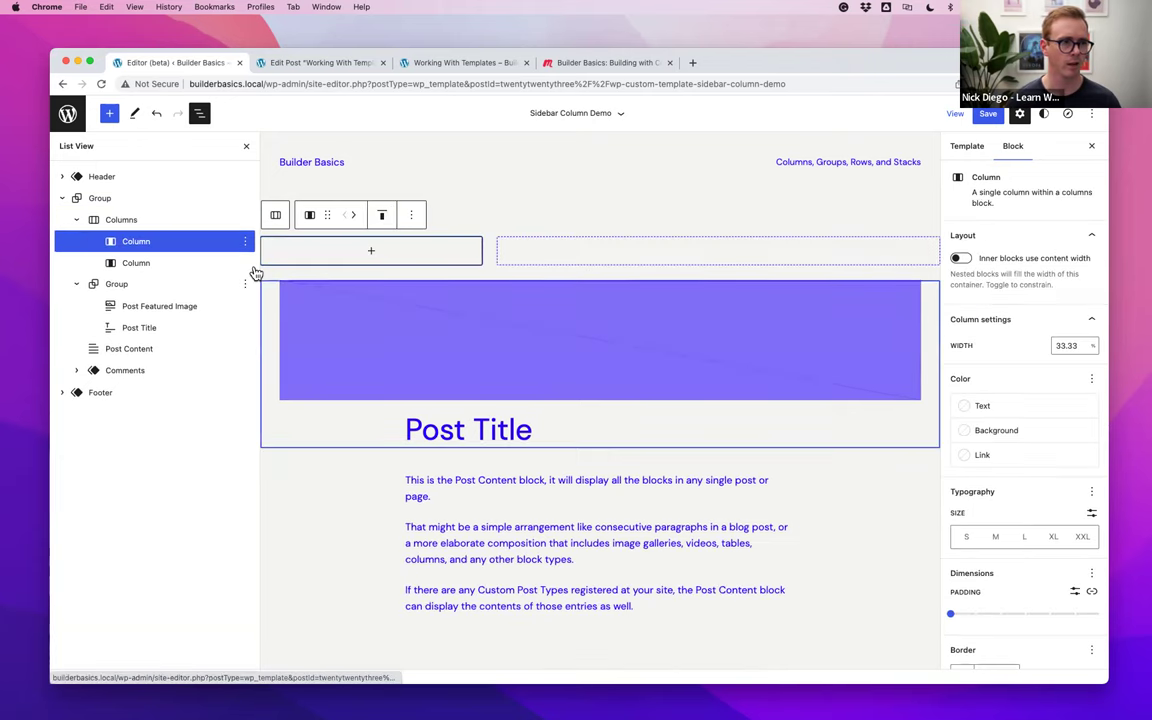
Widen the browser window and make the main Group's inner blocks use content width
click(155, 229)
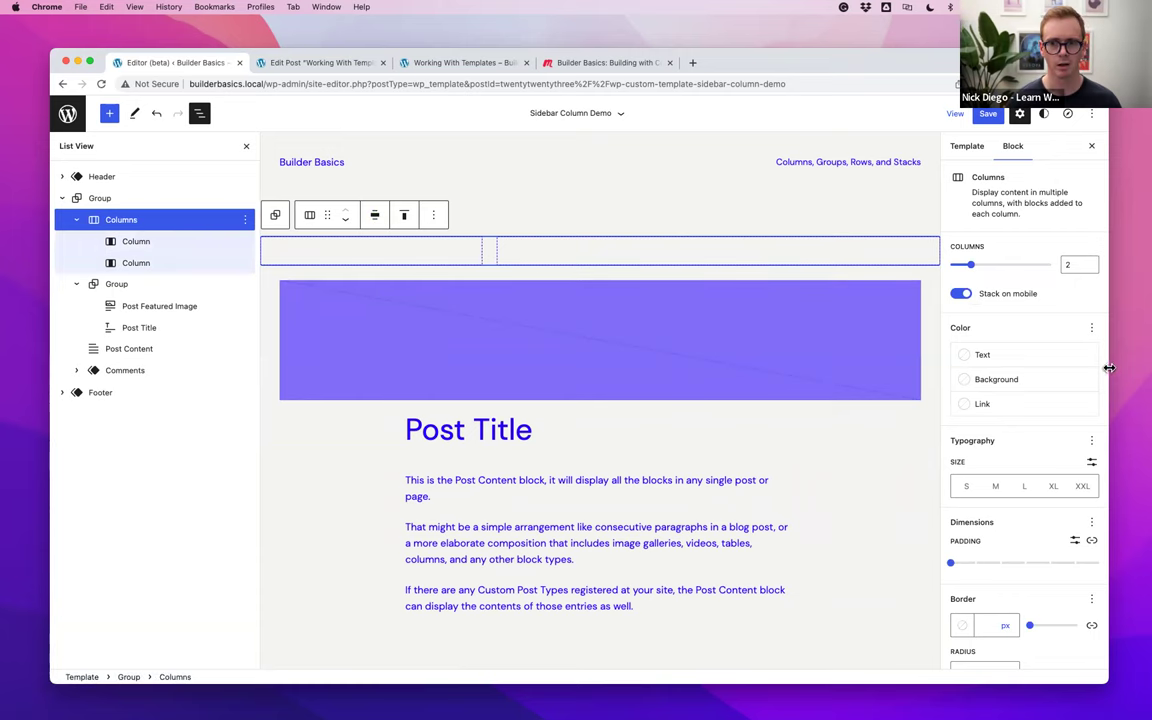
drag(1109, 368, 1150, 368)
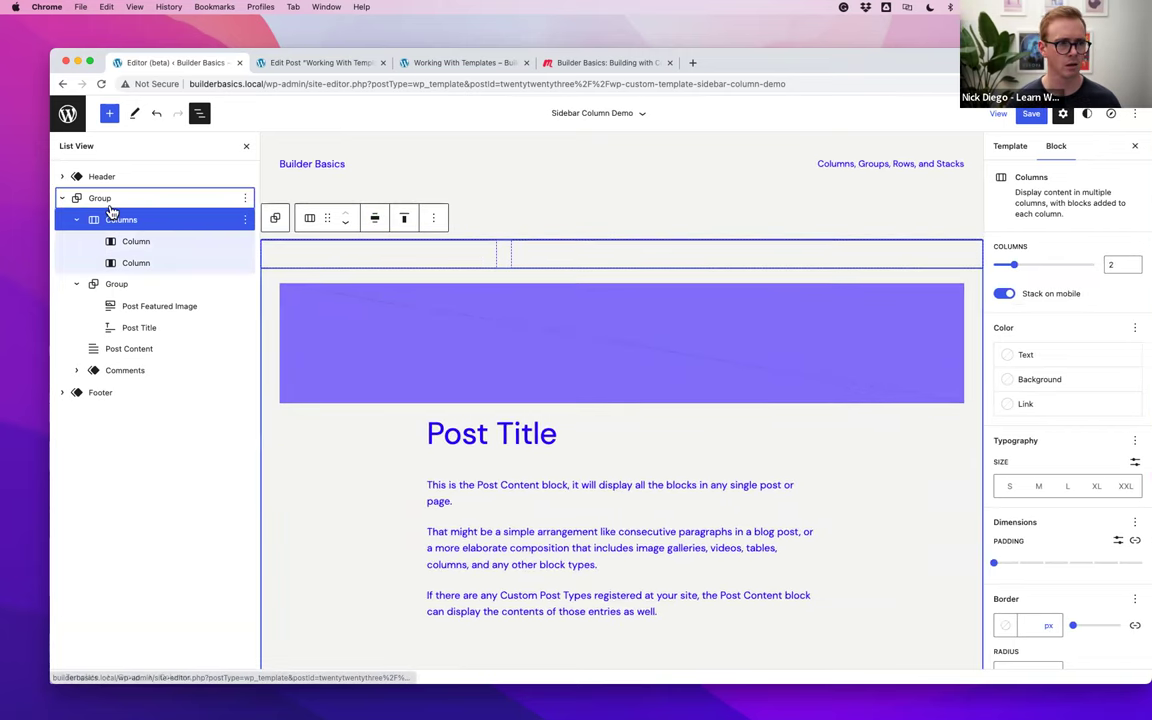
click(110, 200)
click(1004, 279)
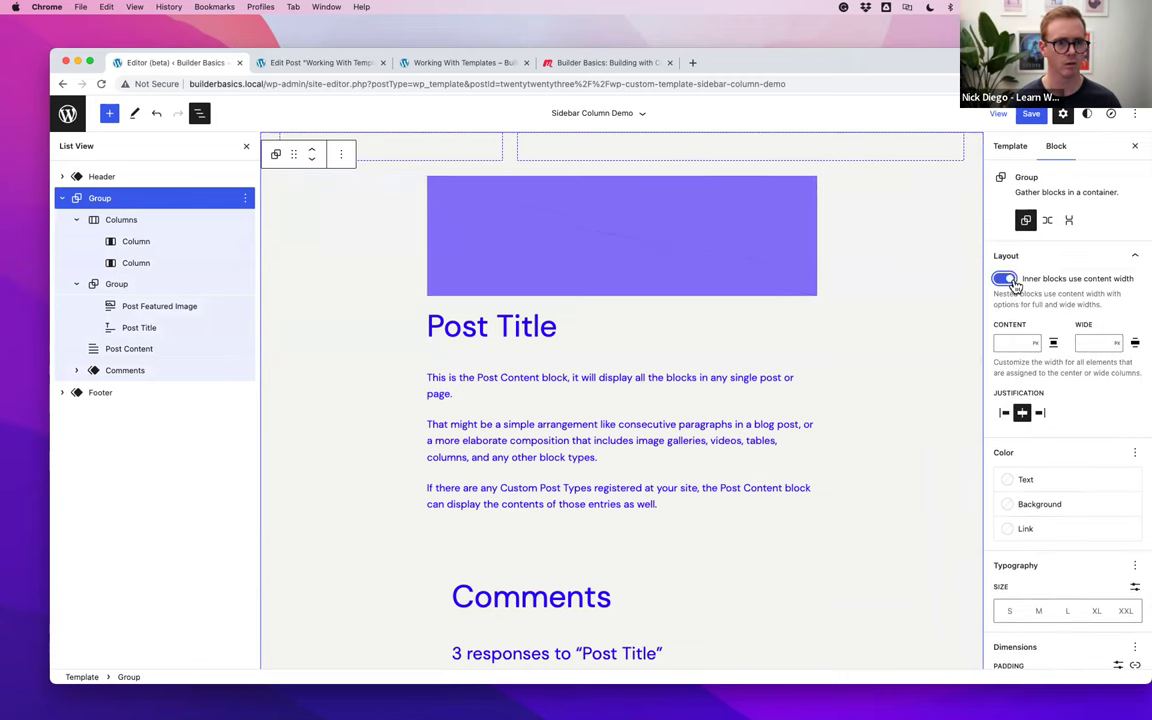
Set the first column's width to 25% and the second column's width to 75%
click(128, 226)
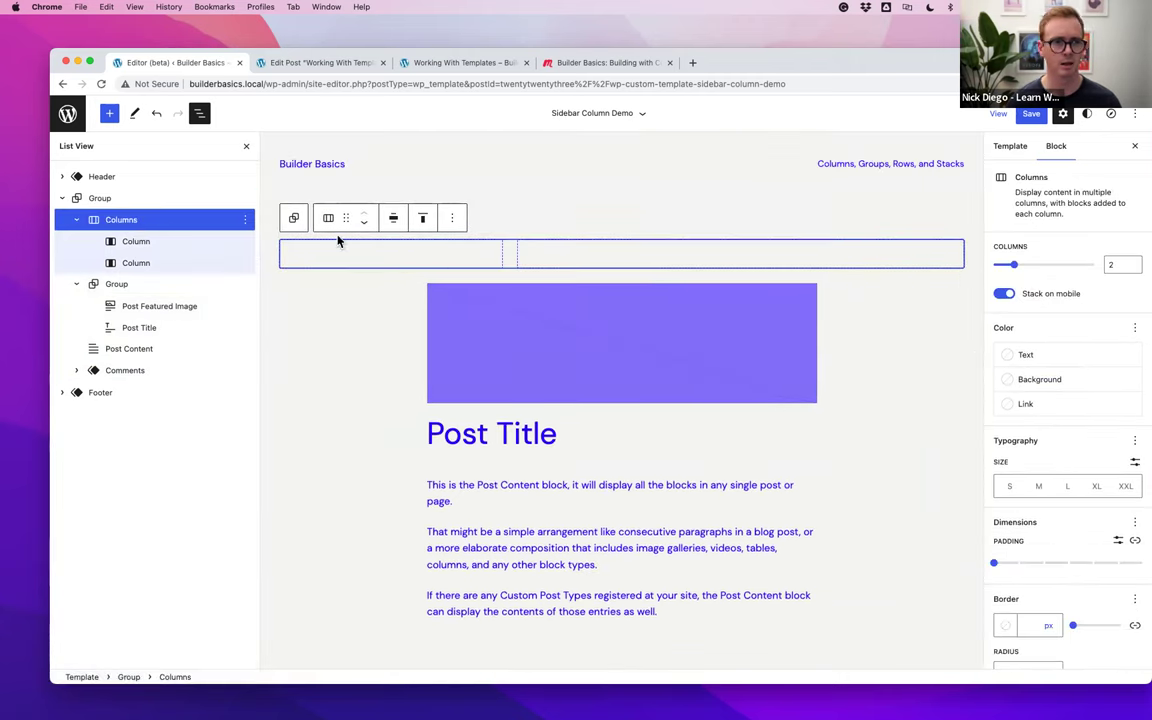
click(140, 241)
click(1115, 345)
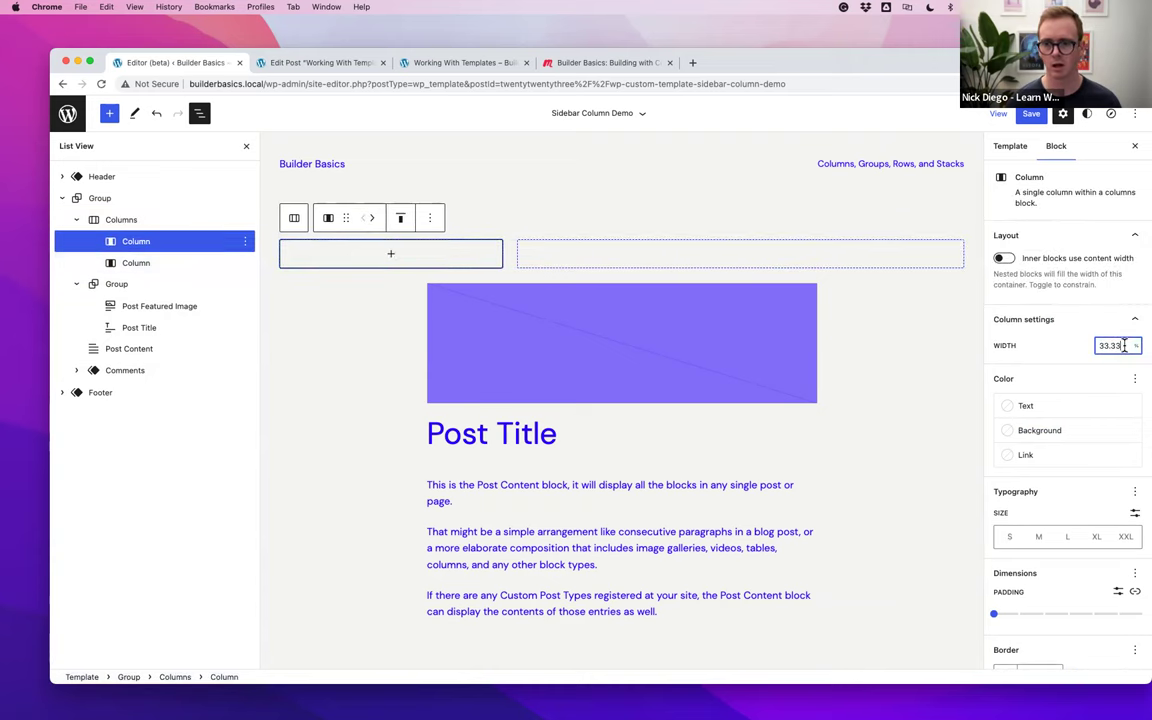
text(25)
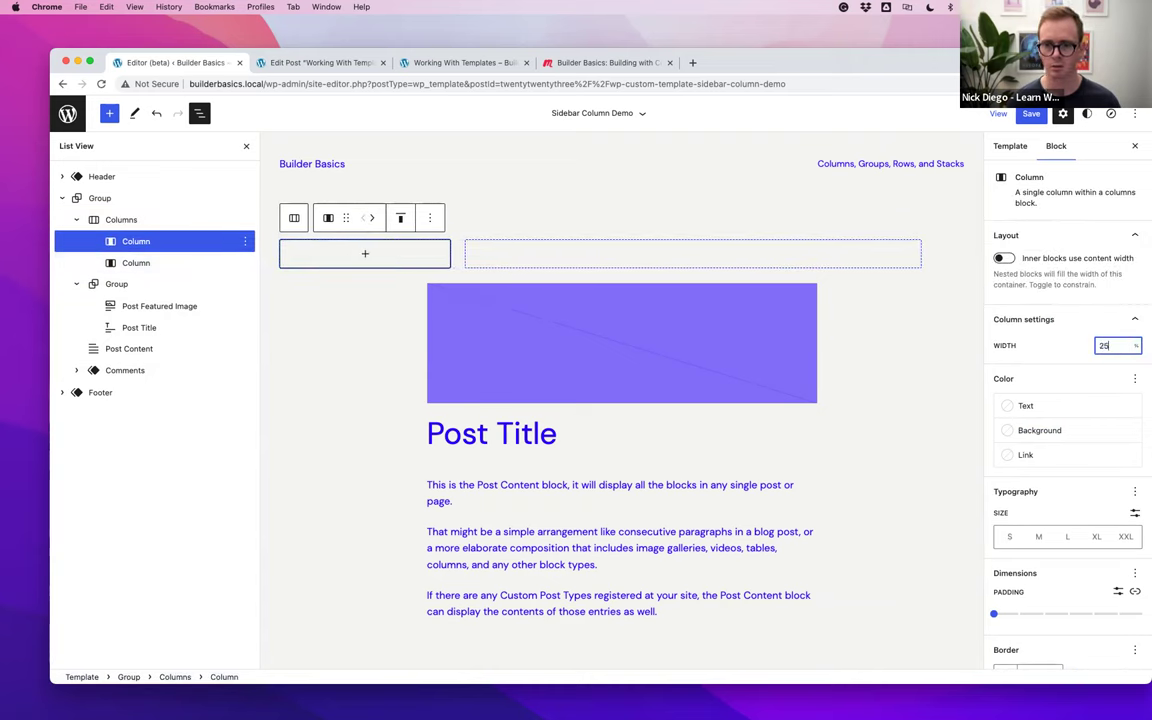
click(160, 265)
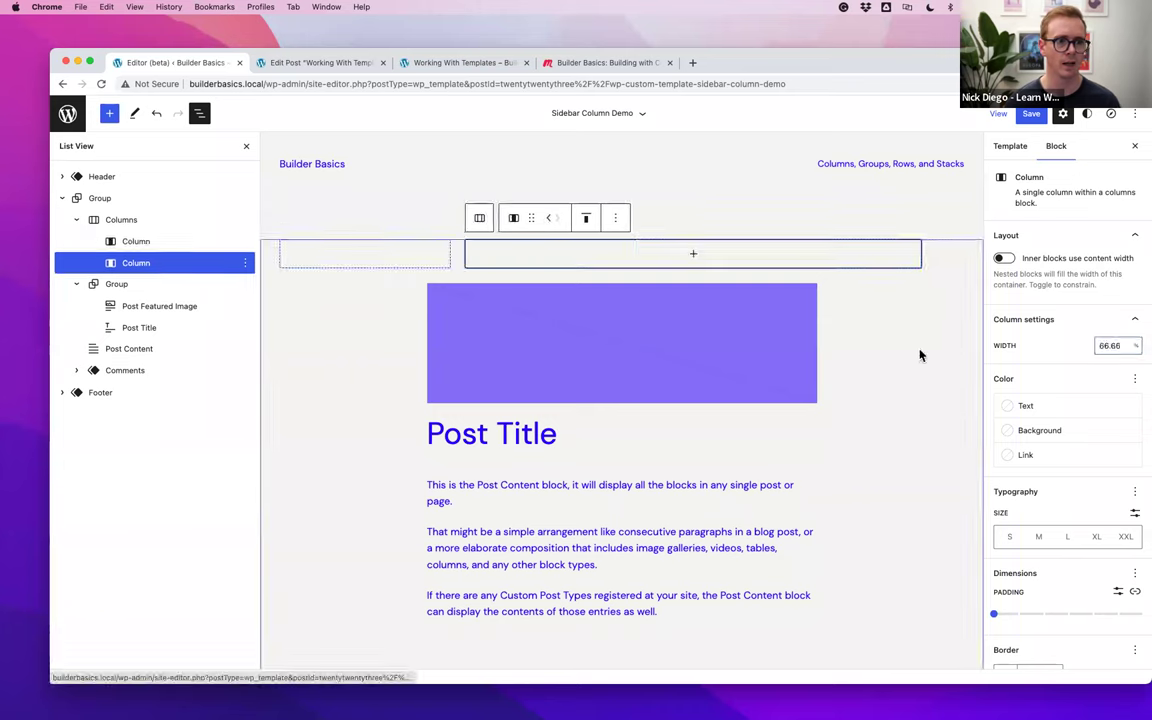
double_click(1101, 347)
text(75)
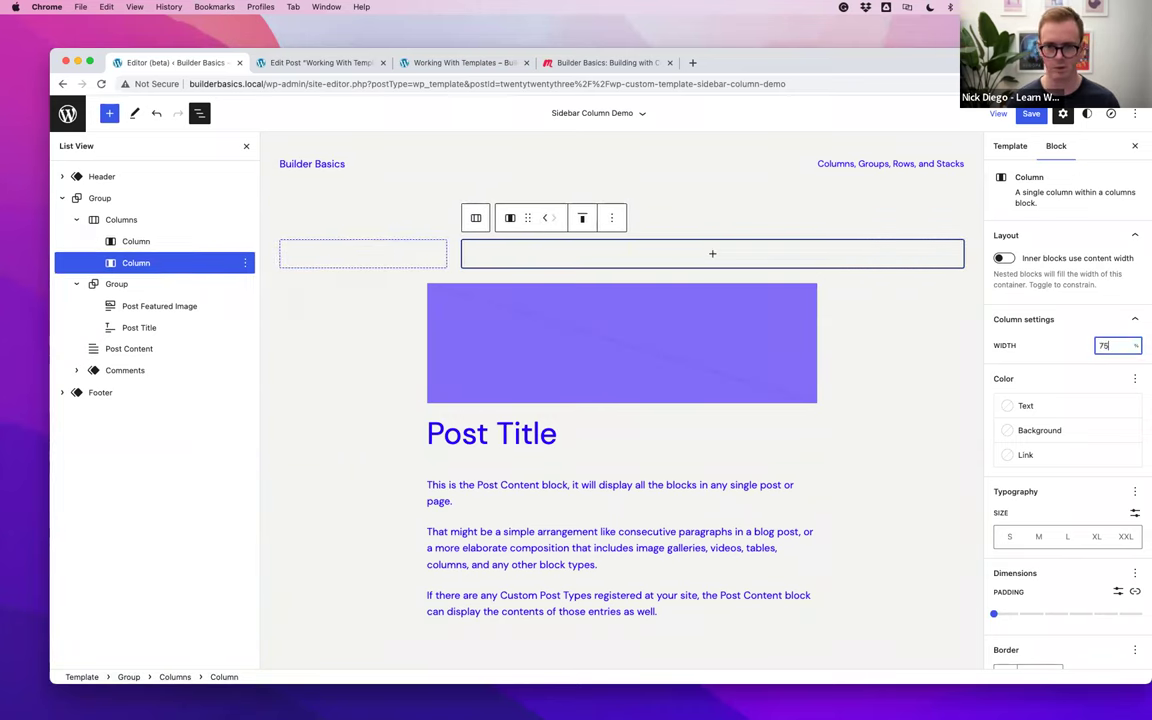
Move the Post Featured Image, Post Title and Post Content blocks into the 75% column, with Post Content below the title
click(145, 306)
shift+click(141, 327)
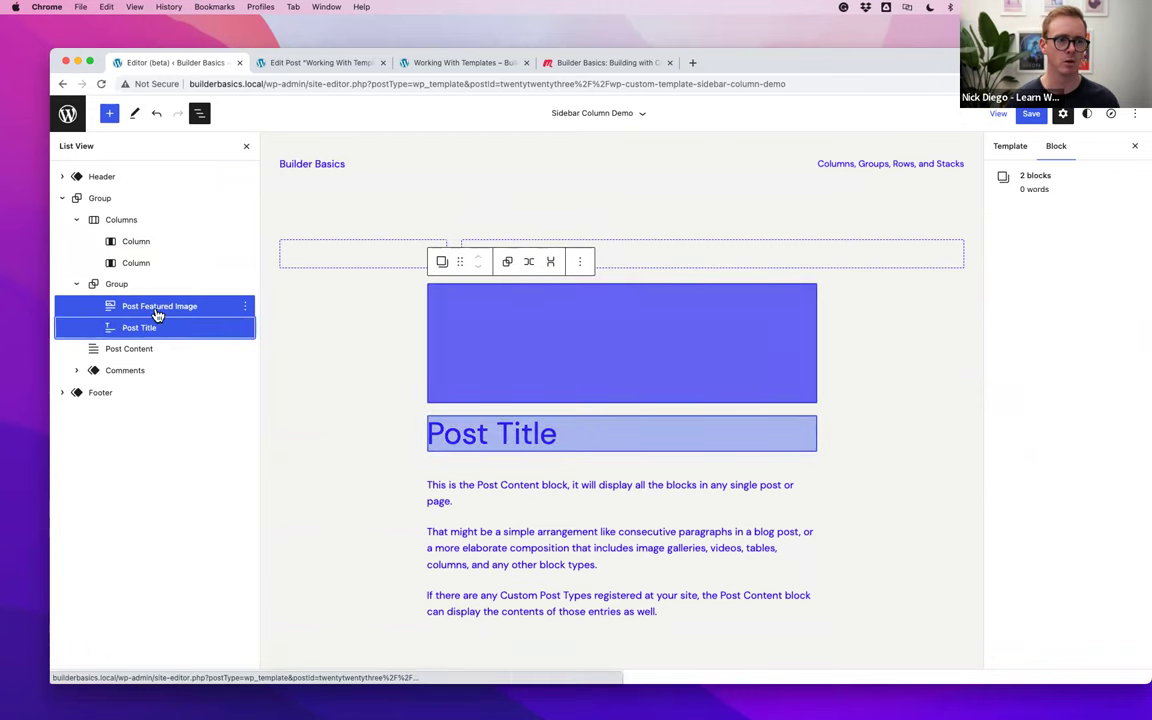
drag(157, 311, 506, 251)
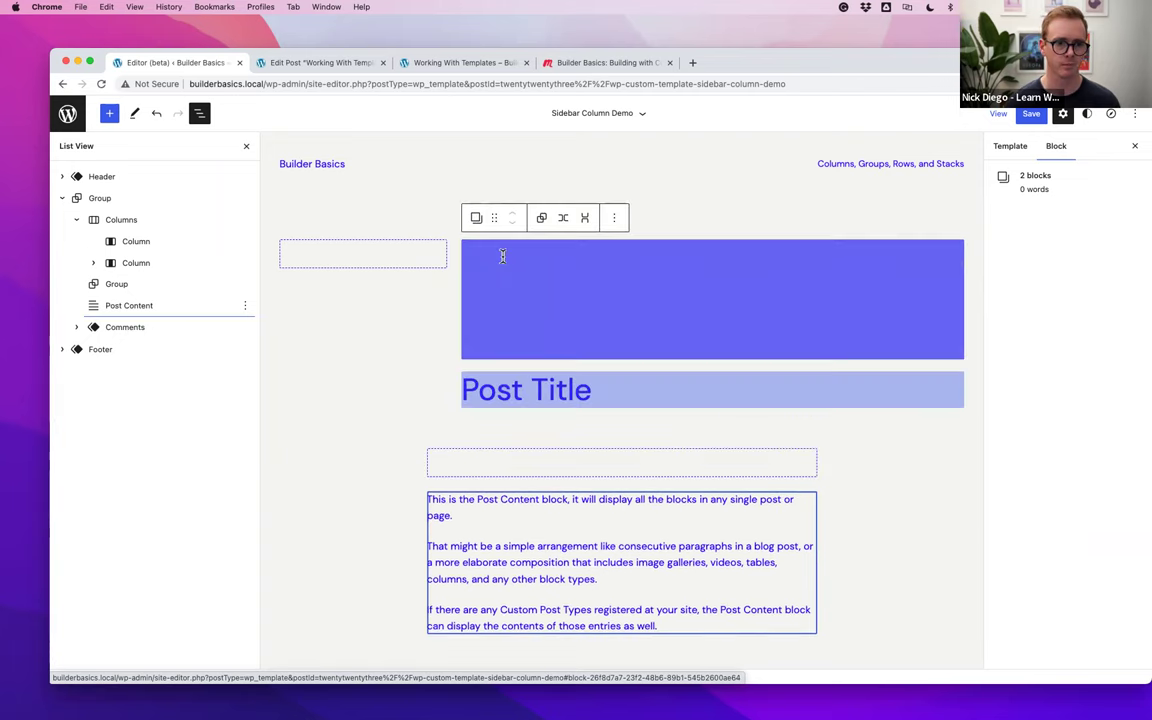
click(110, 307)
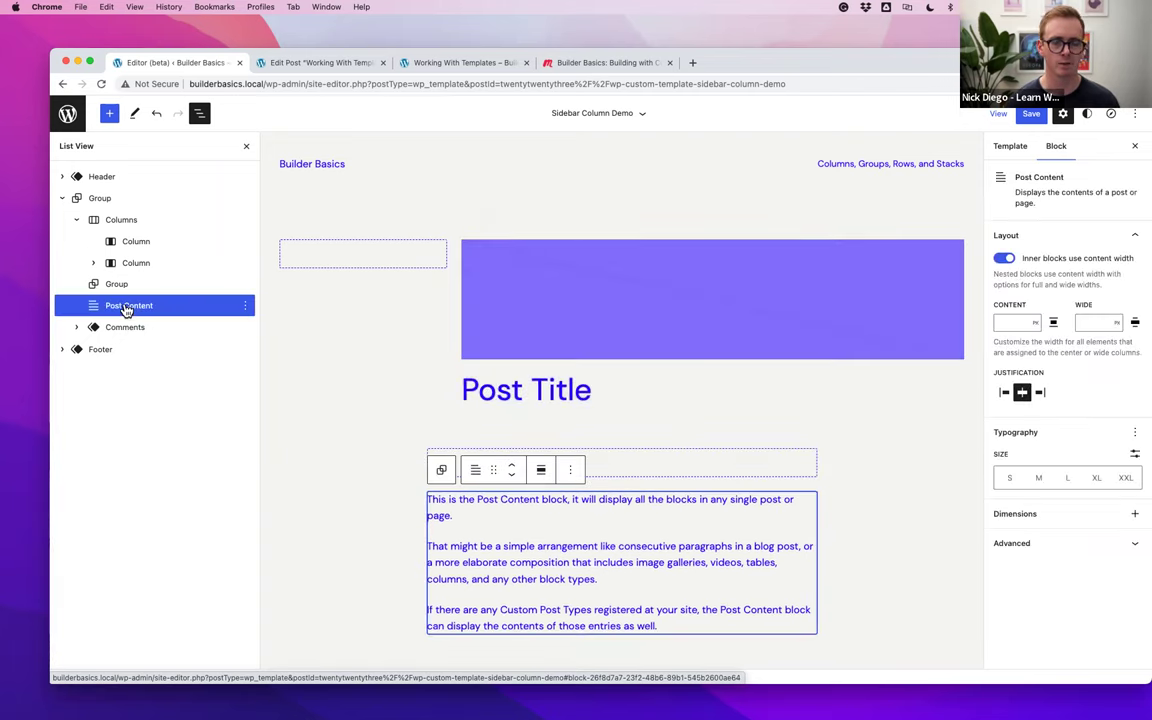
drag(125, 309, 708, 372)
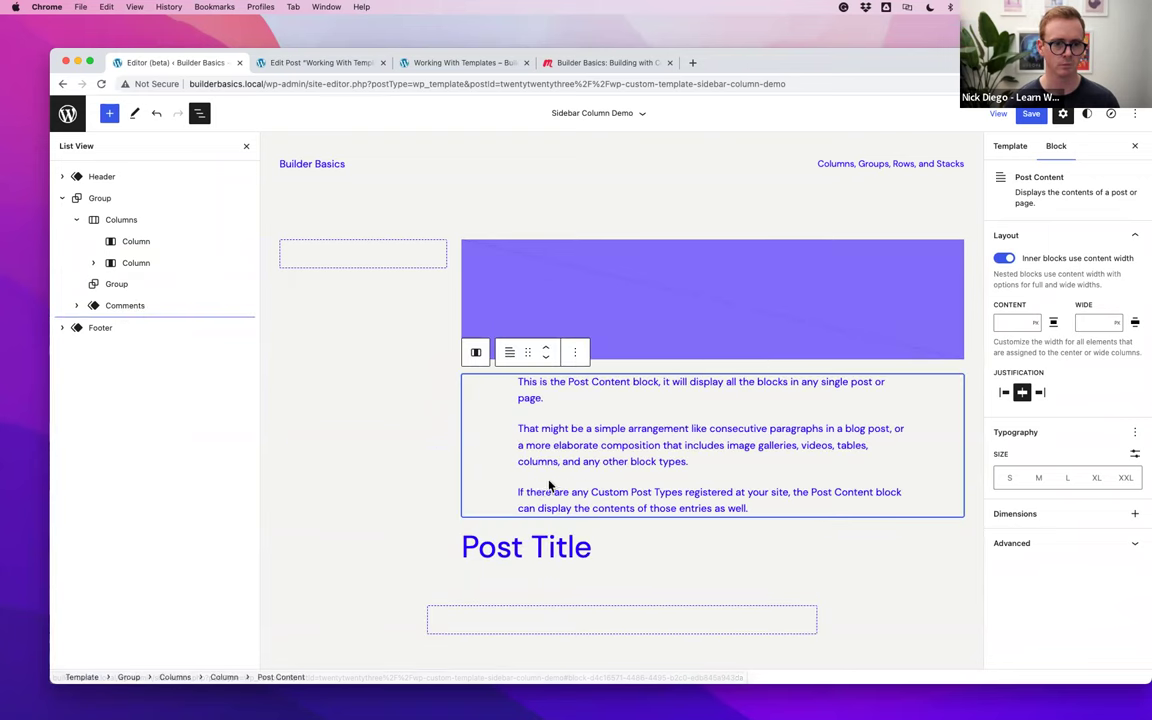
click(541, 360)
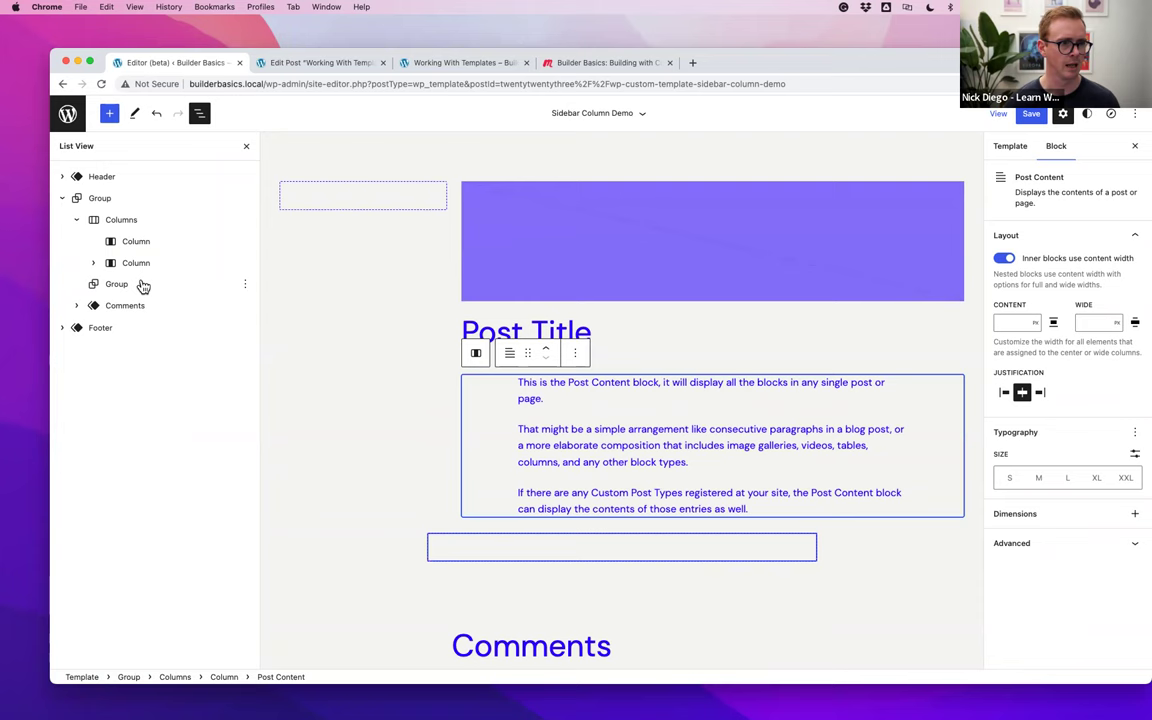
Remove the empty inner Group block between the Columns and Comments blocks
click(212, 290)
click(245, 285)
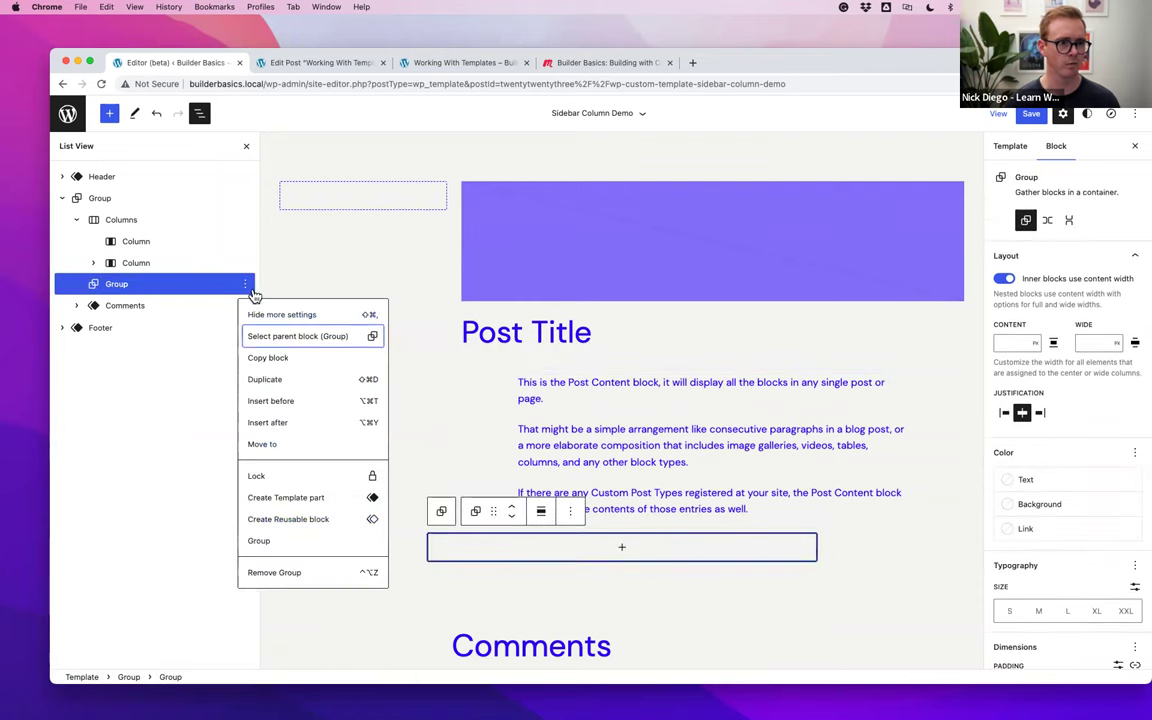
click(276, 572)
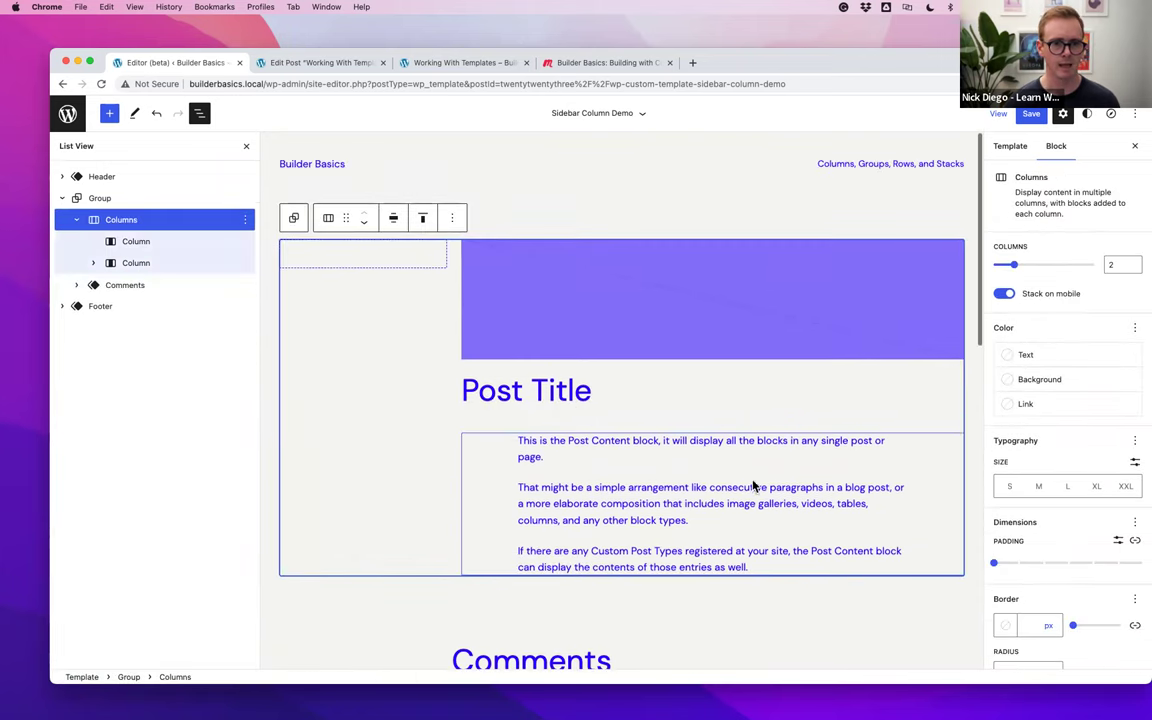
Move the Post Title above the featured image in the 75% column and save the Sidebar Column Demo template
click(526, 390)
click(538, 354)
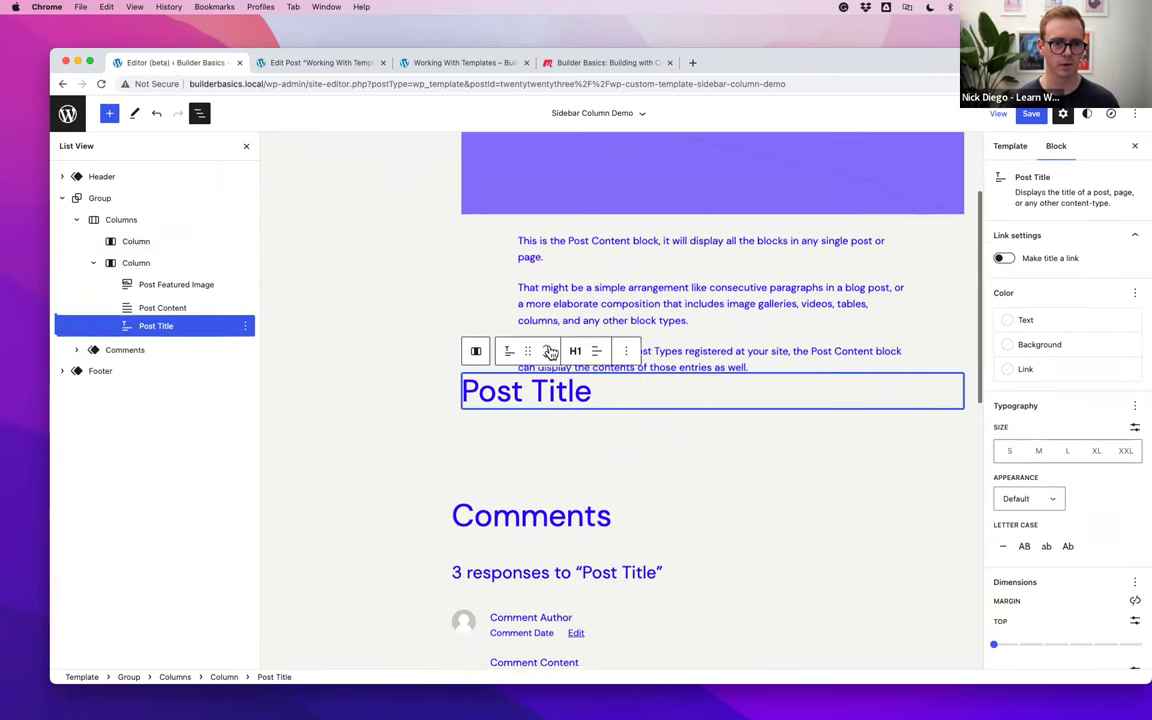
click(550, 347)
click(549, 347)
click(1031, 113)
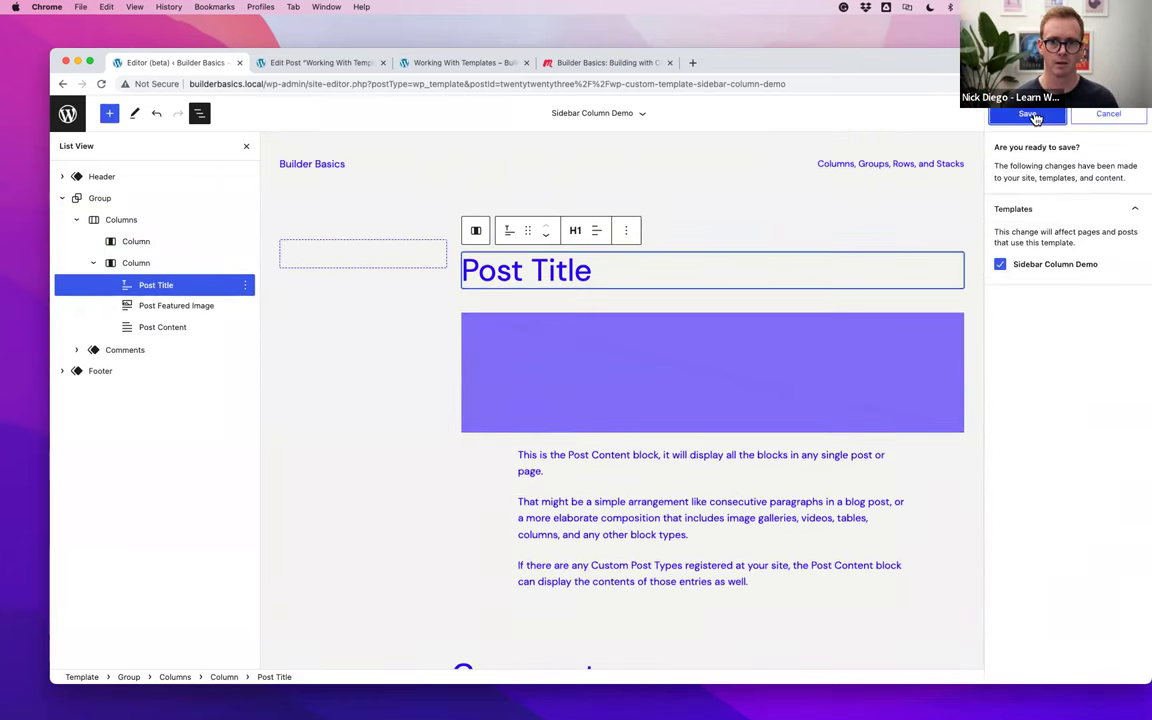
click(1030, 114)
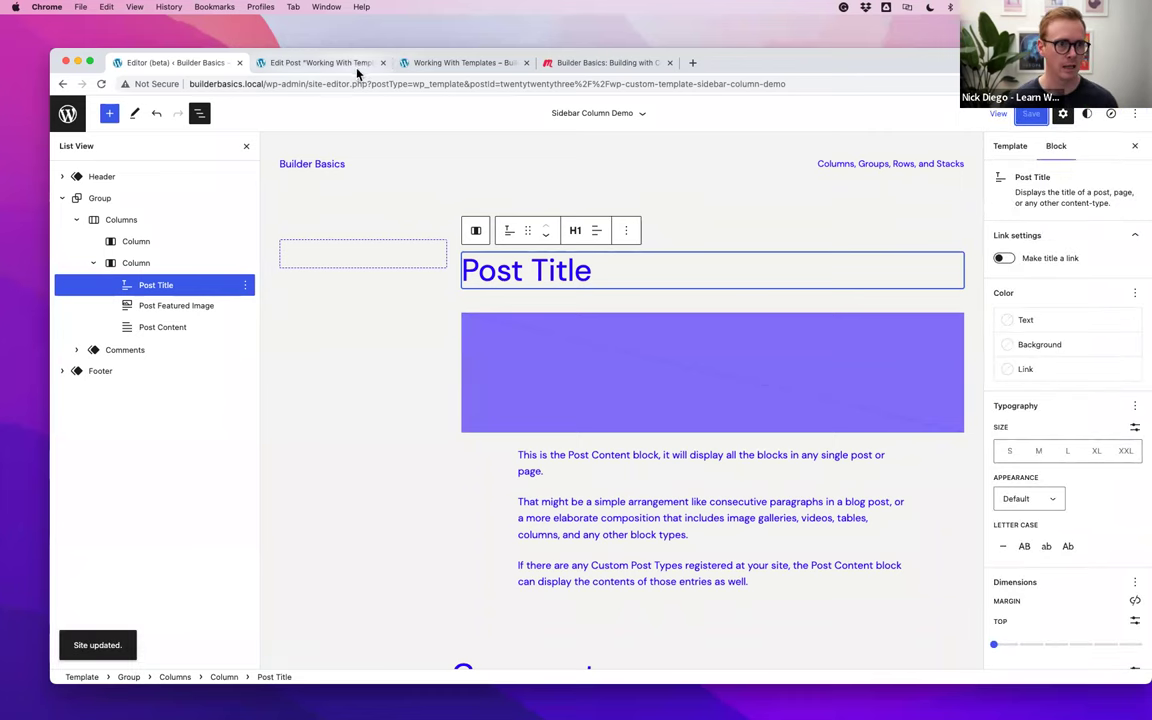
Reload the published "Working With Templates" post and examine its title, featured image and content in the new column layout
click(465, 68)
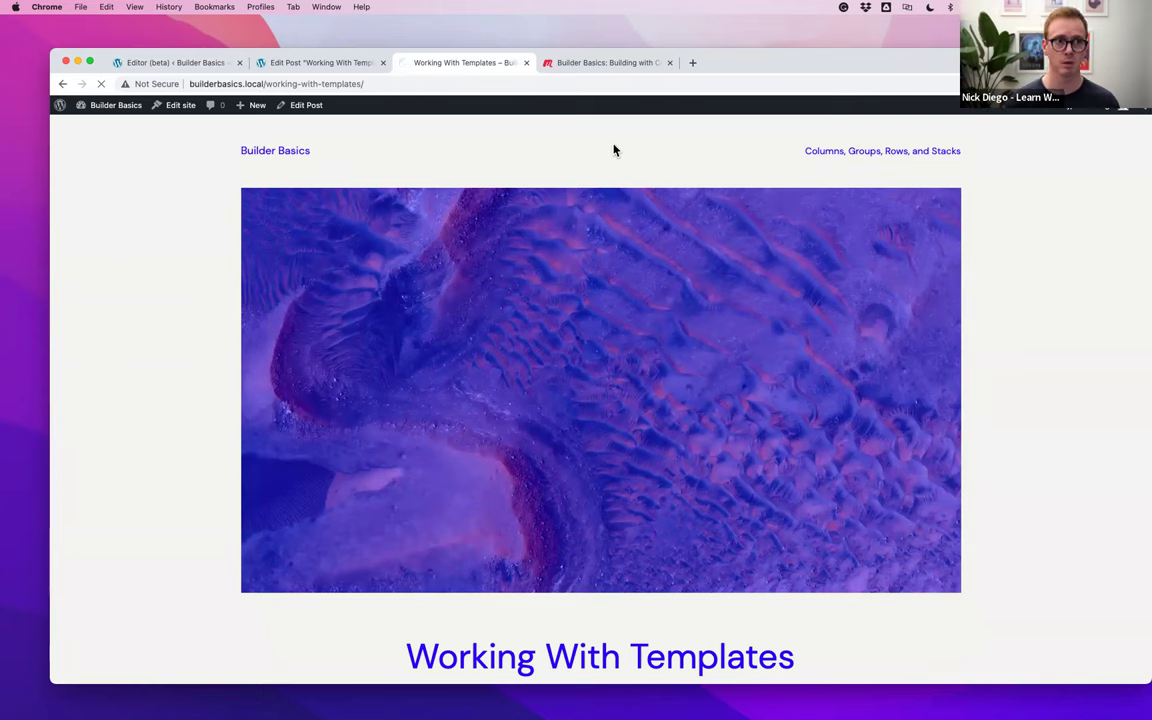
scroll(1050, 300, down, 2)
scroll(1050, 300, up, 2)
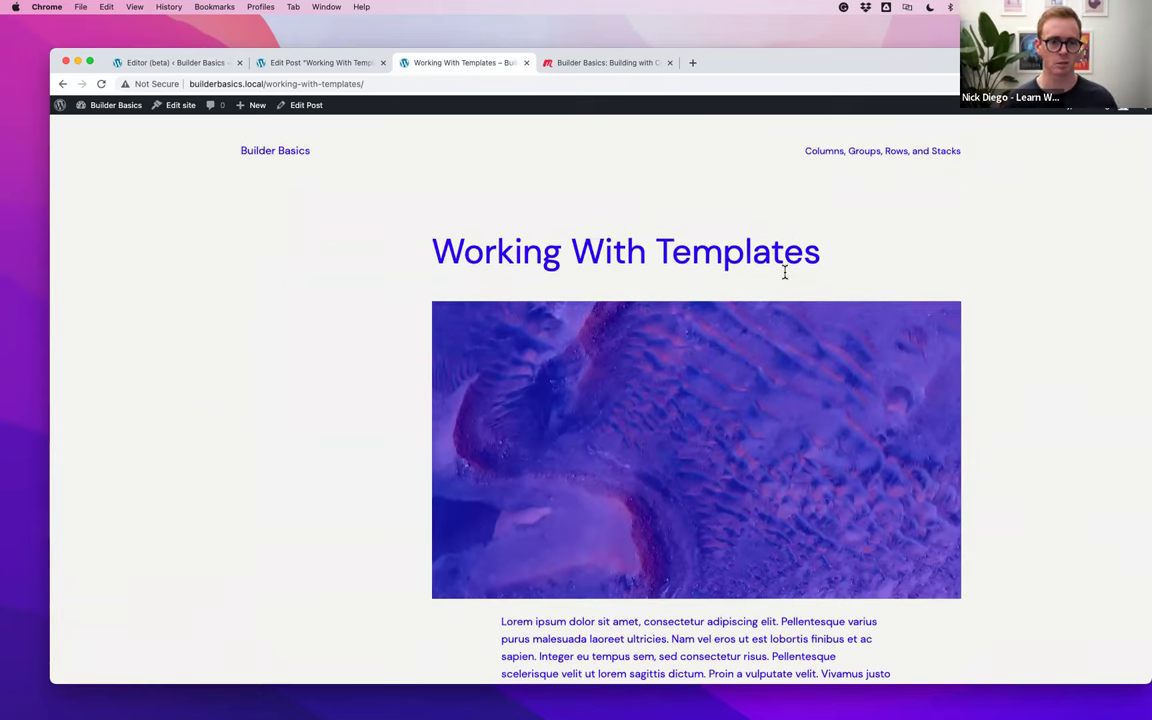
scroll(698, 262, down, 5)
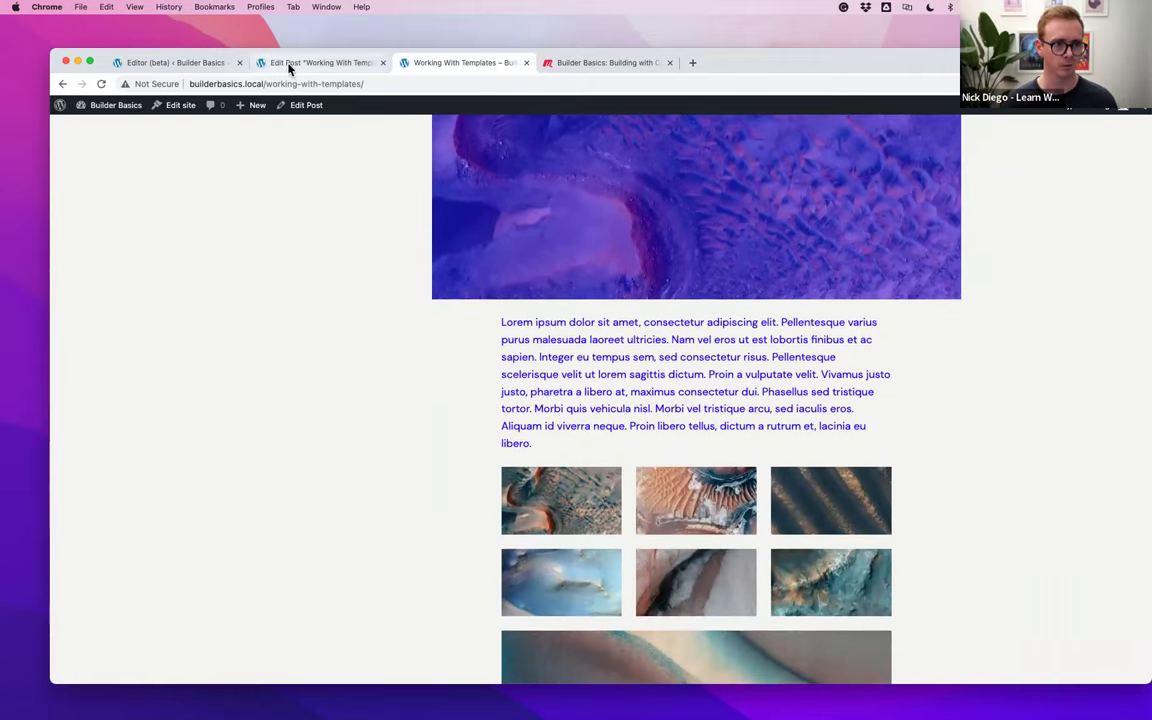
Inspect the 75% column's settings in the Sidebar Column Demo template and compare them with the published post
click(280, 65)
click(205, 63)
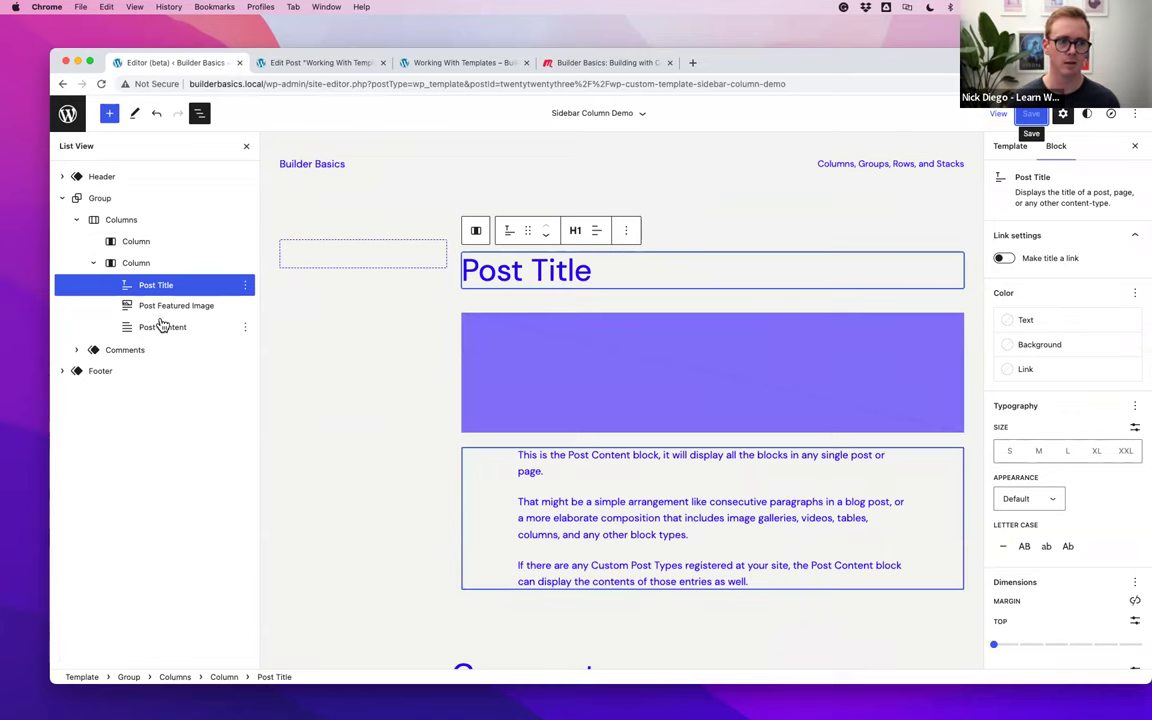
click(140, 268)
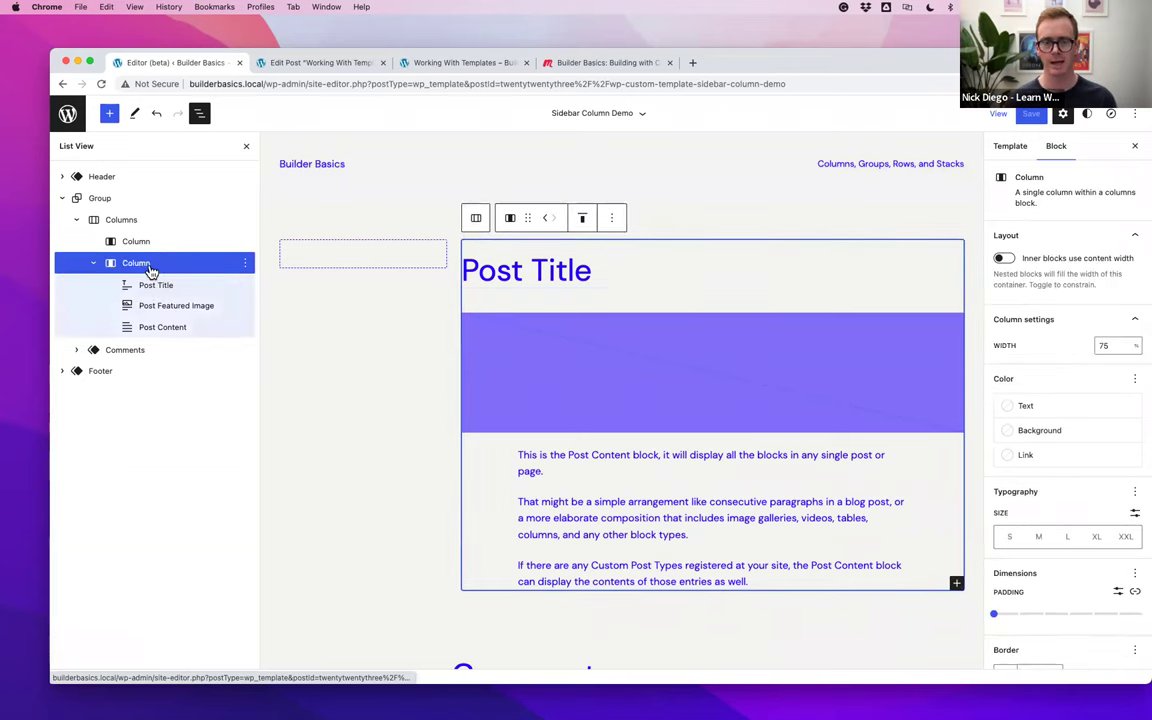
click(418, 64)
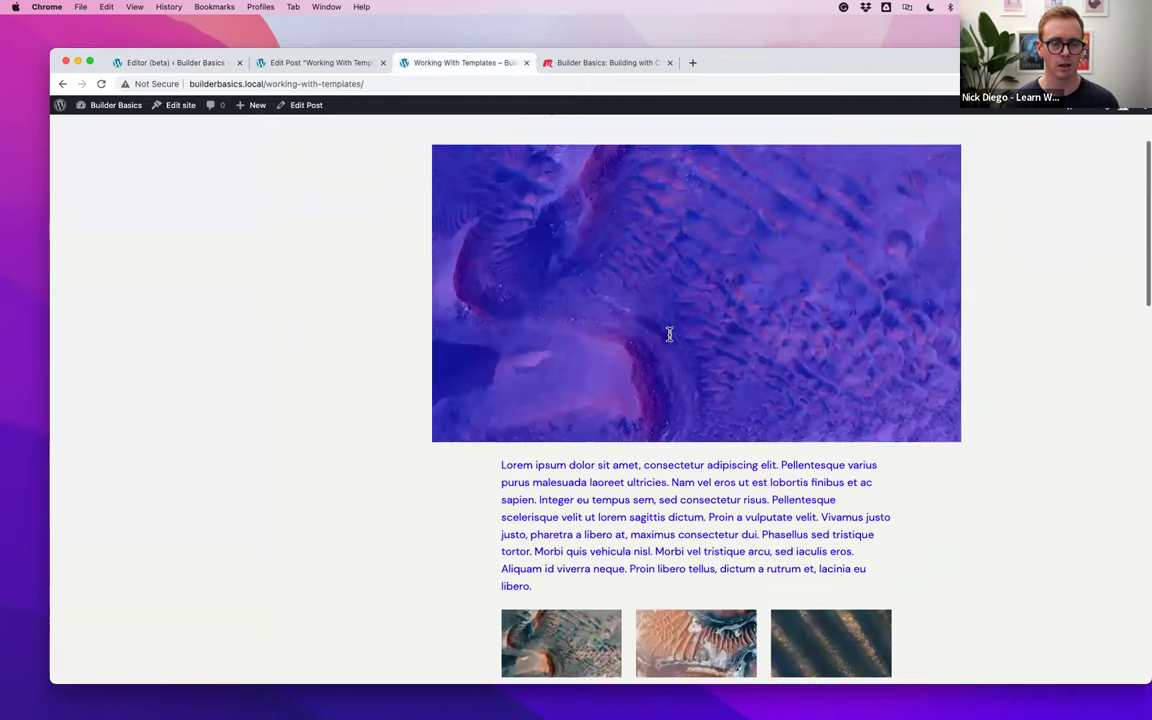
Inspect the HTML markup around the published post's title in the browser's developer tools
scroll(669, 334, up, 4)
right_click(566, 256)
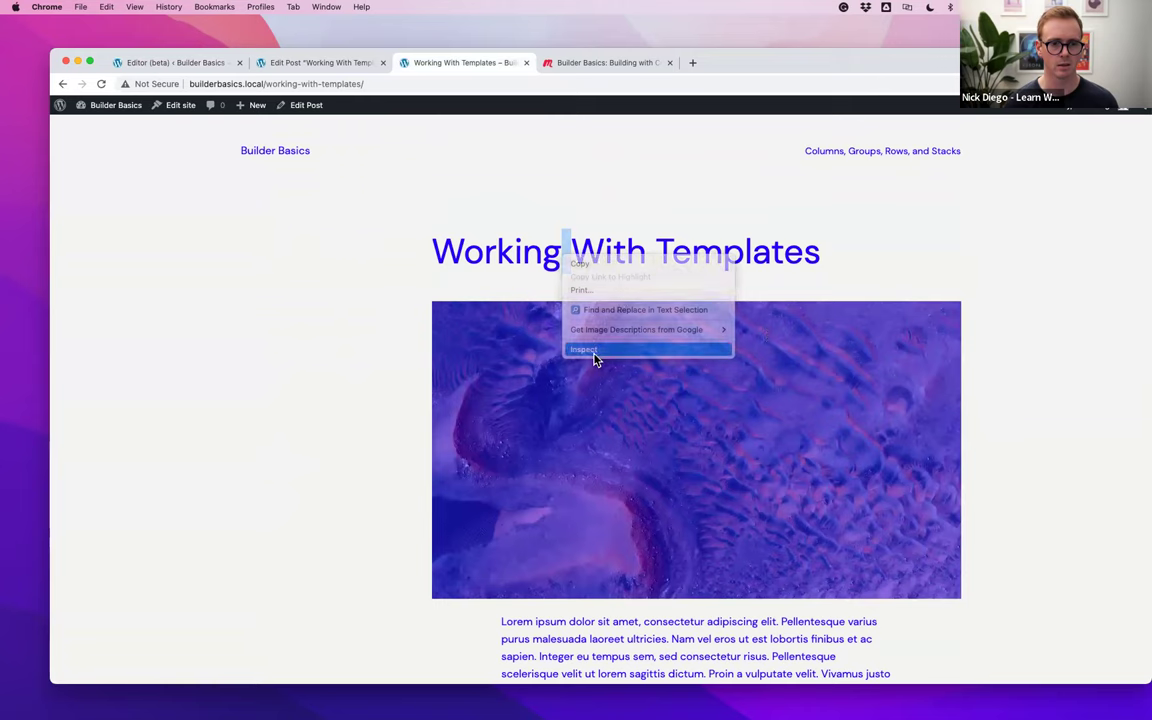
click(594, 352)
drag(812, 85, 812, 295)
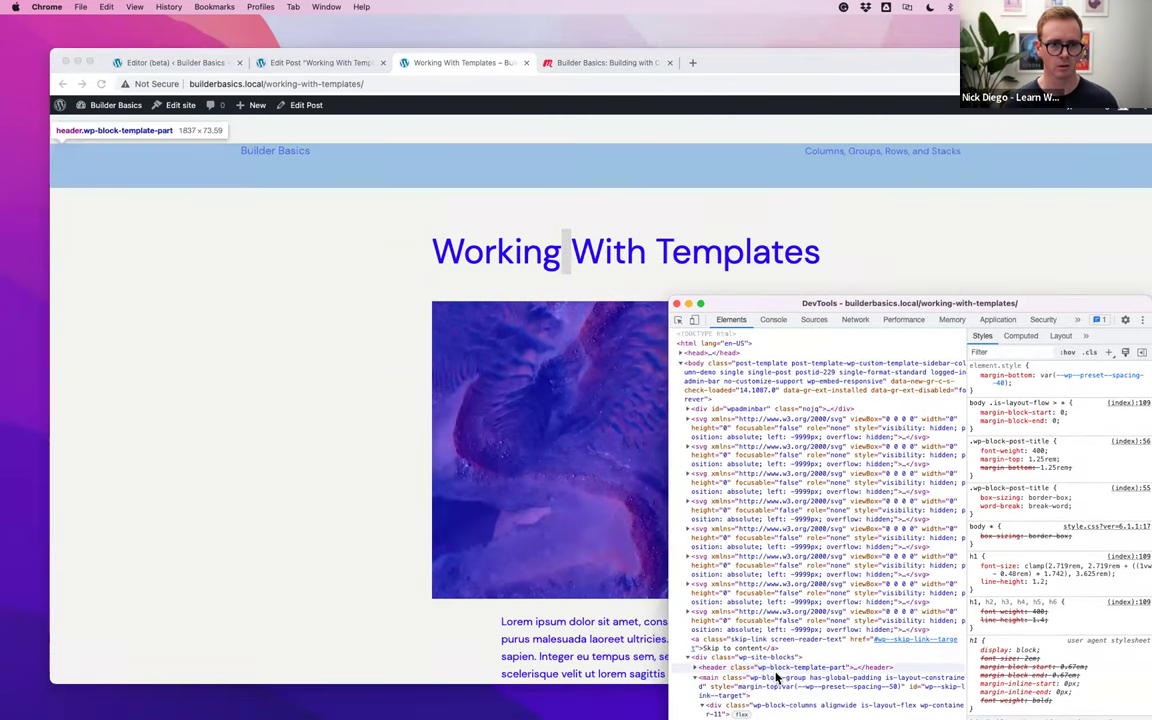
scroll(777, 678, down, 4)
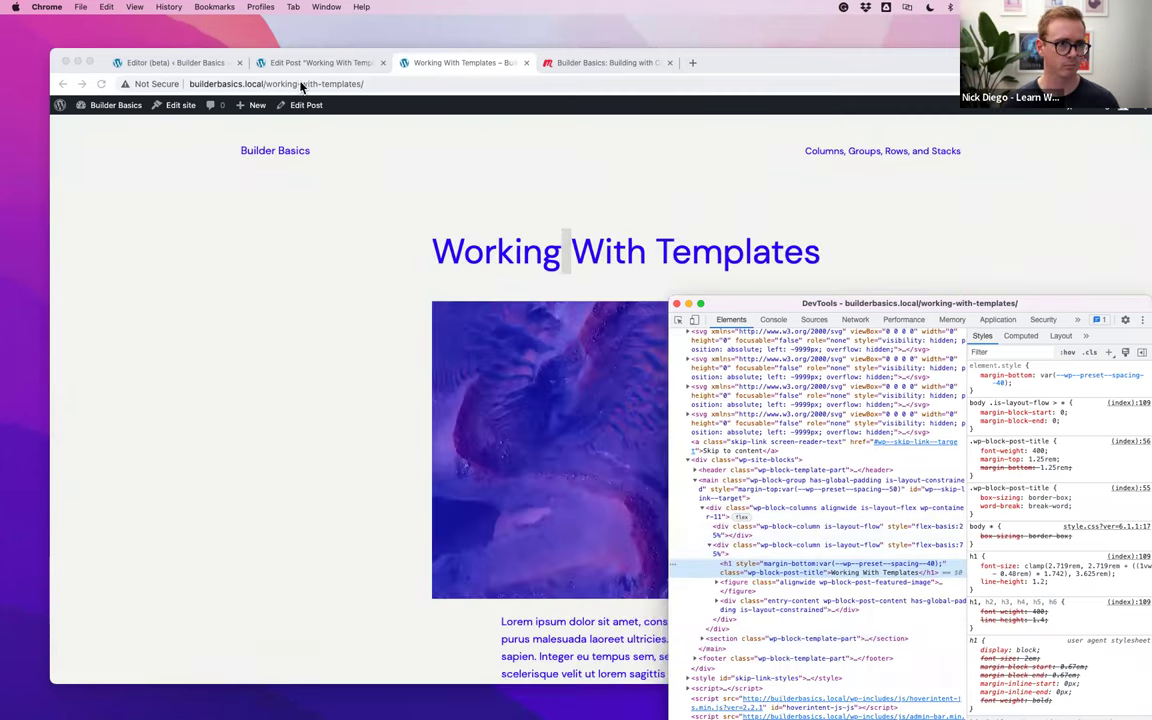
Check the Post Content block's layout settings in the template and compare them with the published post's content
click(180, 63)
click(660, 527)
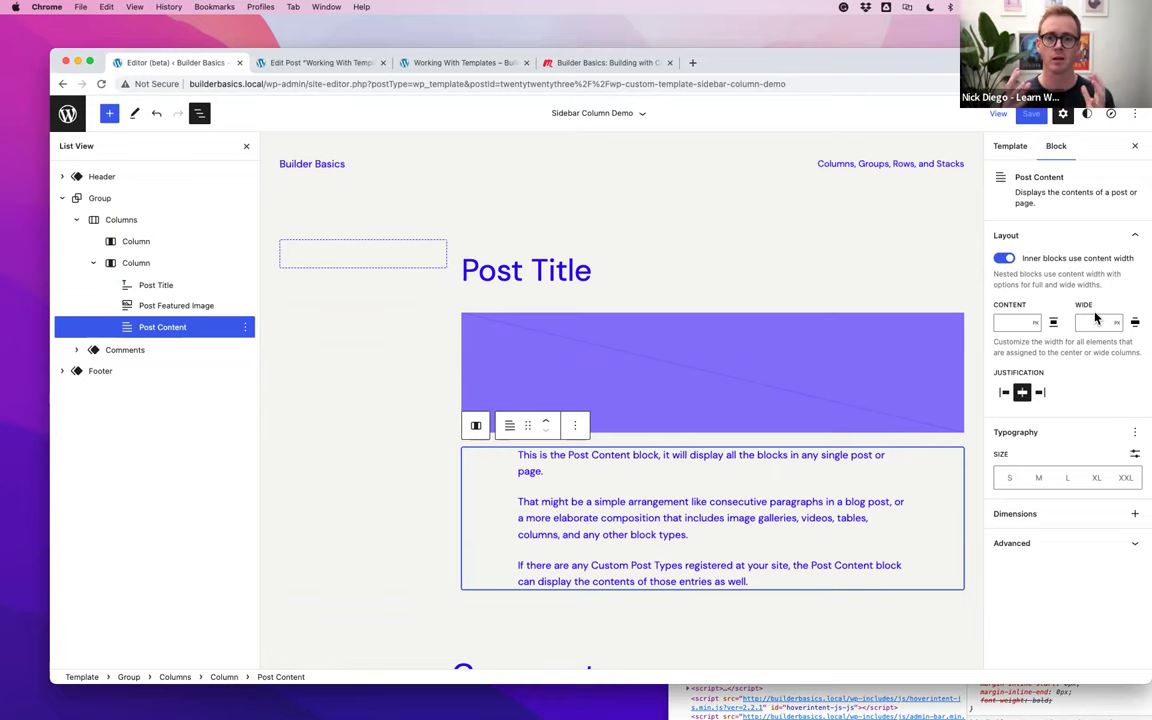
click(332, 66)
click(420, 68)
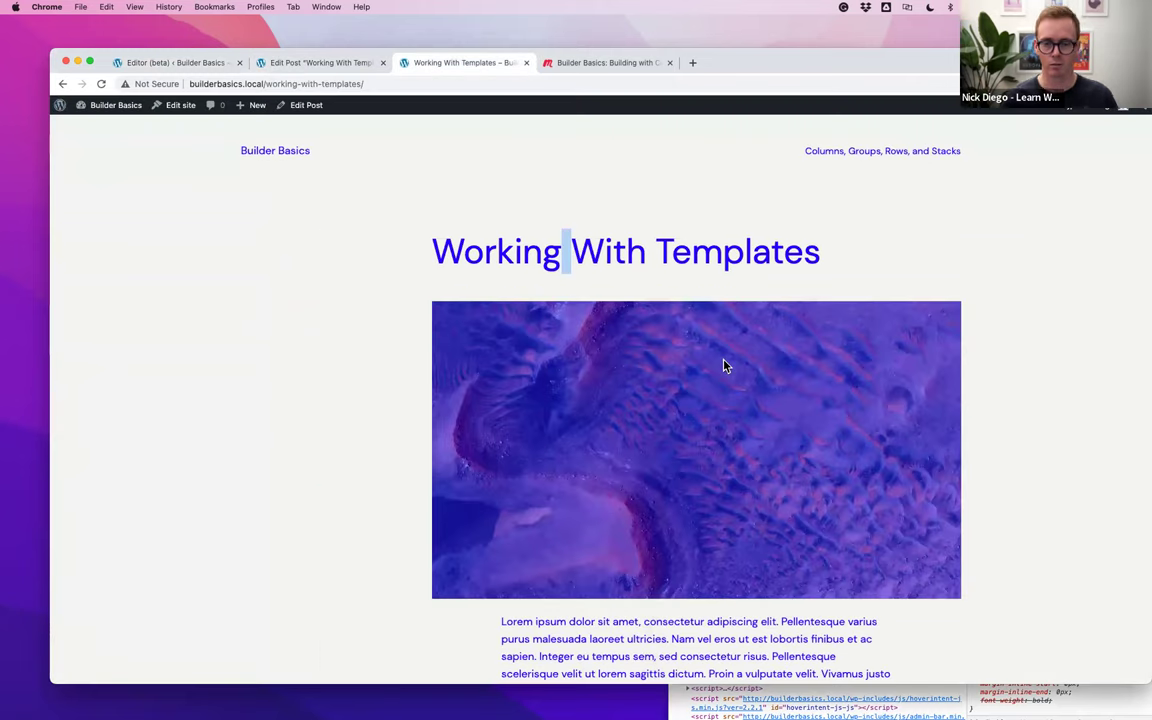
scroll(733, 398, down, 3)
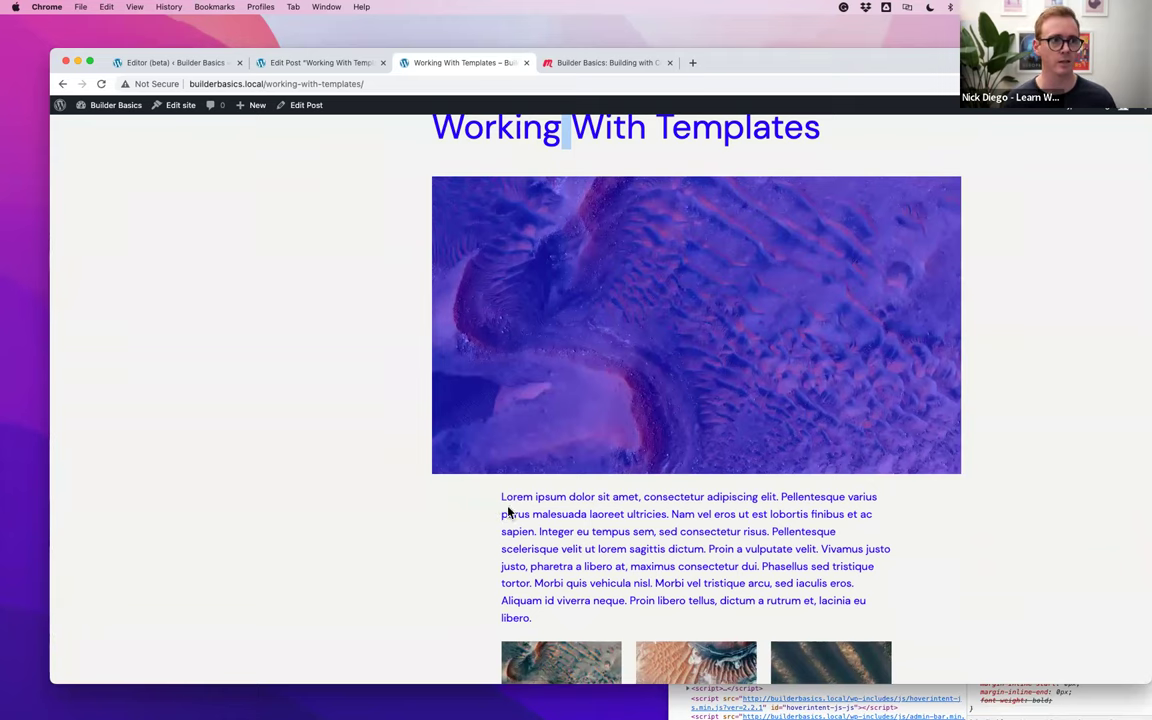
Justify the Post Content block's inner blocks to the left and save the Sidebar Column Demo template
click(170, 63)
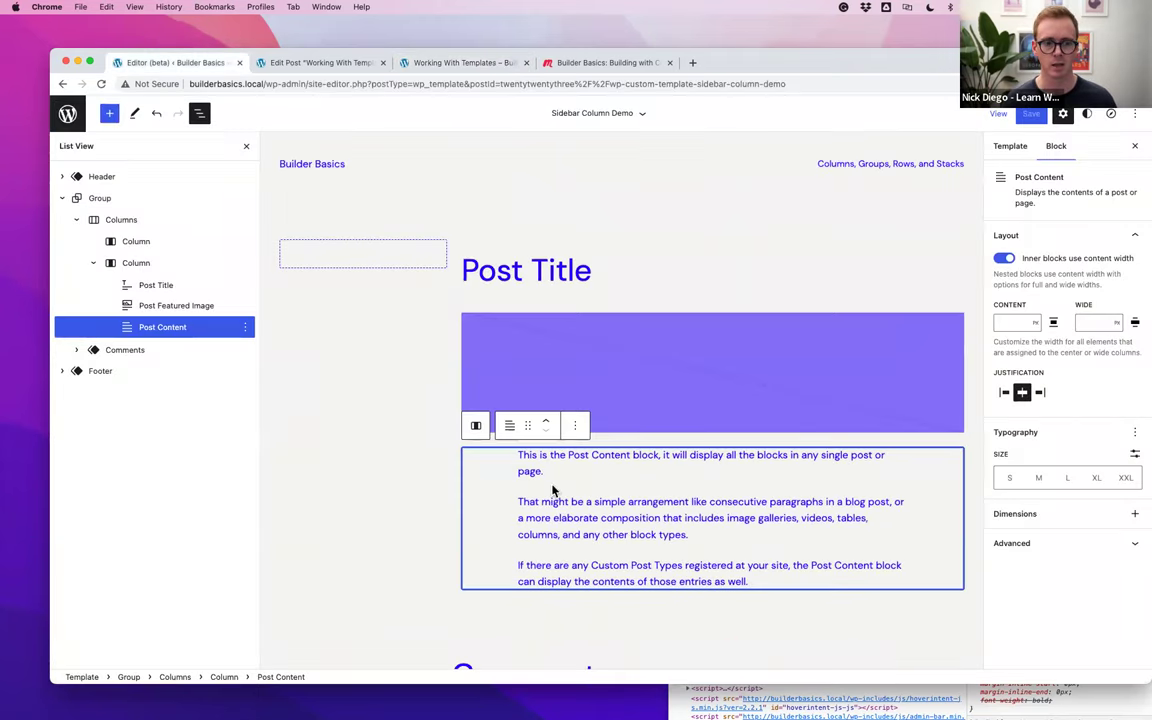
click(1005, 396)
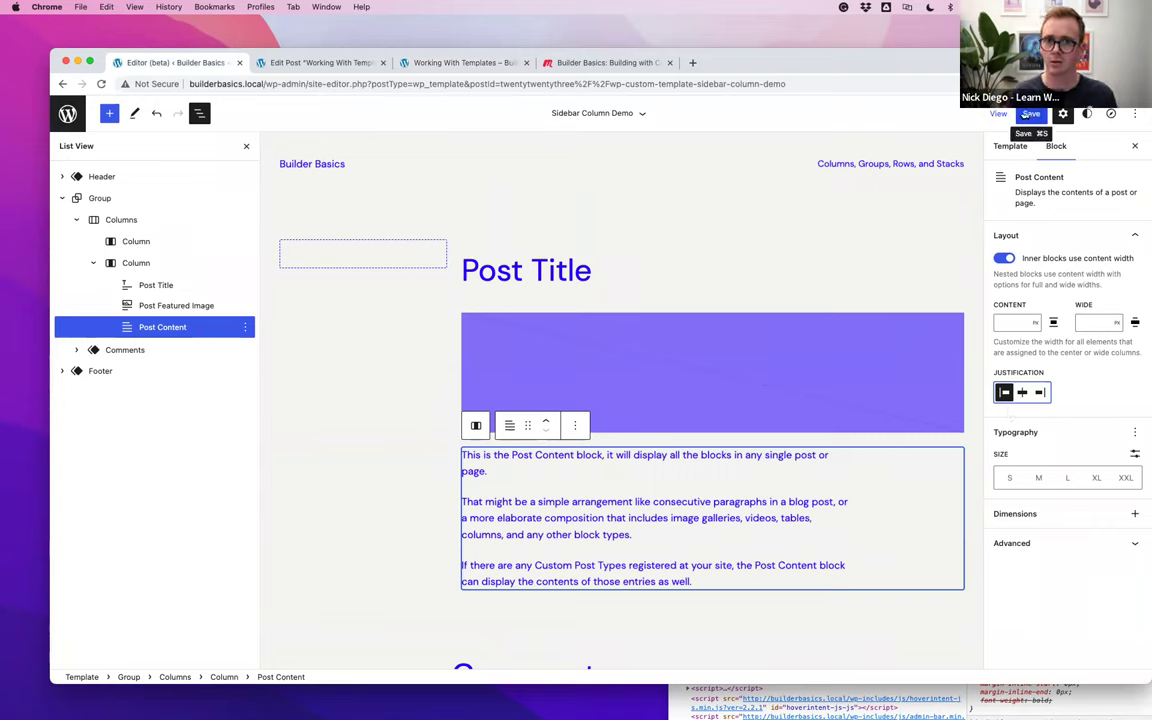
click(1027, 114)
click(1027, 114)
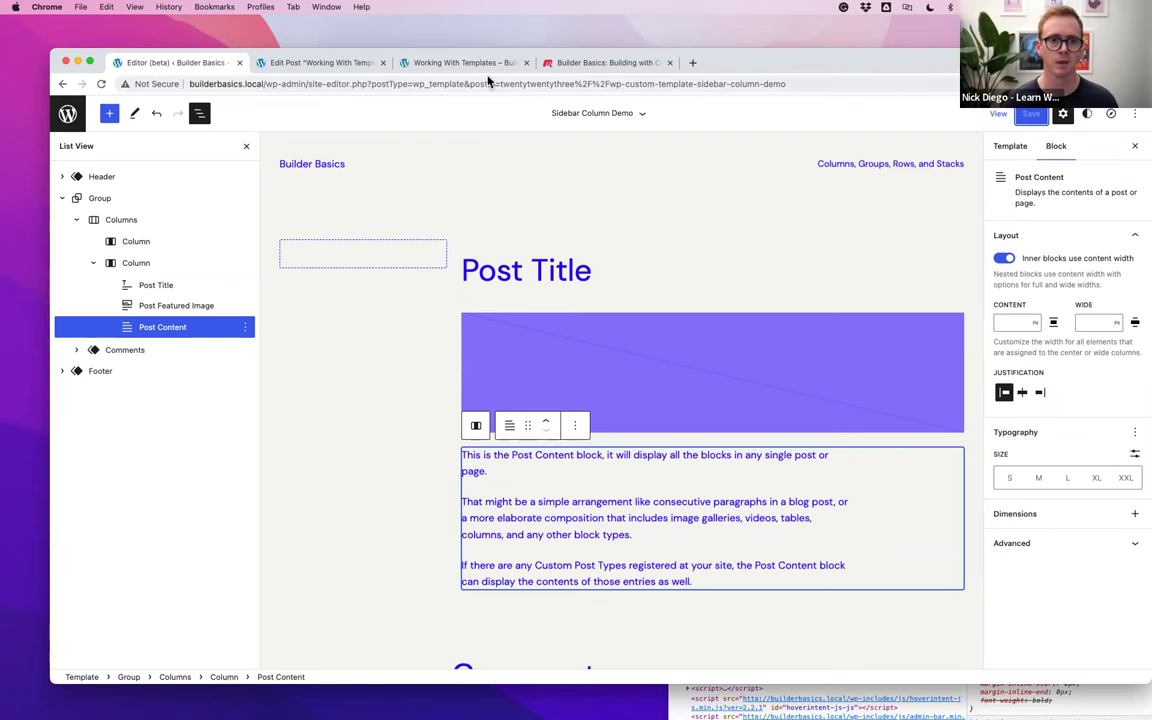
Reload the published "Working With Templates" post and check the content's alignment against the featured image and the post editor
click(468, 63)
key(super+r)
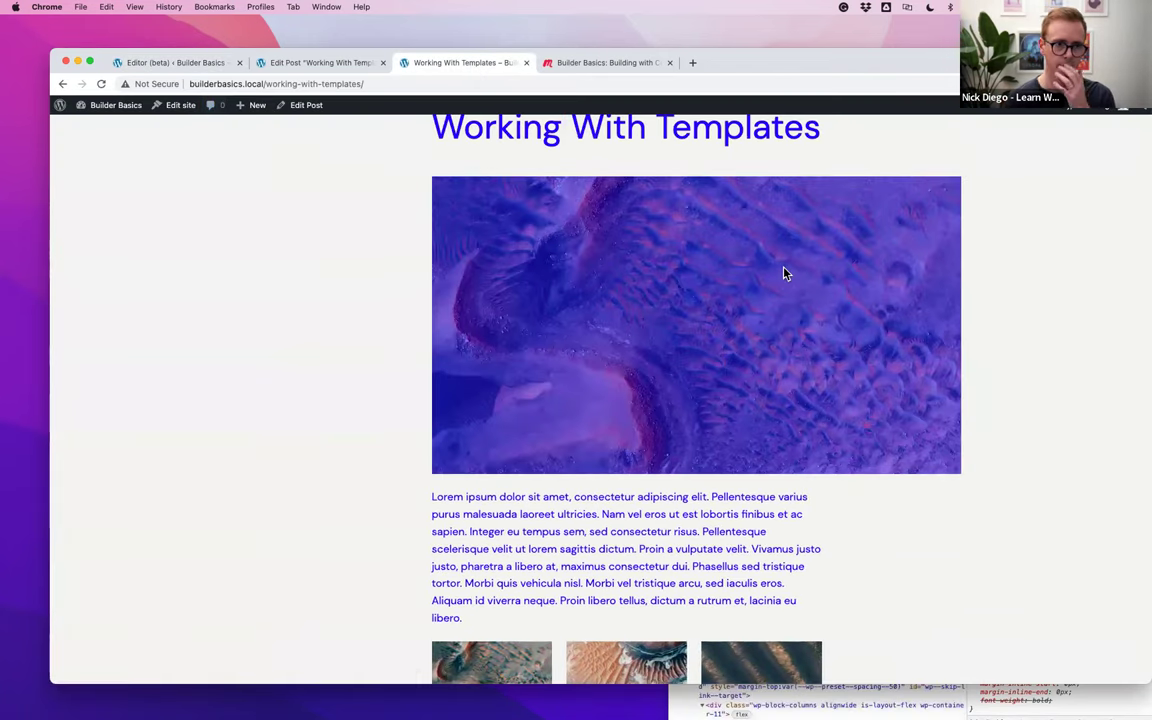
click(278, 64)
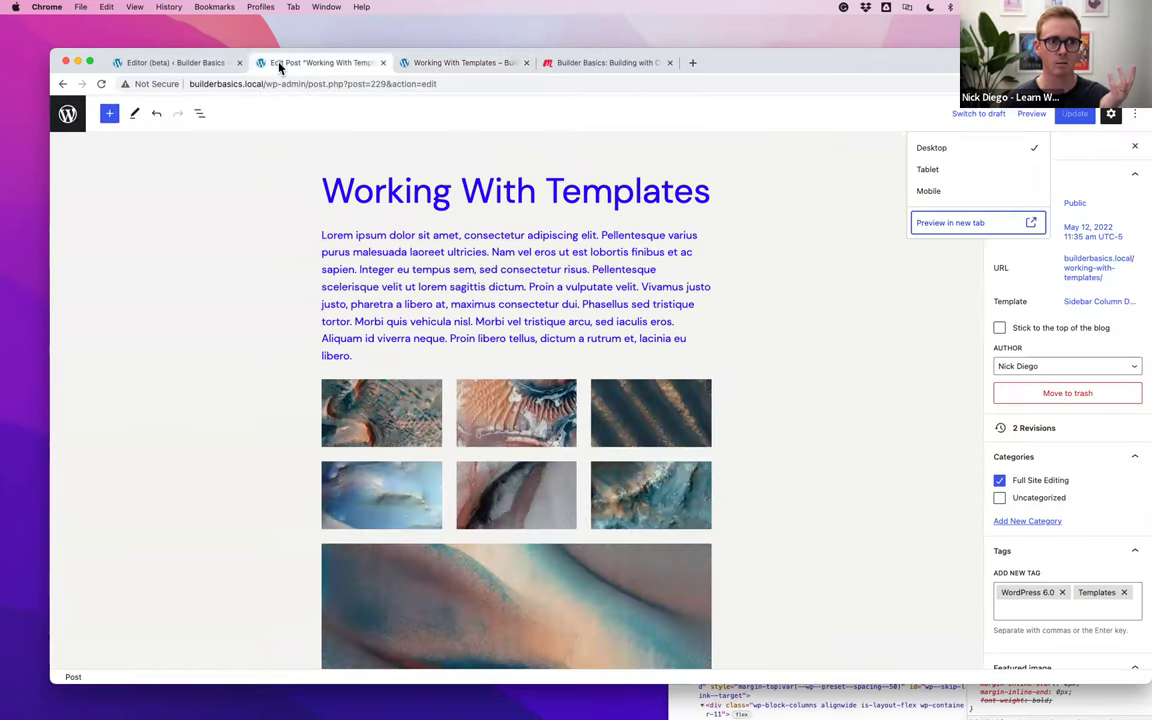
Enable block spacing on the Columns block, set it to 3, and save the template
click(218, 66)
click(348, 258)
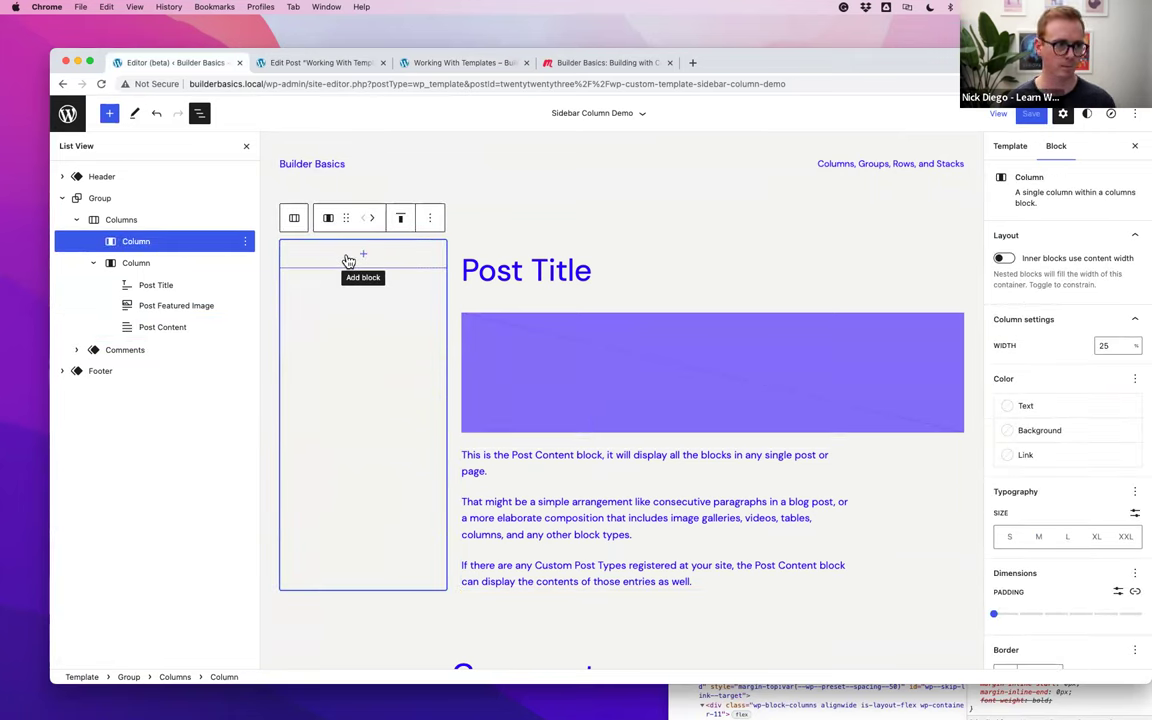
click(294, 218)
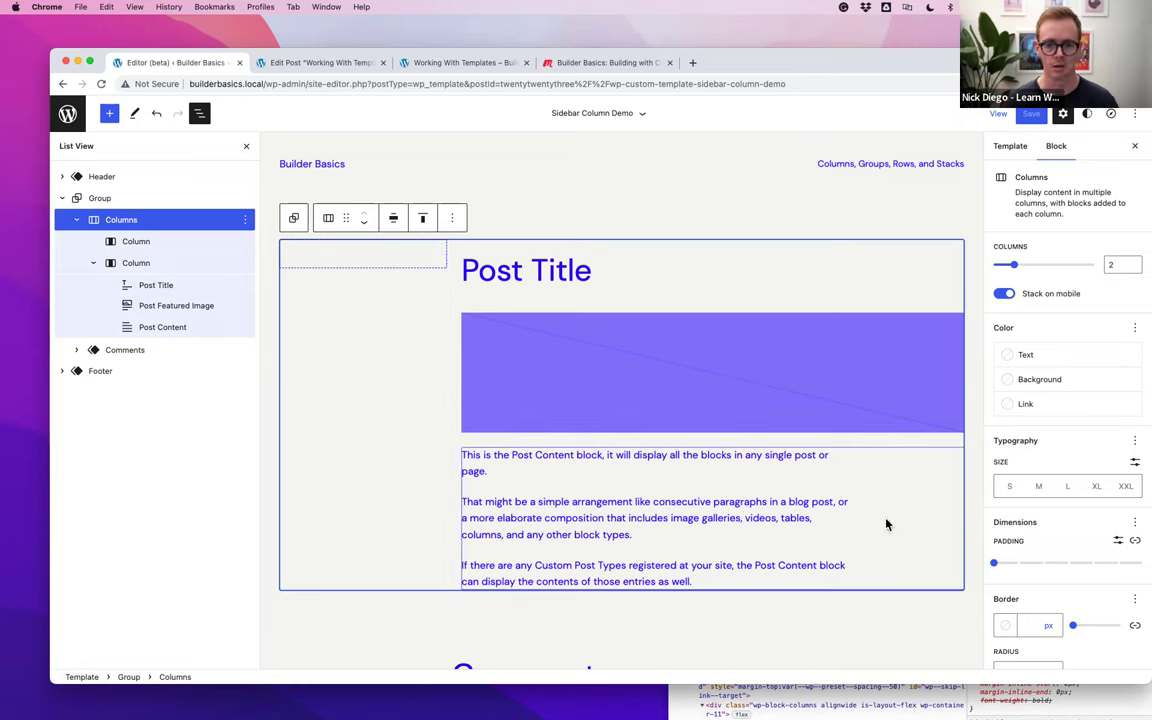
scroll(1100, 510, down, 1)
click(1134, 468)
click(1050, 587)
click(1049, 470)
click(1044, 556)
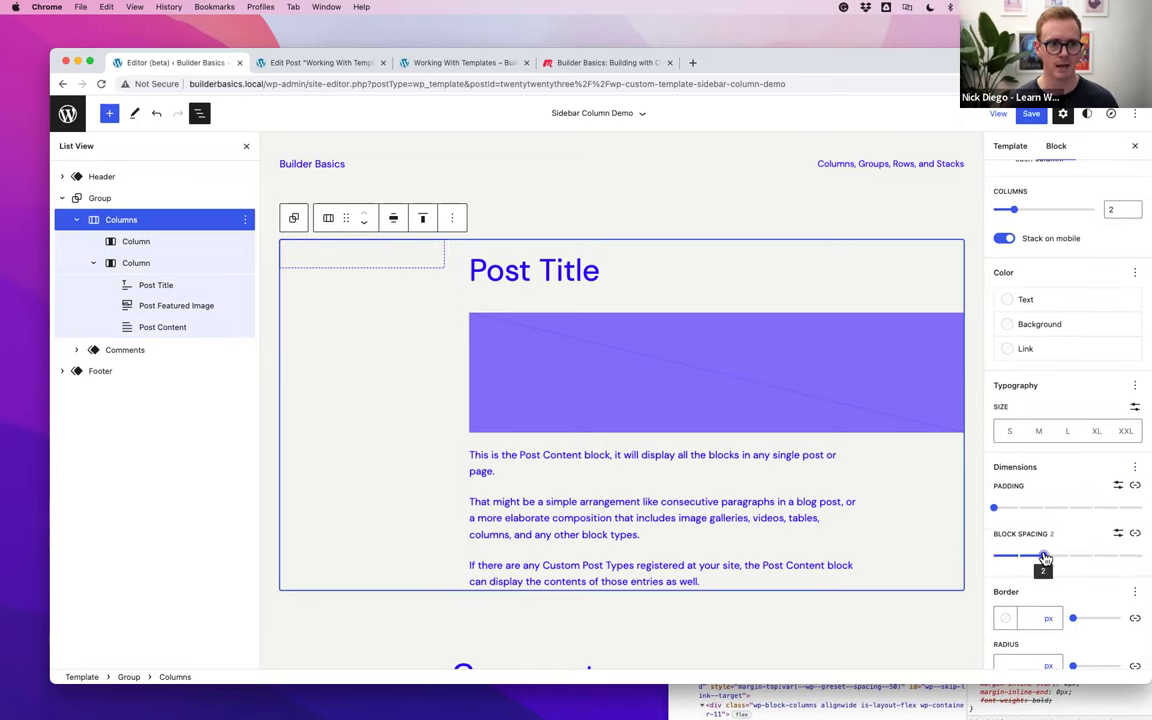
click(1066, 556)
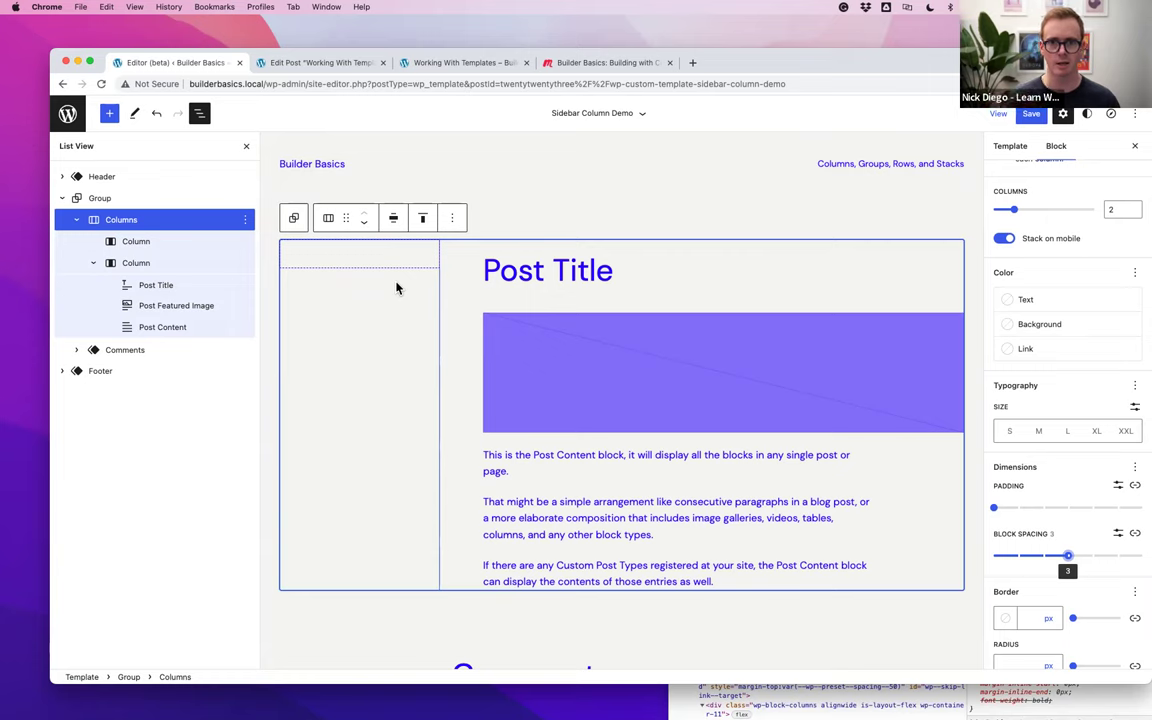
click(1031, 114)
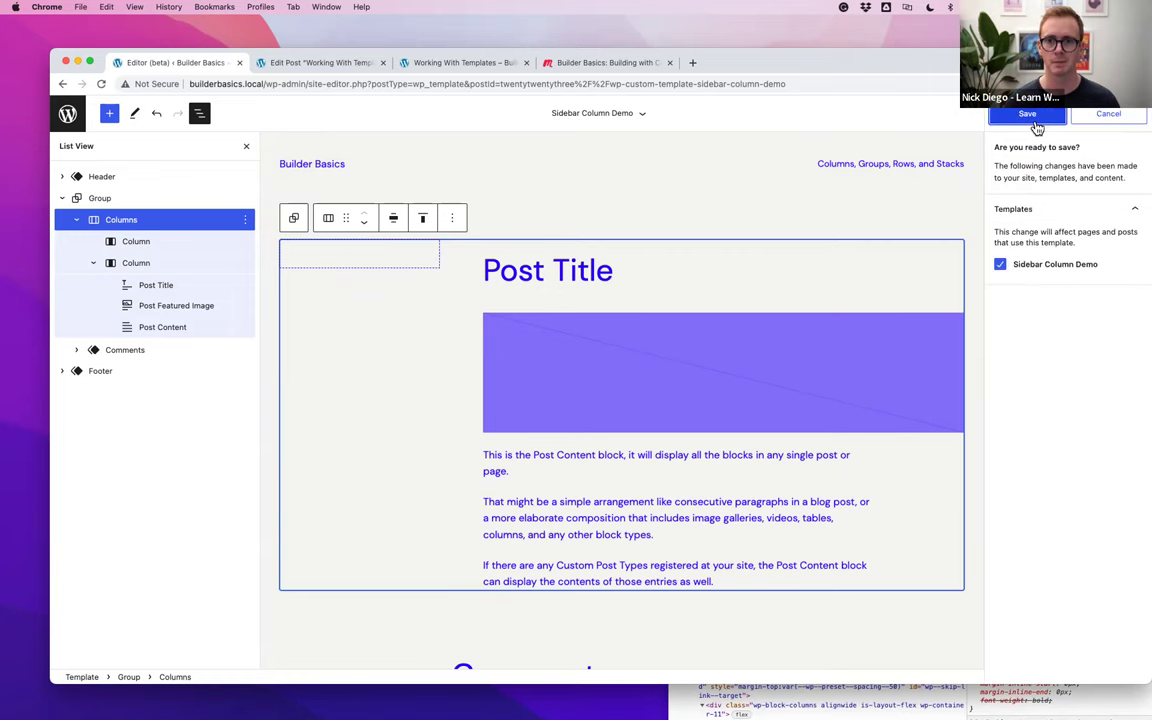
click(1036, 123)
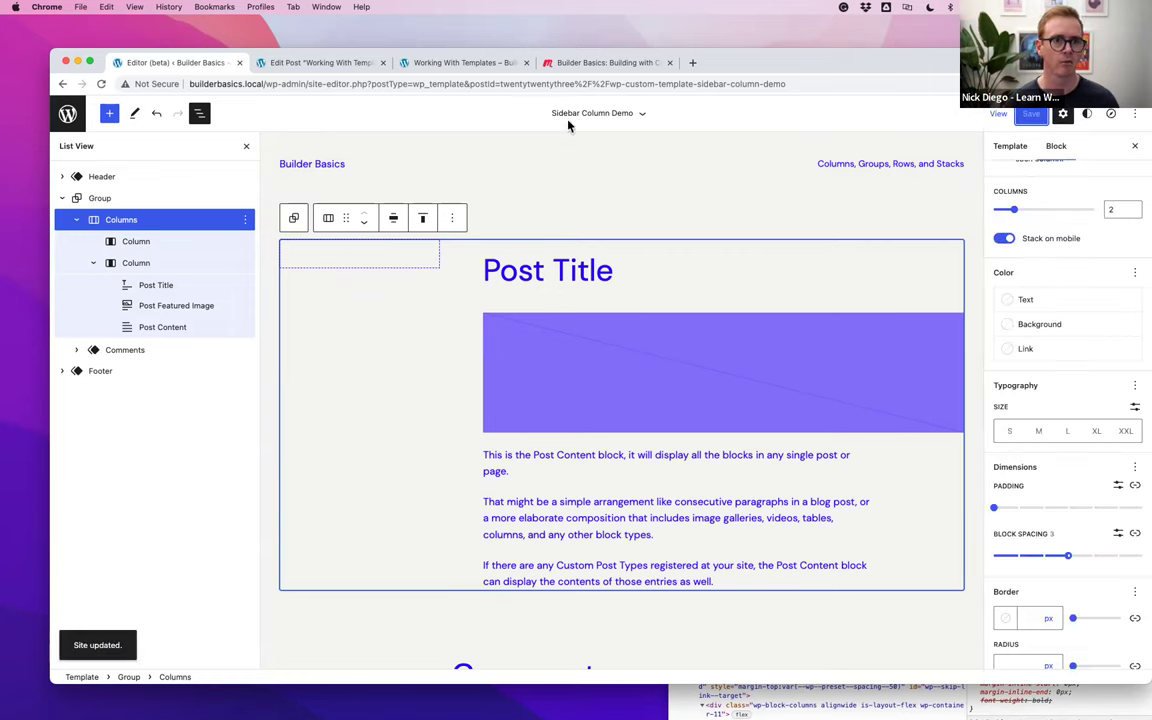
Copy the Call to Action cover and the "Want to learn more?" group from the Sidebar Demo template
click(67, 114)
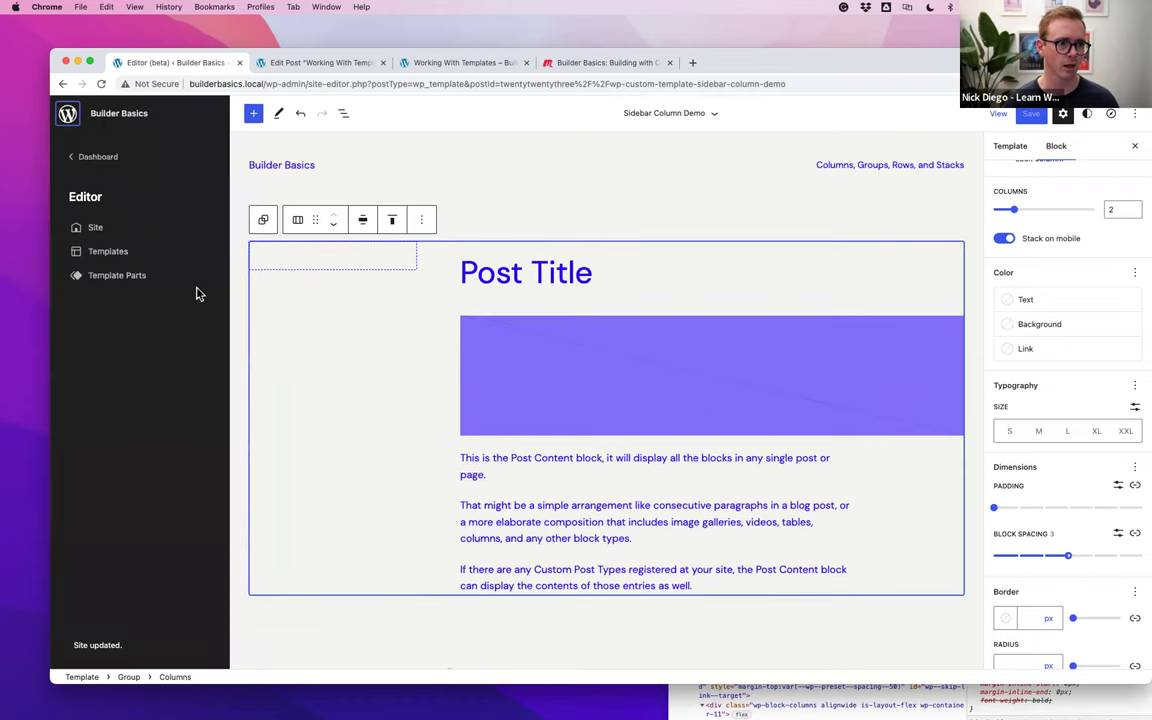
click(126, 253)
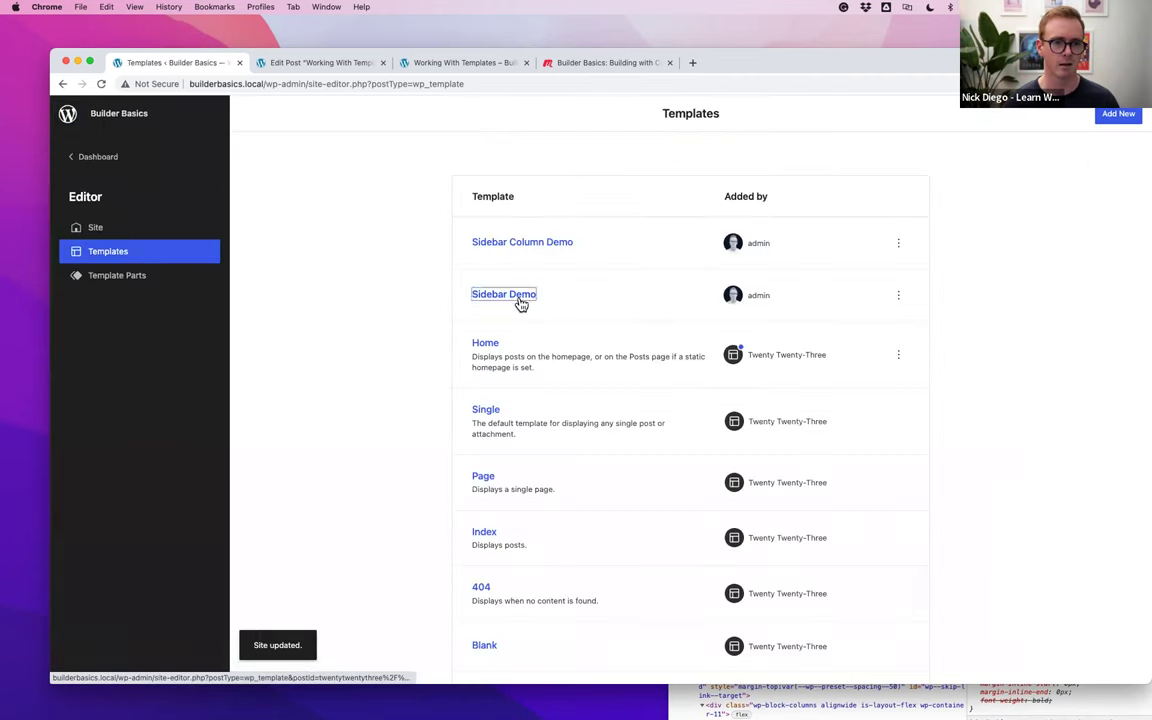
click(516, 298)
click(200, 287)
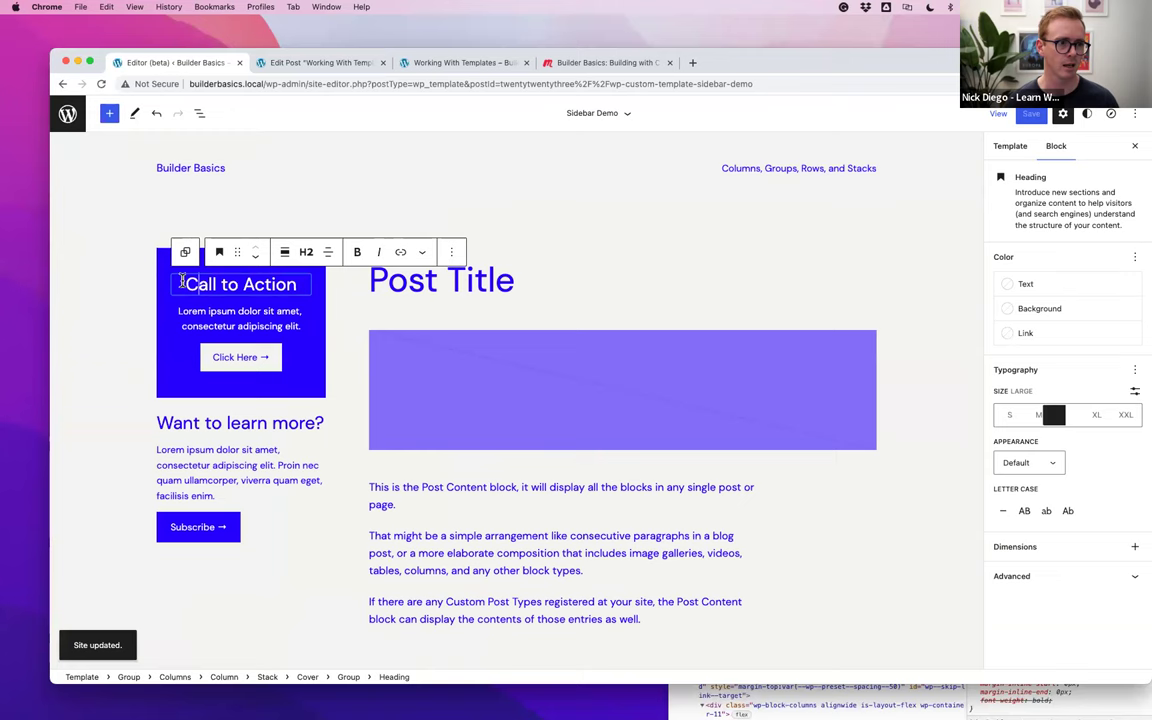
click(172, 275)
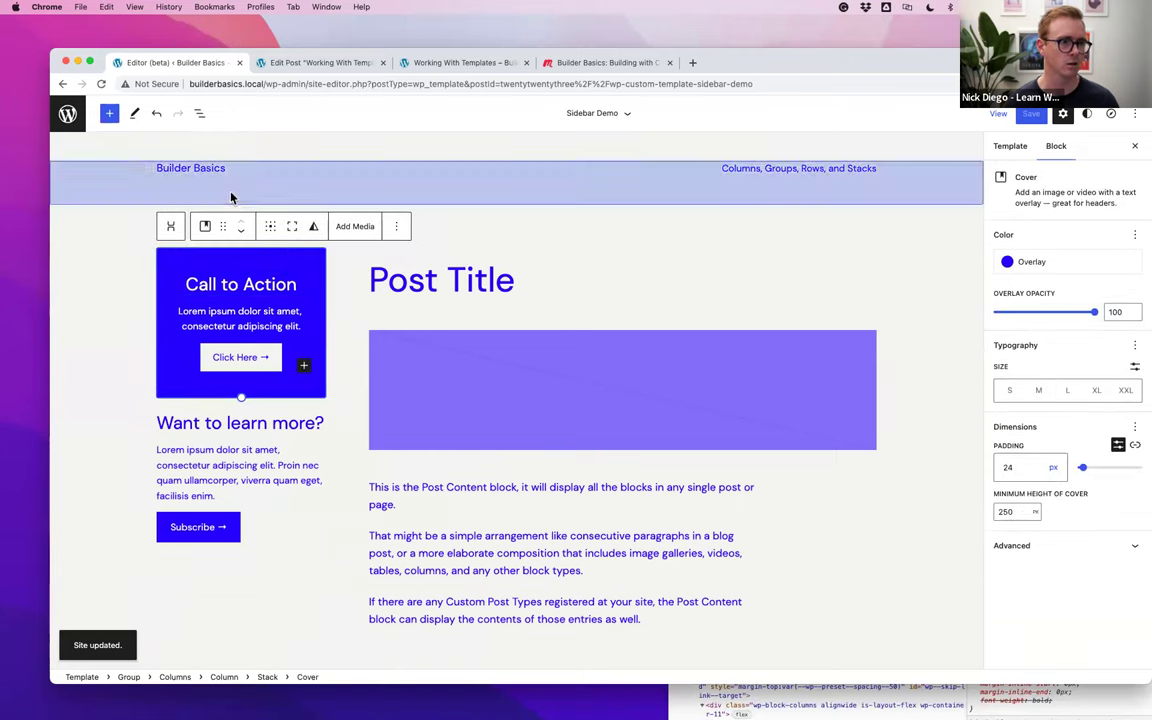
shift+click(262, 538)
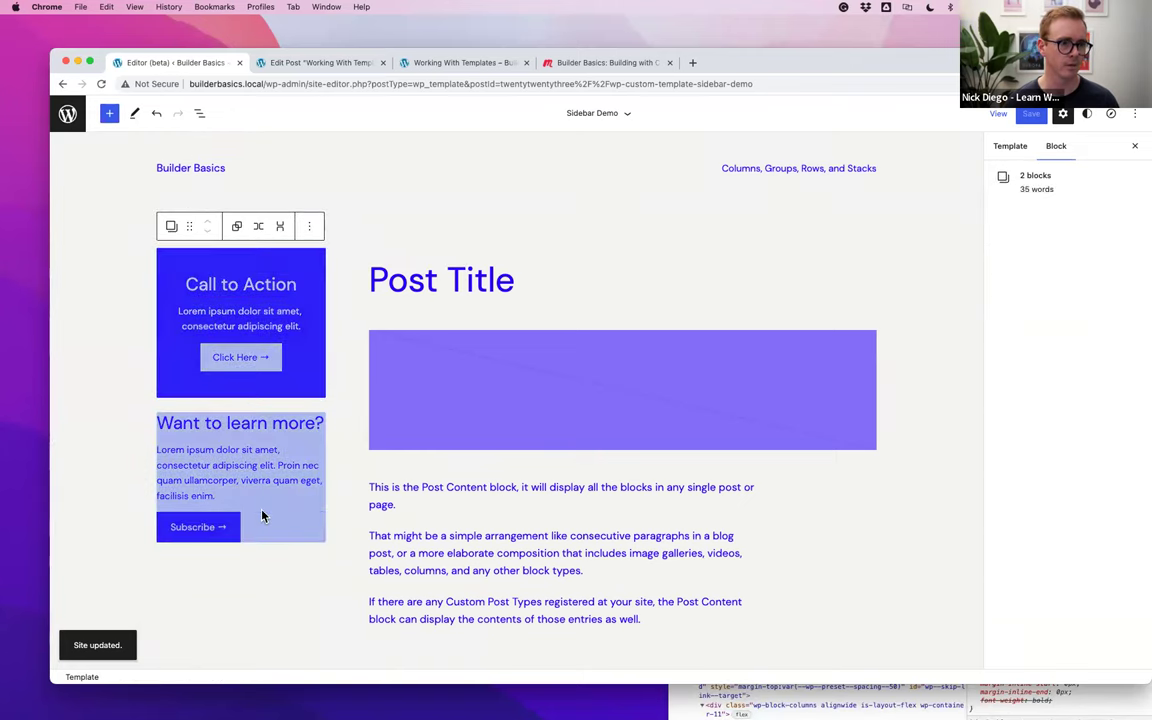
click(309, 226)
click(329, 307)
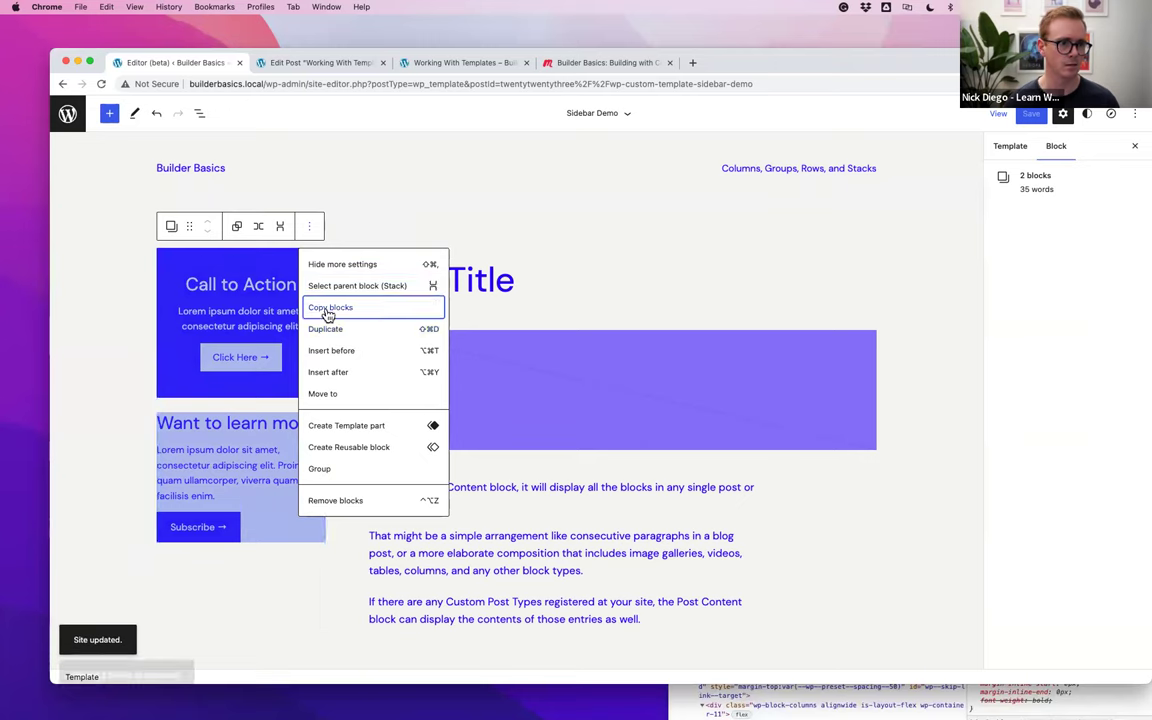
Paste the two copied blocks into the empty 25% column of the Sidebar Column Demo template and save it
click(75, 118)
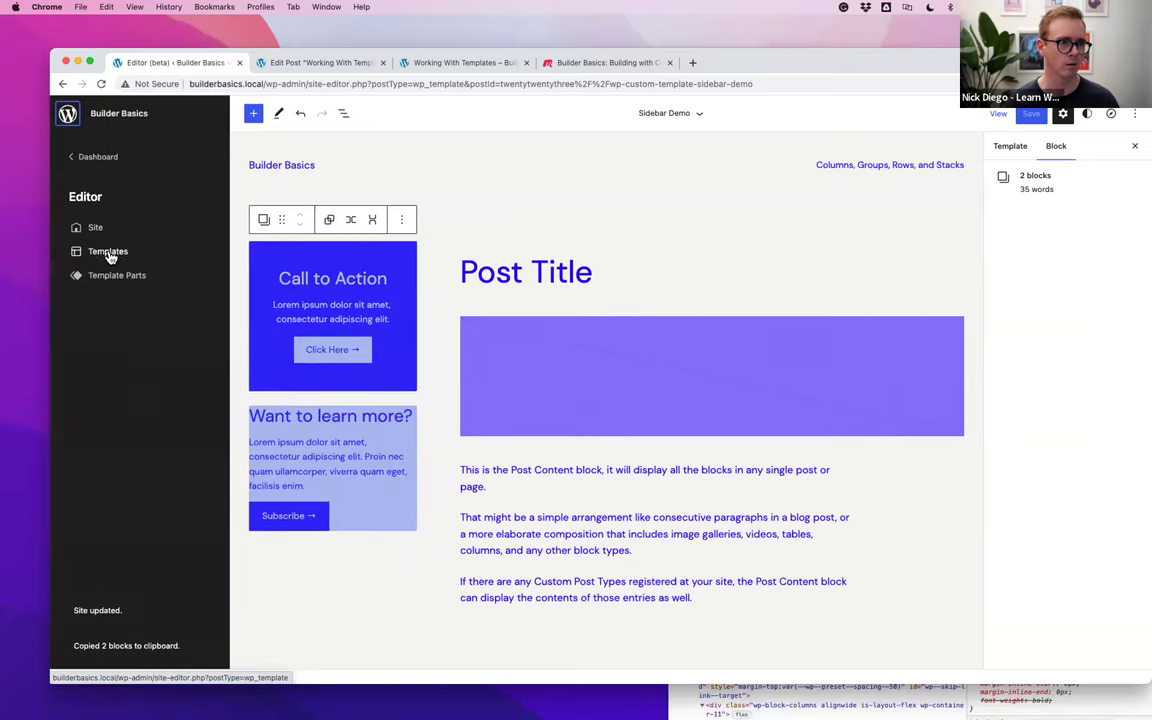
click(110, 252)
click(490, 242)
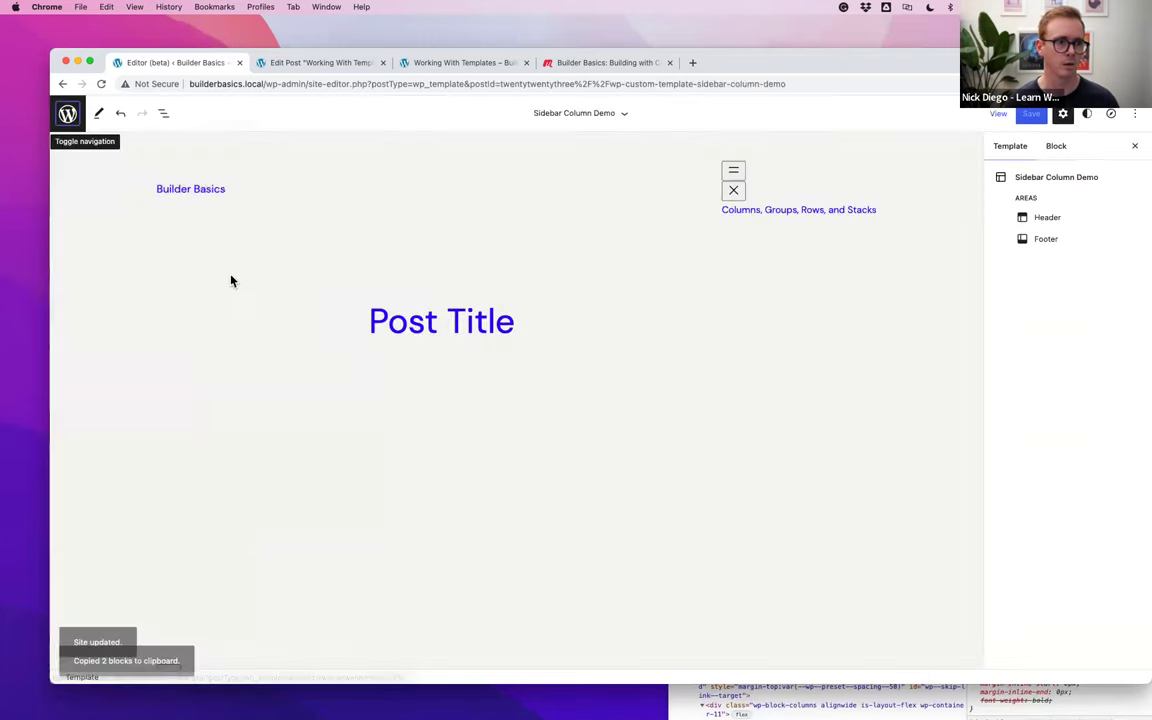
click(240, 275)
click(240, 262)
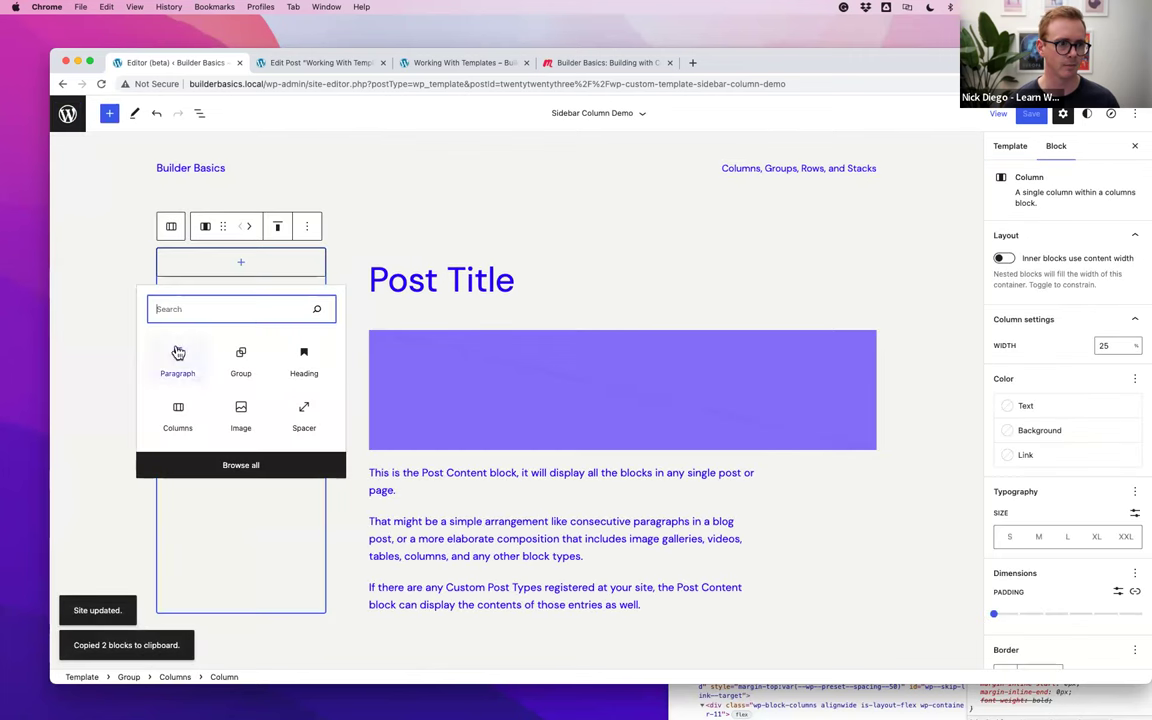
click(197, 355)
key(super+v)
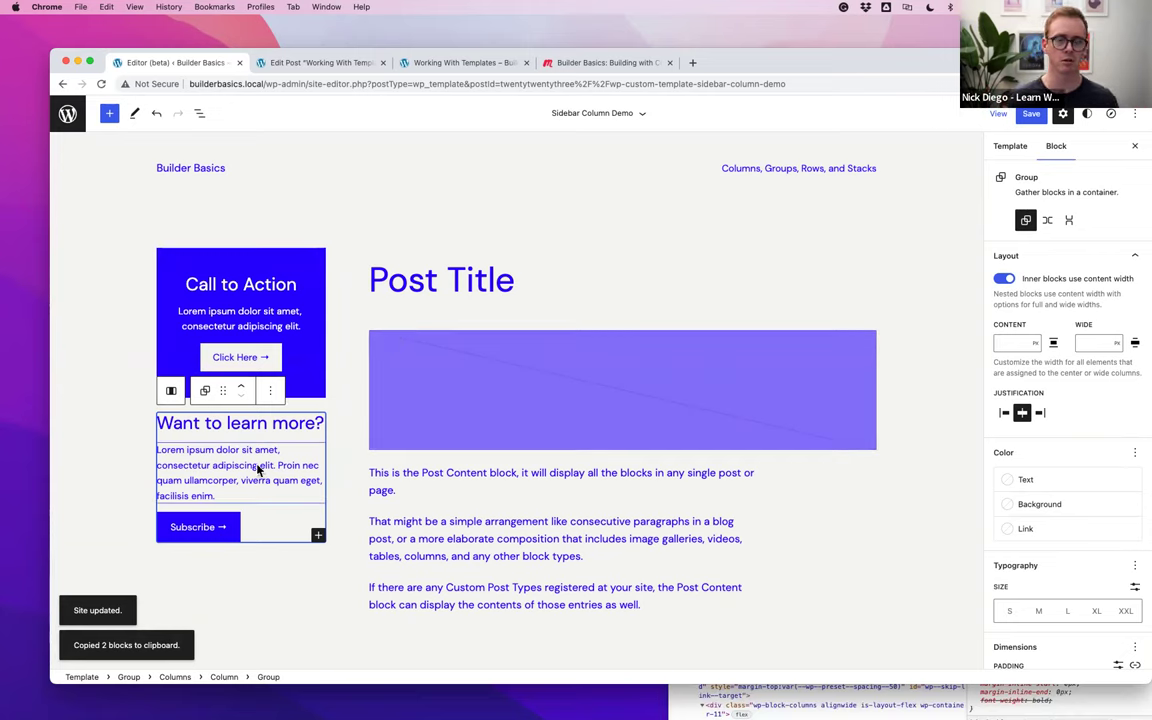
click(1031, 114)
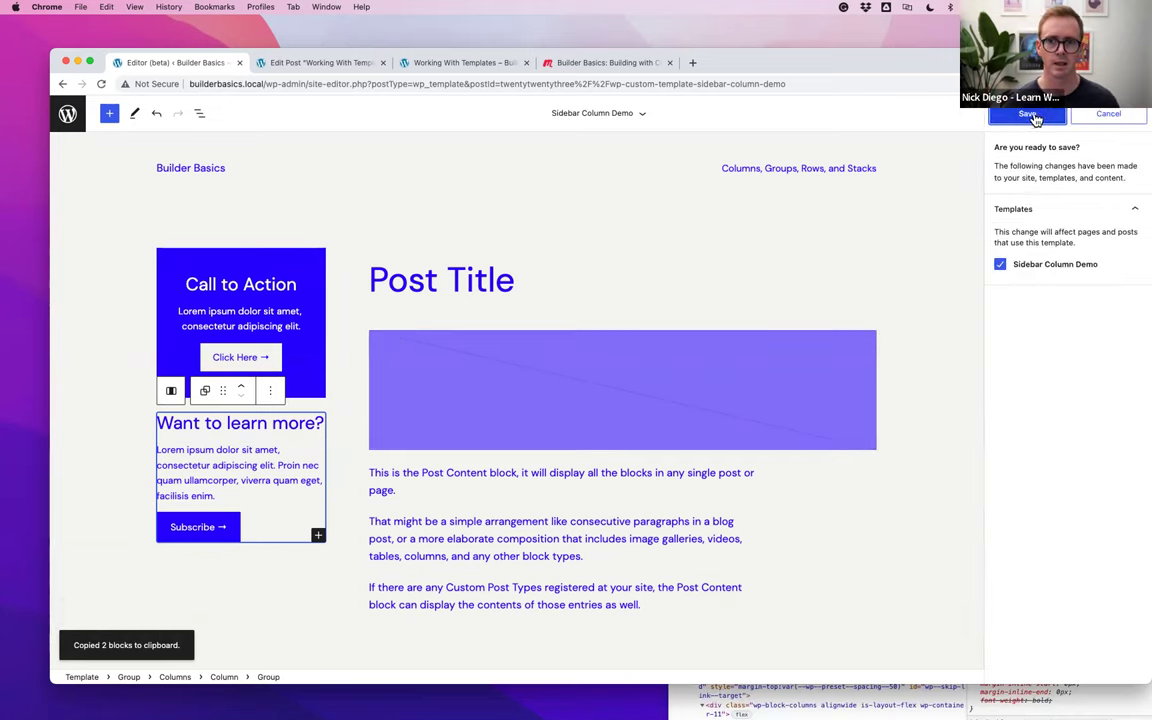
Reload the published "Working With Templates" post and examine the sidebar blocks beside the article from top to bottom
click(430, 63)
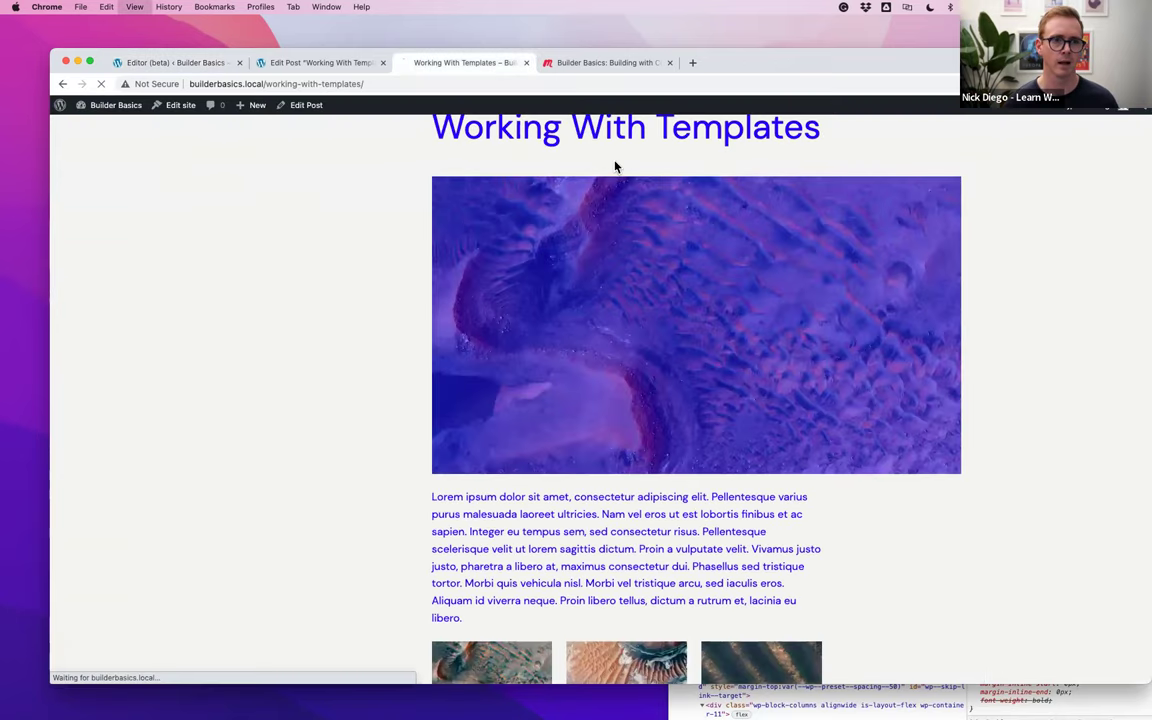
scroll(666, 234, up, 3)
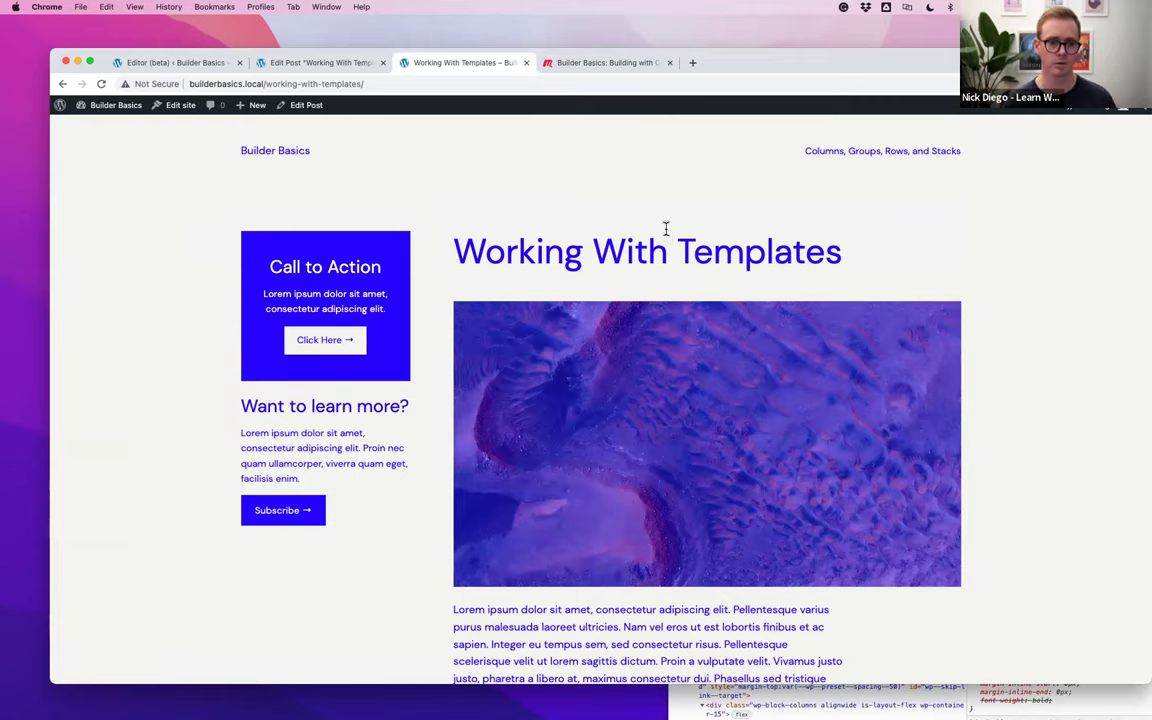
scroll(681, 298, down, 12)
scroll(687, 305, down, 3)
scroll(684, 303, up, 15)
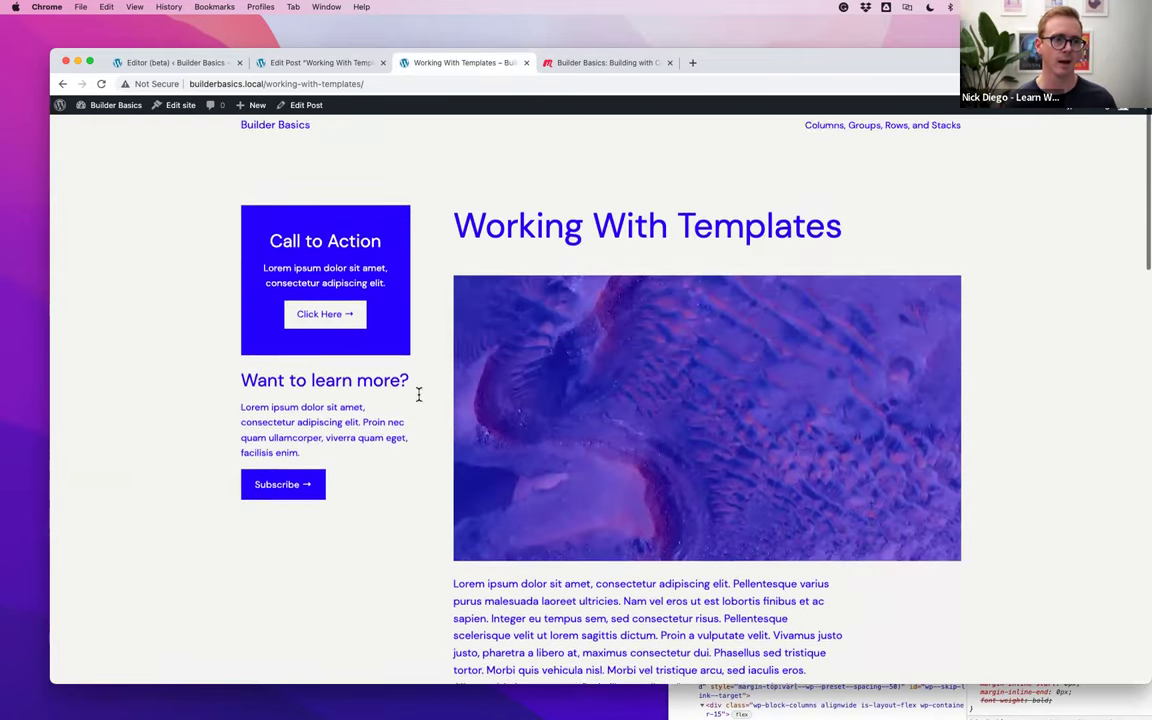
scroll(400, 370, up, 1)
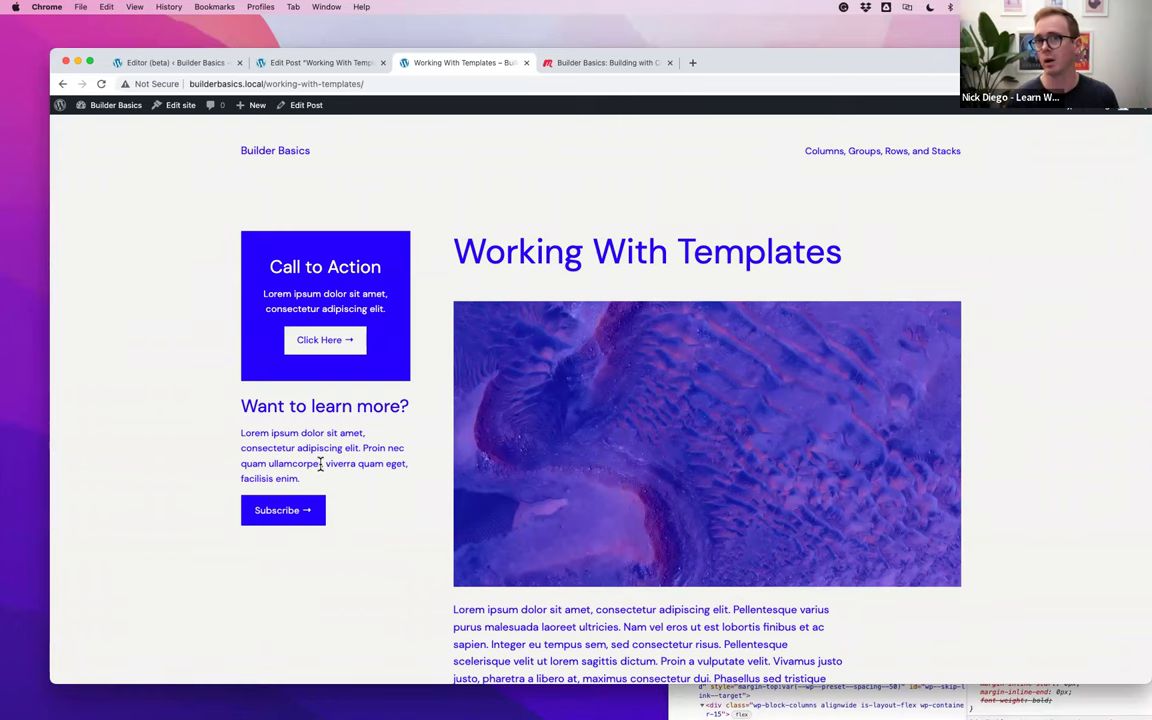
Move the 25% sidebar column to the right of the 75% content column and save the template
click(290, 63)
click(180, 63)
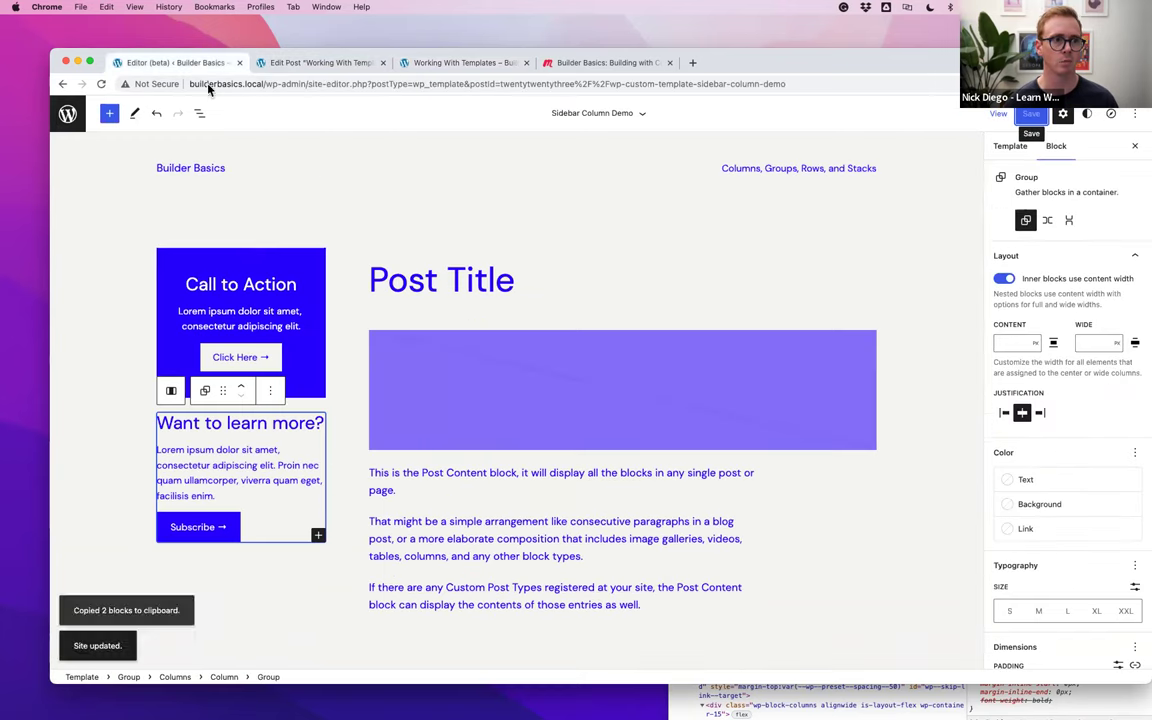
click(200, 265)
click(170, 226)
click(249, 226)
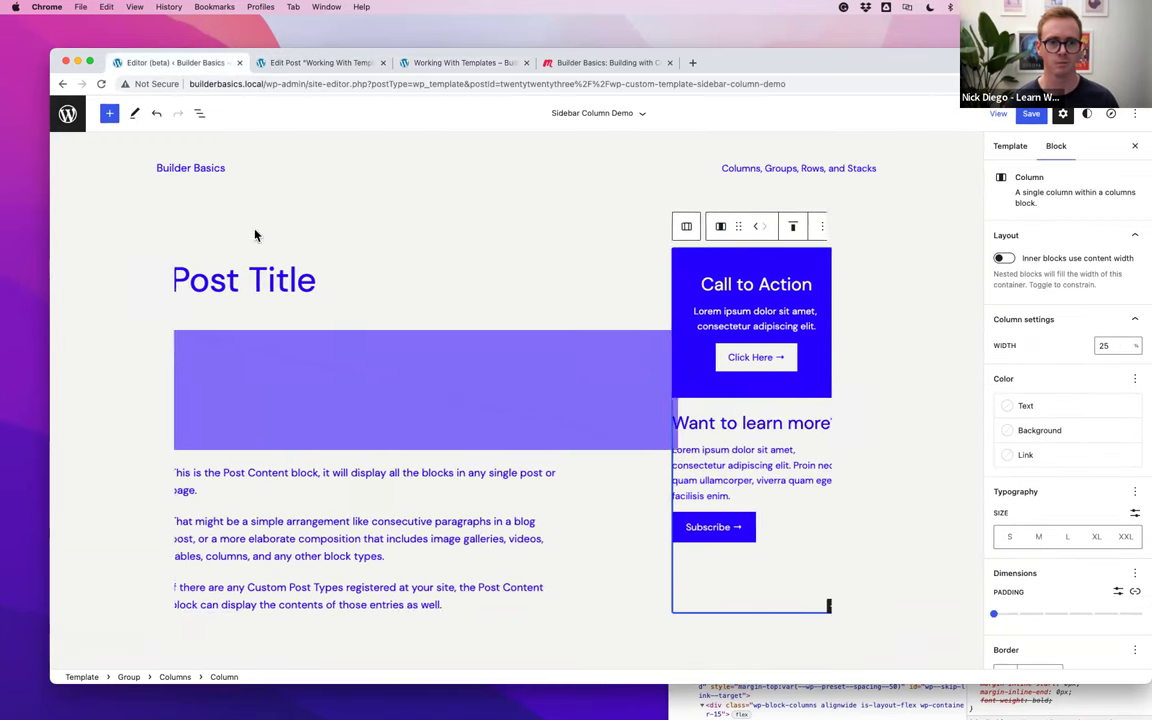
click(1031, 114)
click(1028, 113)
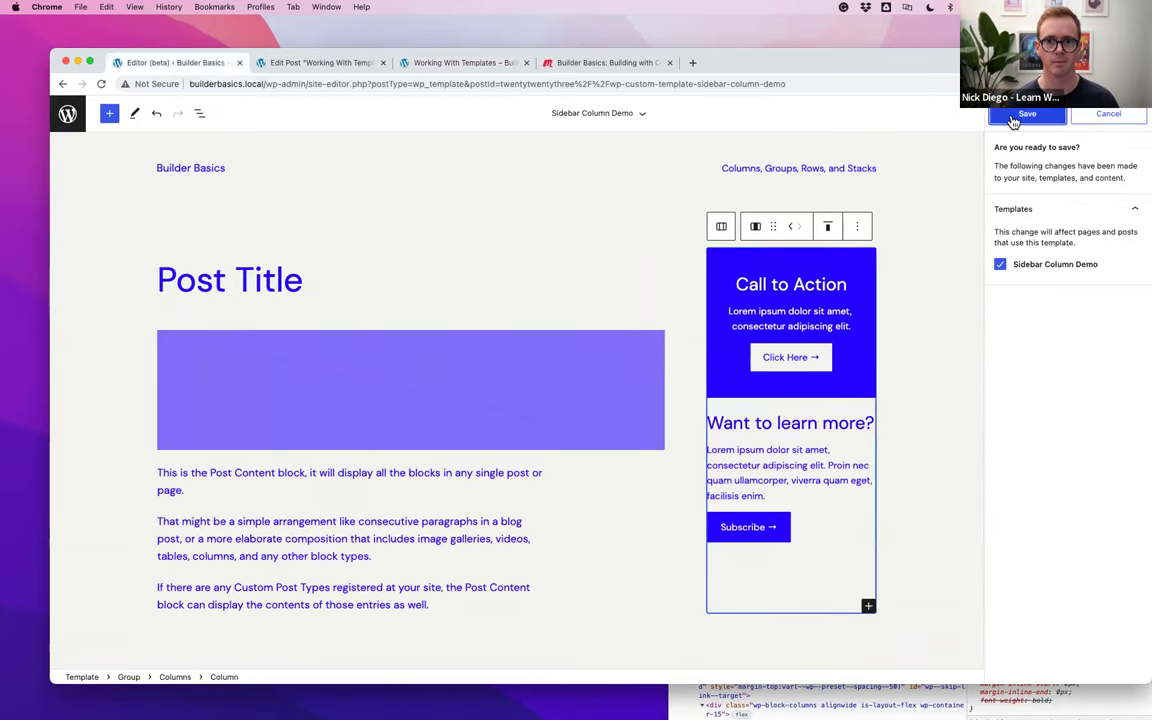
Reload the published "Working With Templates" post to check the sidebar's position beside the article
click(453, 63)
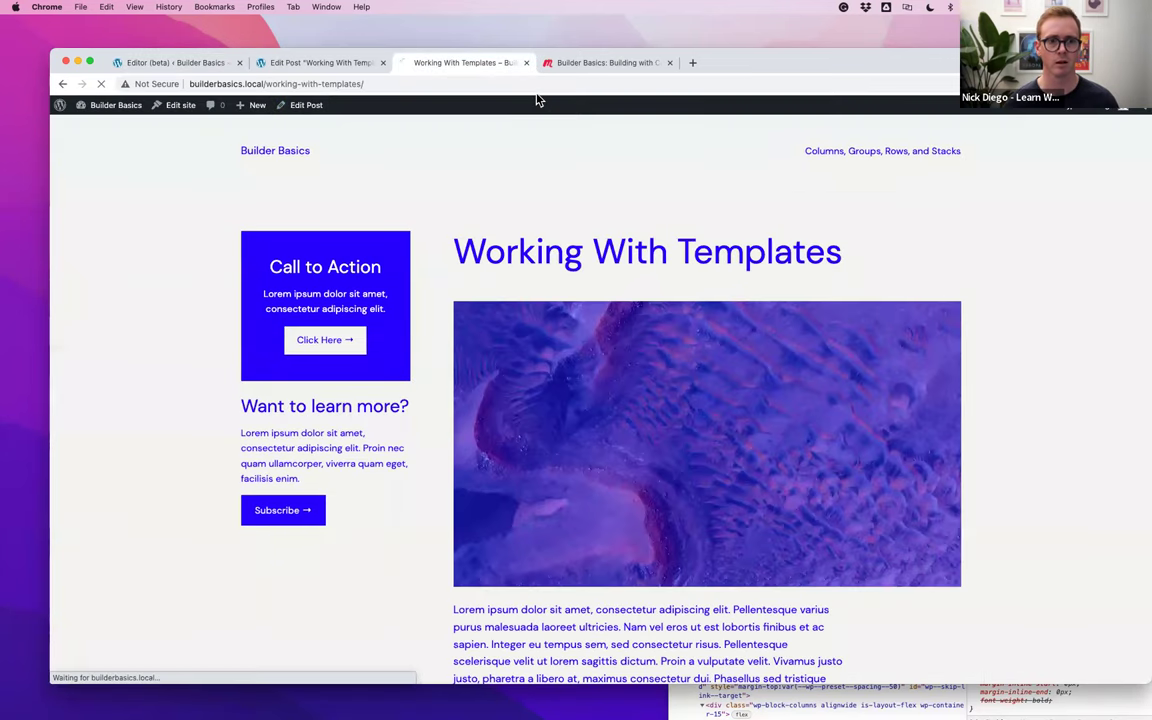
key(super+r)
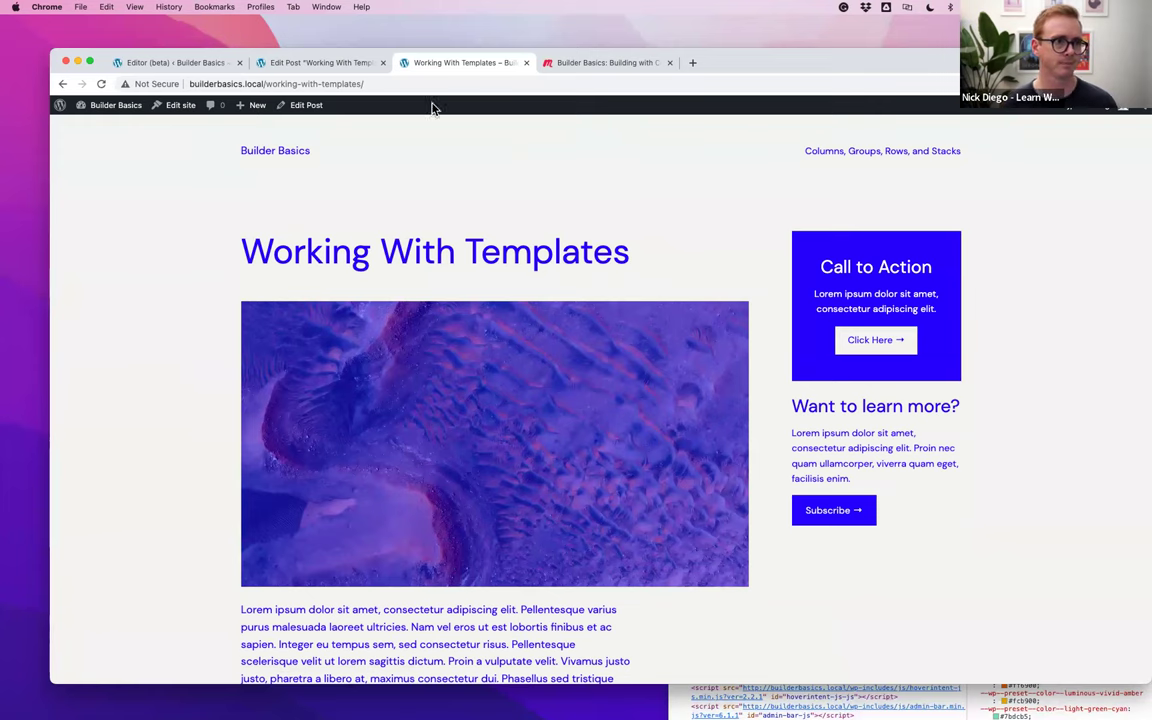
Move the 25% sidebar column back to the left of the content column in the Sidebar Column Demo template and save it
click(215, 64)
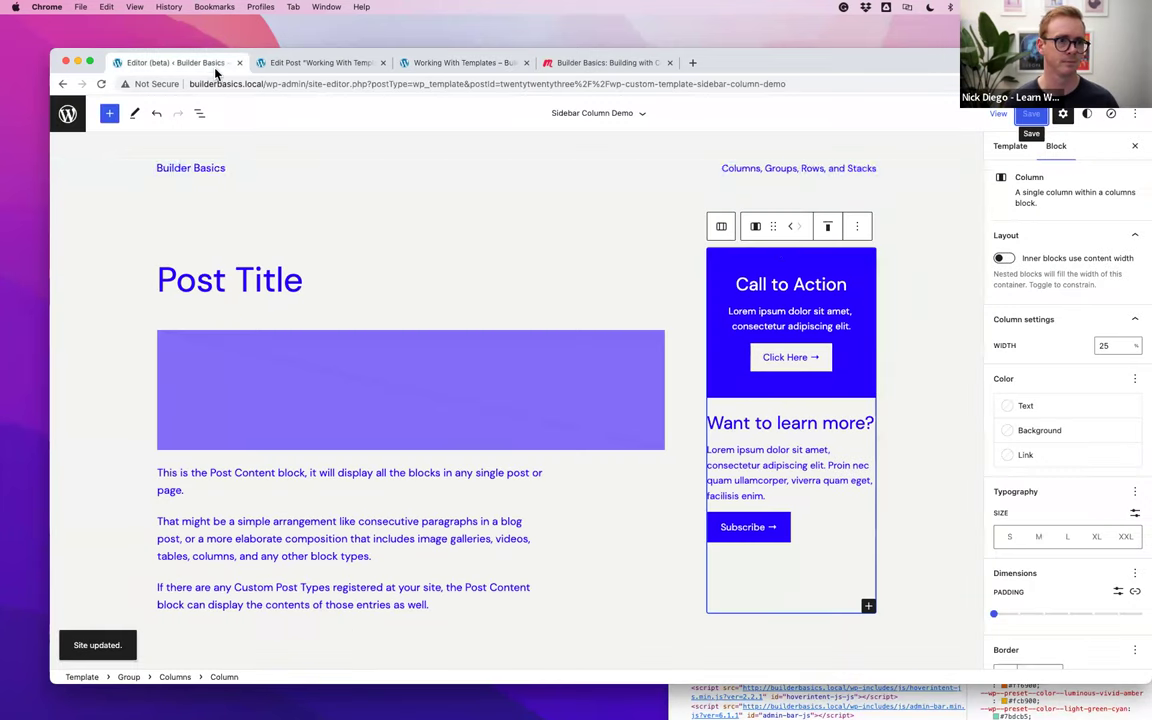
click(789, 227)
click(1029, 114)
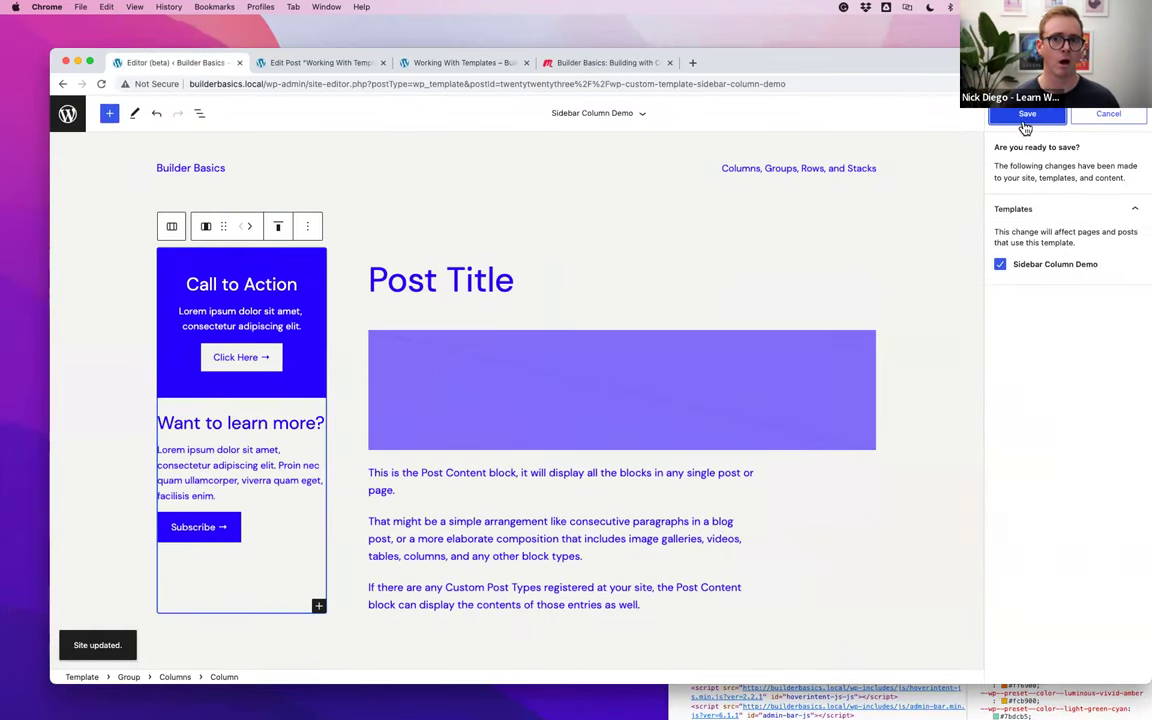
click(1026, 118)
click(1026, 118)
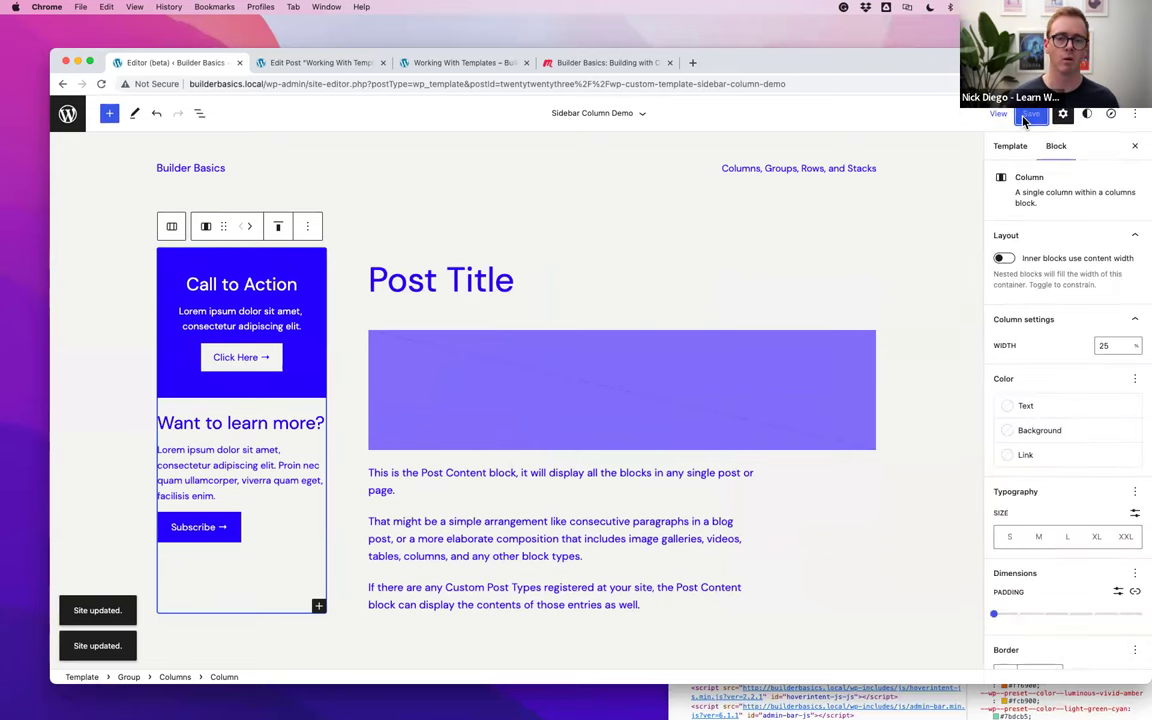
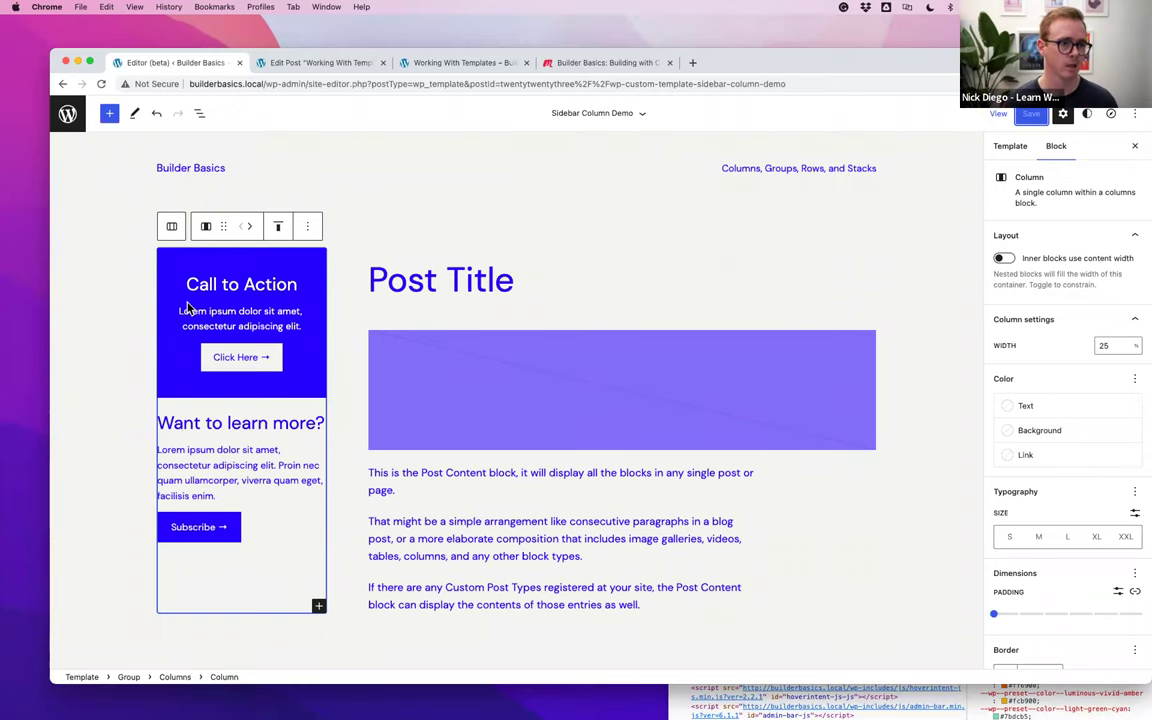
Wrap the sidebar column's Cover and "Want to learn more?" Group together in a Stack, and expand the Stack in the block list
click(199, 113)
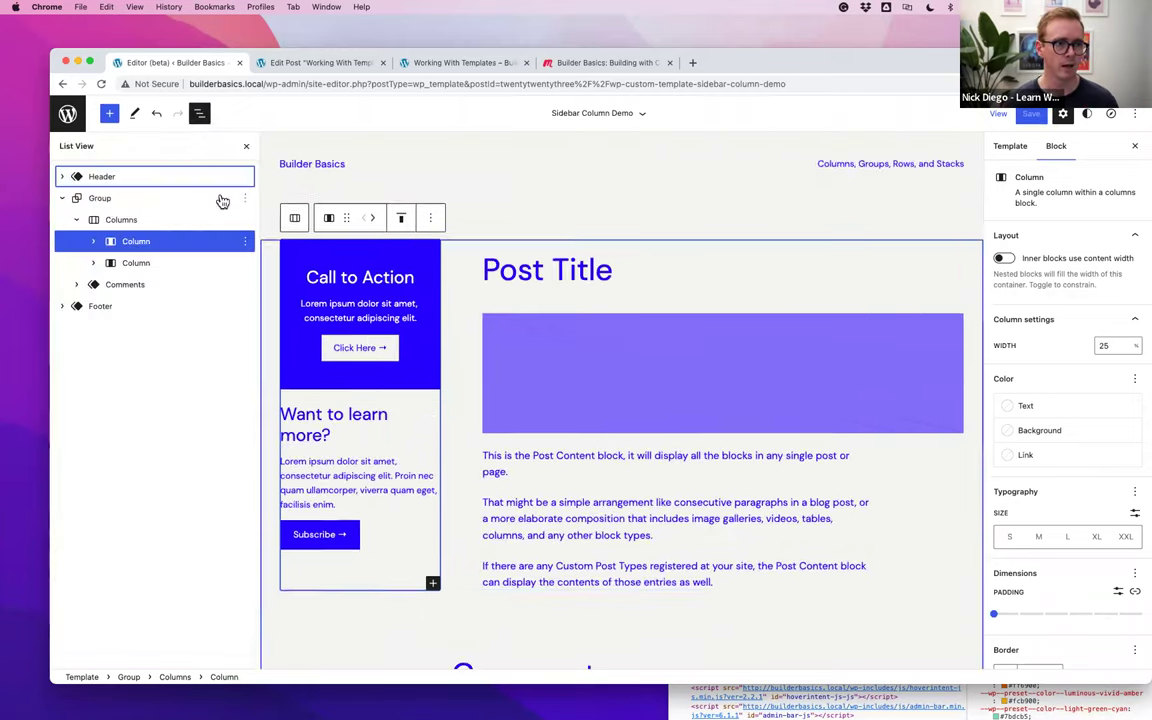
click(93, 241)
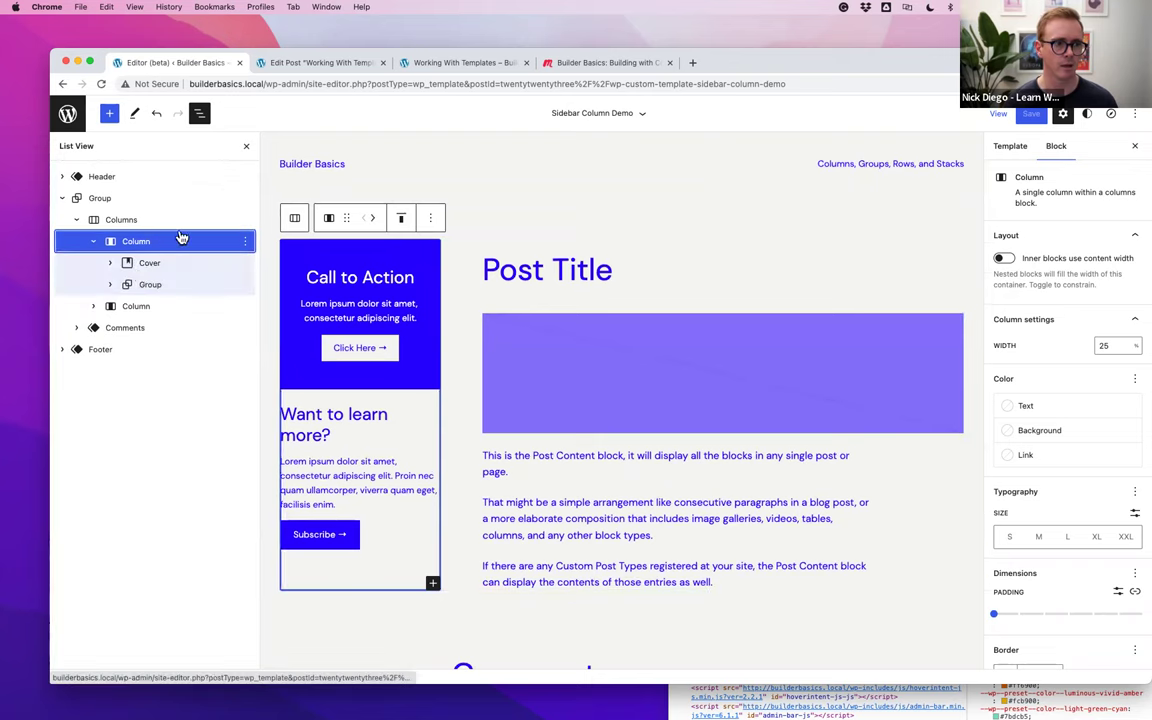
click(151, 286)
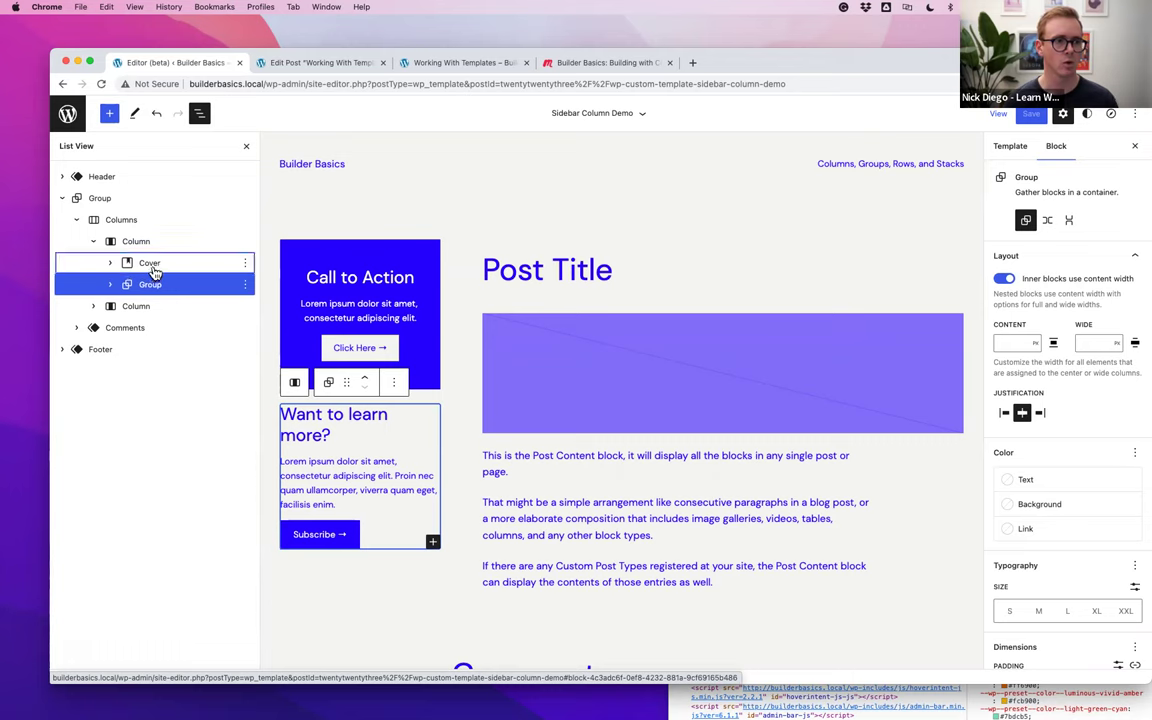
shift+click(149, 263)
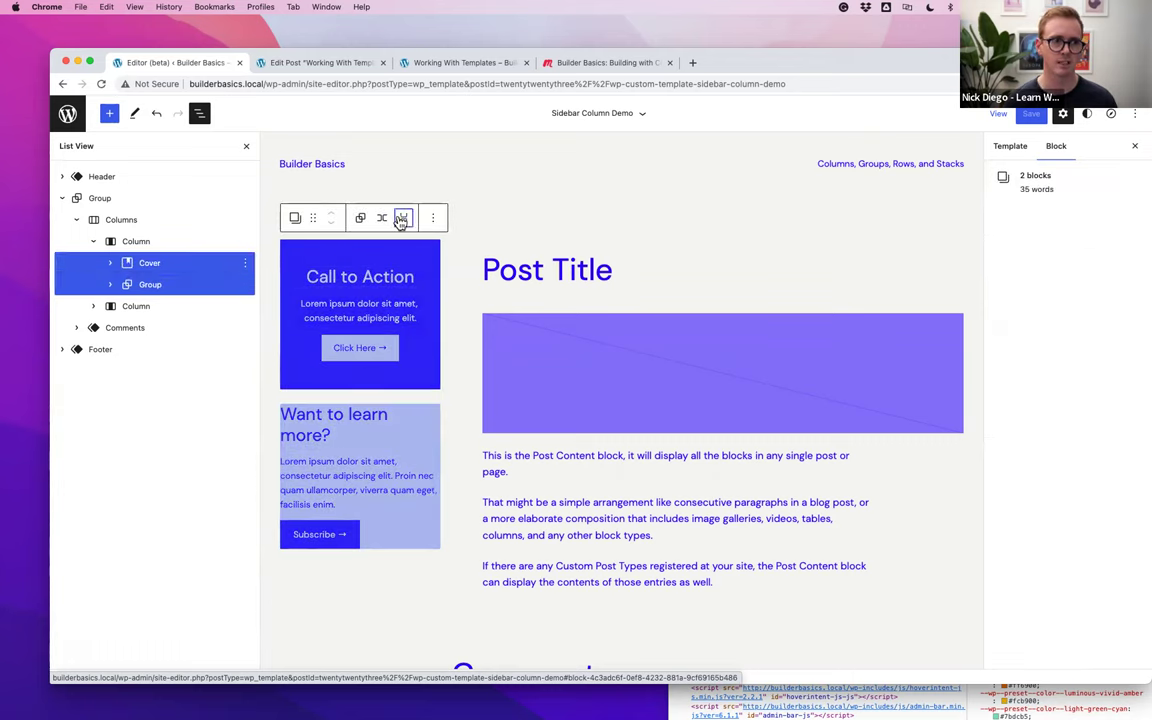
click(401, 220)
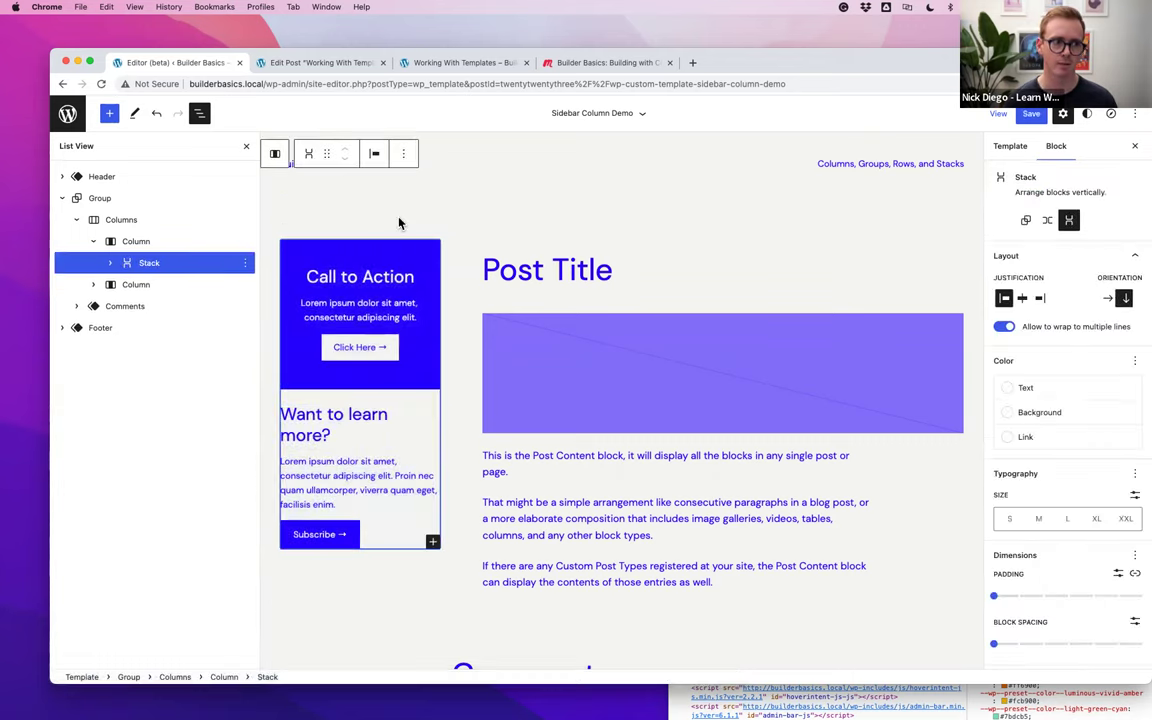
click(110, 264)
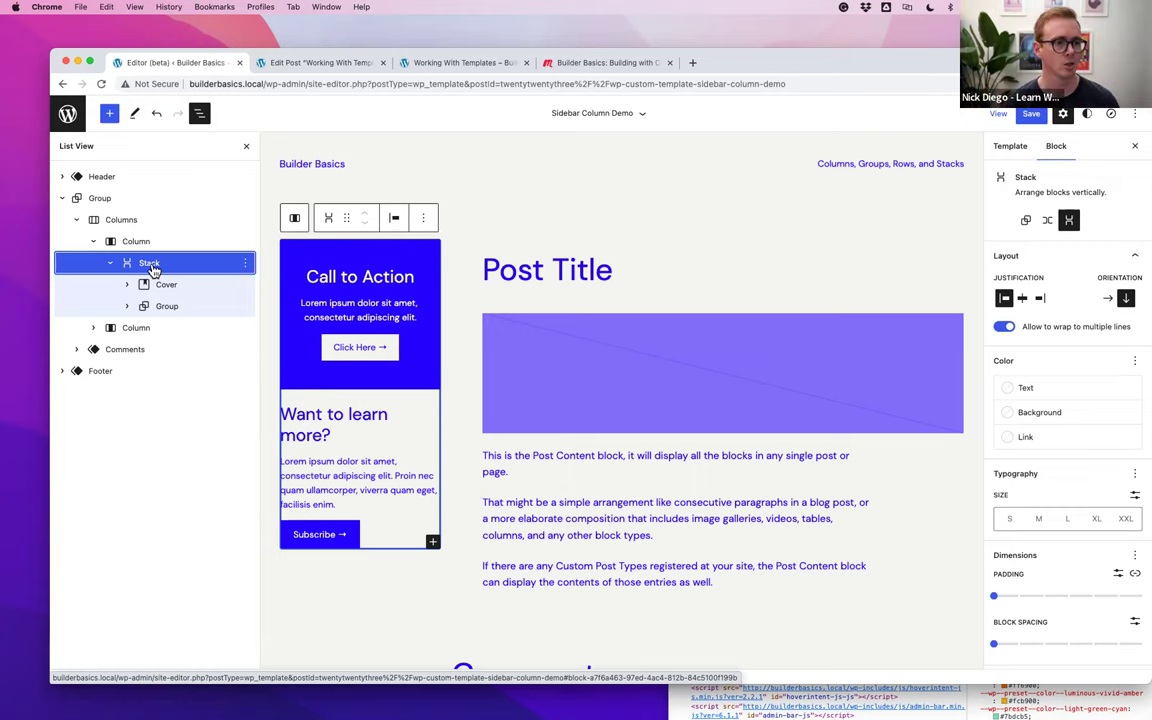
Enable the minimum height setting for the sidebar Stack and set it to 100%
scroll(1083, 518, down, 3)
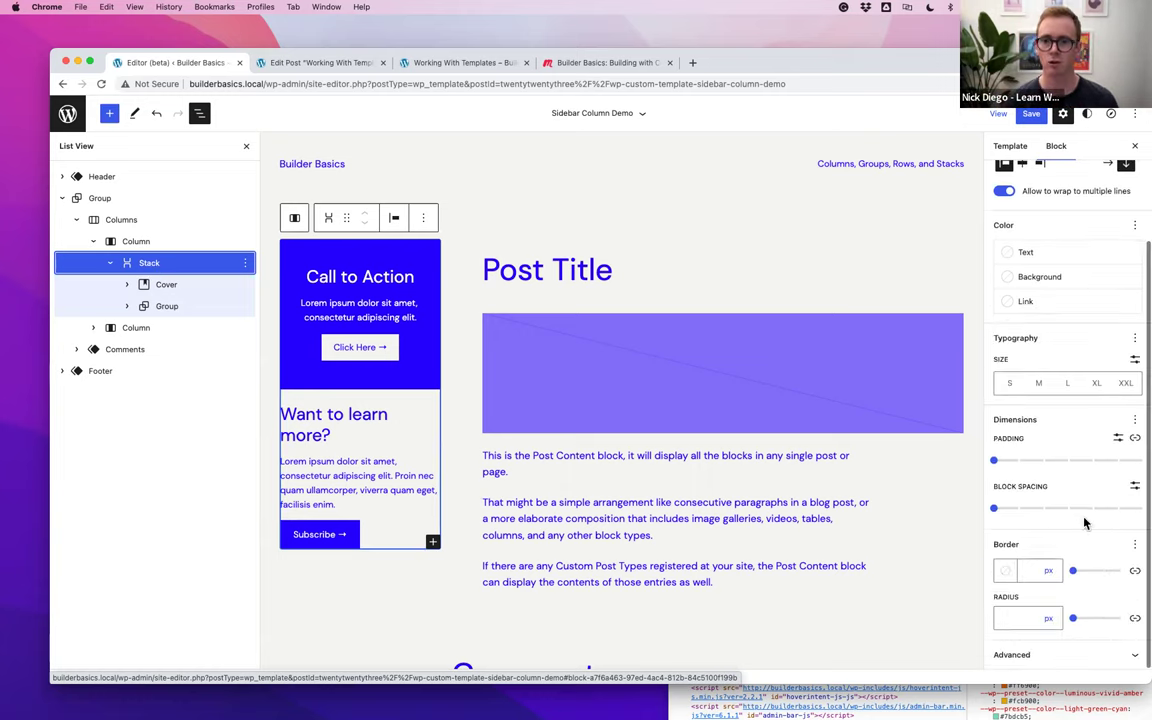
scroll(1083, 505, up, 3)
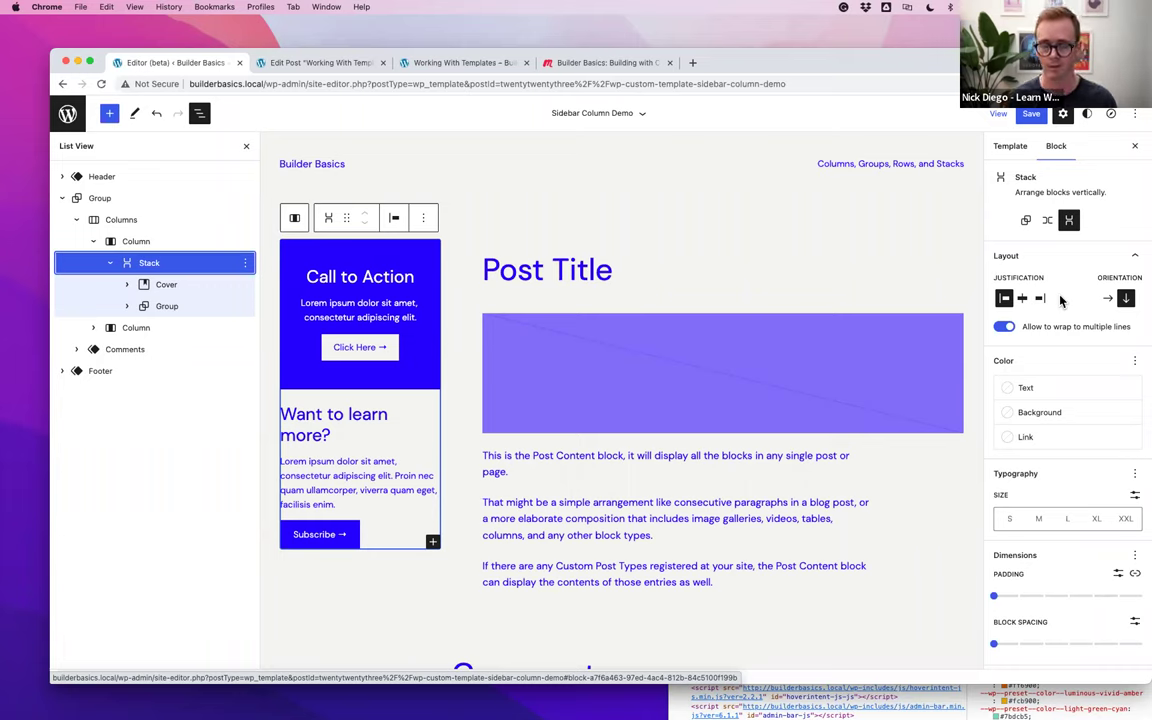
scroll(1080, 410, down, 3)
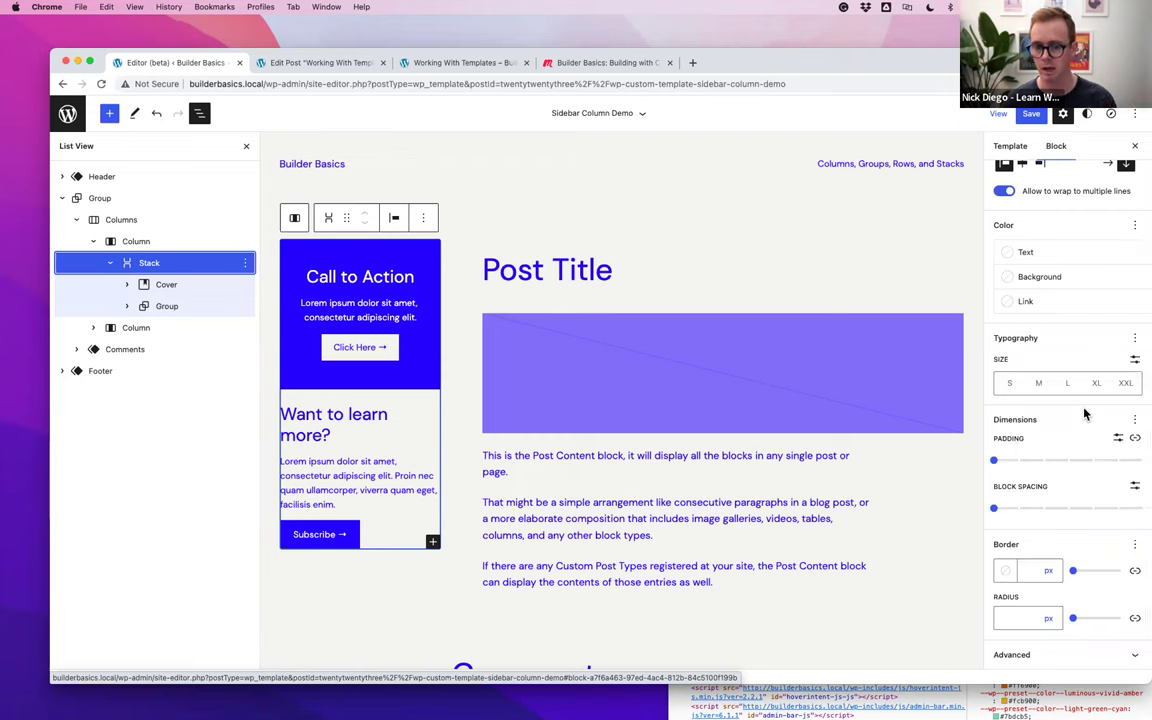
click(1136, 546)
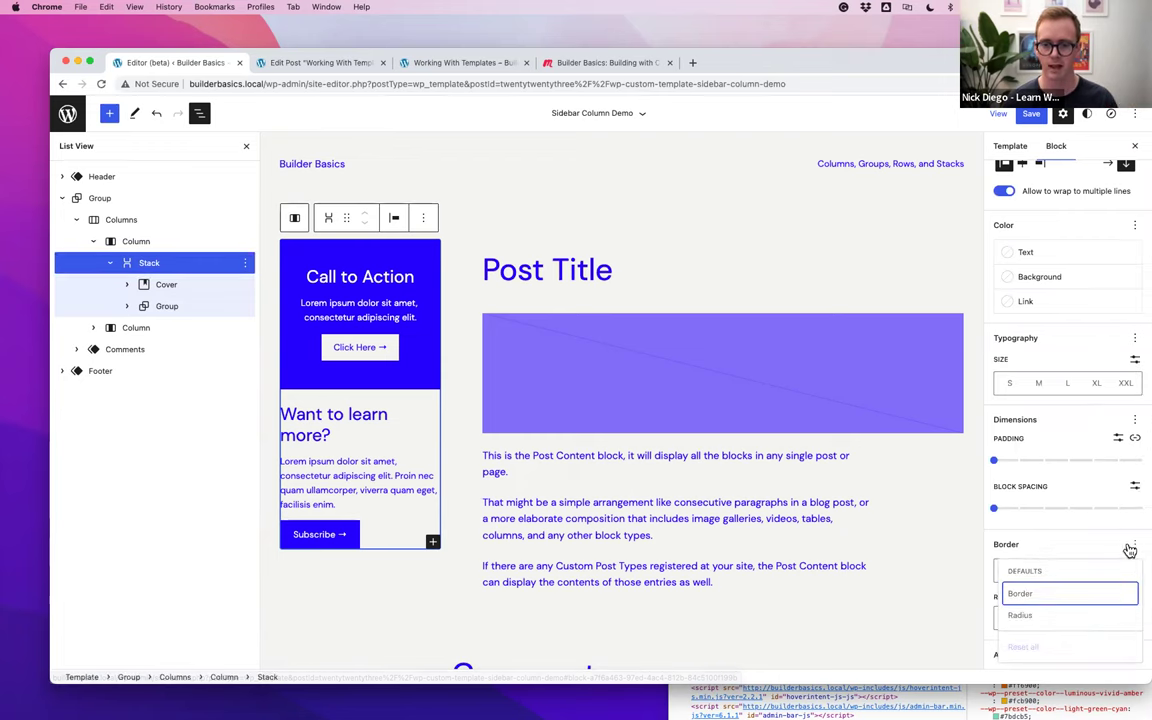
click(138, 268)
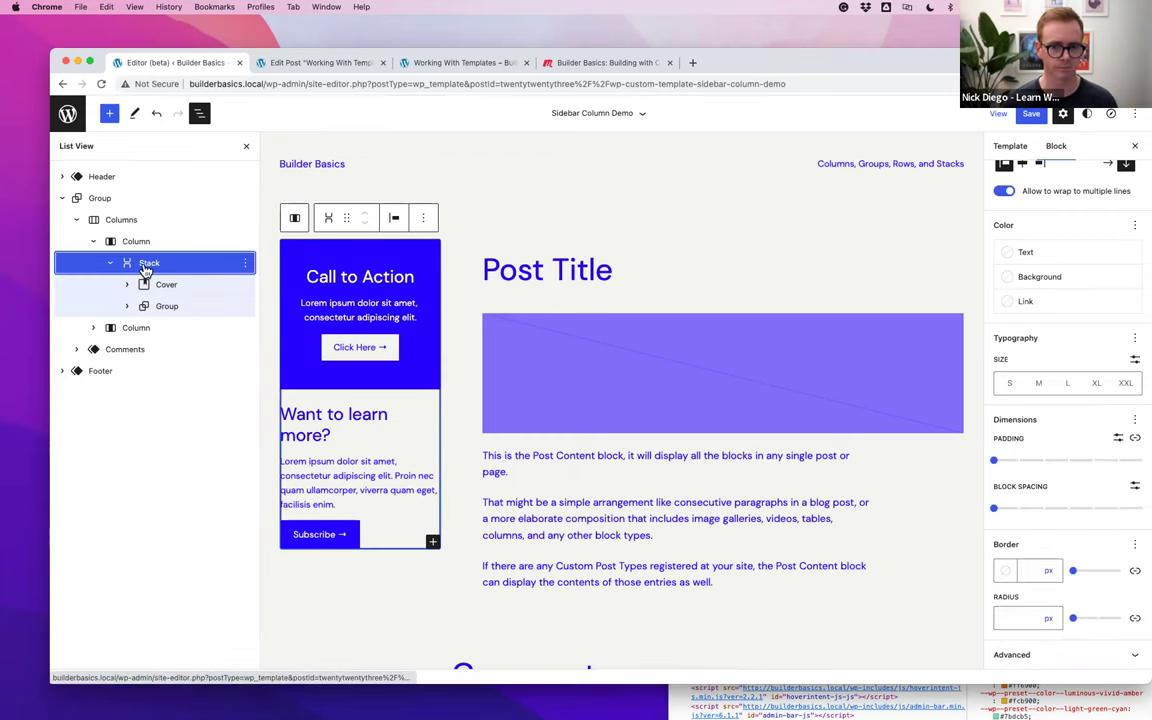
click(1134, 419)
click(1047, 564)
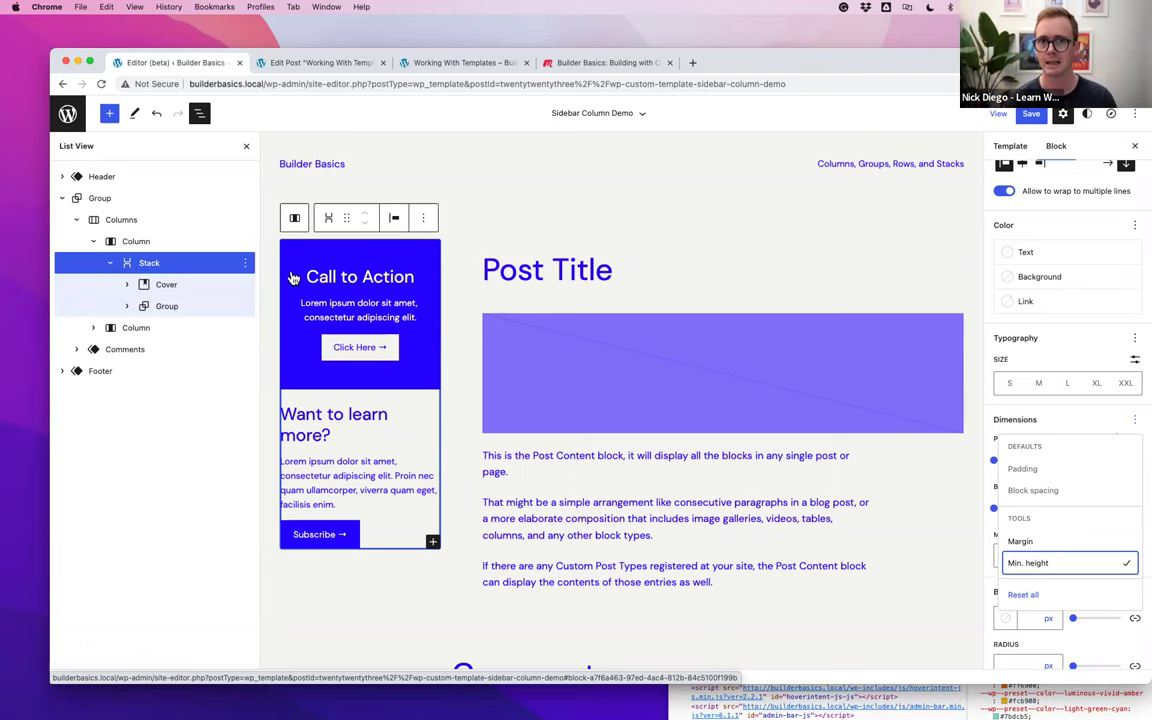
click(1070, 421)
click(1029, 557)
text(100)
click(1050, 556)
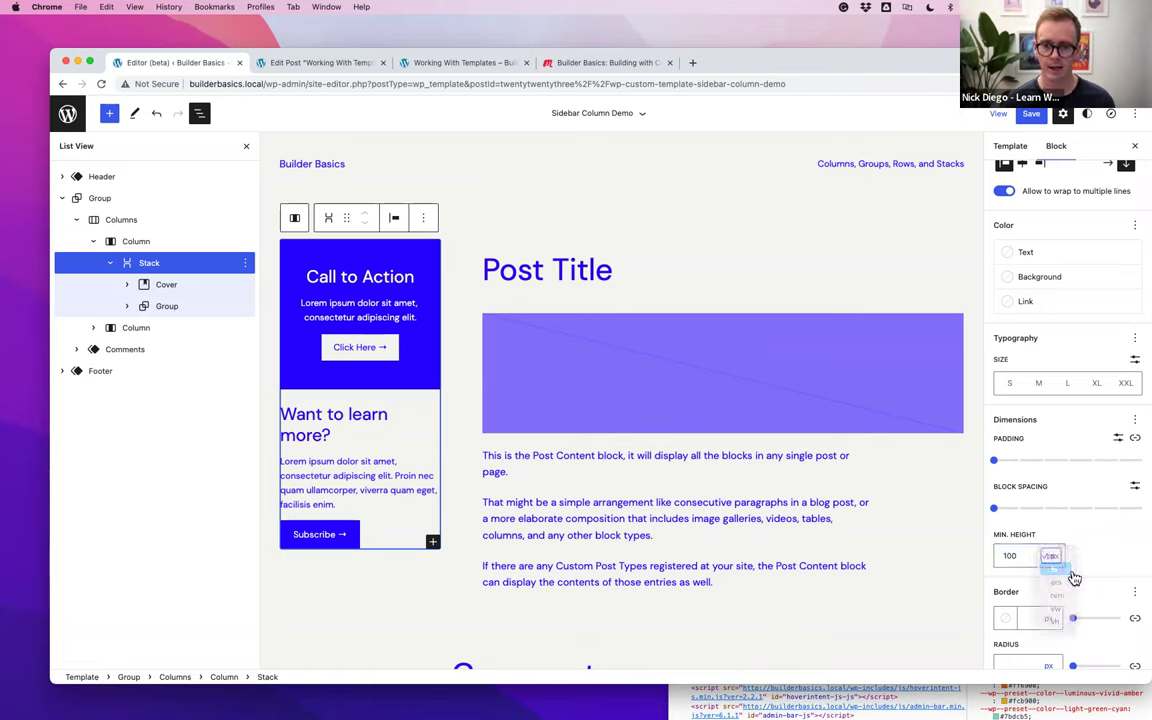
click(1062, 569)
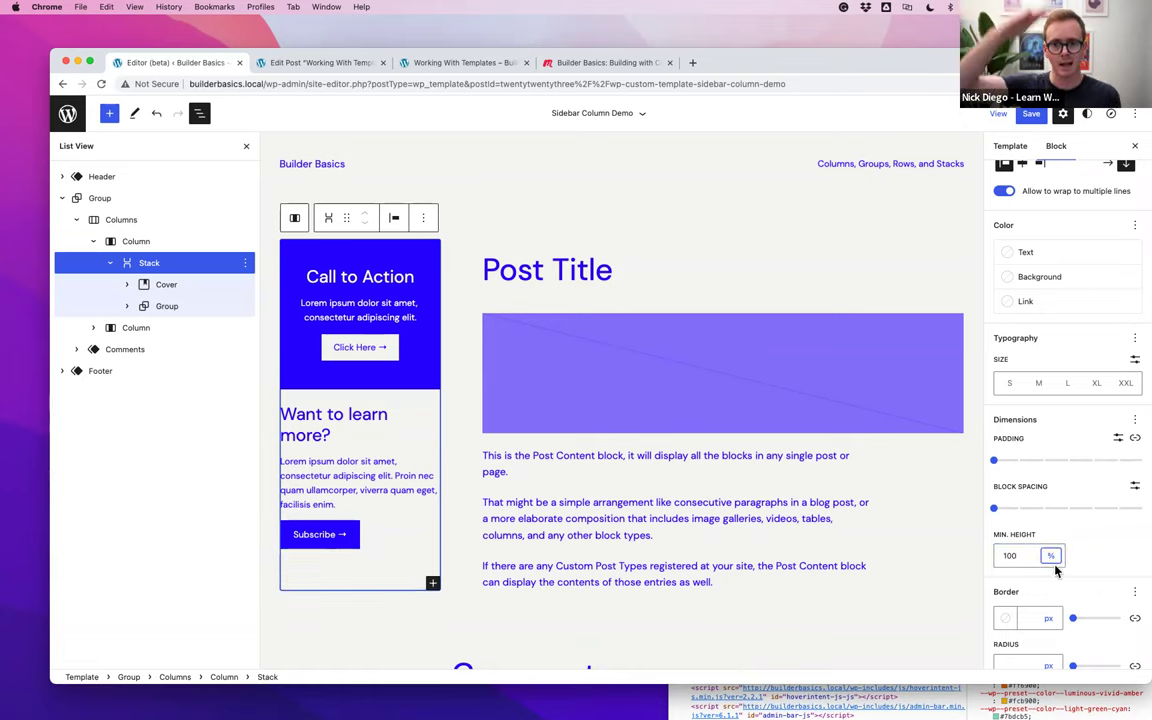
Give the sidebar Stack a Pale cyan blue background and save the template
click(1012, 276)
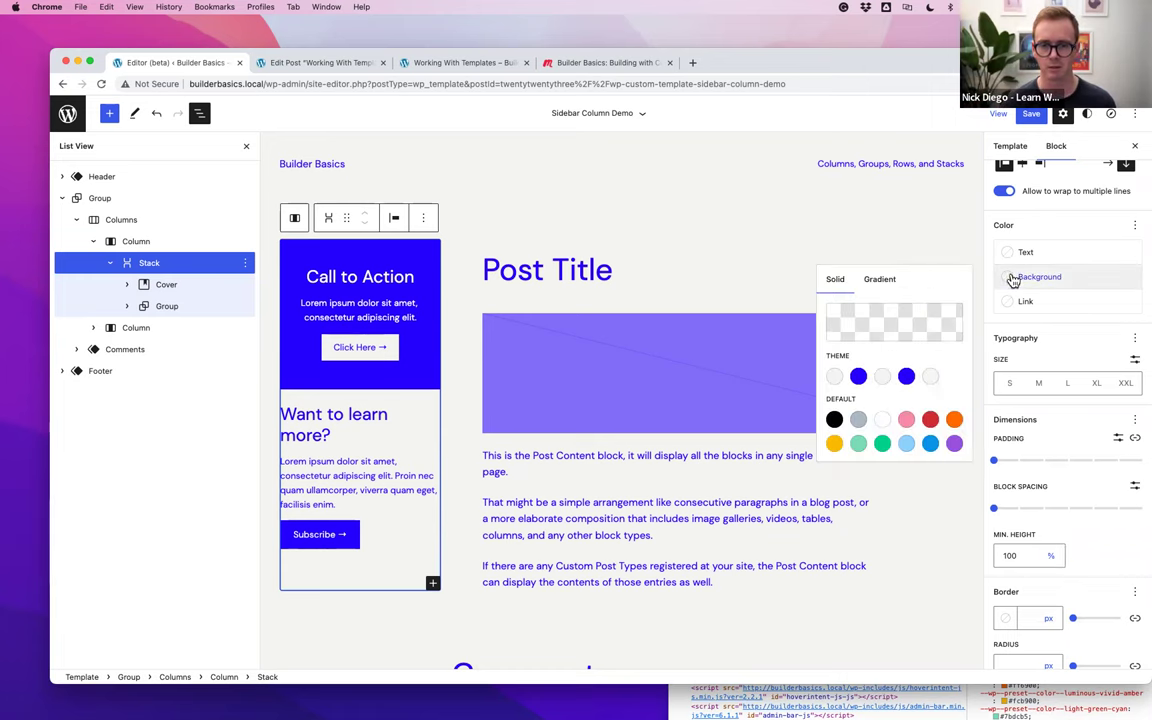
click(906, 444)
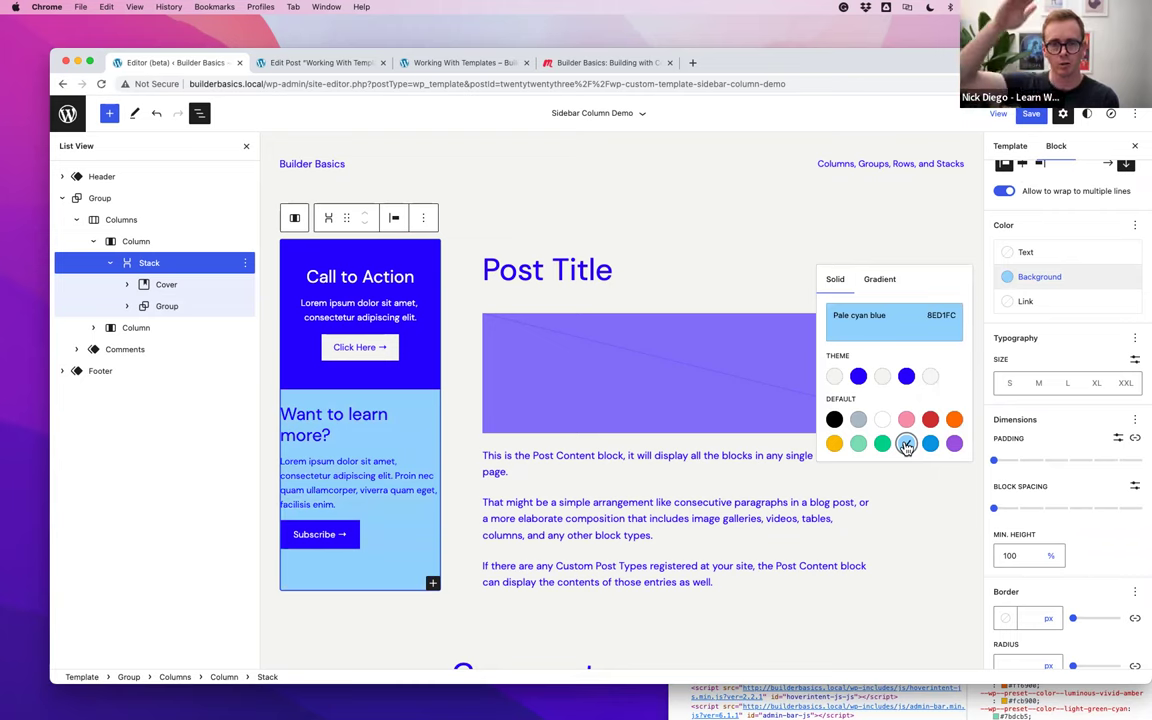
click(1031, 113)
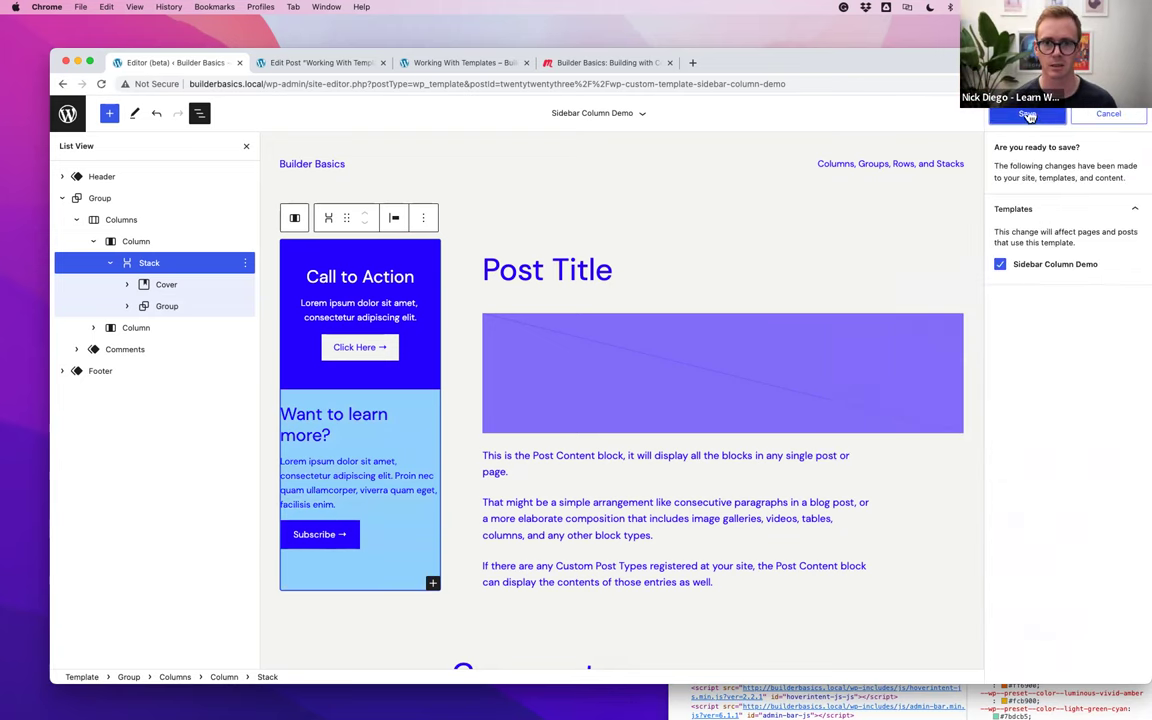
click(1026, 112)
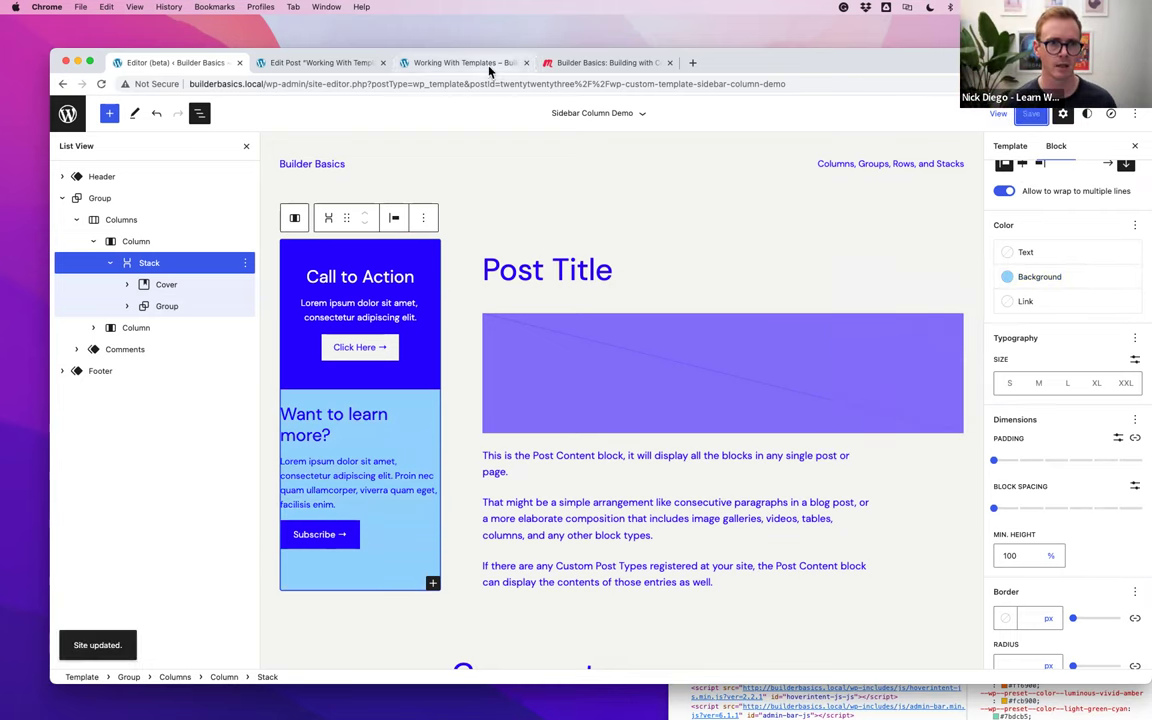
Reload the published "Working With Templates" post and examine how far the coloured sidebar extends beside the article
click(439, 60)
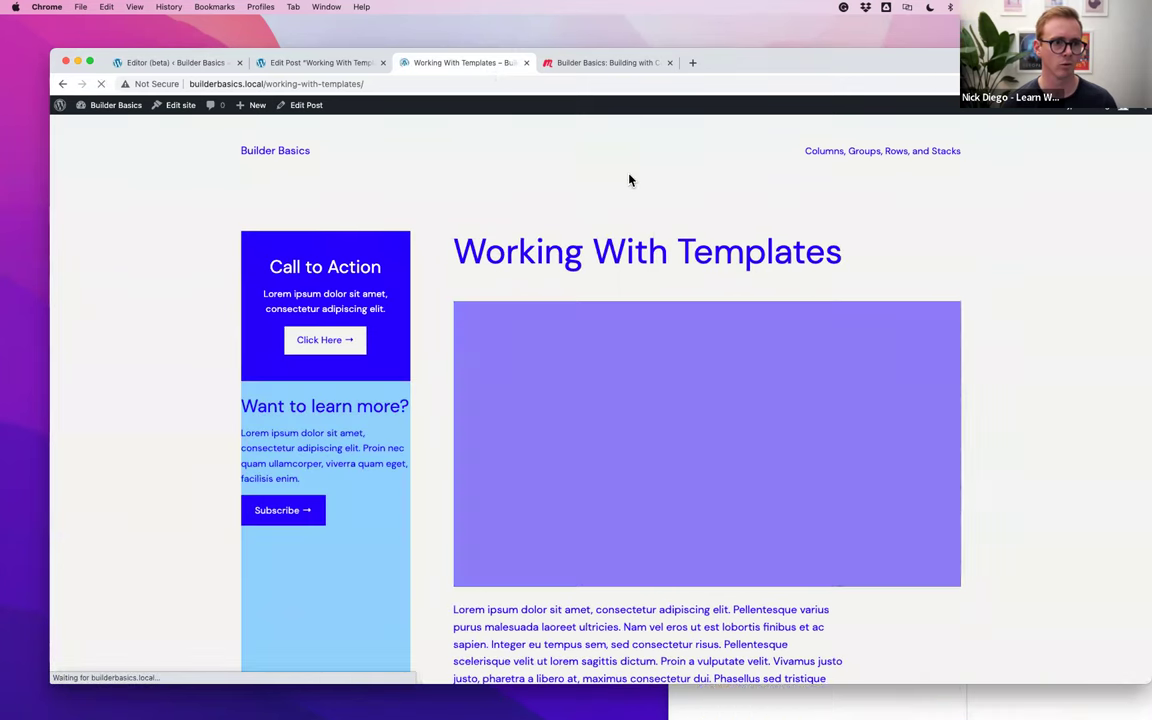
scroll(400, 270, down, 5)
scroll(337, 243, down, 15)
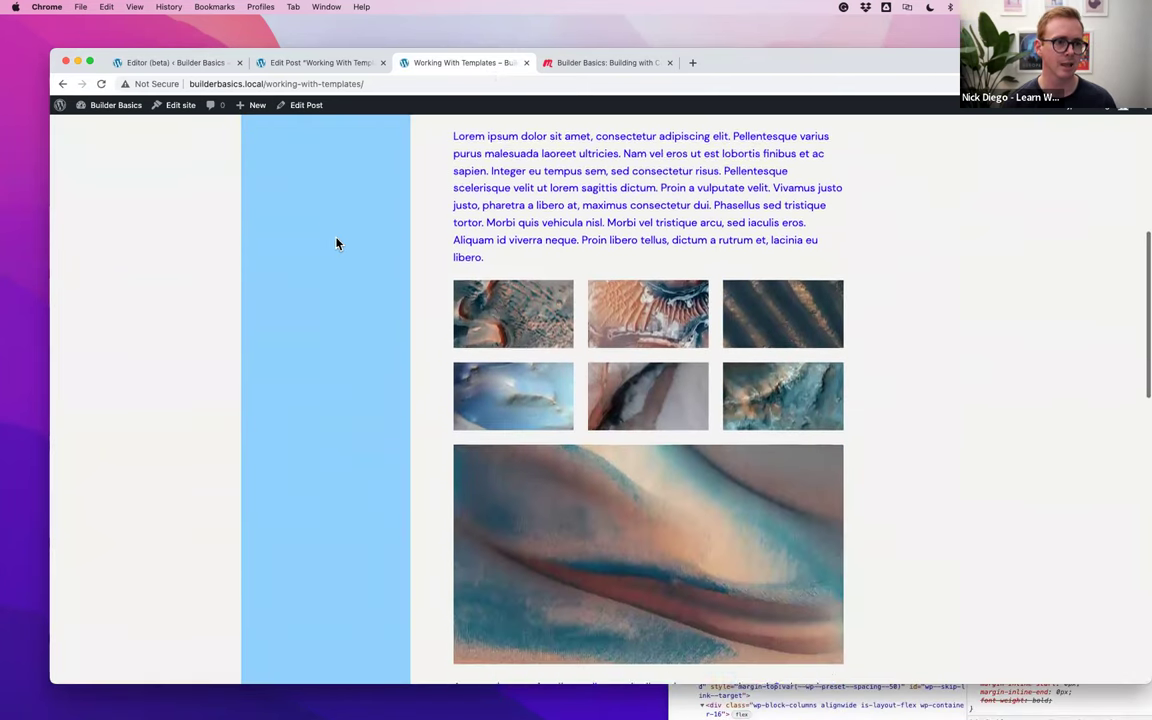
scroll(337, 243, up, 20)
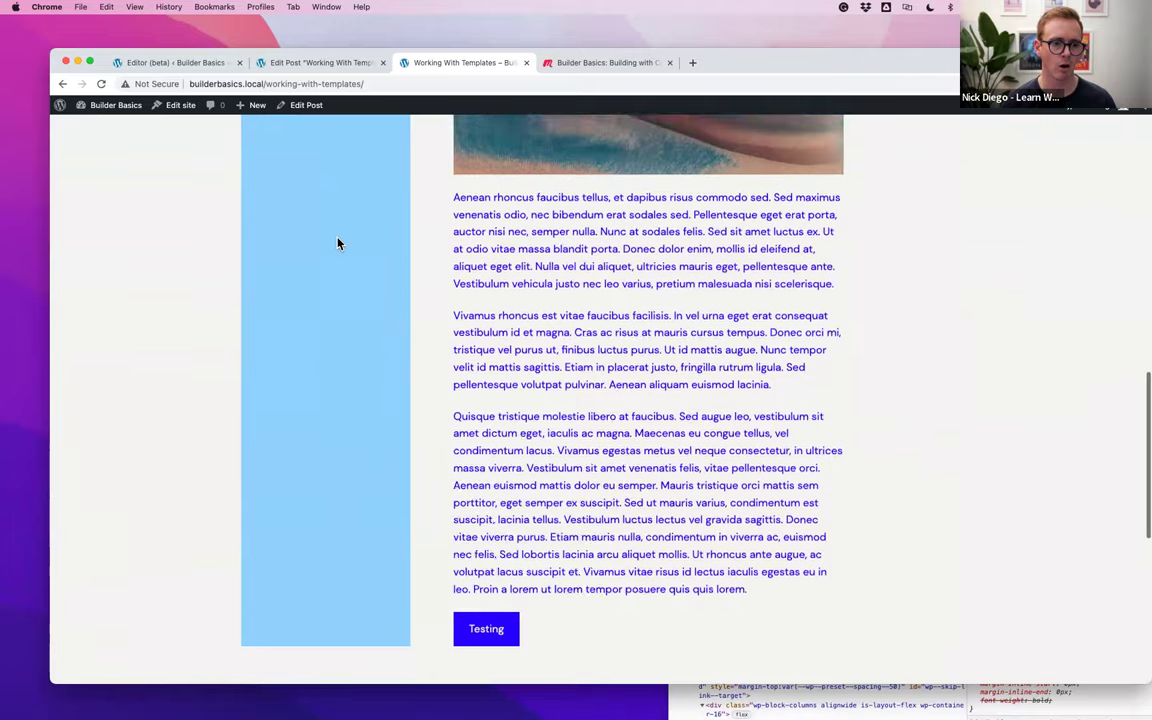
scroll(375, 288, up, 2)
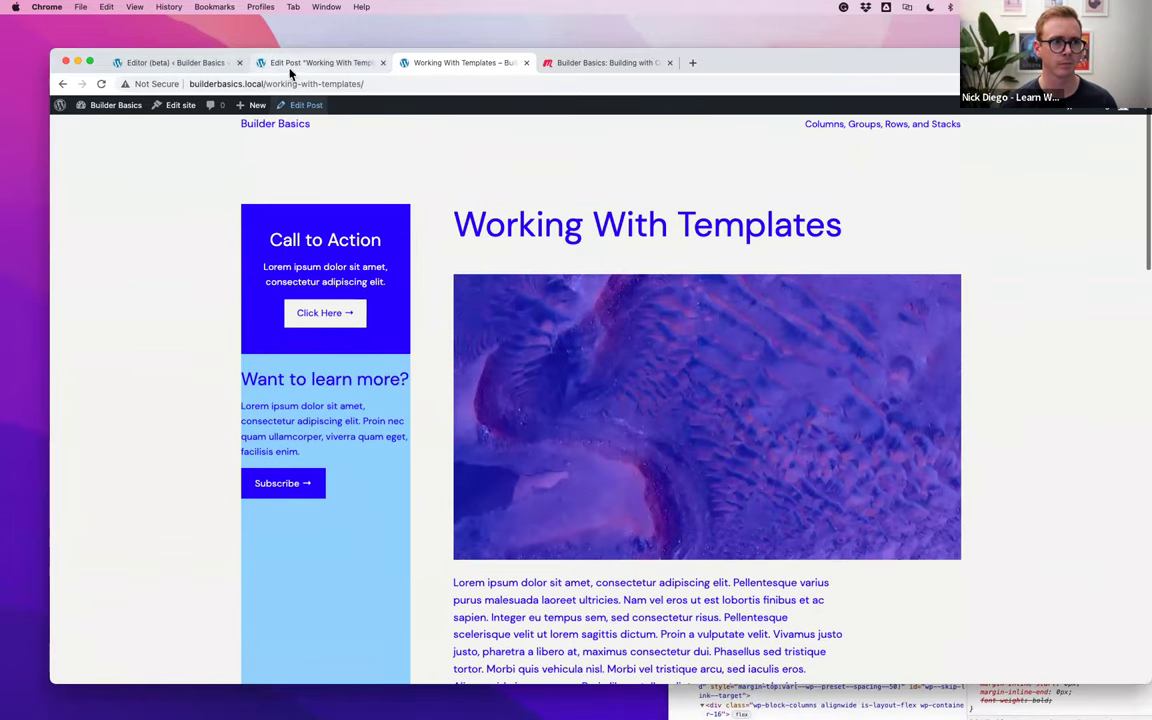
Save the template with the sidebar Stack's minimum height removed and check the sidebar on the published post
click(207, 67)
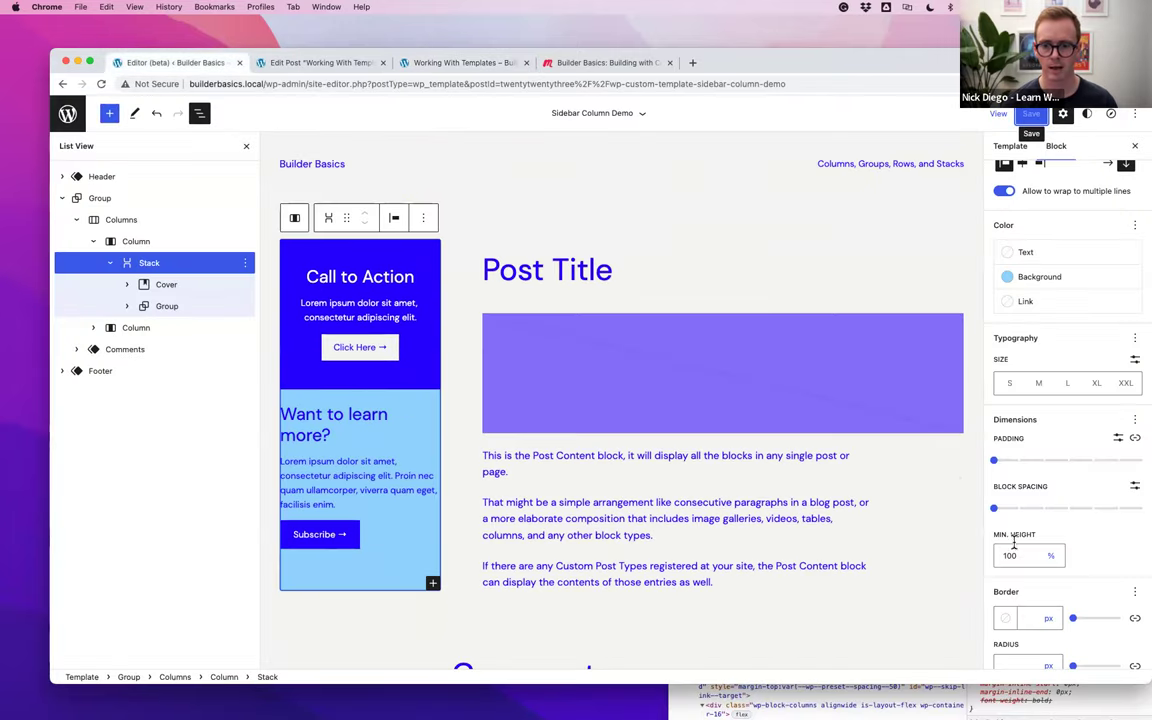
click(1135, 420)
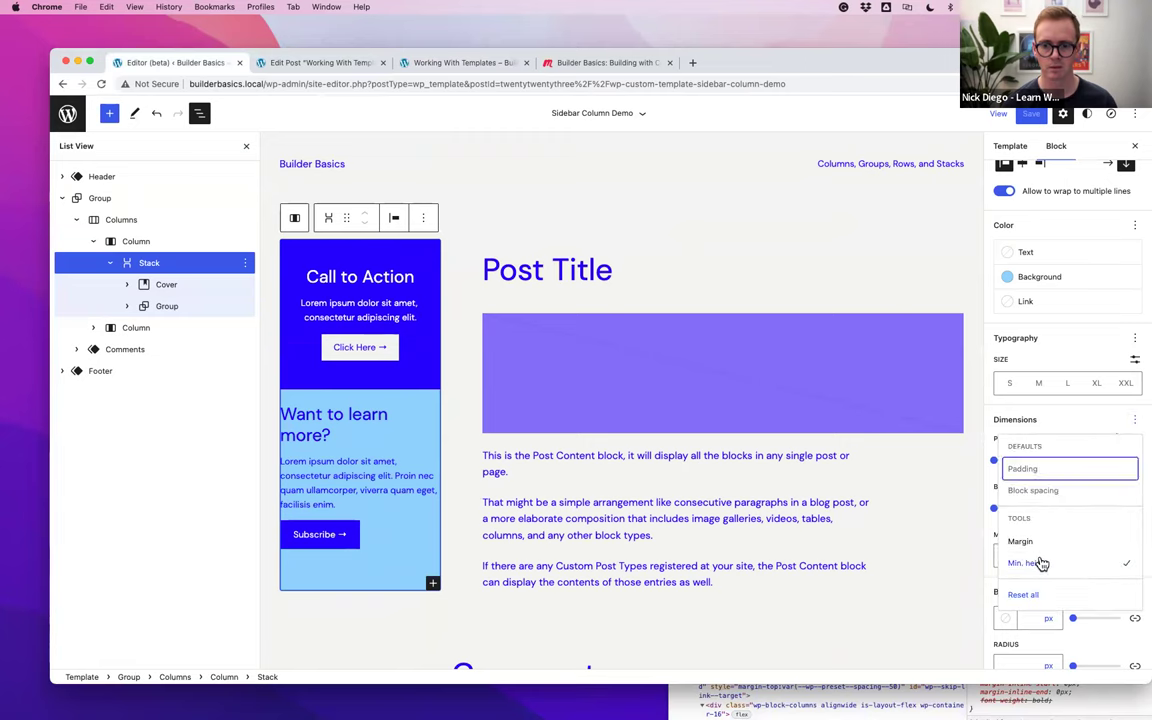
click(1040, 563)
click(1031, 114)
click(1028, 113)
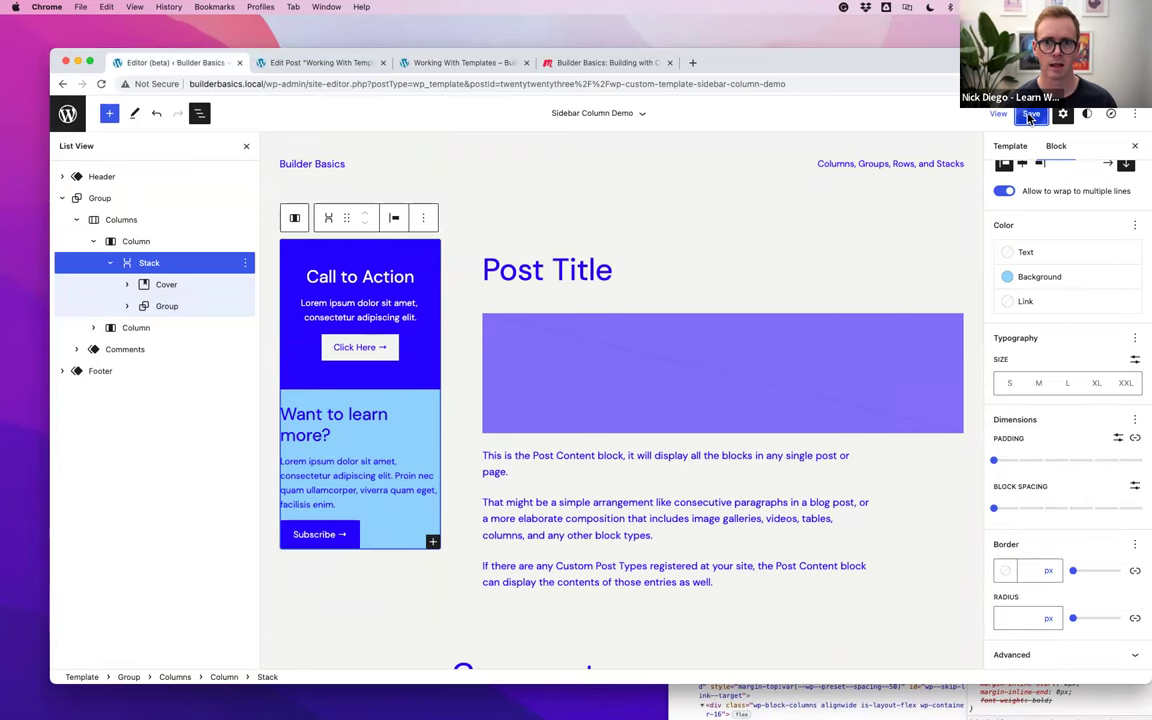
click(433, 68)
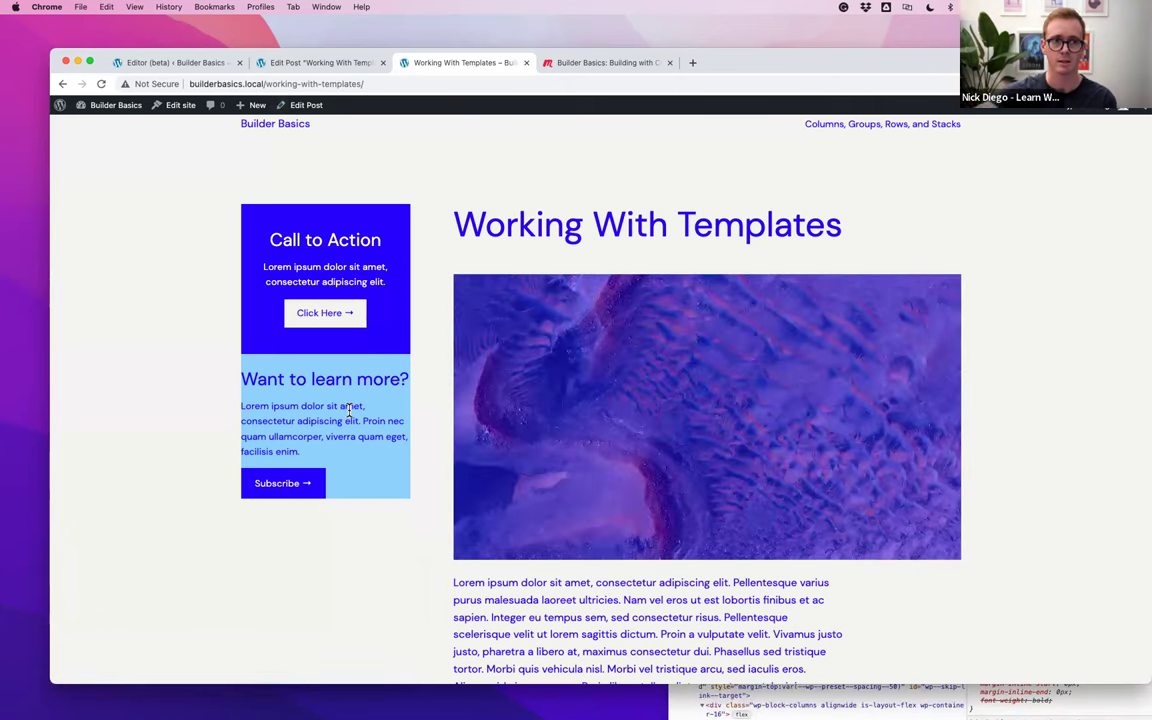
Enable the minimum height setting again for the sidebar Stack, set it to 100%, and save the Sidebar Column Demo template
click(140, 63)
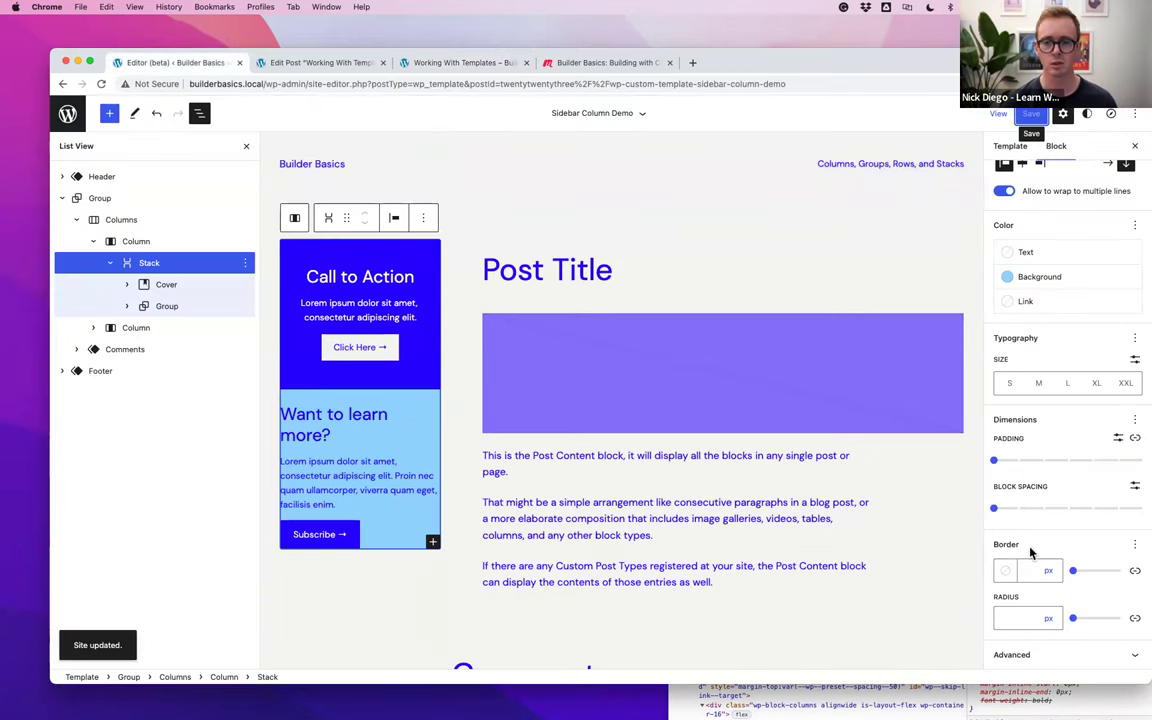
click(1134, 419)
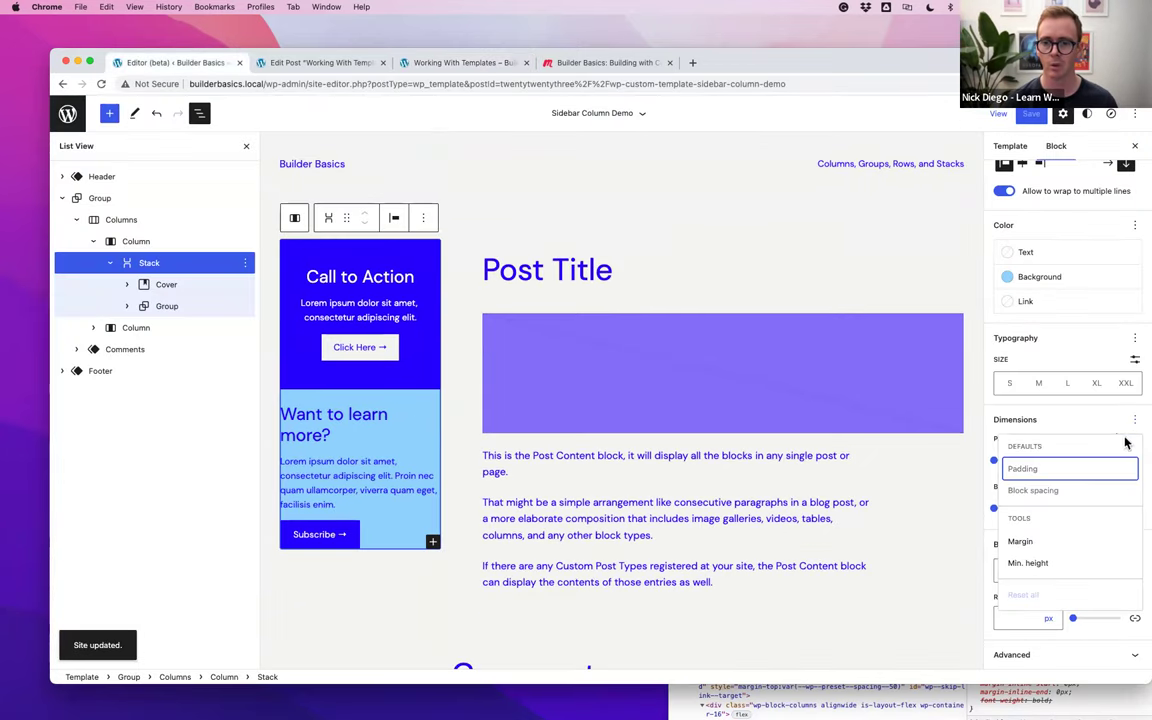
click(1045, 563)
click(1064, 427)
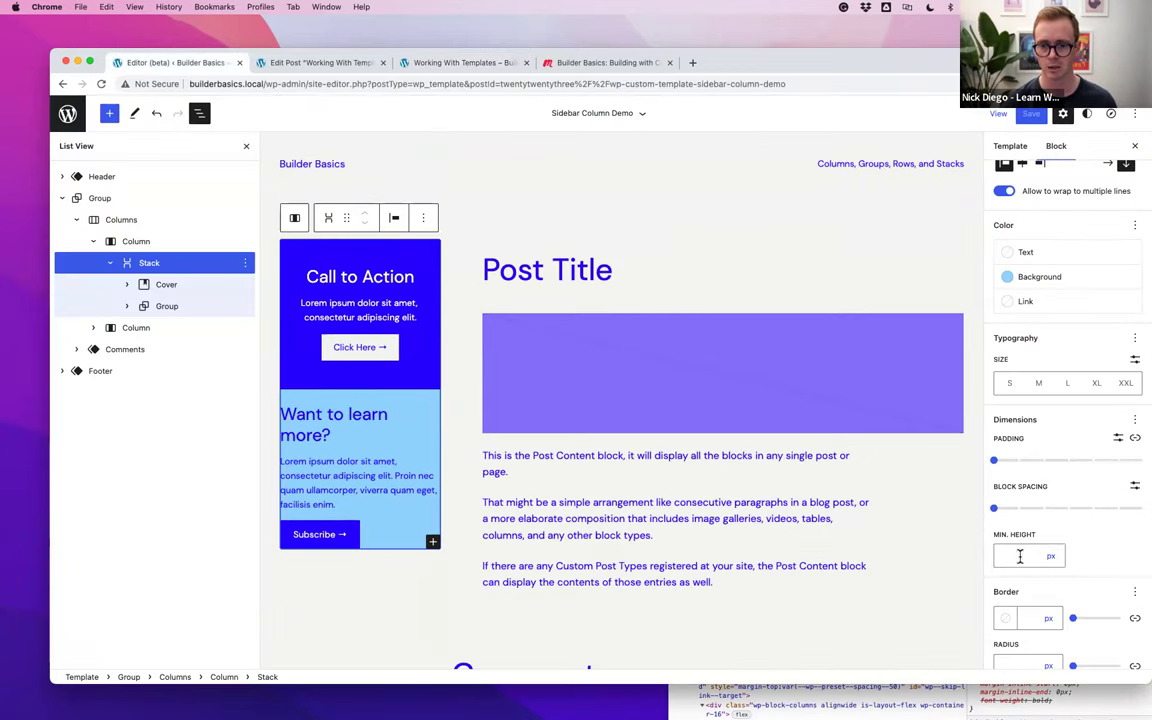
click(1048, 556)
click(1057, 570)
click(1010, 555)
text(100)
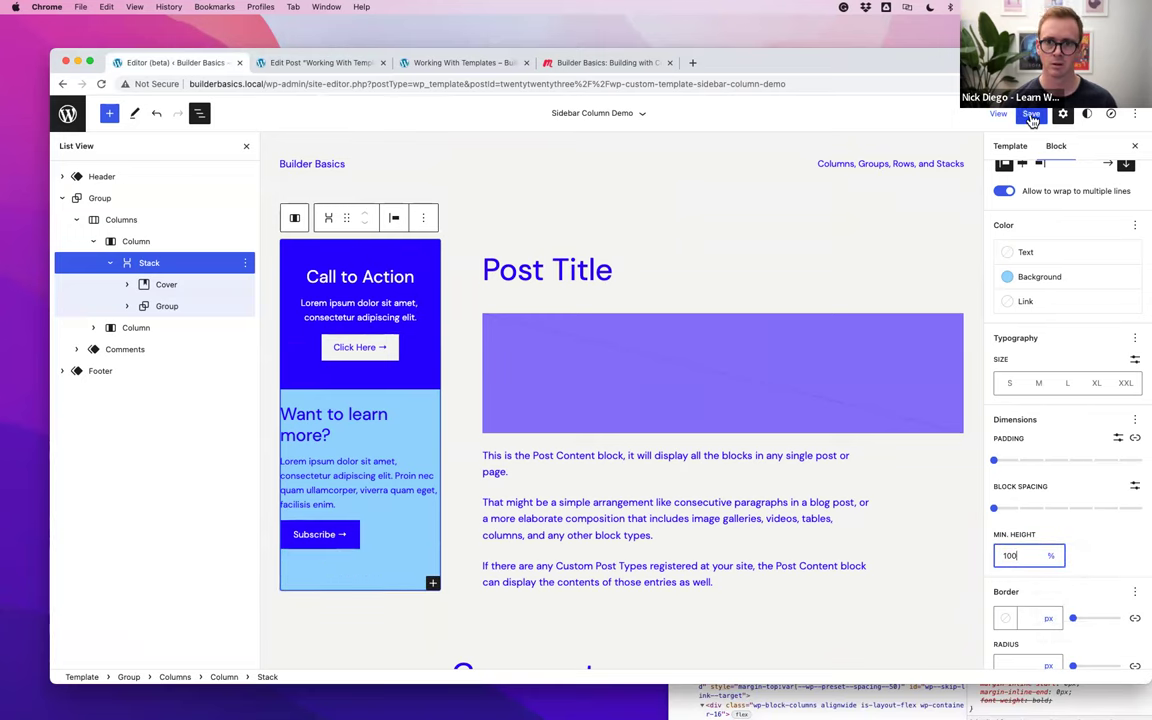
click(1031, 115)
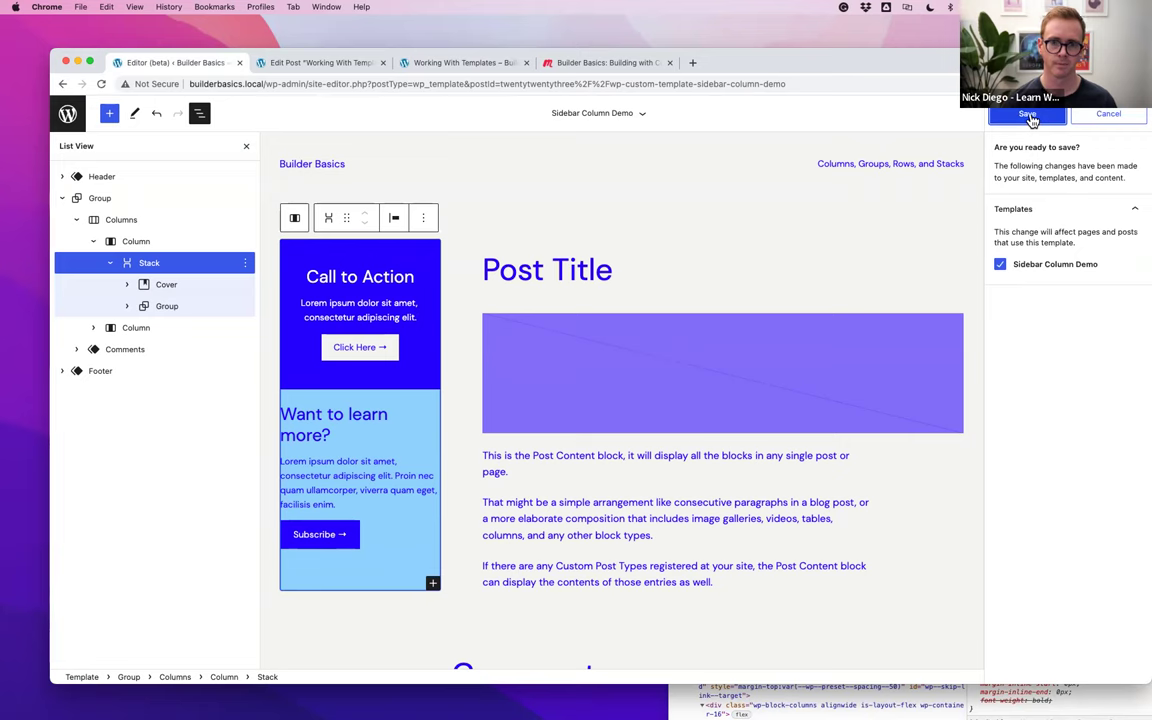
click(1028, 115)
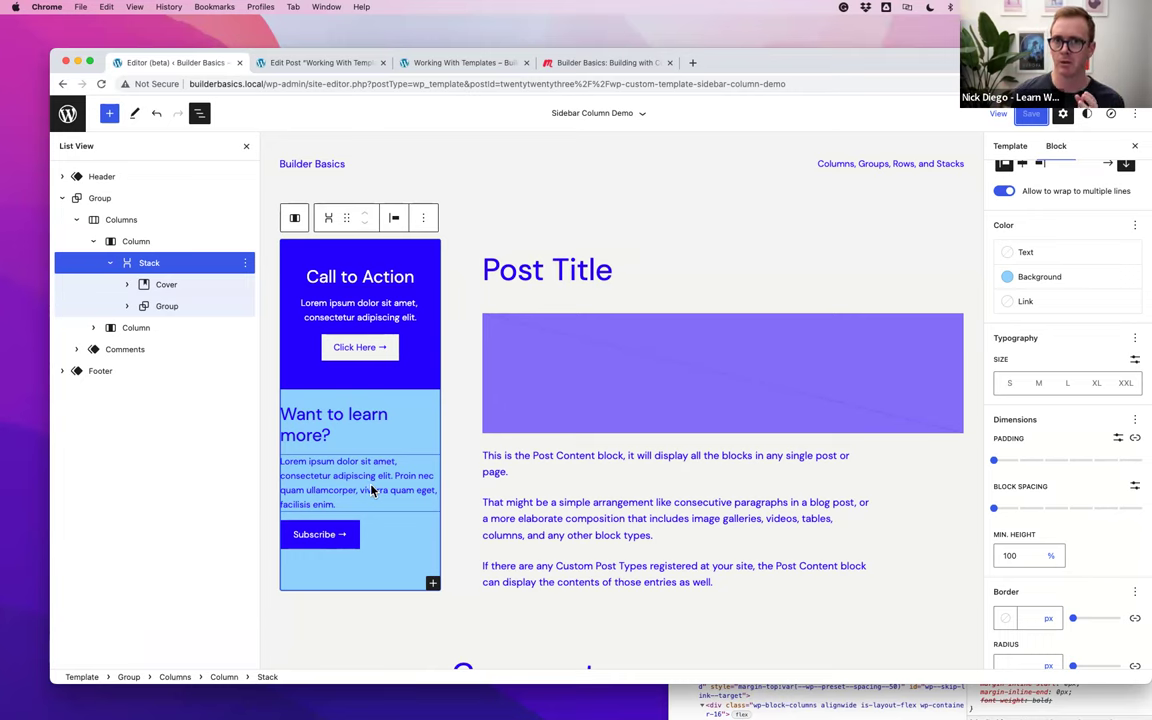
Look through the published "Working With Templates" post from the sidebar down to the comments and back up
click(437, 64)
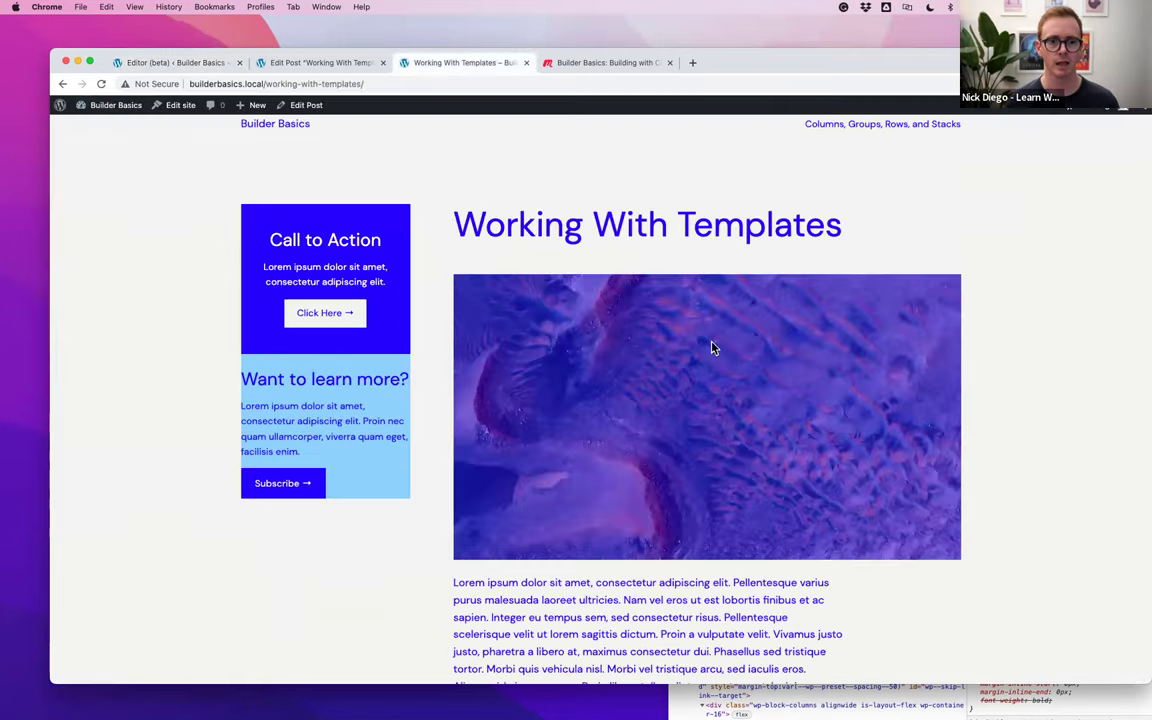
scroll(712, 347, down, 5)
scroll(713, 347, down, 10)
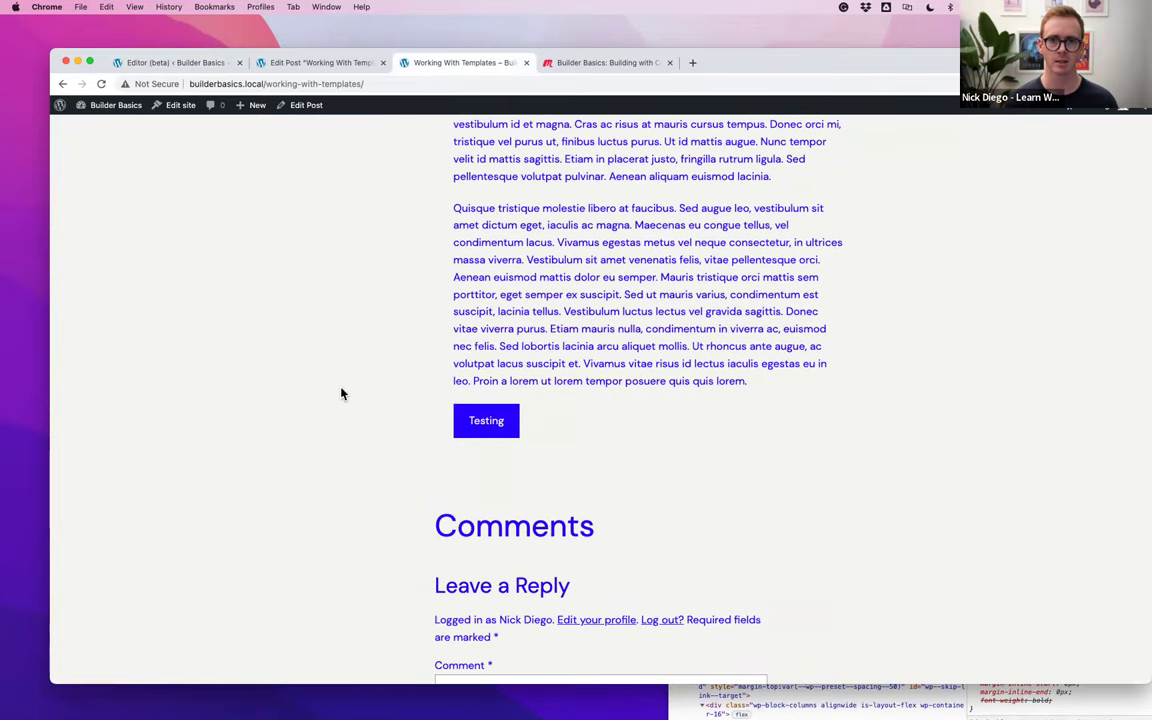
scroll(330, 393, up, 15)
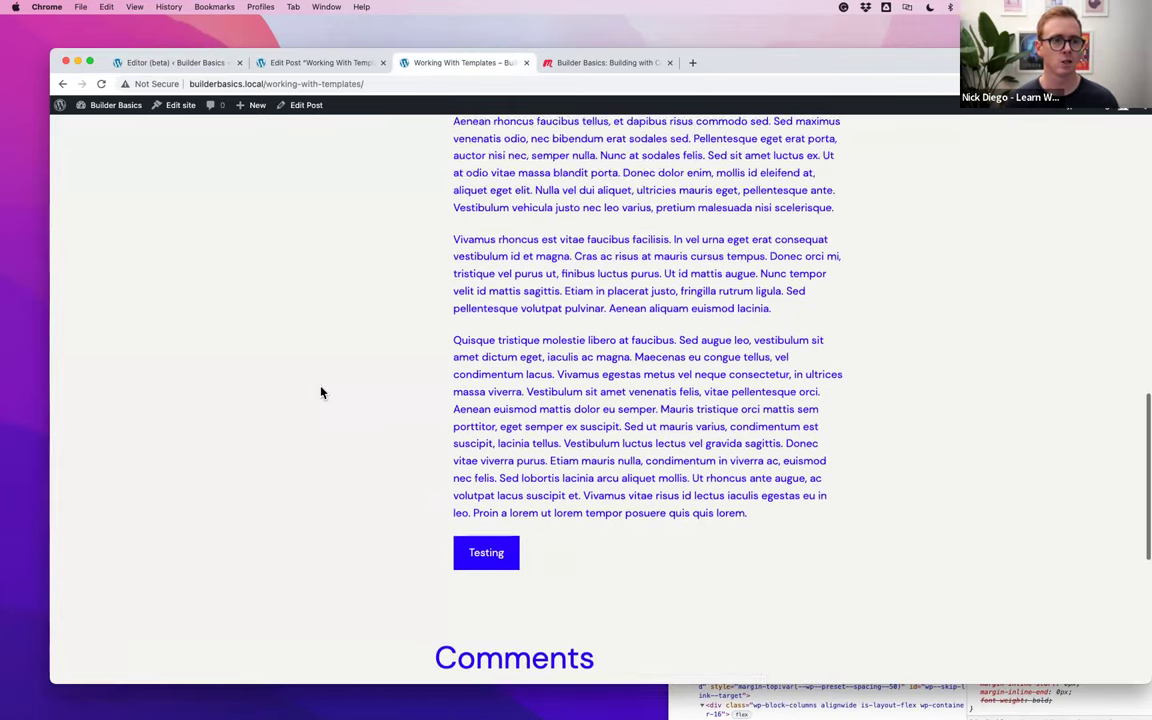
scroll(382, 318, up, 2)
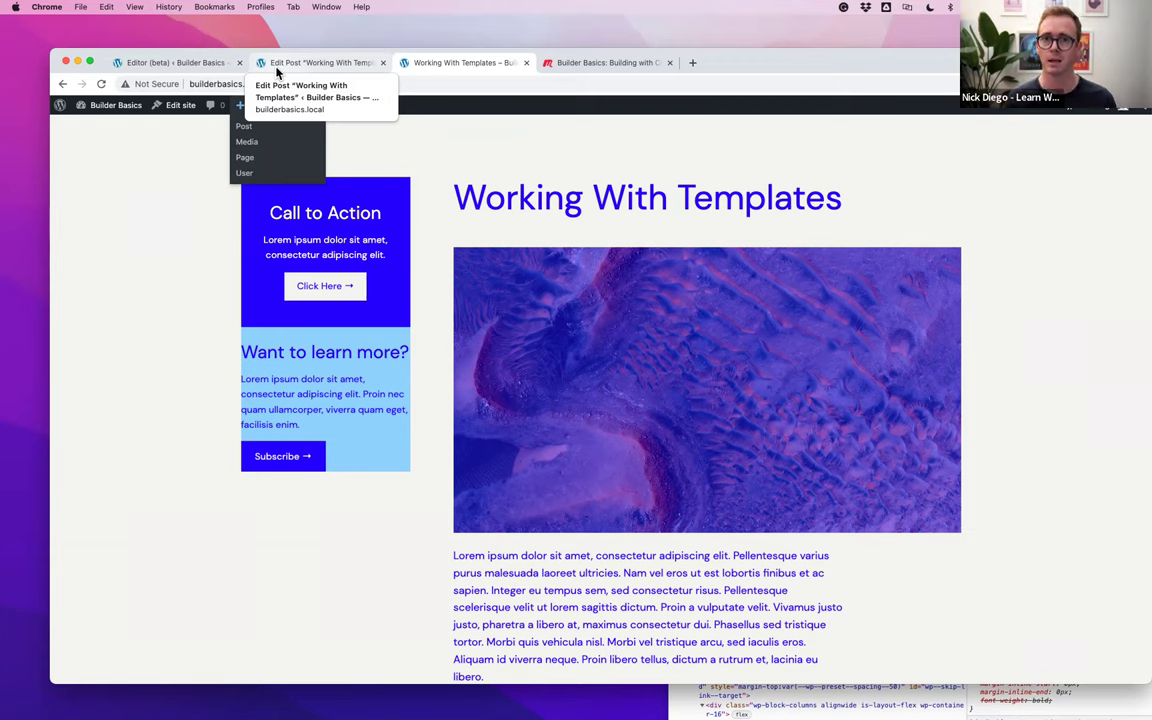
key(ctrl+Right)
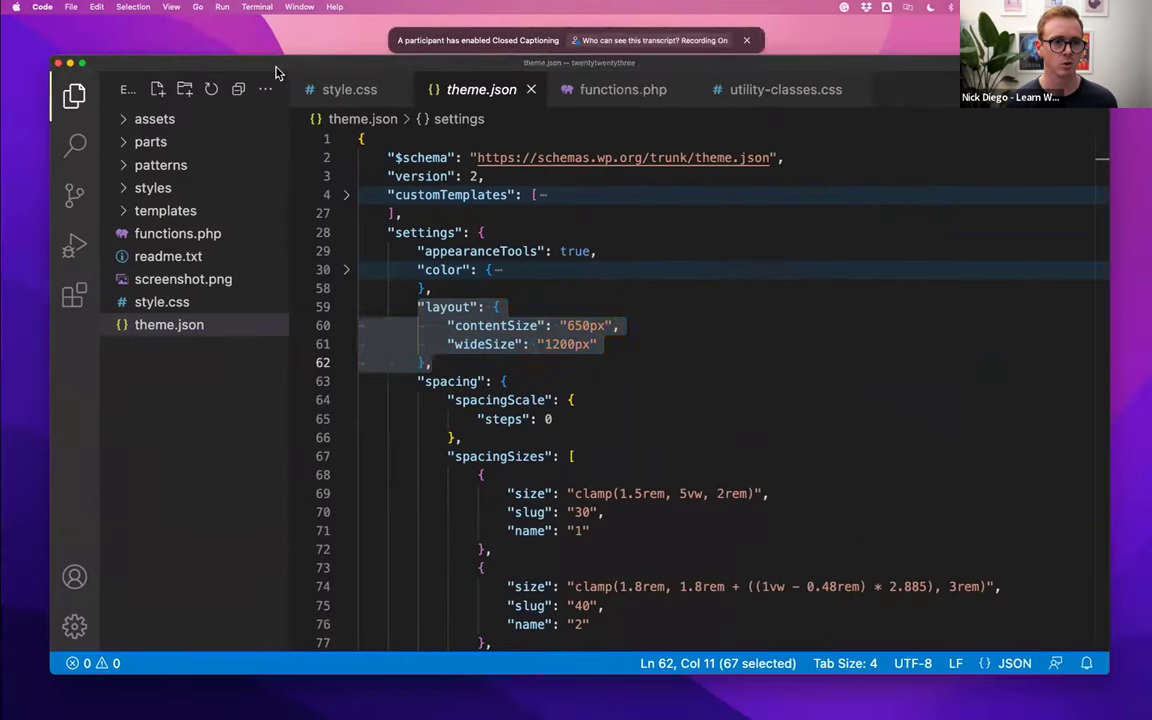
click(175, 304)
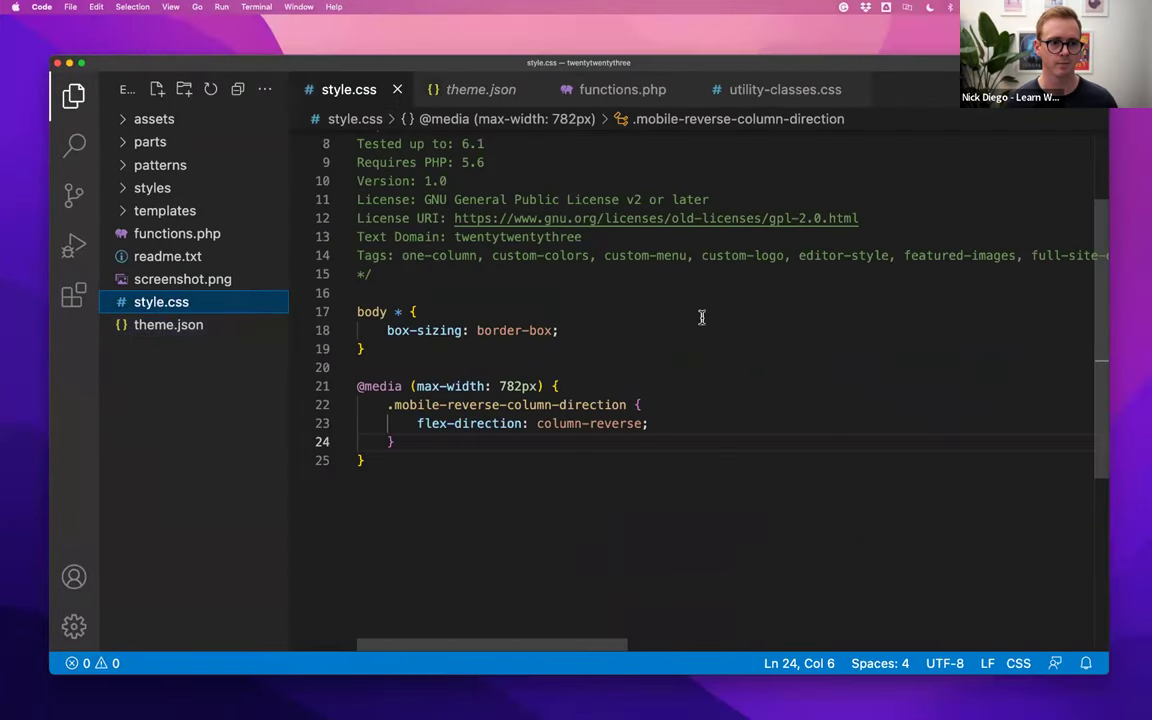
click(365, 307)
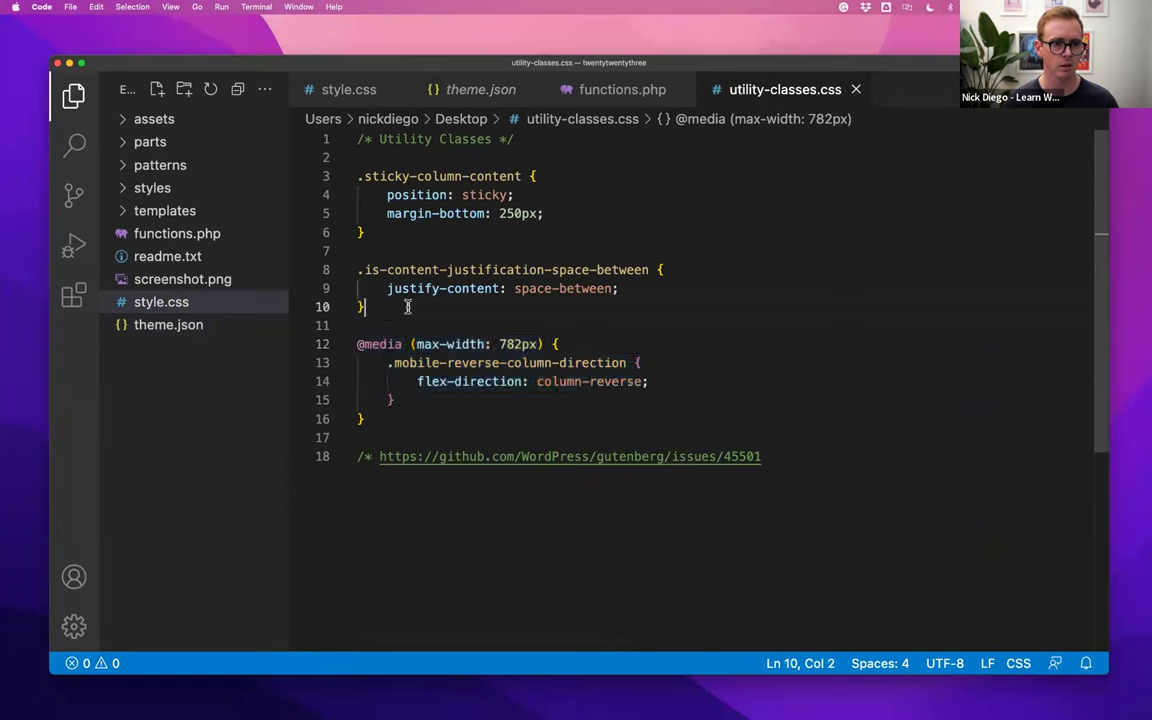
drag(365, 307, 358, 270)
key(super+c)
click(388, 99)
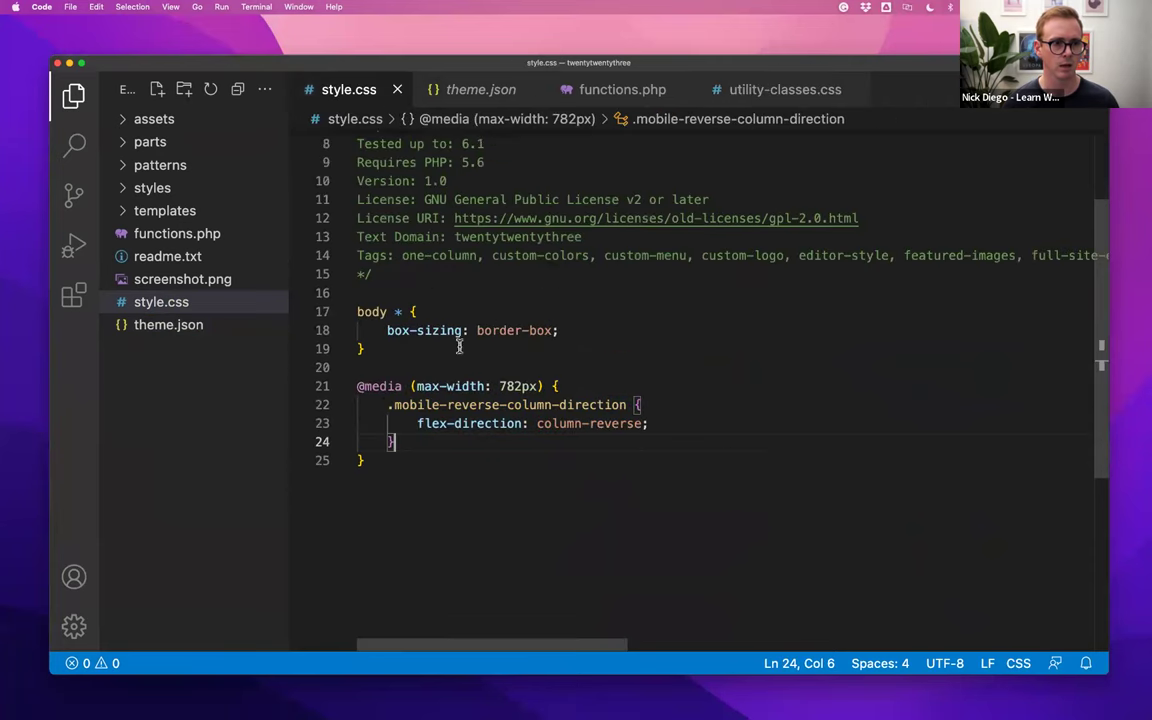
click(400, 359)
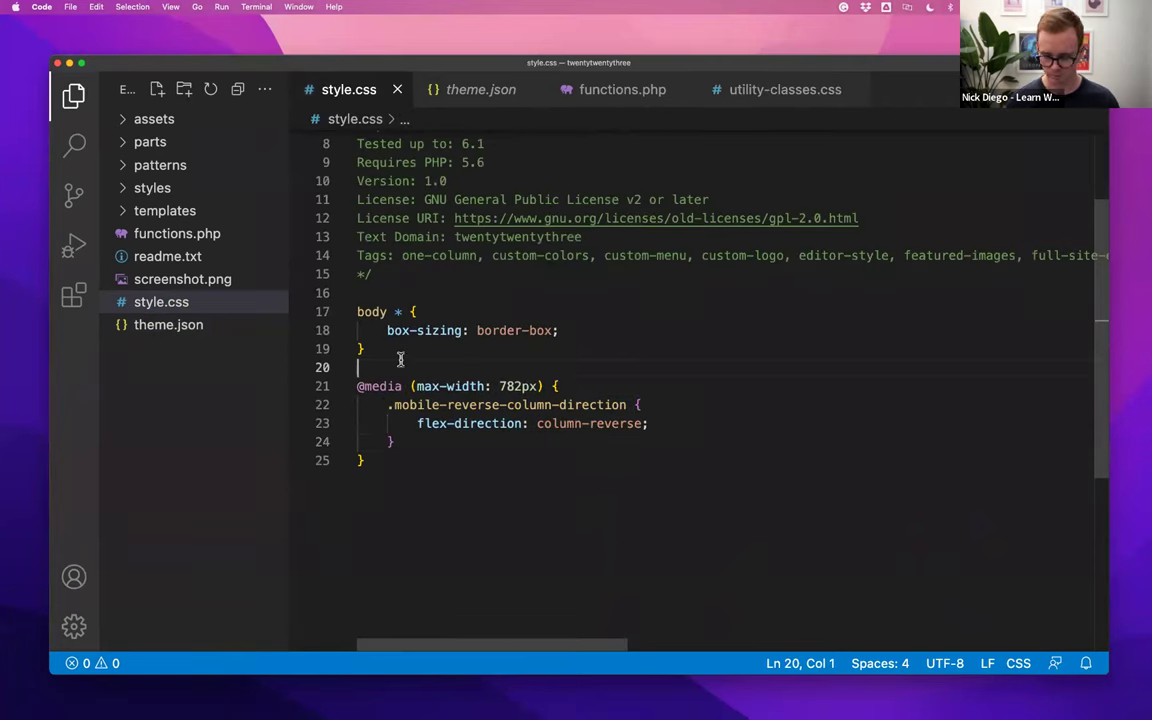
key(Return)
key(Return)
key(Up)
key(super+v)
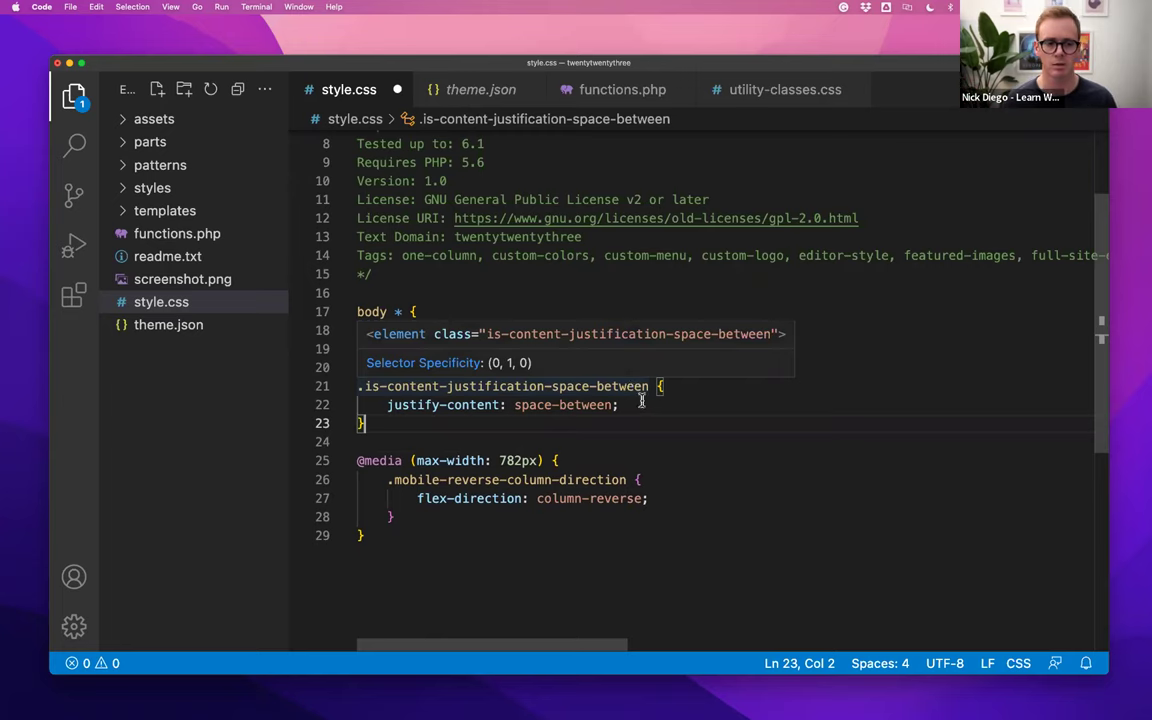
Copy the class name is-content-justification-space-between without its dot and reload the Sidebar Column Demo template in Chrome's site editor
drag(646, 386, 364, 384)
key(super+c)
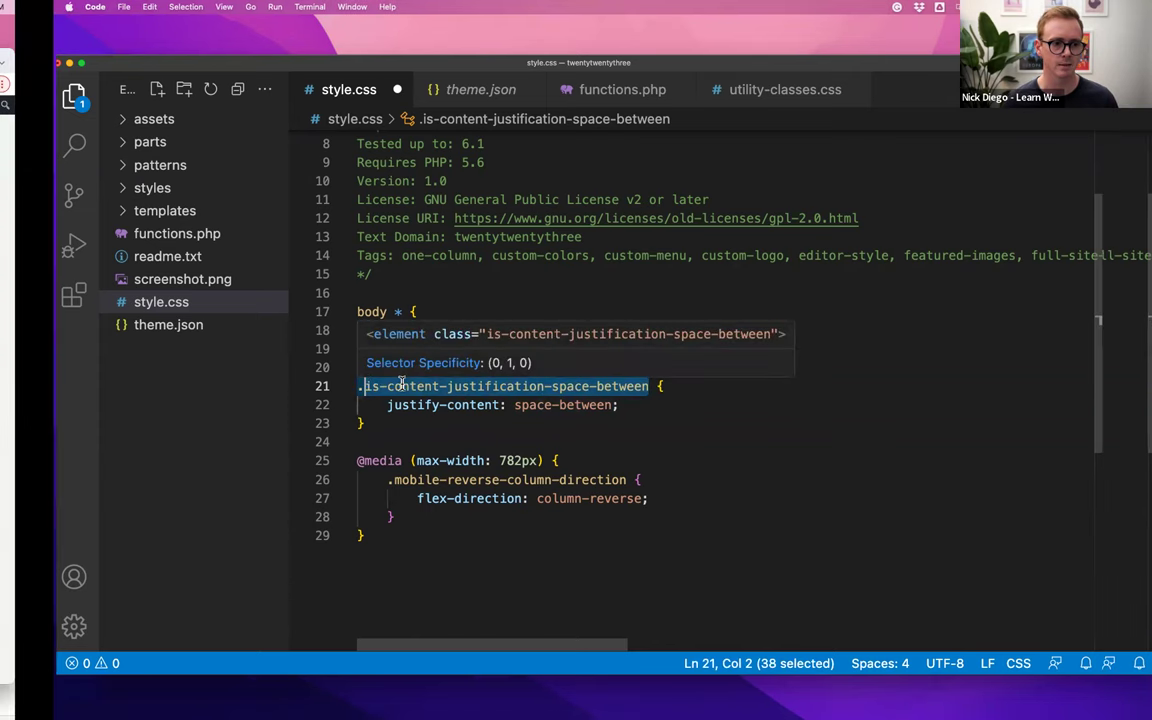
key(ctrl+Left)
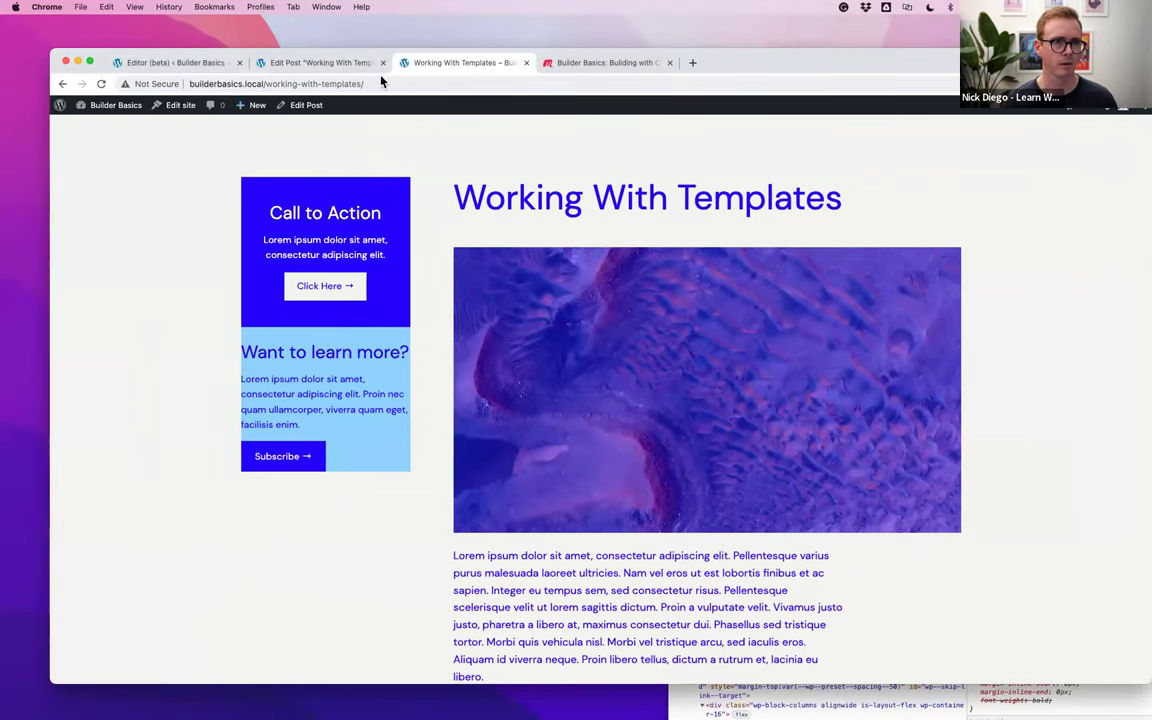
click(172, 62)
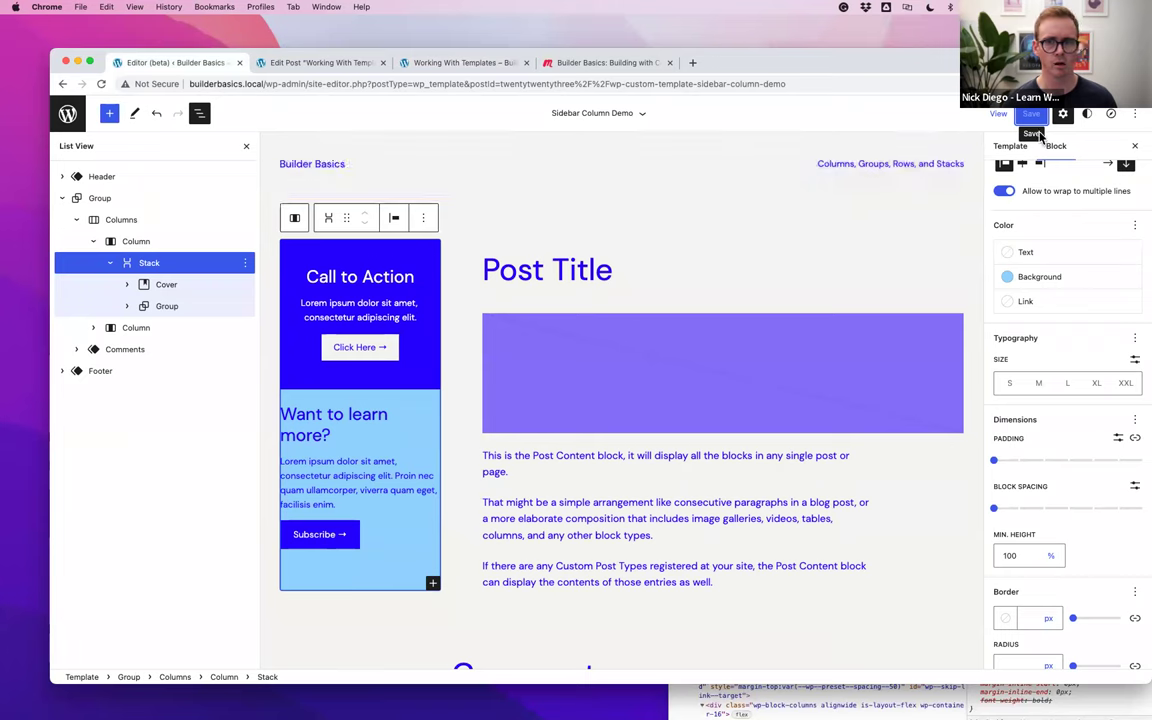
key(super+r)
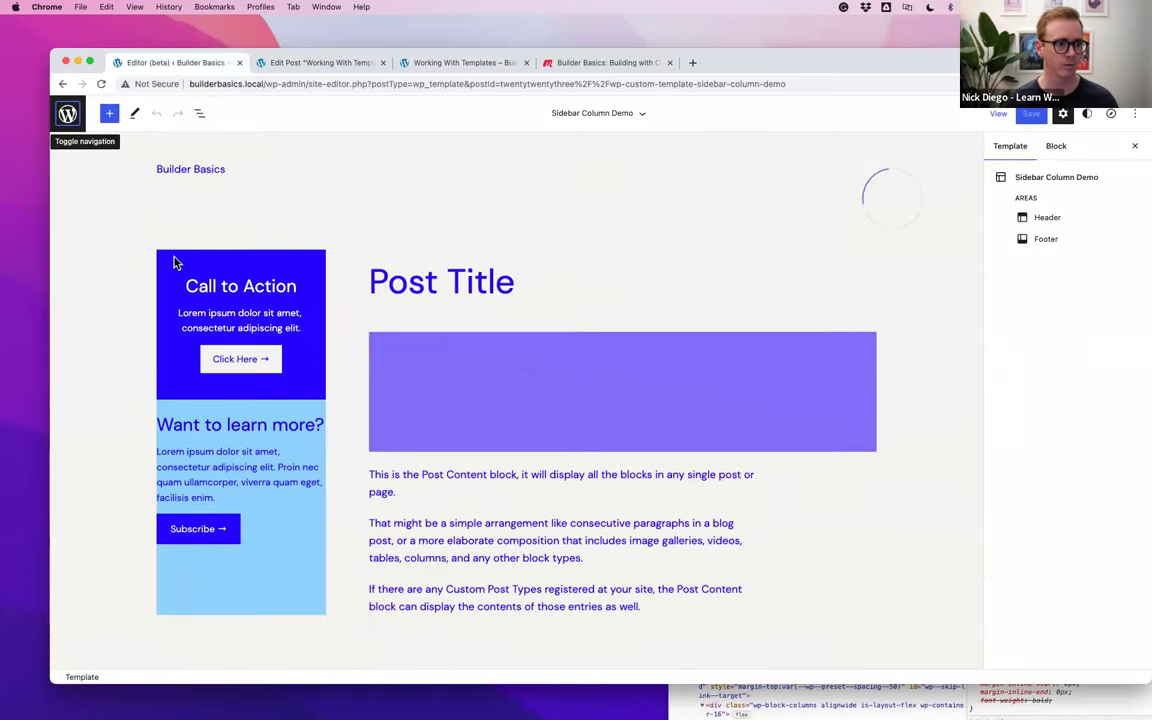
Add is-content-justification-space-between as an additional CSS class on the sidebar Stack and save the template
click(172, 262)
click(170, 227)
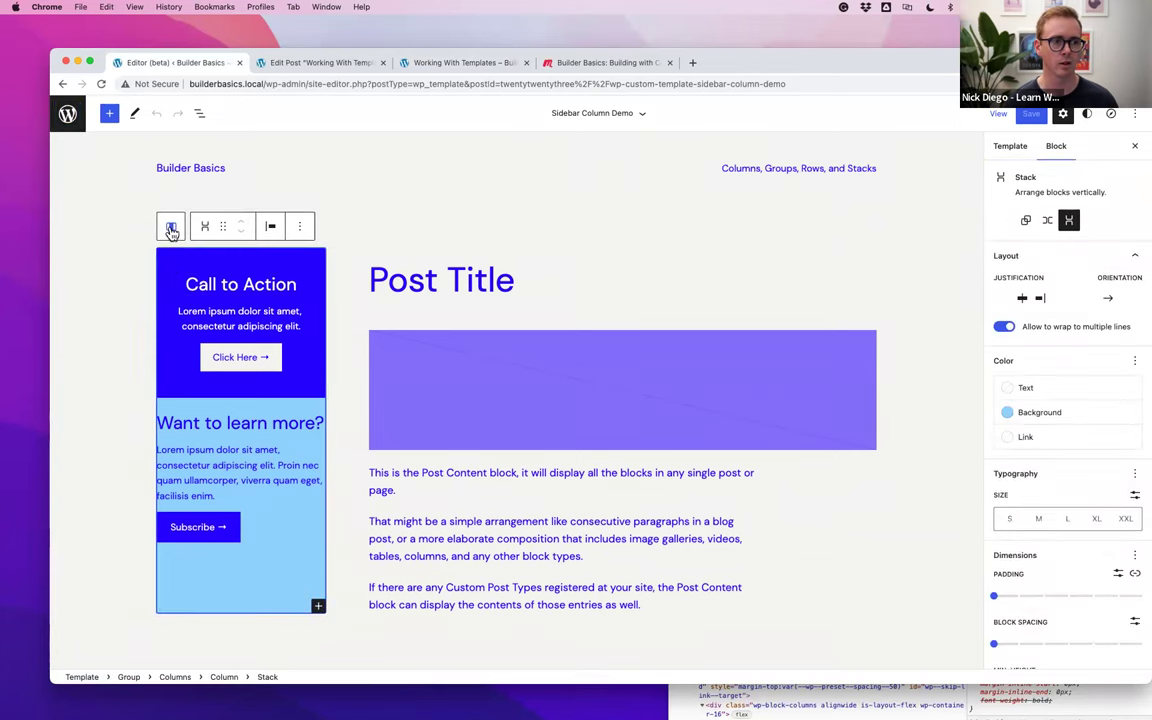
scroll(1090, 620, down, 4)
click(1072, 656)
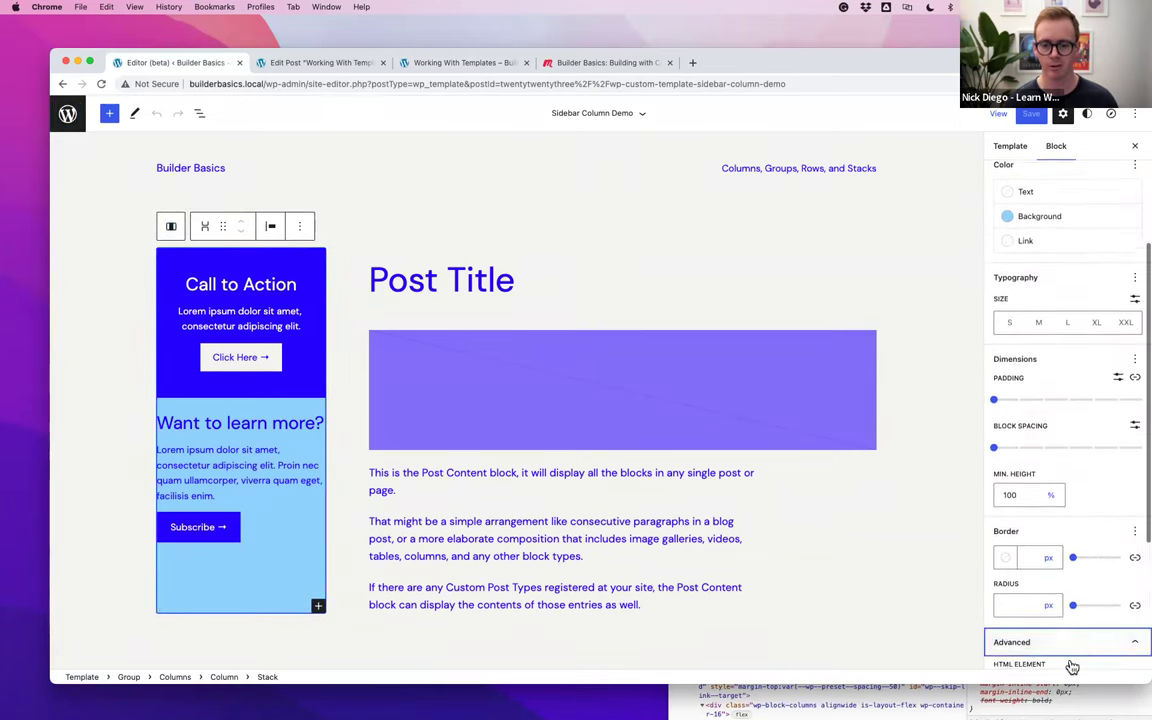
scroll(1072, 666, down, 3)
click(1034, 630)
key(super+v)
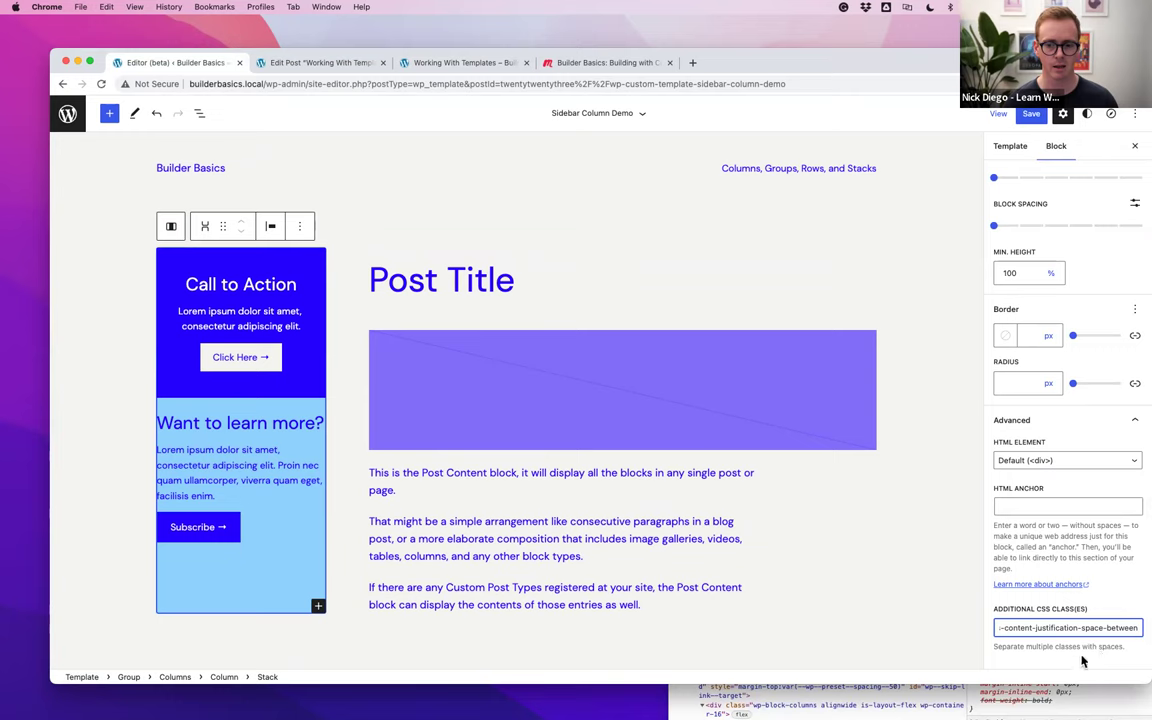
drag(1028, 627, 996, 628)
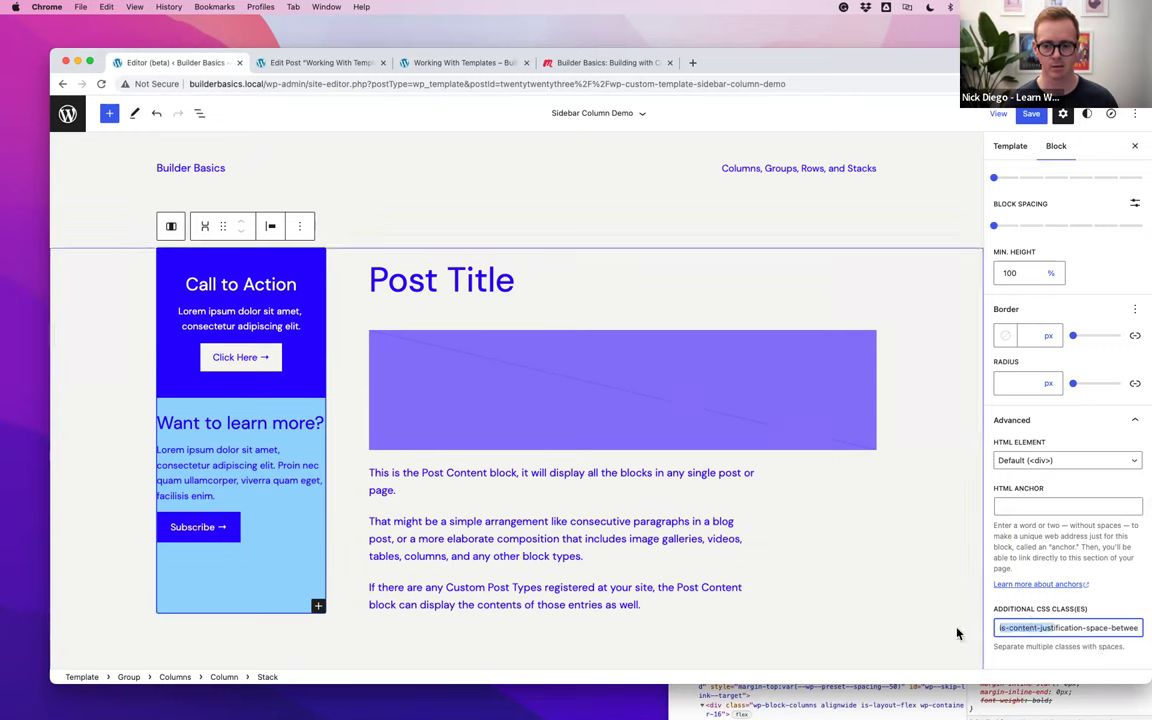
click(1030, 116)
click(1028, 116)
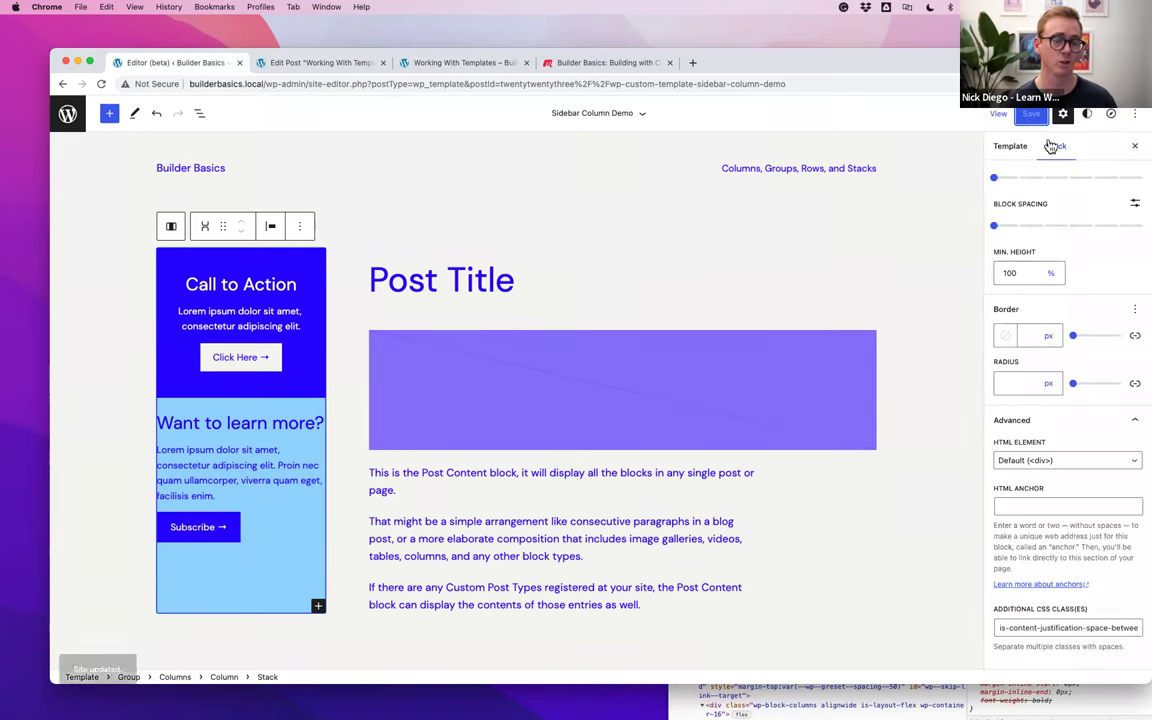
Check the sidebar on the published post and save the edited style.css in VS Code
click(459, 66)
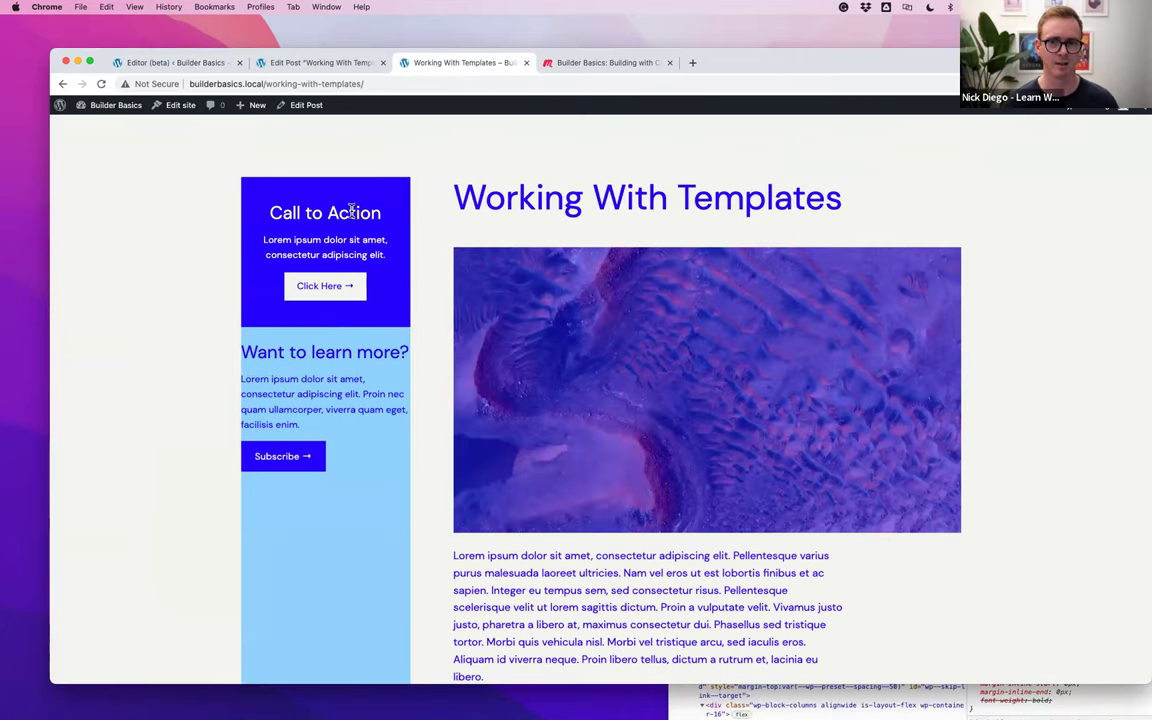
key(ctrl+Right)
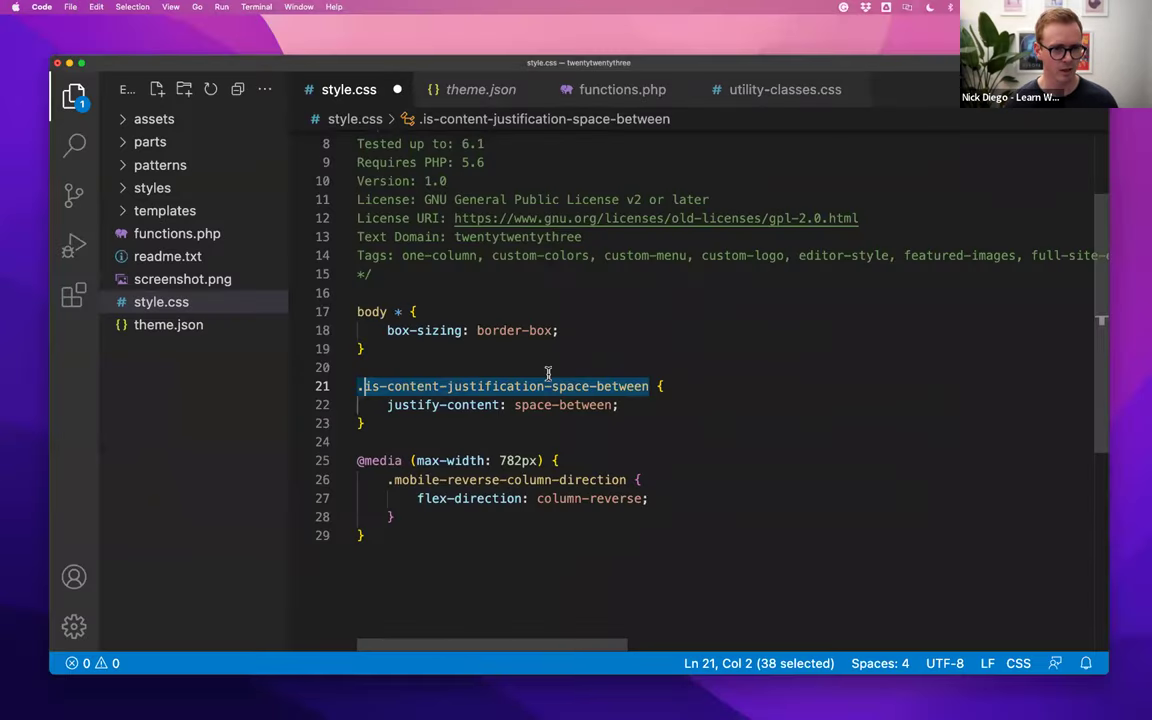
click(597, 387)
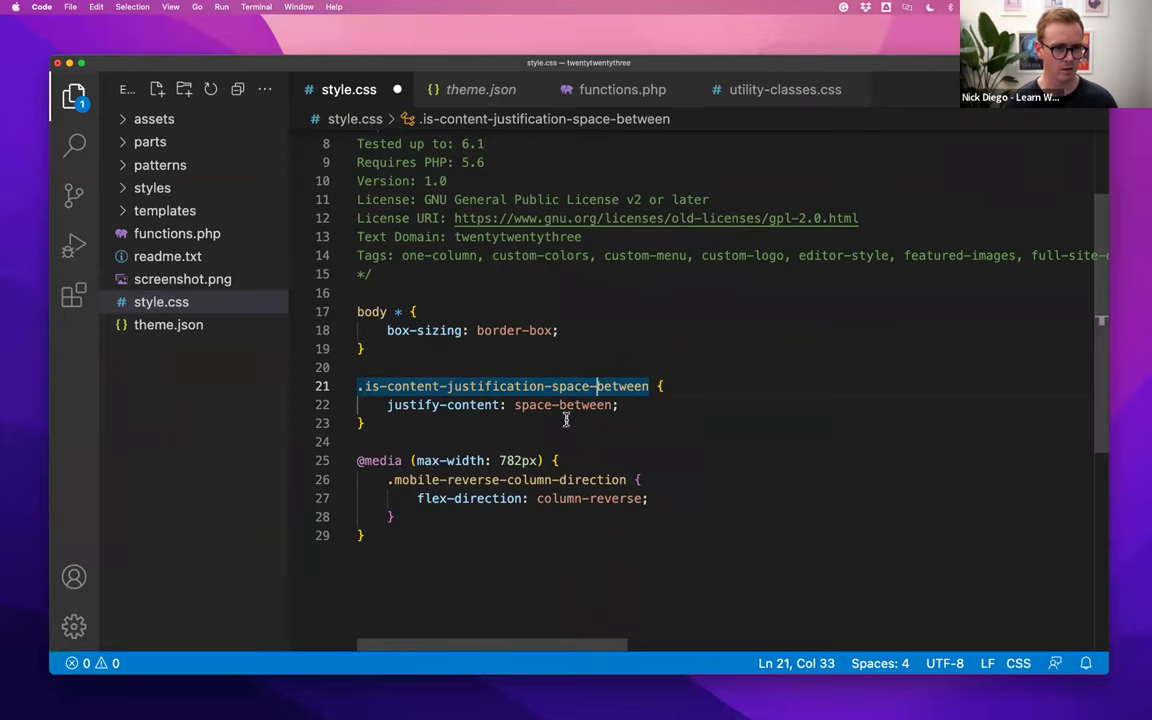
key(super+s)
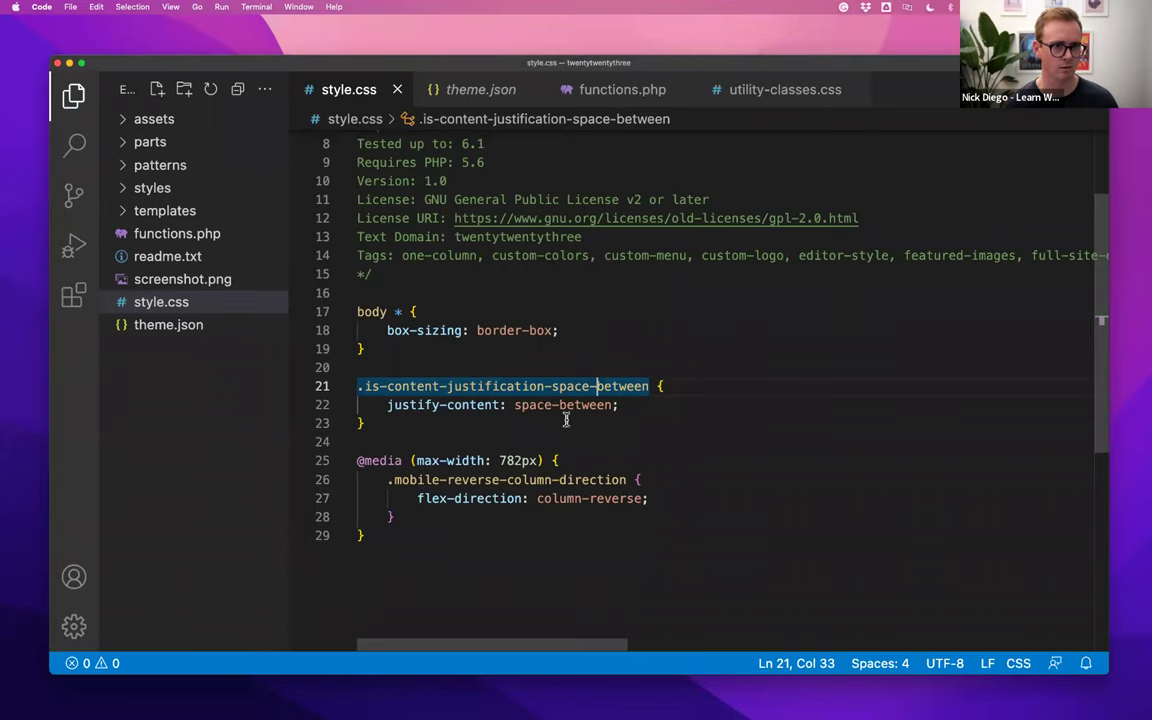
Reload the published post in Chrome and examine where the two call-to-action blocks sit within the full-height sidebar
key(ctrl+Left)
key(super+r)
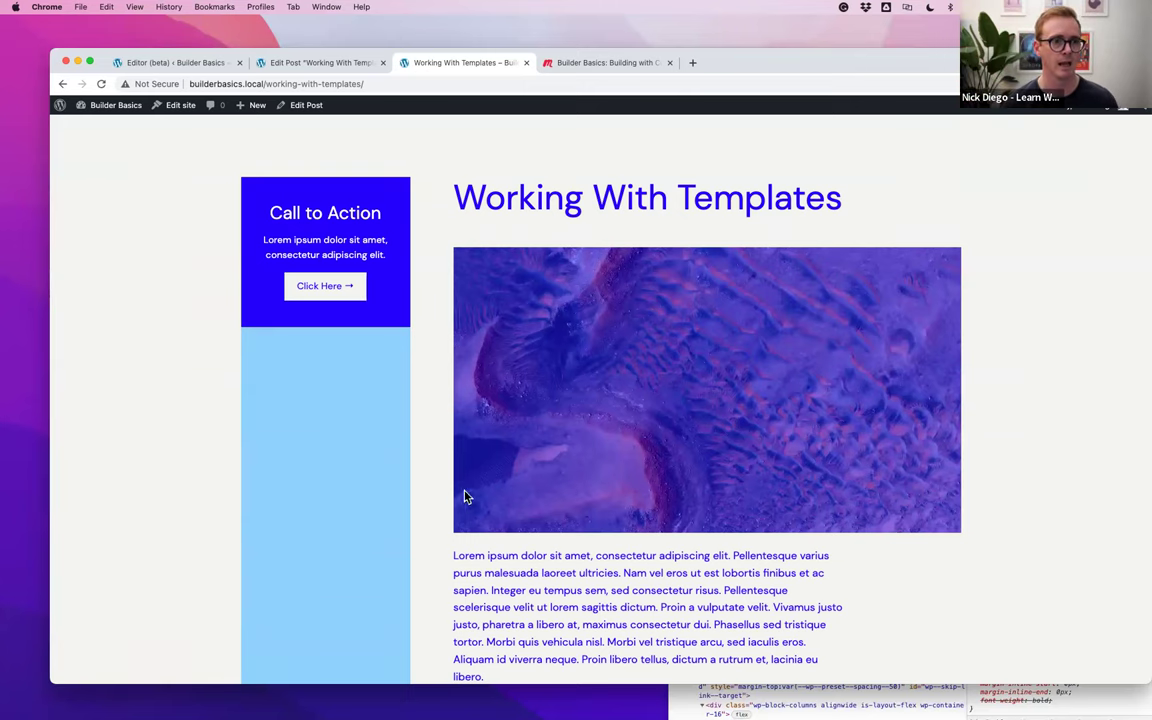
scroll(464, 497, down, 10)
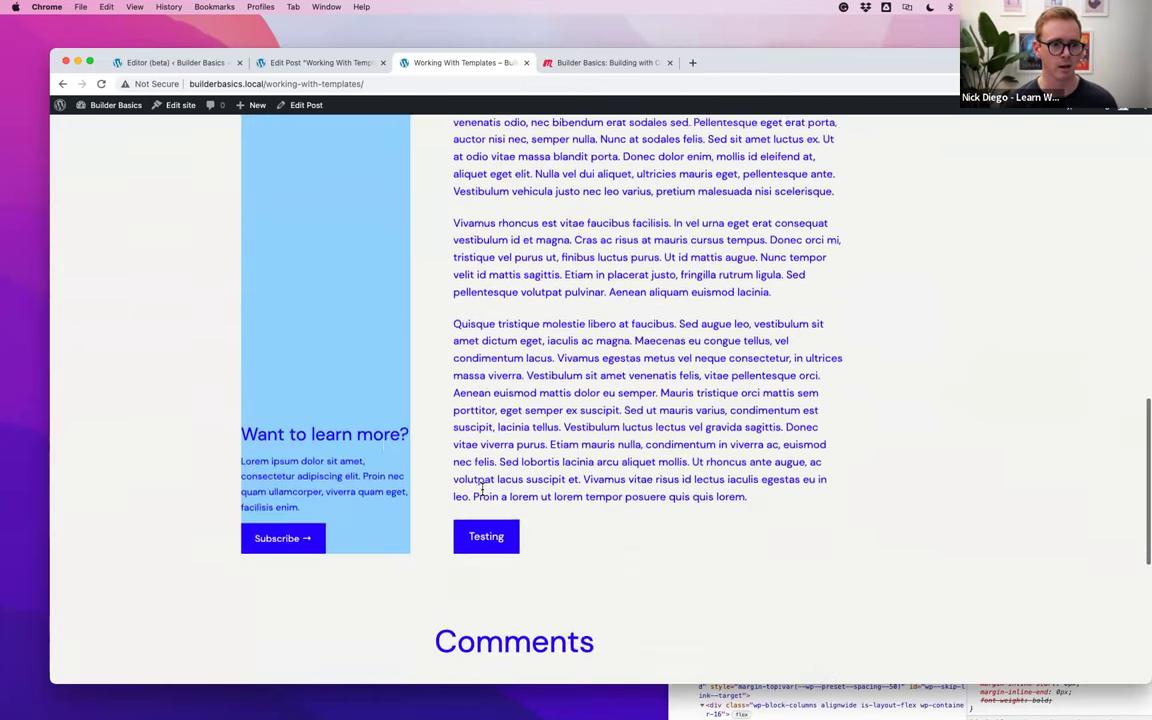
scroll(482, 488, down, 2)
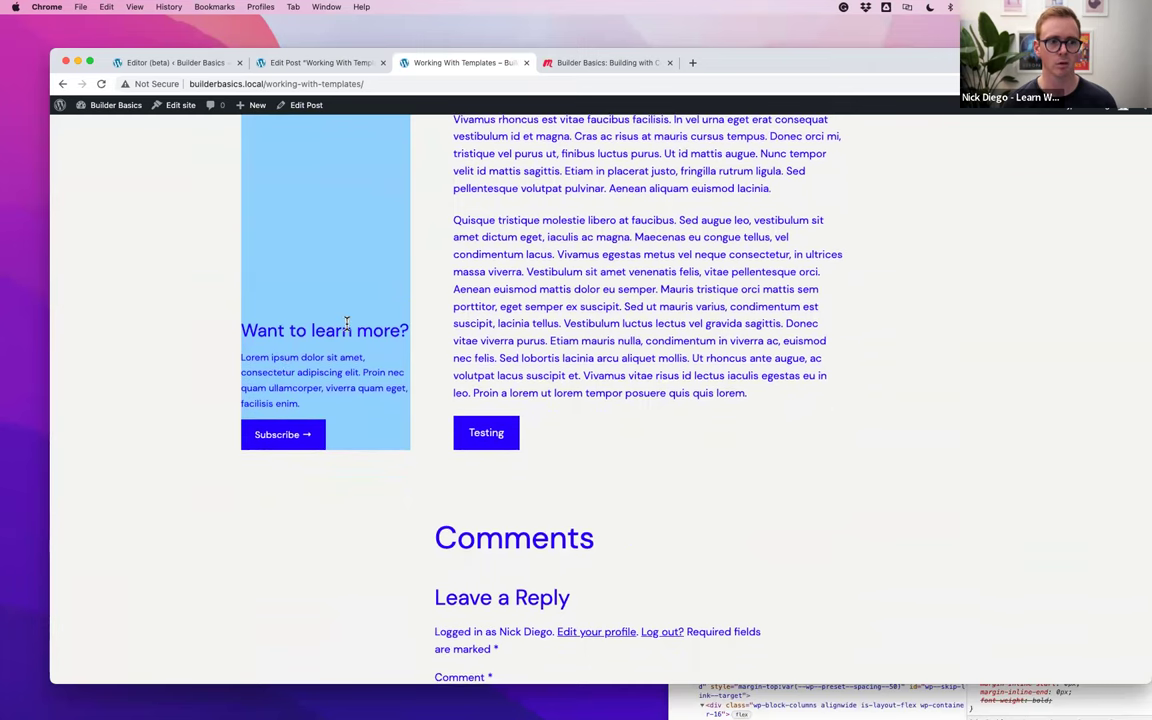
scroll(345, 322, up, 12)
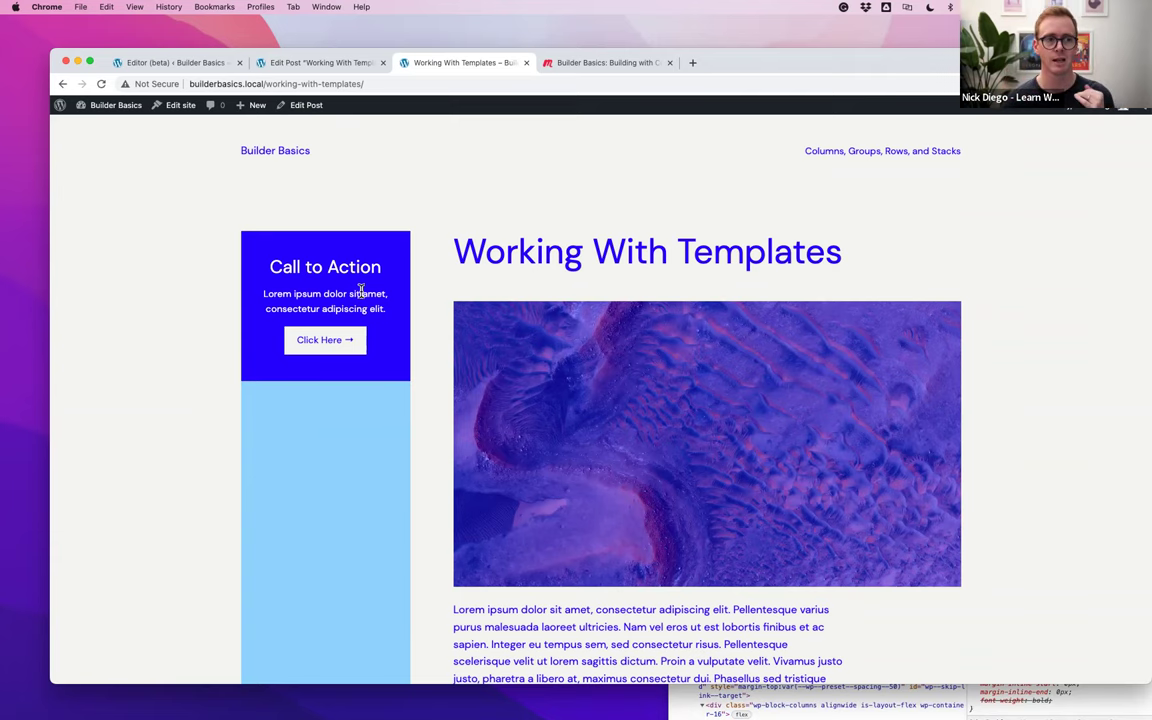
scroll(361, 290, down, 5)
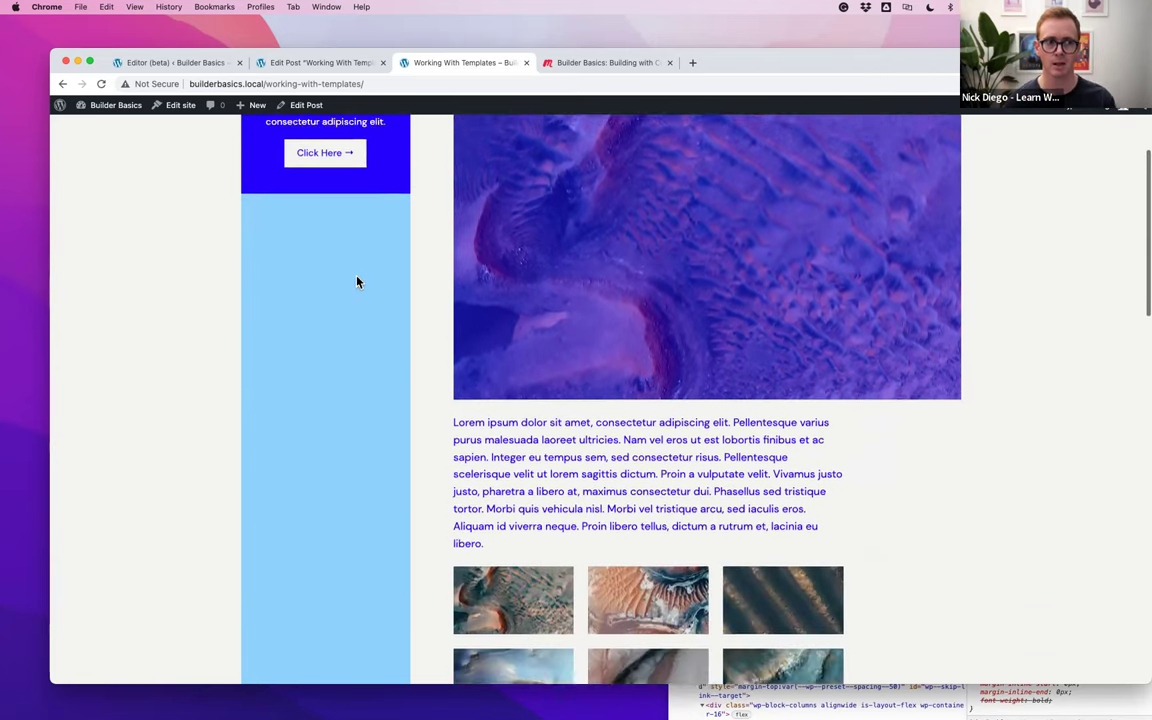
scroll(357, 283, up, 5)
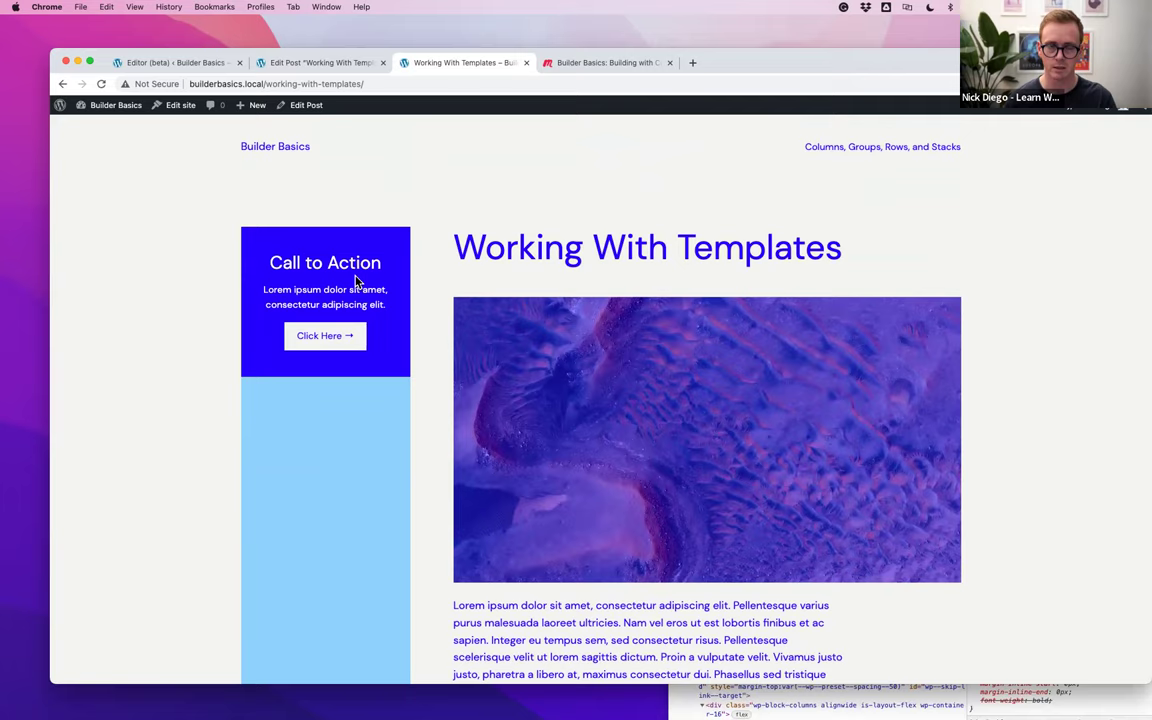
Copy the whole .sticky-column-content rule from utility-classes.css in VS Code
click(160, 62)
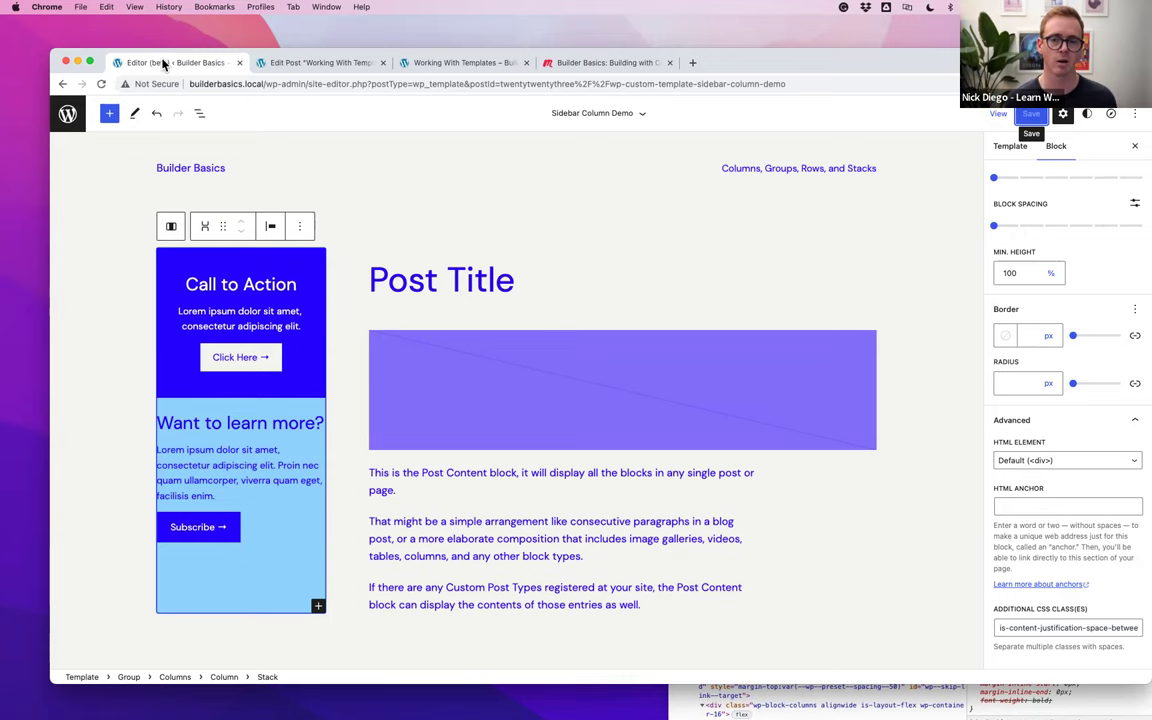
key(ctrl+Right)
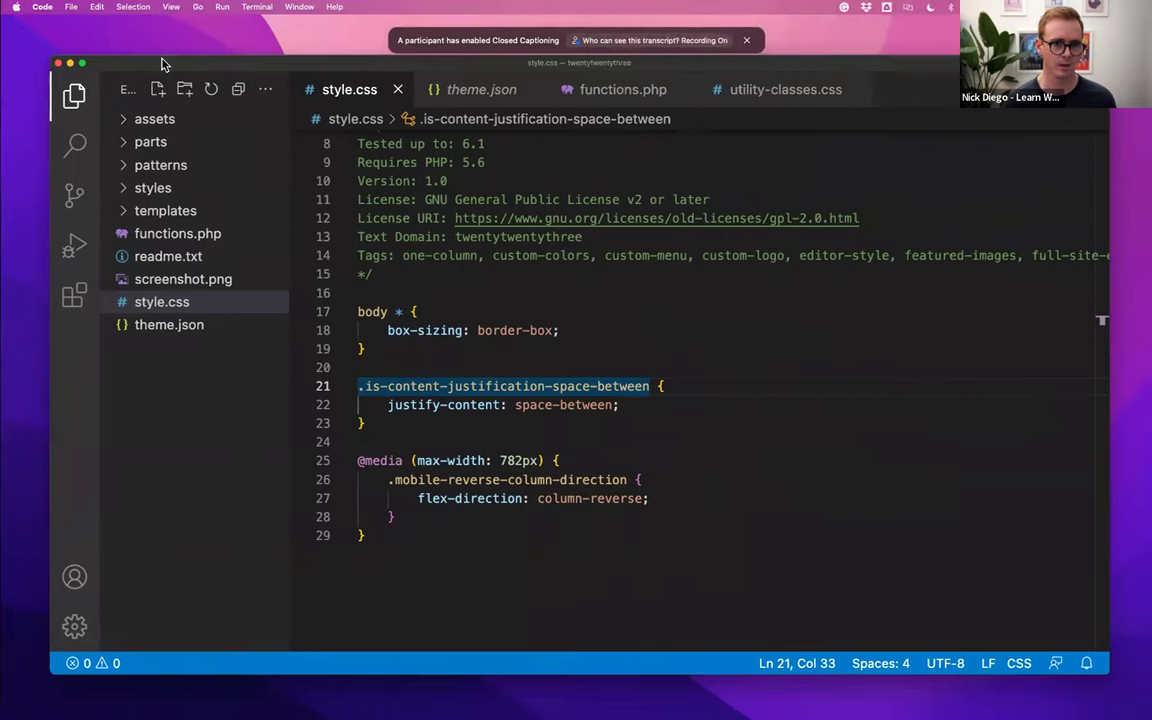
click(760, 92)
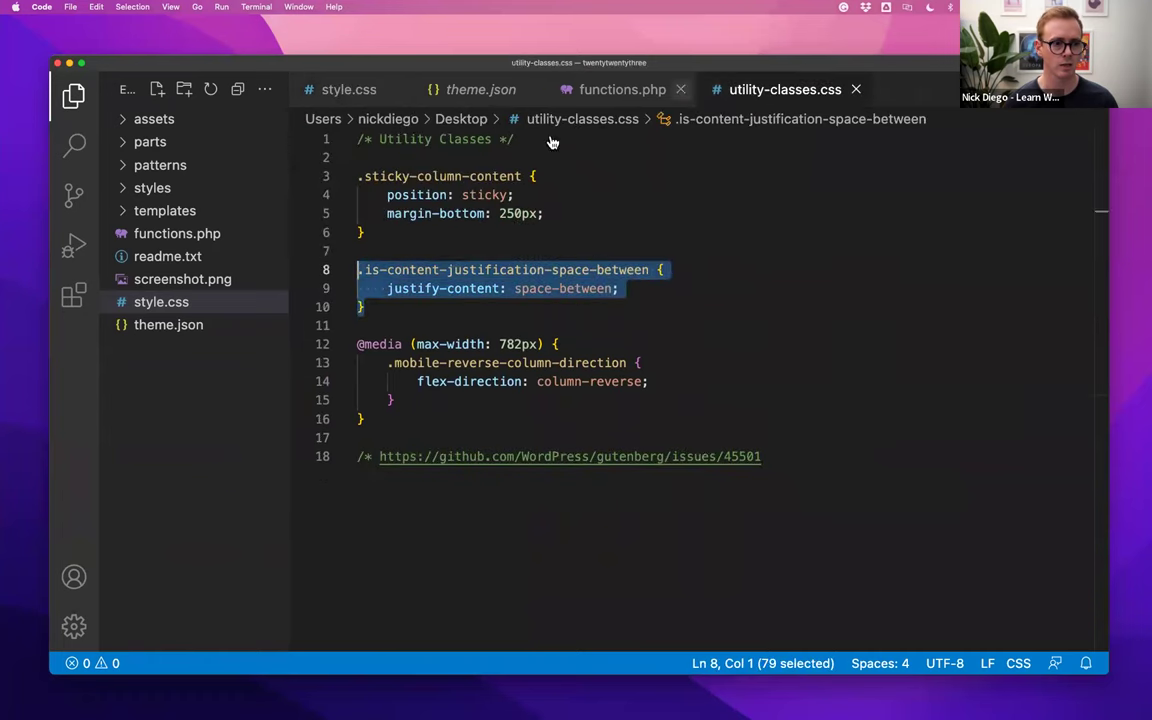
drag(367, 232, 353, 177)
key(super+c)
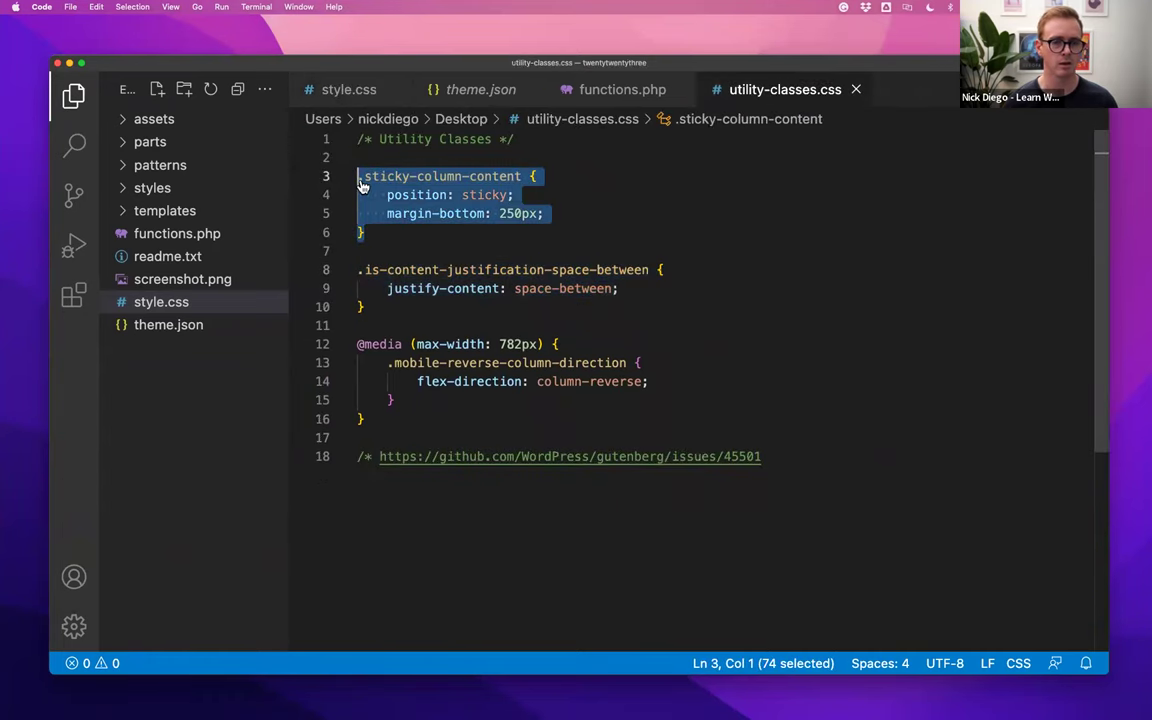
key(ctrl+Left)
key(ctrl+Right)
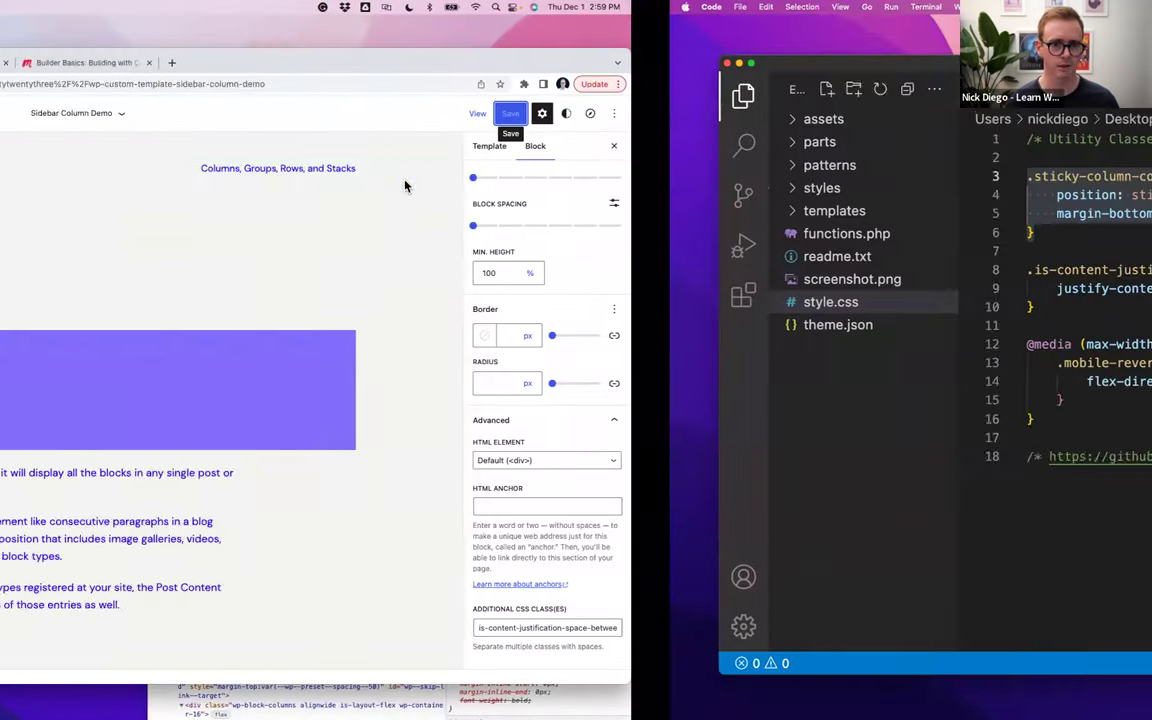
Paste the copied rule into style.css between the body * rule and the .is-content-justification-space-between rule
click(345, 90)
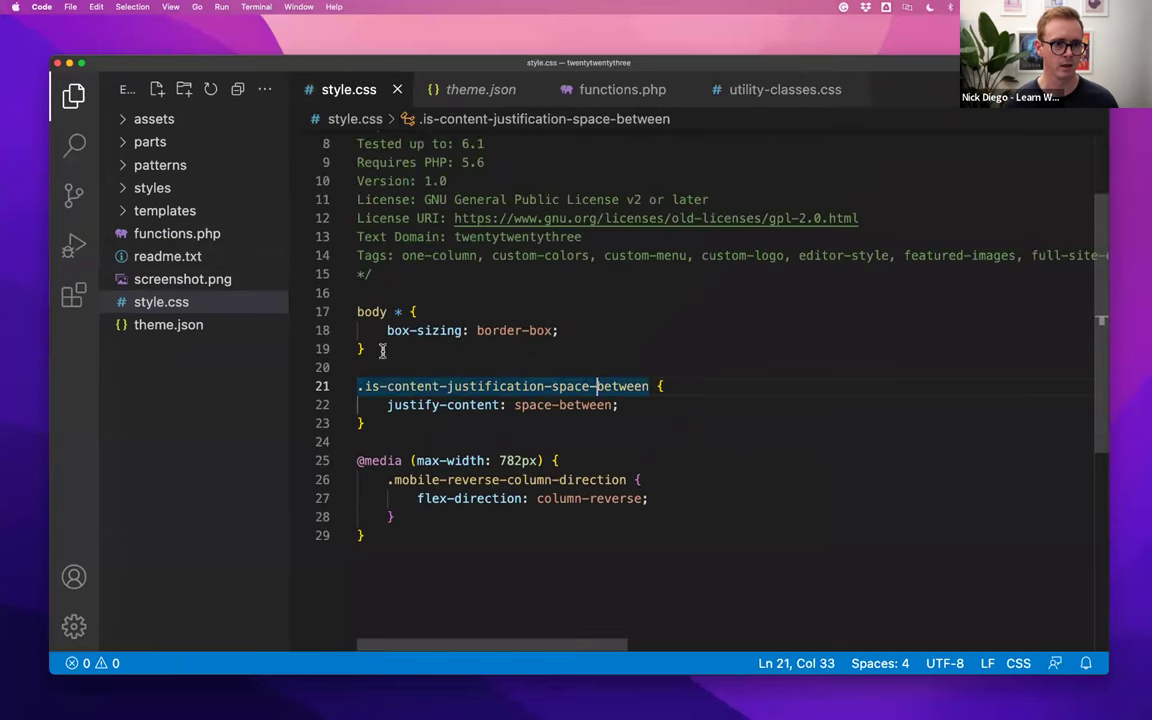
key(Up)
key(Up)
key(Return)
key(Return)
key(super+v)
Review the position and margin-bottom declarations in the pasted rule and copy its class name sticky-column-content without the dot
click(540, 386)
double_click(412, 405)
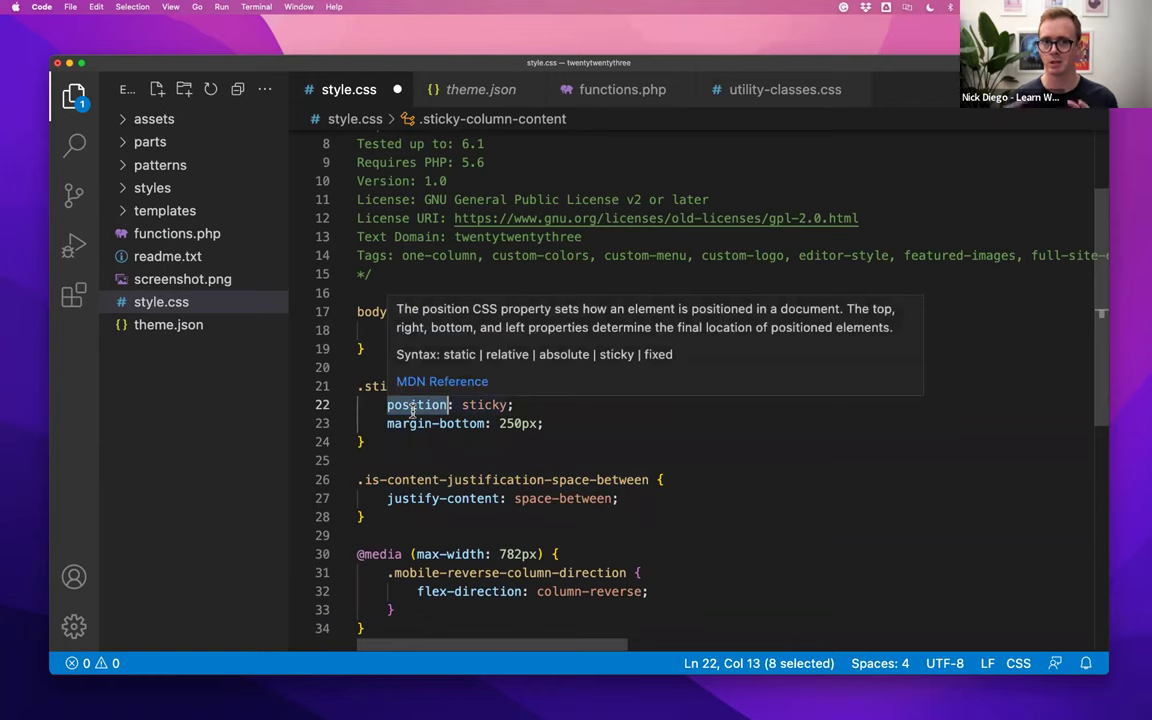
key(Down)
key(Down)
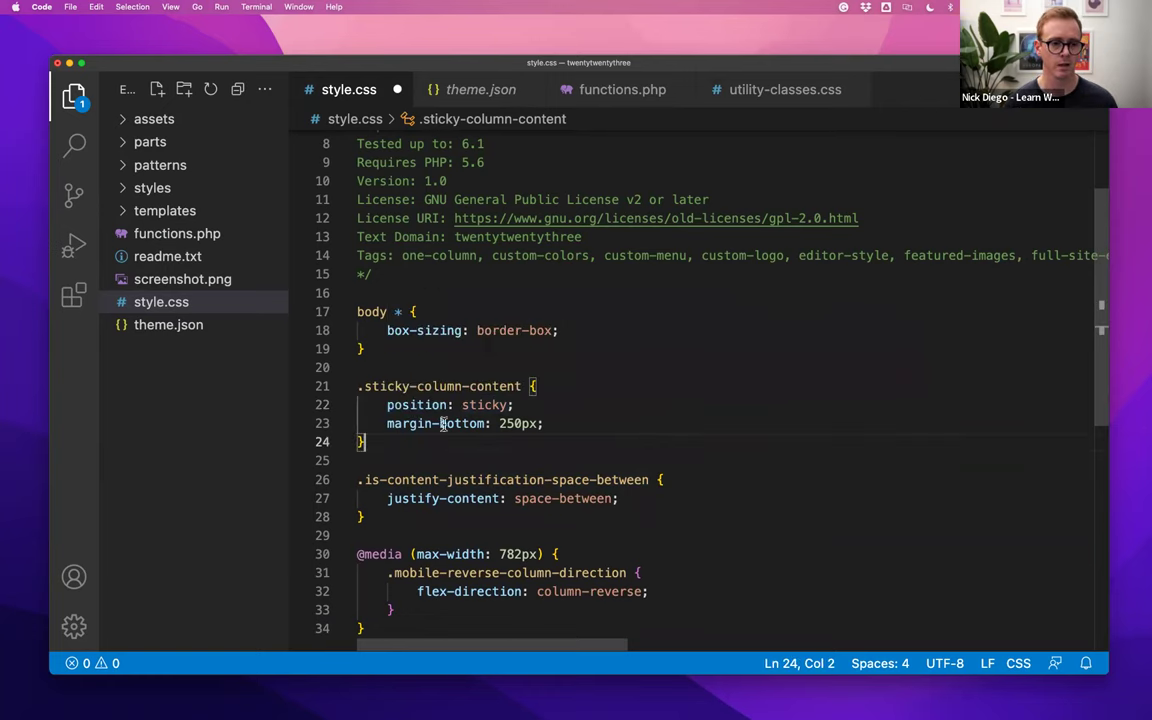
drag(381, 423, 563, 421)
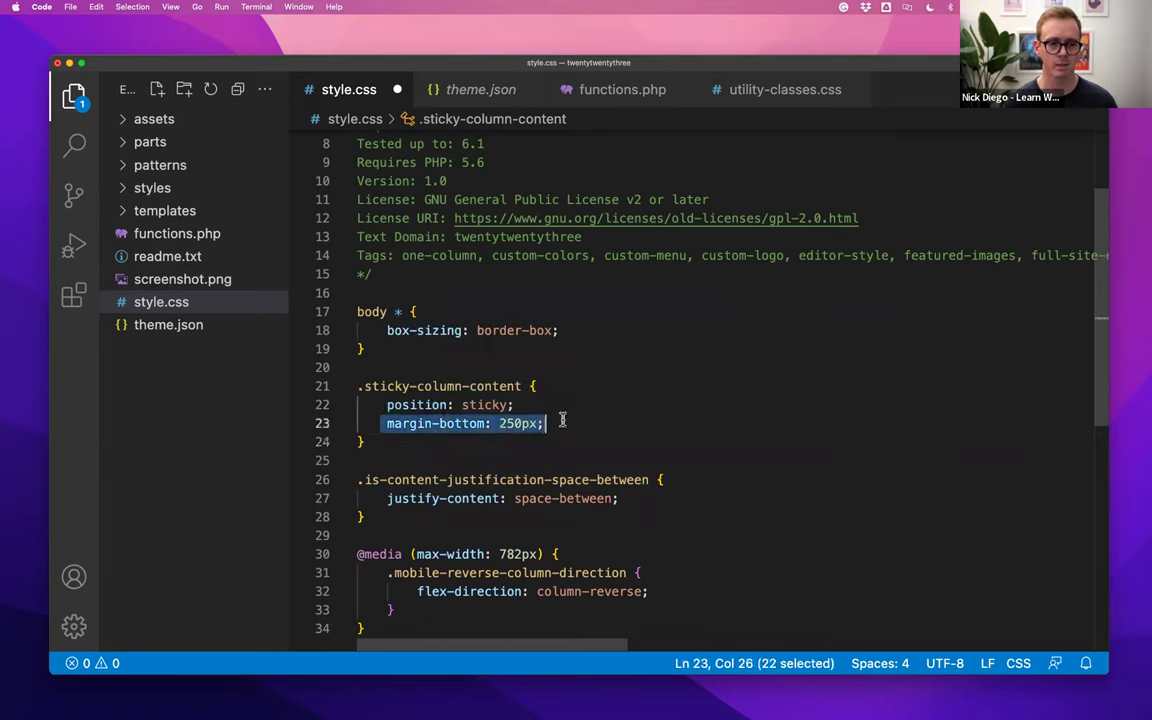
click(425, 386)
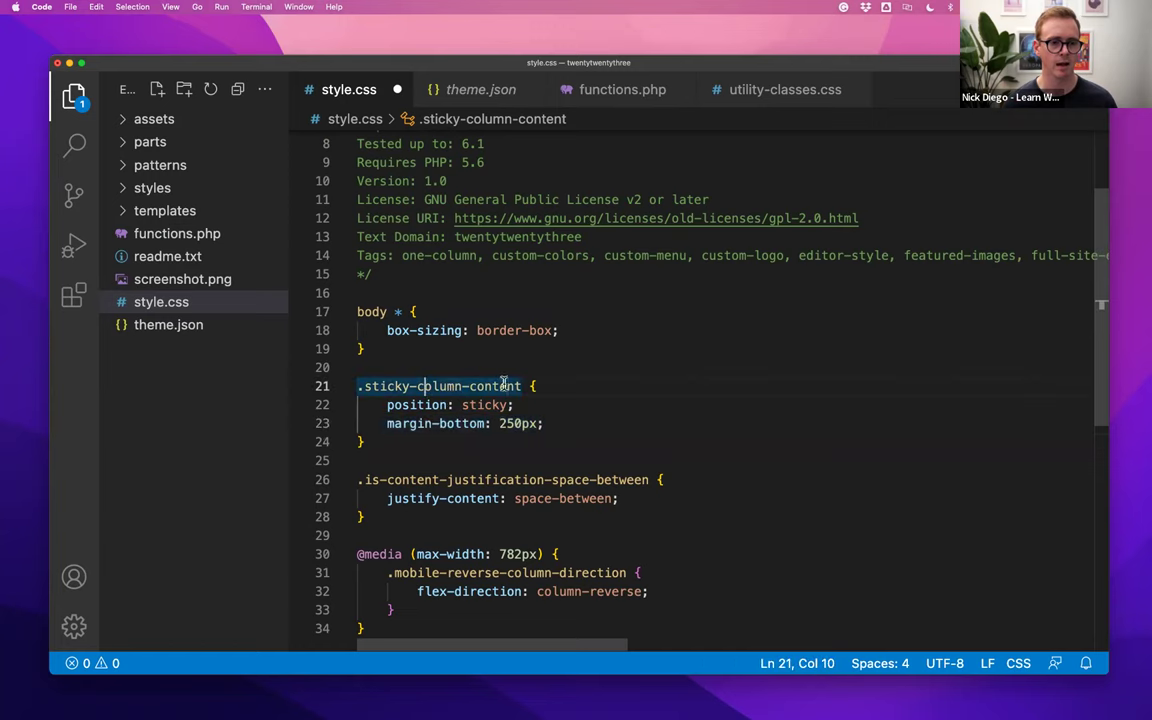
drag(522, 386, 365, 390)
key(super+c)
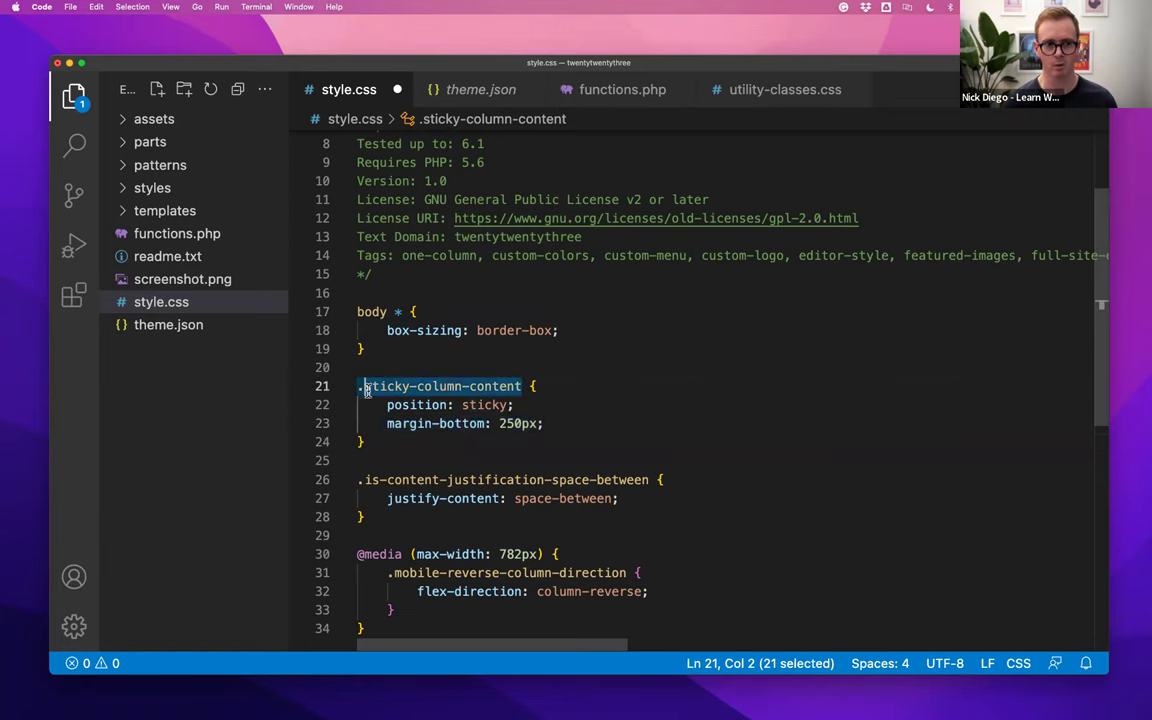
In Chrome's site editor, add sticky-column-content as an additional CSS class on the Call to Action Cover block and save the template
key(ctrl+Left)
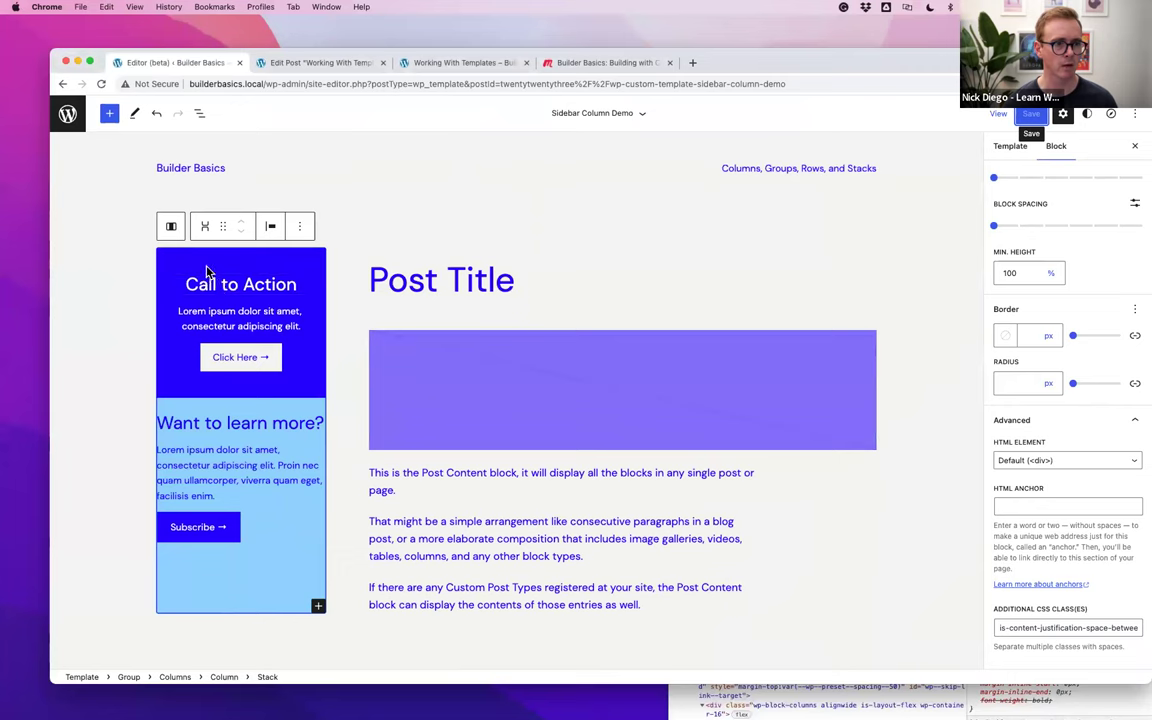
click(207, 271)
scroll(1031, 553, down, 2)
click(1060, 628)
key(super+v)
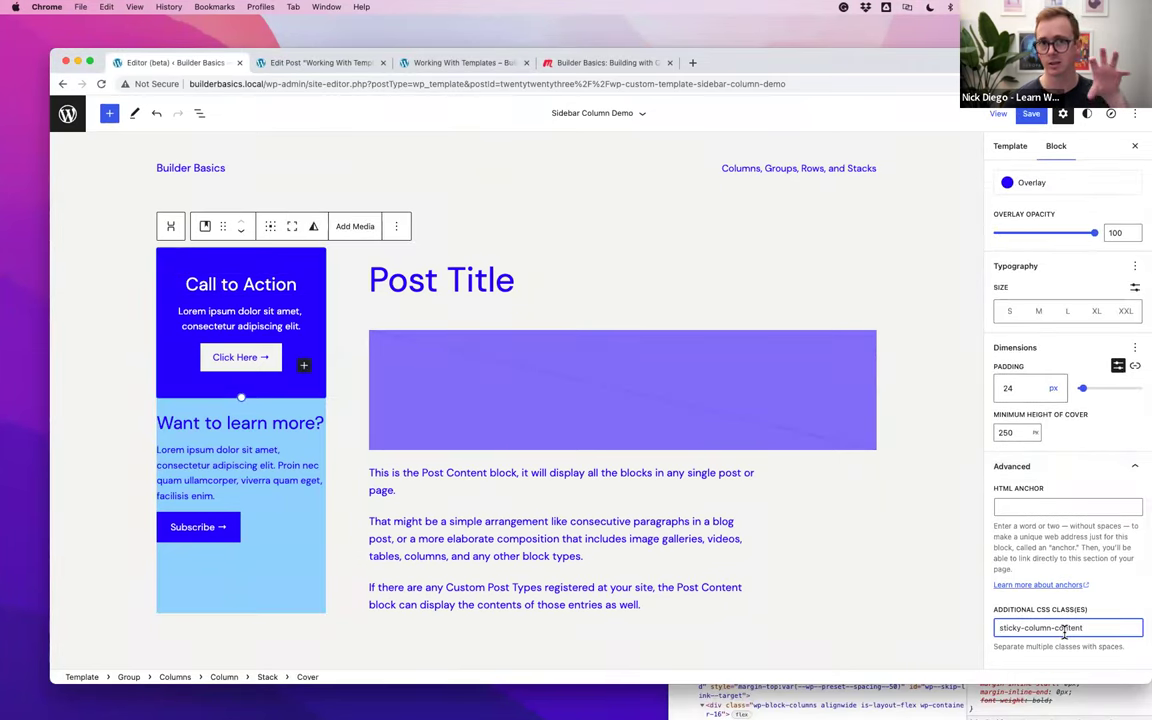
click(1032, 115)
click(1030, 114)
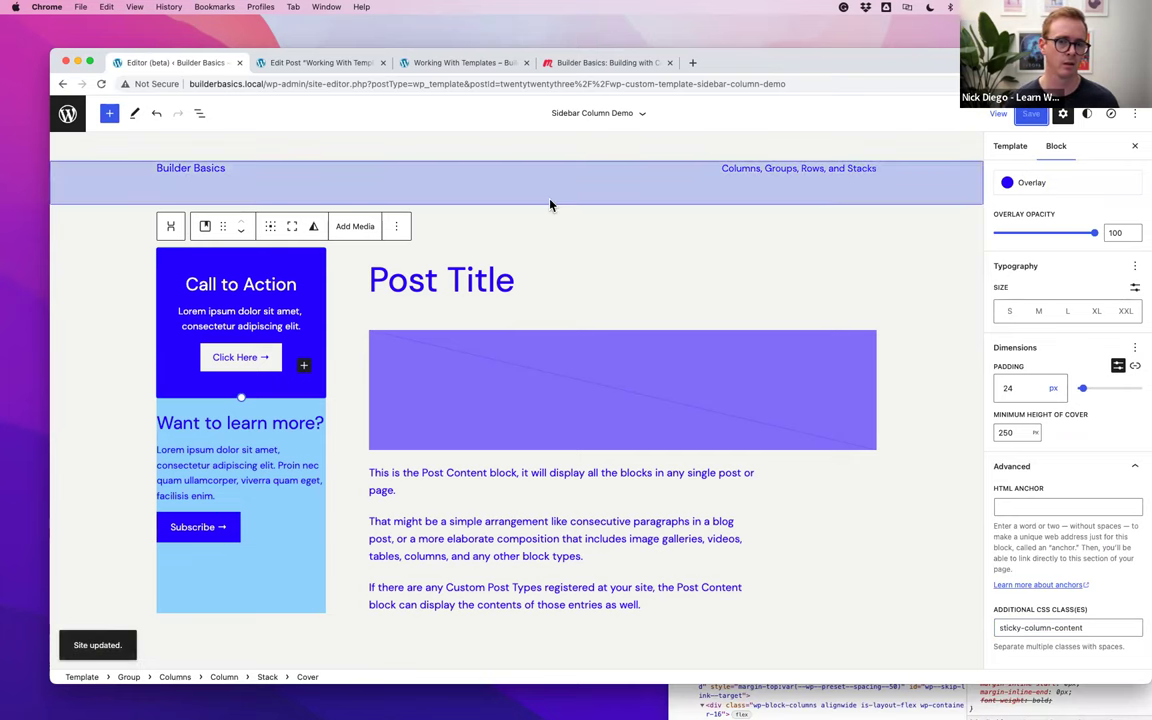
Reload the published Working With Templates post and check how the Call to Action block behaves while scrolling
key(ctrl+Right)
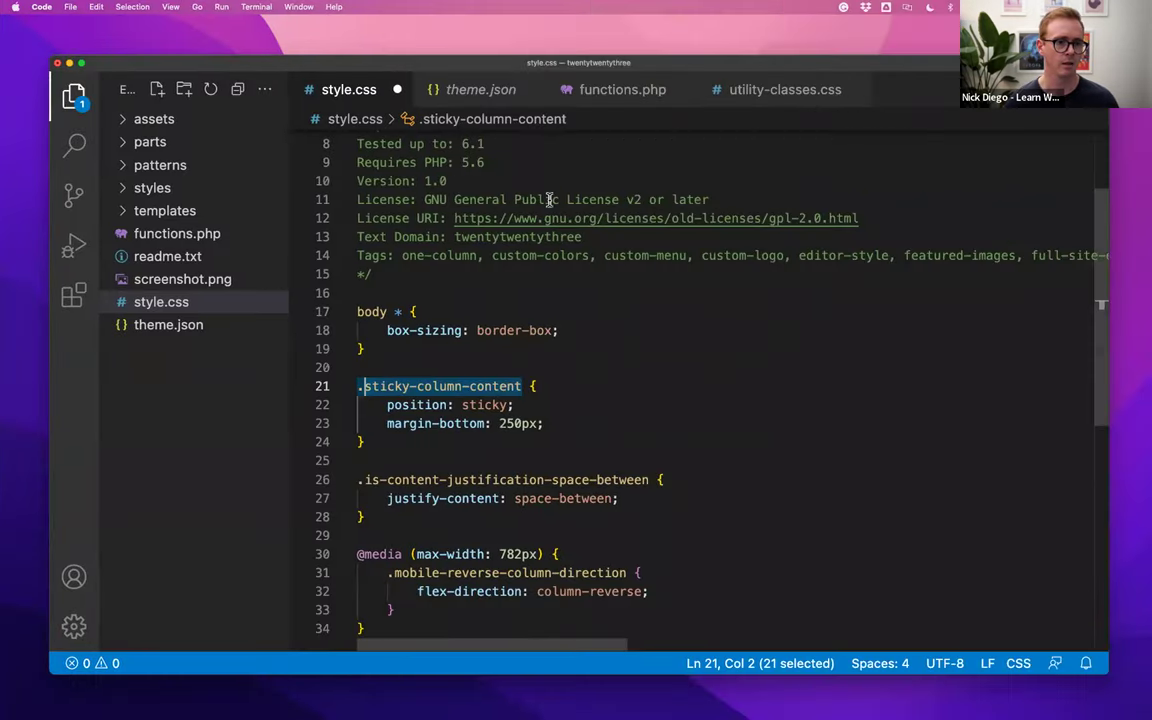
key(ctrl+Left)
click(440, 62)
key(super+r)
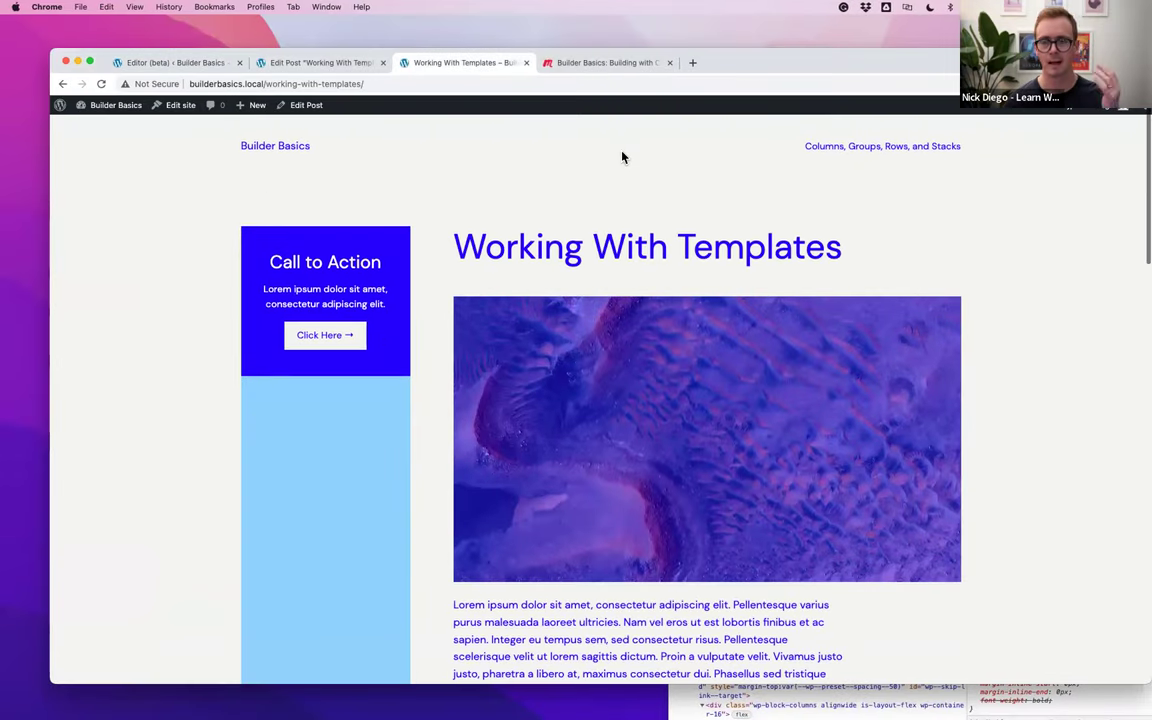
scroll(640, 178, down, 5)
scroll(642, 182, up, 6)
Save style.css in VS Code, reload the published post in Chrome and check the Call to Action block's scrolling again
key(ctrl+Right)
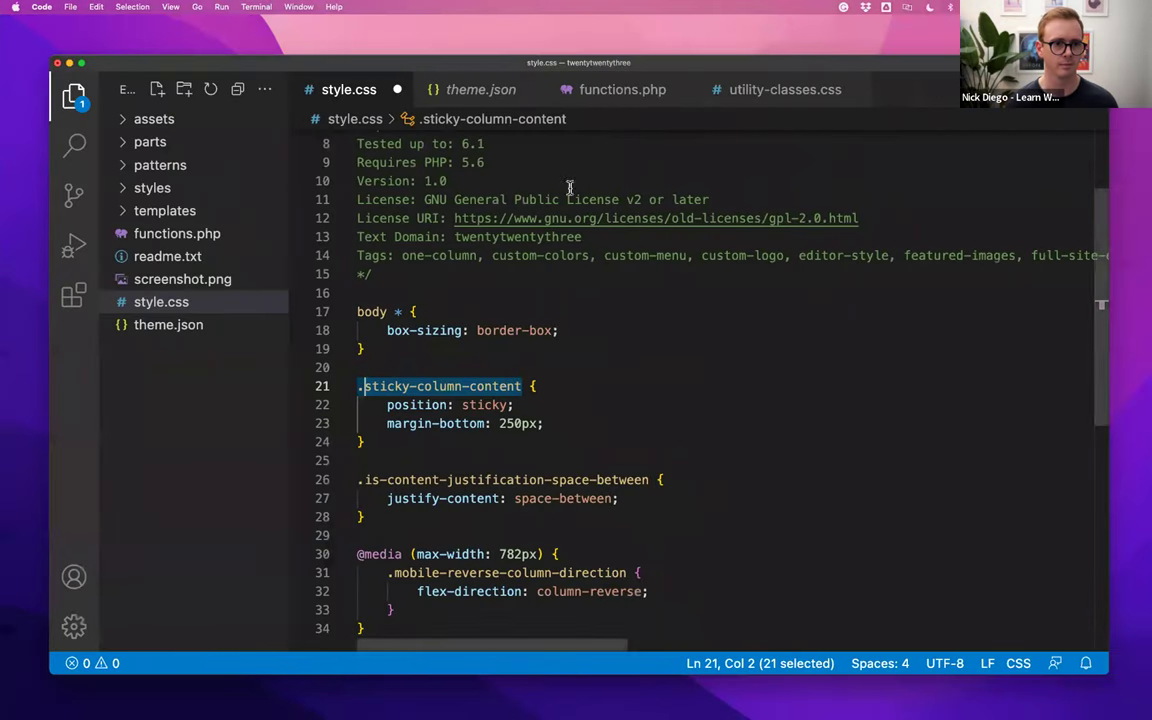
key(super+s)
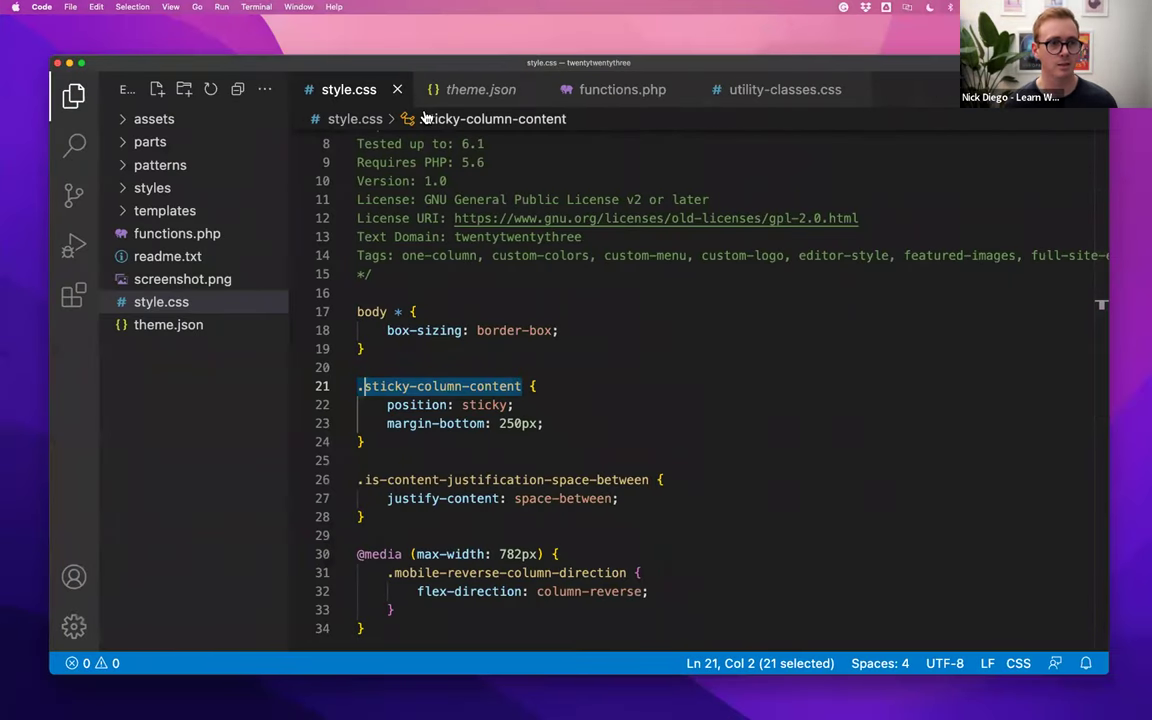
key(ctrl+Left)
key(super+r)
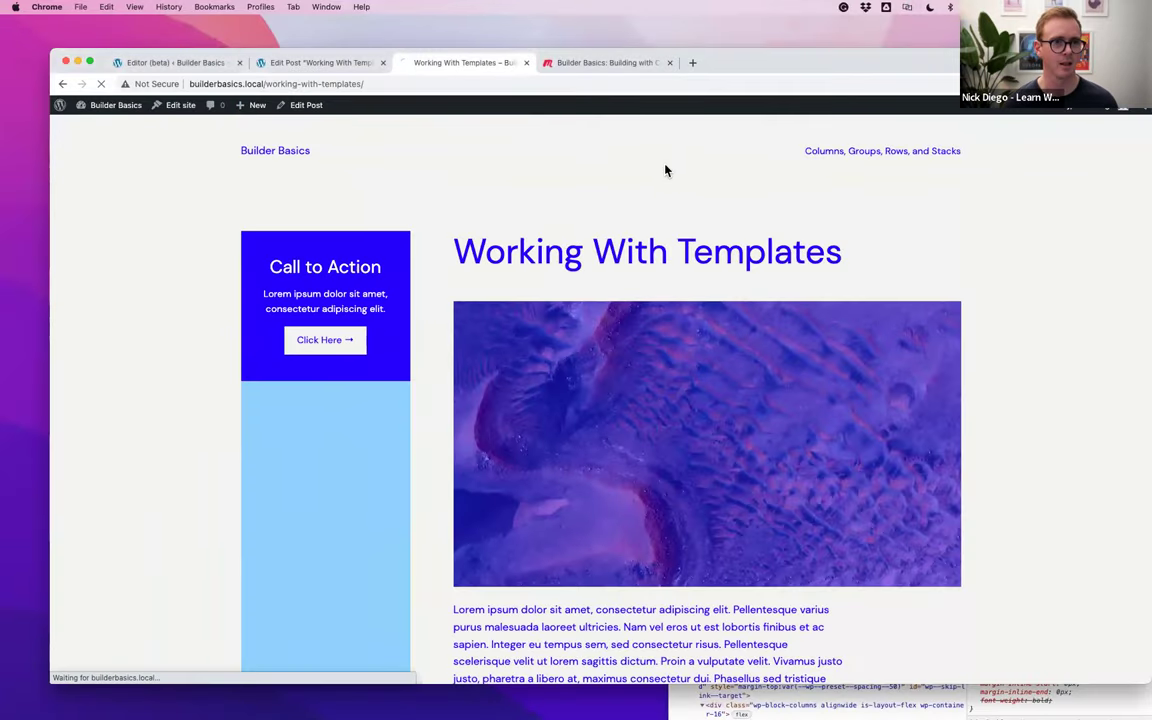
scroll(665, 170, down, 3)
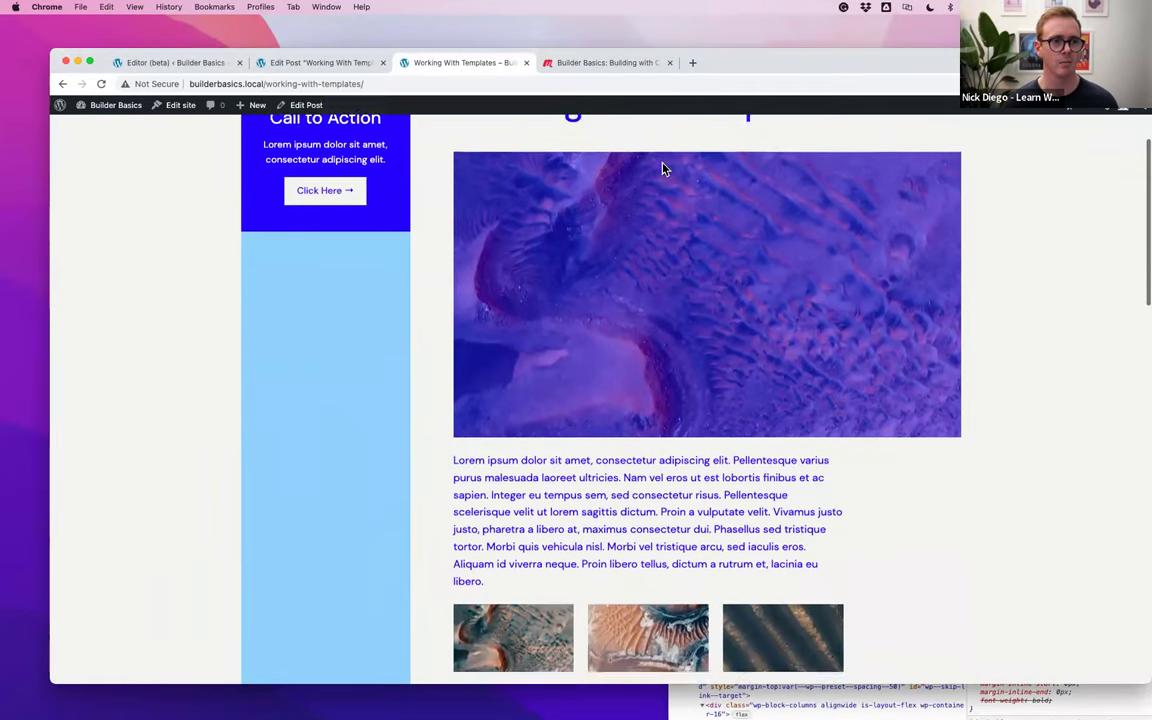
scroll(662, 170, up, 4)
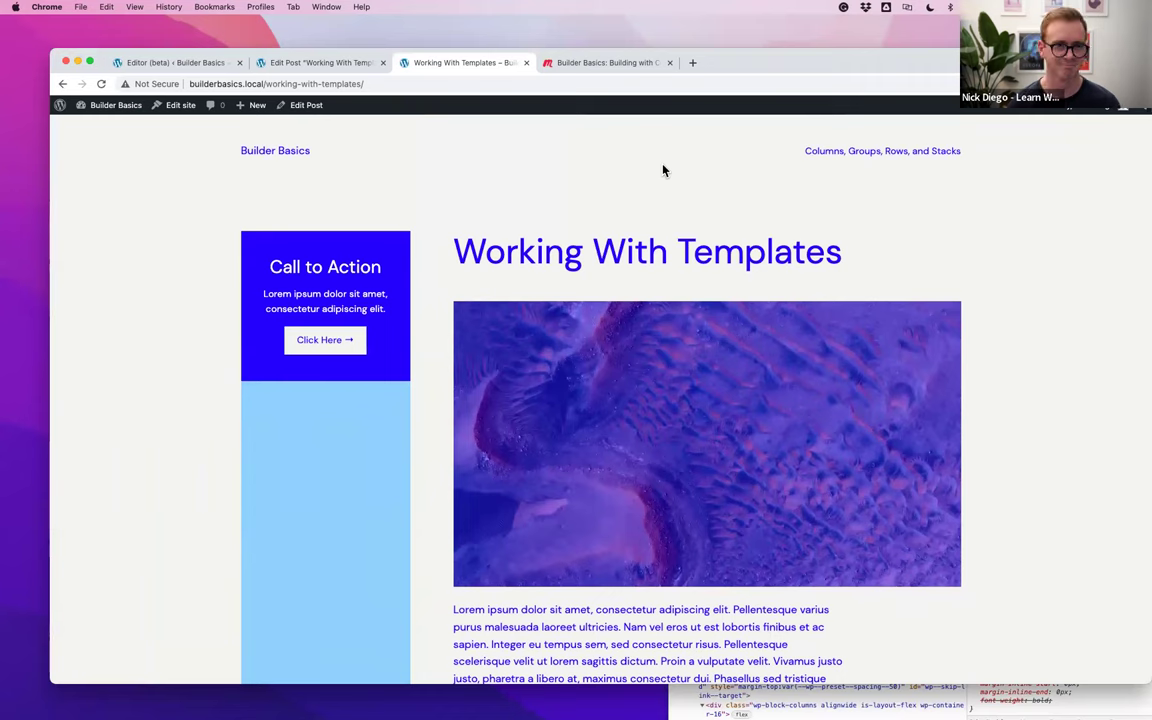
Recheck the sticky rule in style.css and the additional CSS class on the template's Call to Action Cover block
key(ctrl+Right)
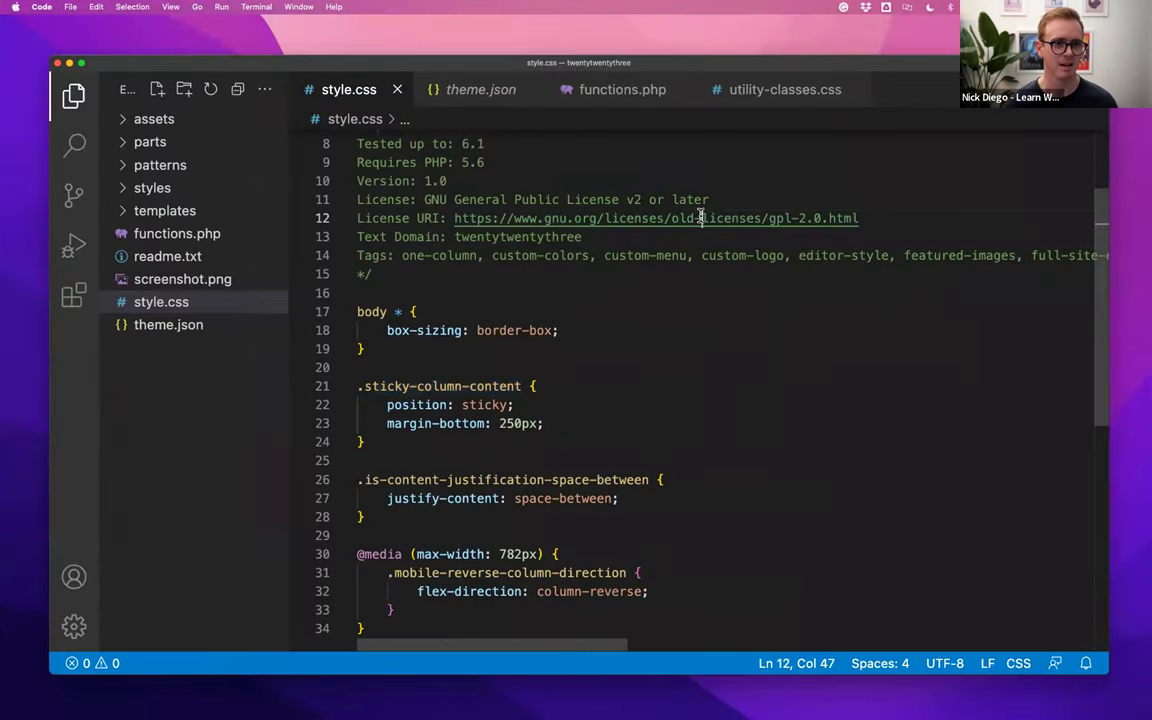
key(ctrl+Left)
click(47, 7)
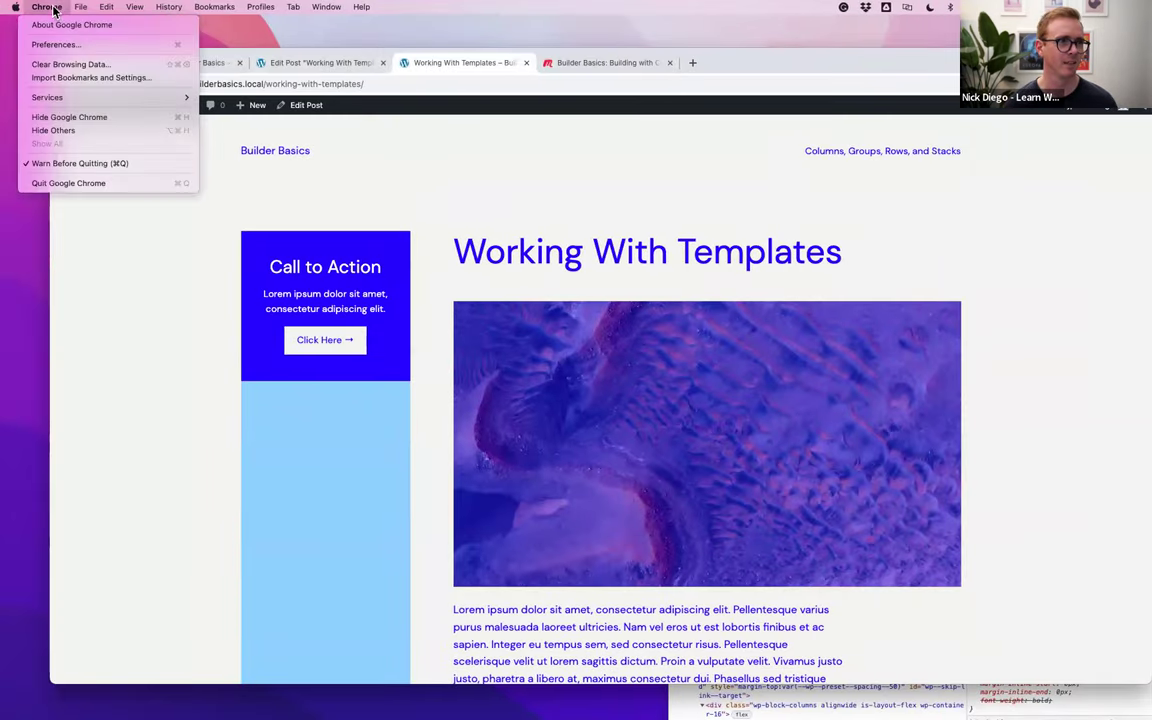
click(231, 64)
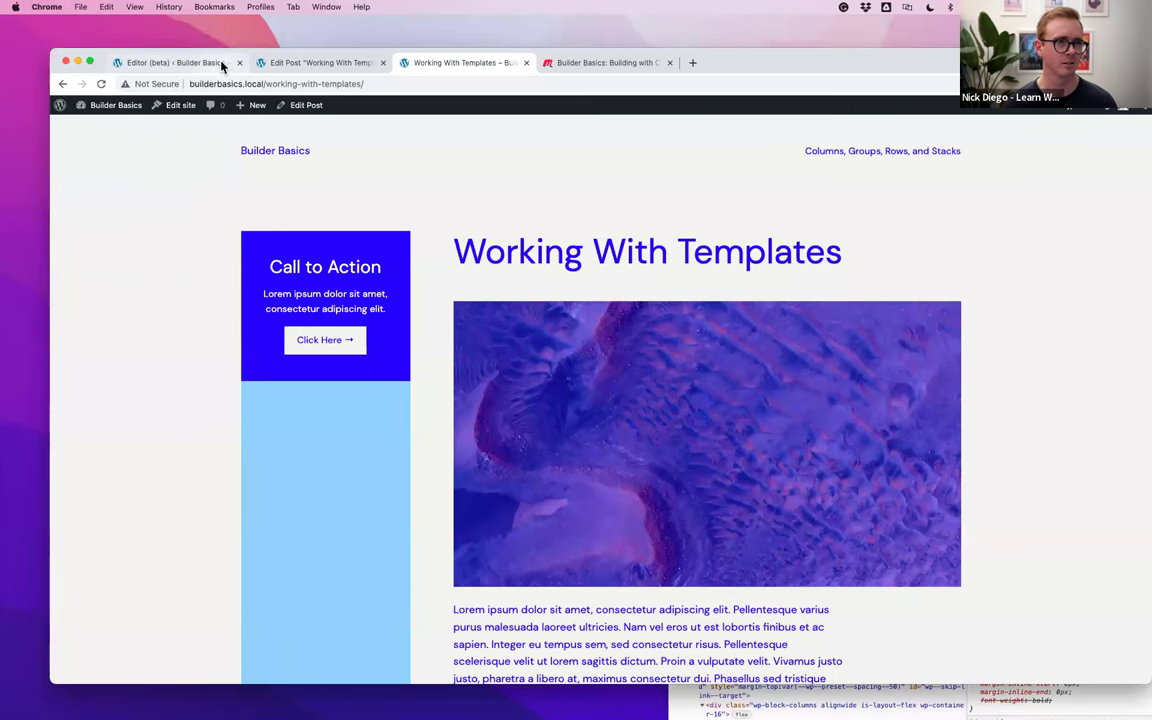
click(224, 63)
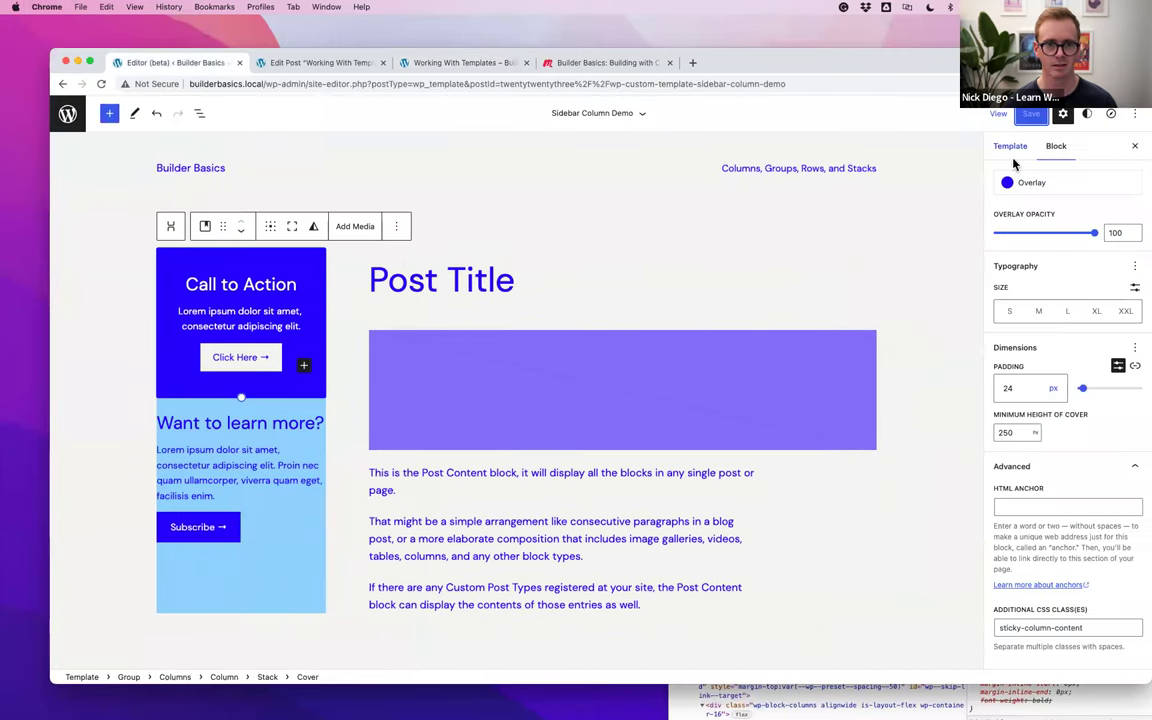
click(257, 326)
click(201, 366)
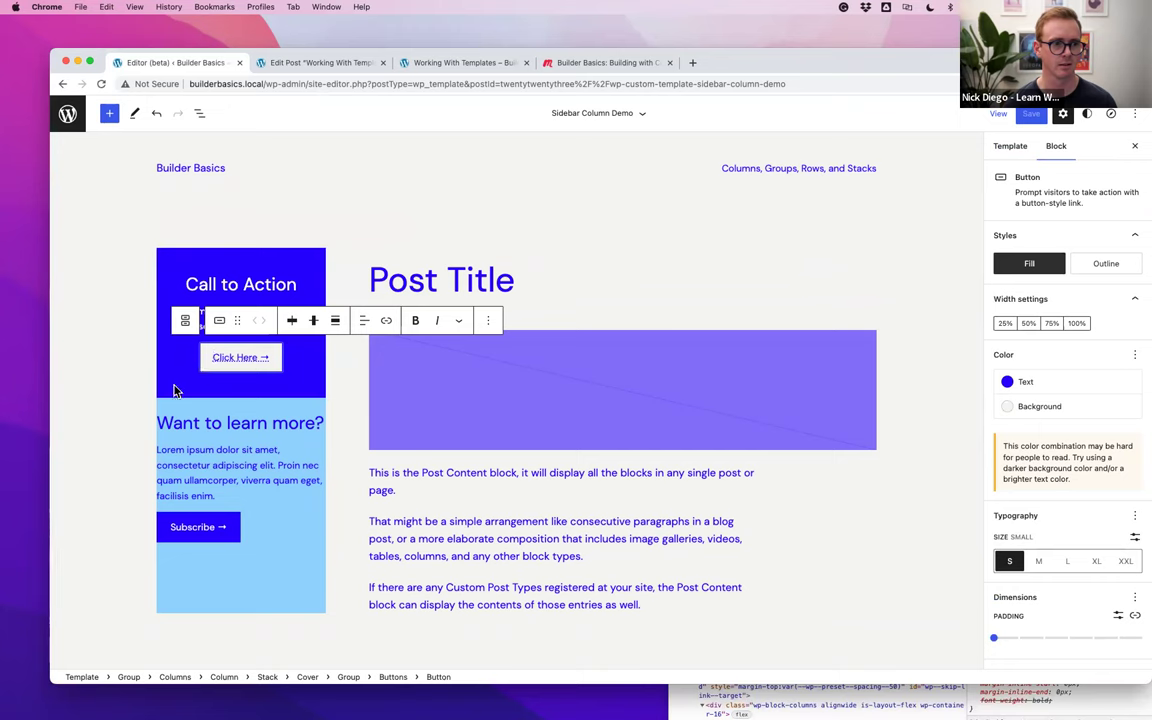
click(175, 391)
scroll(1097, 520, down, 2)
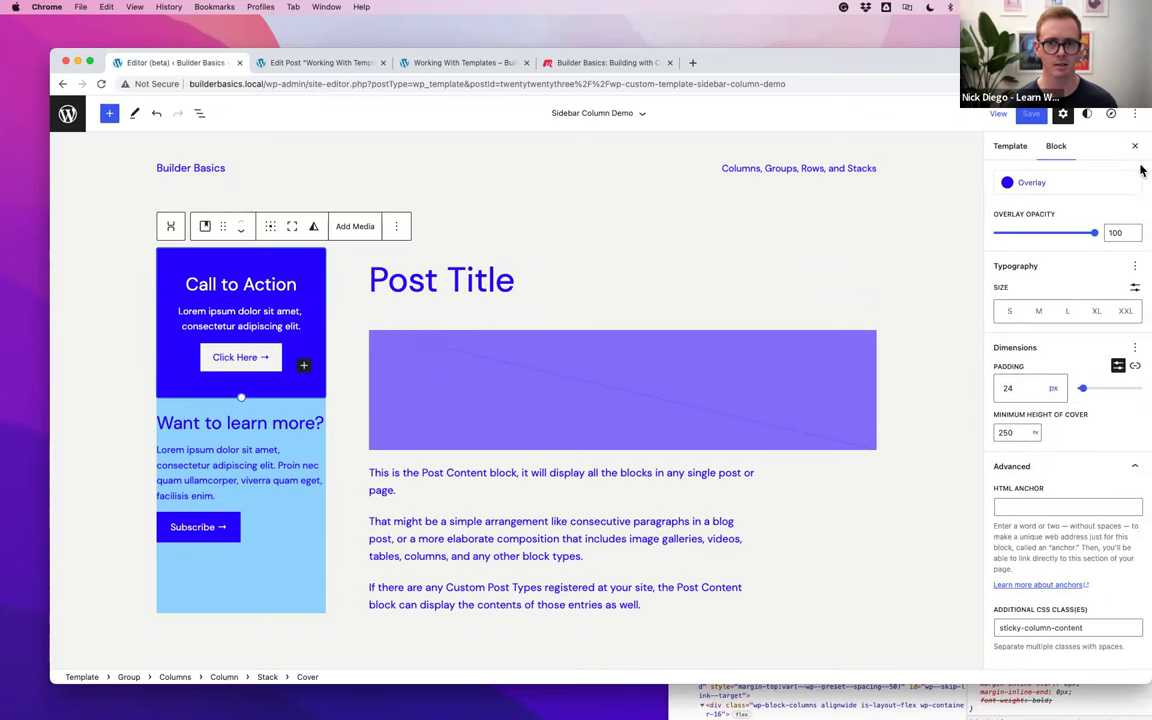
Inspect the Call to Action cover on the published post in DevTools and examine the sticky-column-content styles applied to its div
click(426, 63)
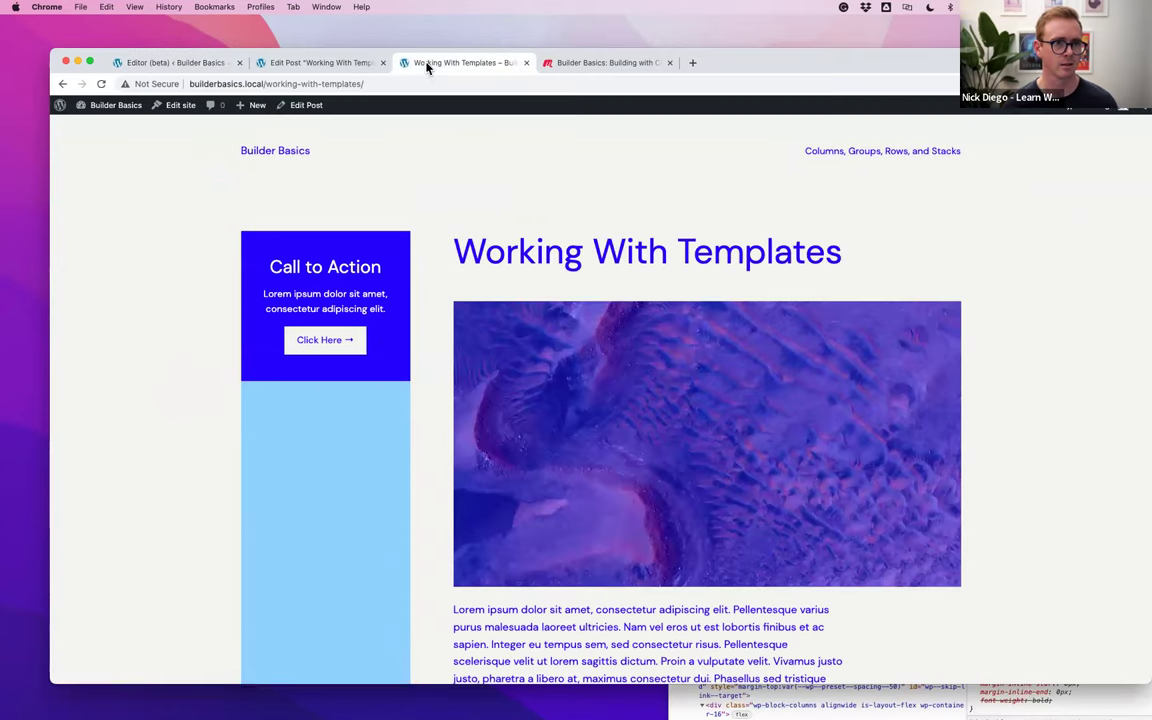
scroll(397, 277, down, 5)
scroll(396, 278, up, 5)
right_click(252, 243)
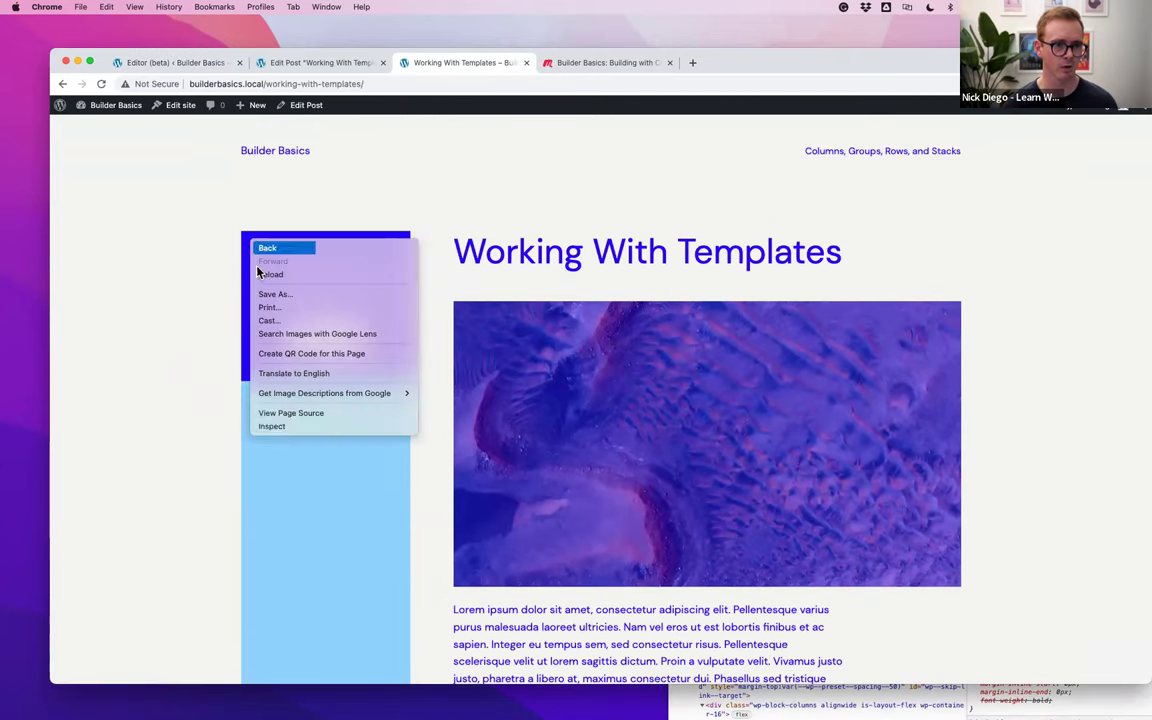
click(280, 426)
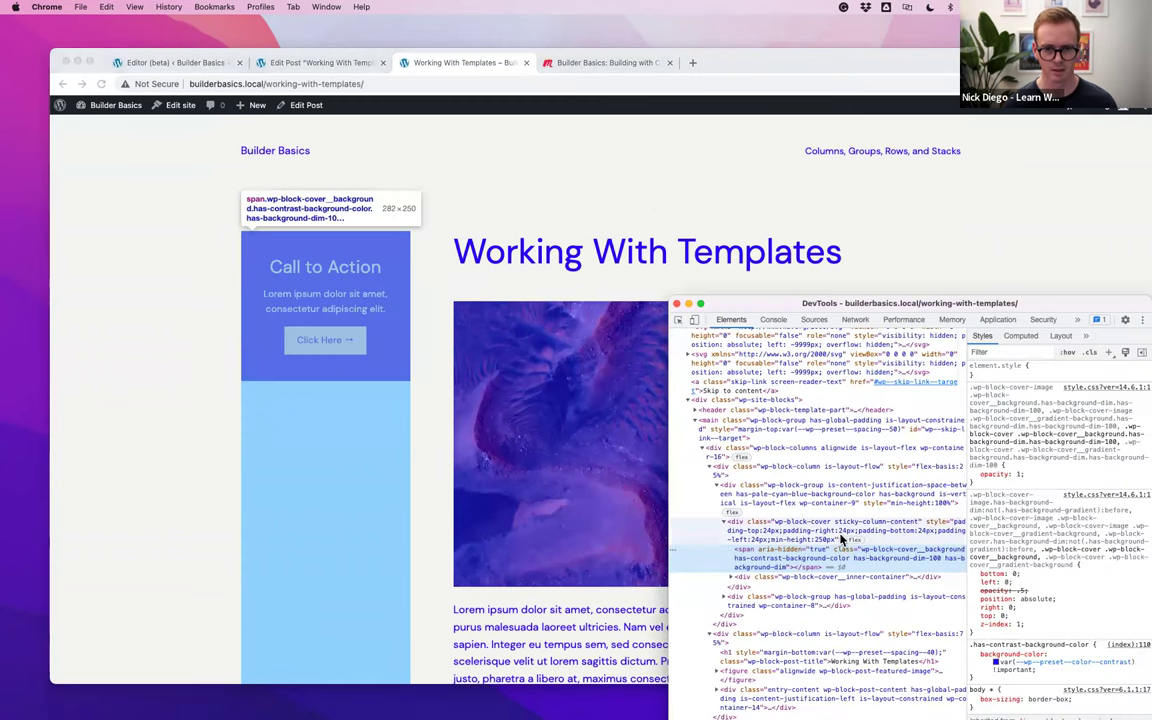
click(800, 522)
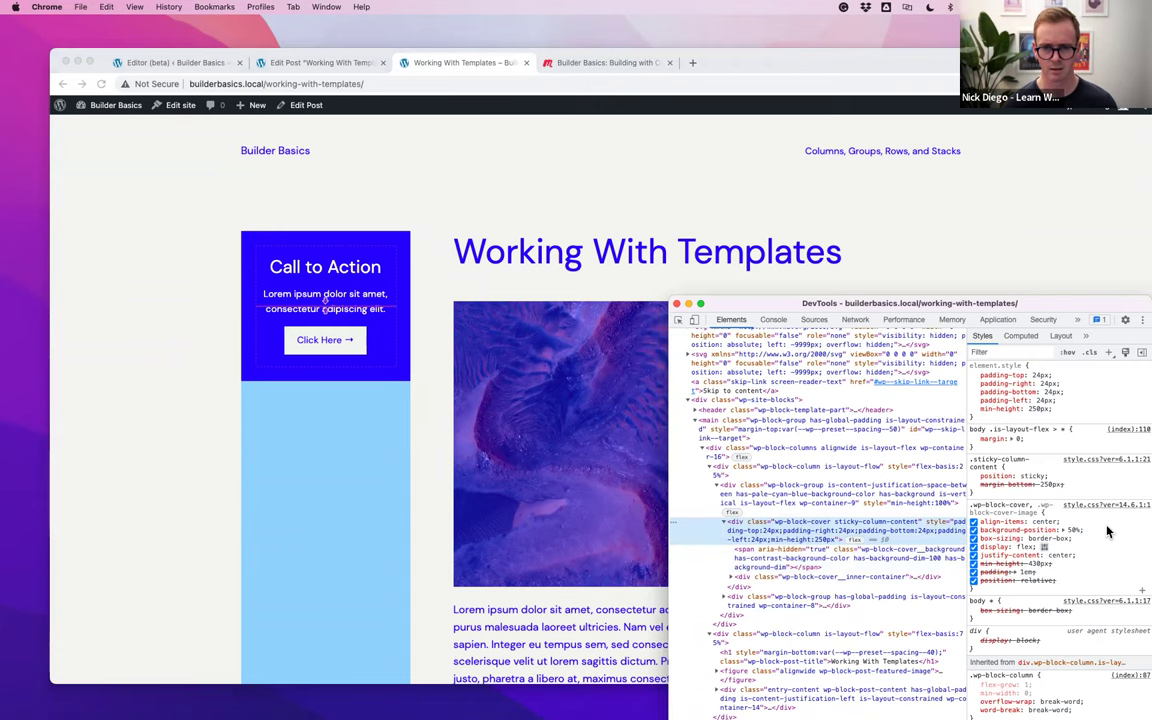
scroll(437, 406, down, 5)
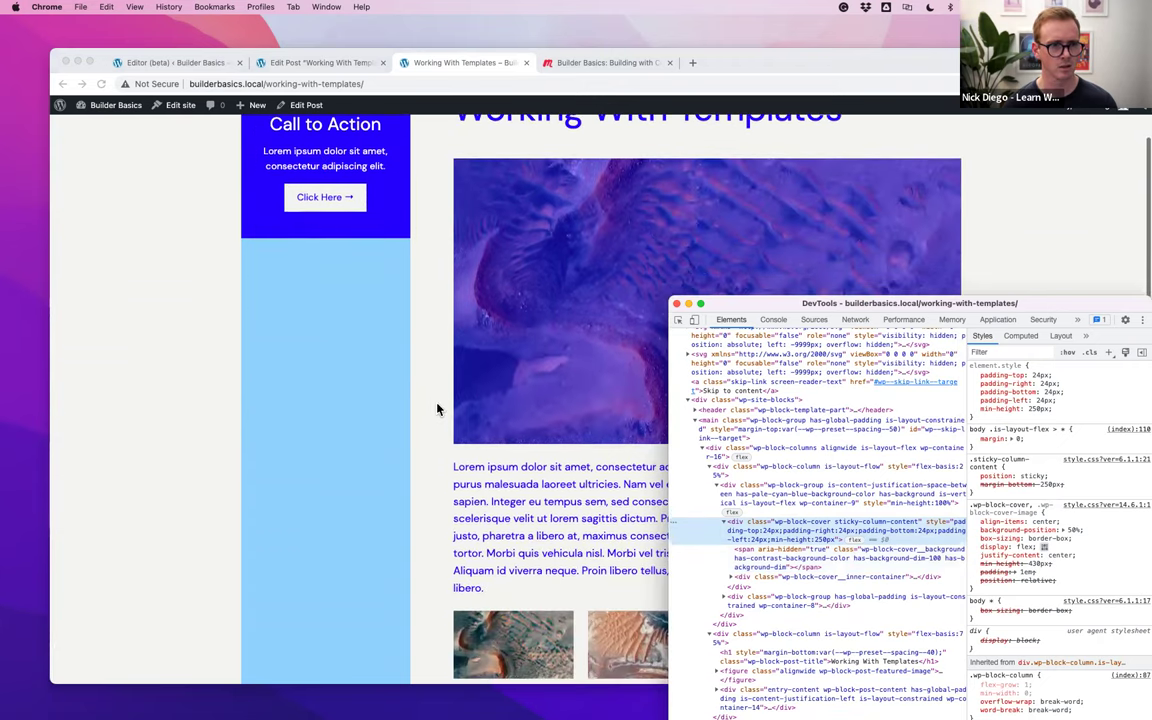
scroll(437, 408, down, 5)
scroll(437, 408, up, 10)
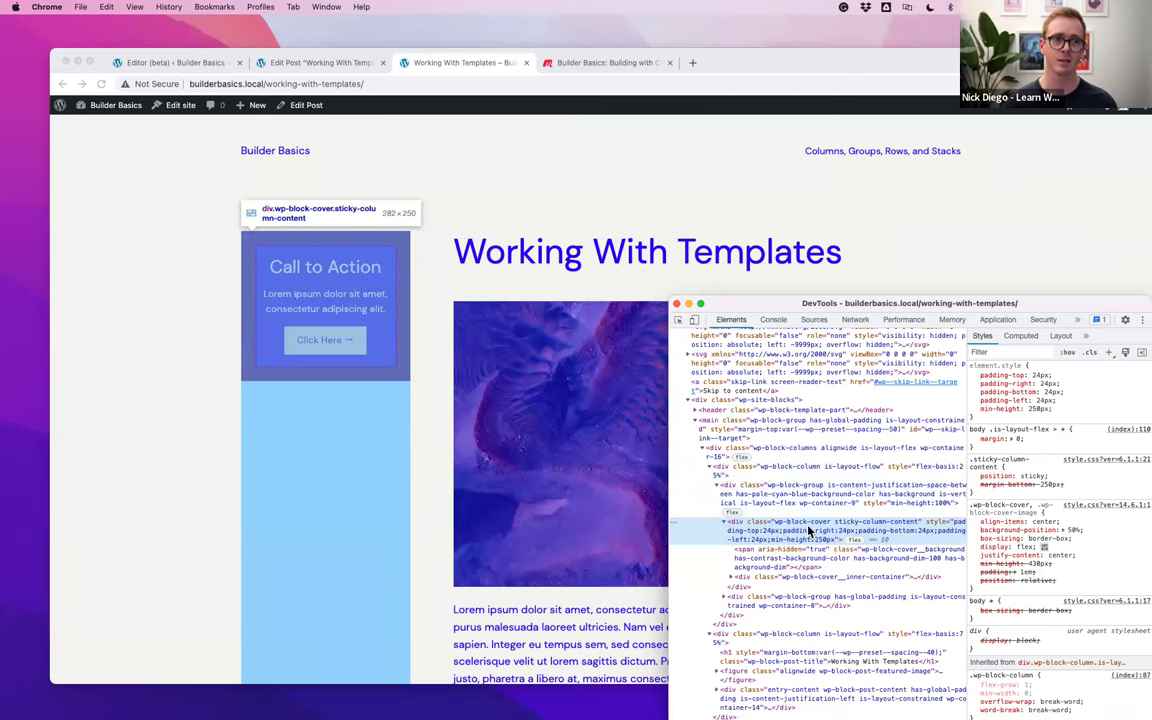
Open the Sidebar Demo template in the site editor and look over its sidebar layout for comparison
click(303, 66)
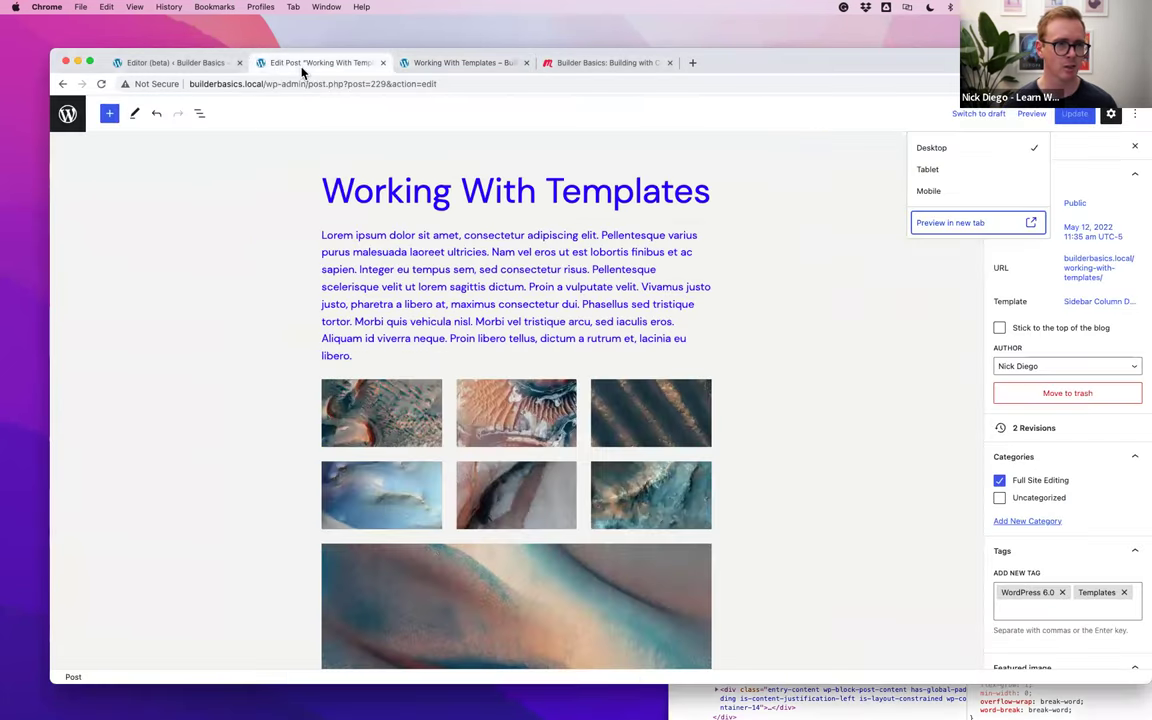
click(162, 64)
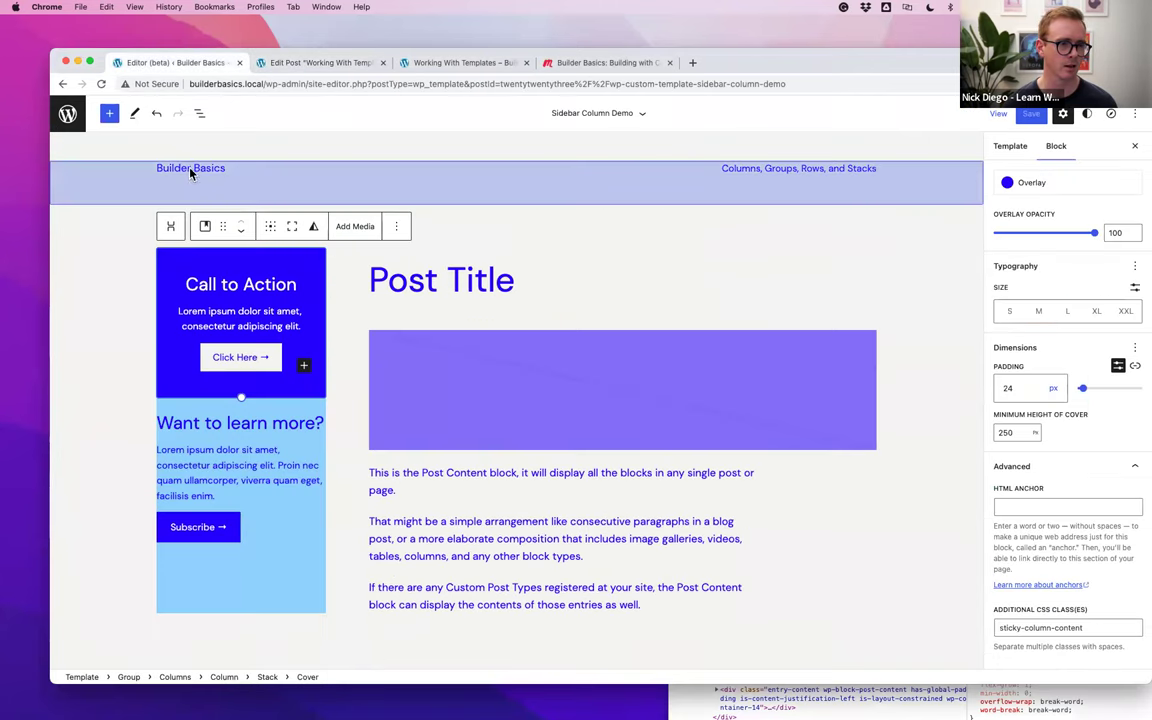
click(68, 114)
click(131, 257)
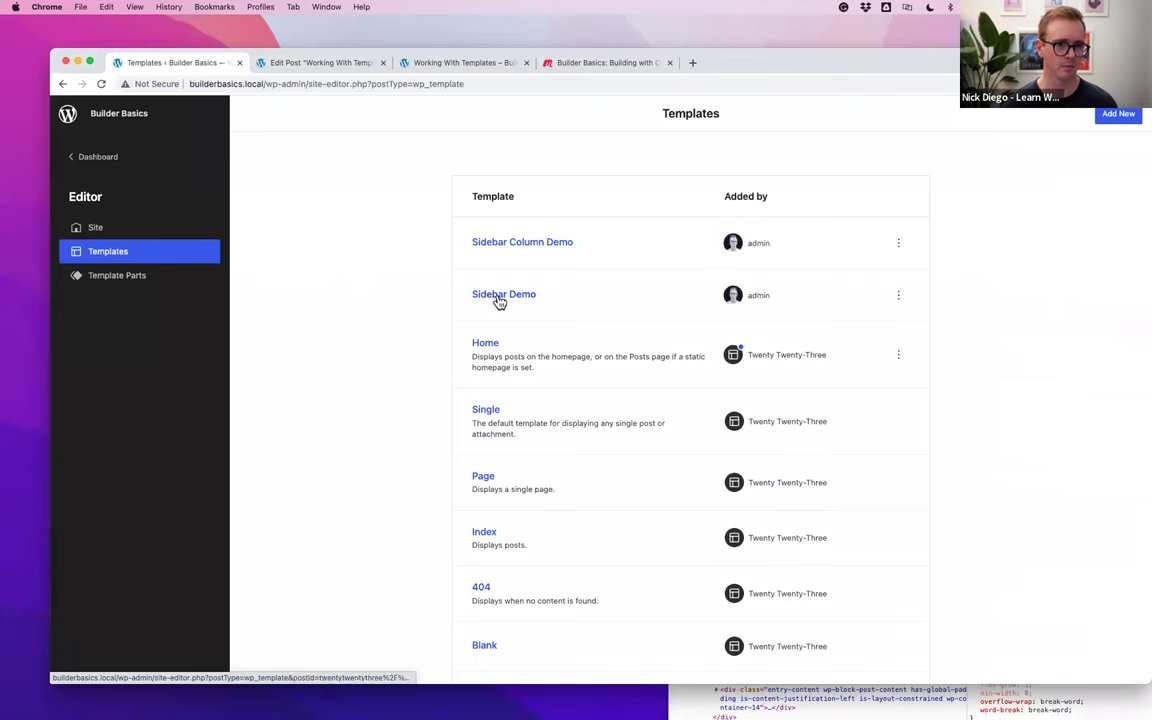
click(495, 301)
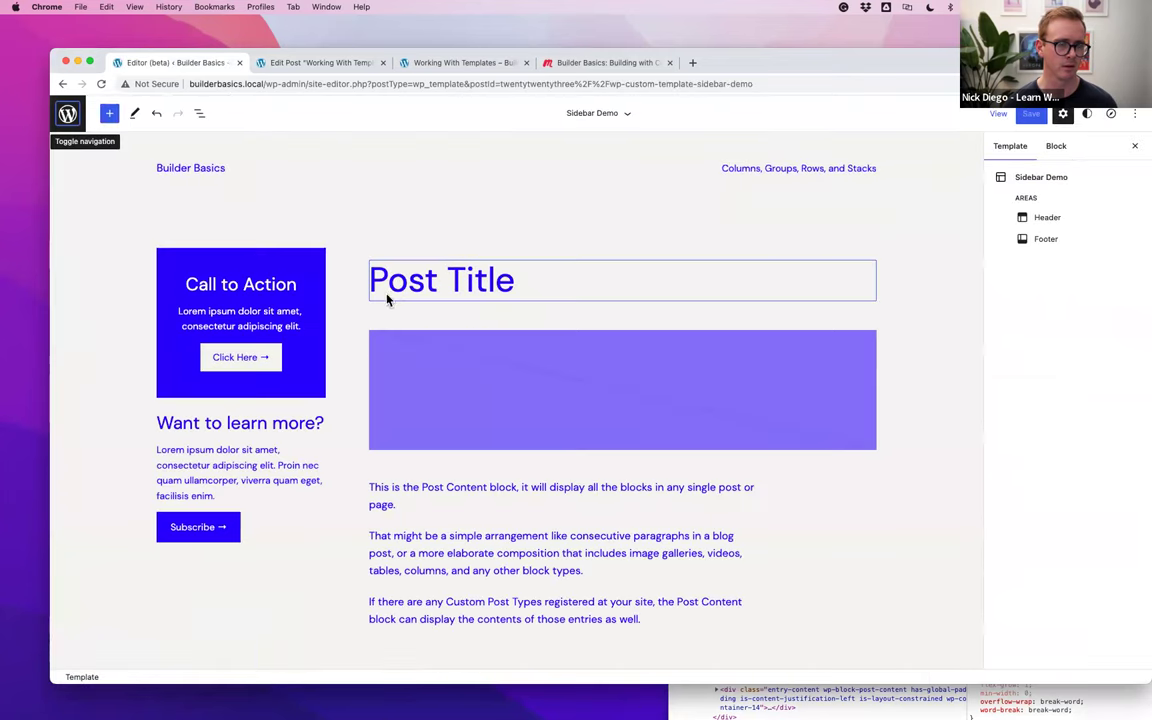
scroll(386, 298, down, 5)
scroll(386, 298, up, 5)
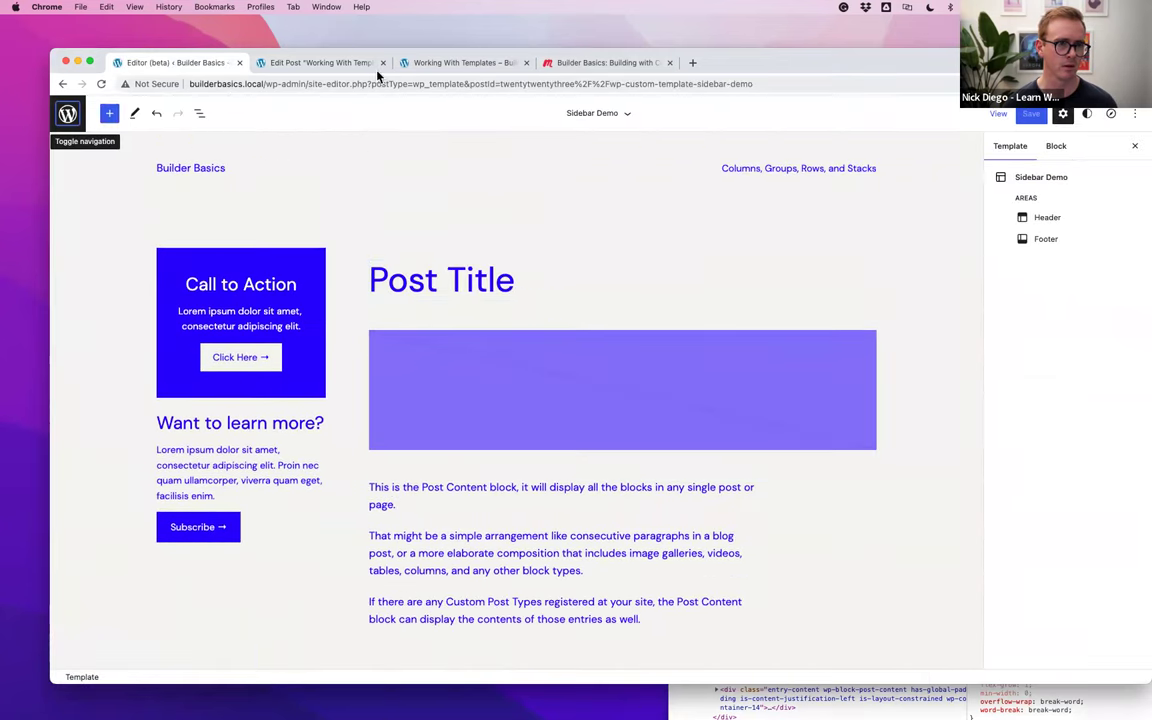
Inspect the Call to Action cover on the published post in DevTools and compare its styles with those of its parent Stack
click(440, 62)
right_click(265, 257)
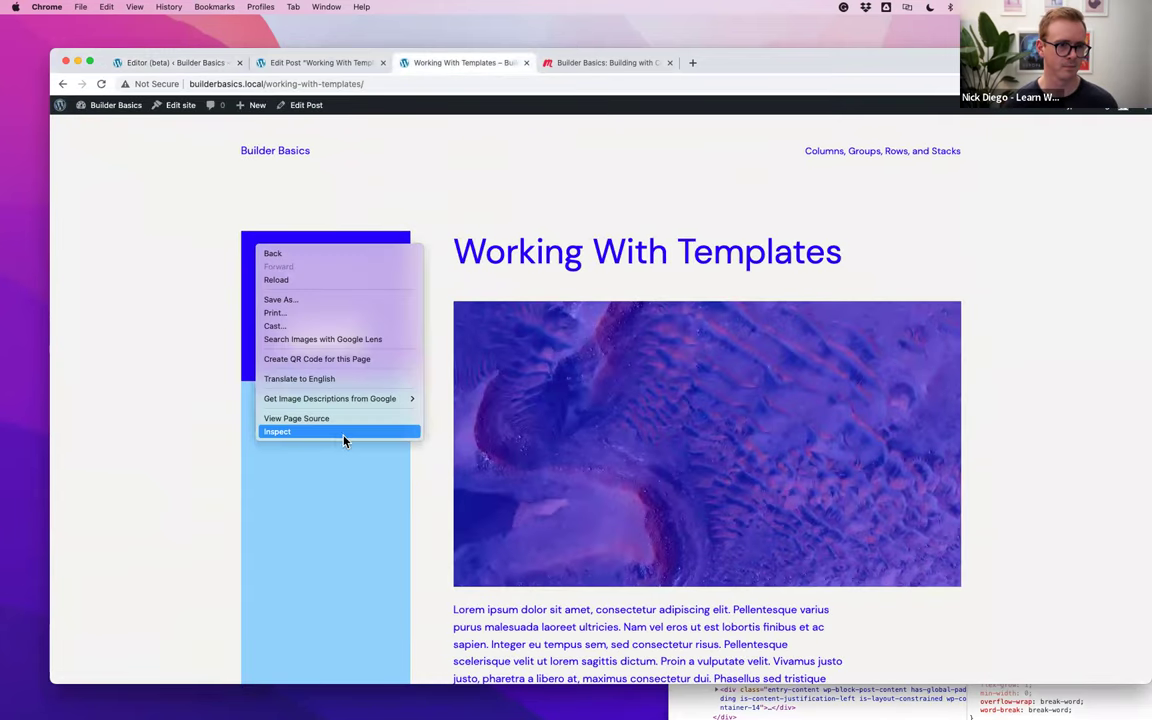
click(334, 434)
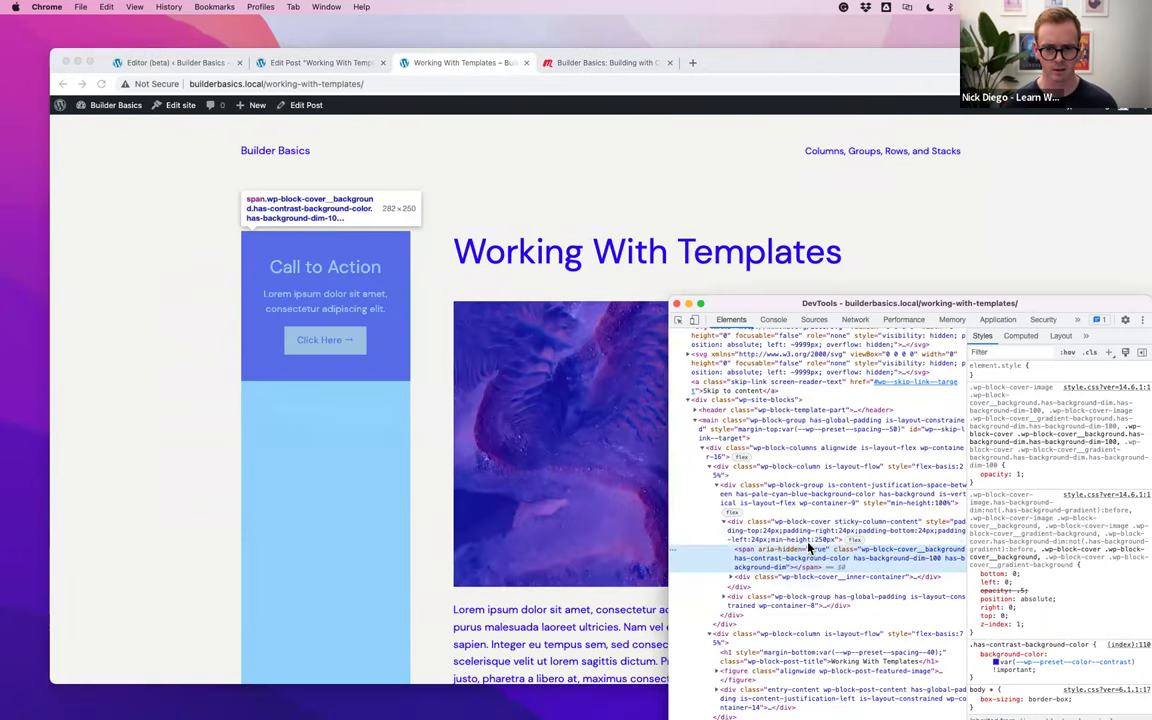
click(782, 525)
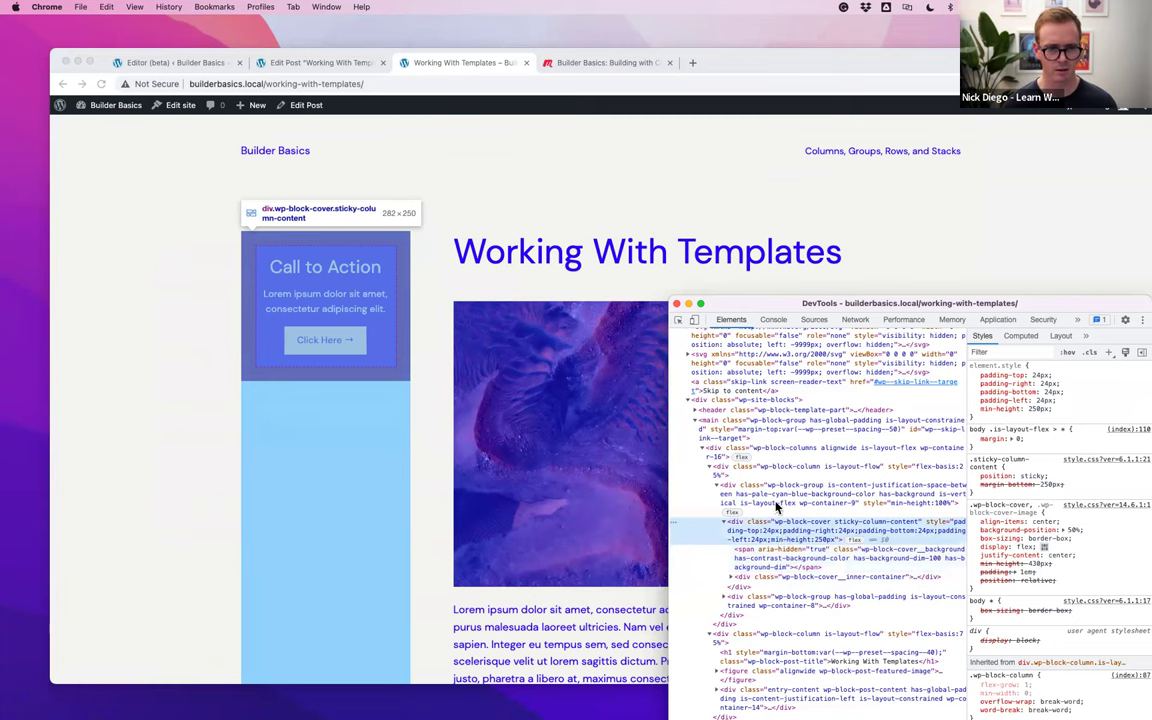
click(777, 494)
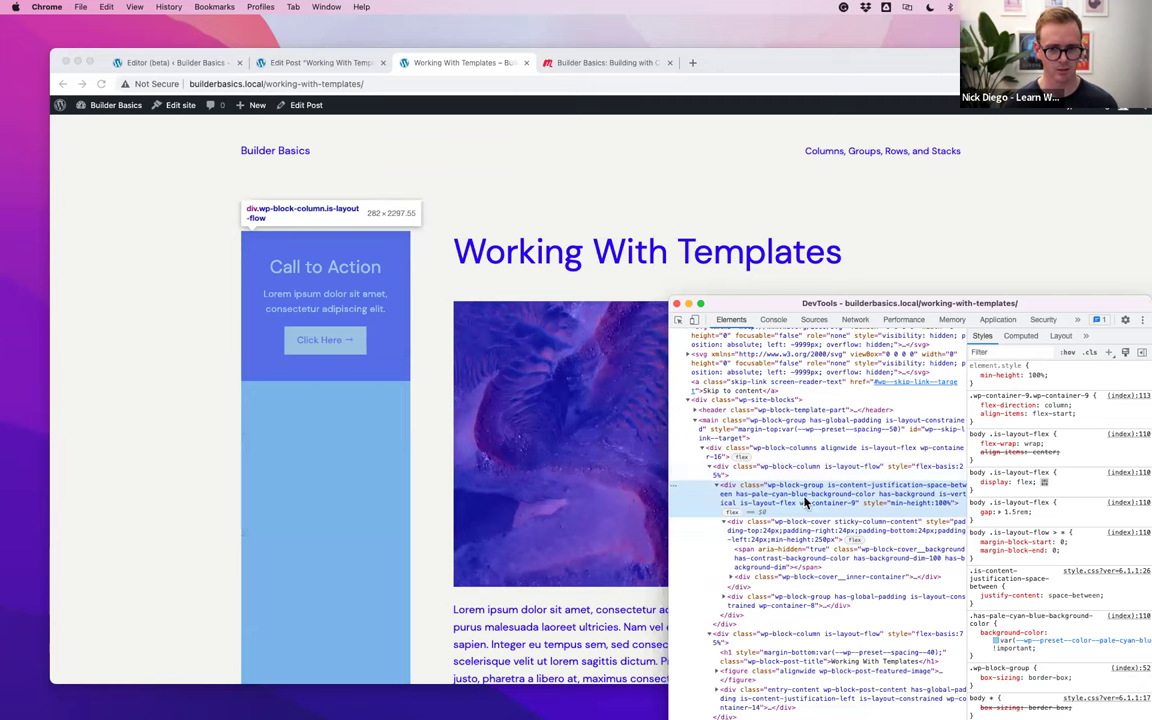
click(823, 533)
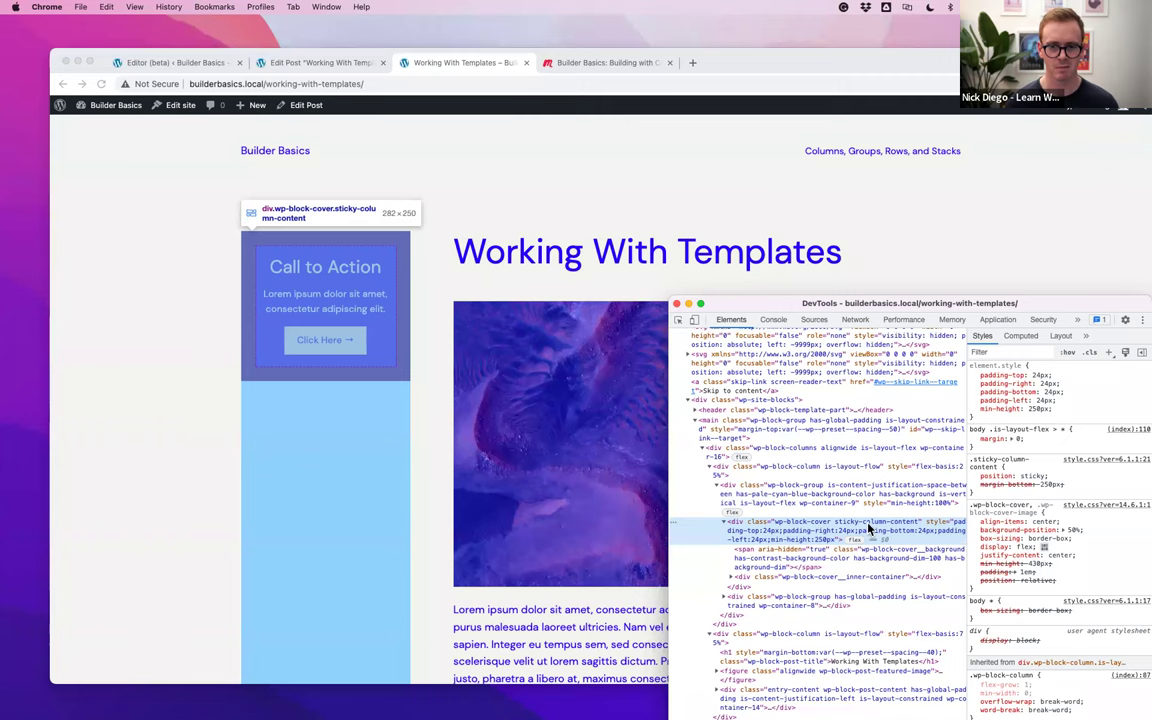
Try top: 30px in the .sticky-column-content rule in DevTools and test how the published post scrolls
click(1011, 500)
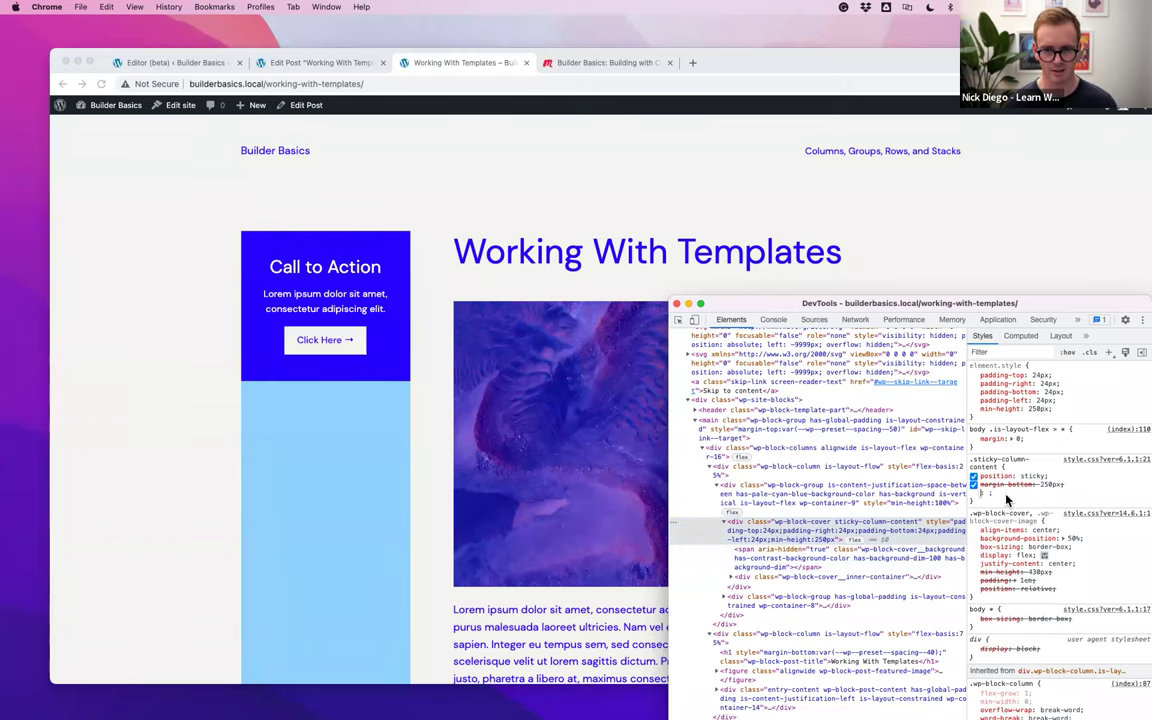
text(top: 30px)
key(Return)
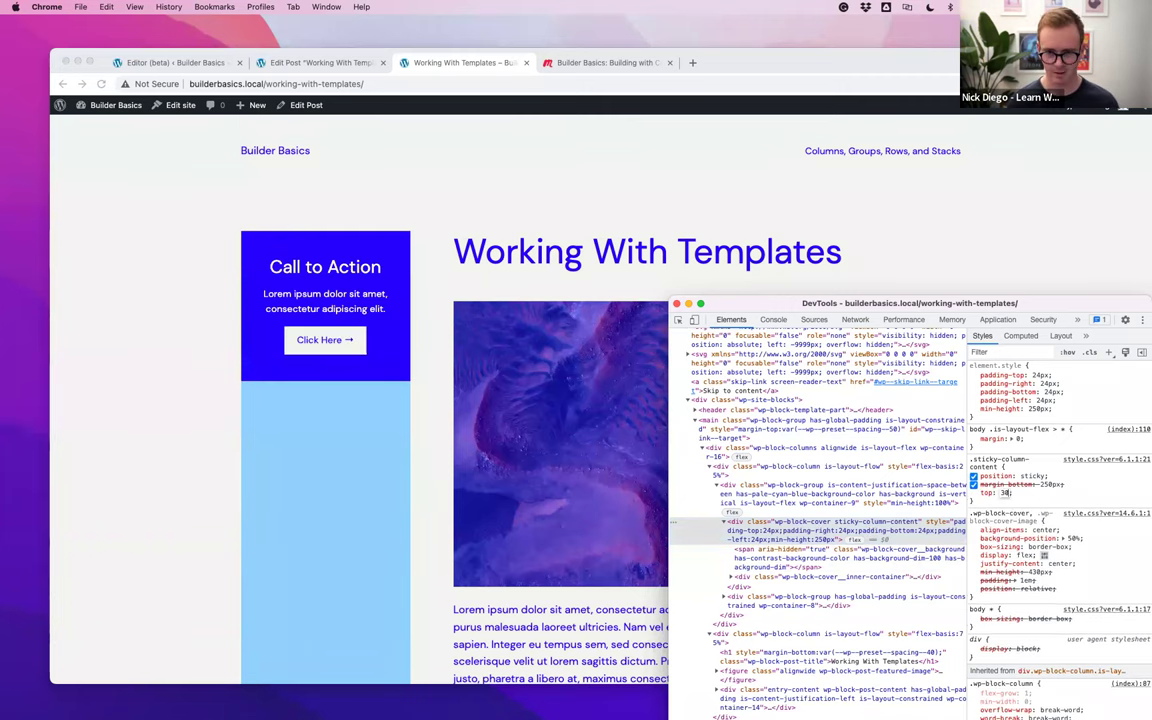
scroll(526, 393, down, 2)
scroll(585, 444, up, 3)
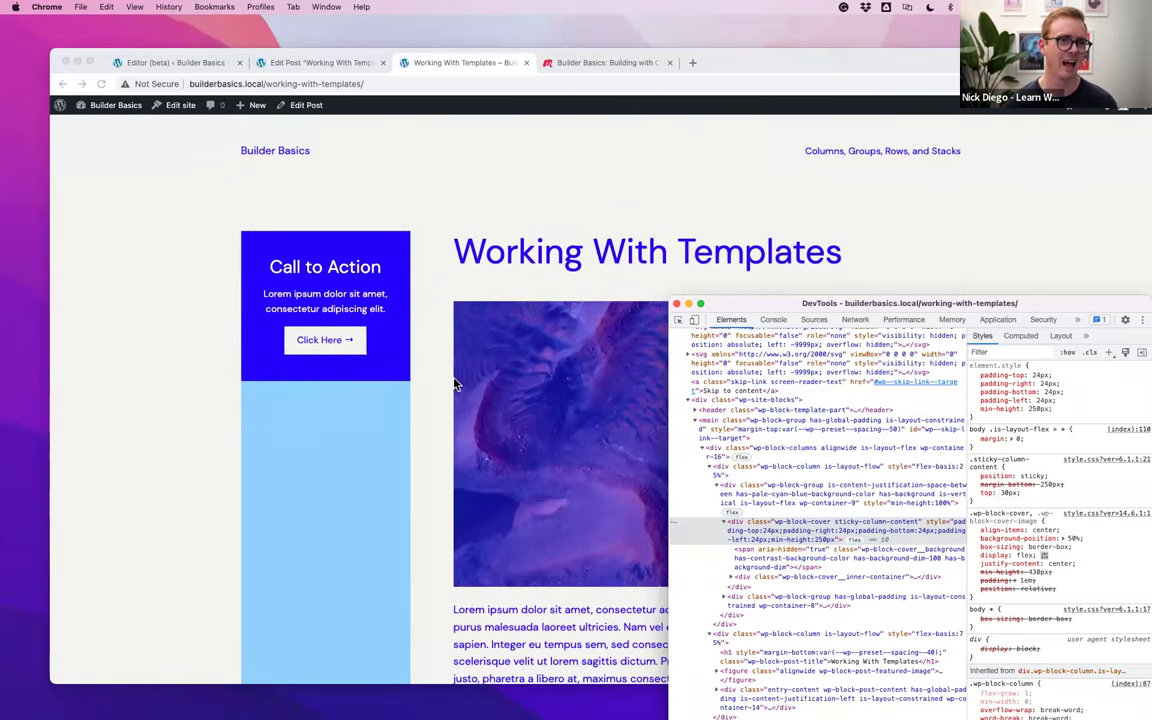
Switch to VS Code, add top: 60px; to the .sticky-column-content rule in style.css and save the file
key(super+Tab)
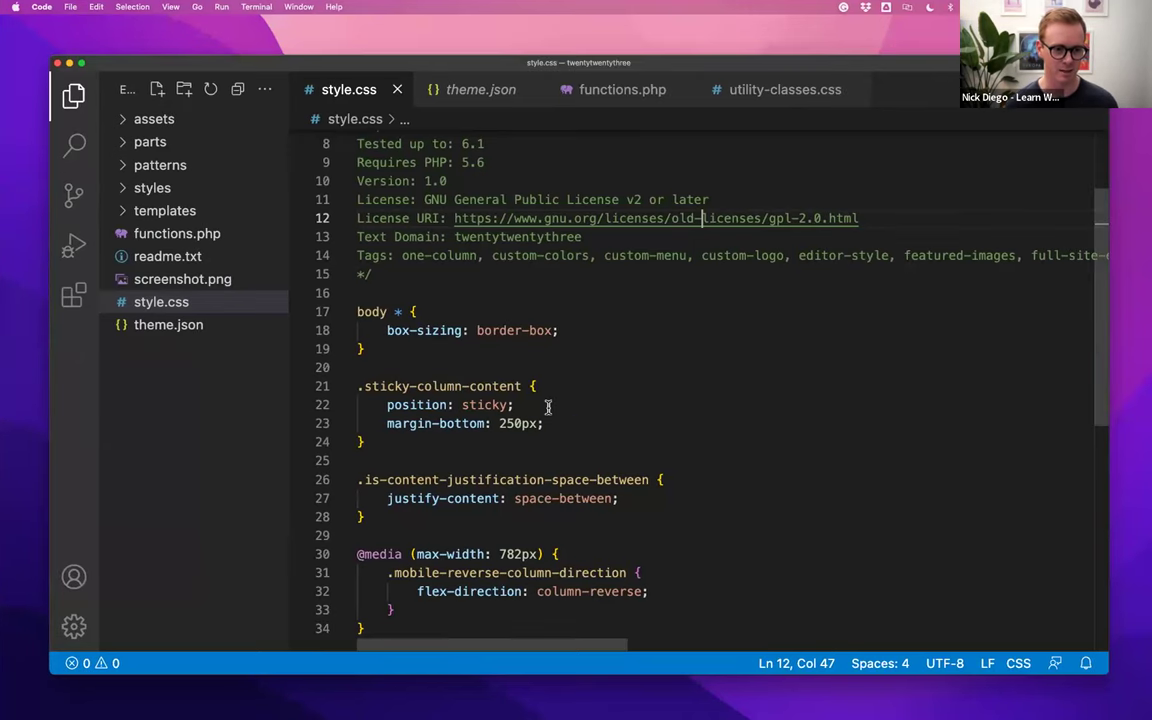
key(super+Tab)
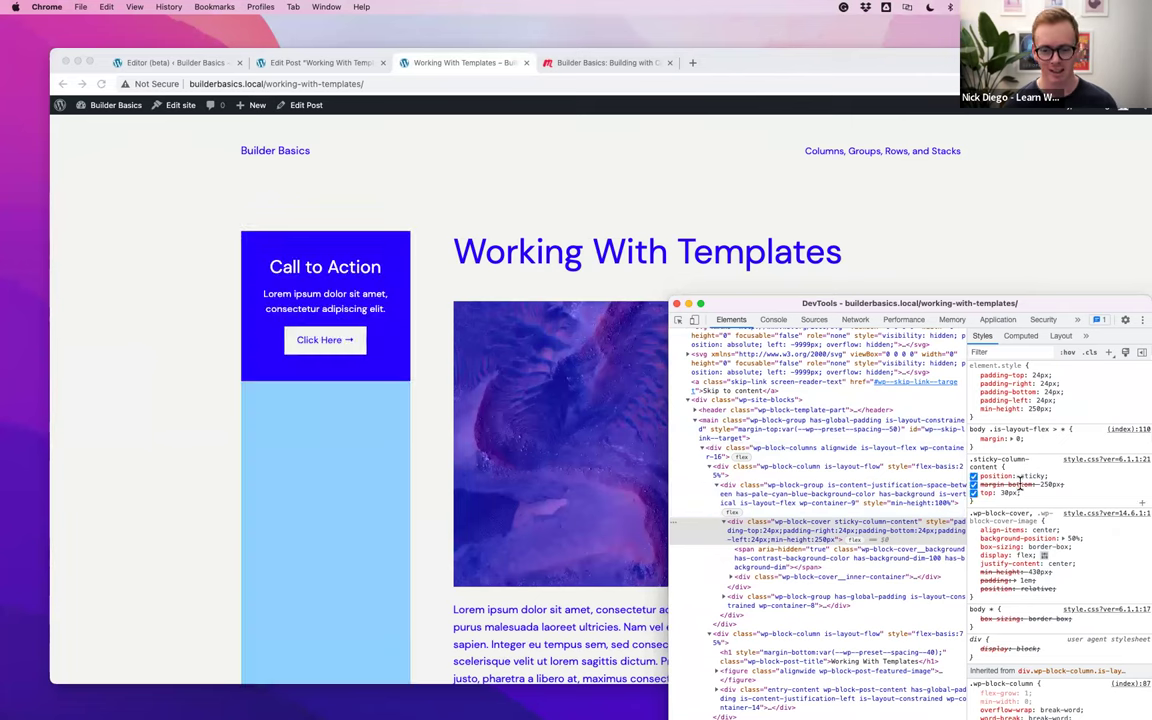
key(super+Tab)
click(563, 401)
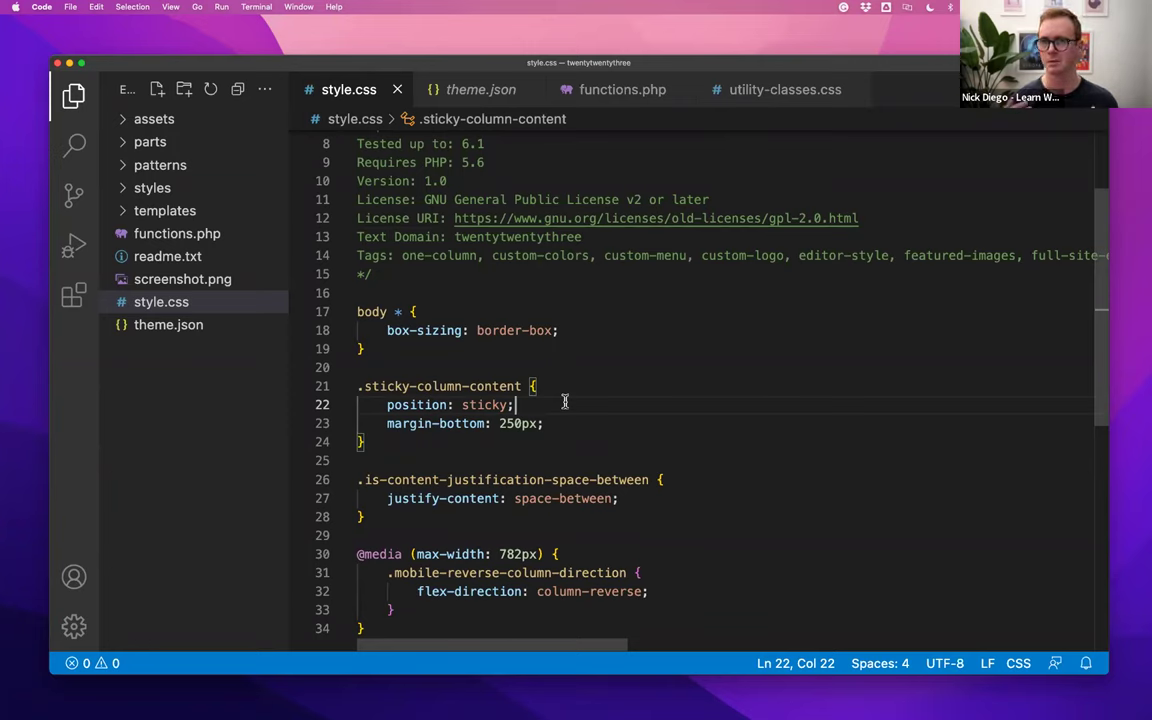
click(560, 420)
key(Return)
text(top: 30px)
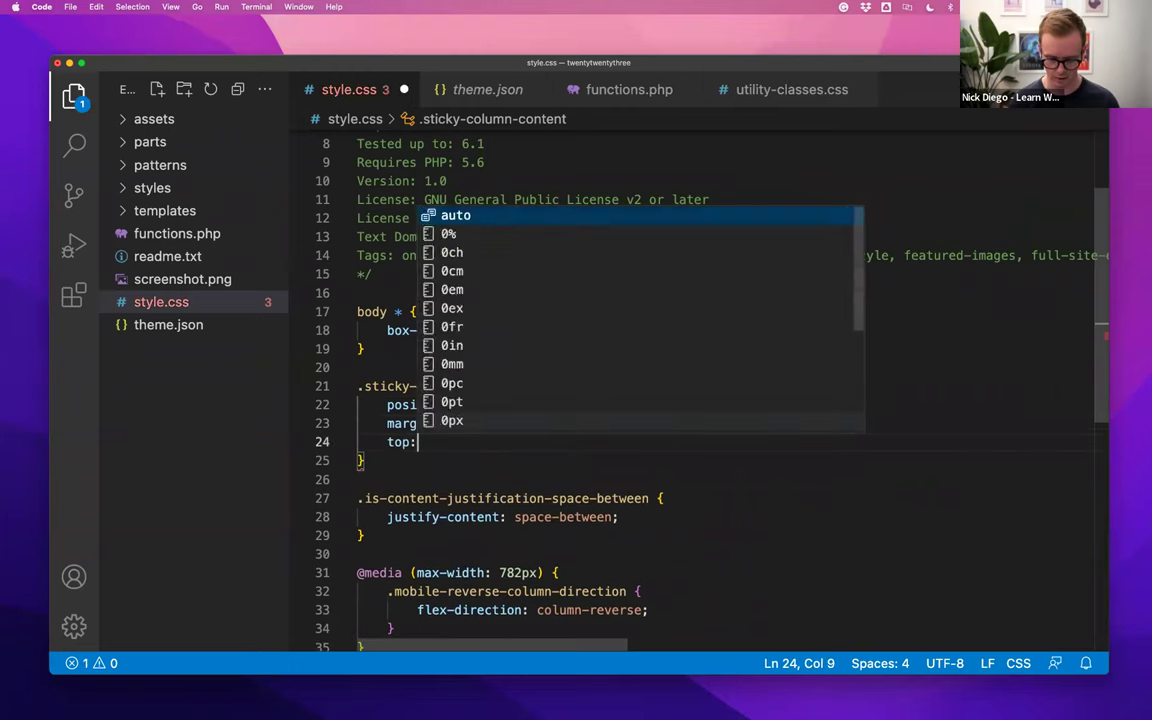
key(BackSpace)
key(BackSpace)
key(BackSpace)
key(BackSpace)
text(60px;)
key(super+s)
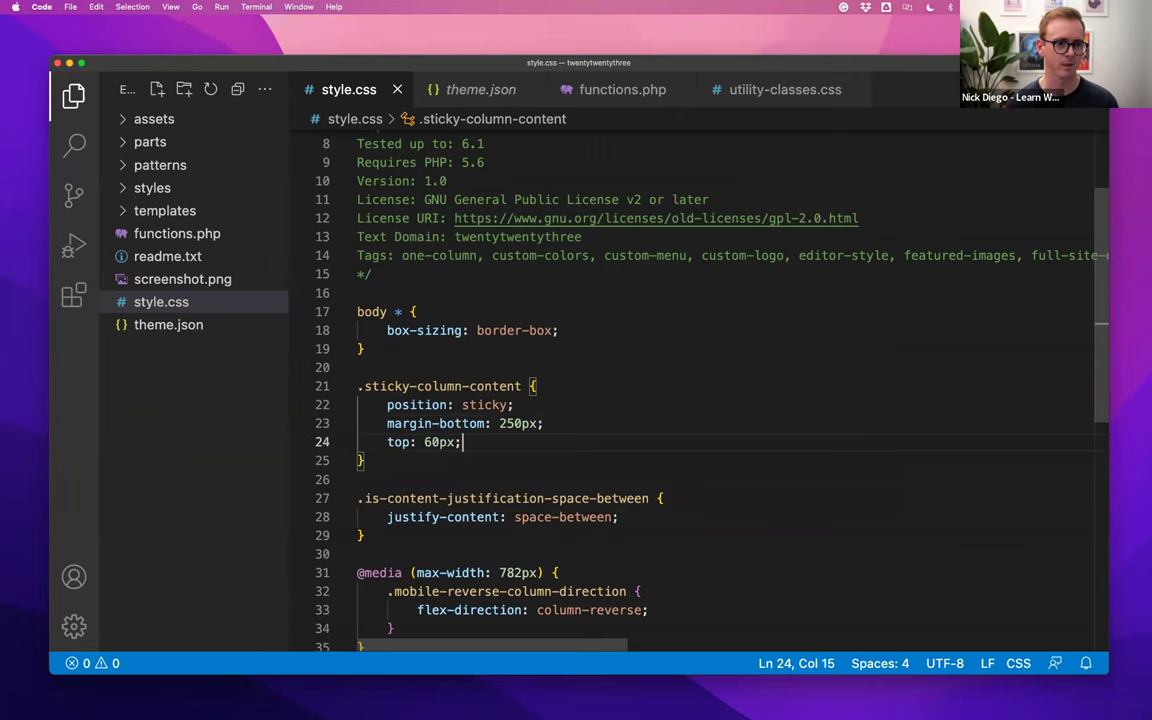
Reload the published post in Chrome and check the Call to Action block's sticky behaviour while scrolling through the whole page
key(super+Tab)
click(683, 272)
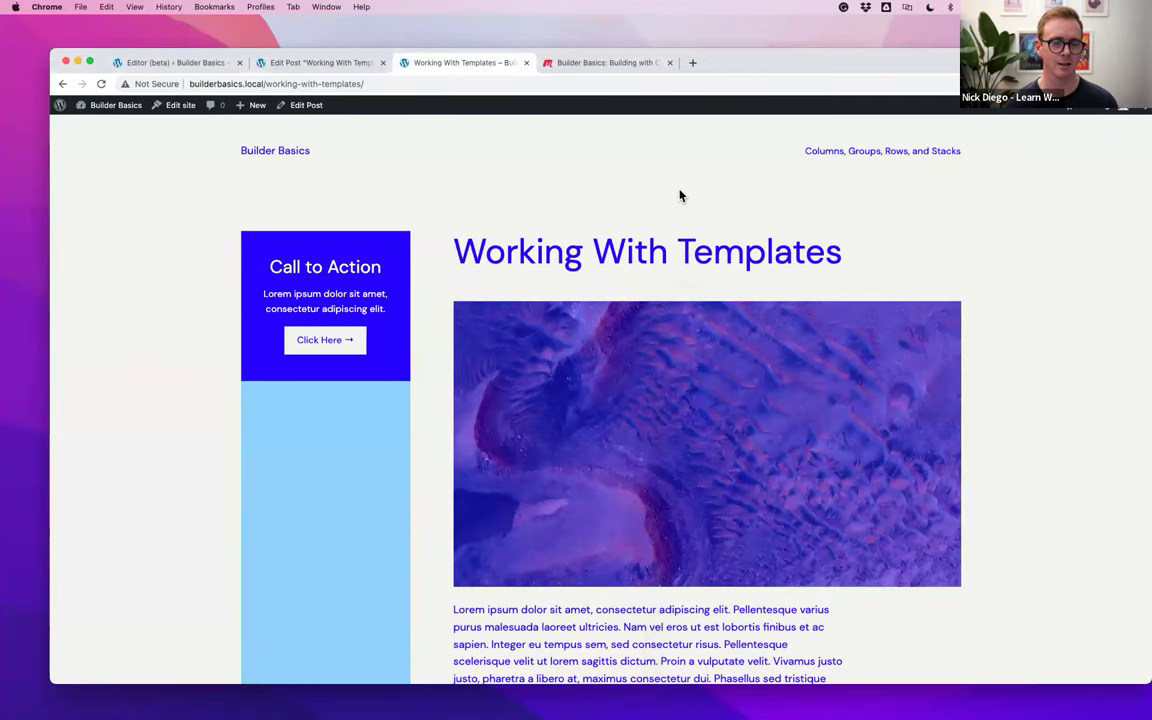
key(super+r)
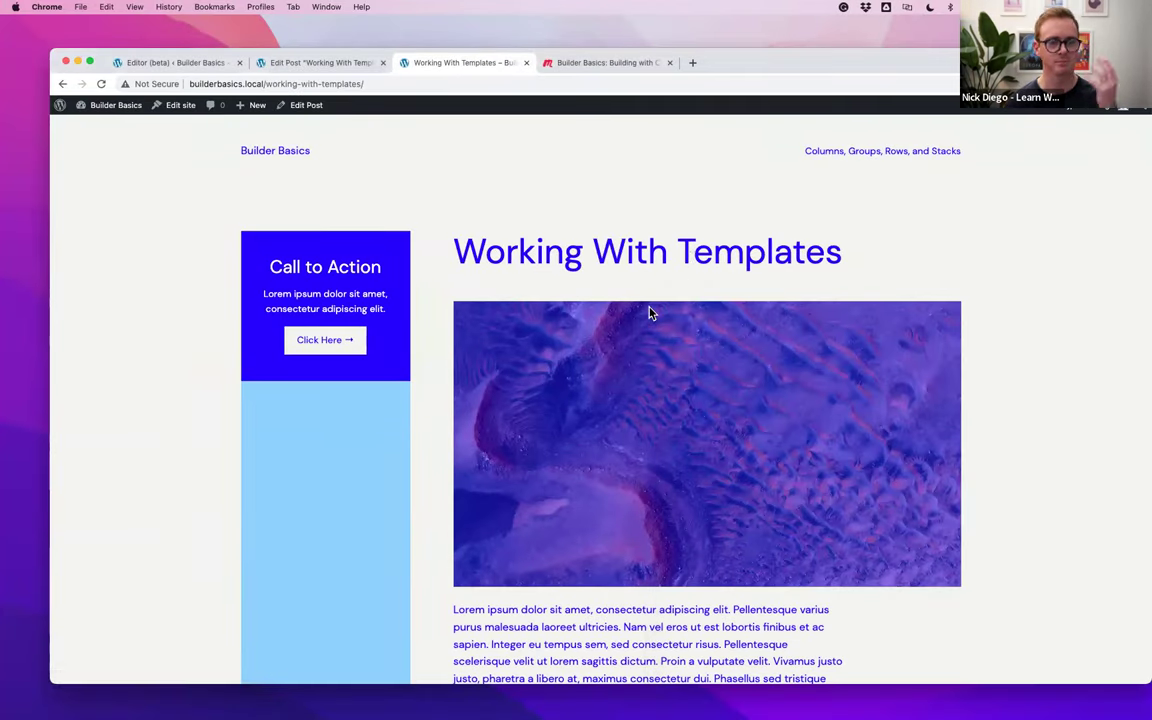
scroll(648, 311, down, 5)
scroll(872, 404, down, 7)
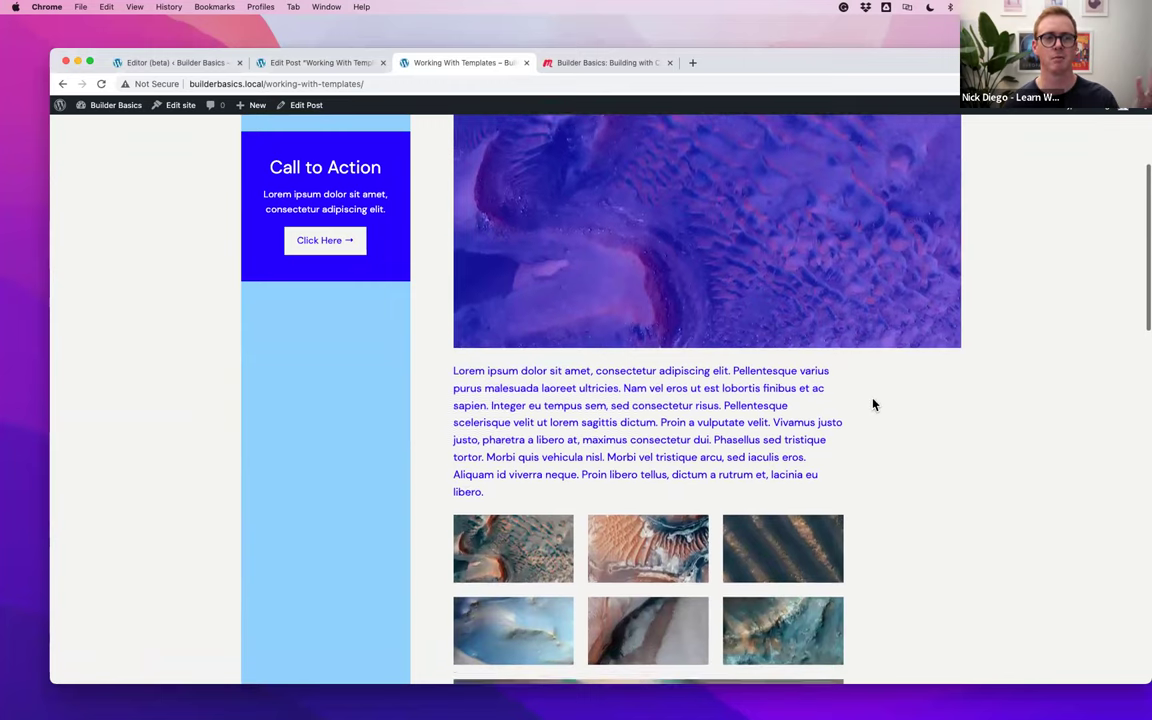
scroll(872, 404, down, 10)
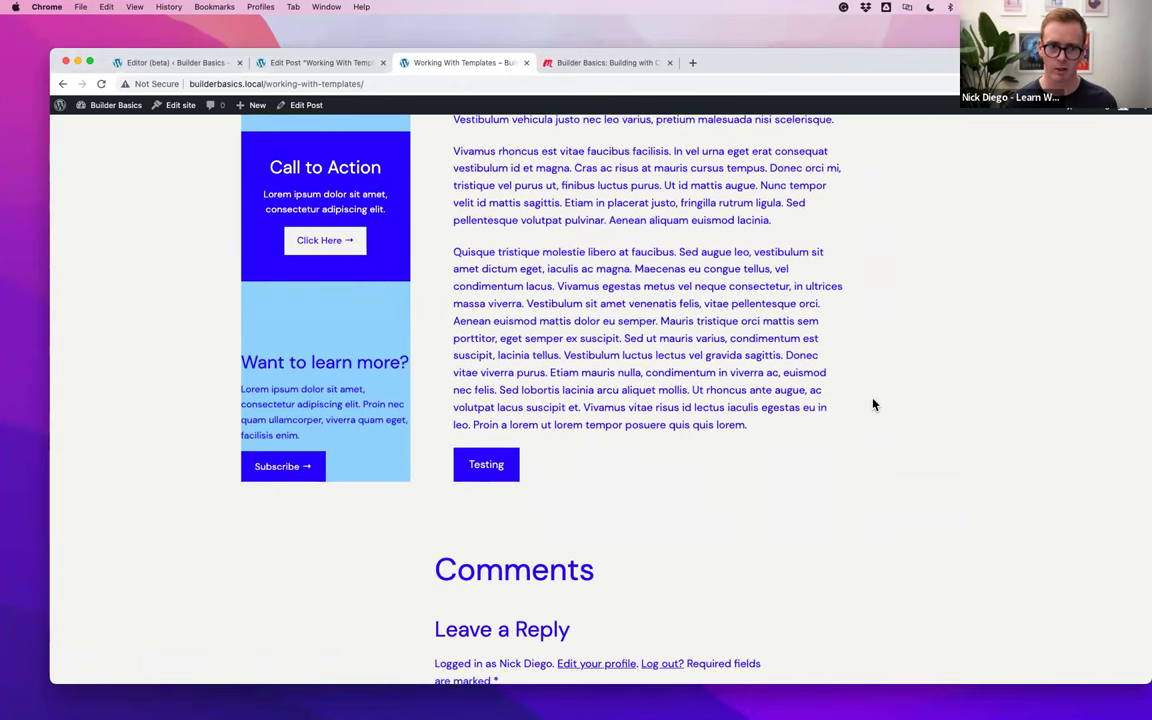
scroll(872, 404, down, 4)
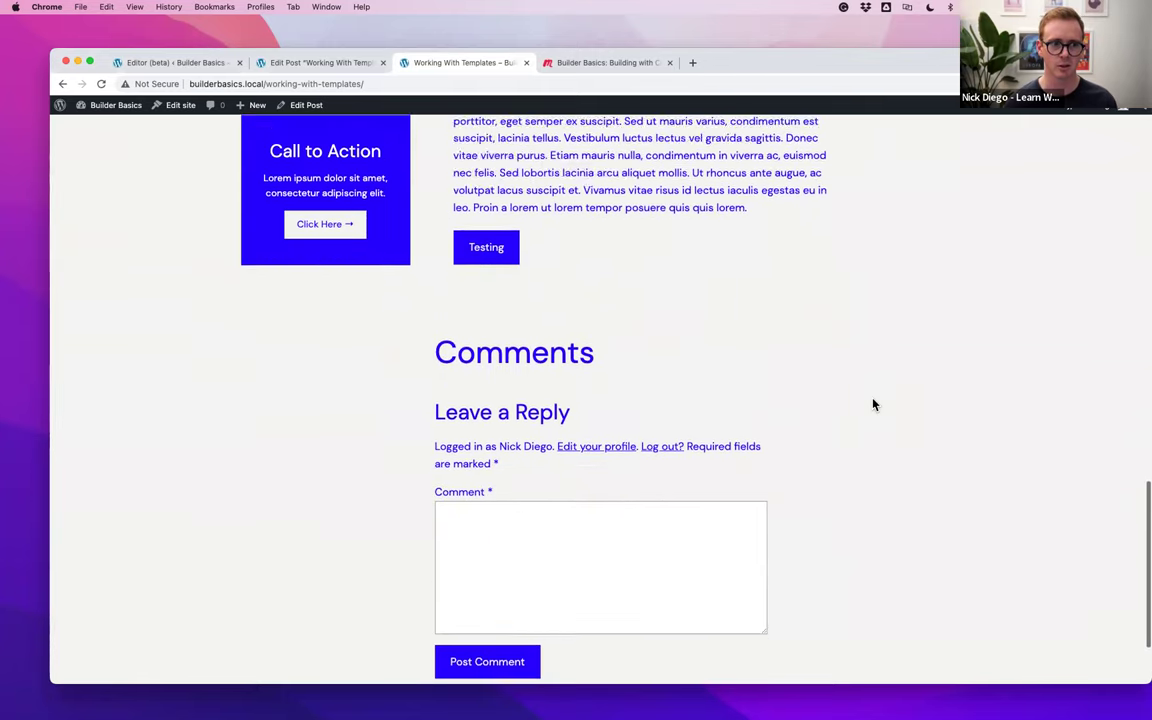
scroll(872, 404, up, 5)
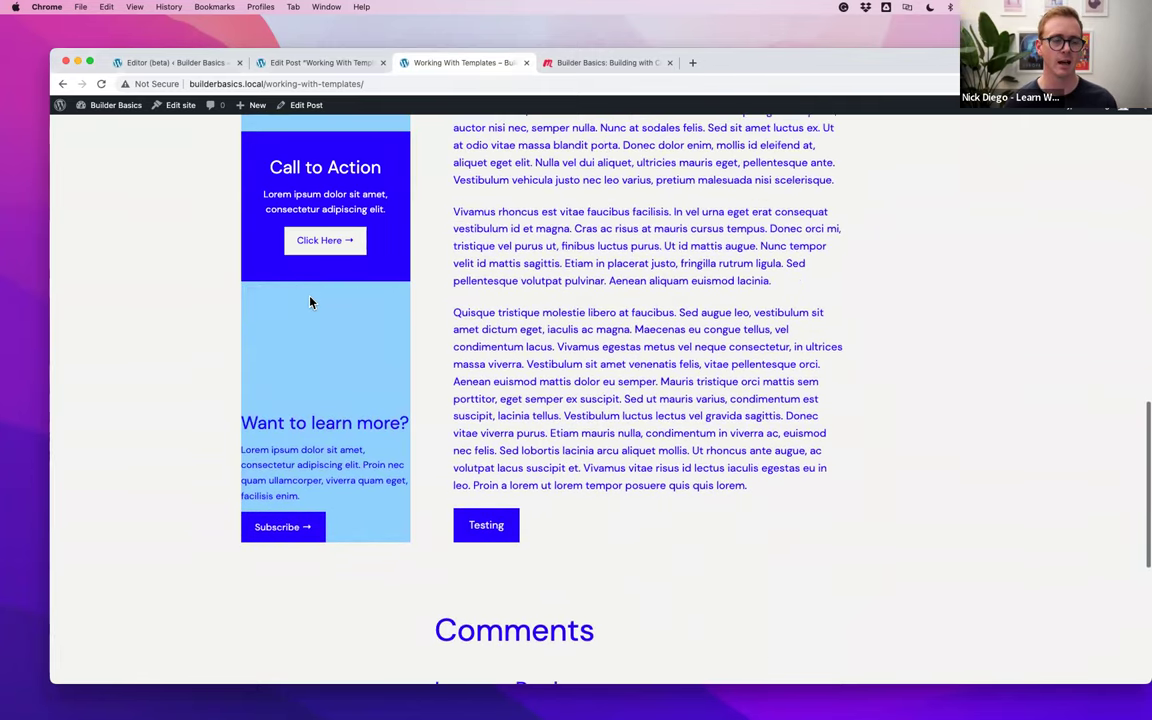
scroll(310, 302, up, 5)
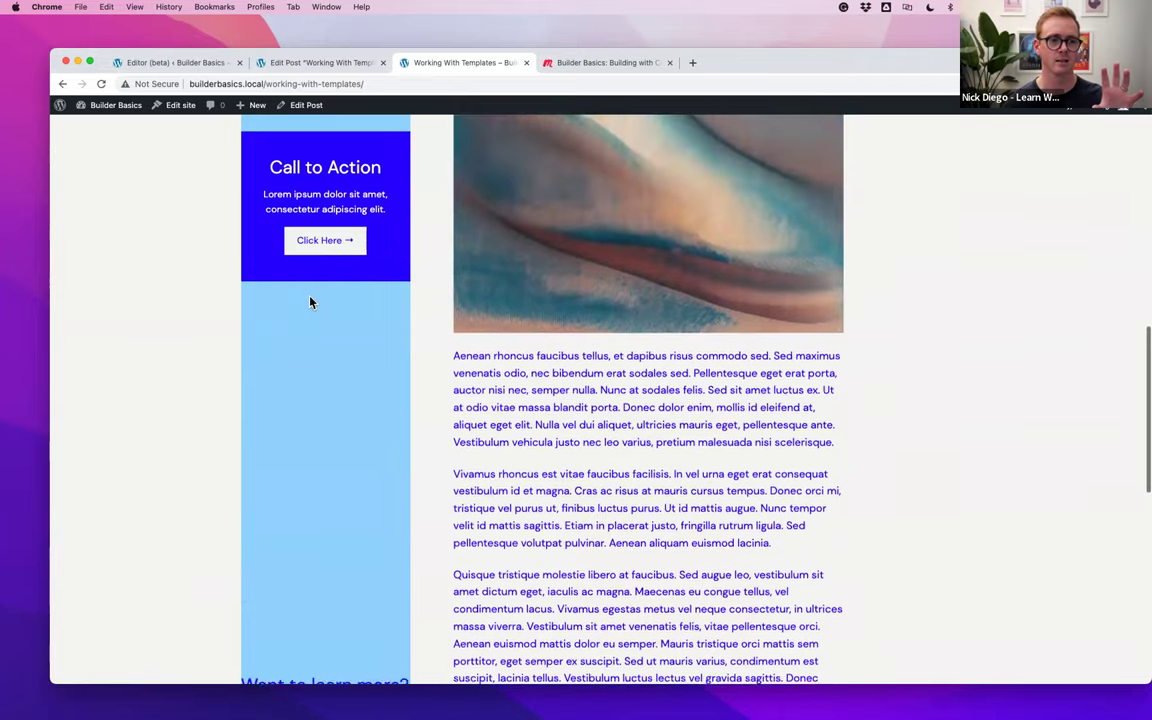
scroll(310, 302, down, 10)
scroll(310, 302, up, 5)
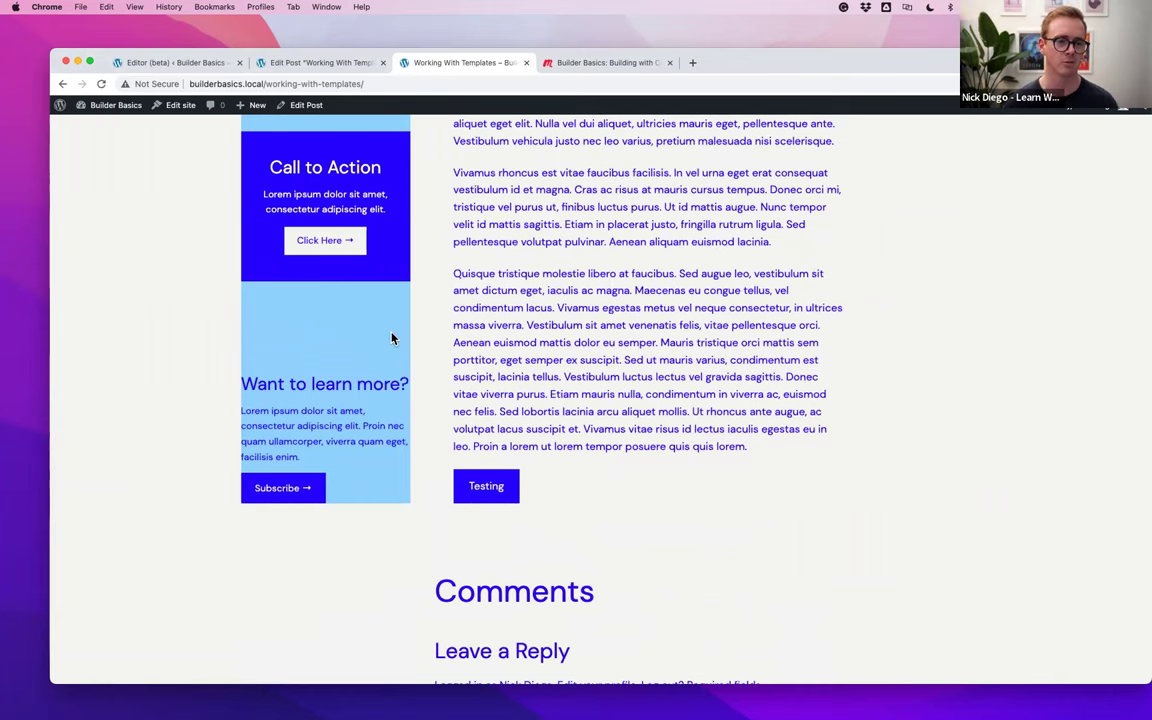
scroll(391, 337, up, 15)
scroll(391, 338, up, 2)
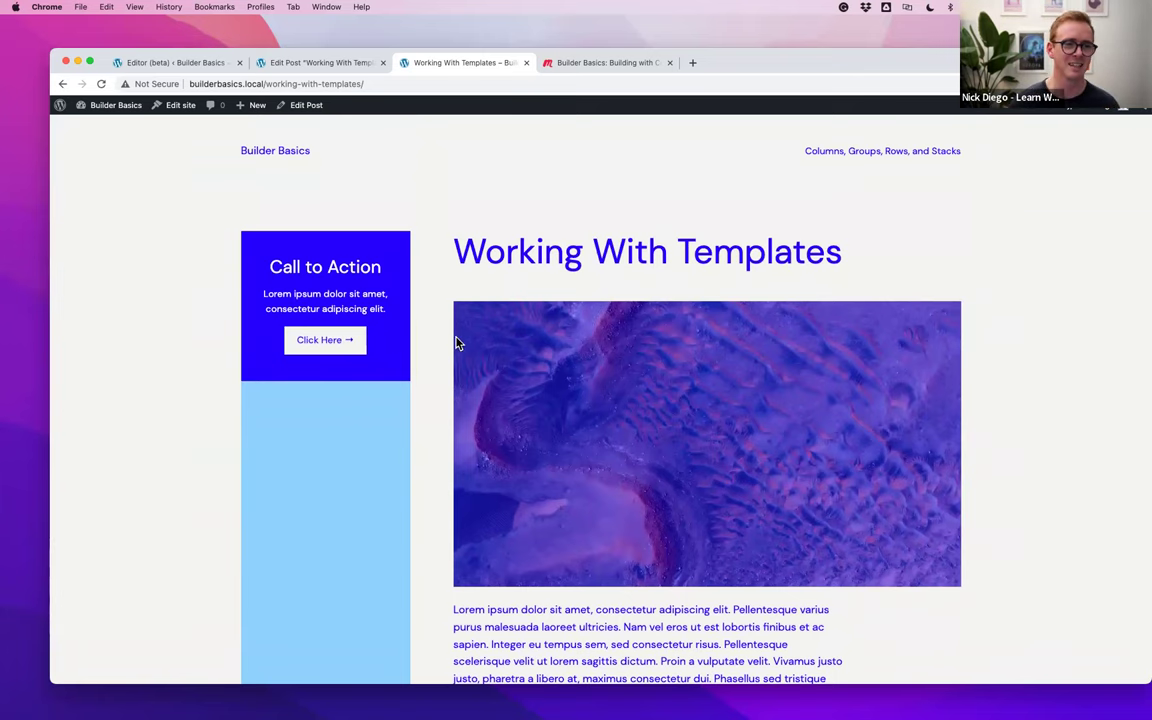
scroll(456, 343, down, 2)
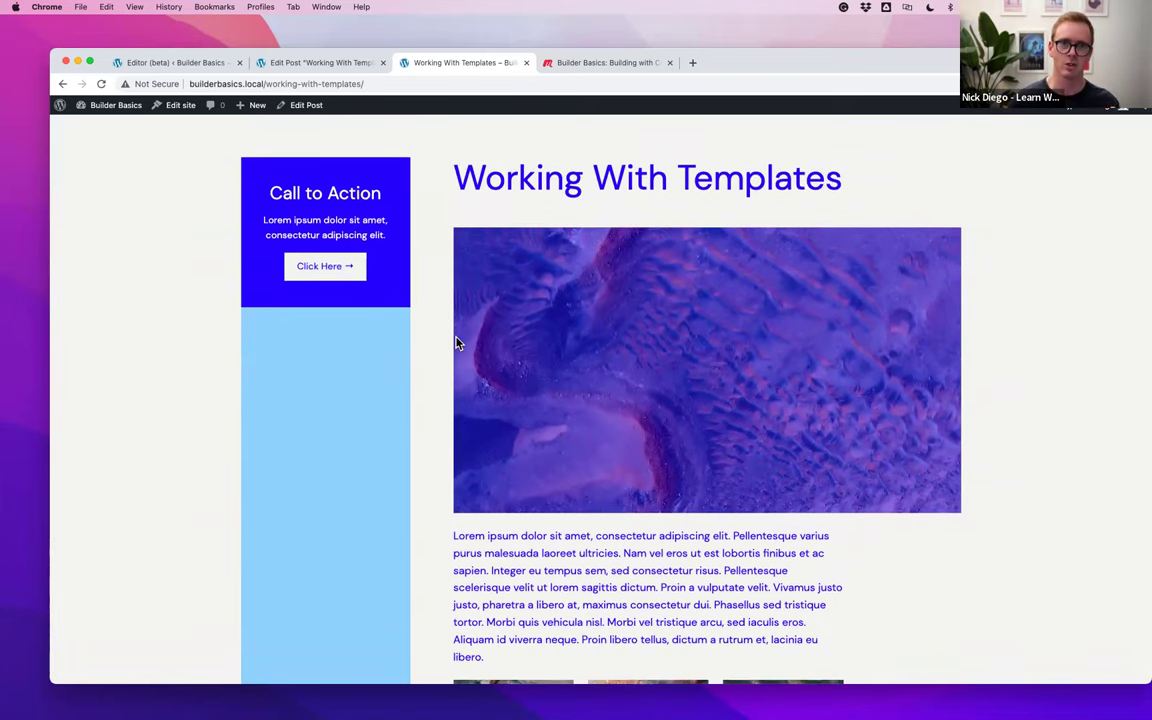
Reload the Sidebar Demo template in the editor and examine its block structure down to the Cover and Group inside the sidebar Stack
click(158, 62)
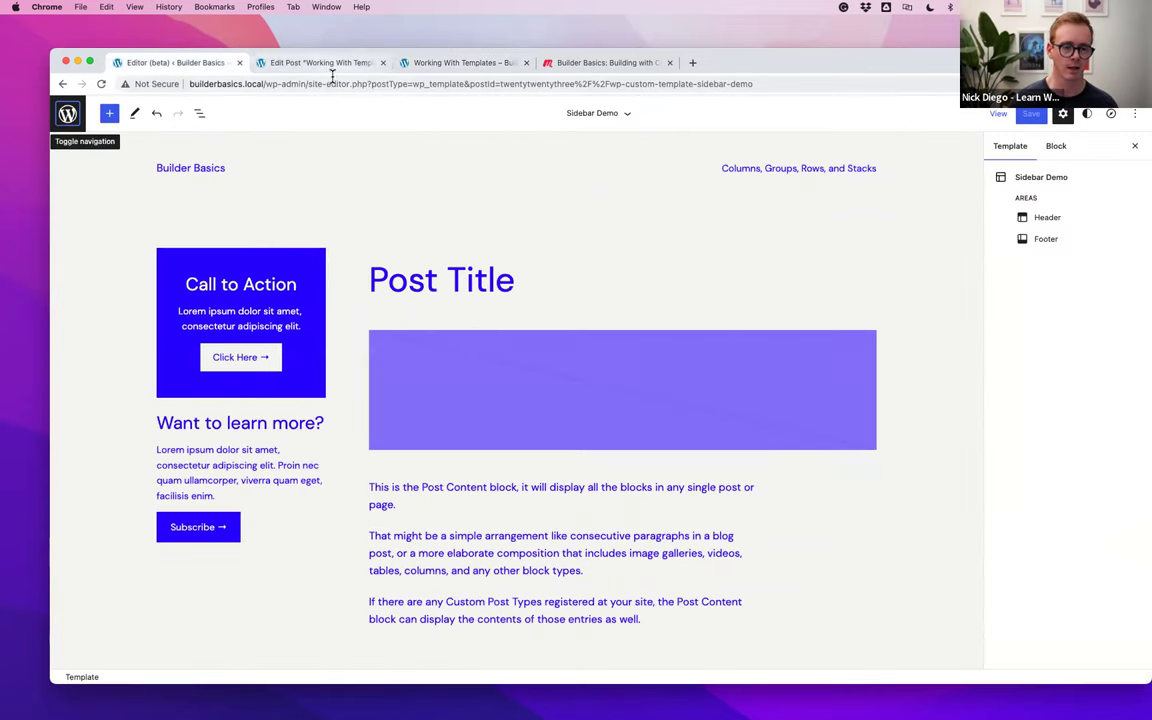
key(super+r)
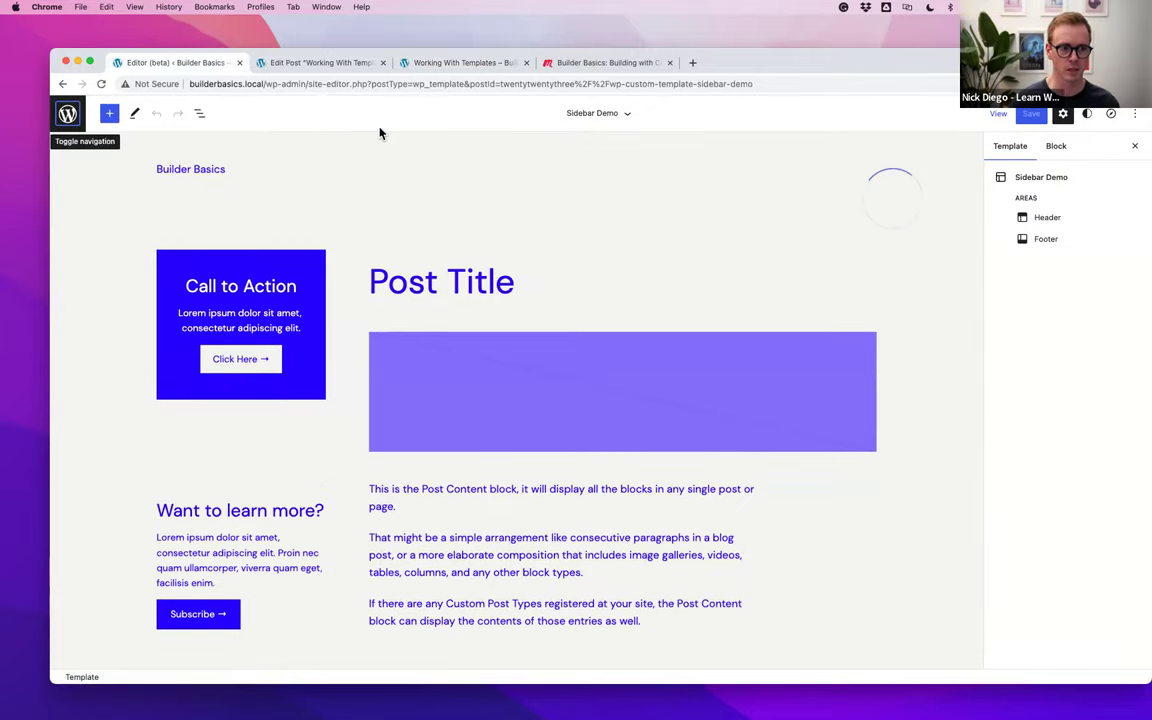
click(198, 116)
click(69, 197)
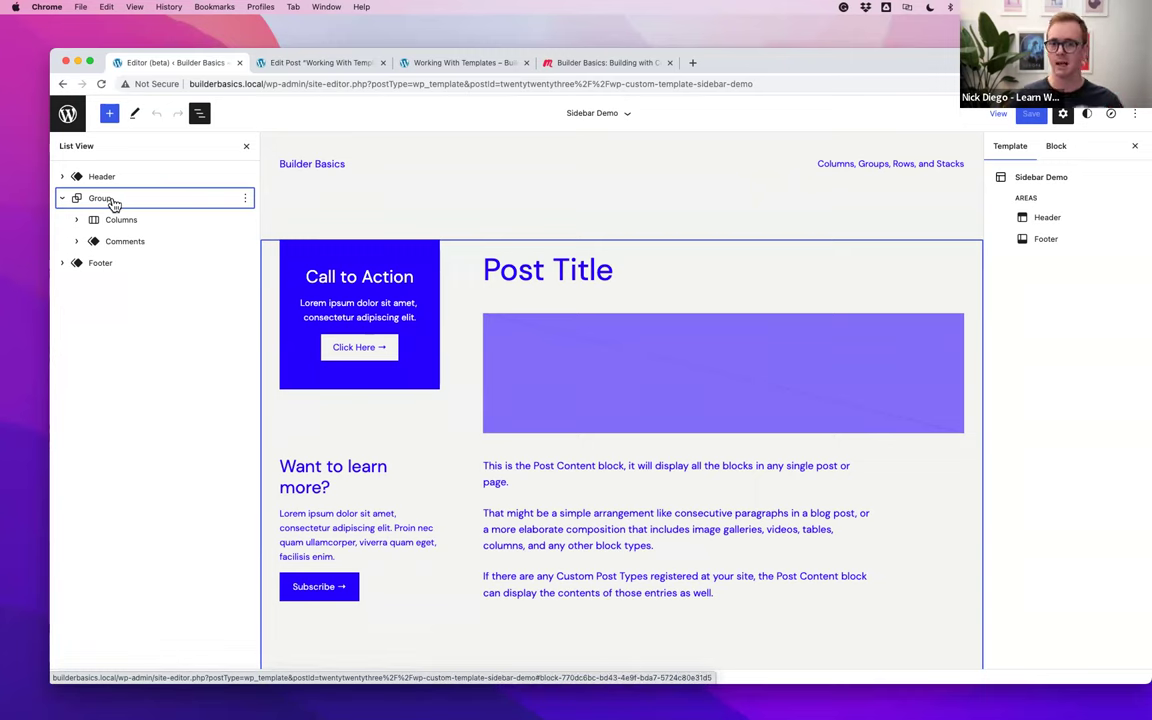
click(118, 230)
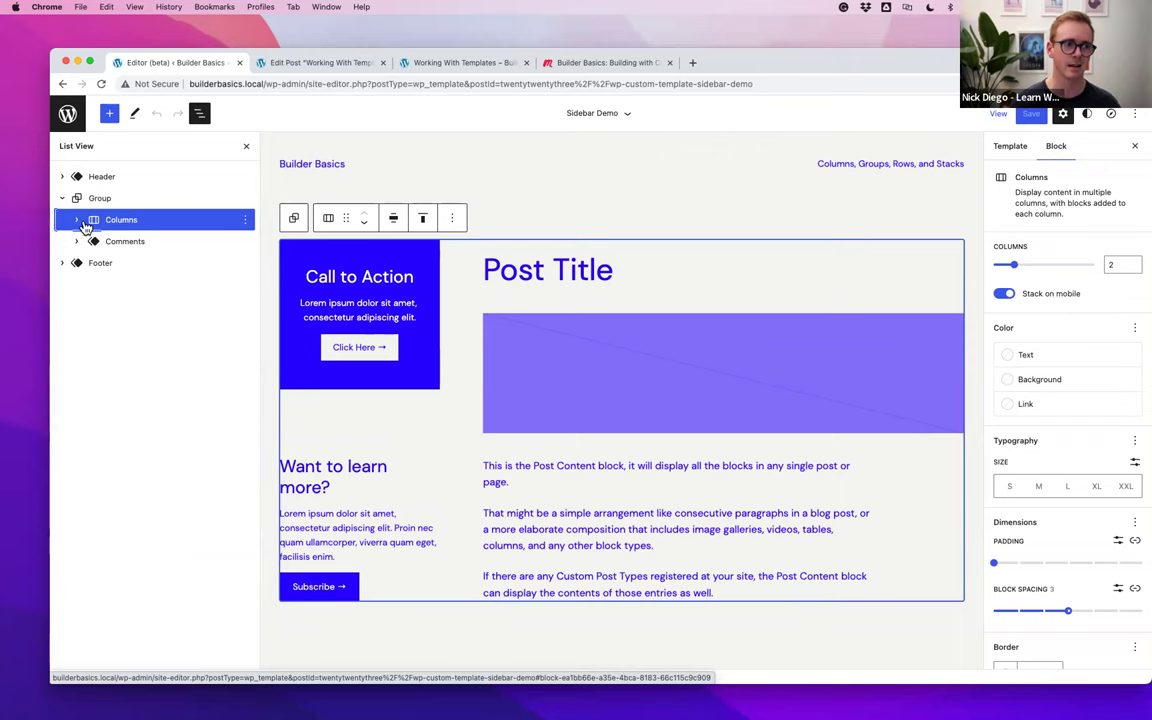
click(78, 221)
click(94, 243)
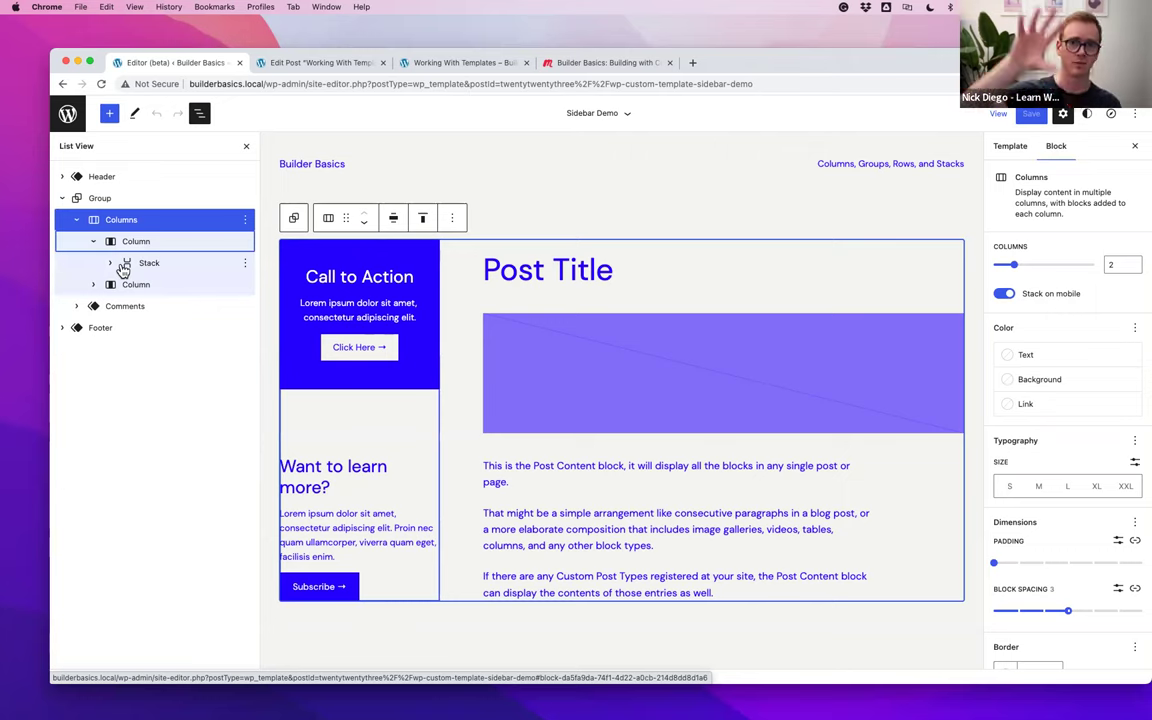
click(114, 265)
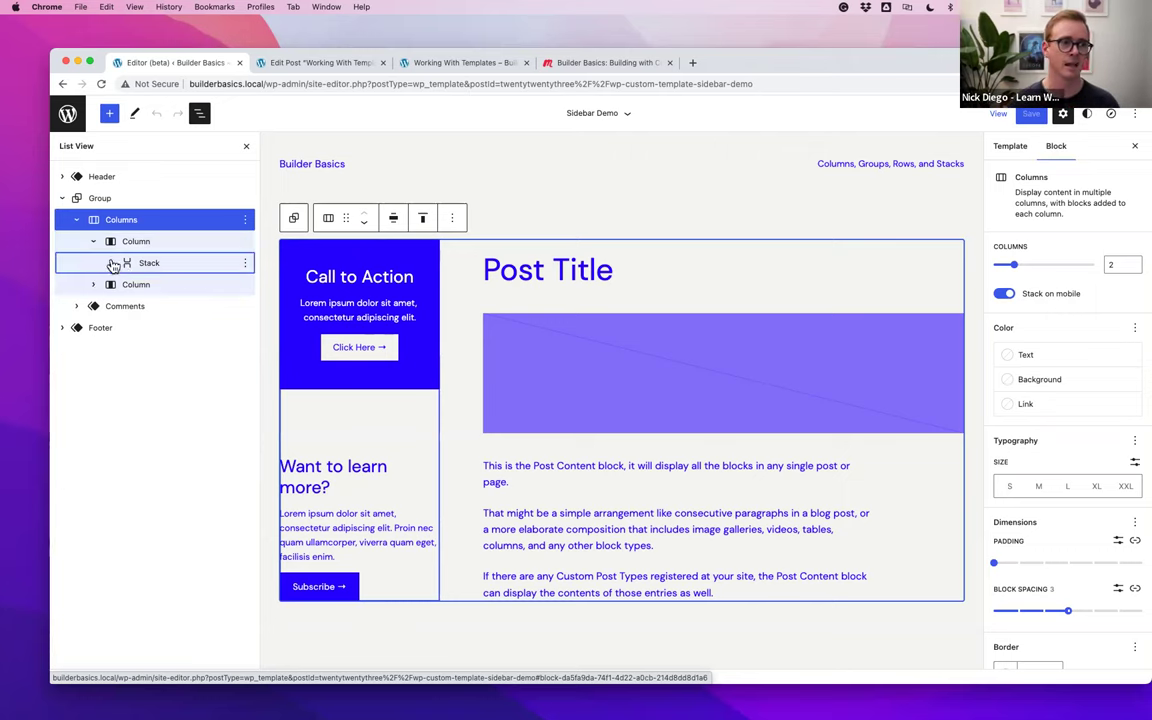
click(111, 264)
click(129, 310)
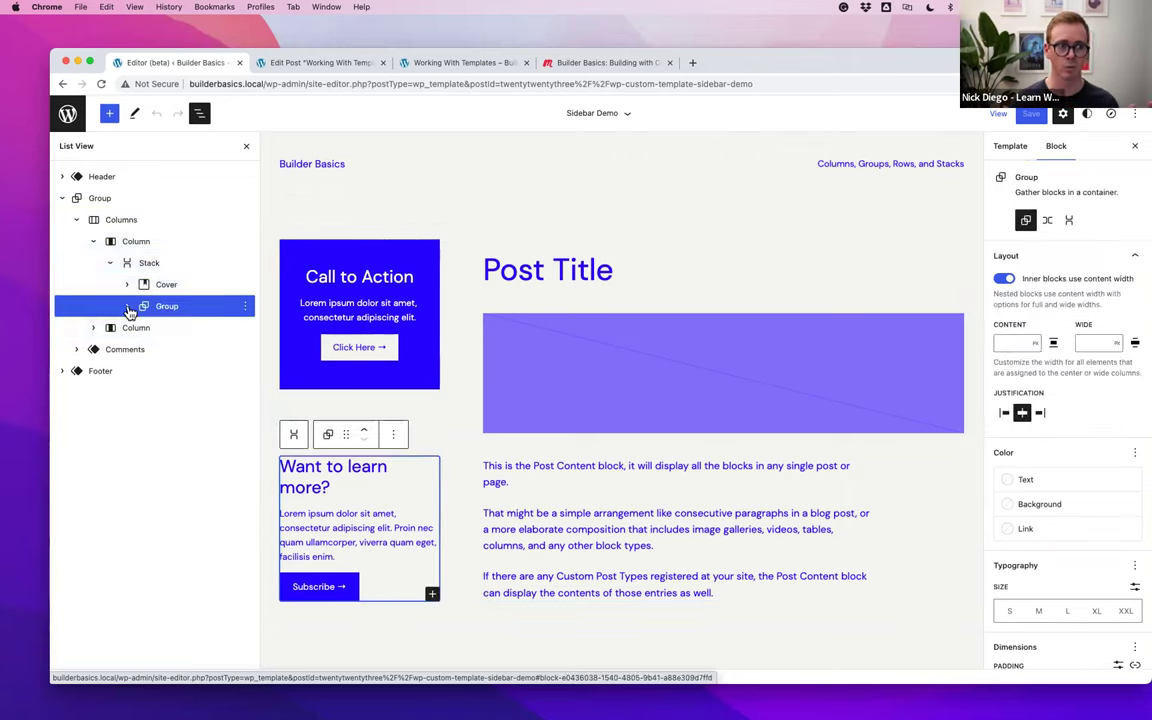
Expand the Group below the Cover in the sidebar Stack and review its inner blocks and its layout, dimension and border settings
click(128, 308)
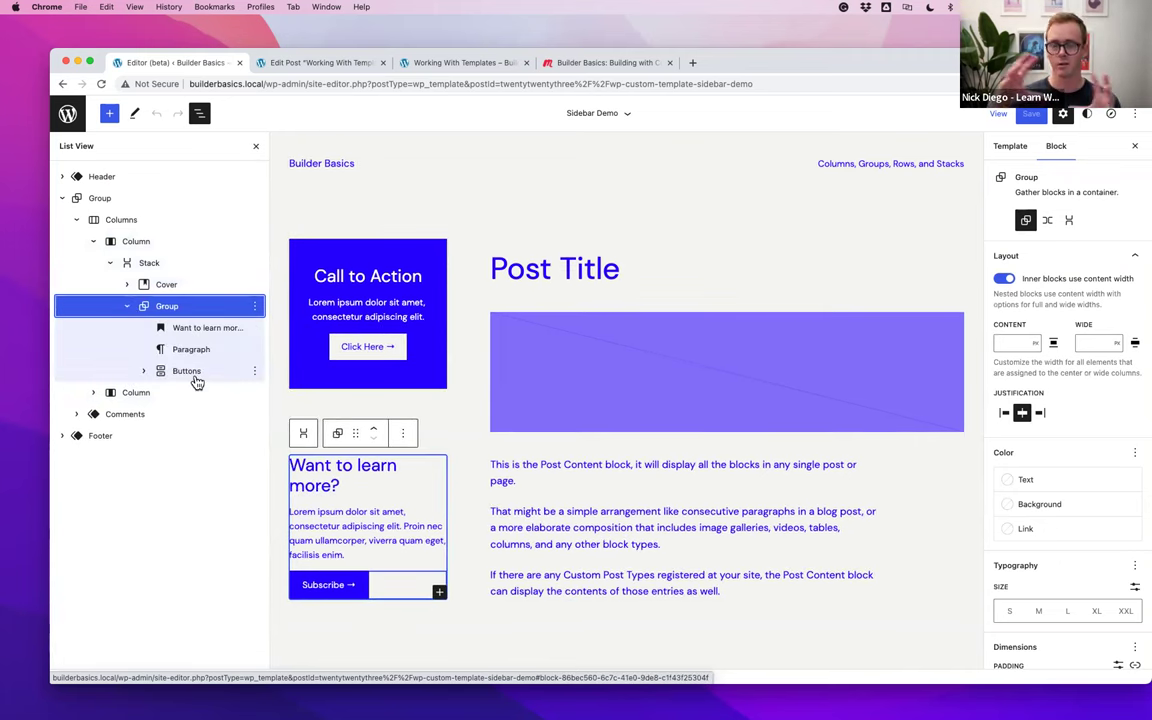
scroll(1057, 474, down, 3)
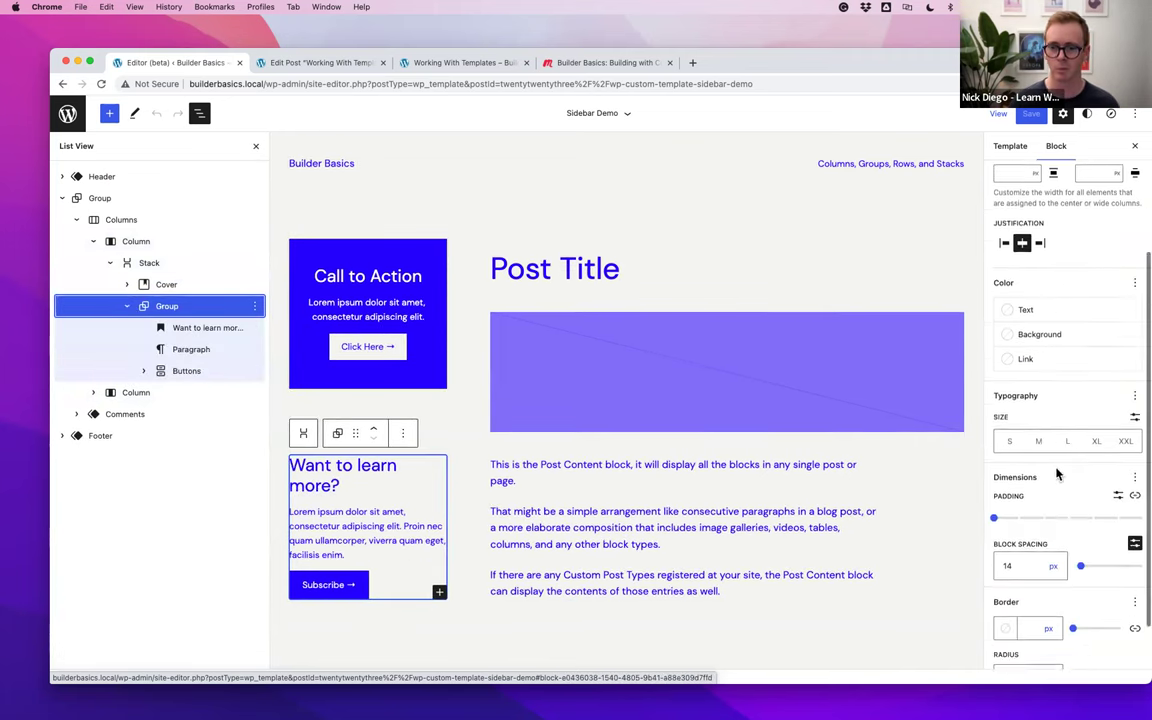
scroll(1057, 474, down, 2)
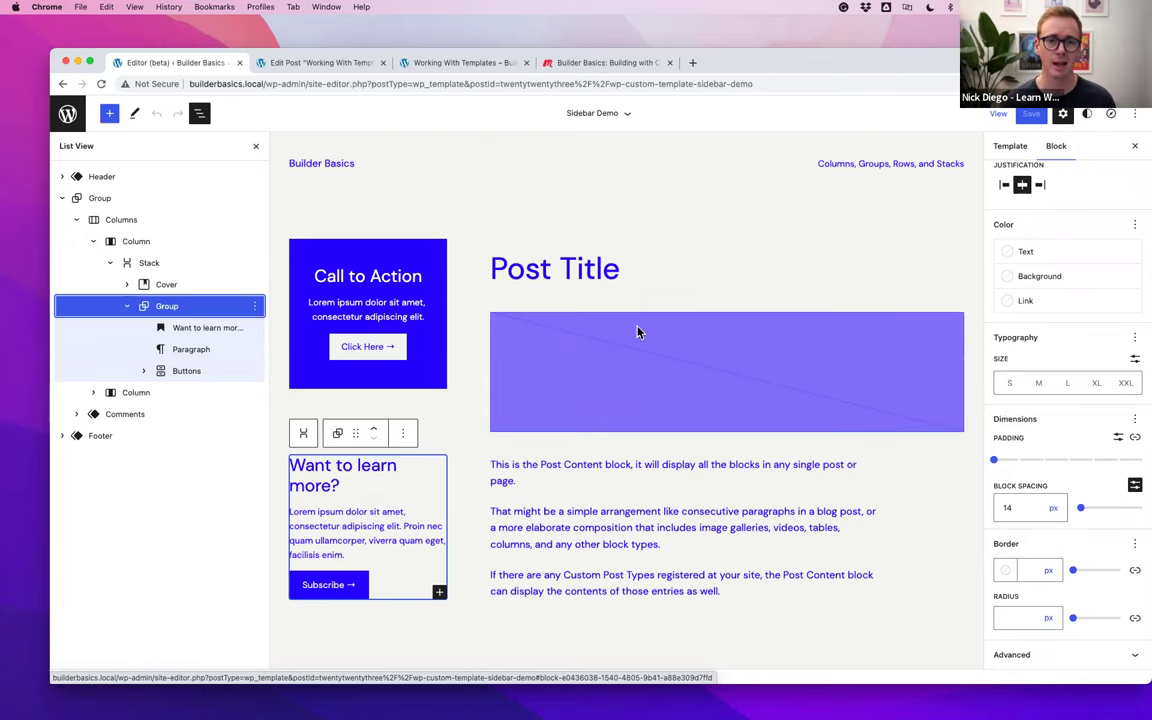
Switch to VS Code and review the .sticky-column-content, space-between and mobile-reverse-column-direction rules in style.css
key(ctrl+Right)
scroll(640, 332, down, 4)
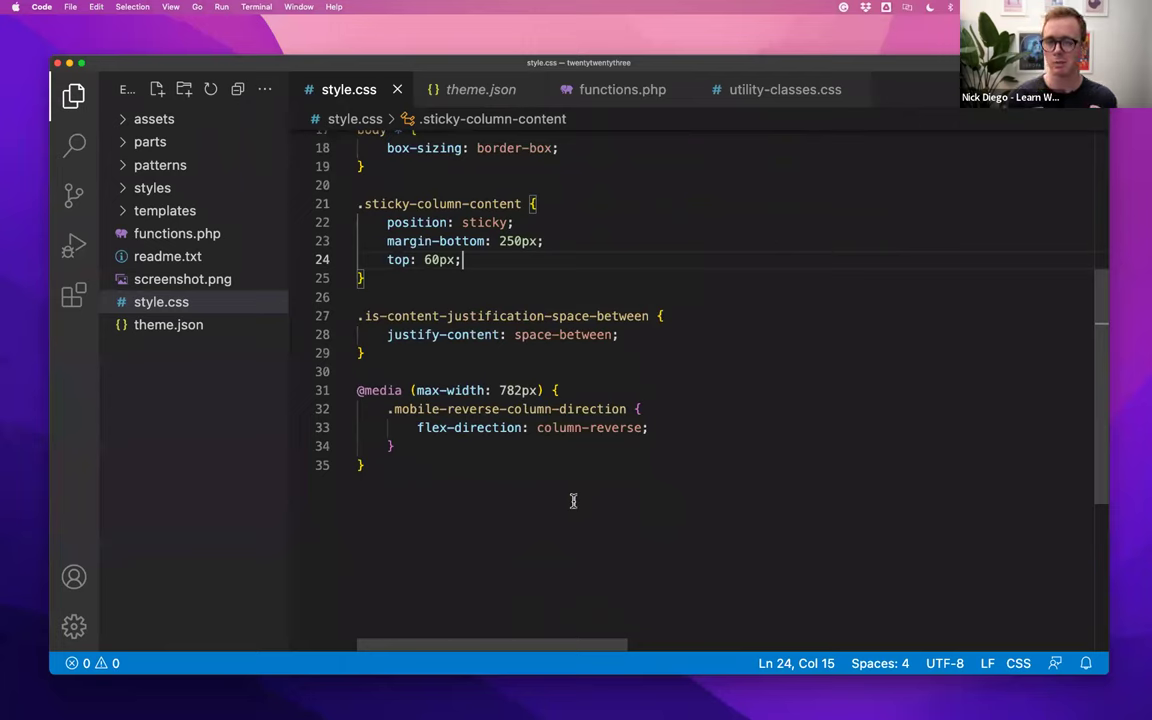
mouse_move(481, 224)
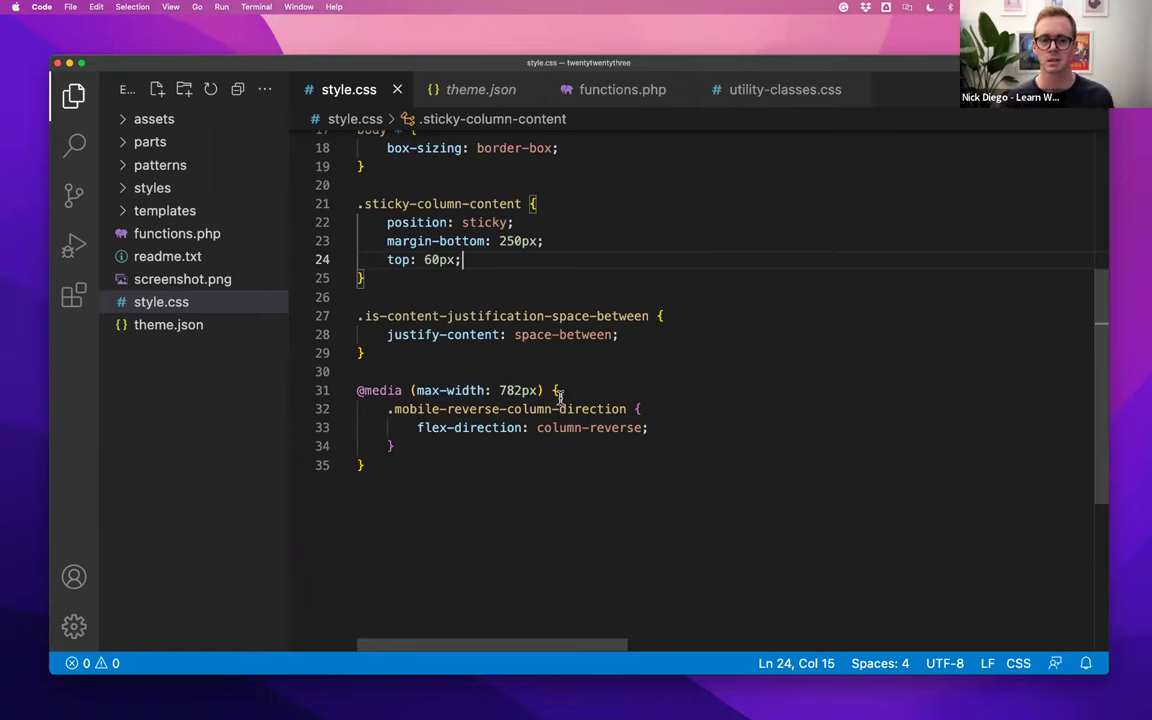
mouse_move(560, 402)
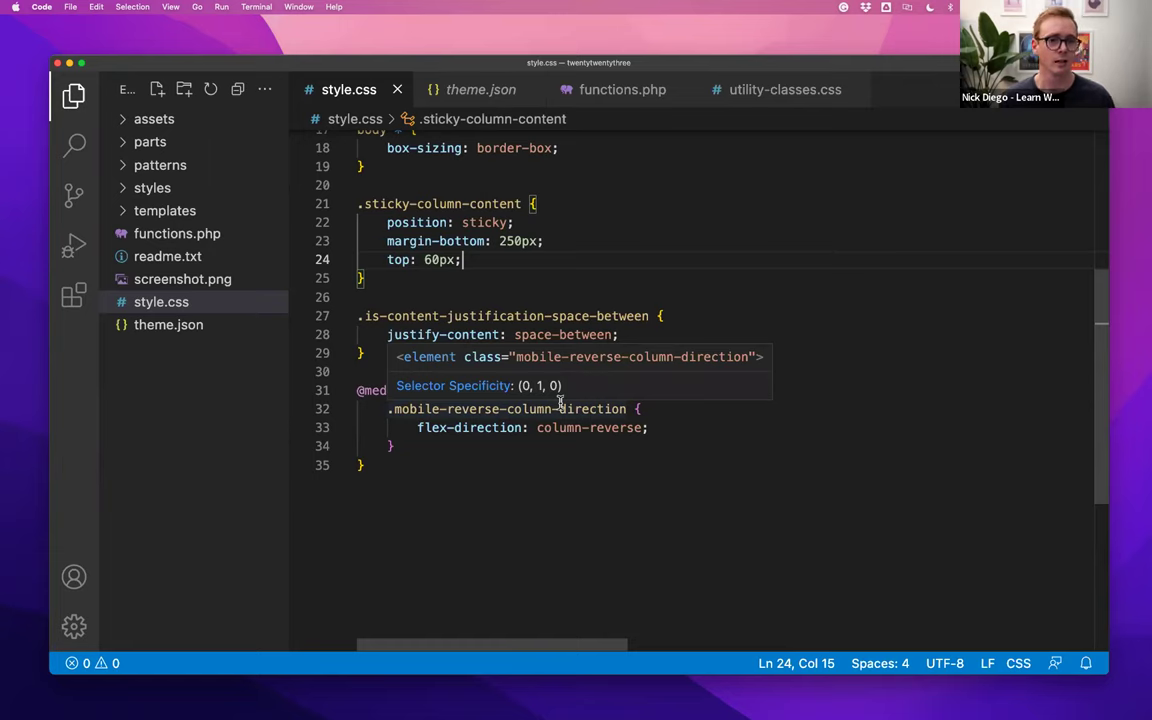
click(424, 259)
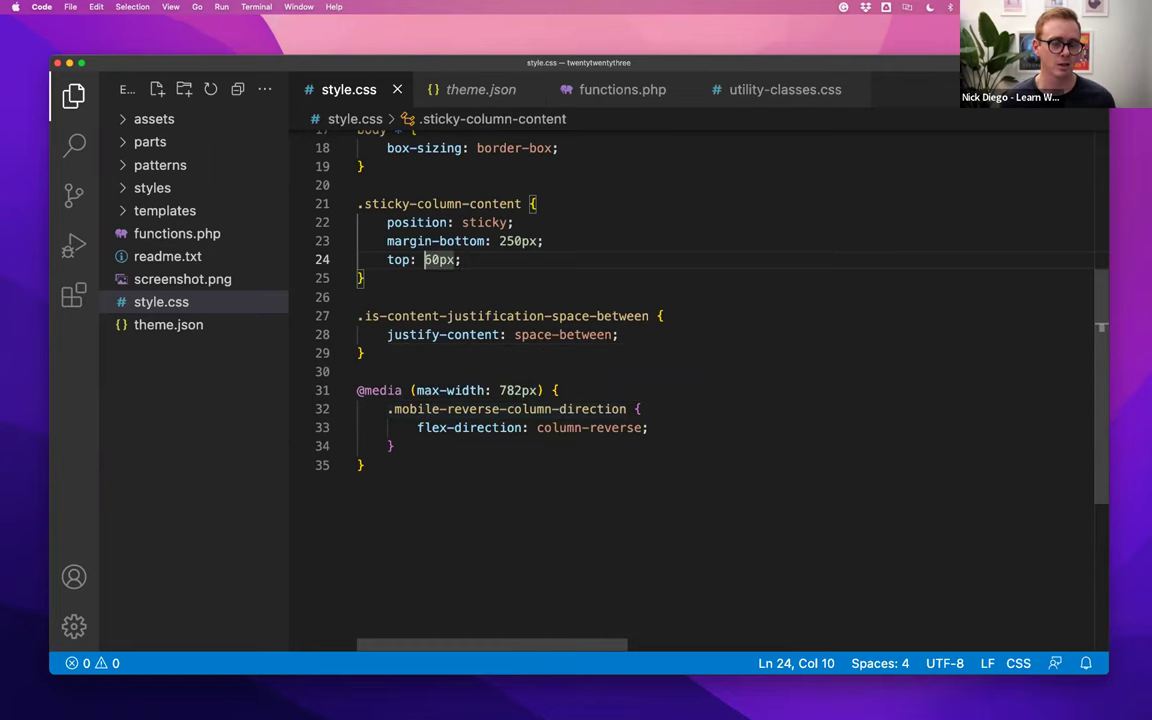
Switch to Chrome, open the Learn WordPress Online Workshops group from the Meetup event page and look through its upcoming events
key(super+Tab)
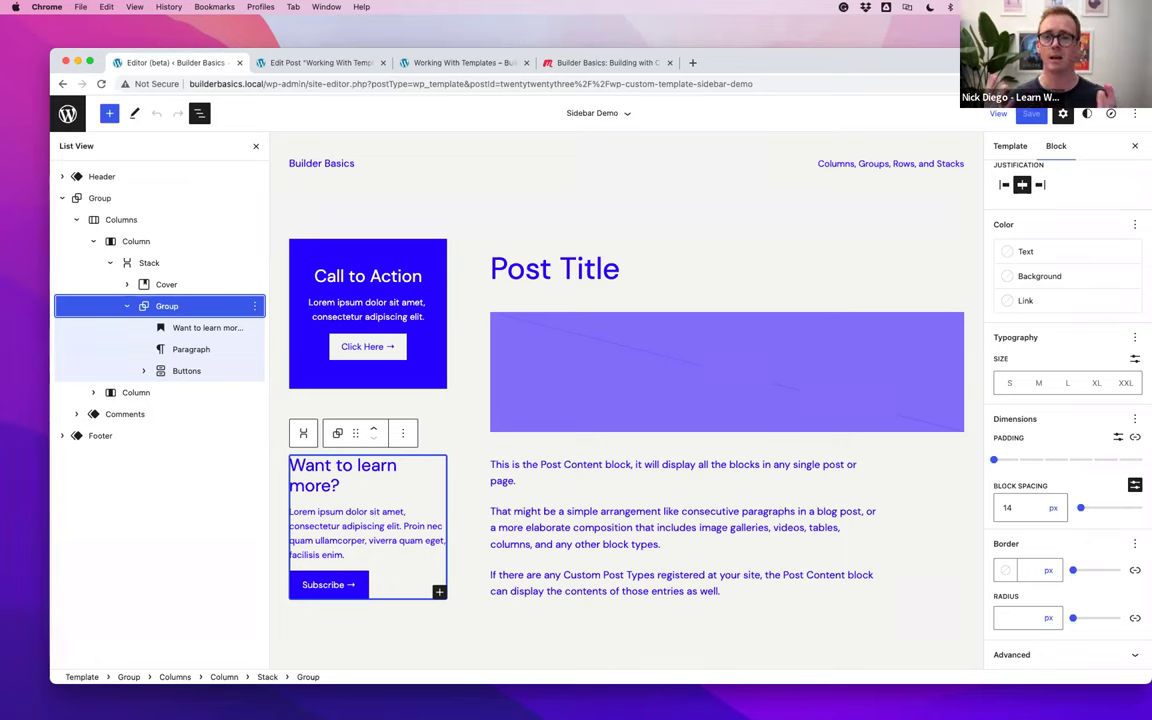
click(578, 62)
scroll(702, 223, down, 1)
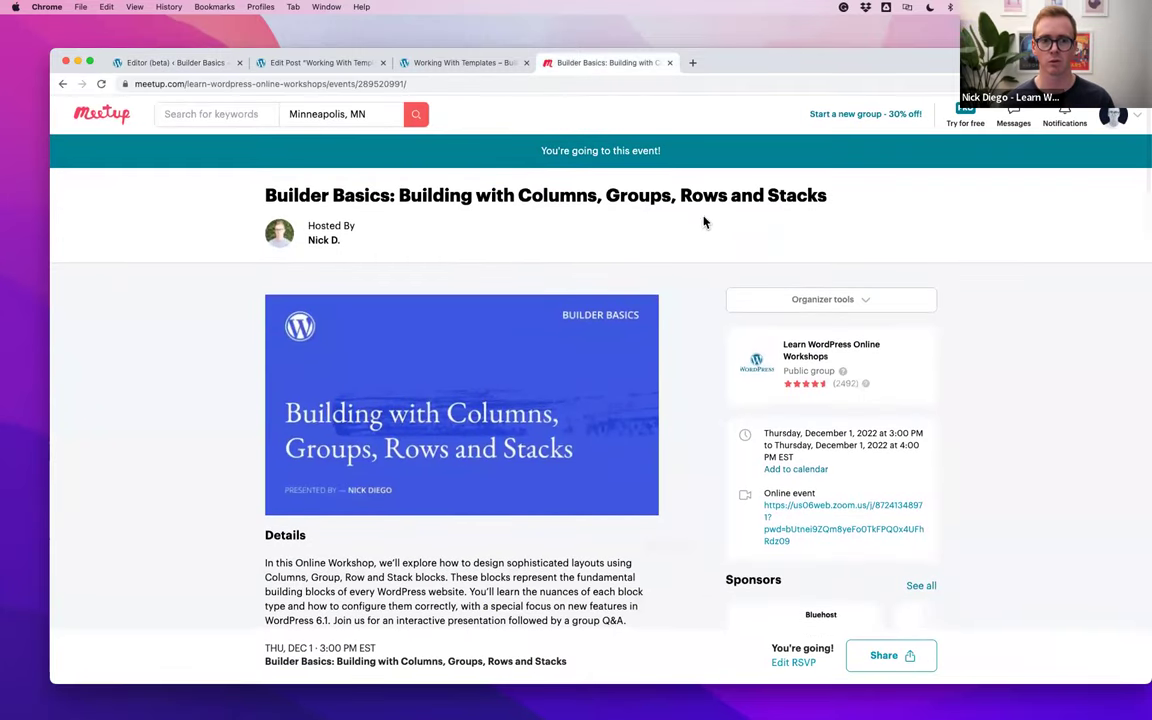
click(824, 354)
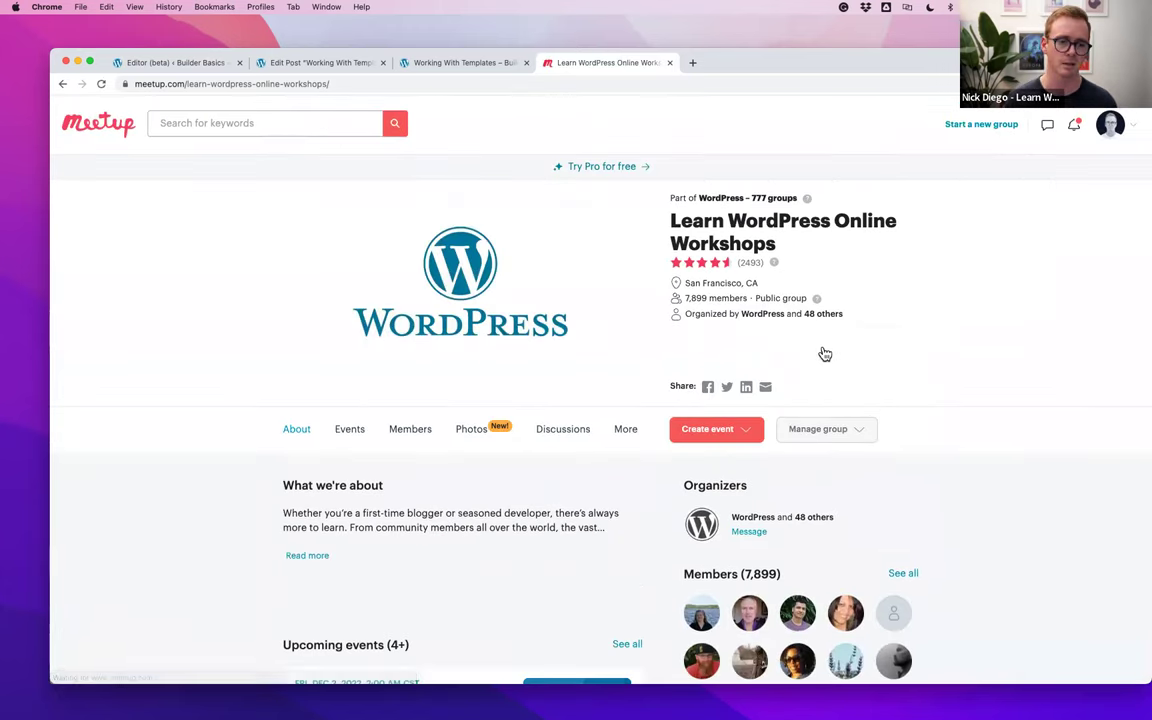
scroll(820, 360, down, 3)
scroll(812, 397, down, 3)
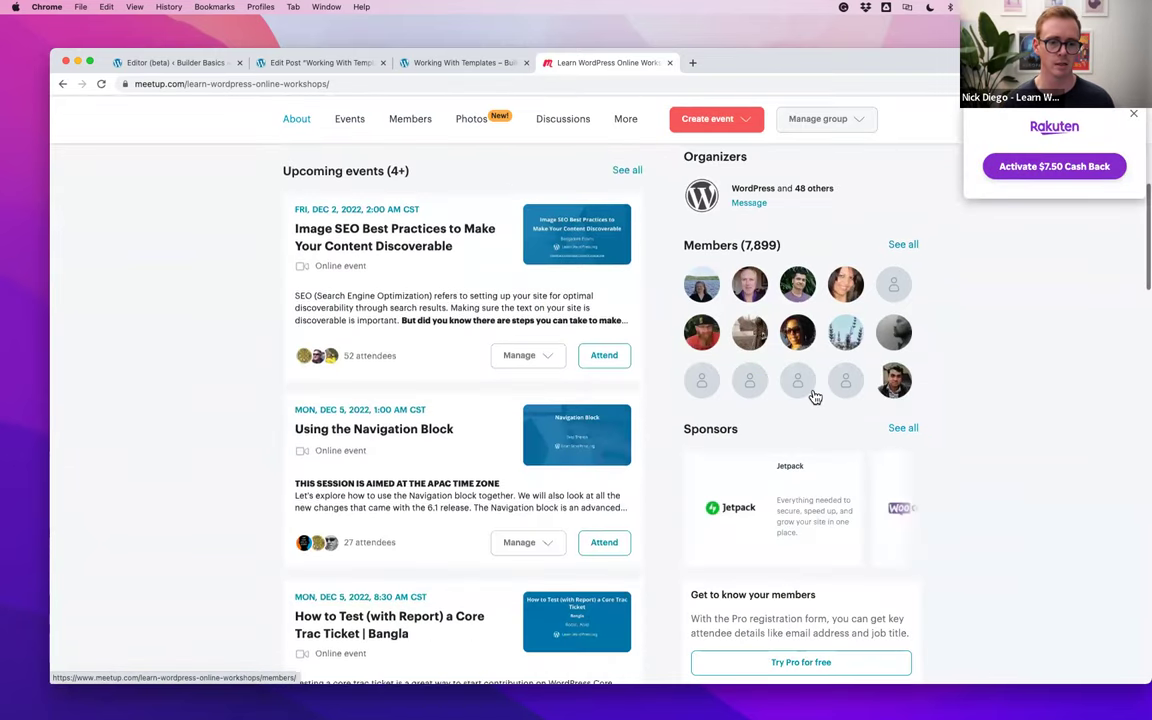